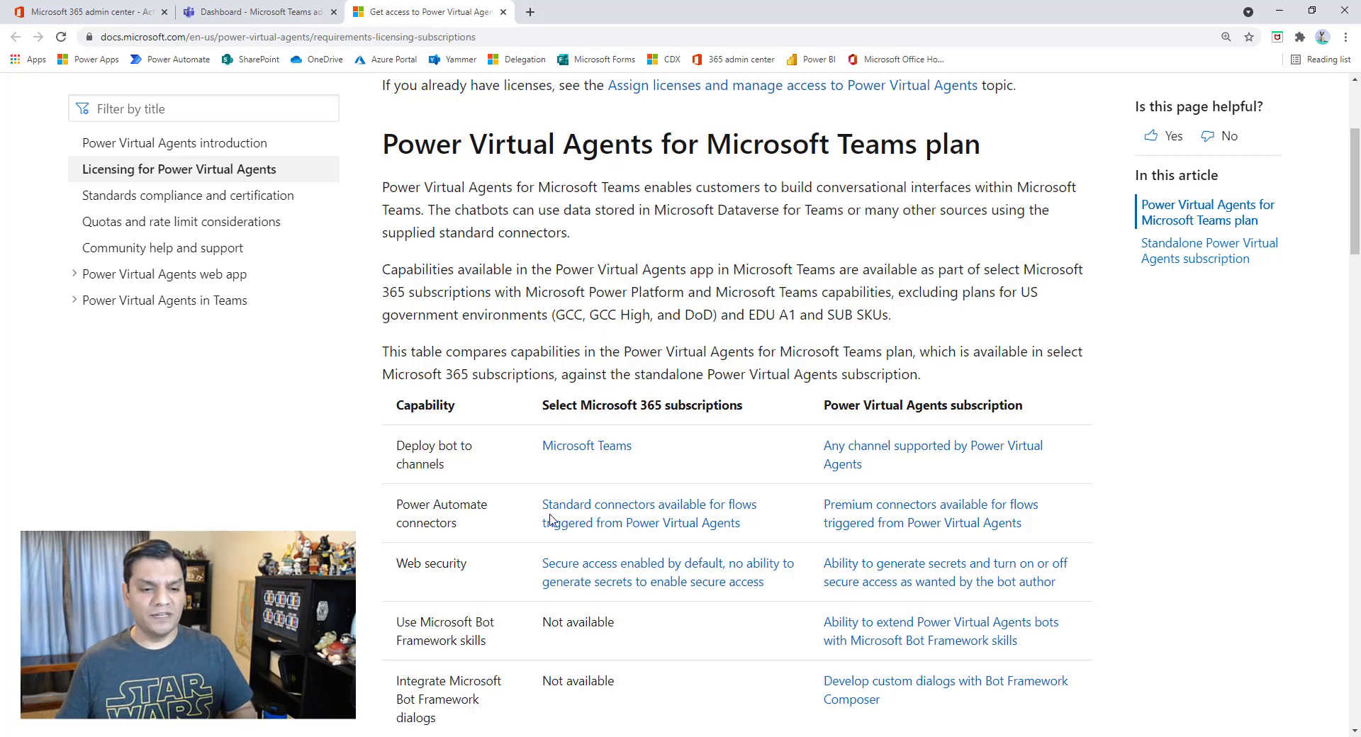
- Switch to the browser window with the Power Virtual Agents topics and view its Power Automate flow page
{"action": "mouse_move", "coordinate": [712, 736]}
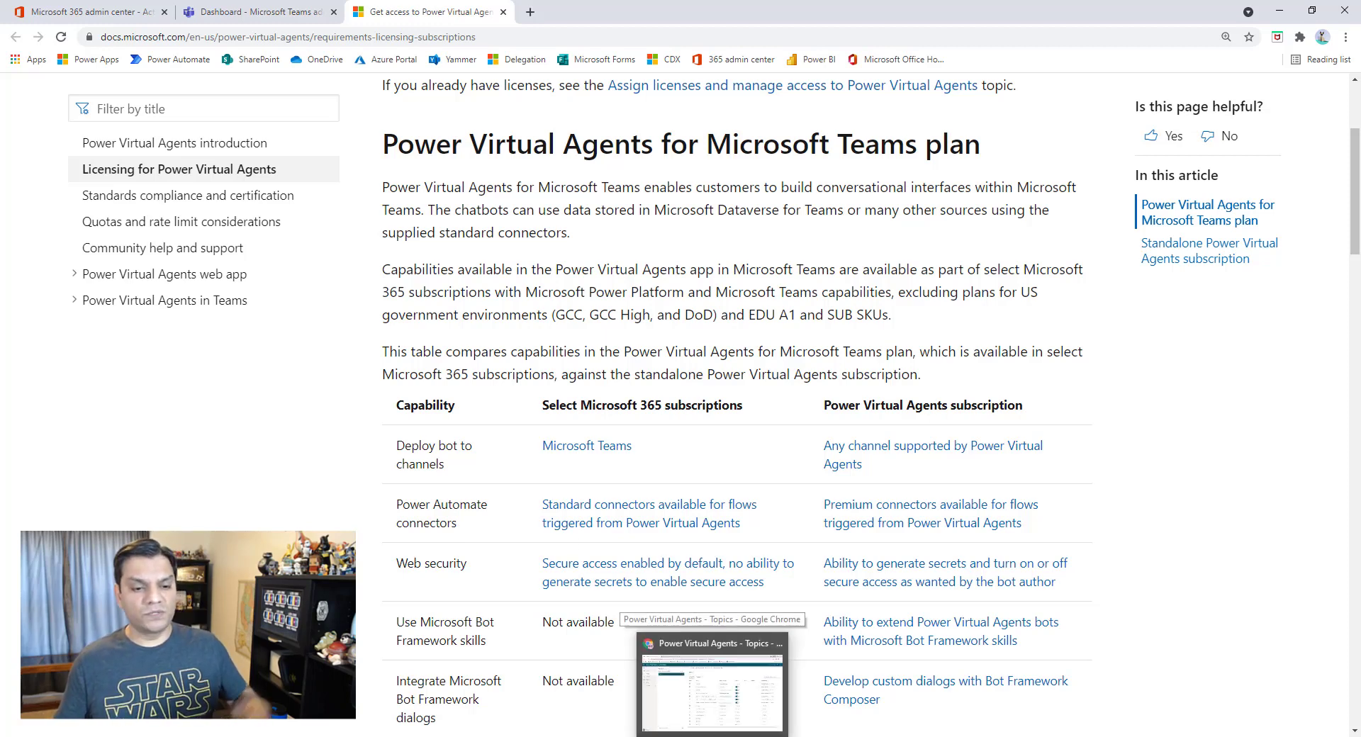
{"action": "left_click", "coordinate": [709, 712]}
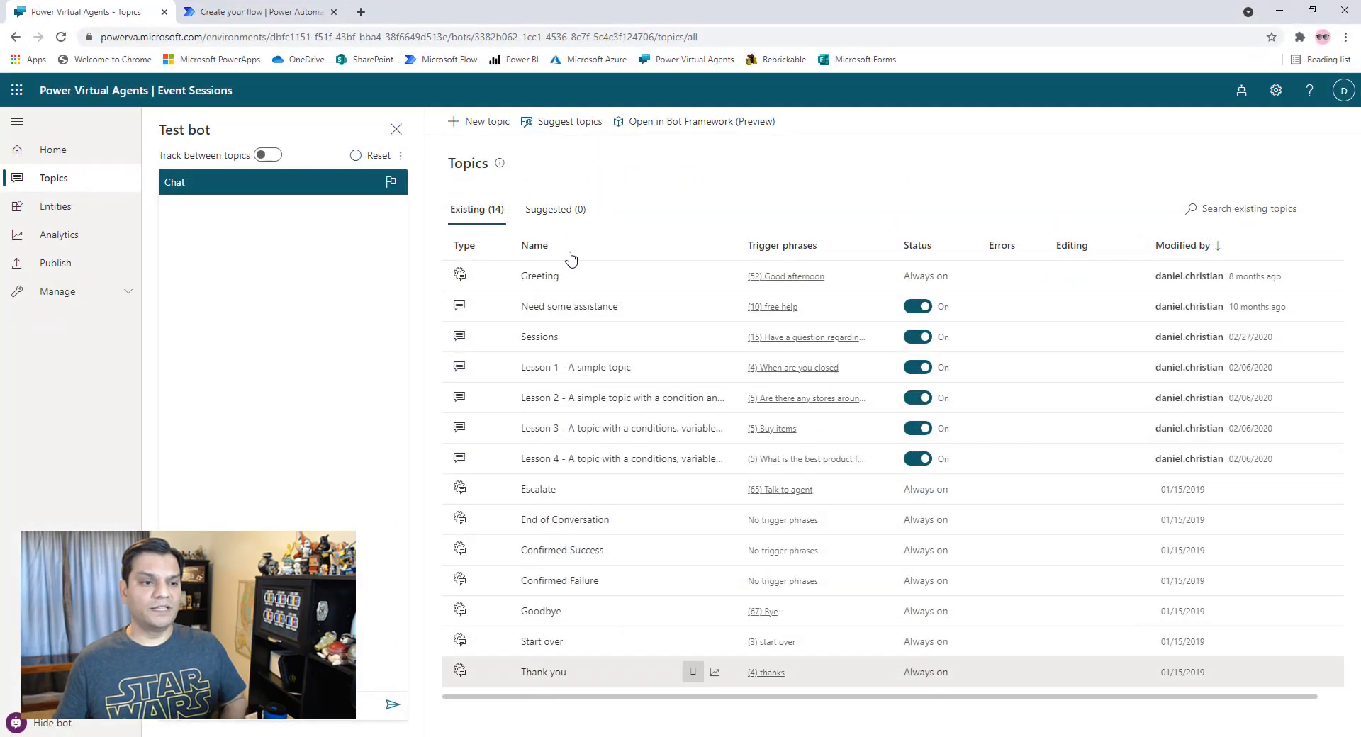
{"action": "left_click", "coordinate": [287, 12]}
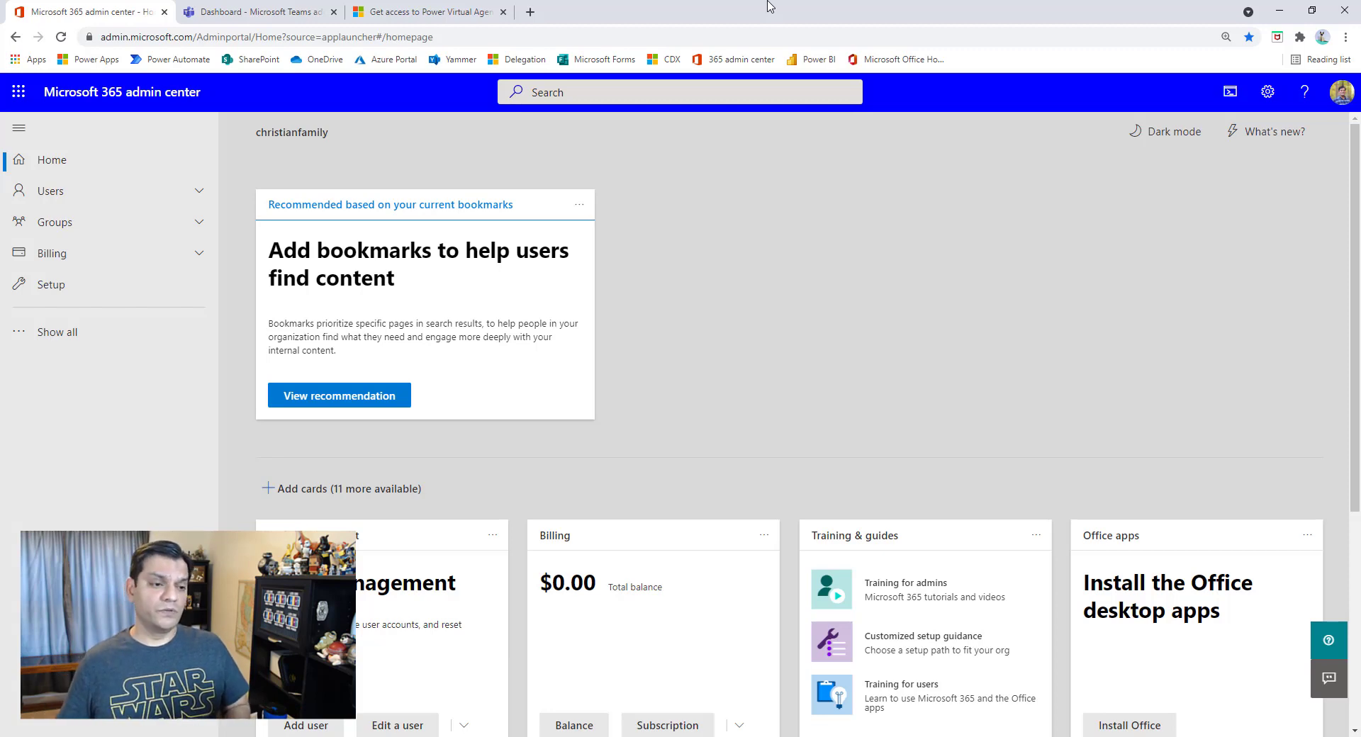
- Open the list of active users in the Microsoft 365 admin center and search it for the first user's first name
{"action": "left_click", "coordinate": [54, 193]}
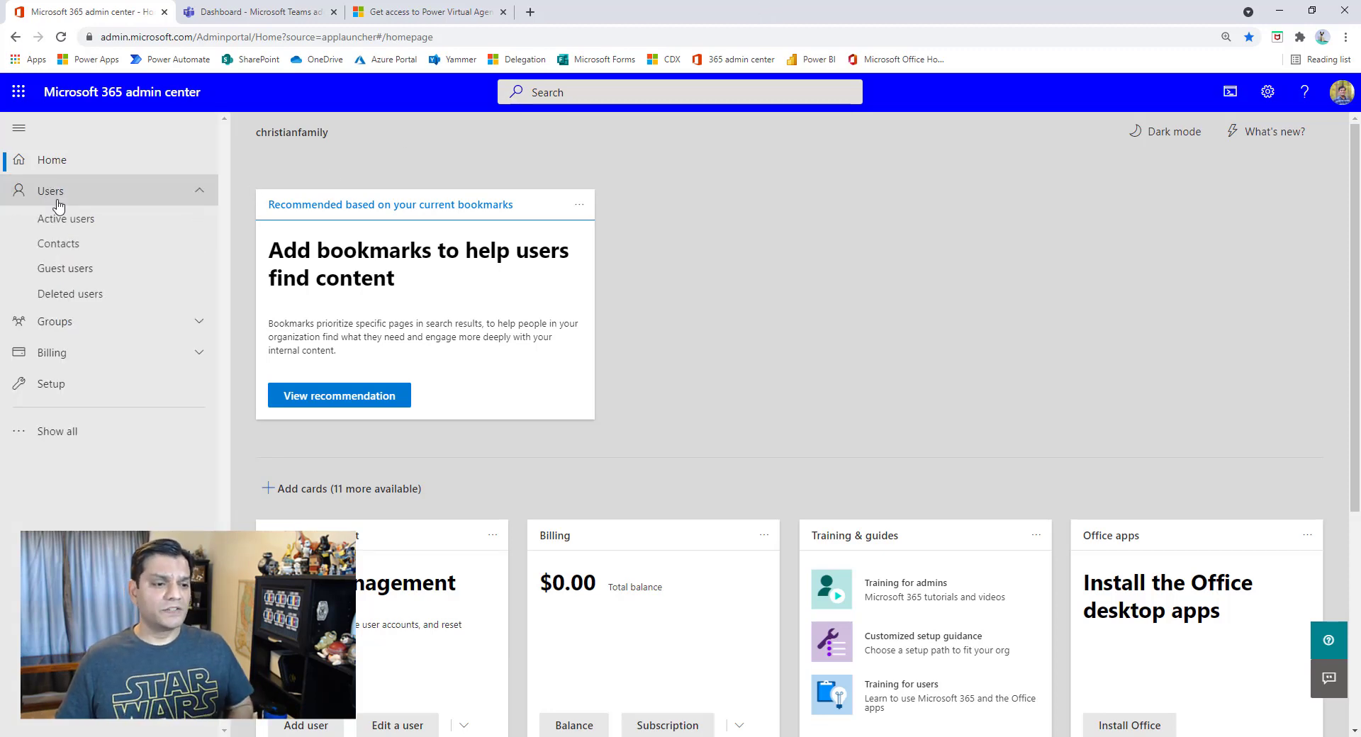
{"action": "left_click", "coordinate": [65, 221]}
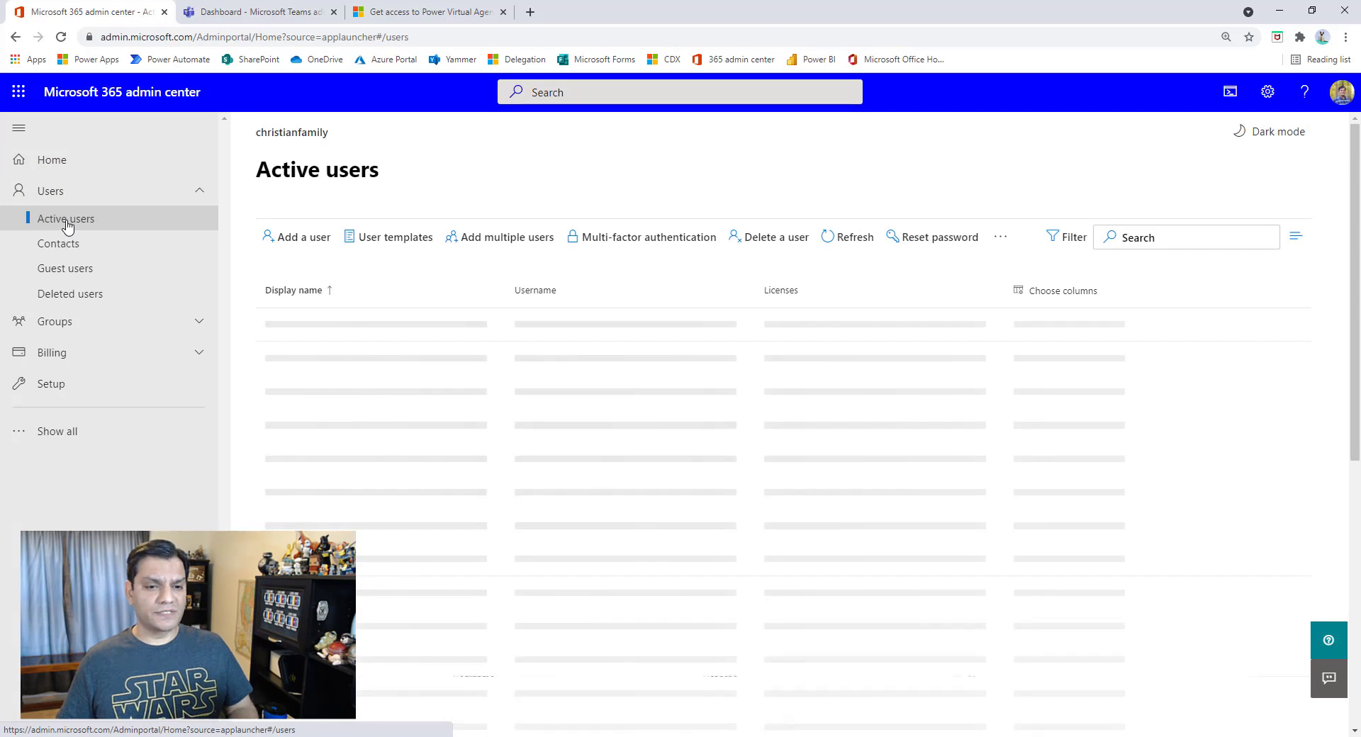
{"action": "left_click", "coordinate": [1162, 282]}
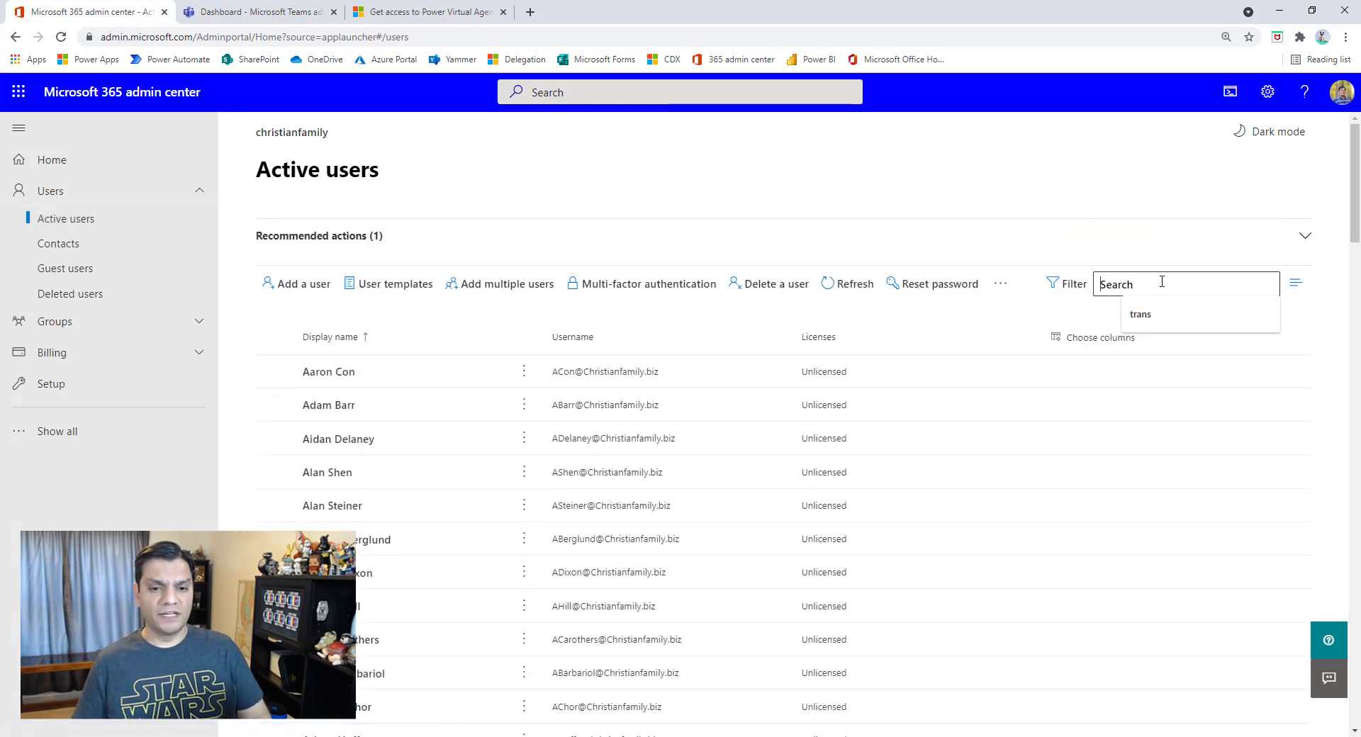
{"action": "type", "text": "Rosanna"}
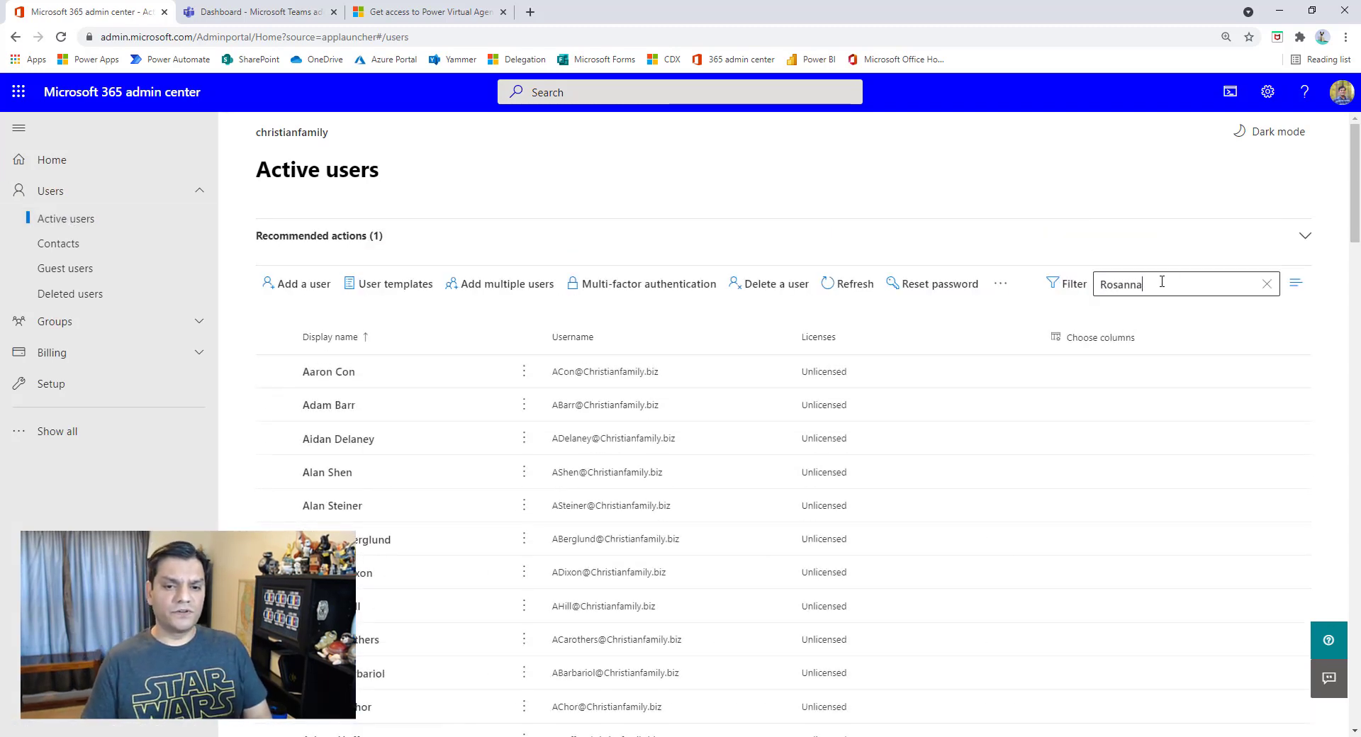
{"action": "key", "text": "Return"}
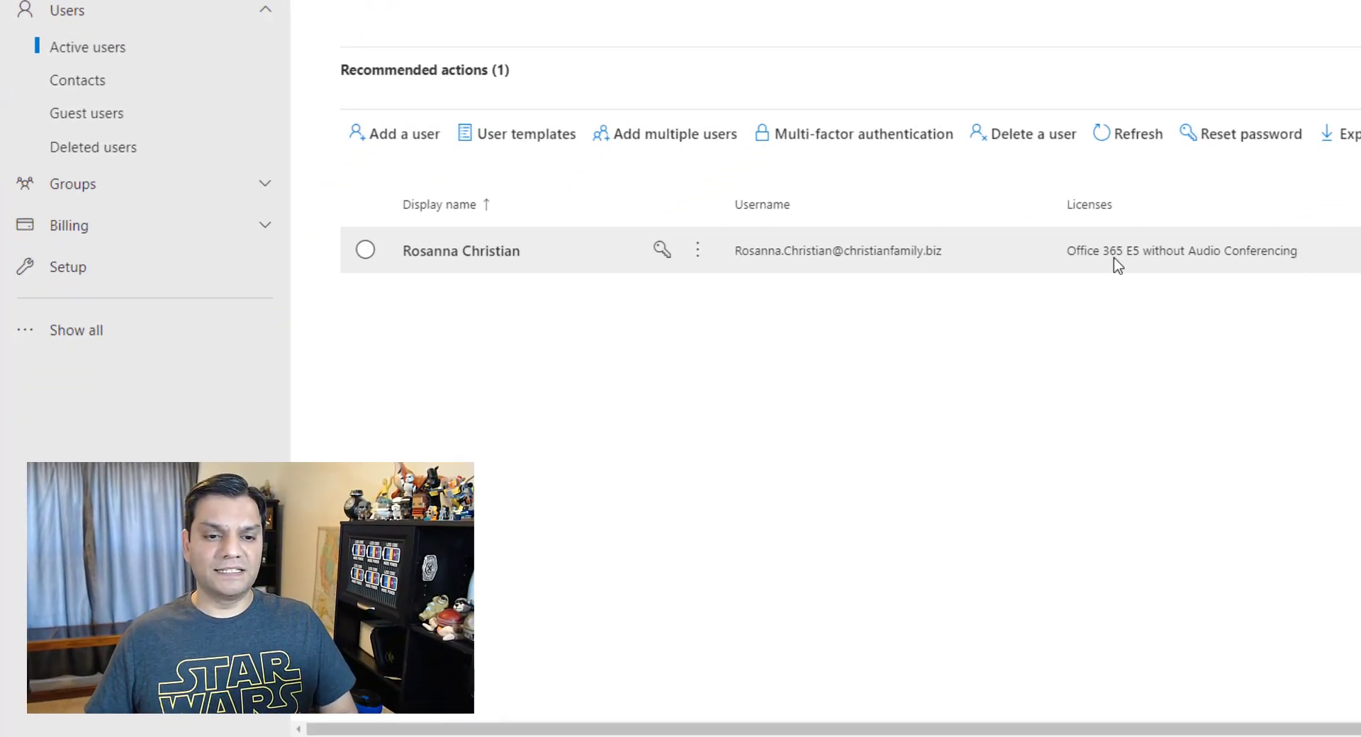
- Open the found user's licenses and apps and examine which product licenses are assigned
{"action": "left_click", "coordinate": [455, 252]}
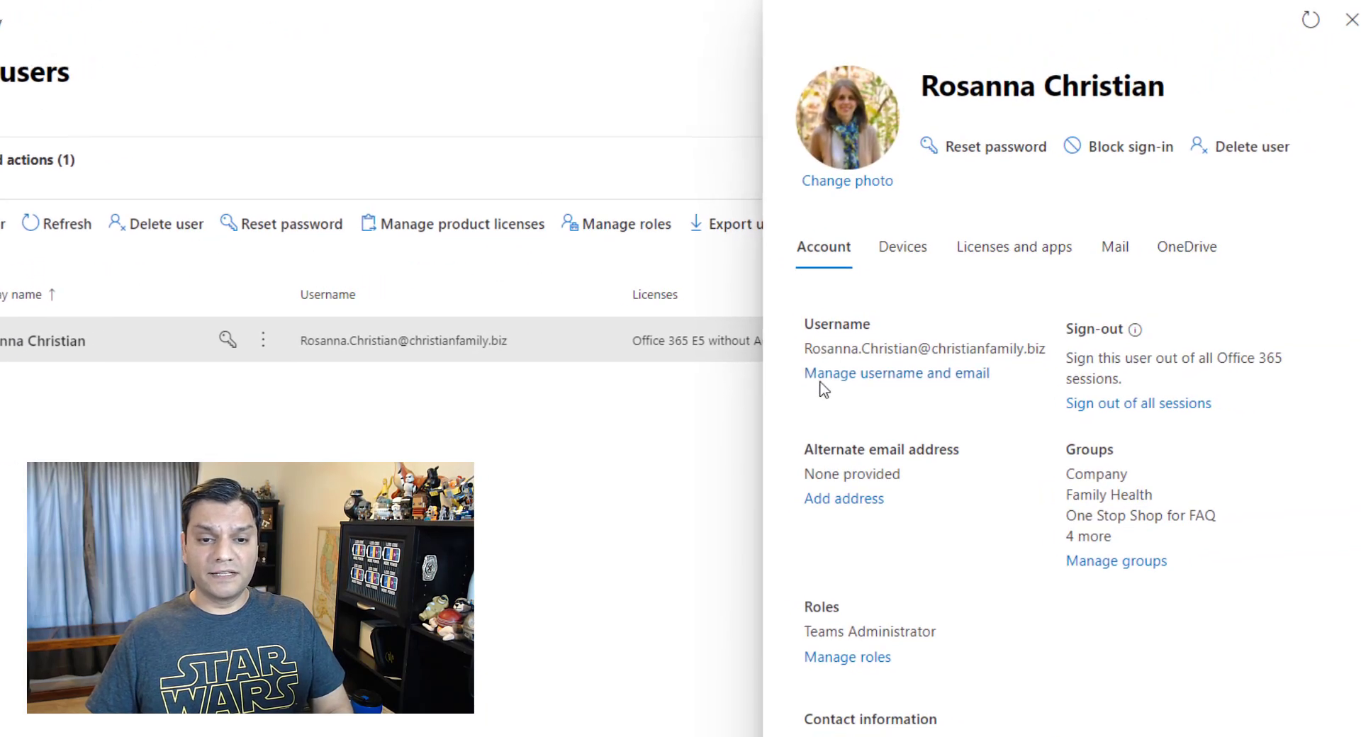
{"action": "left_click", "coordinate": [984, 250]}
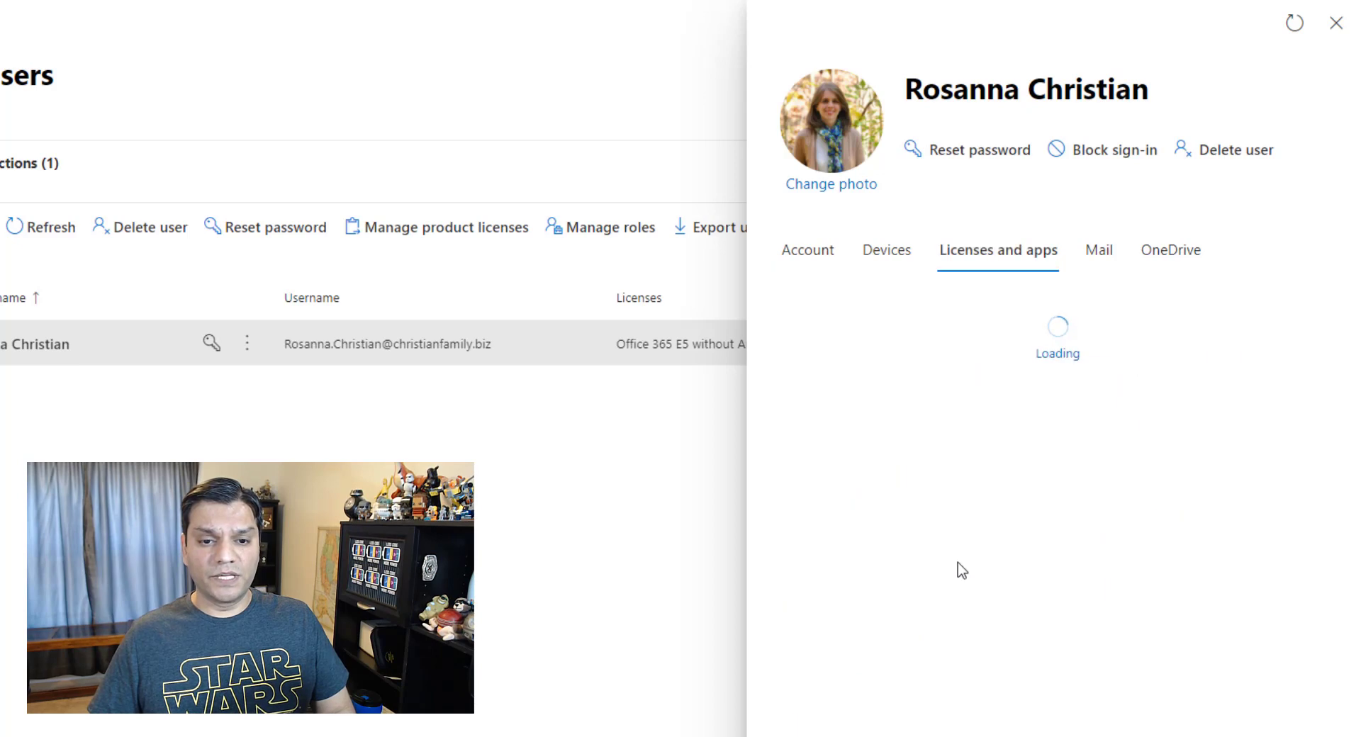
{"action": "scroll", "coordinate": [960, 566], "scroll_direction": "down", "scroll_amount": 3}
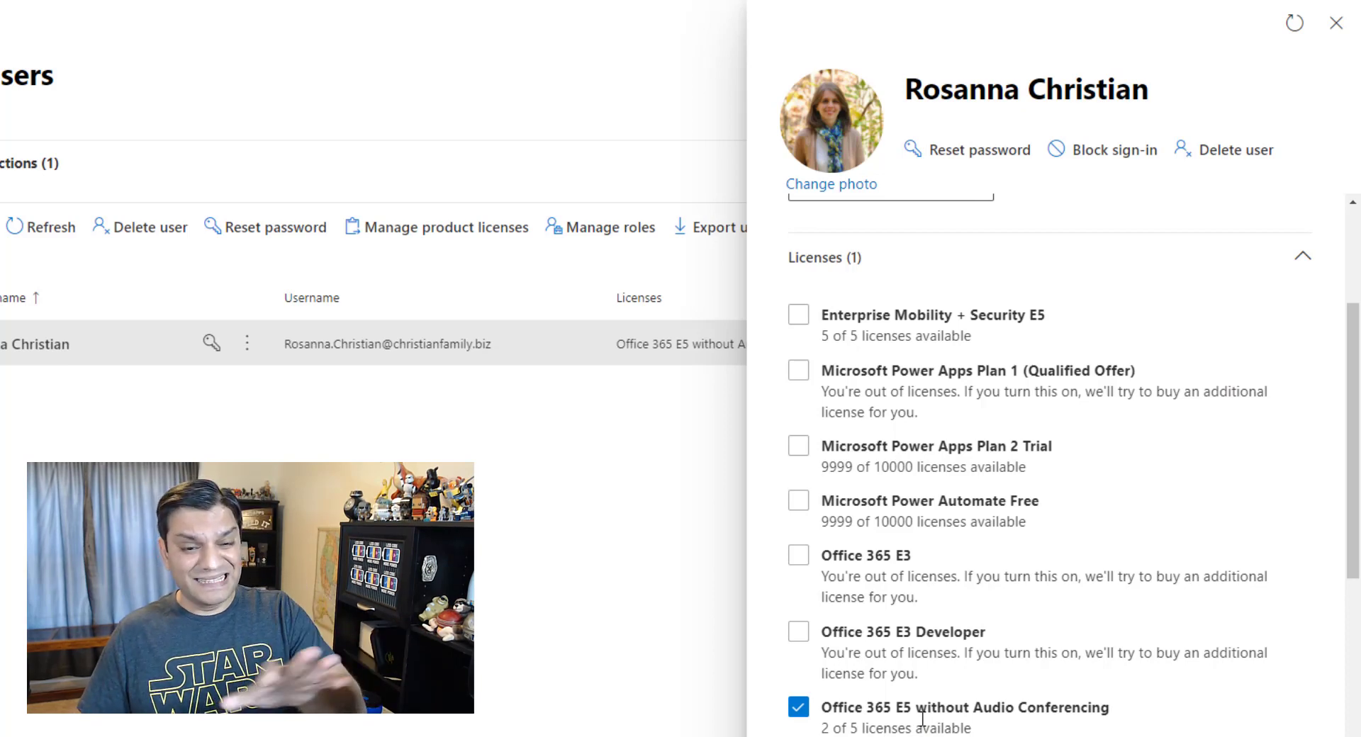
{"action": "scroll", "coordinate": [921, 717], "scroll_direction": "down", "scroll_amount": 2}
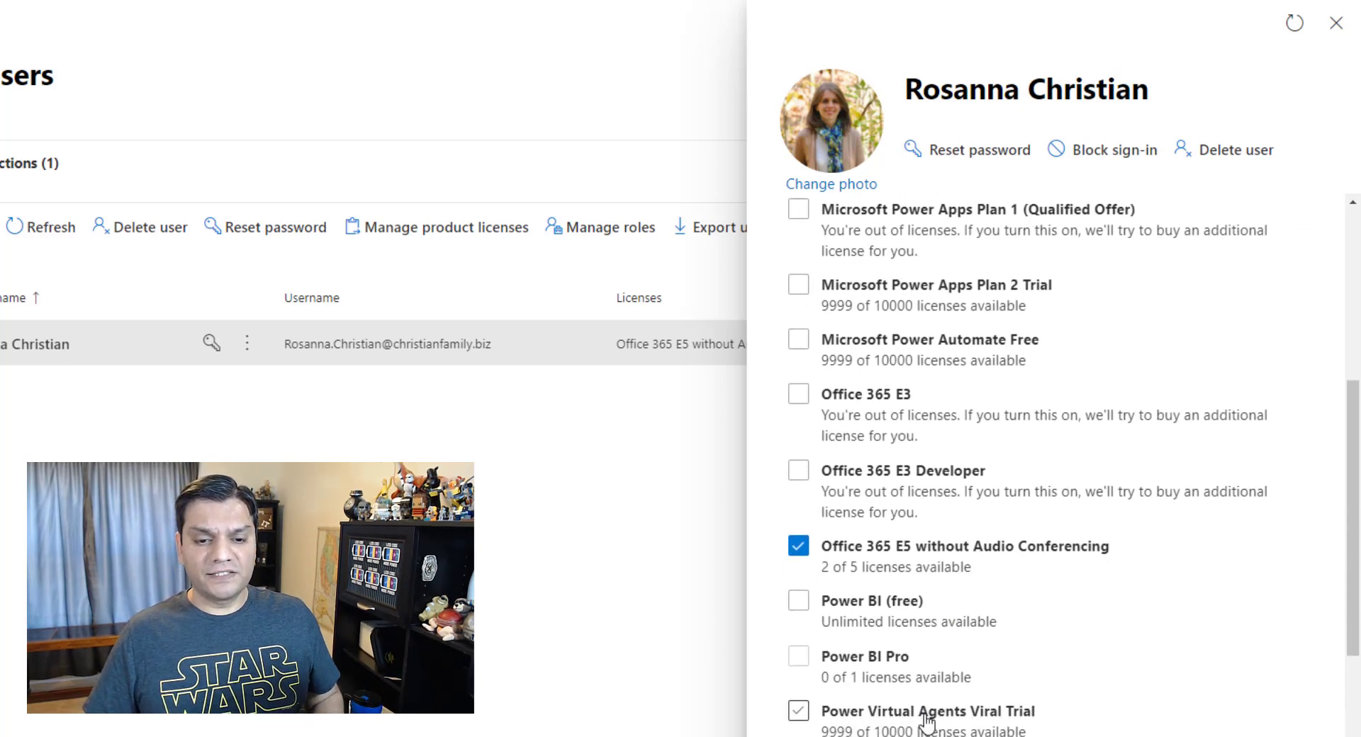
{"action": "scroll", "coordinate": [926, 719], "scroll_direction": "down", "scroll_amount": 1}
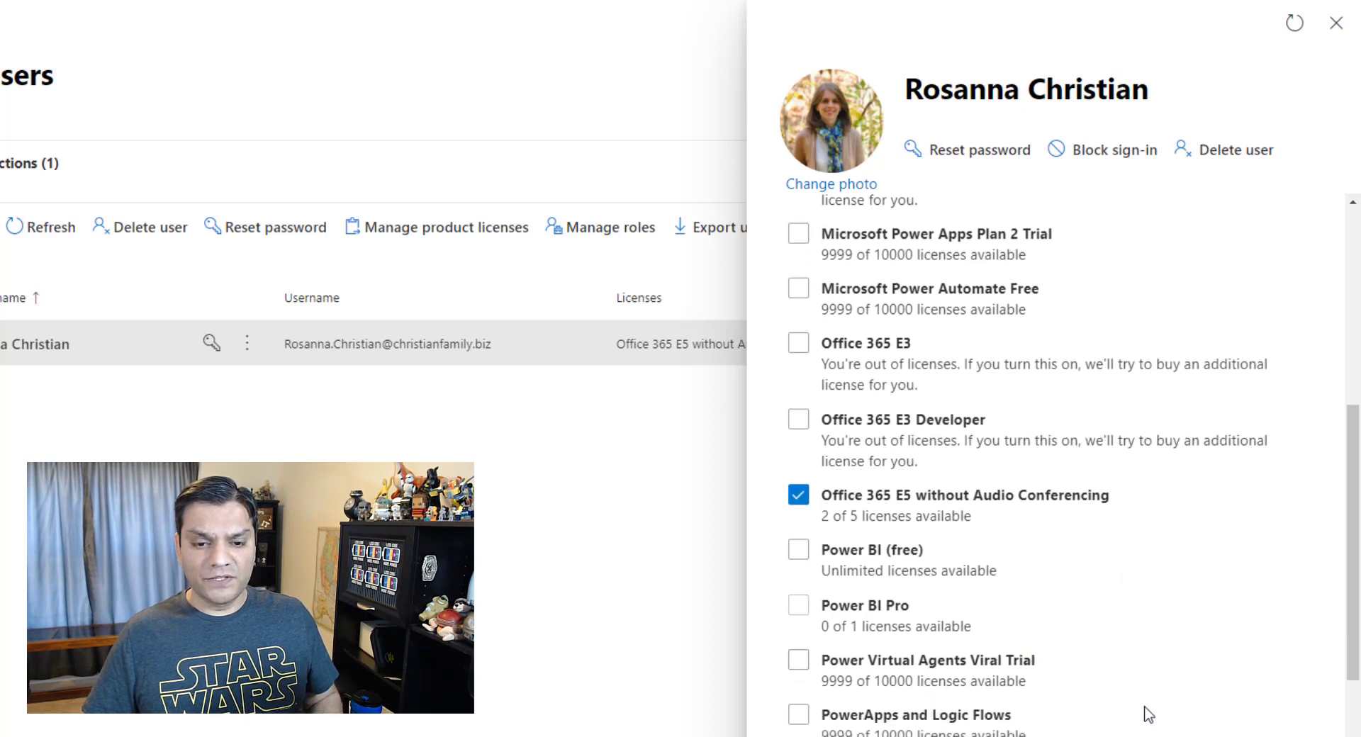
{"action": "scroll", "coordinate": [1146, 717], "scroll_direction": "down", "scroll_amount": 1}
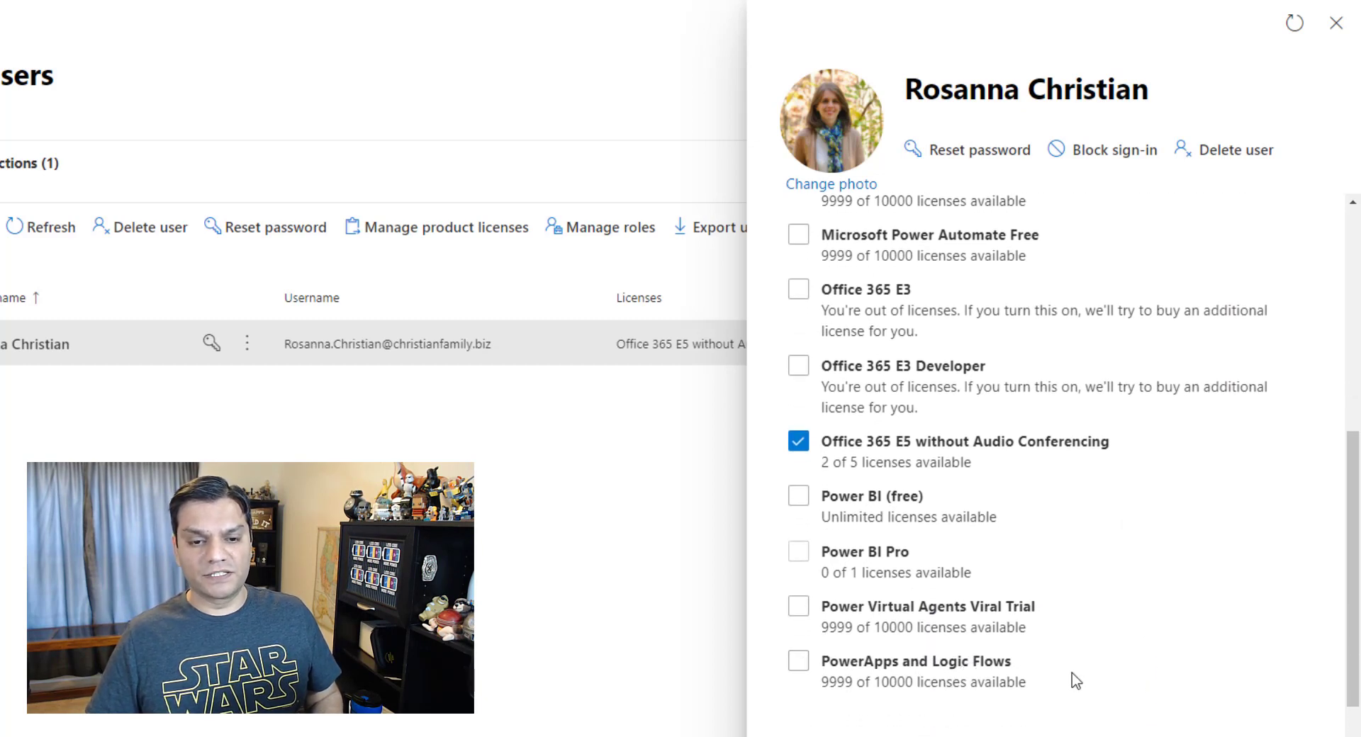
{"action": "scroll", "coordinate": [1072, 680], "scroll_direction": "down", "scroll_amount": 2}
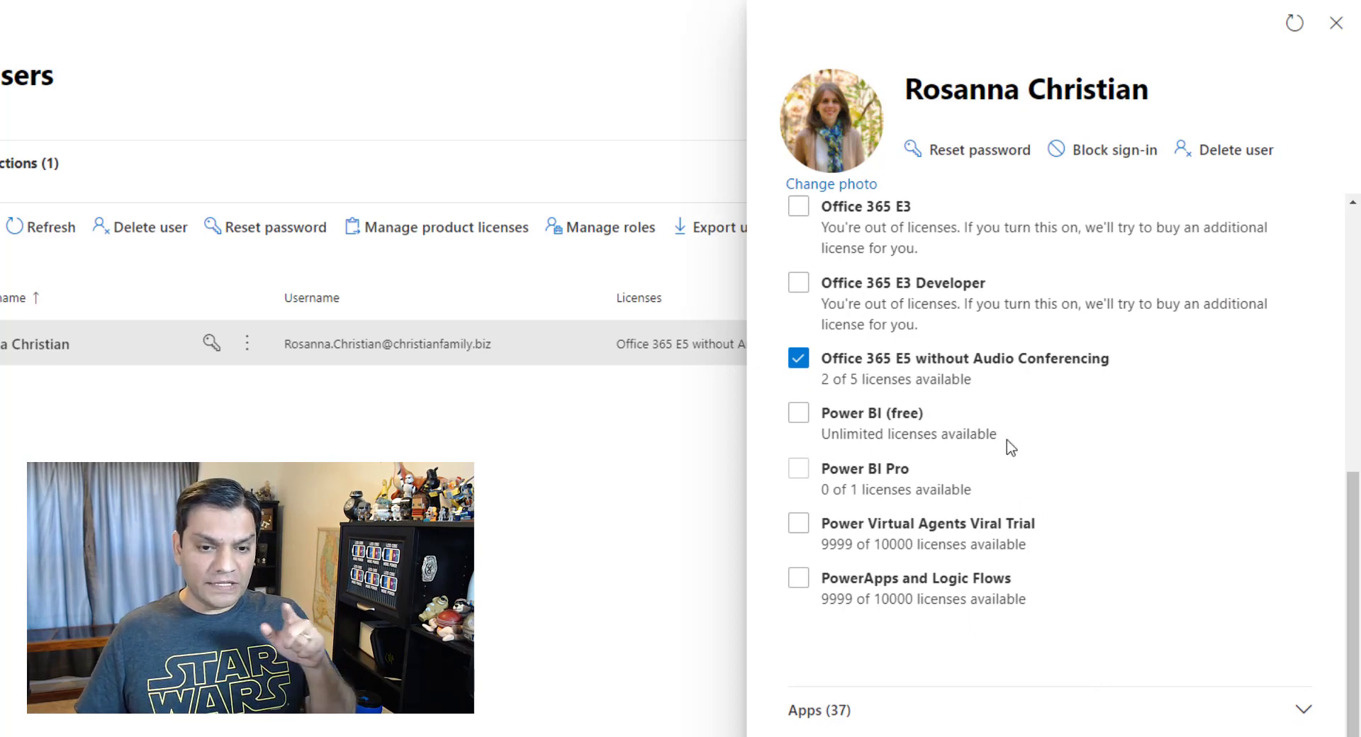
- Expand the user's licensed apps and check the entry for Power Virtual Agents for Office 365
{"action": "left_click", "coordinate": [1071, 708]}
{"action": "scroll", "coordinate": [1087, 668], "scroll_direction": "down", "scroll_amount": 5}
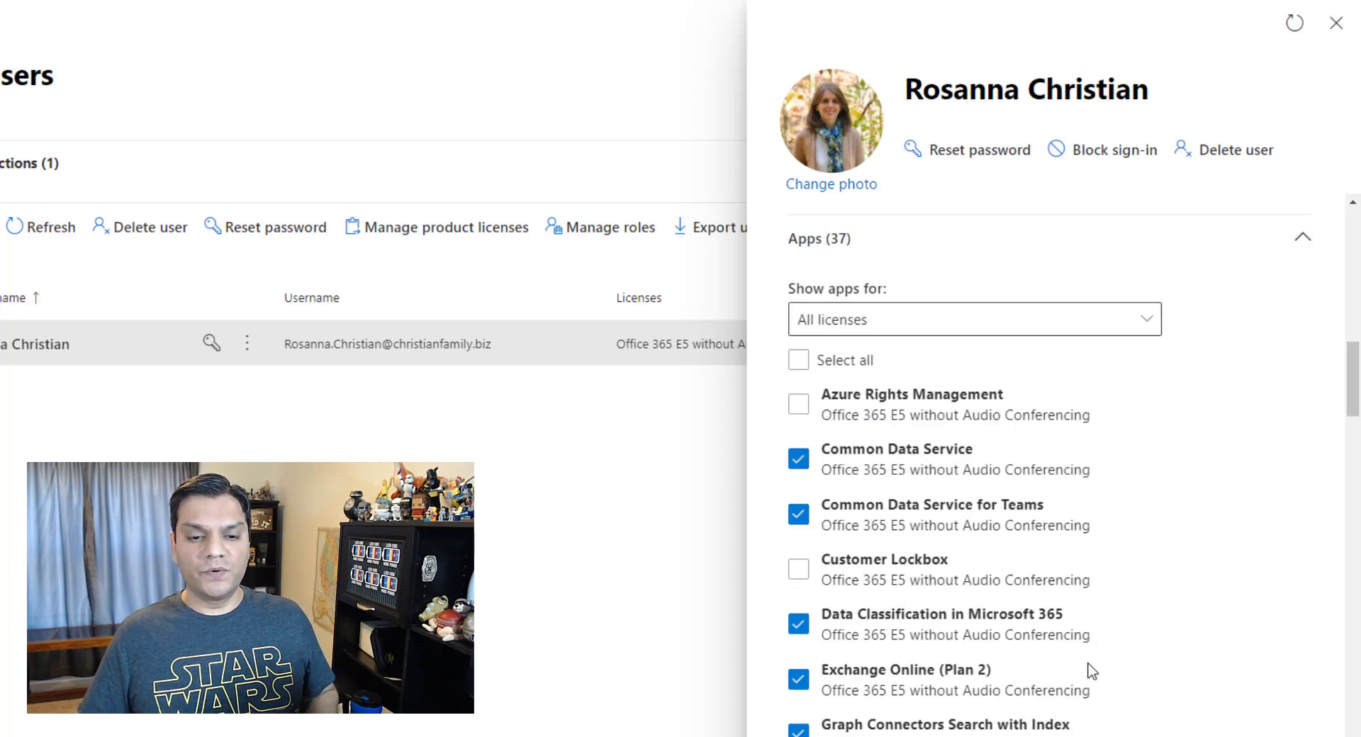
{"action": "scroll", "coordinate": [1089, 671], "scroll_direction": "down", "scroll_amount": 2}
{"action": "scroll", "coordinate": [1090, 672], "scroll_direction": "down", "scroll_amount": 10}
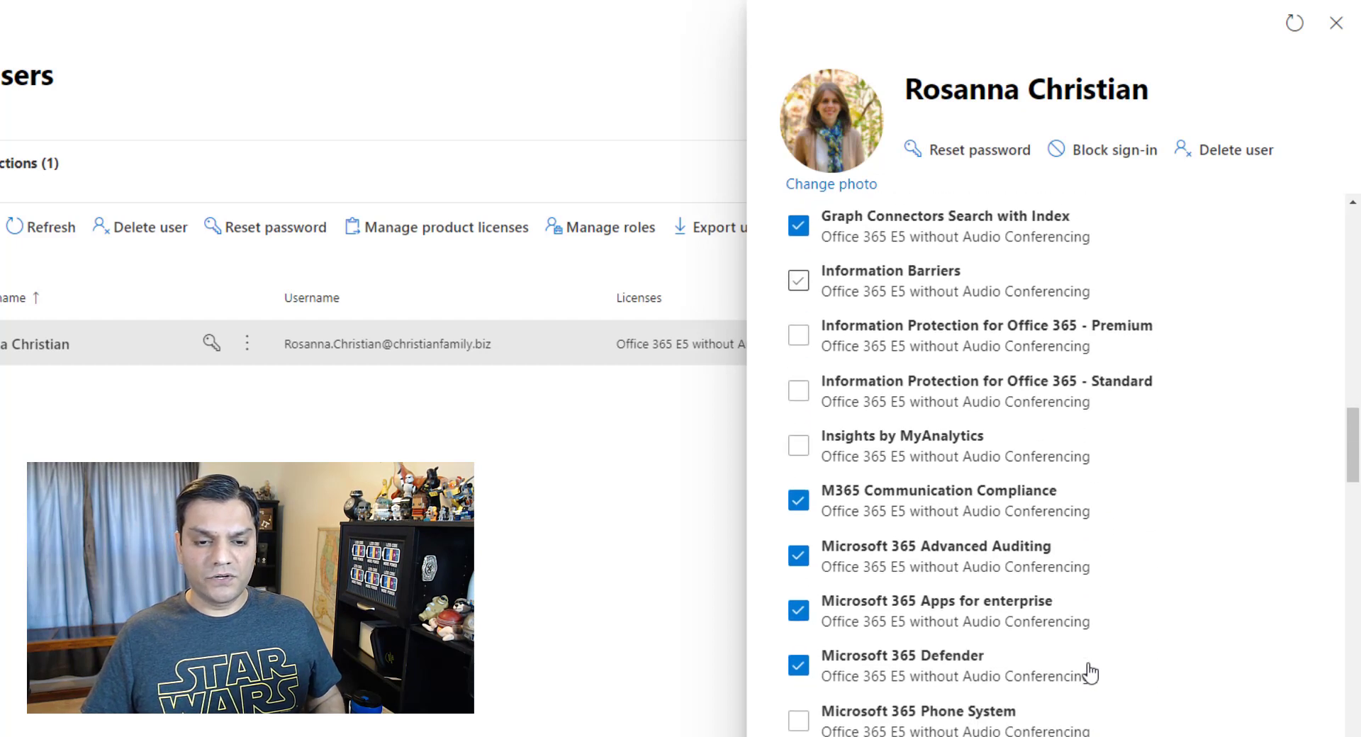
{"action": "scroll", "coordinate": [1089, 672], "scroll_direction": "down", "scroll_amount": 5}
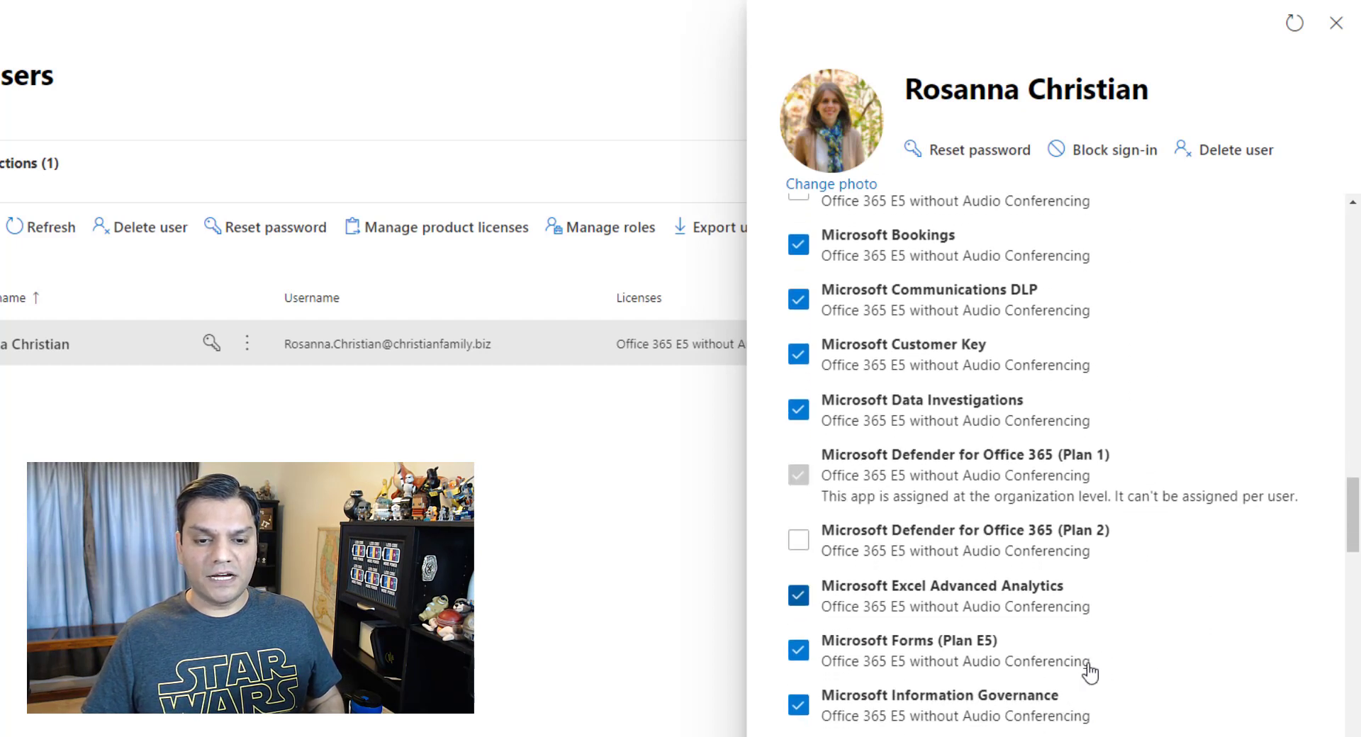
{"action": "scroll", "coordinate": [1089, 672], "scroll_direction": "down", "scroll_amount": 4}
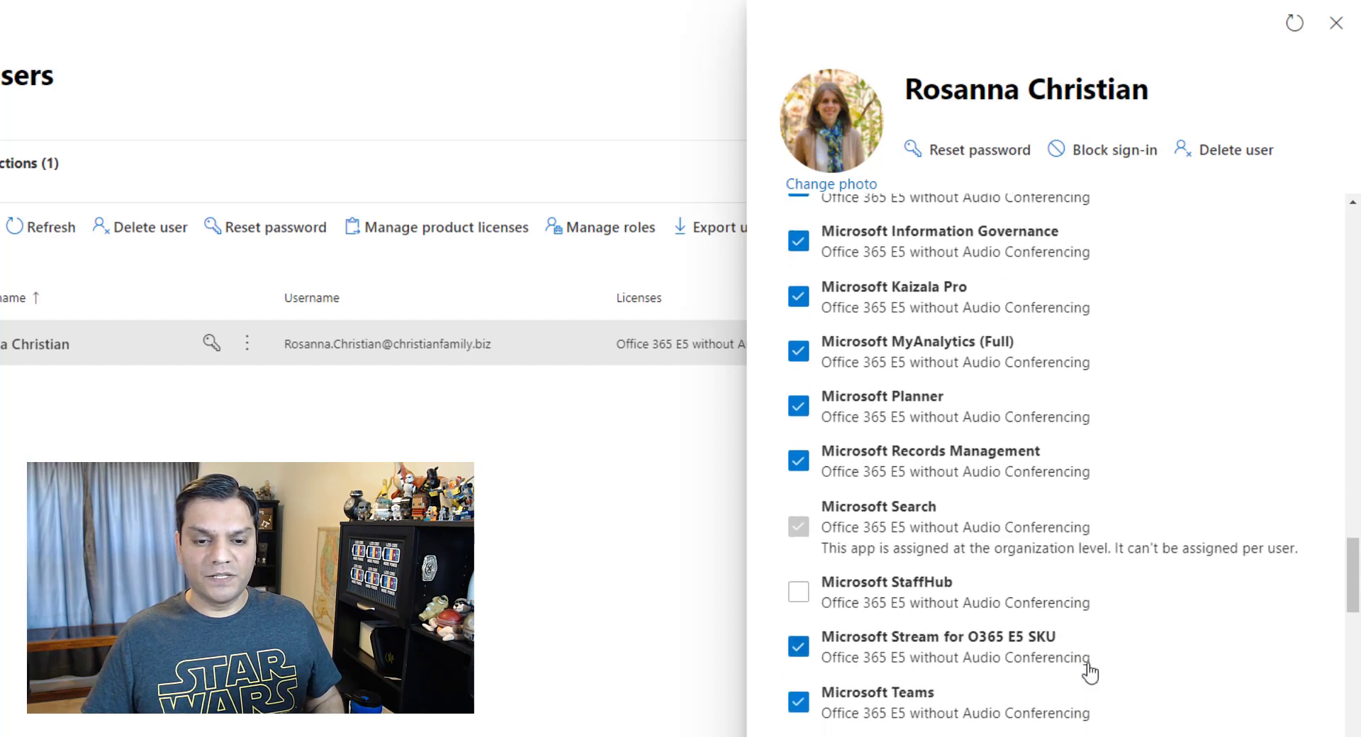
{"action": "scroll", "coordinate": [1089, 672], "scroll_direction": "down", "scroll_amount": 4}
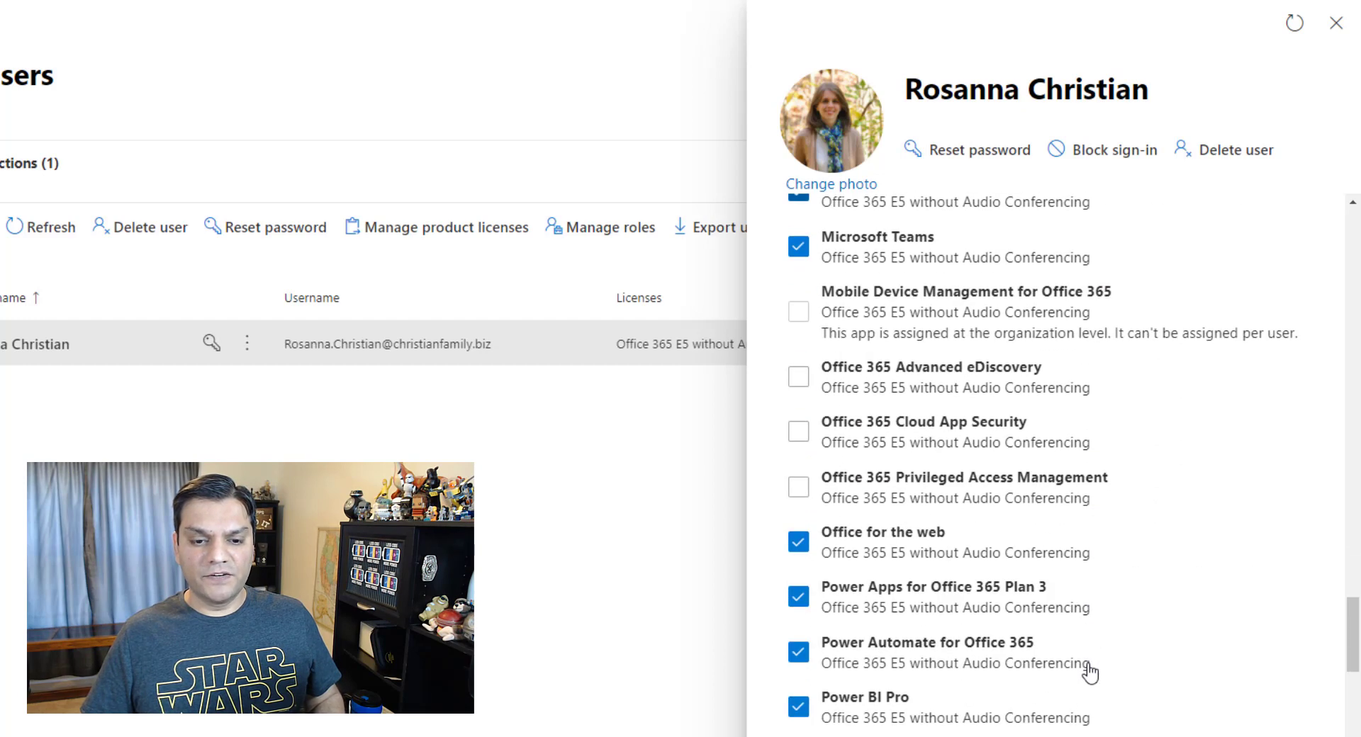
{"action": "scroll", "coordinate": [1090, 672], "scroll_direction": "down", "scroll_amount": 1}
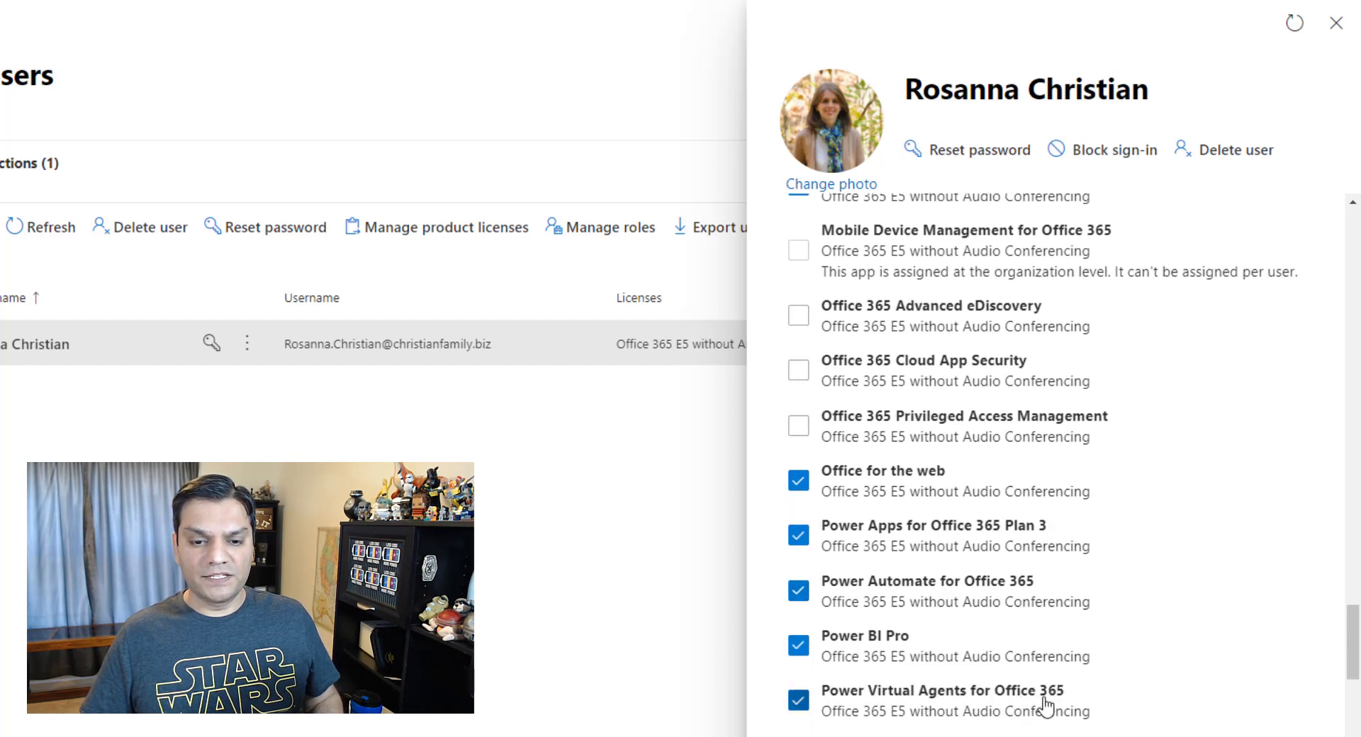
{"action": "scroll", "coordinate": [1137, 699], "scroll_direction": "down", "scroll_amount": 1}
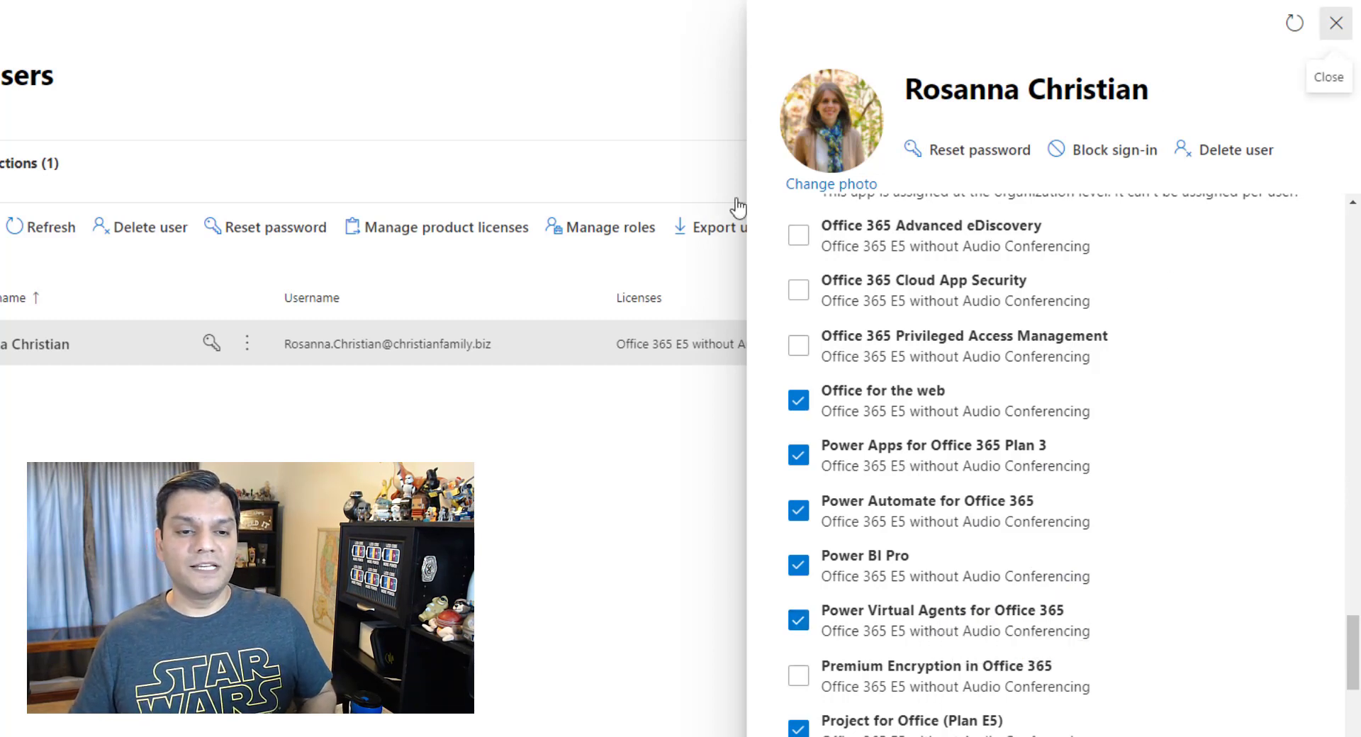
- Close the user's details and search the active users for the second user's first name
{"action": "left_click", "coordinate": [1335, 23]}
{"action": "left_click", "coordinate": [1252, 227]}
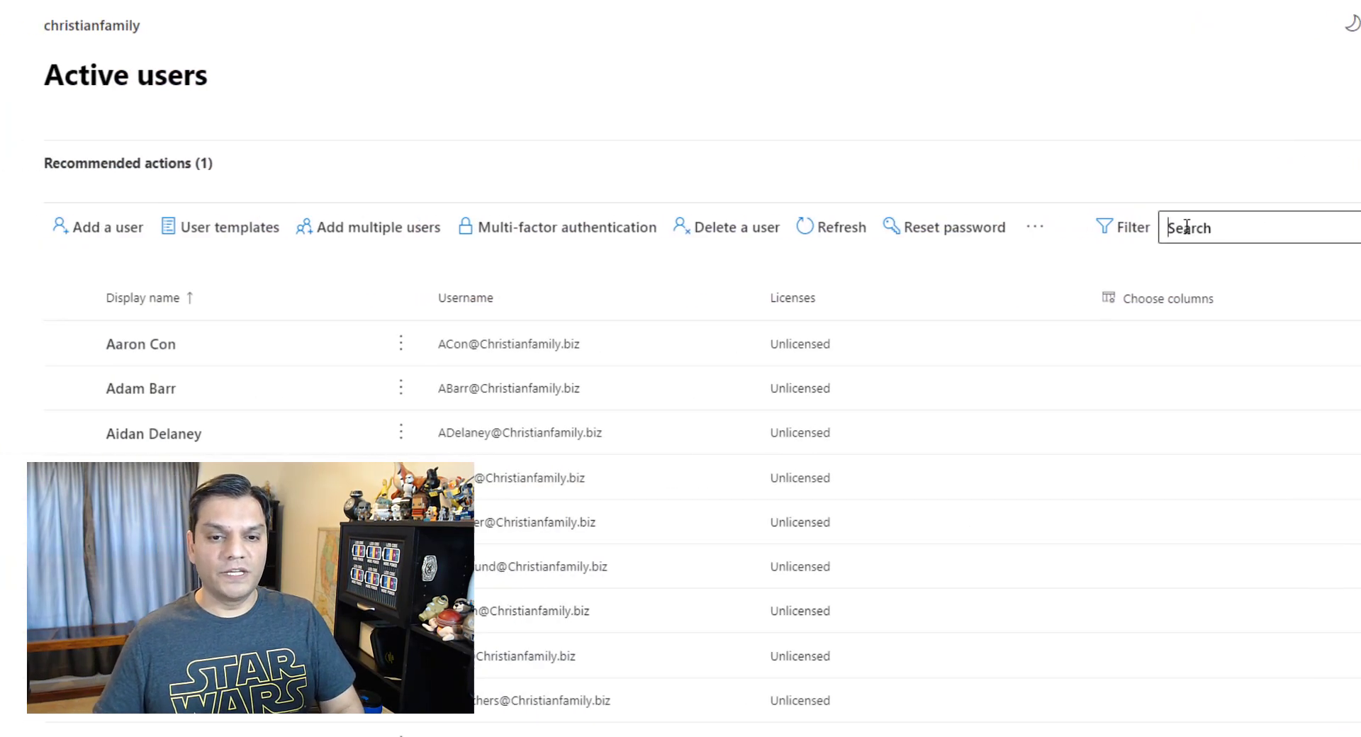
{"action": "type", "text": "Finn"}
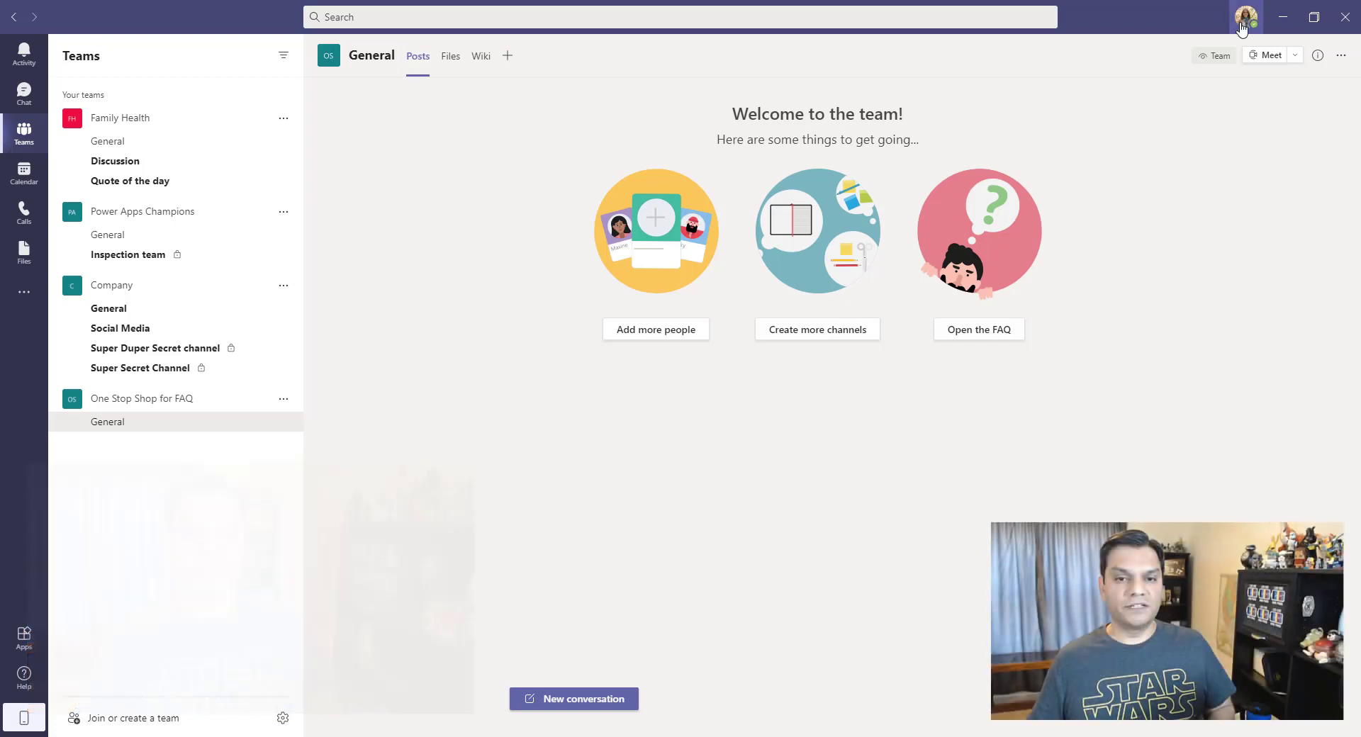
- Switch to Microsoft Teams and check which account is signed in
{"action": "left_click", "coordinate": [1244, 17]}
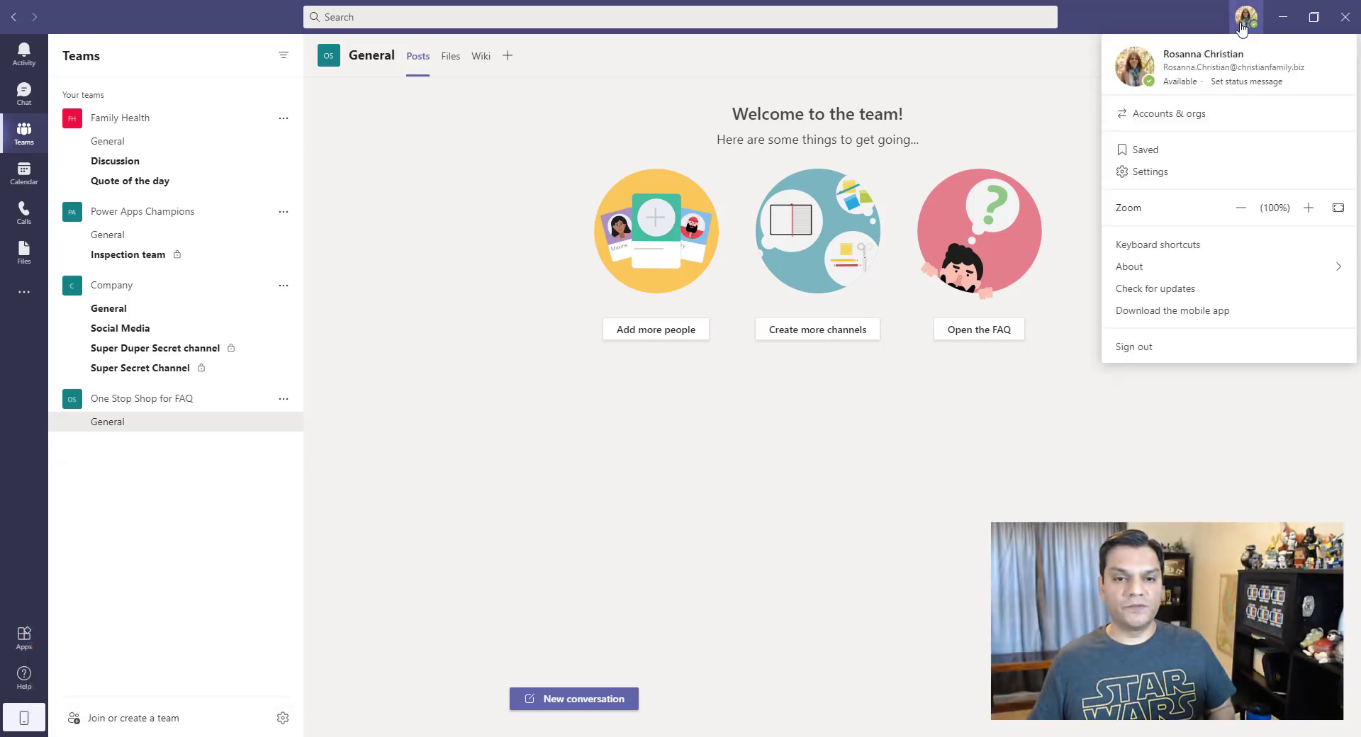
{"action": "left_click", "coordinate": [1134, 553]}
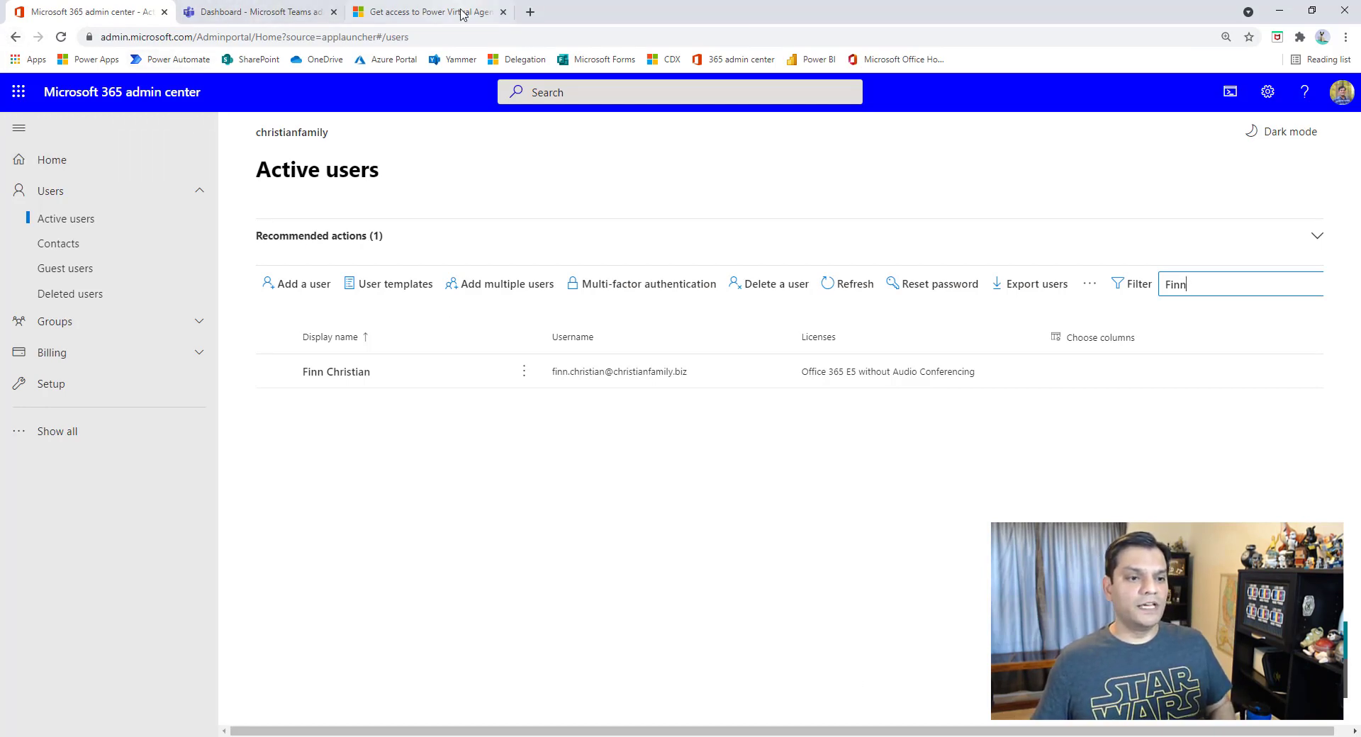
- Sign in to Power Apps in a new browser tab and open the Power Platform admin center from there
{"action": "left_click", "coordinate": [529, 12]}
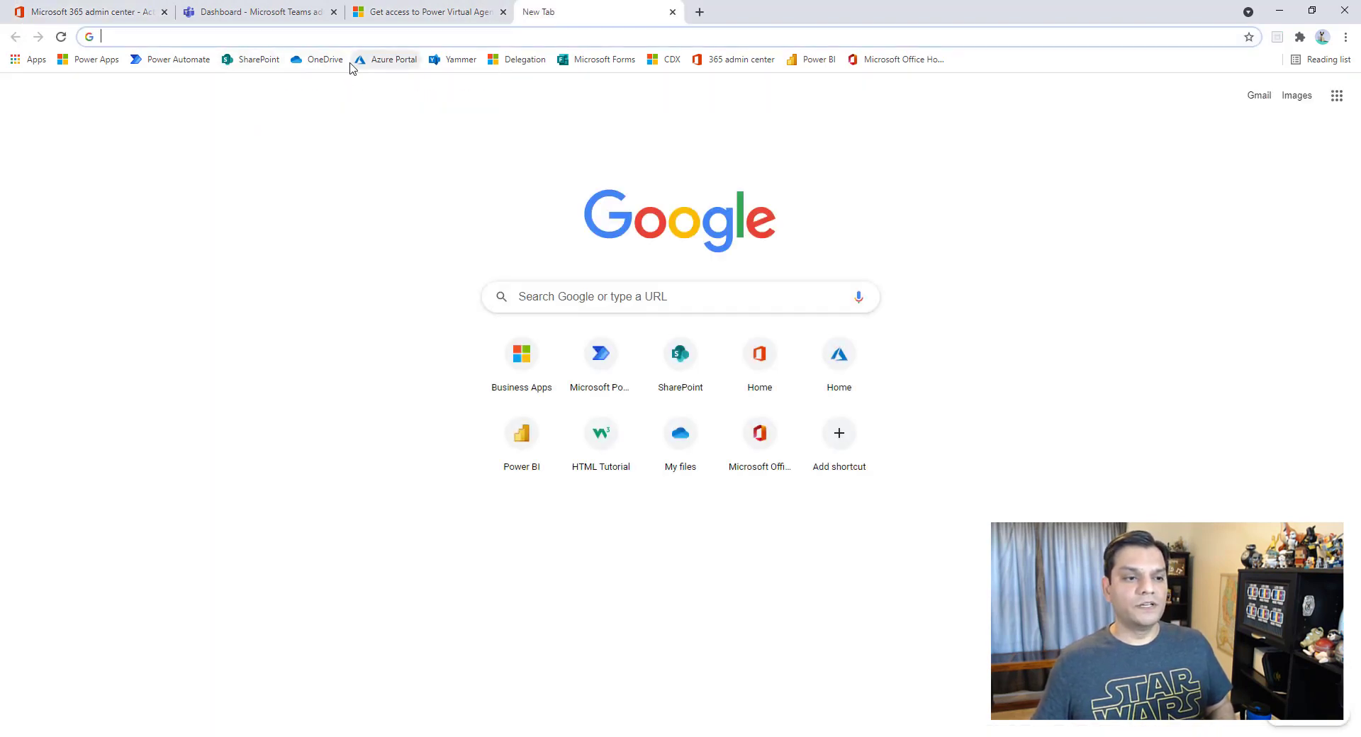
{"action": "left_click", "coordinate": [68, 60]}
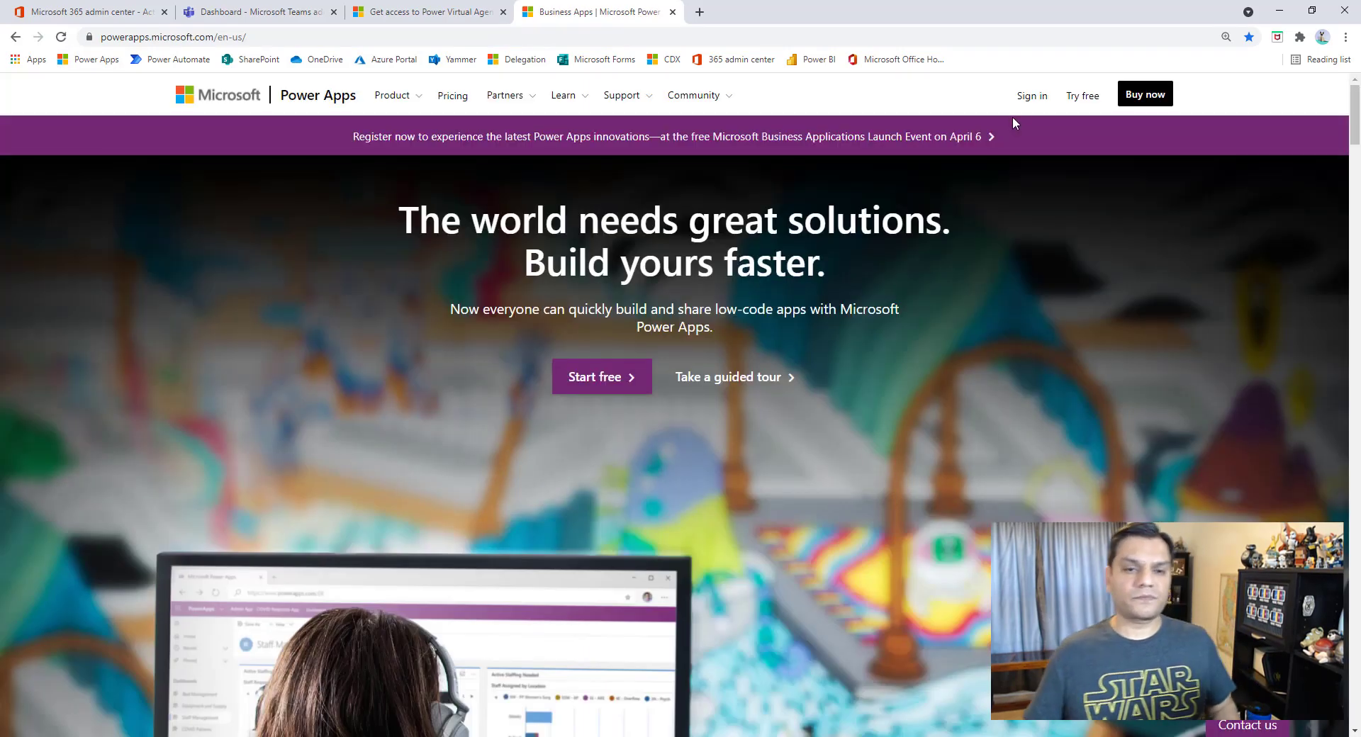
{"action": "left_click", "coordinate": [1031, 96]}
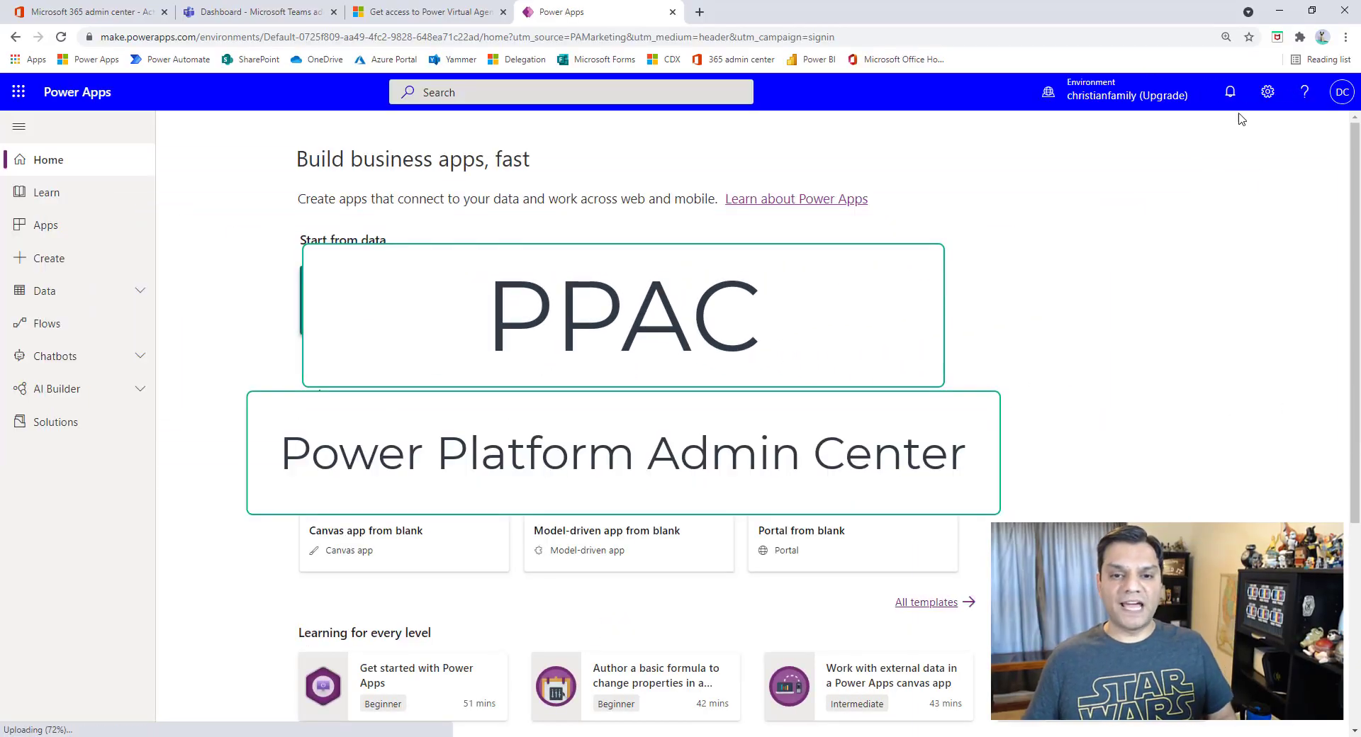
{"action": "left_click", "coordinate": [1267, 99]}
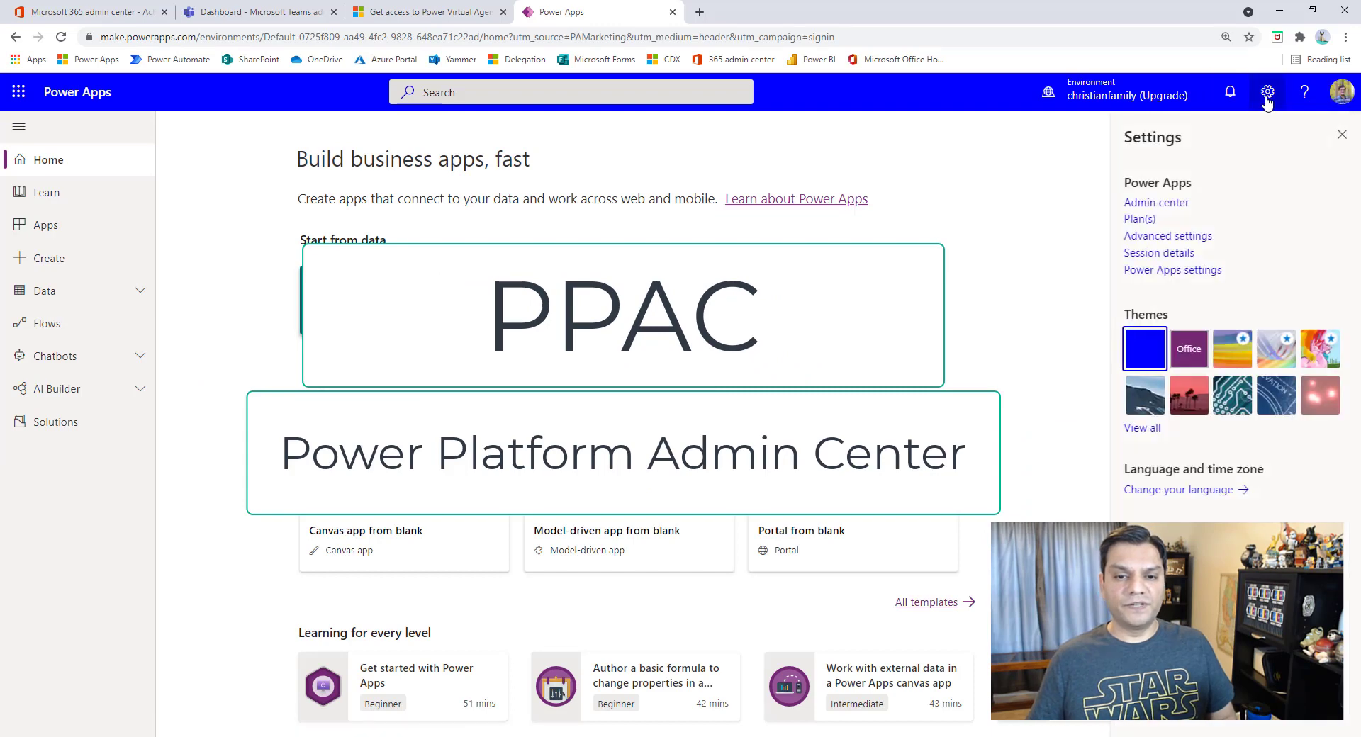
{"action": "left_click", "coordinate": [1166, 205]}
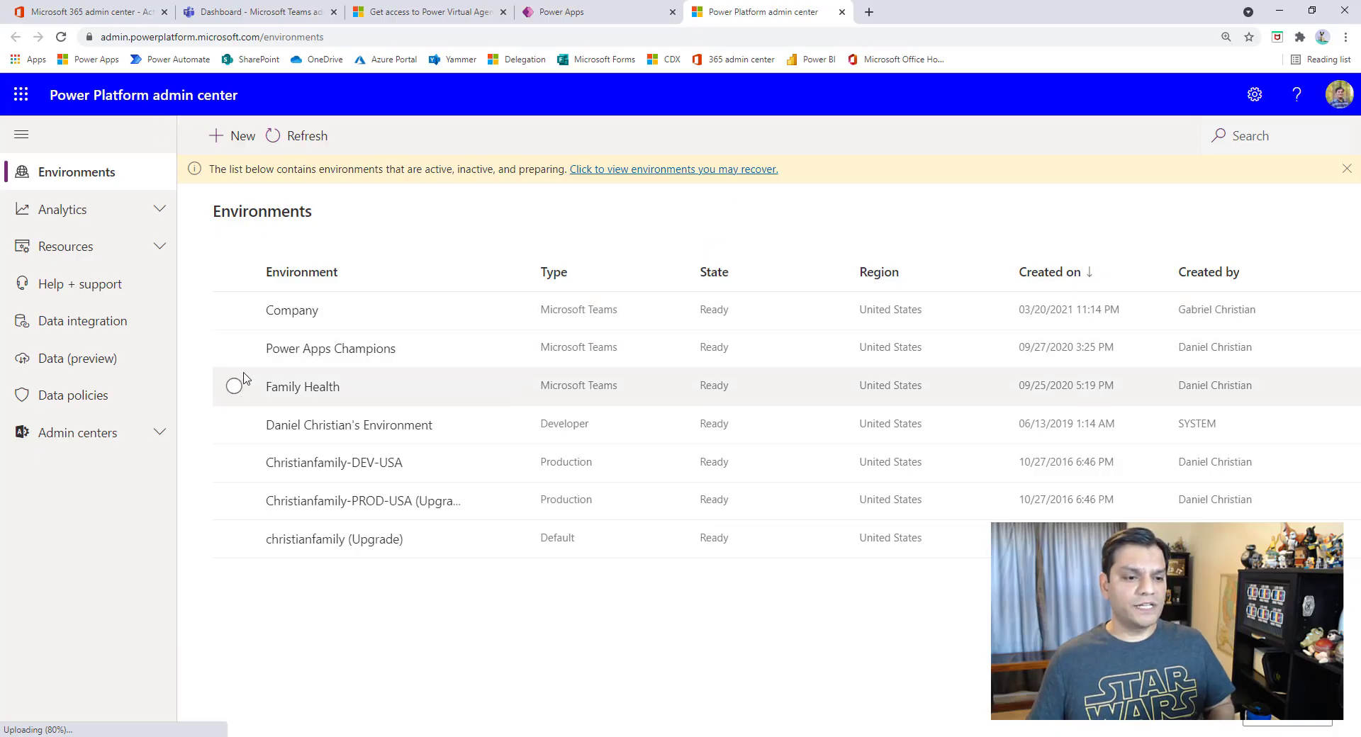
- Filter the environments by type to show only Microsoft Teams environments
{"action": "left_click", "coordinate": [576, 275]}
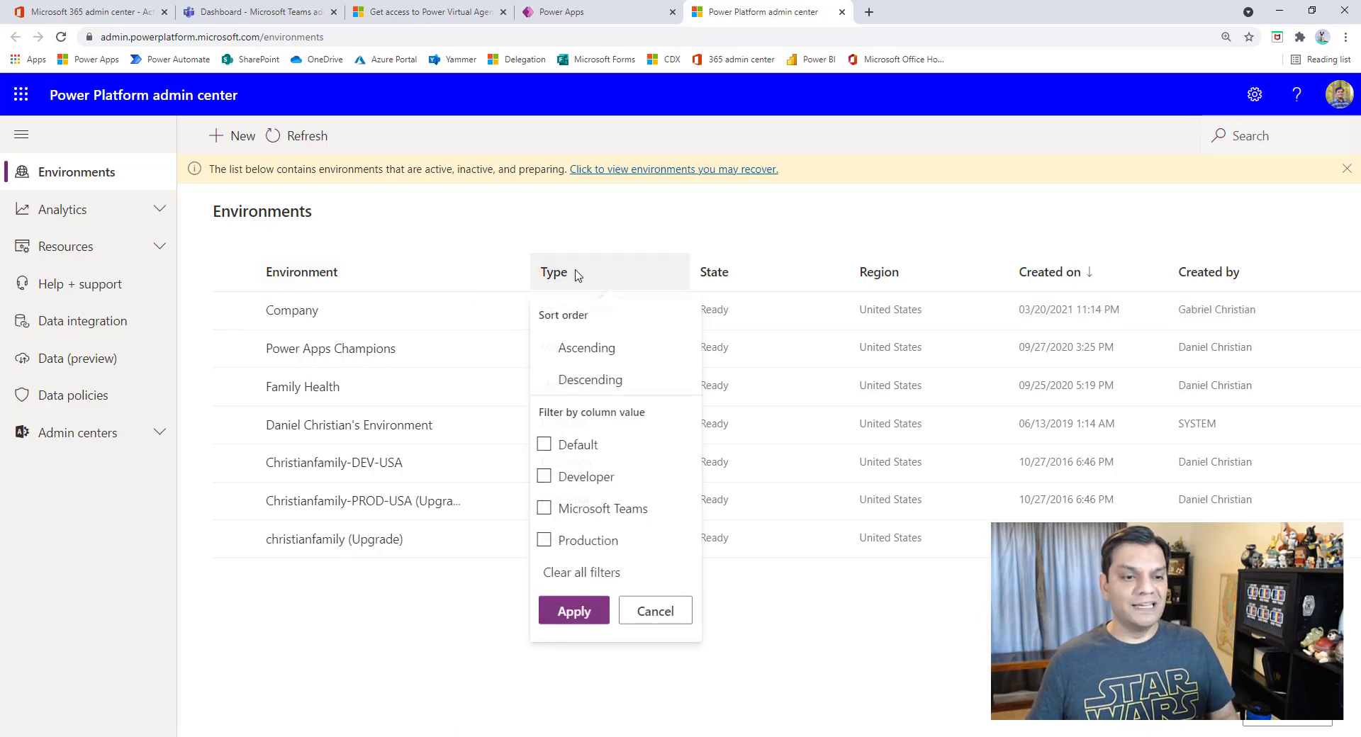
{"action": "left_click", "coordinate": [566, 275]}
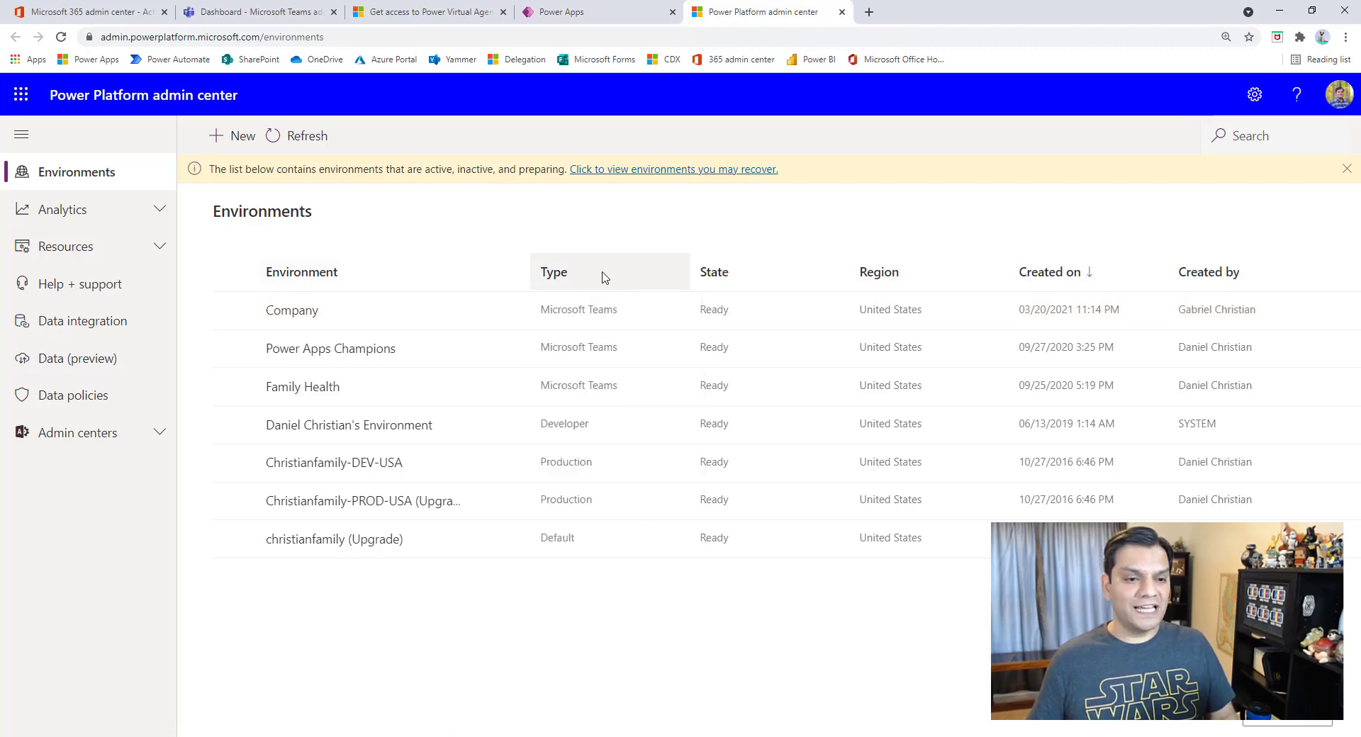
{"action": "left_click", "coordinate": [602, 276]}
{"action": "left_click", "coordinate": [544, 509]}
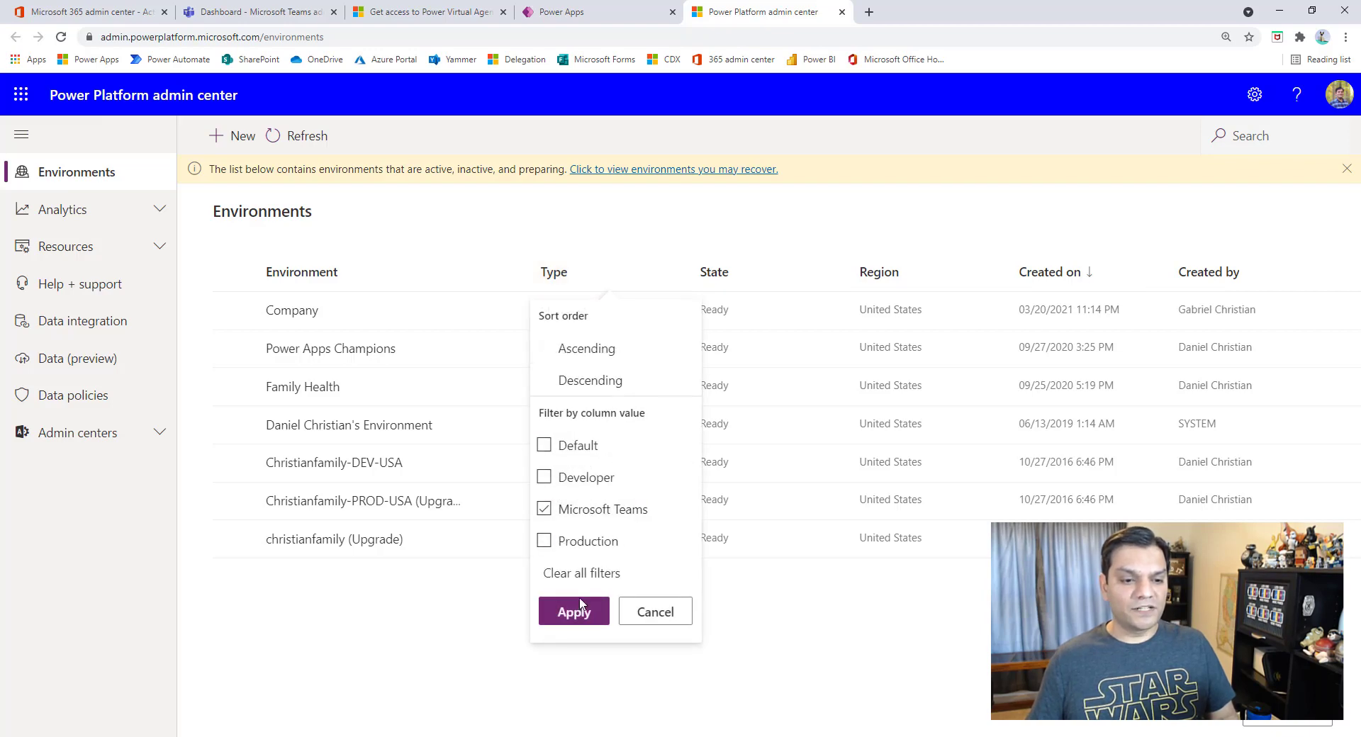
{"action": "left_click", "coordinate": [574, 612]}
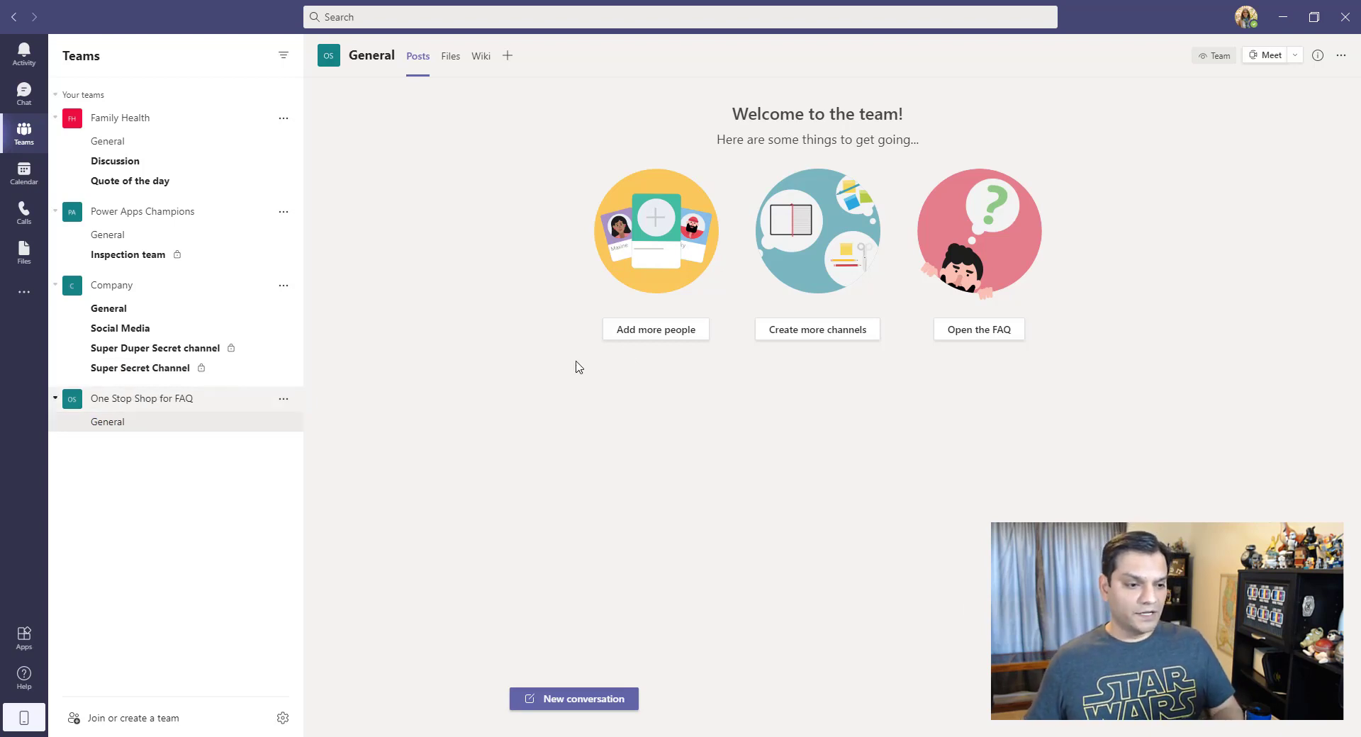
- Search the Teams app store for "Power virtual" to find the Power Virtual Agents app
{"action": "left_click", "coordinate": [24, 646]}
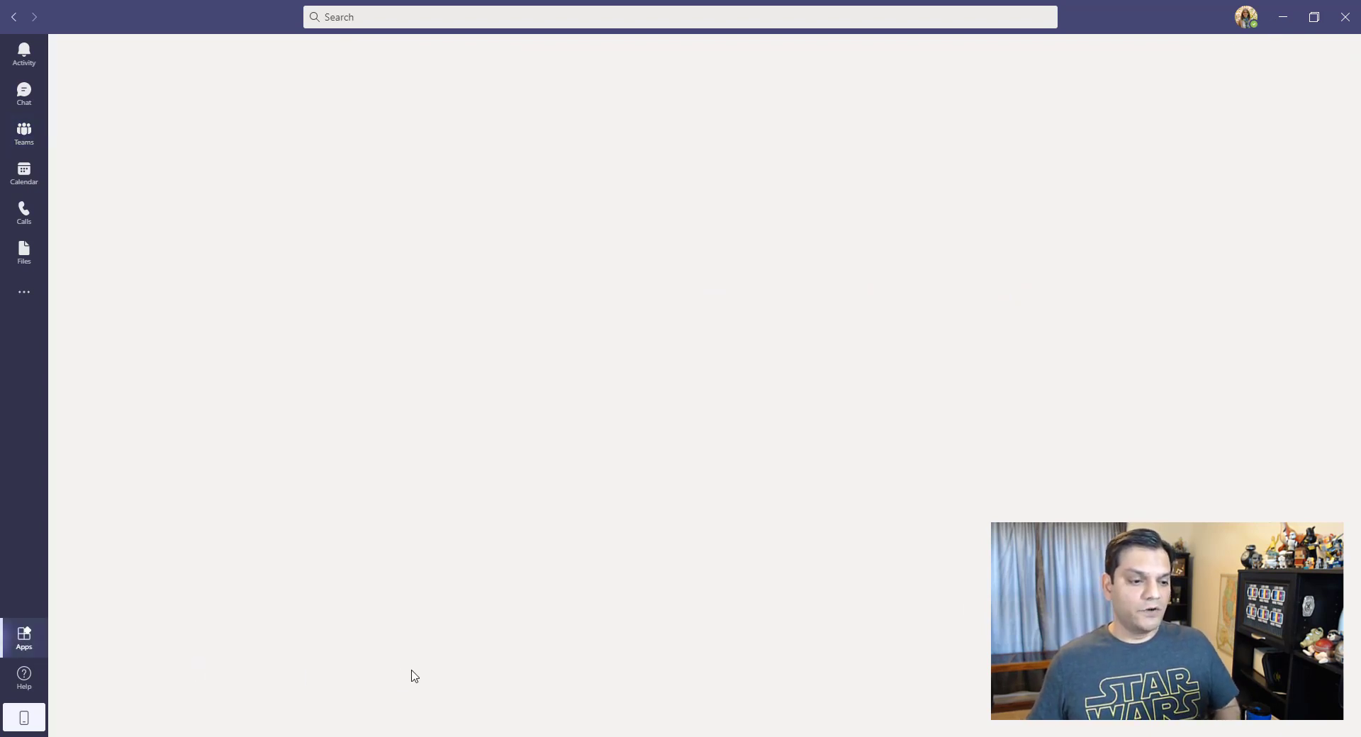
{"action": "left_click", "coordinate": [244, 105]}
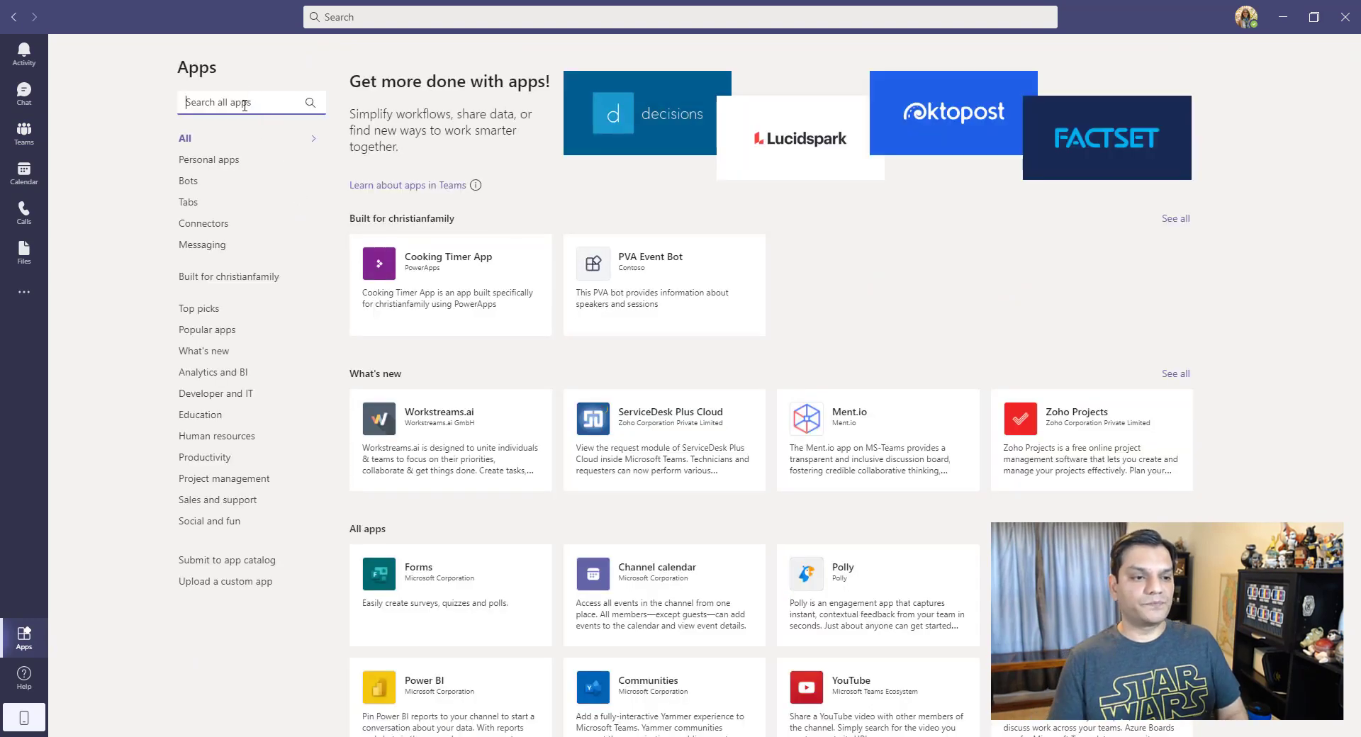
{"action": "type", "text": "Power vi"}
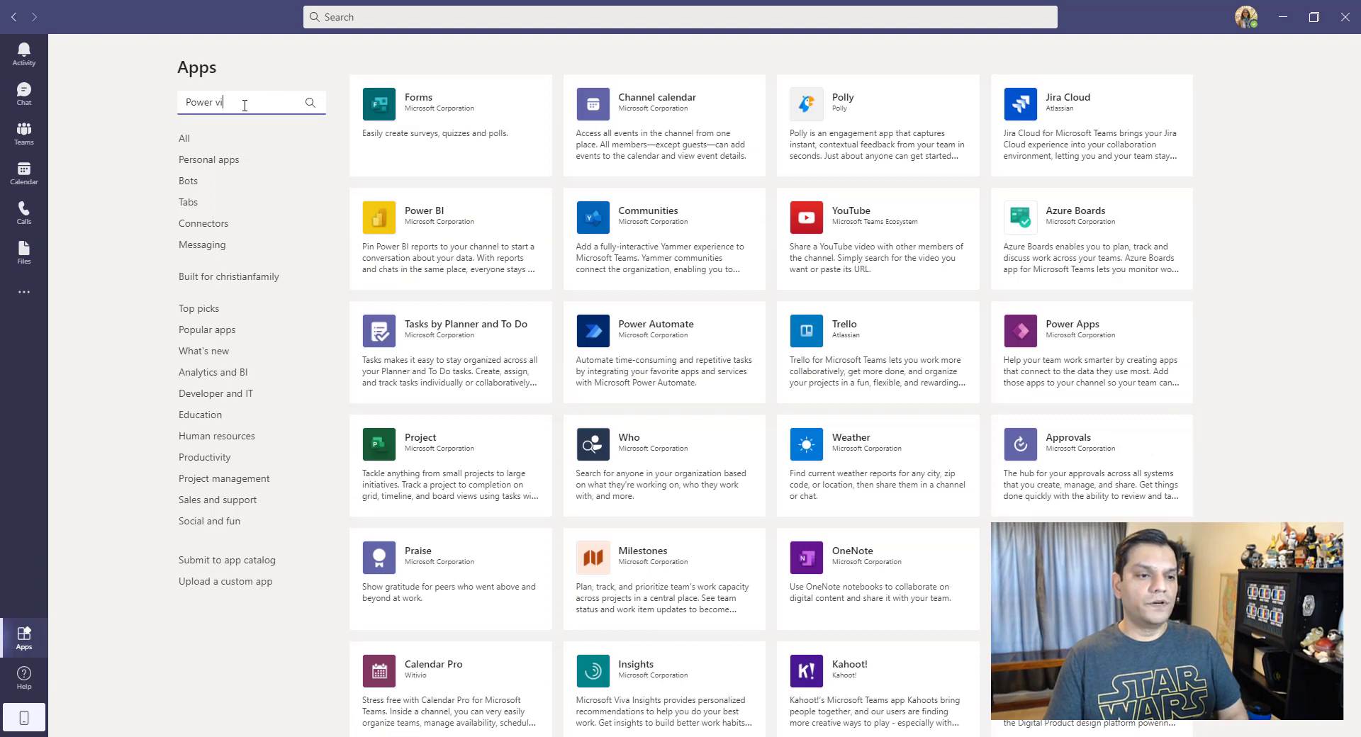
{"action": "type", "text": "rtual"}
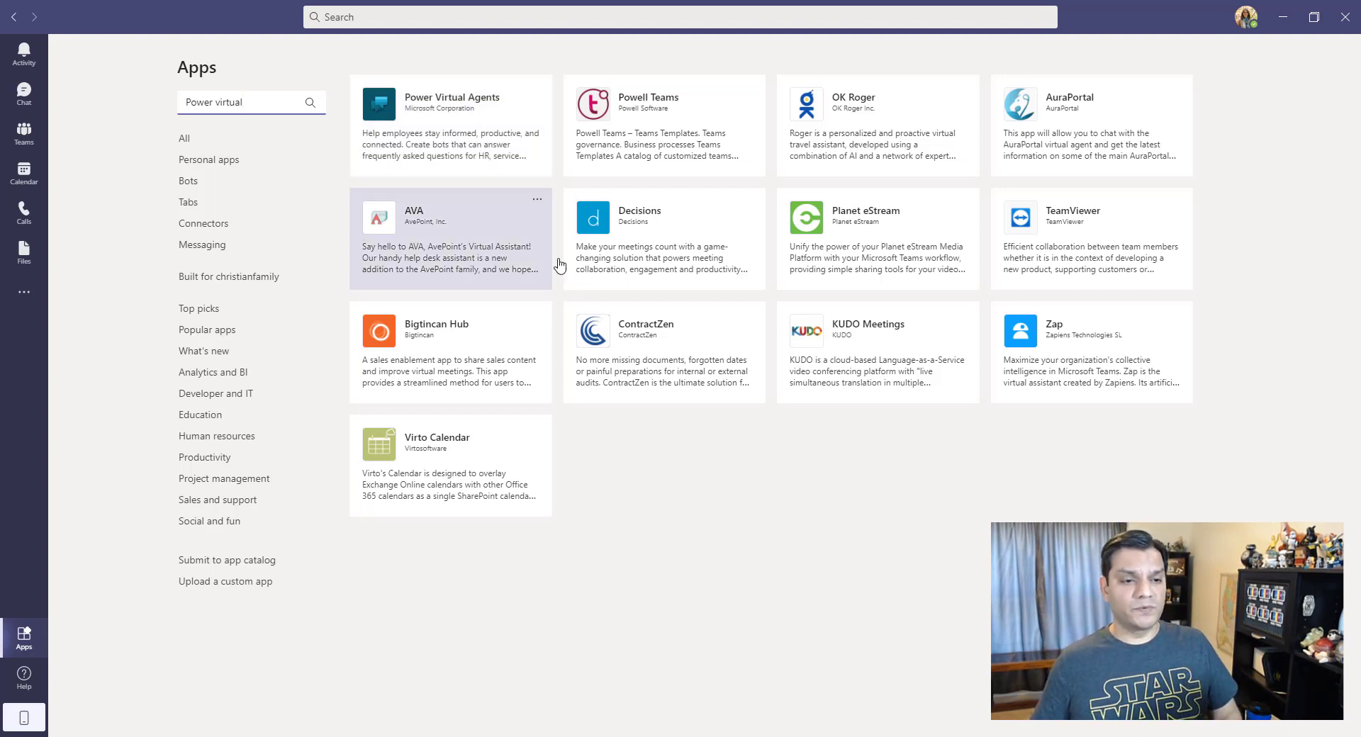
- Switch to the browser and open the app management page in the Microsoft Teams admin center
{"action": "mouse_move", "coordinate": [608, 736]}
{"action": "mouse_move", "coordinate": [712, 736]}
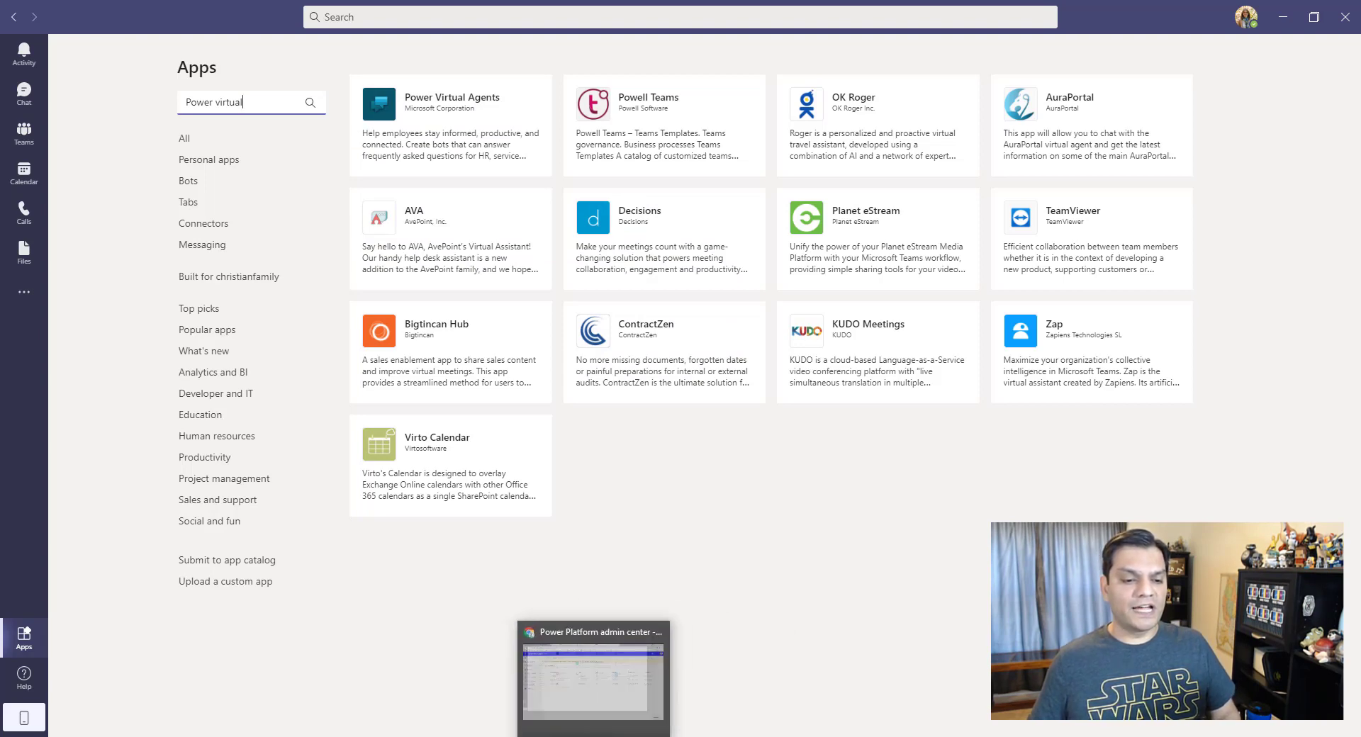
{"action": "left_click", "coordinate": [568, 710]}
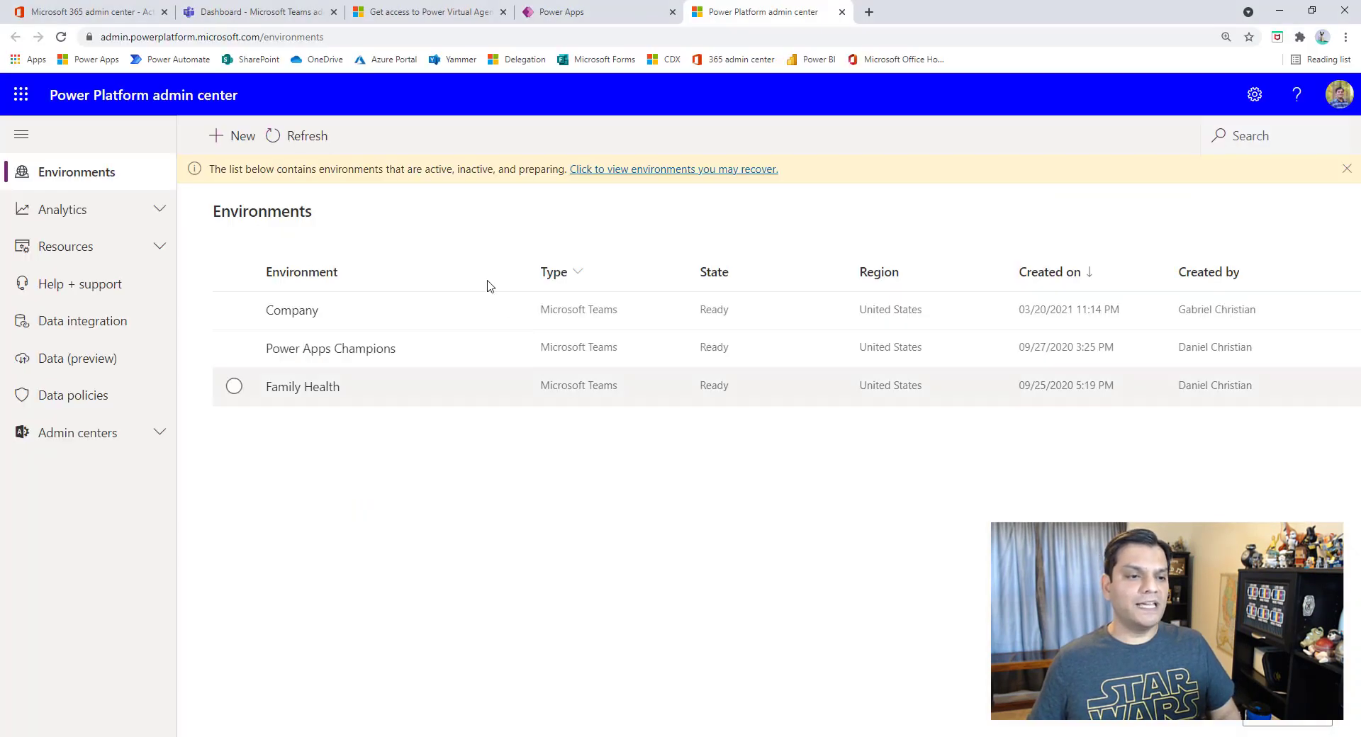
{"action": "left_click", "coordinate": [233, 9]}
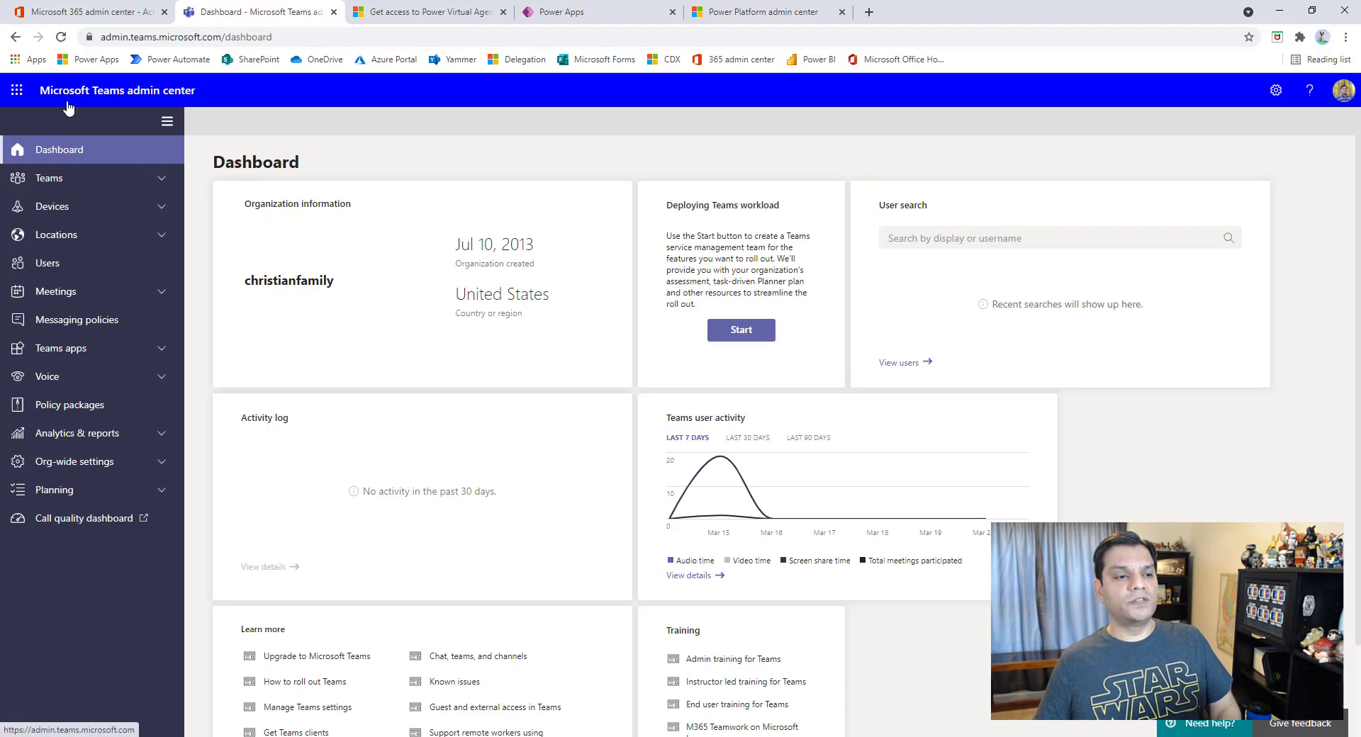
{"action": "left_click", "coordinate": [73, 16]}
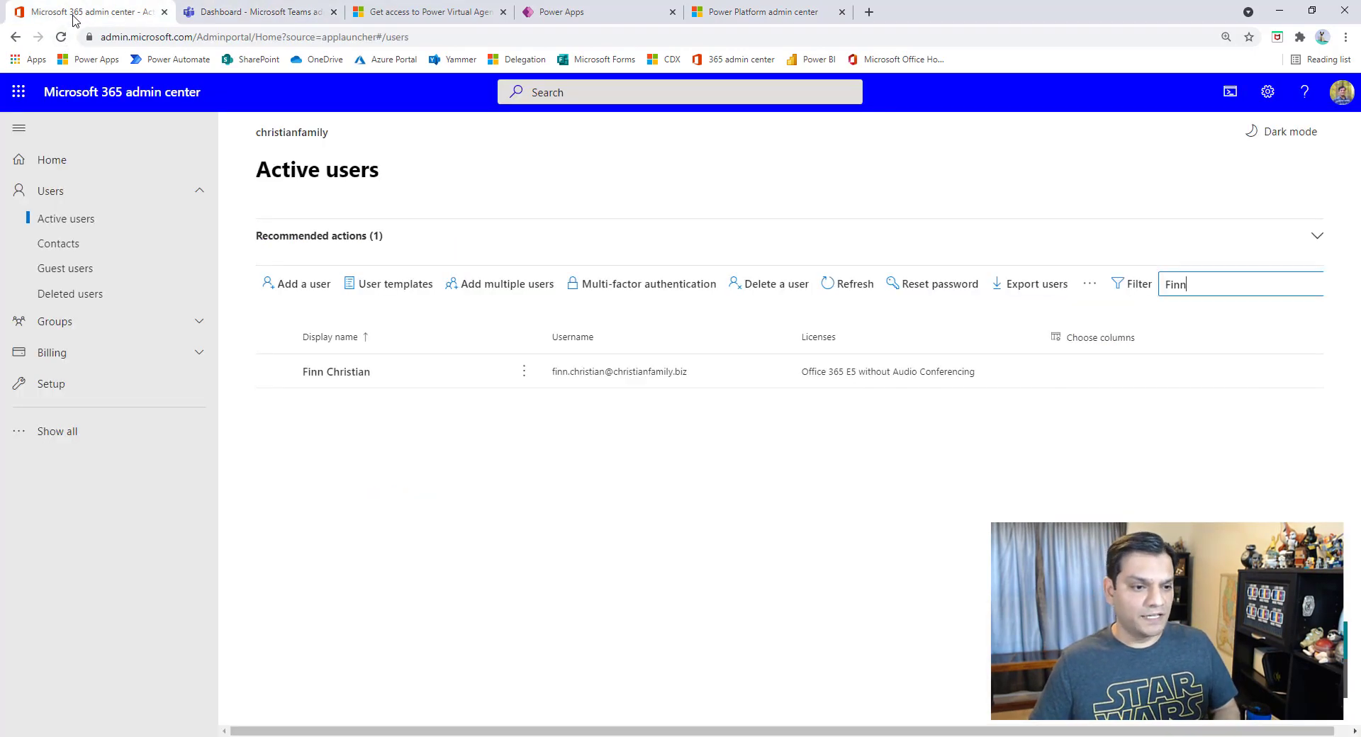
{"action": "left_click", "coordinate": [95, 346]}
{"action": "scroll", "coordinate": [74, 647], "scroll_direction": "down", "scroll_amount": 3}
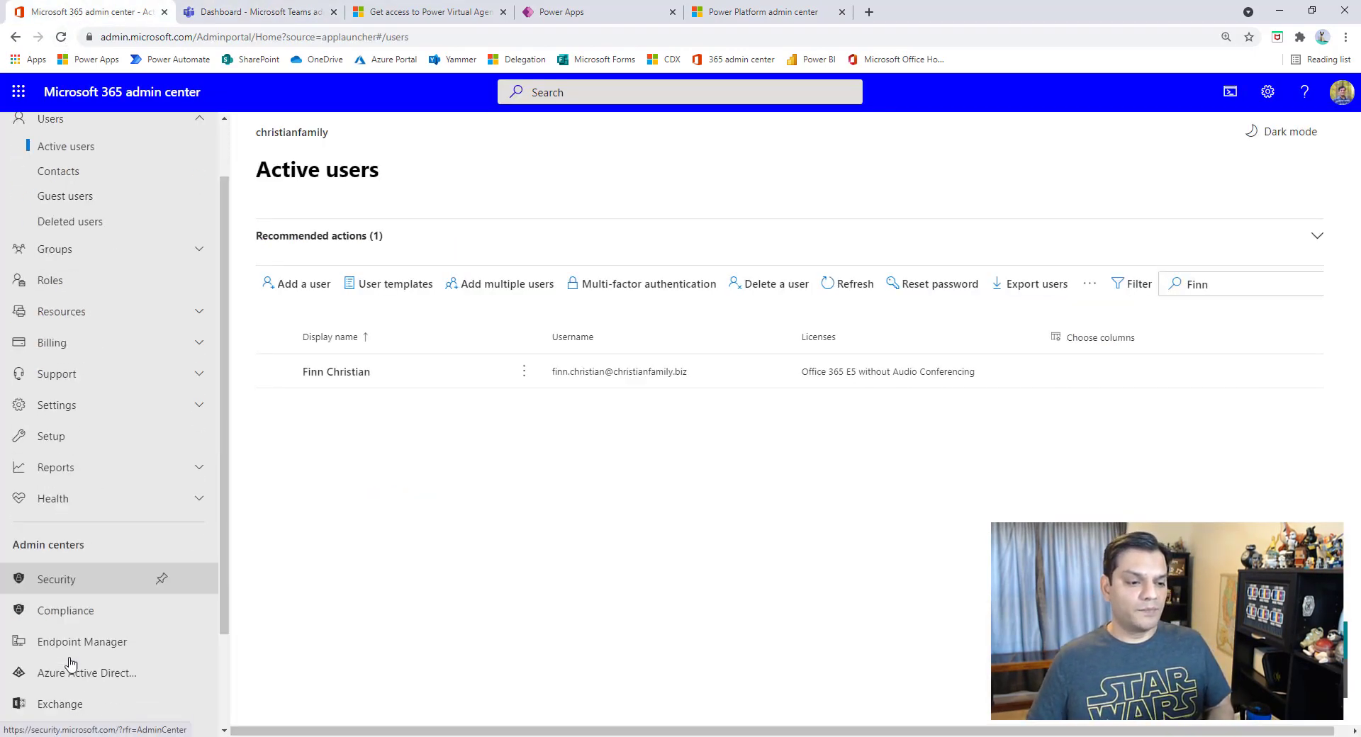
{"action": "left_click", "coordinate": [280, 9]}
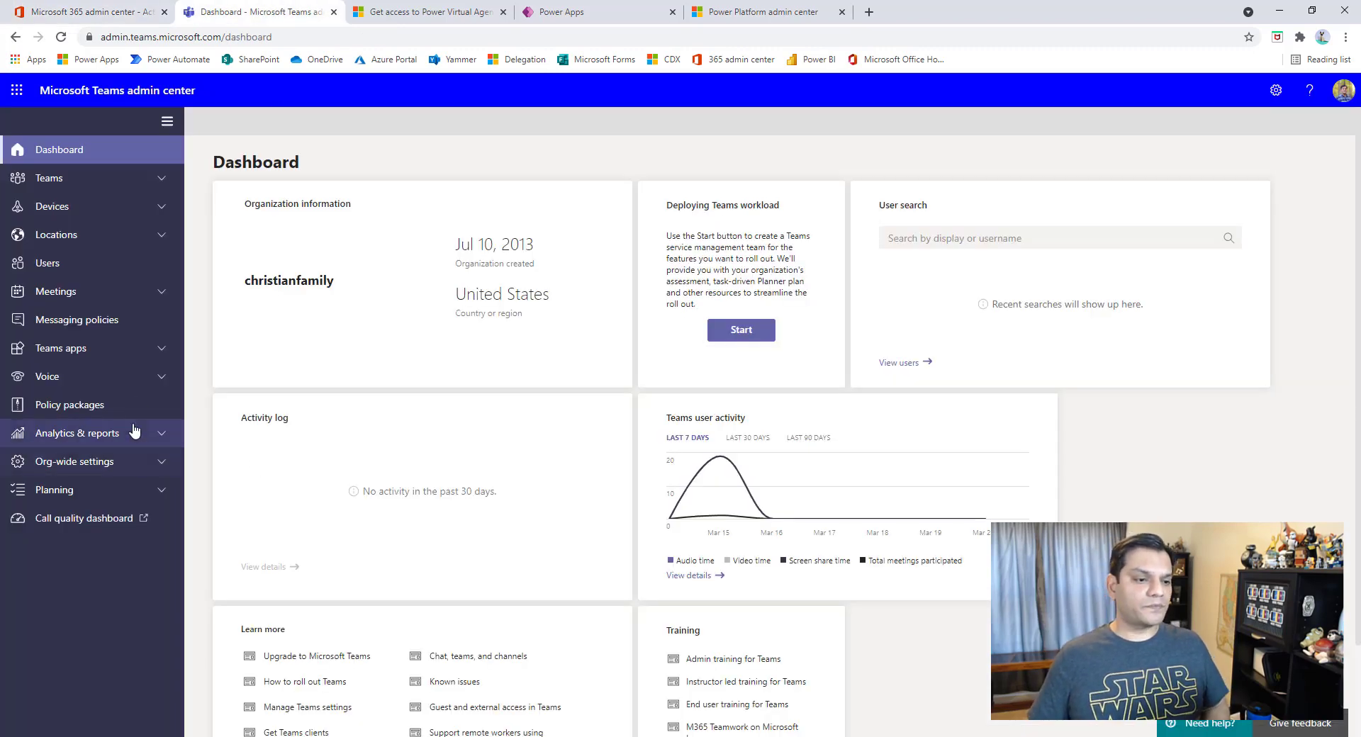
{"action": "left_click", "coordinate": [53, 357]}
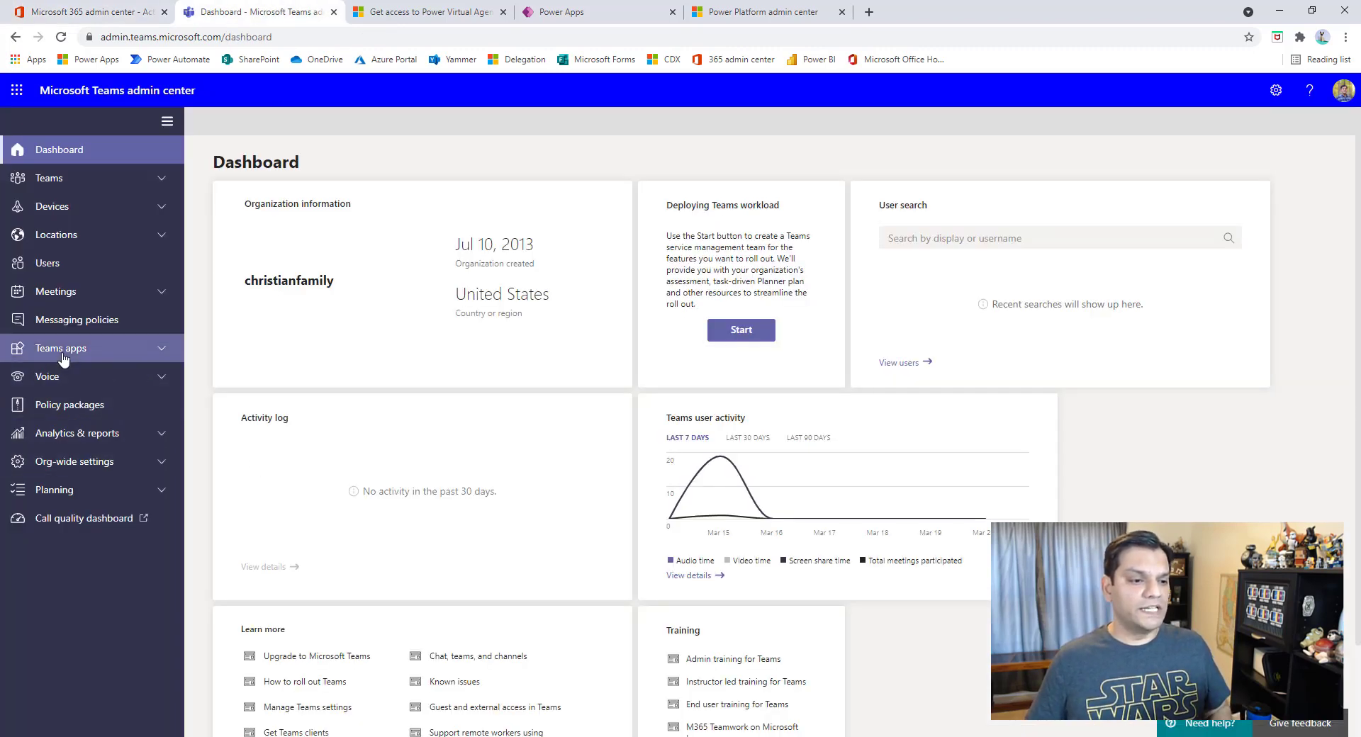
{"action": "left_click", "coordinate": [92, 383]}
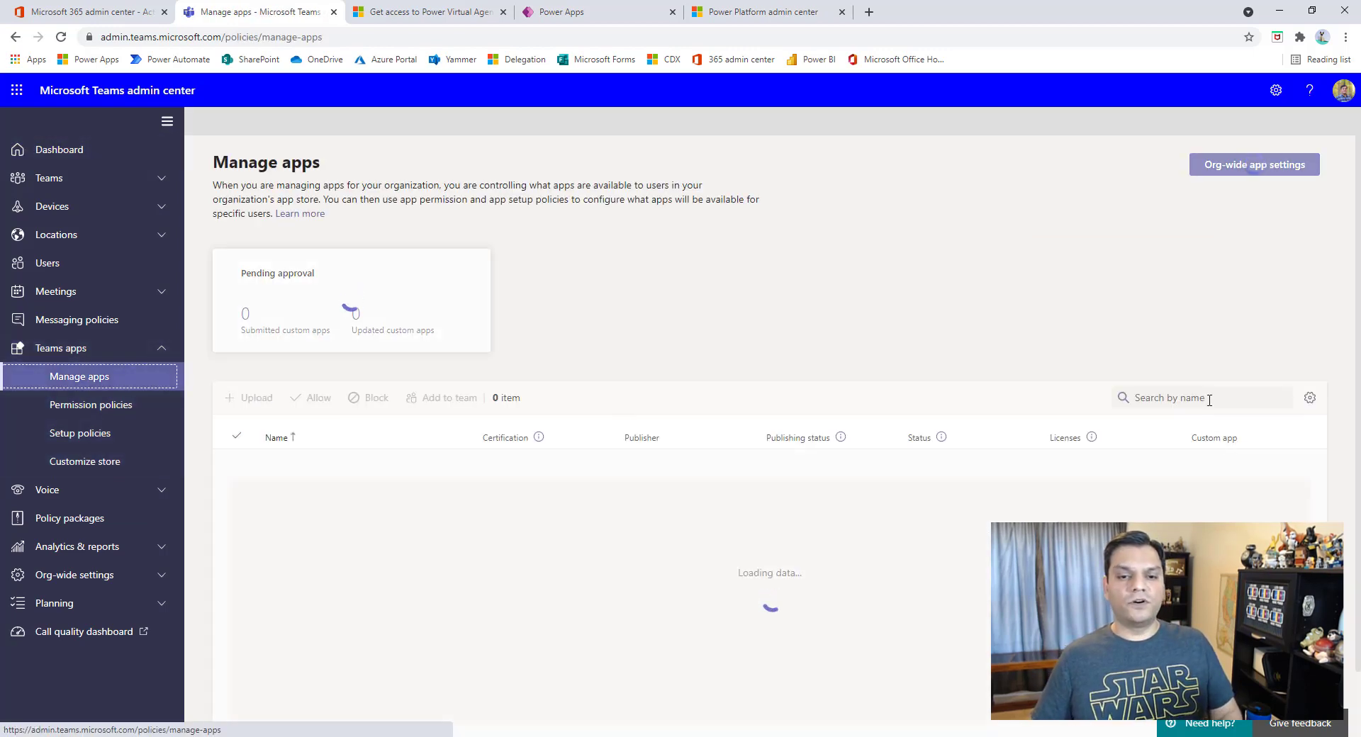
- Search the managed apps for "Power ap", broaden the search to "Power", and check the status of the Power Platform apps
{"action": "left_click", "coordinate": [1209, 400]}
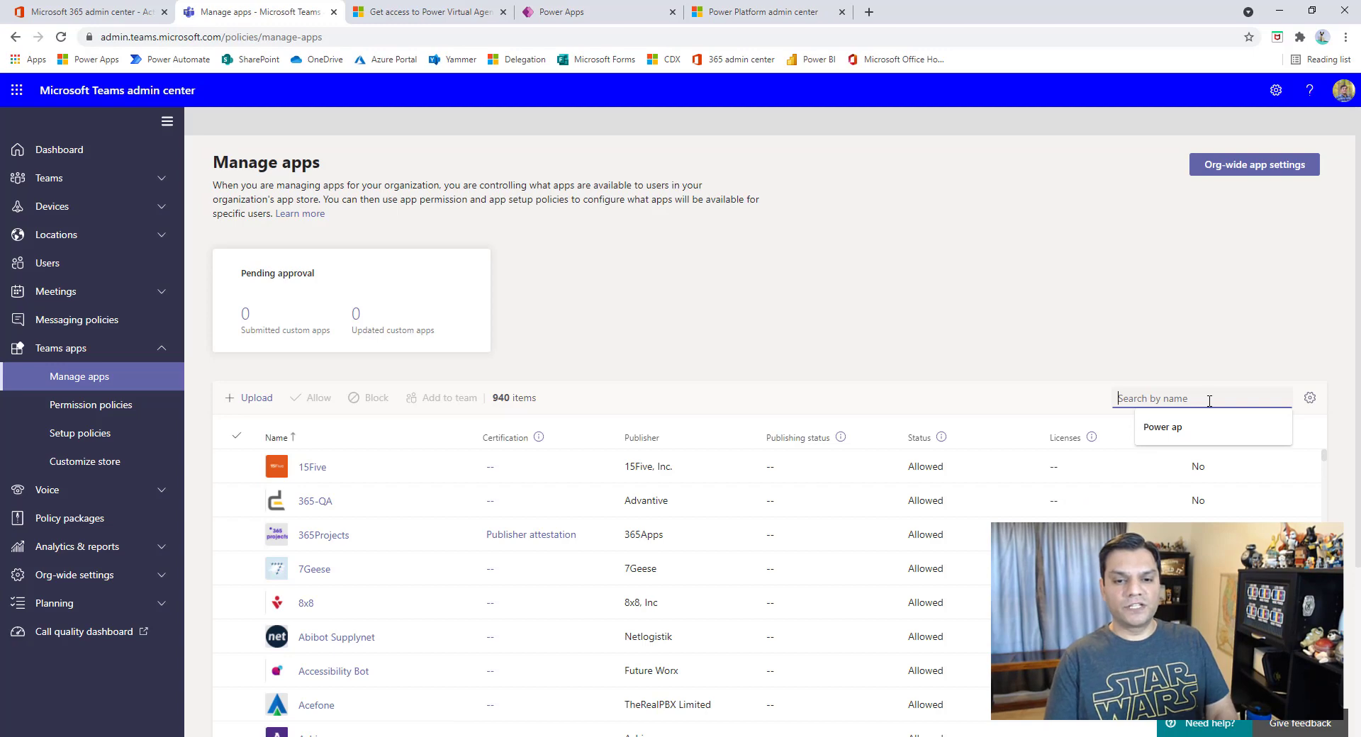
{"action": "left_click", "coordinate": [1172, 428]}
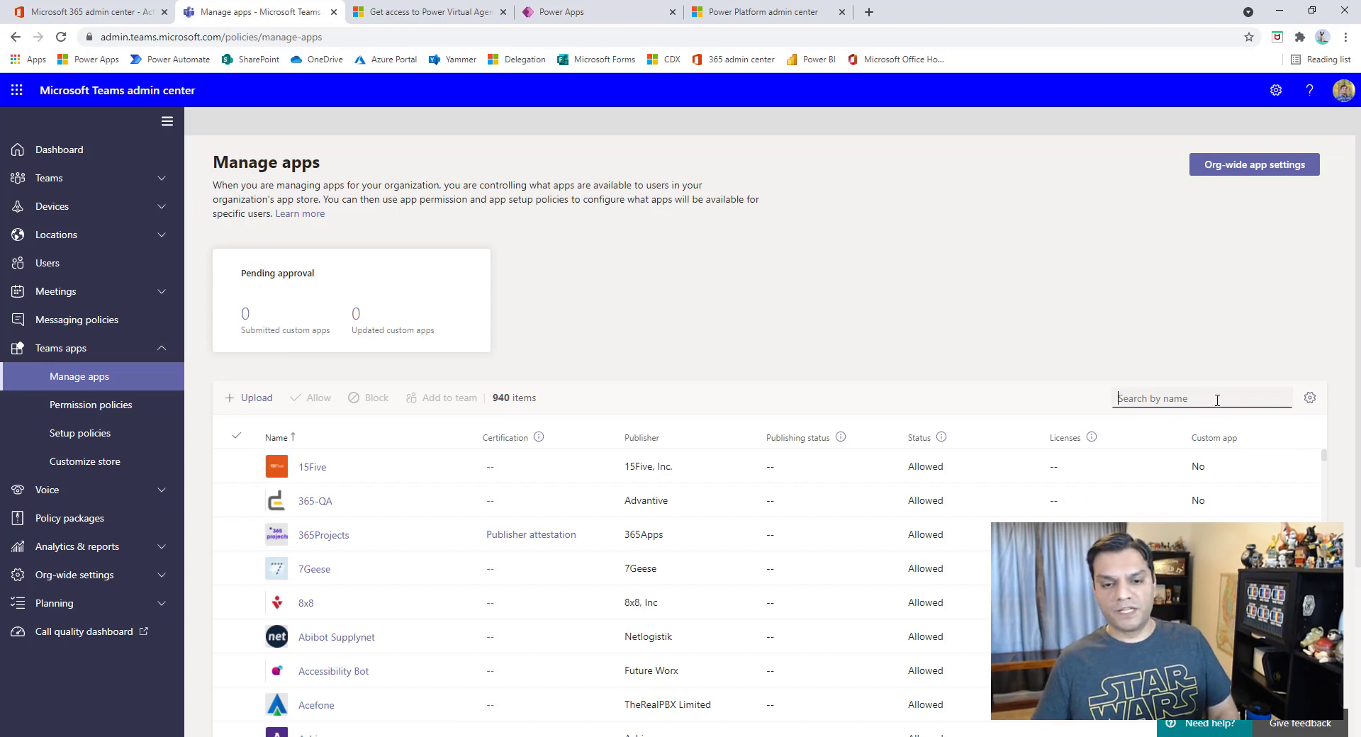
{"action": "type", "text": "Power ap"}
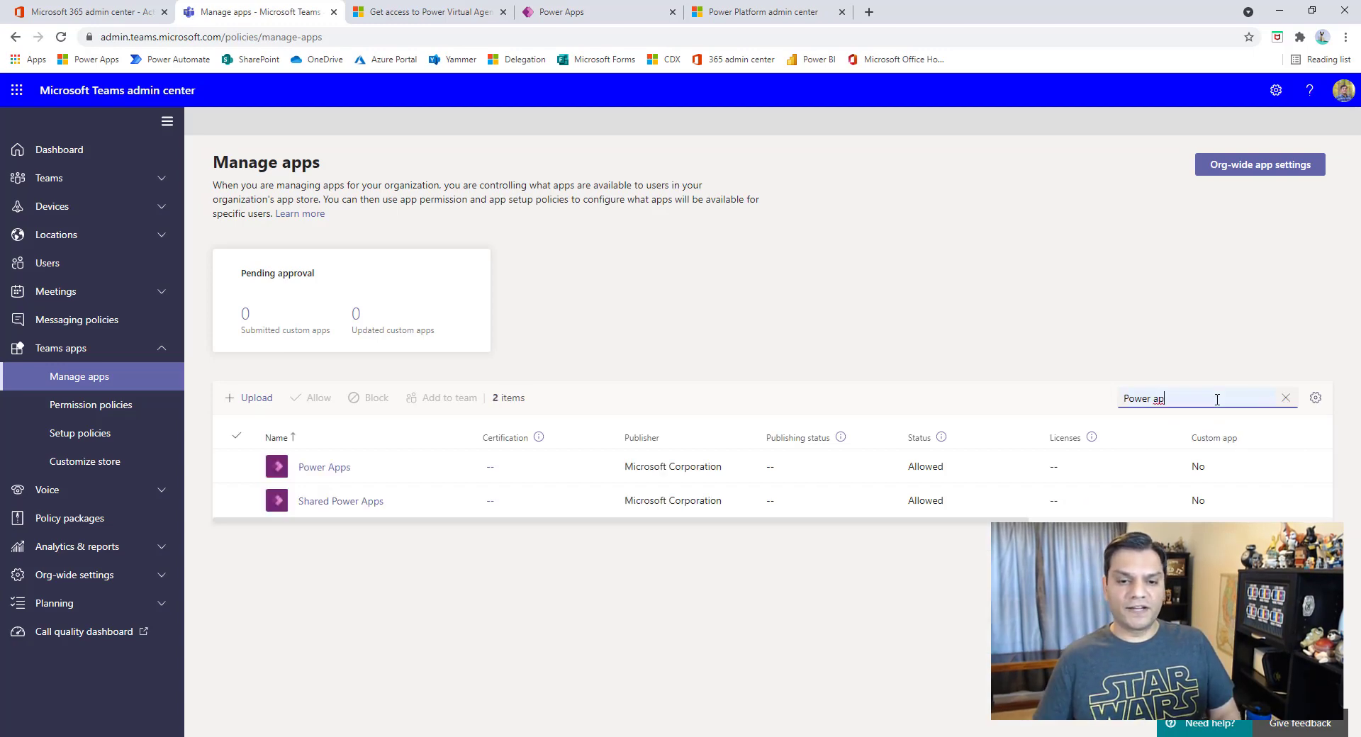
{"action": "key", "text": "BackSpace"}
{"action": "key", "text": "BackSpace"}
{"action": "key", "text": "BackSpace"}
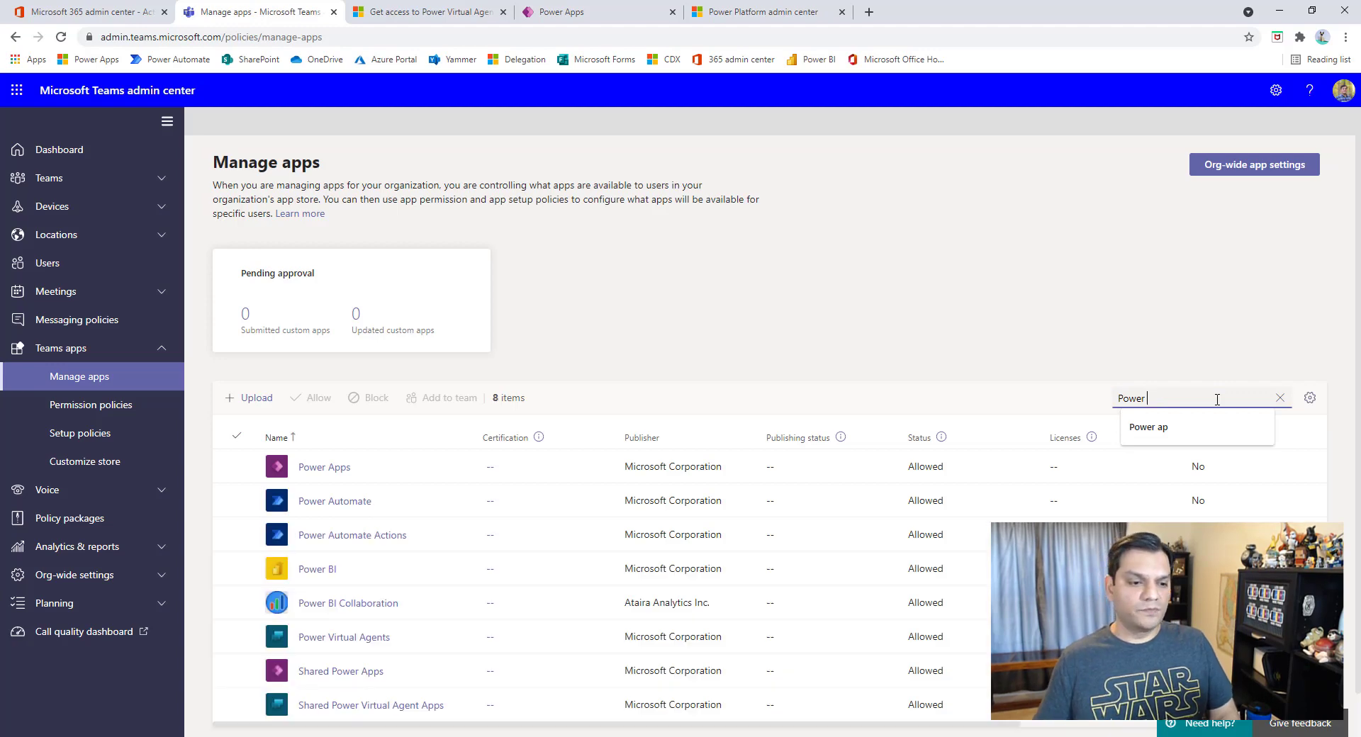
{"action": "scroll", "coordinate": [850, 396], "scroll_direction": "down", "scroll_amount": 1}
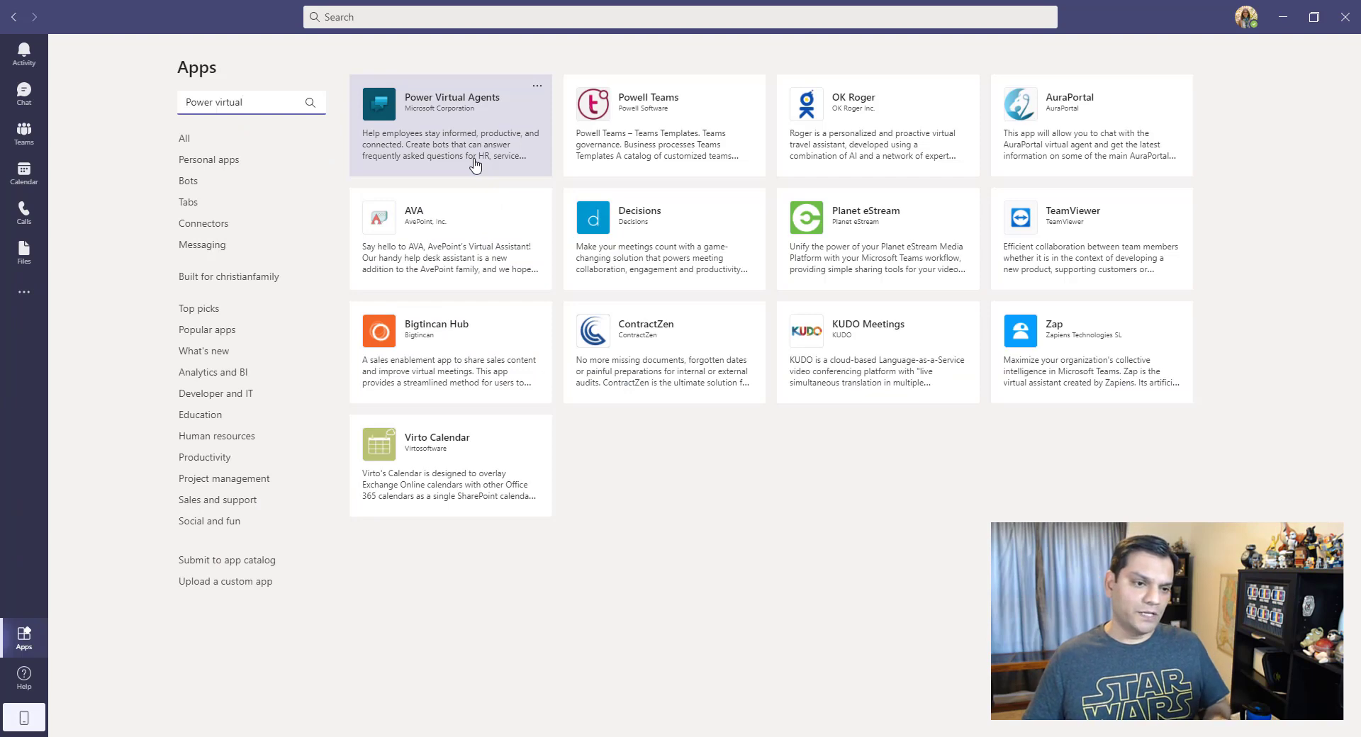
- Switch back to Microsoft Teams, add the Power Virtual Agents app and pin it
{"action": "left_click", "coordinate": [474, 164]}
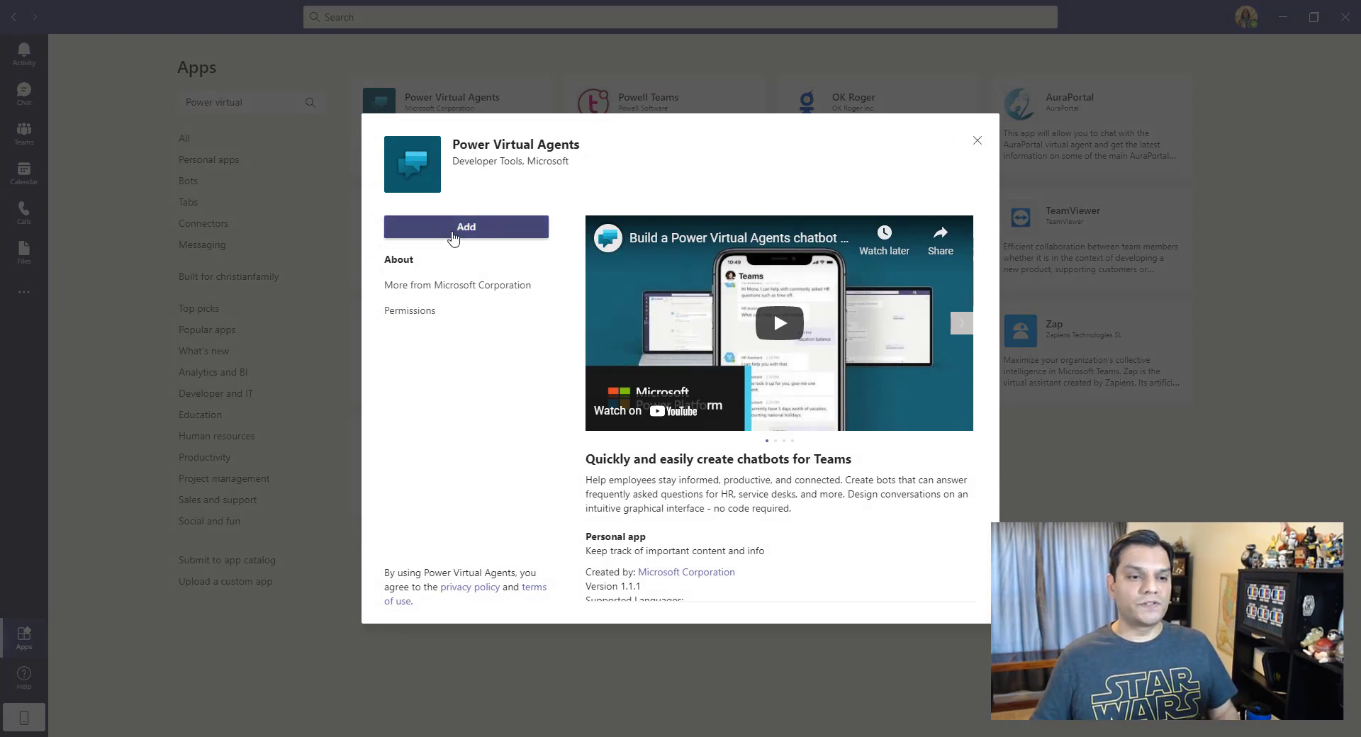
{"action": "left_click", "coordinate": [454, 237]}
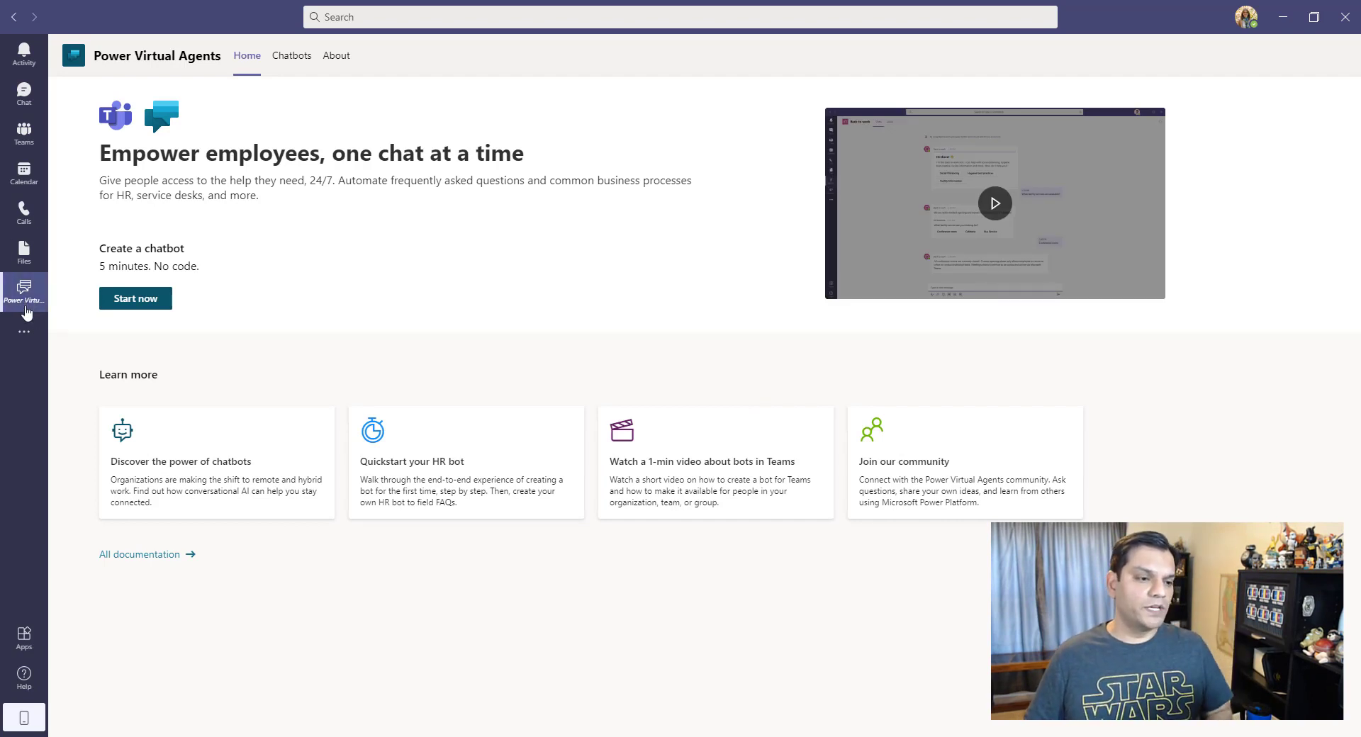
{"action": "right_click", "coordinate": [27, 304]}
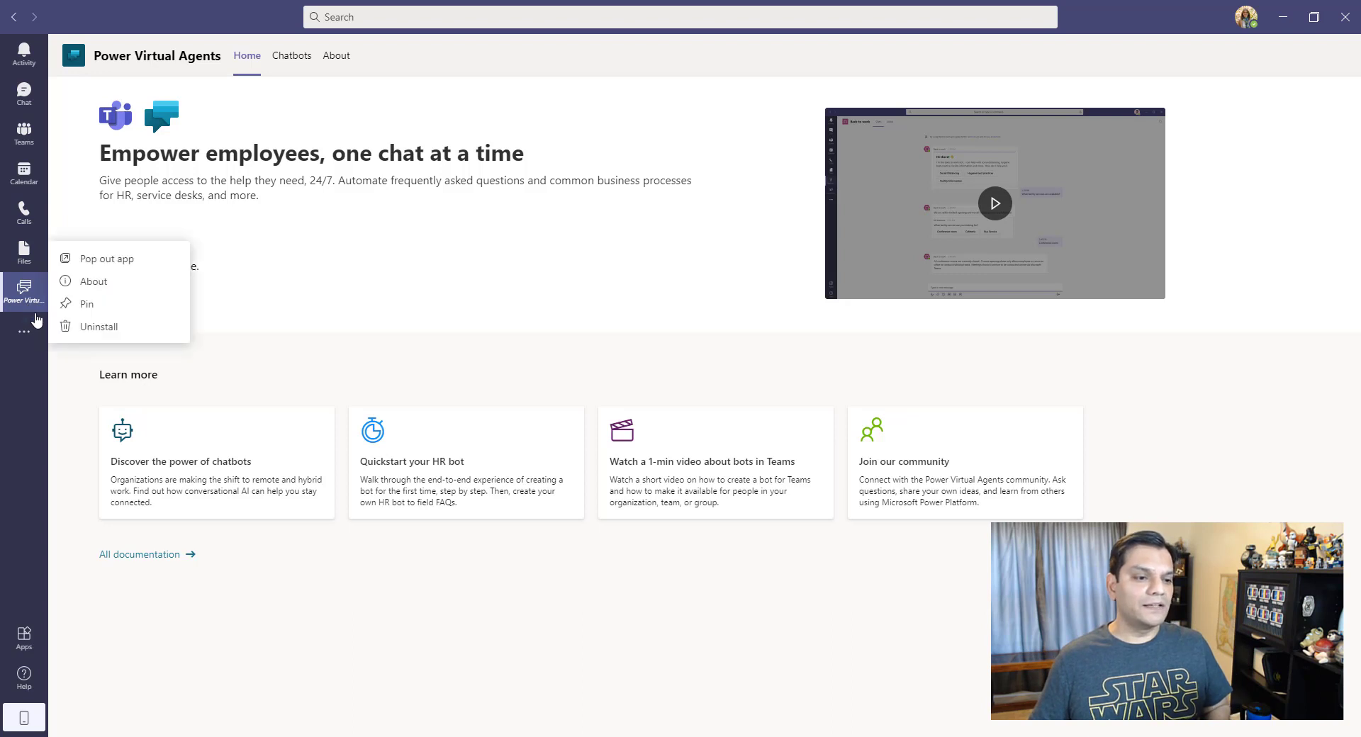
{"action": "left_click", "coordinate": [82, 306]}
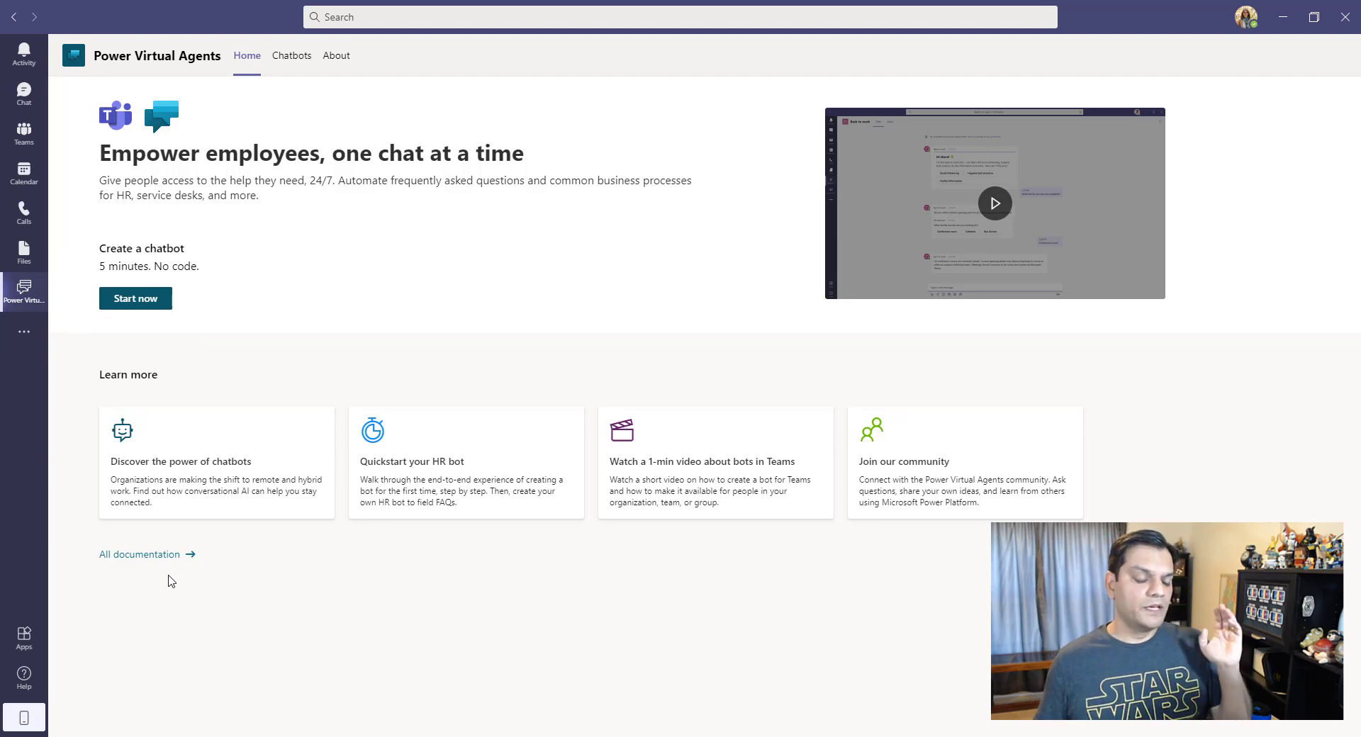
- Start a new chatbot and assign it to the One Stop Shop for FAQ team
{"action": "left_click", "coordinate": [130, 302]}
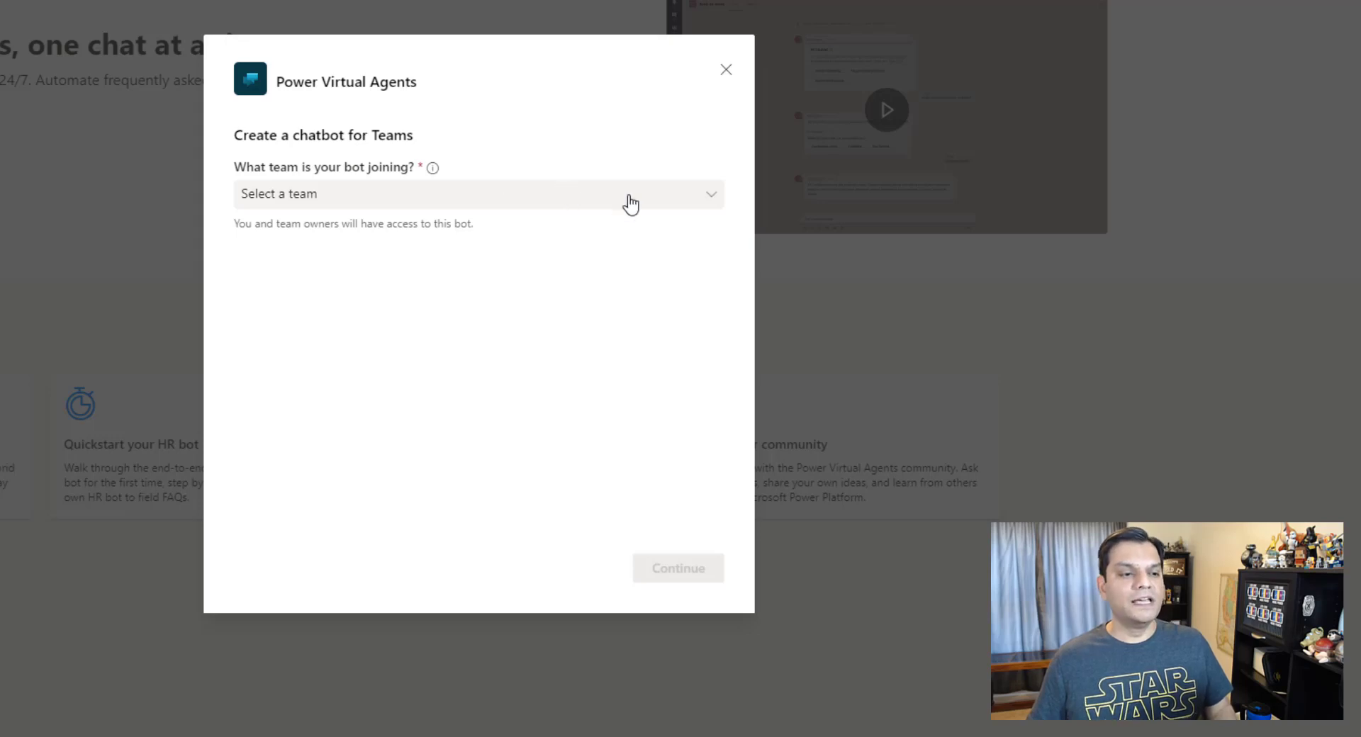
{"action": "left_click", "coordinate": [629, 205]}
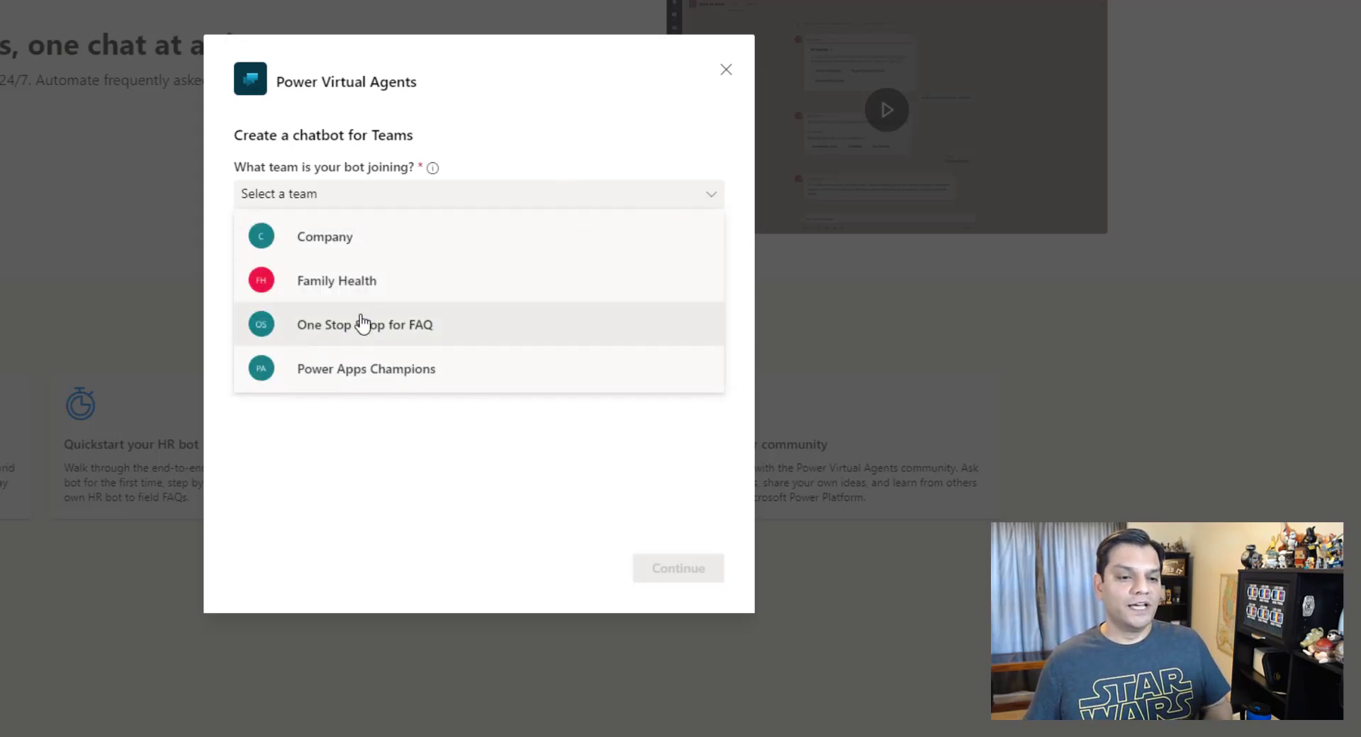
{"action": "left_click", "coordinate": [319, 341]}
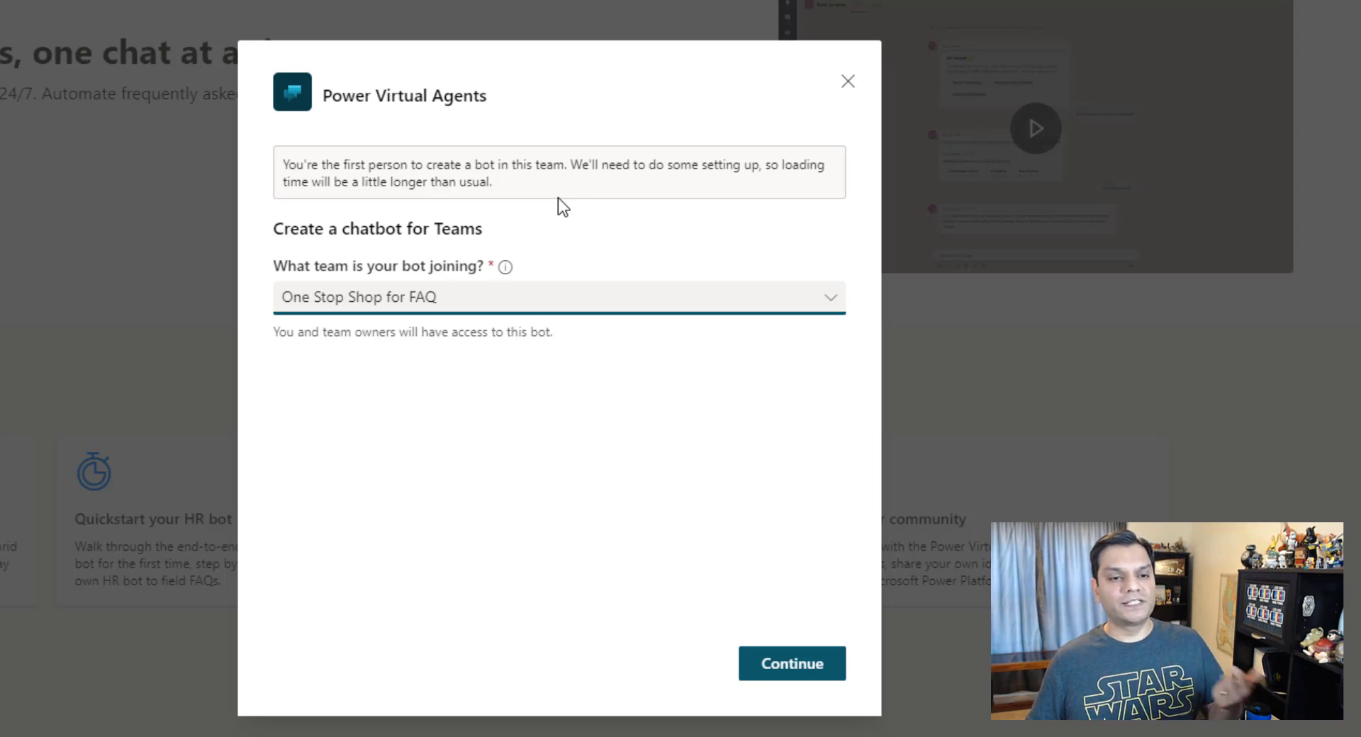
{"action": "left_click", "coordinate": [808, 669]}
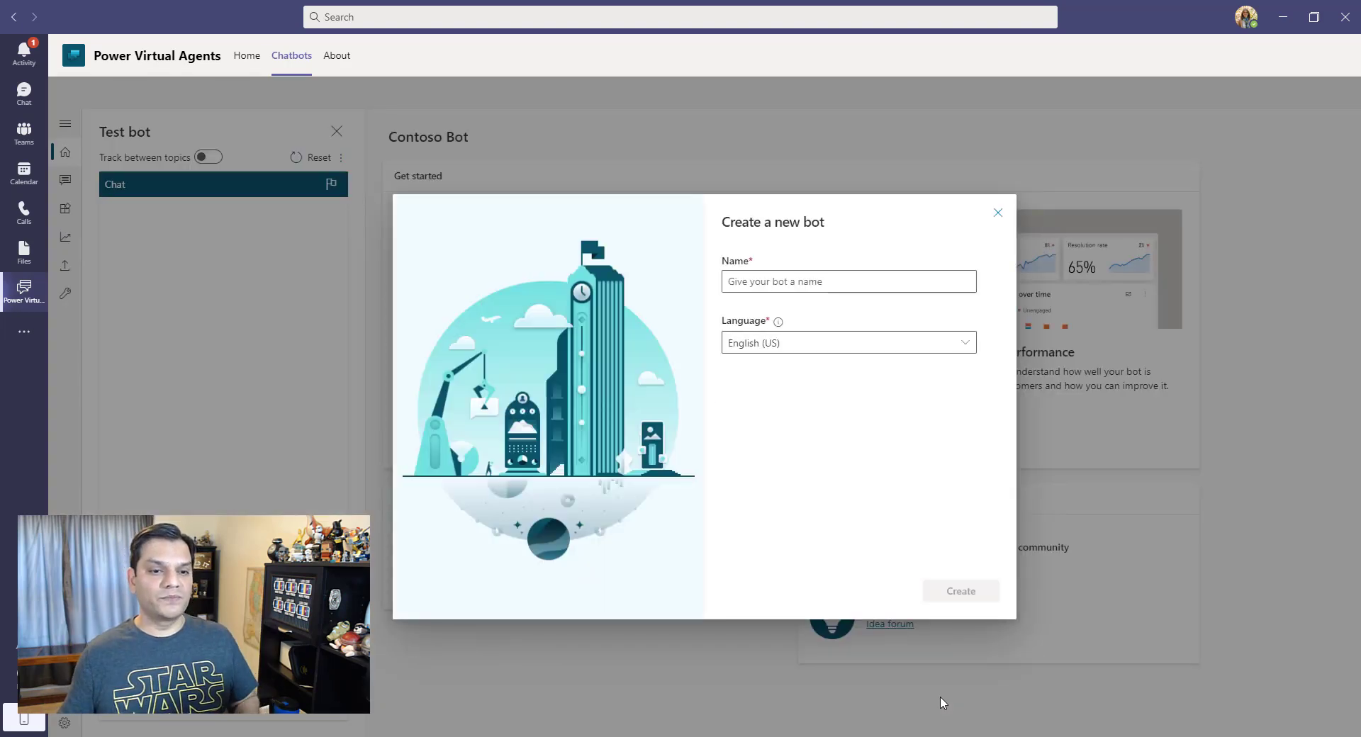
- Name the new bot "One Stop Shop for FAQ" and create it
{"action": "left_click", "coordinate": [873, 290]}
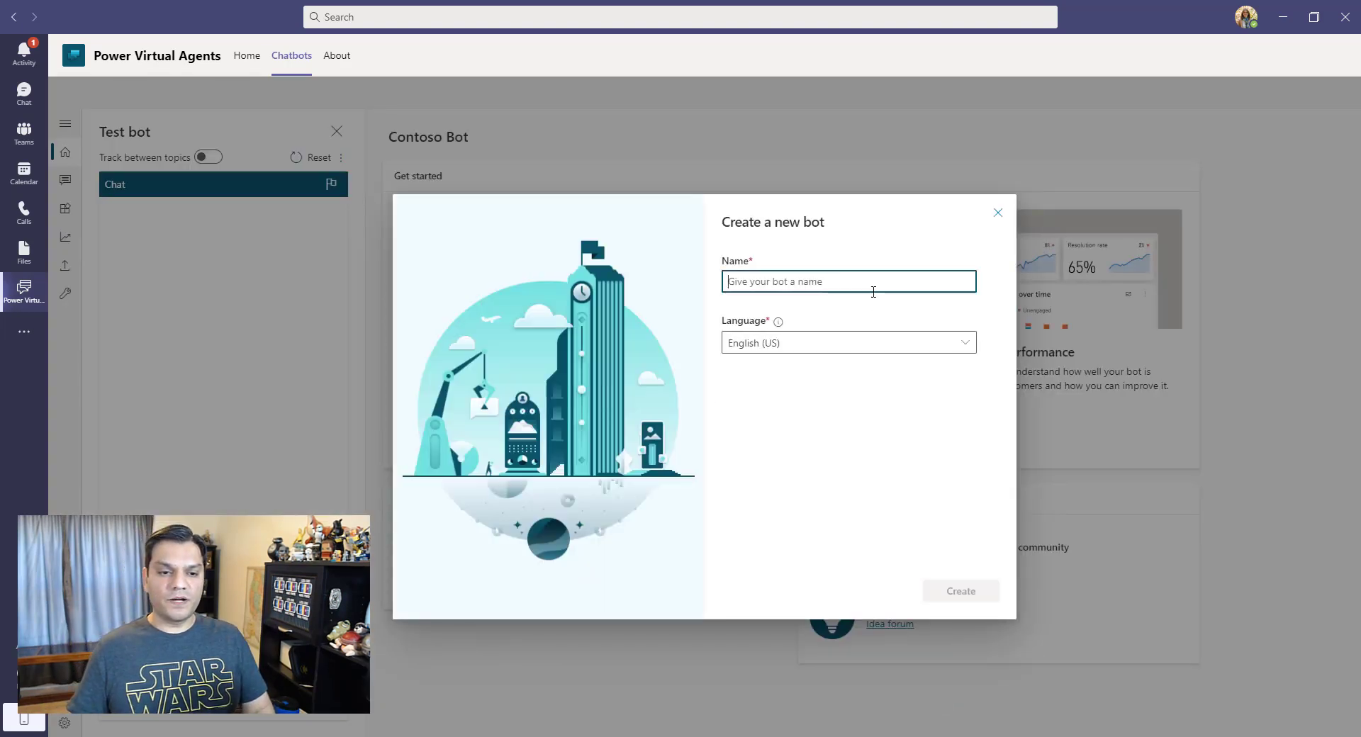
{"action": "type", "text": "One "}
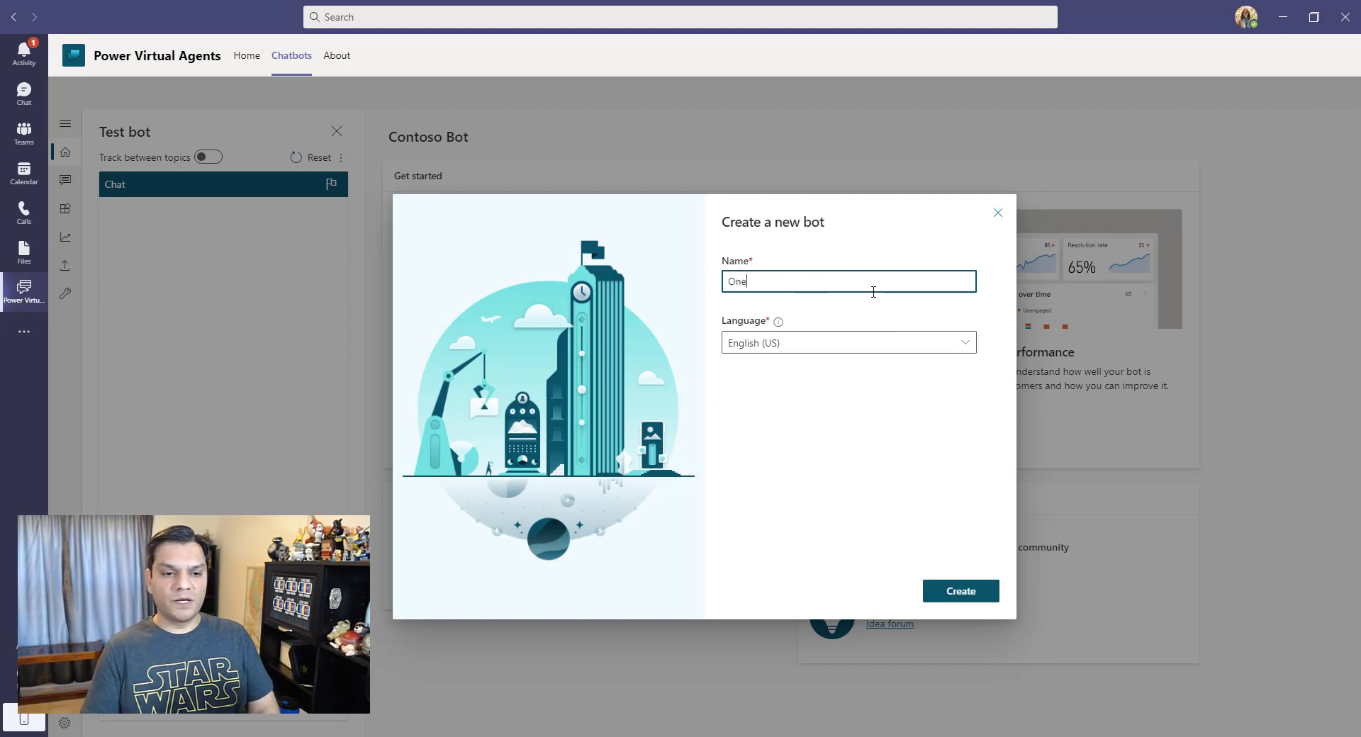
{"action": "type", "text": "Stop Sh"}
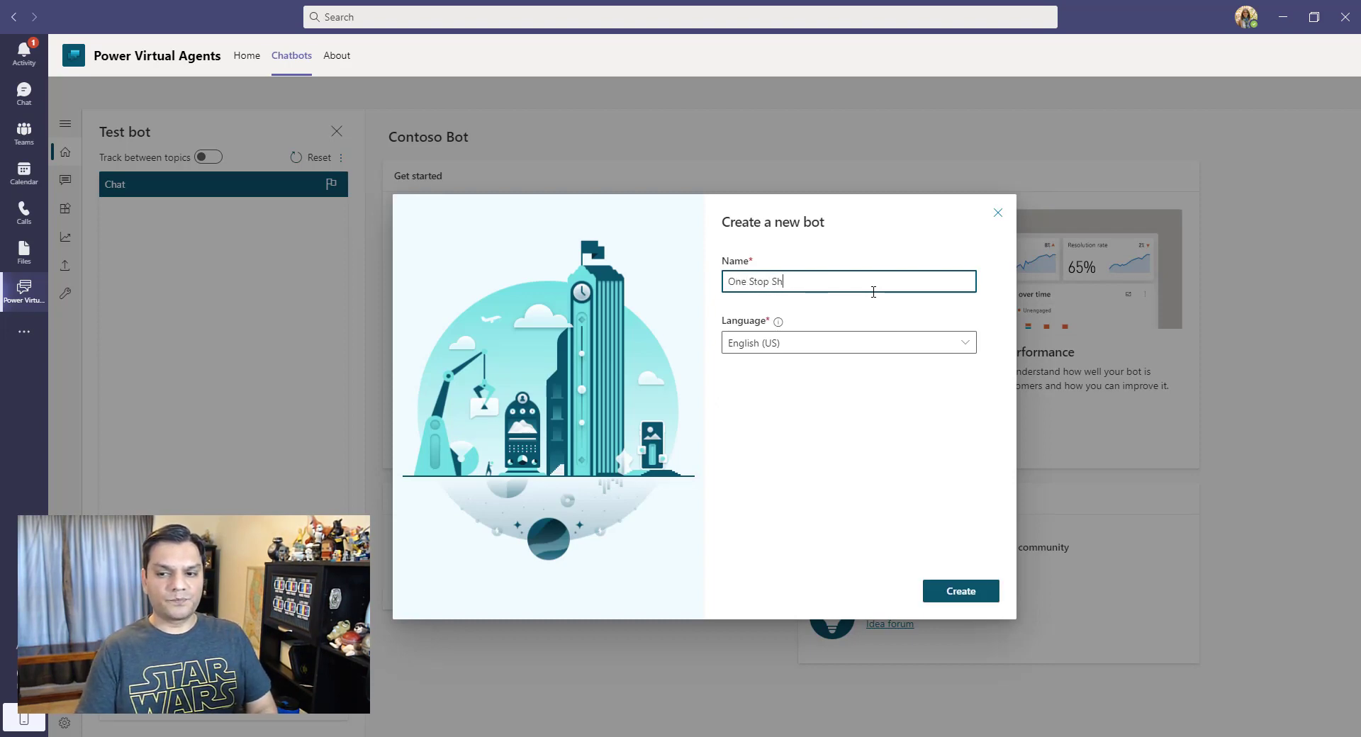
{"action": "type", "text": "op"}
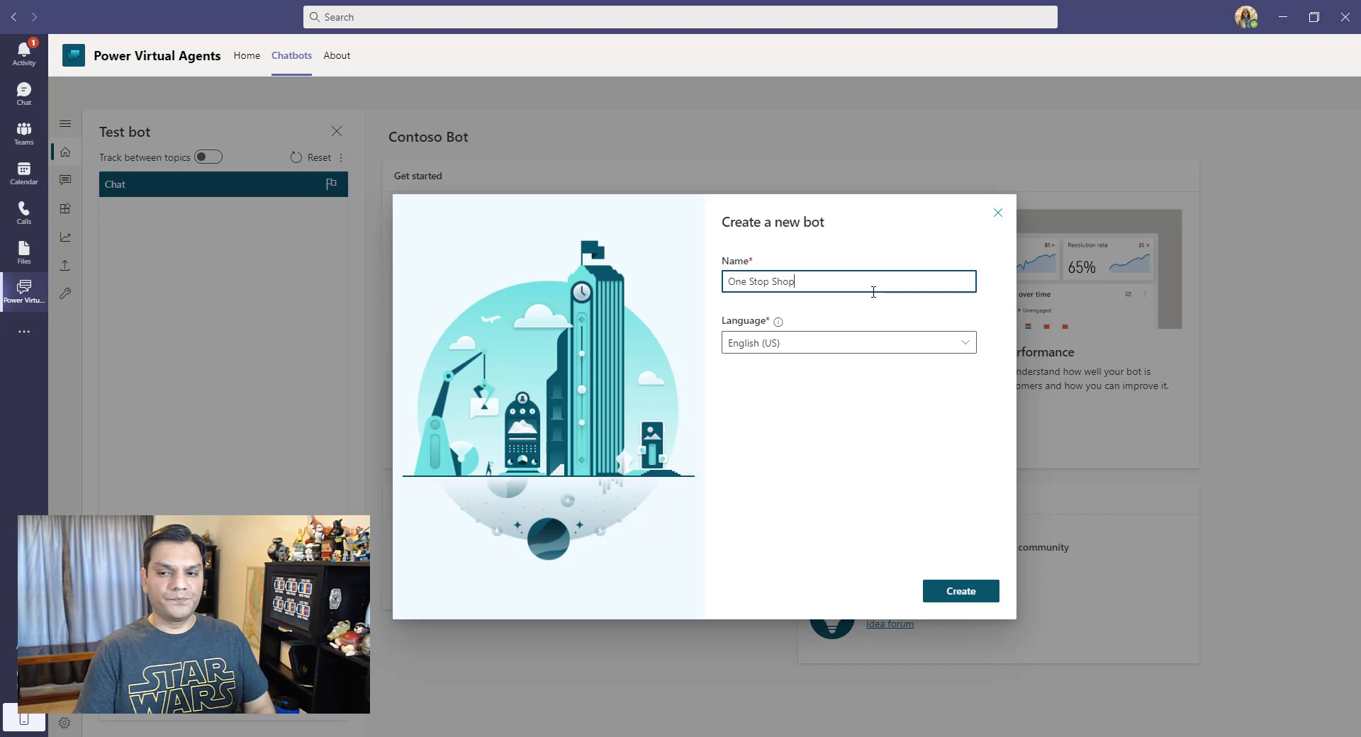
{"action": "type", "text": "o for FAQ"}
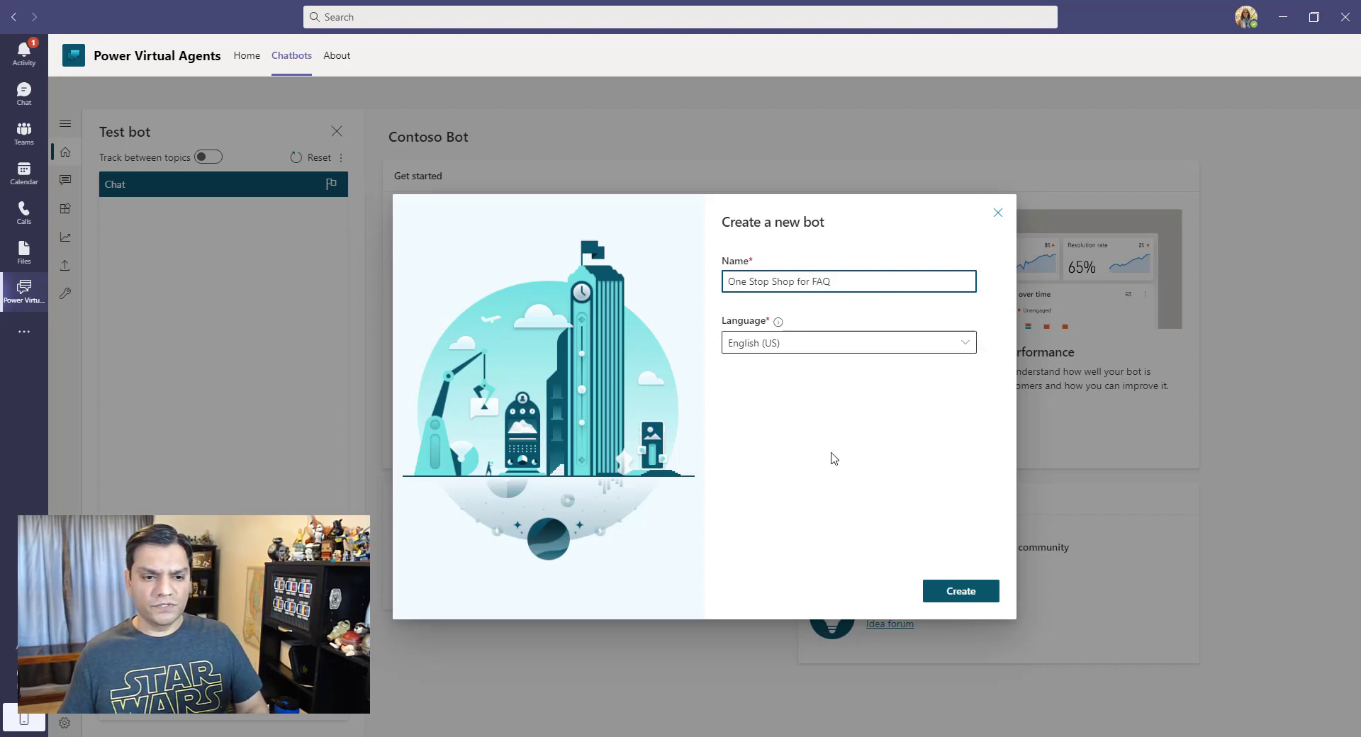
{"action": "left_click", "coordinate": [975, 597]}
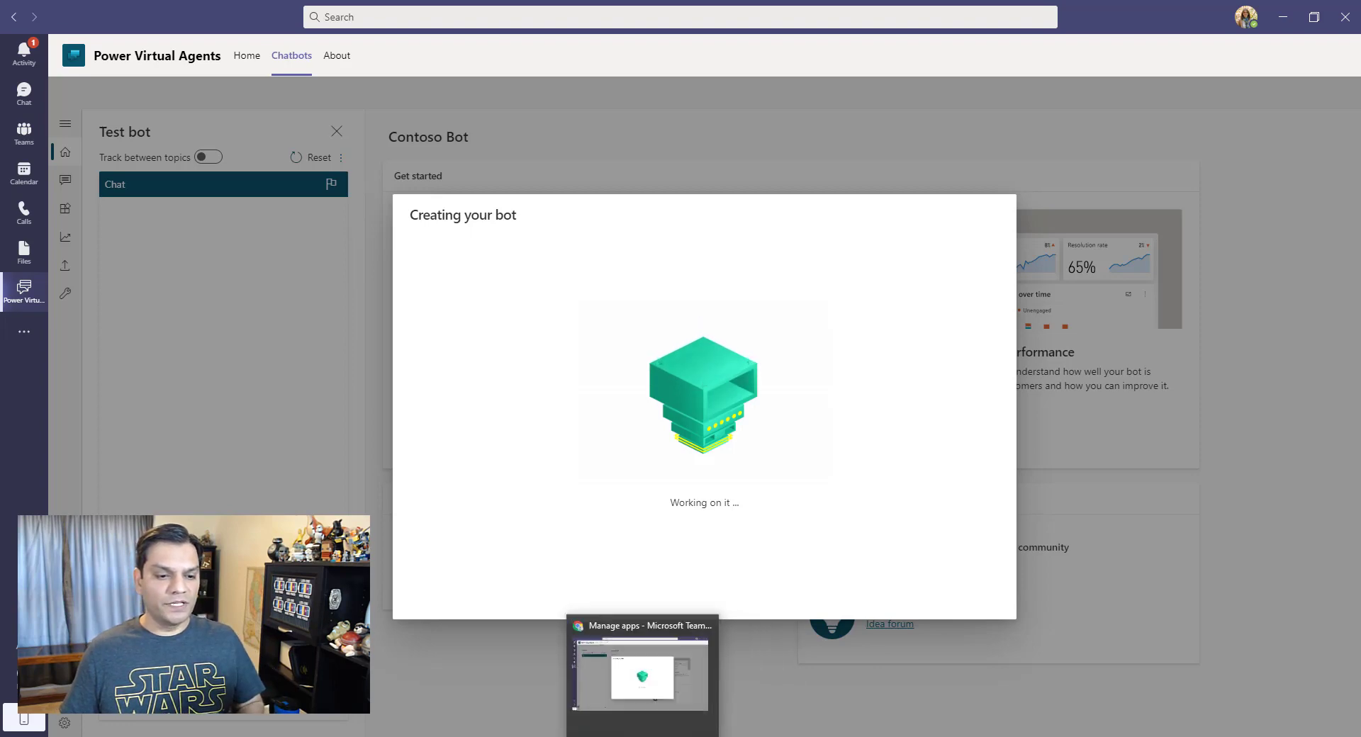
- Switch to the browser and refresh the Power Platform admin center's environments list to check for the team's new environment
{"action": "left_click", "coordinate": [565, 682]}
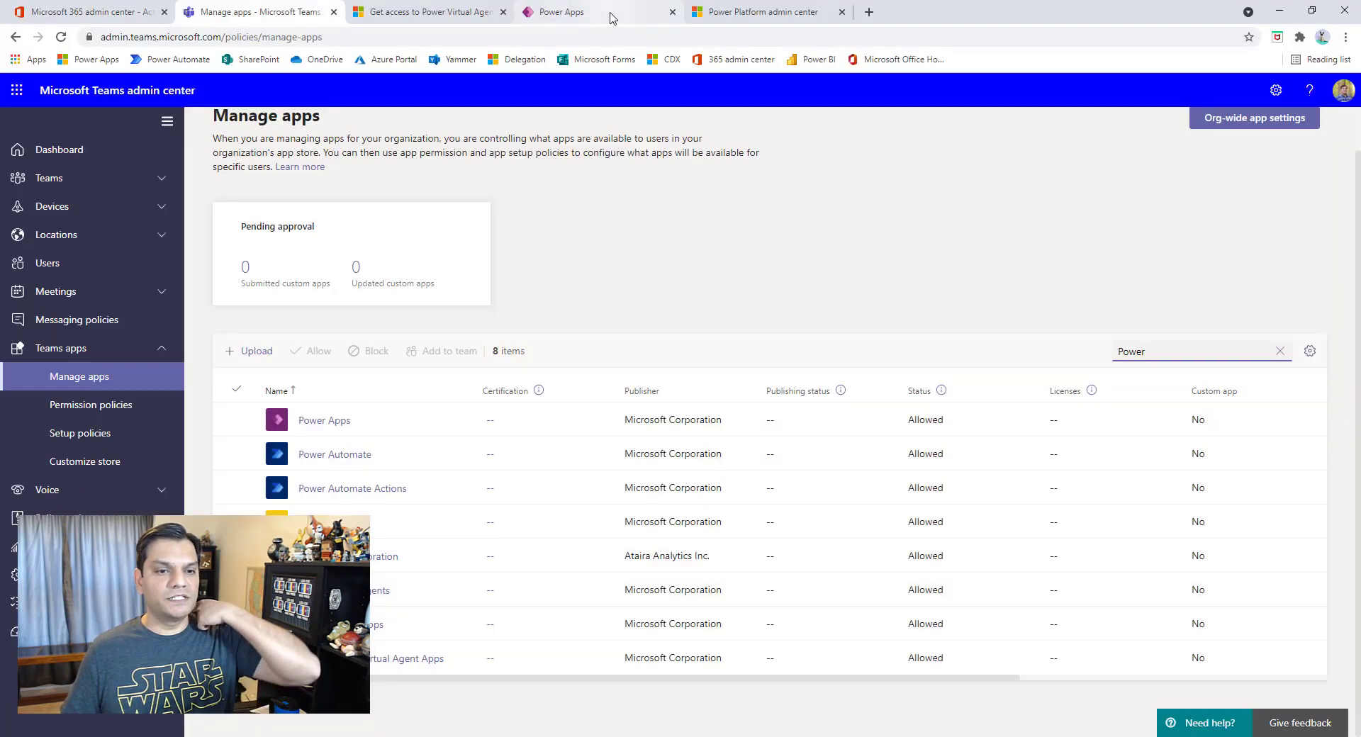
{"action": "left_click", "coordinate": [695, 8]}
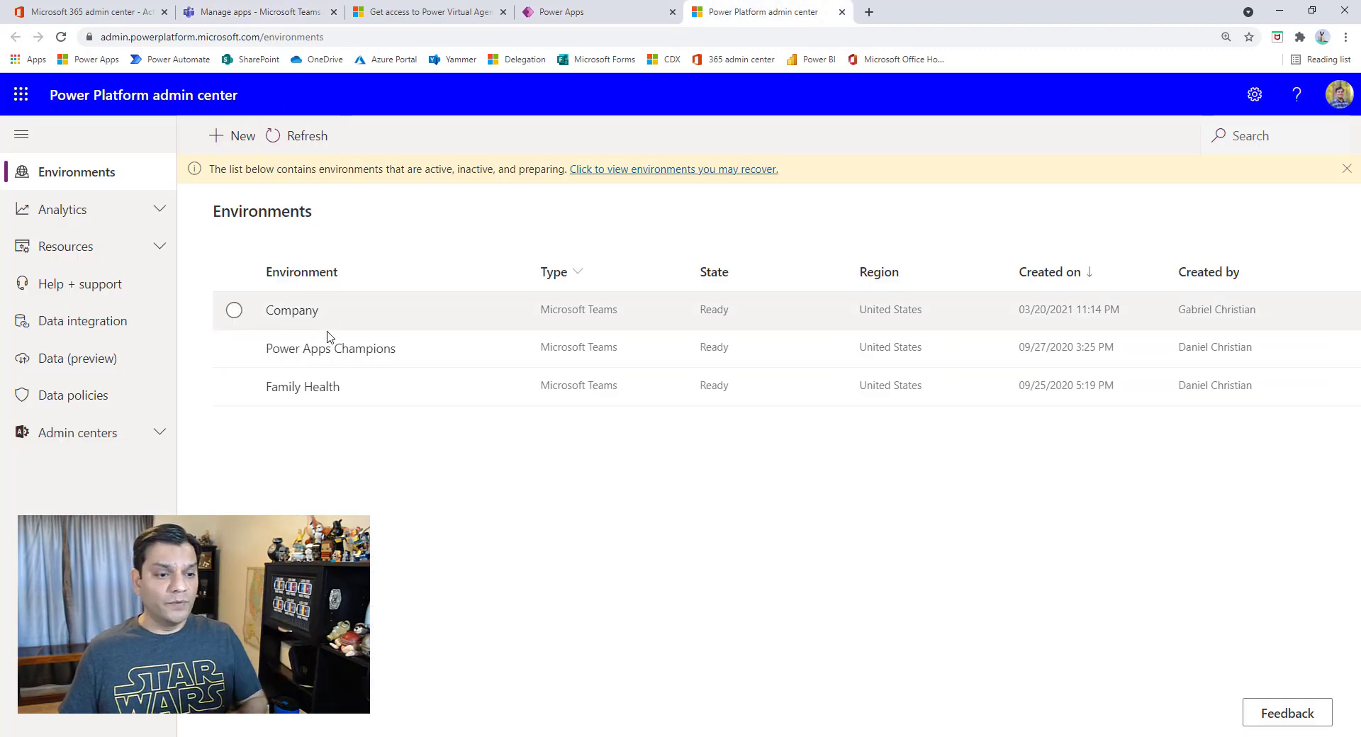
{"action": "left_click", "coordinate": [297, 139]}
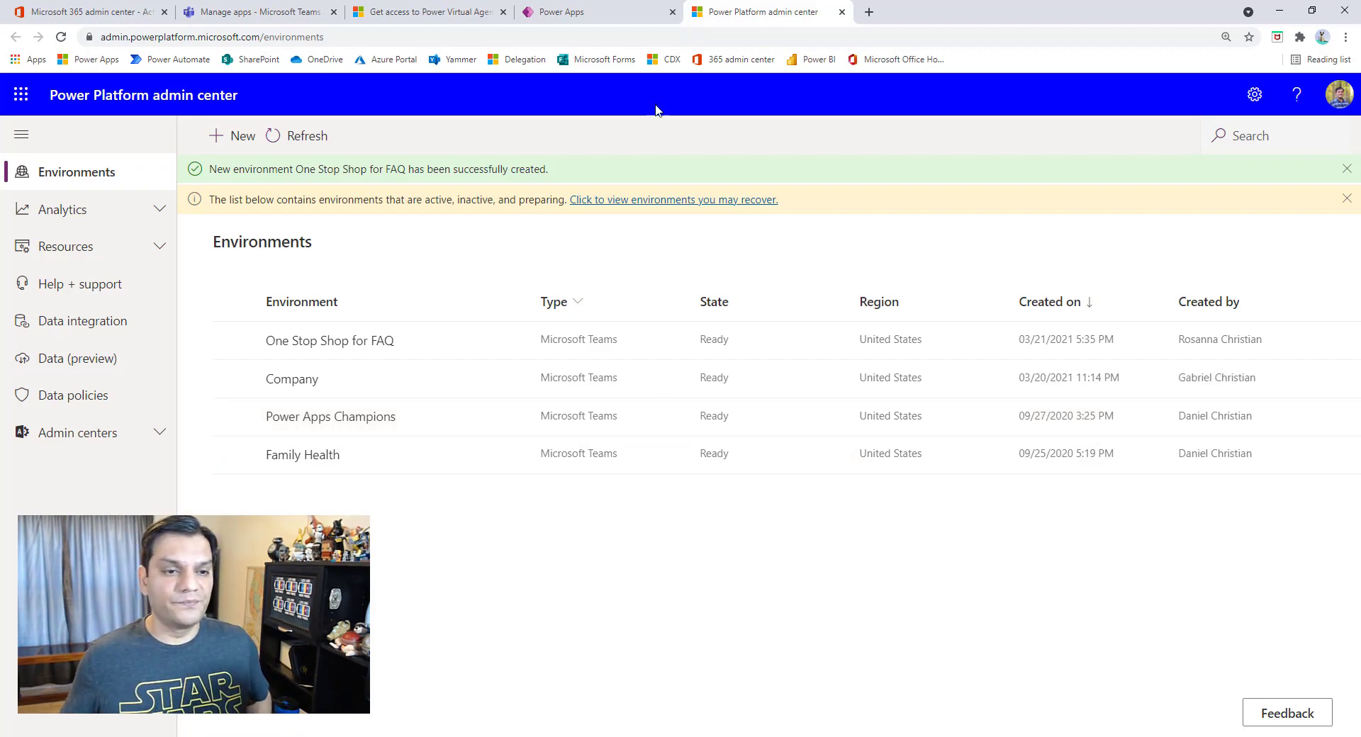
{"action": "left_click", "coordinate": [615, 13]}
{"action": "left_click", "coordinate": [439, 9]}
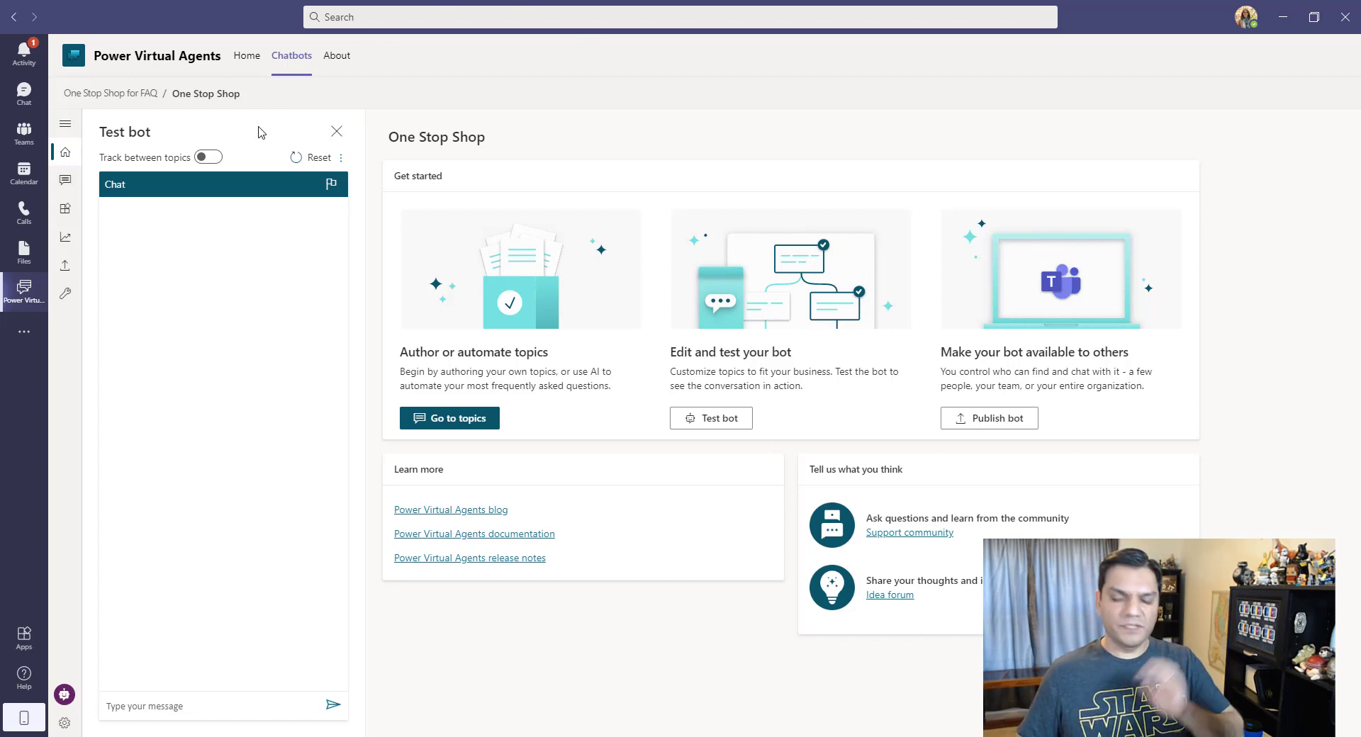
- Compare the bot's Topics page in Teams with the Topics page of the Power Virtual Agents portal in the browser
{"action": "left_click", "coordinate": [64, 126]}
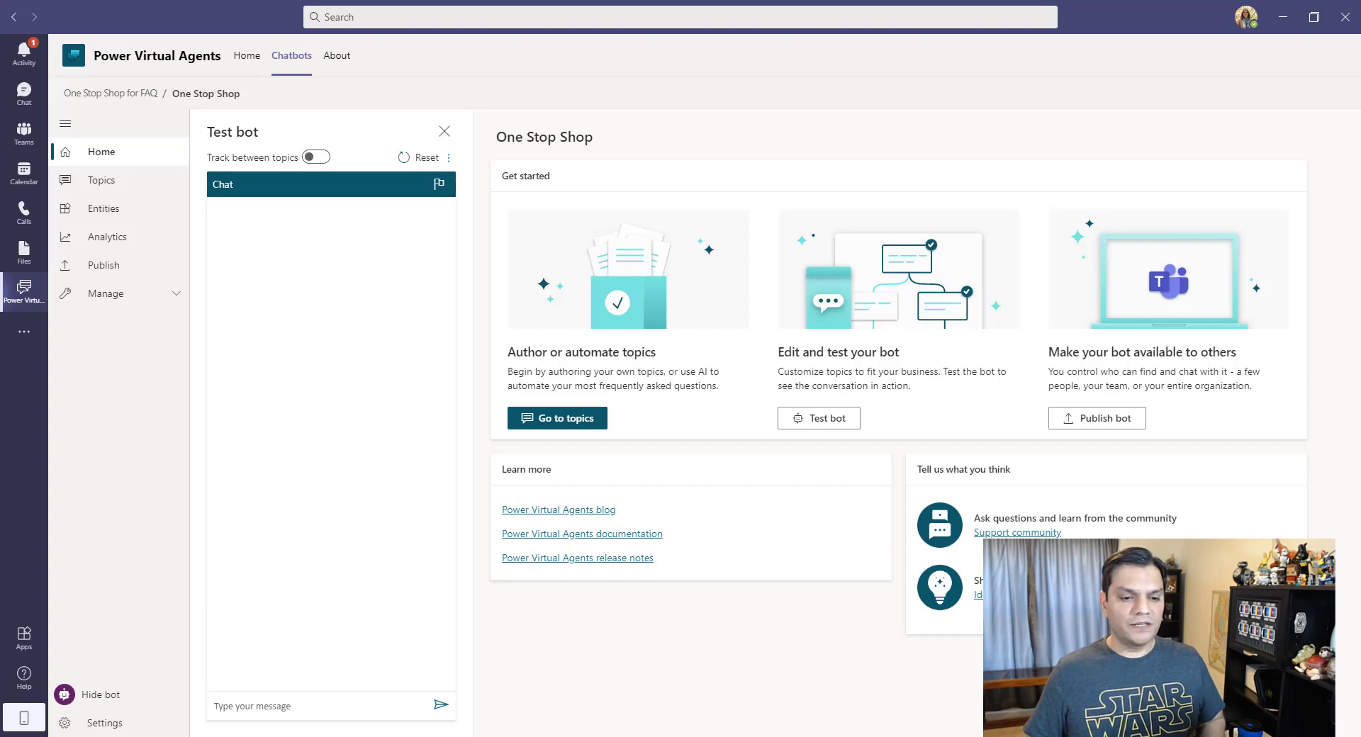
{"action": "left_click", "coordinate": [715, 736]}
{"action": "left_click", "coordinate": [117, 12]}
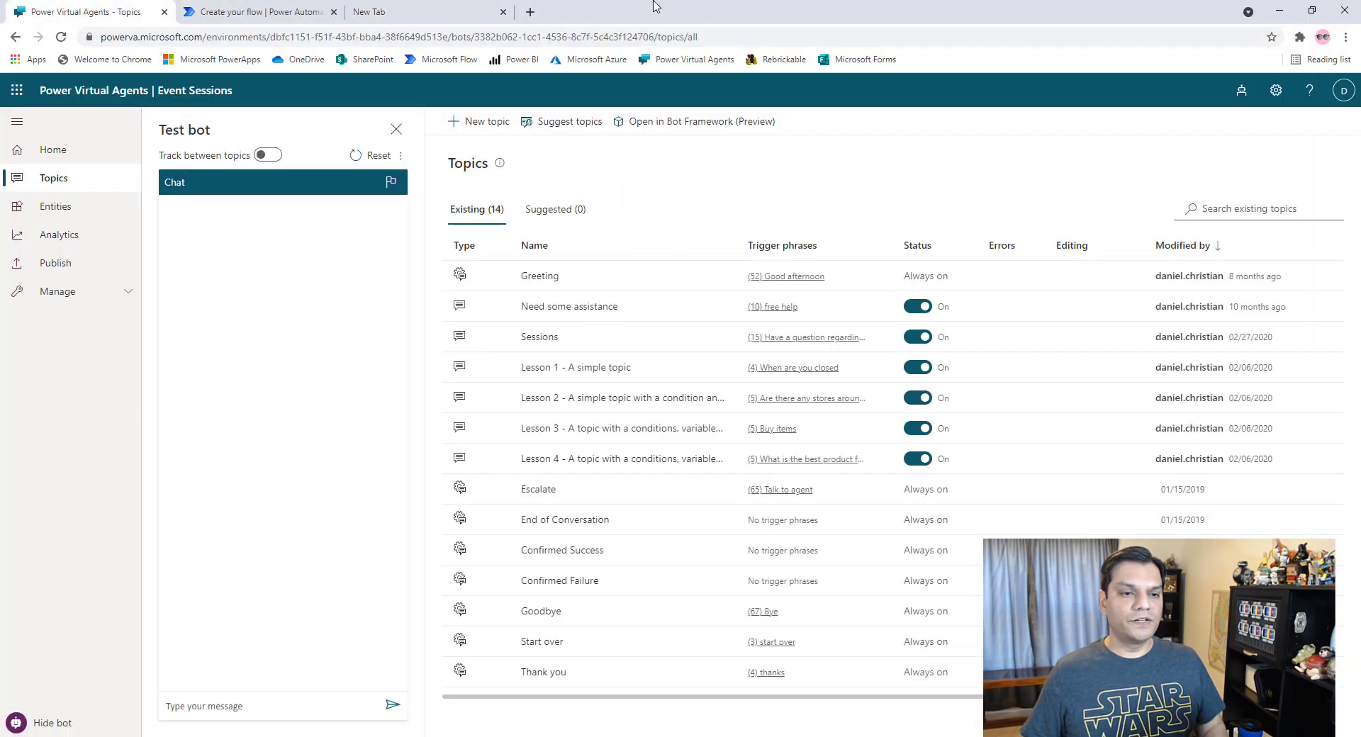
{"action": "left_click_drag", "start_coordinate": [653, 6], "coordinate": [716, 228]}
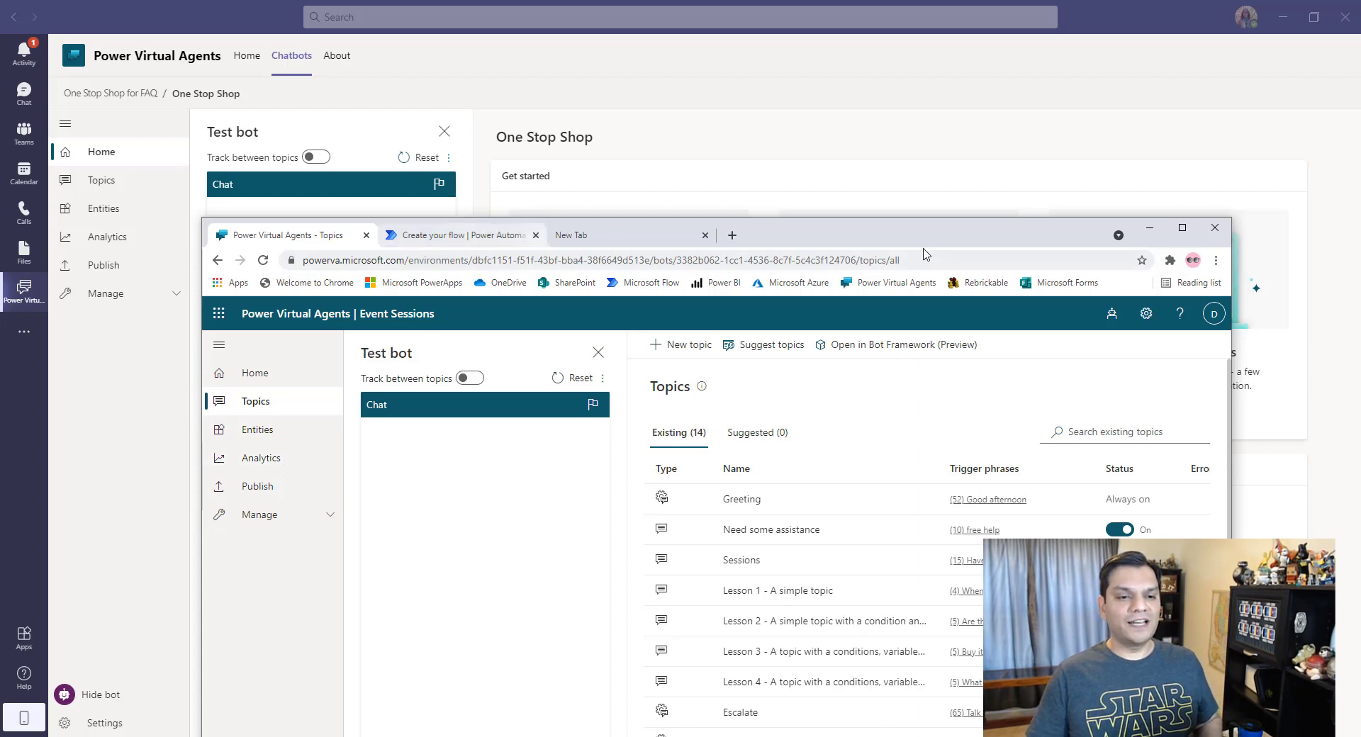
{"action": "left_click_drag", "start_coordinate": [813, 235], "coordinate": [740, 340]}
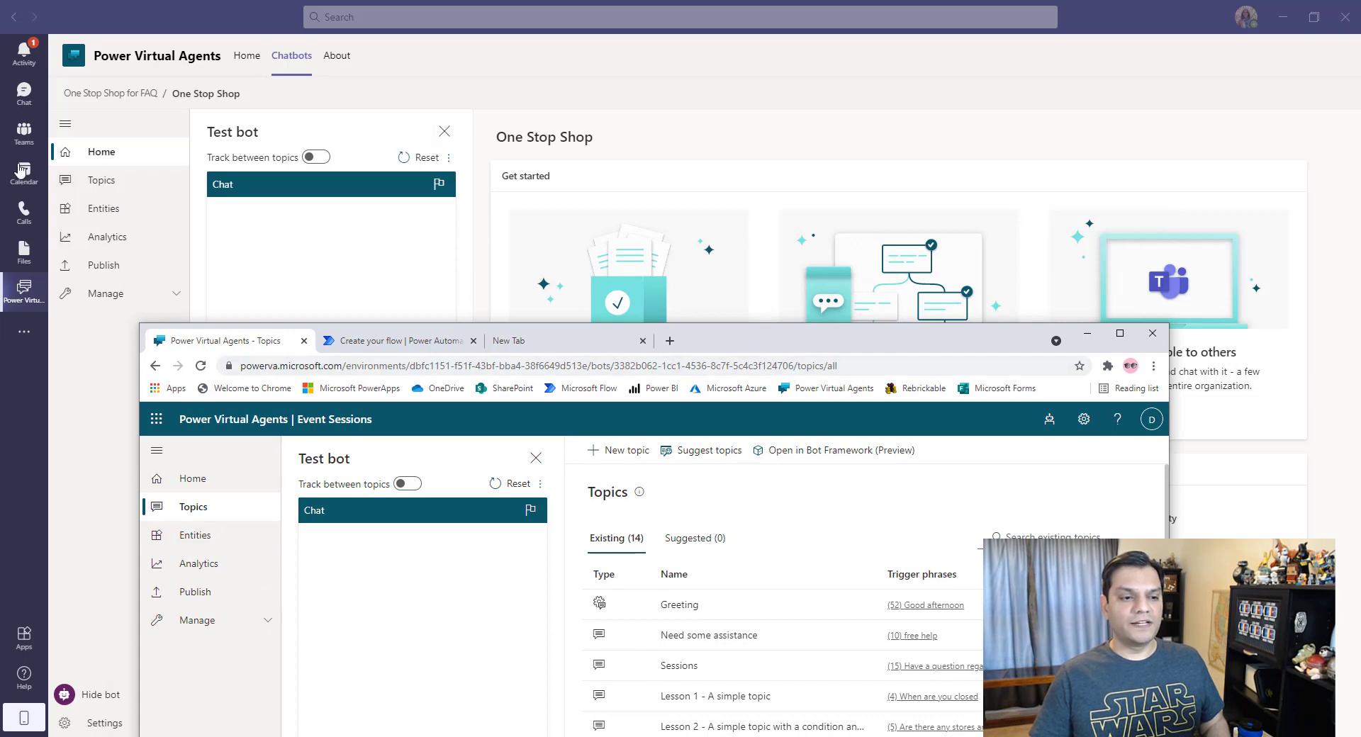
{"action": "left_click", "coordinate": [89, 181]}
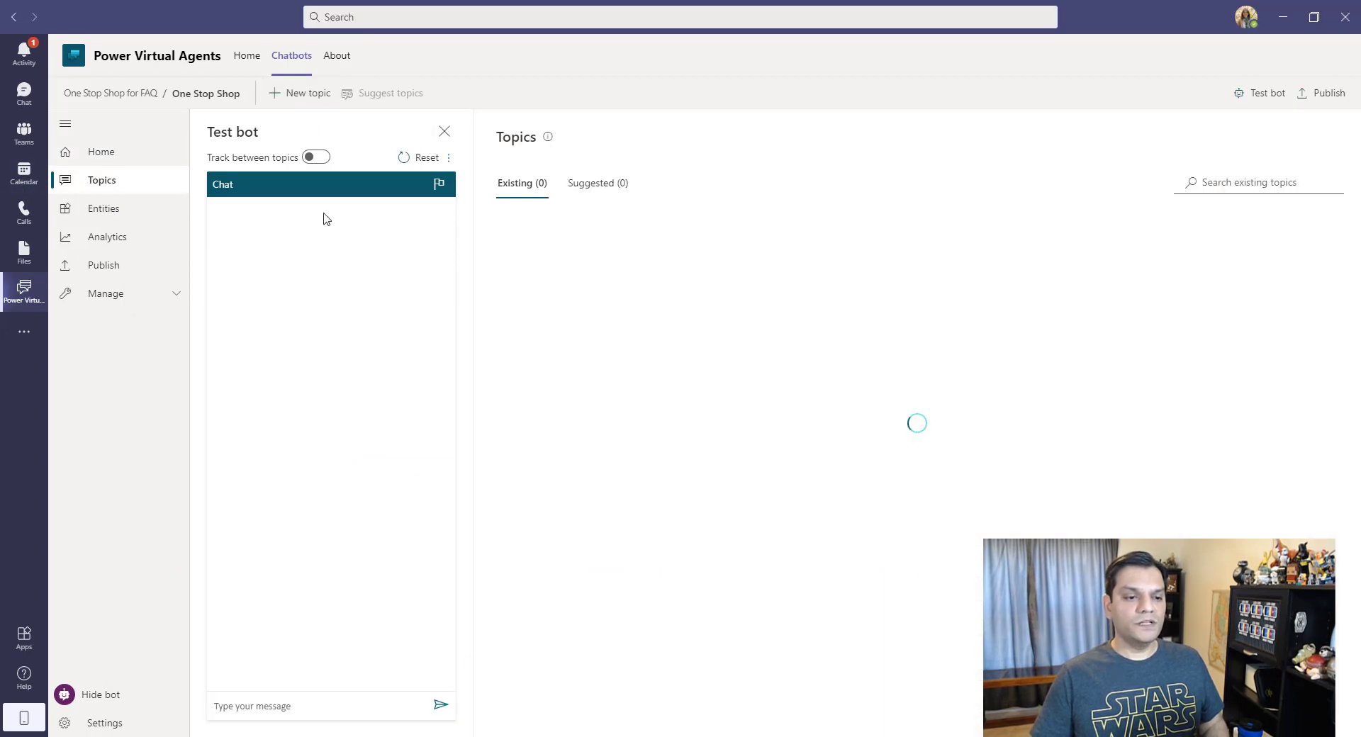
{"action": "key", "text": "alt+Tab"}
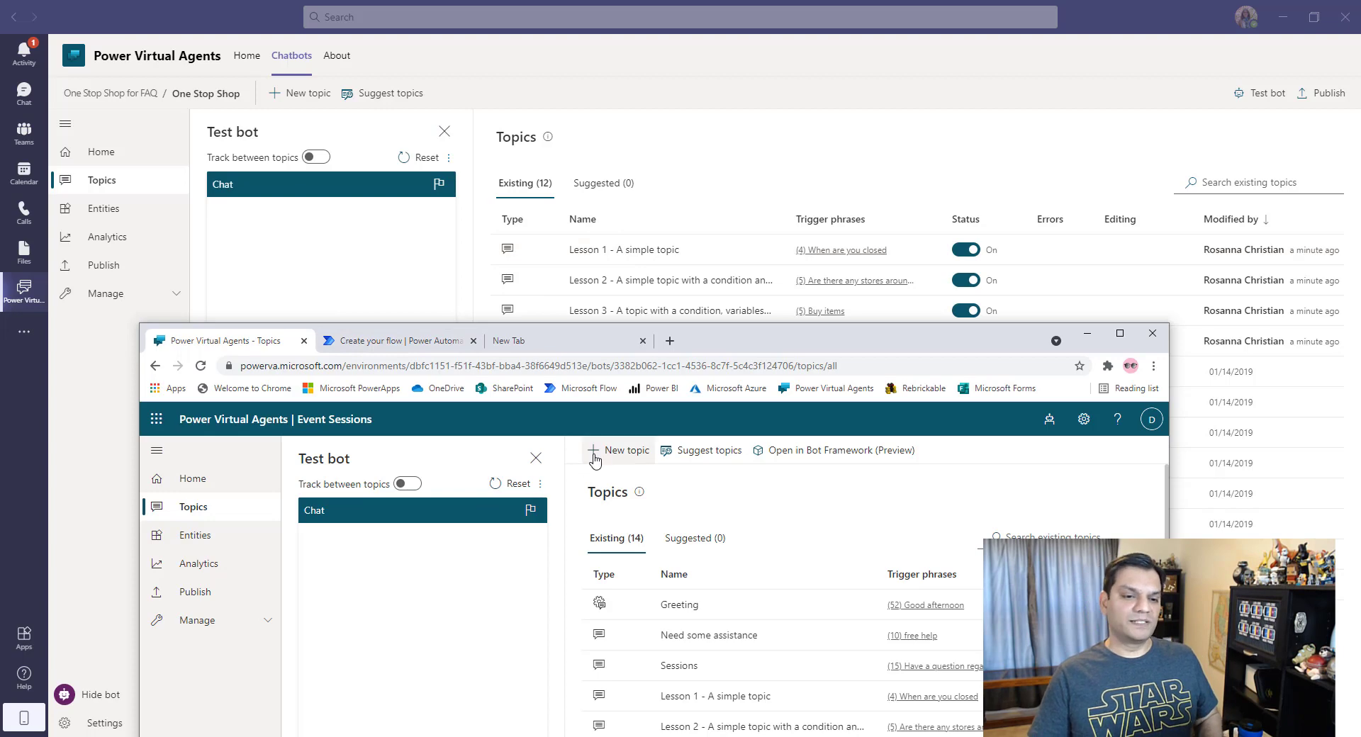
{"action": "left_click", "coordinate": [1098, 341]}
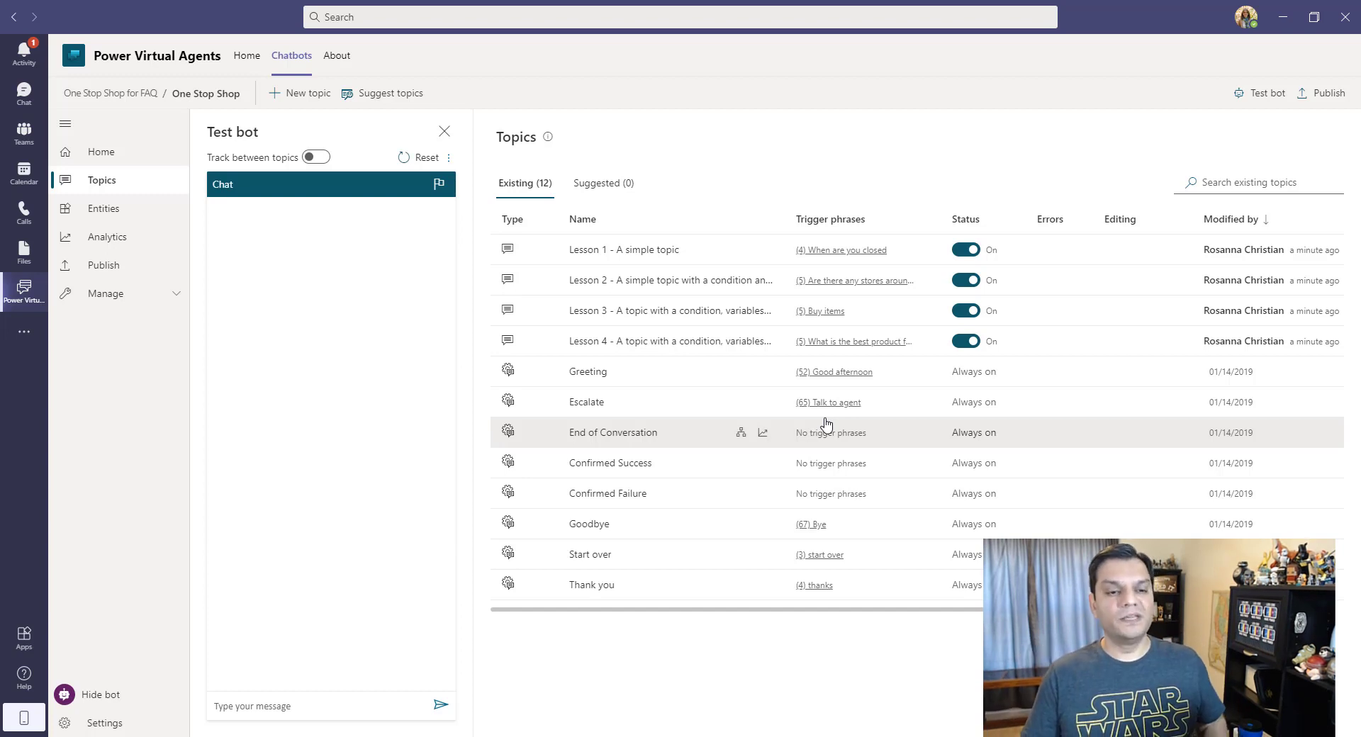
- Turn off the four sample topics, Lesson 1 through Lesson 4, in the bot's topic list
{"action": "left_click", "coordinate": [966, 250]}
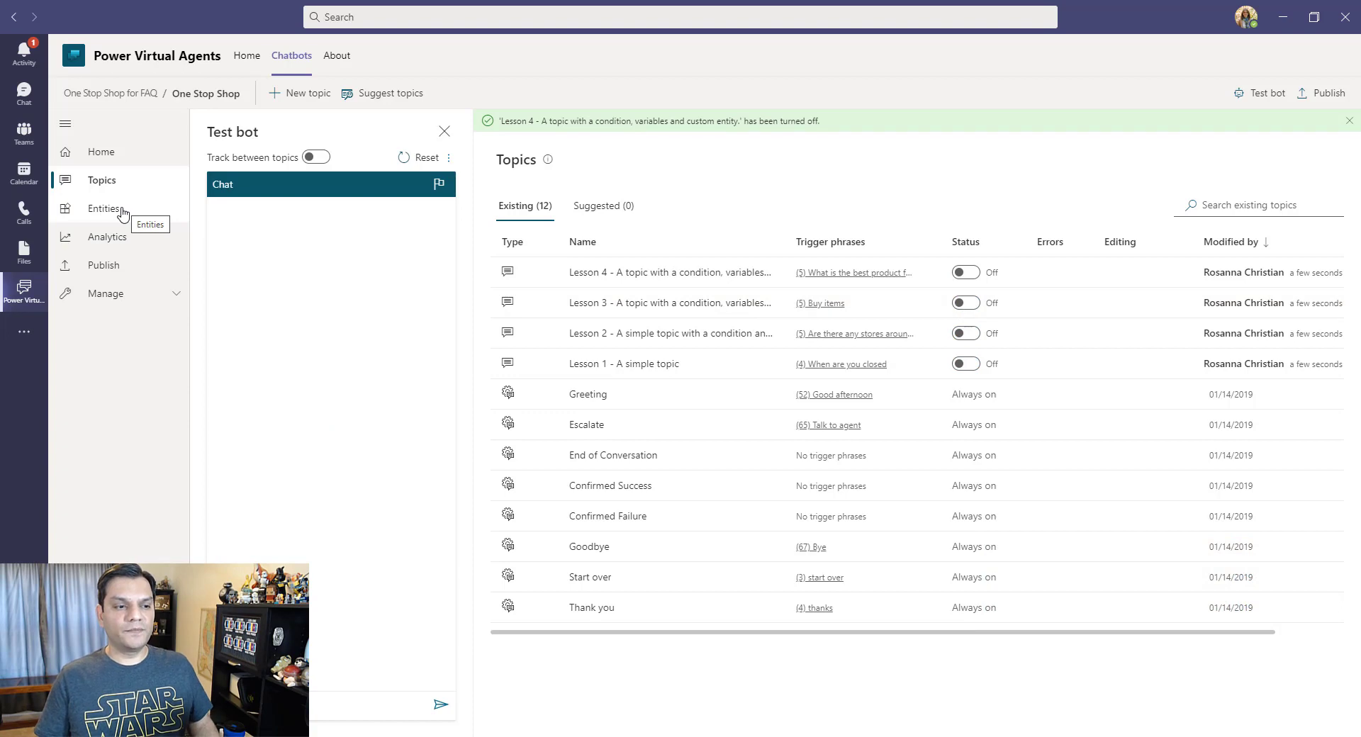
- Start a new custom entity for the bot and name it "General Information"
{"action": "left_click", "coordinate": [122, 213]}
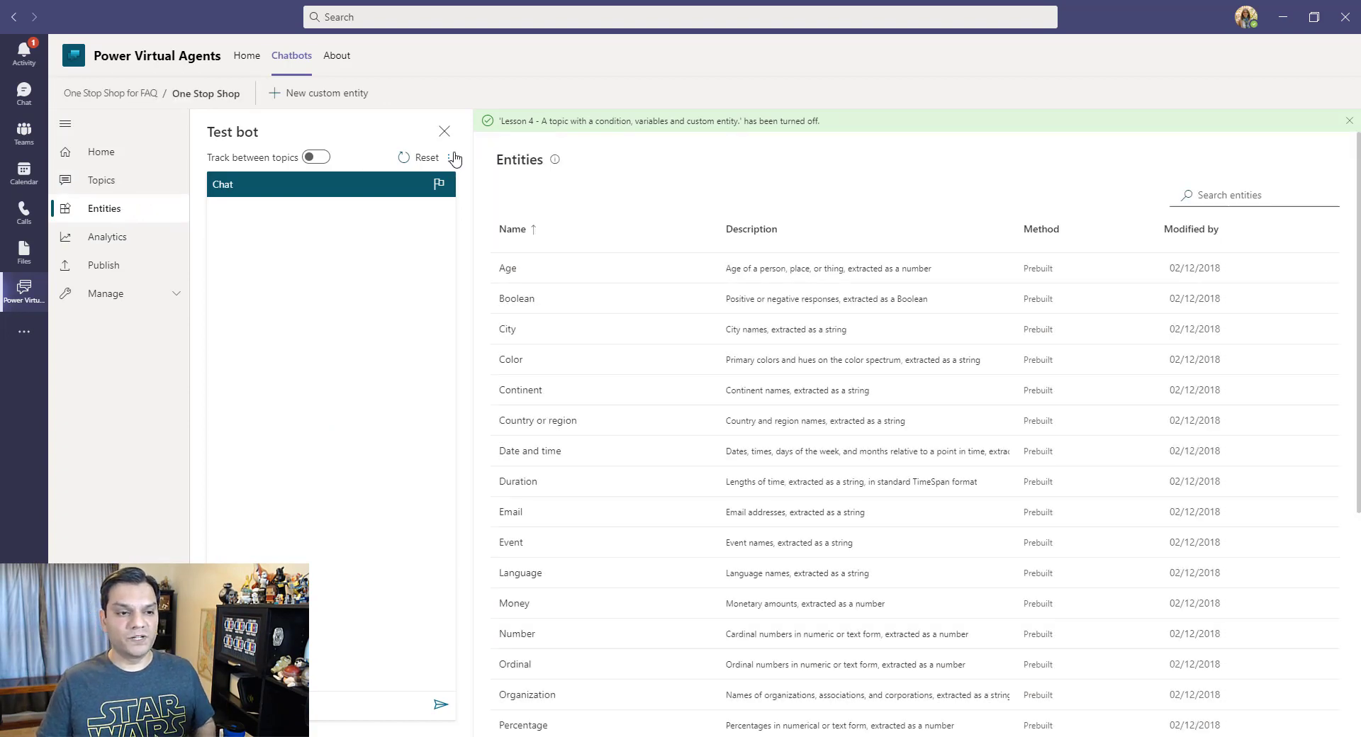
{"action": "left_click", "coordinate": [333, 99]}
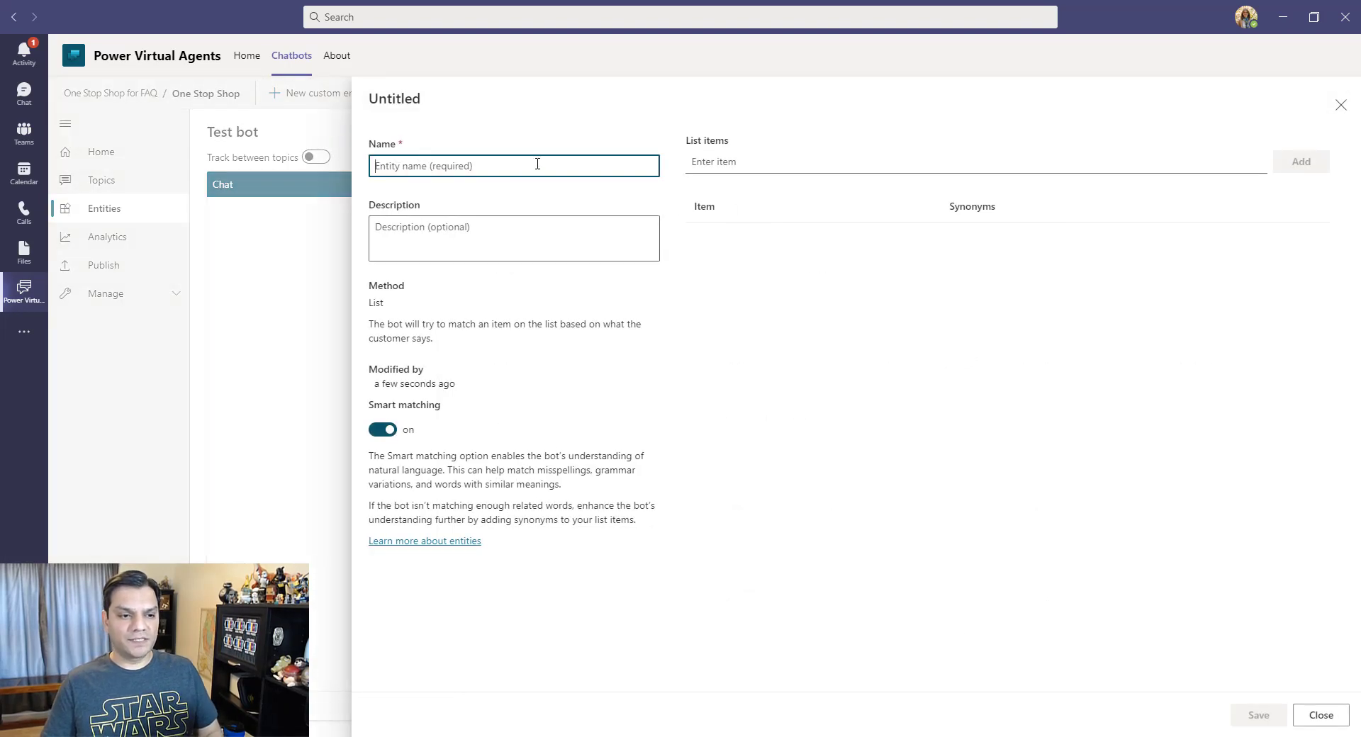
{"action": "type", "text": "General Information"}
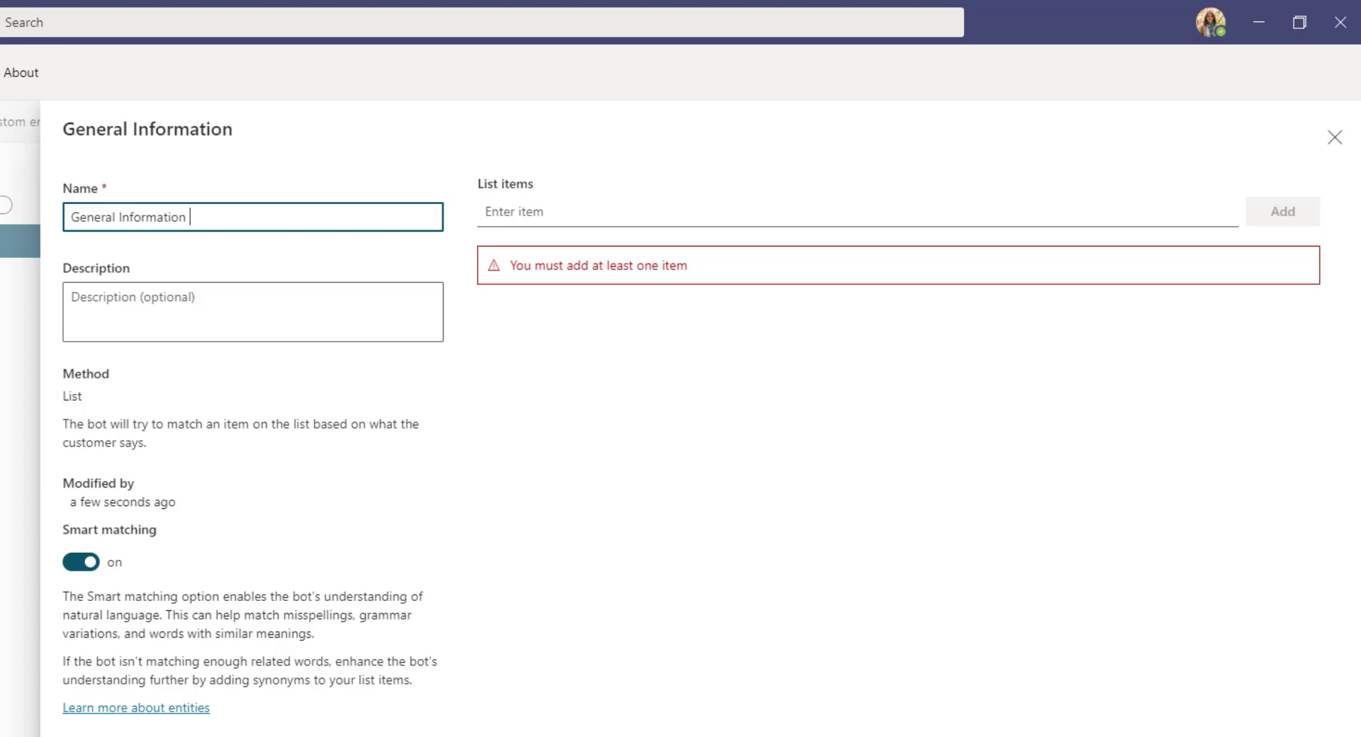
- Add "Paid Time Off" and "Benefits" as list items of the General Information entity
{"action": "left_click", "coordinate": [618, 211]}
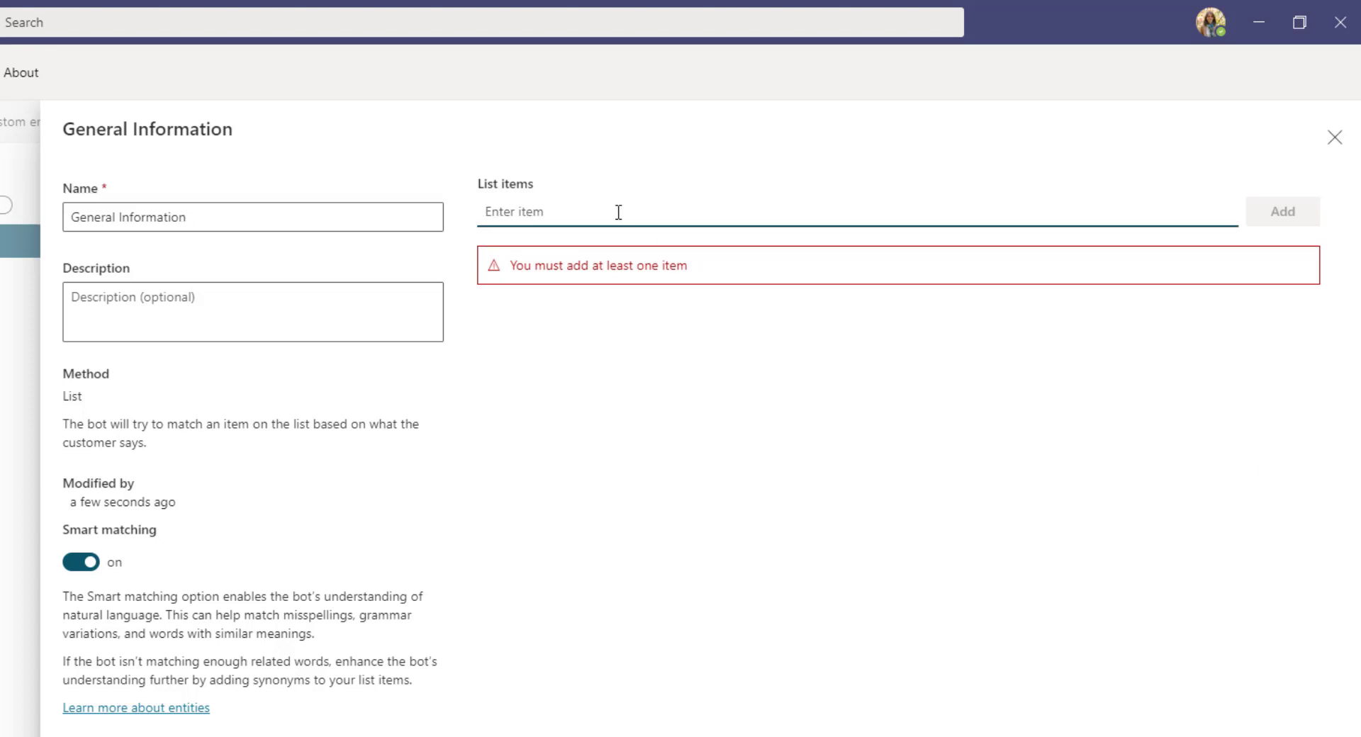
{"action": "type", "text": "Paid Tim"}
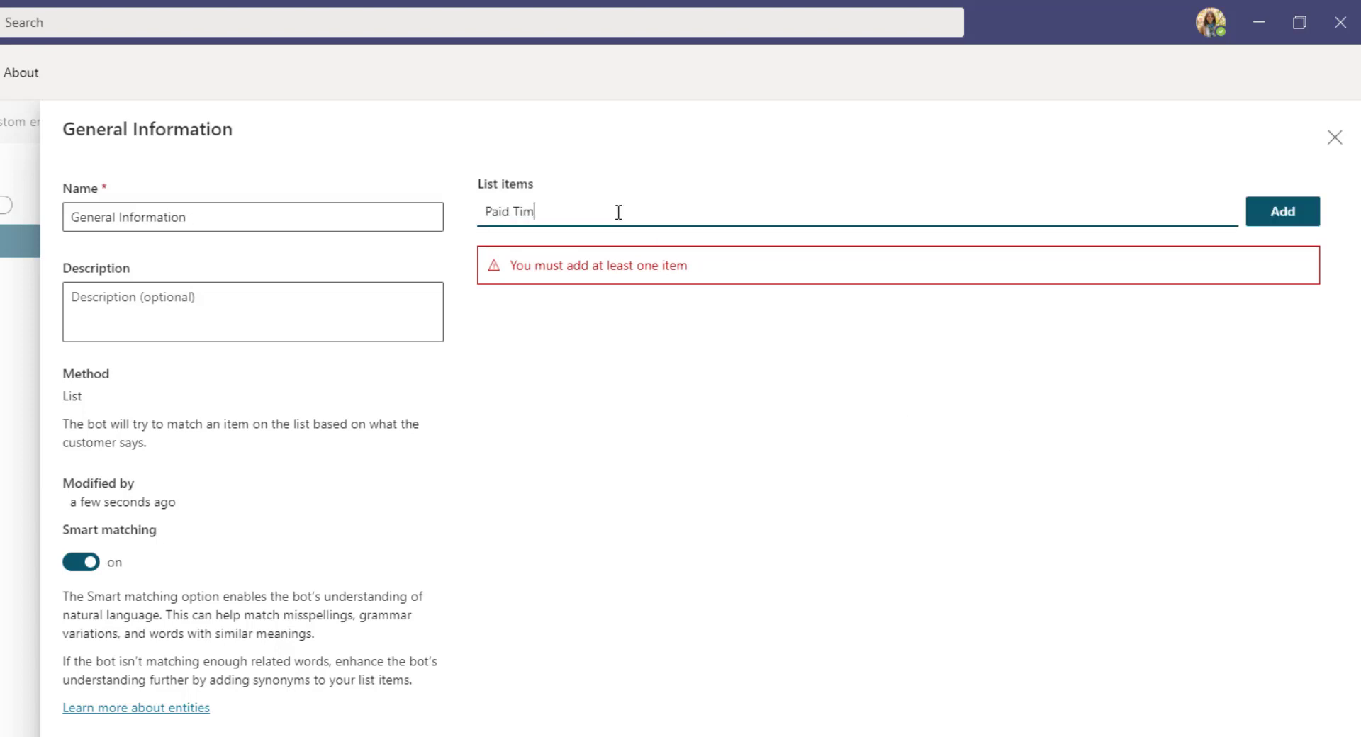
{"action": "type", "text": "e Off"}
{"action": "key", "text": "Return"}
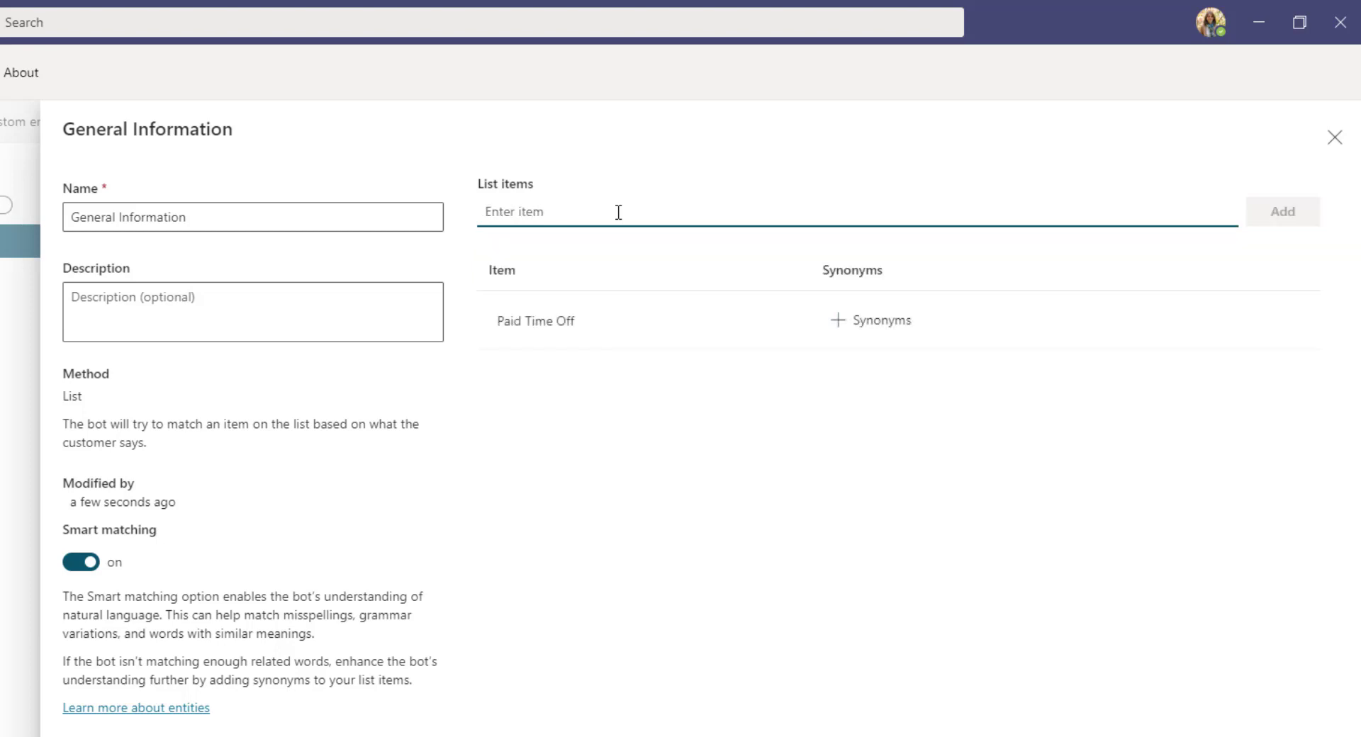
{"action": "type", "text": "Benefits"}
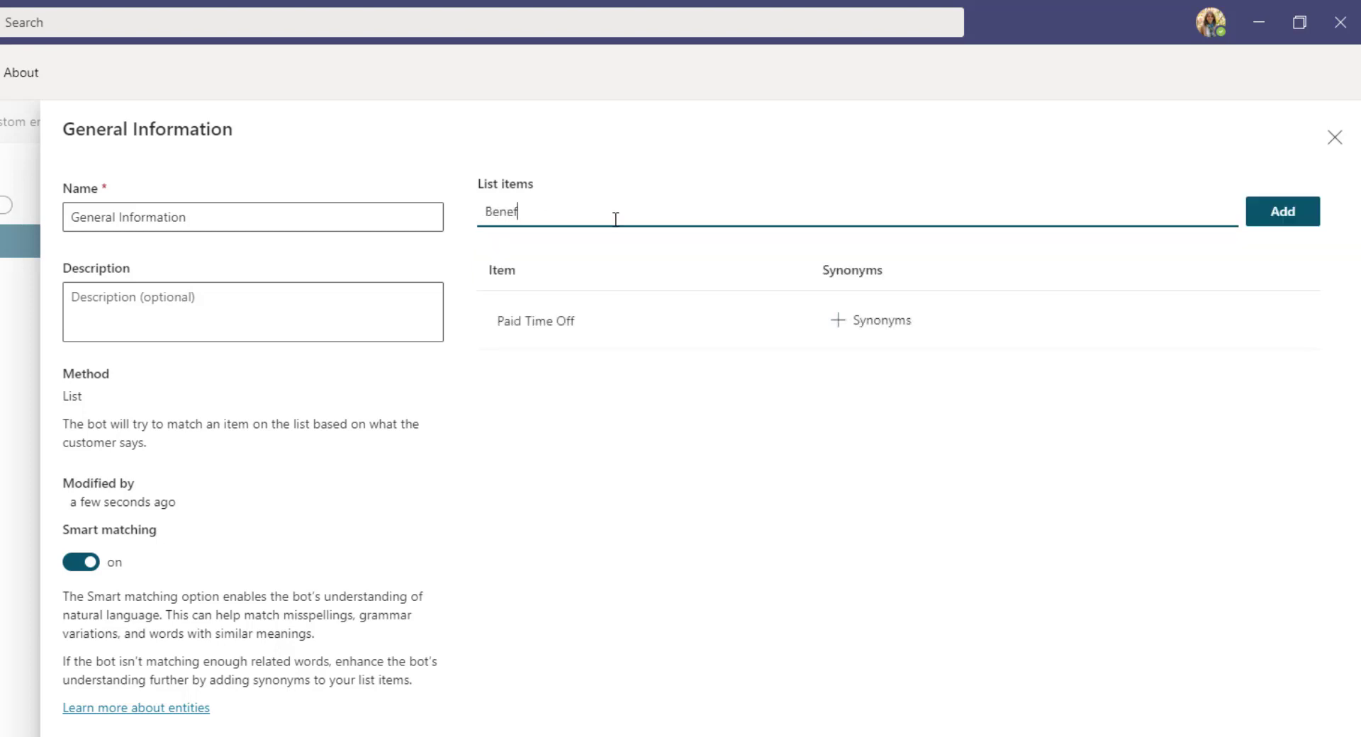
{"action": "key", "text": "Return"}
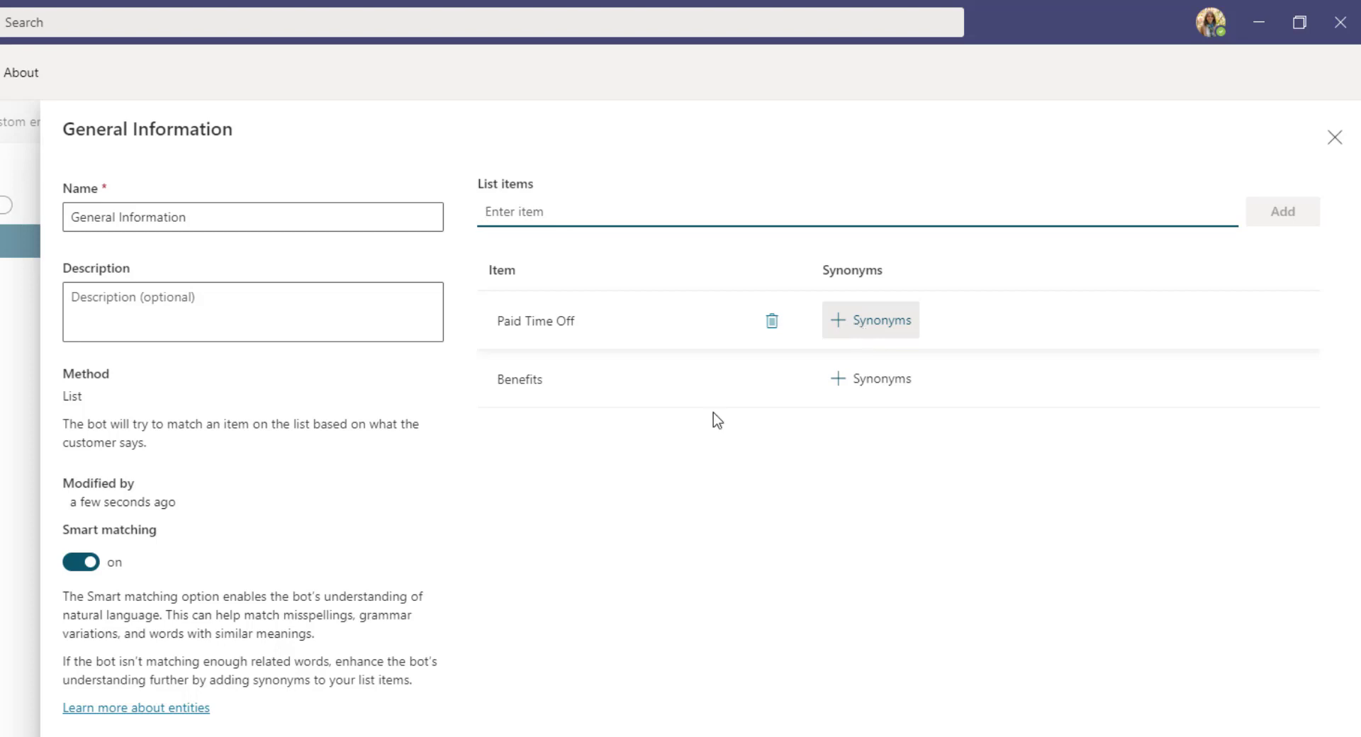
- Give the Paid Time Off item the synonyms "General Holidays", "Holidays", "Paid Holidays" and "PTO"
{"action": "left_click", "coordinate": [882, 331]}
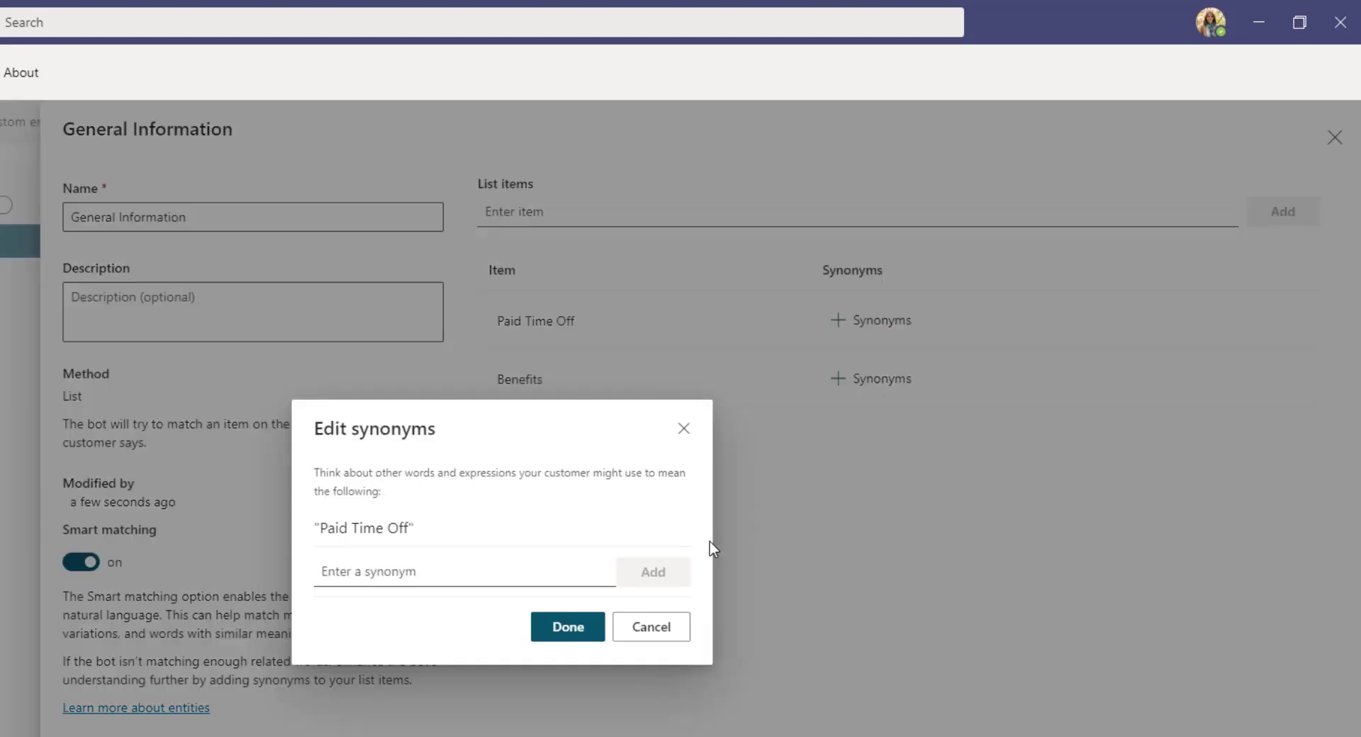
{"action": "left_click", "coordinate": [575, 572]}
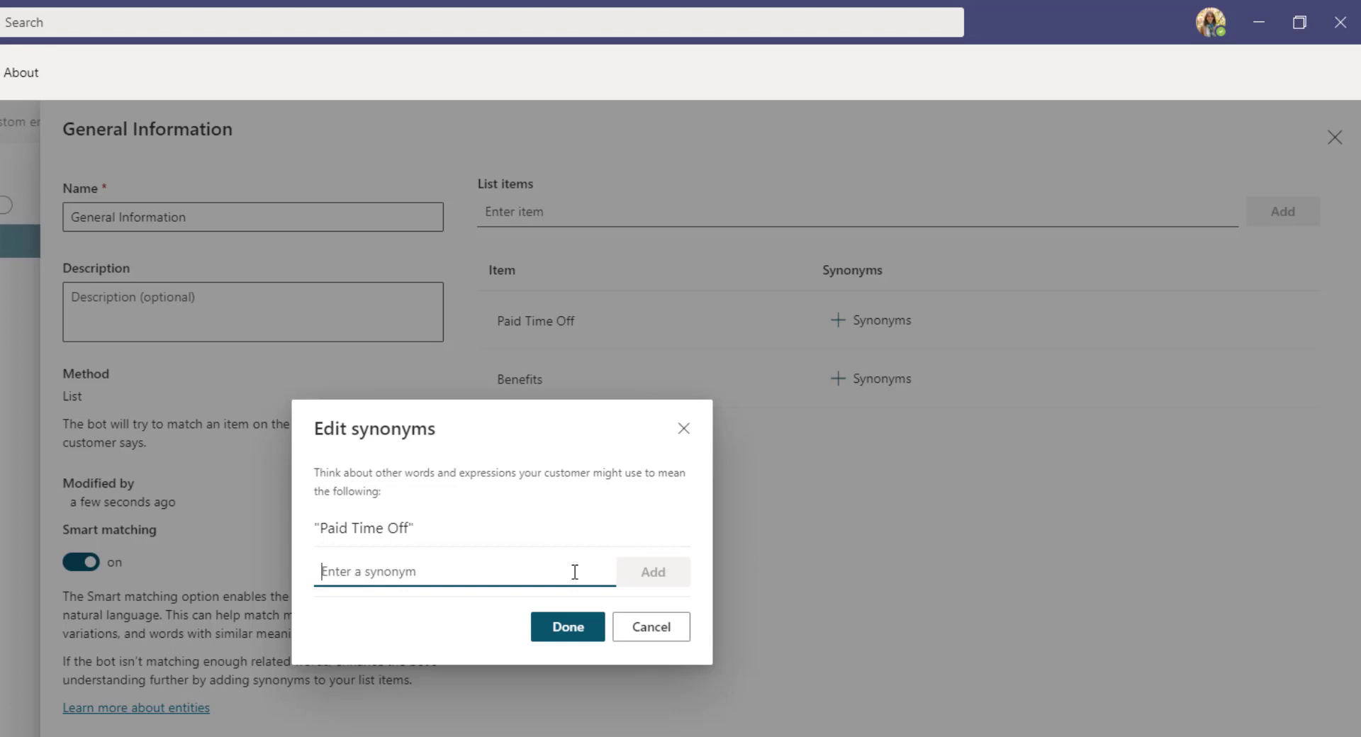
{"action": "type", "text": "General Holidays"}
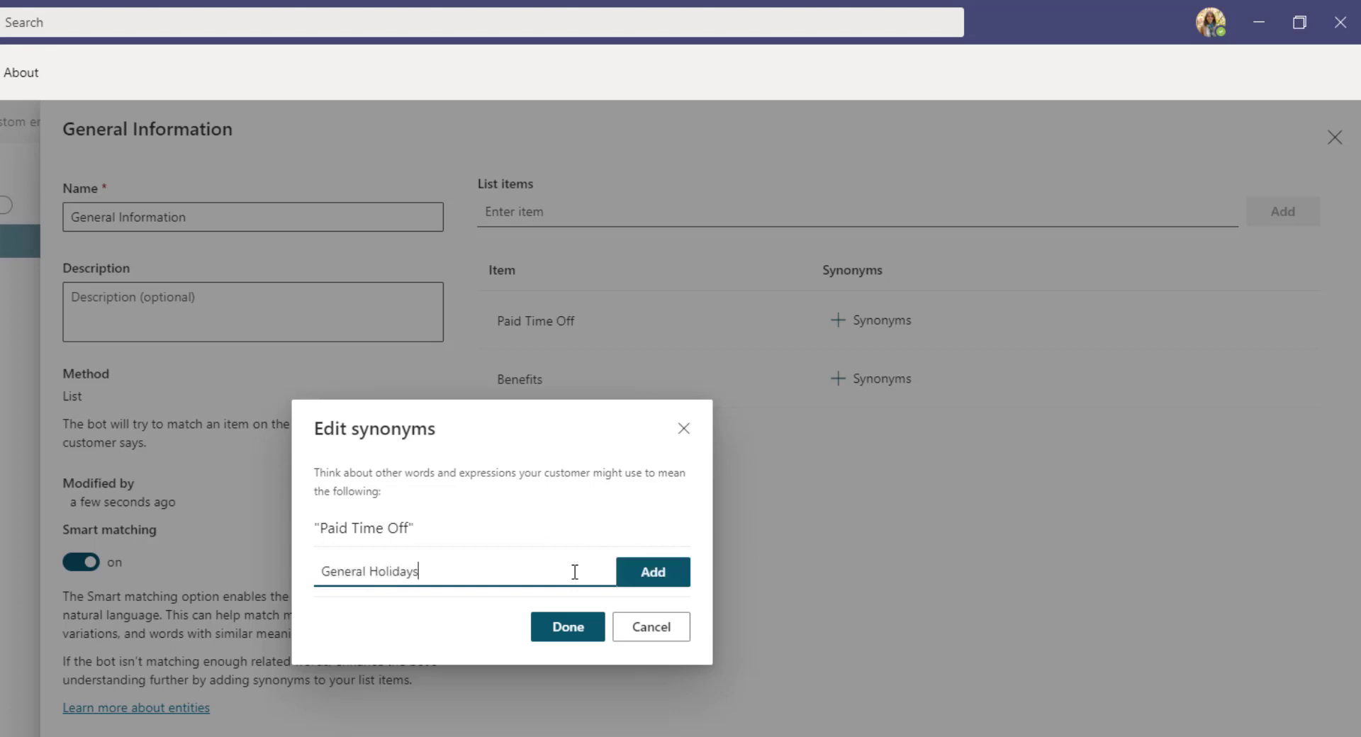
{"action": "key", "text": "Return"}
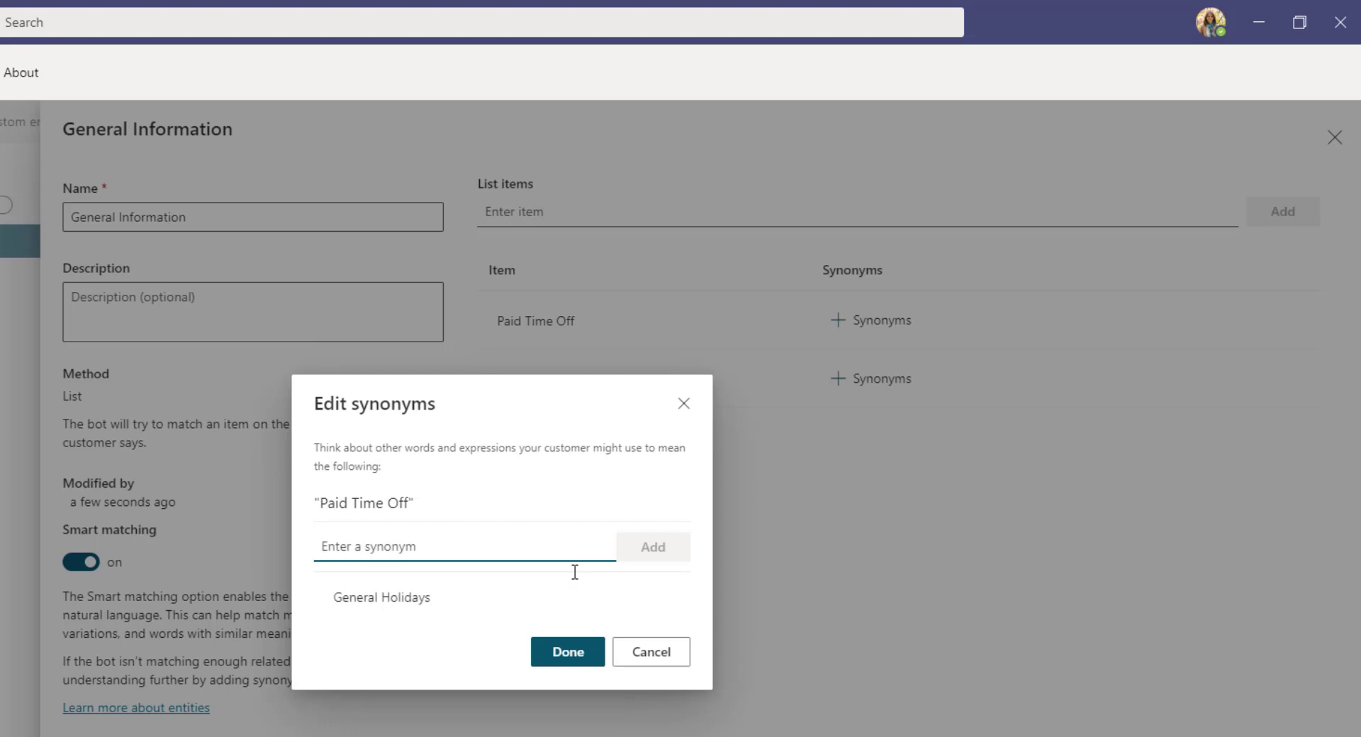
{"action": "type", "text": "Holiday"}
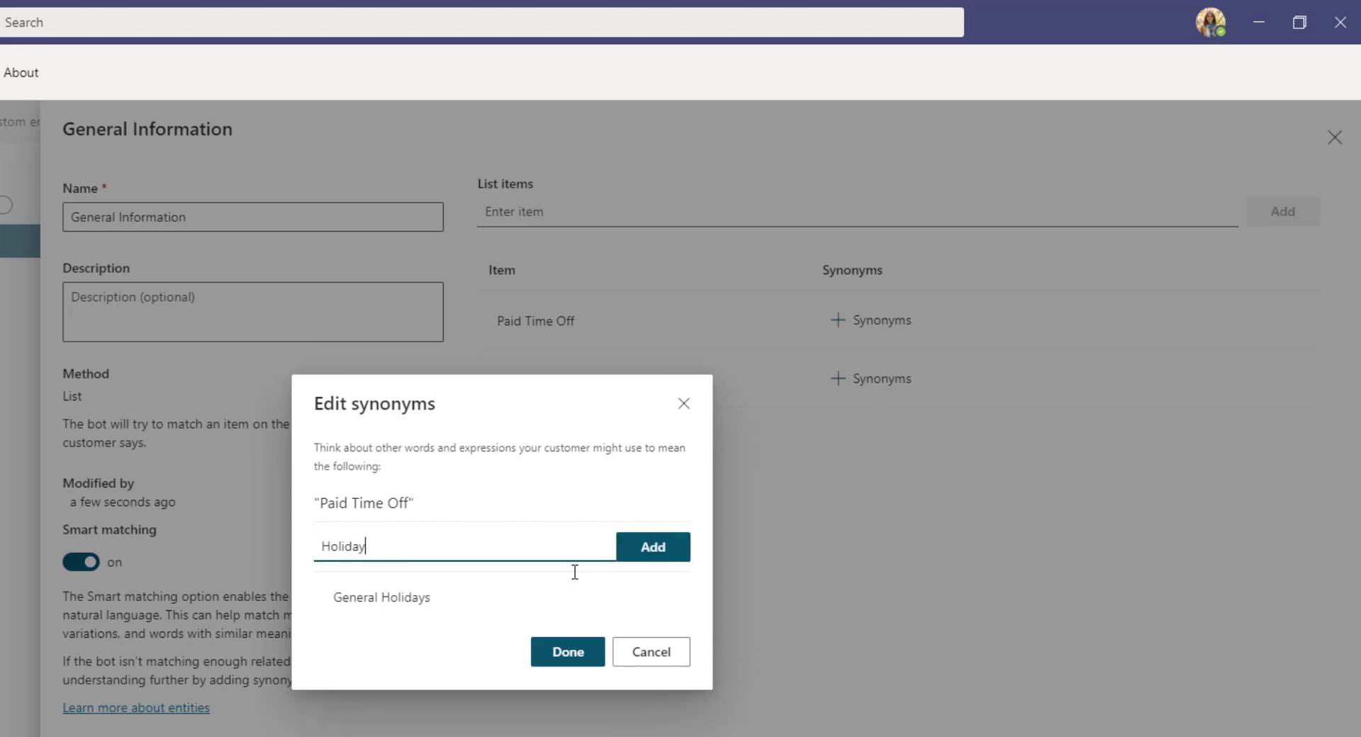
{"action": "type", "text": "s"}
{"action": "key", "text": "Return"}
{"action": "type", "text": "Paid H"}
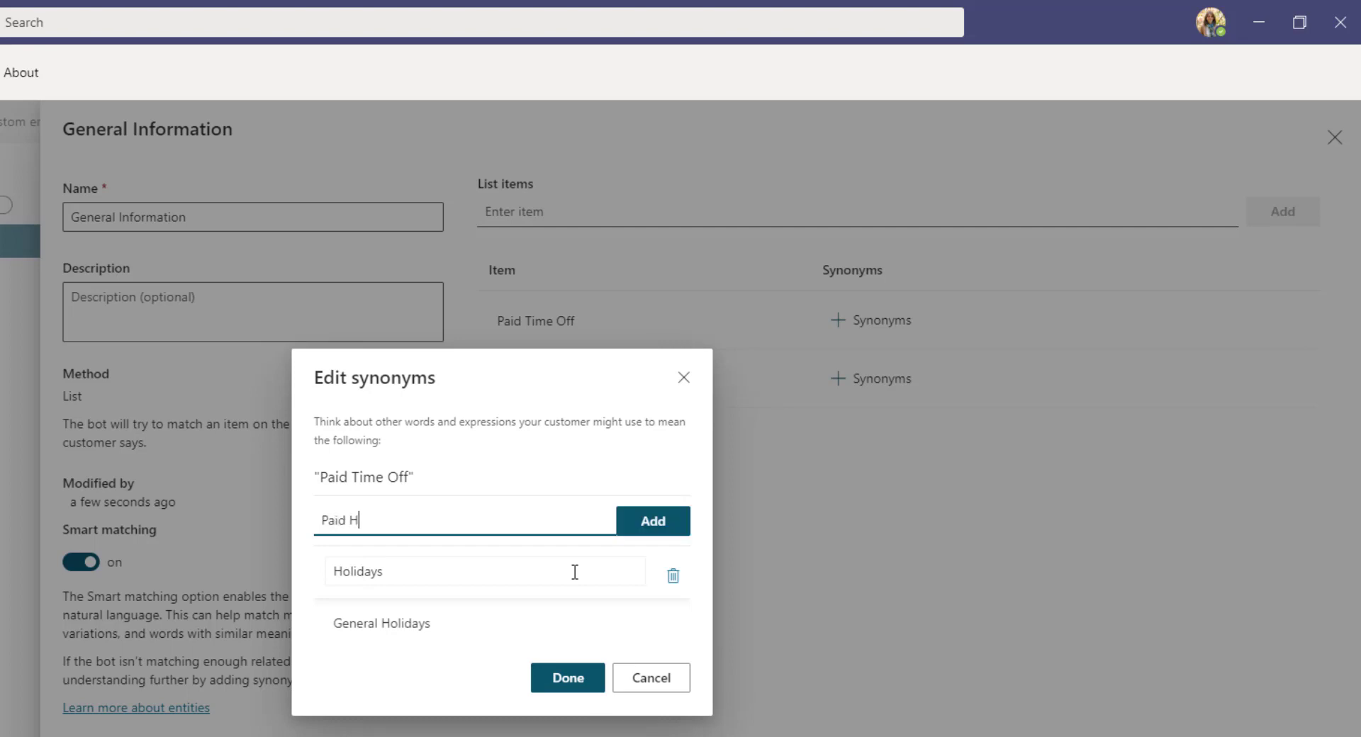
{"action": "type", "text": "olidays"}
{"action": "key", "text": "Return"}
{"action": "type", "text": "PTO"}
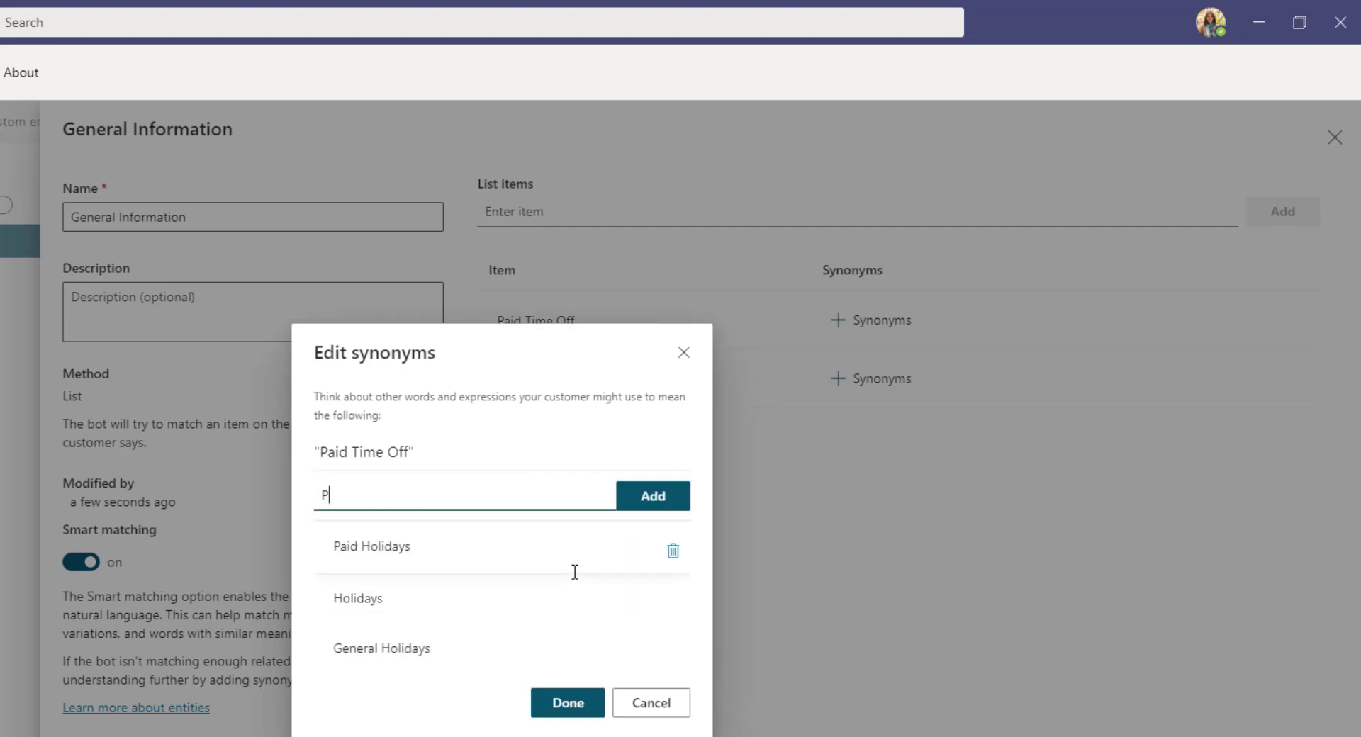
{"action": "left_click", "coordinate": [653, 497]}
{"action": "left_click", "coordinate": [568, 702]}
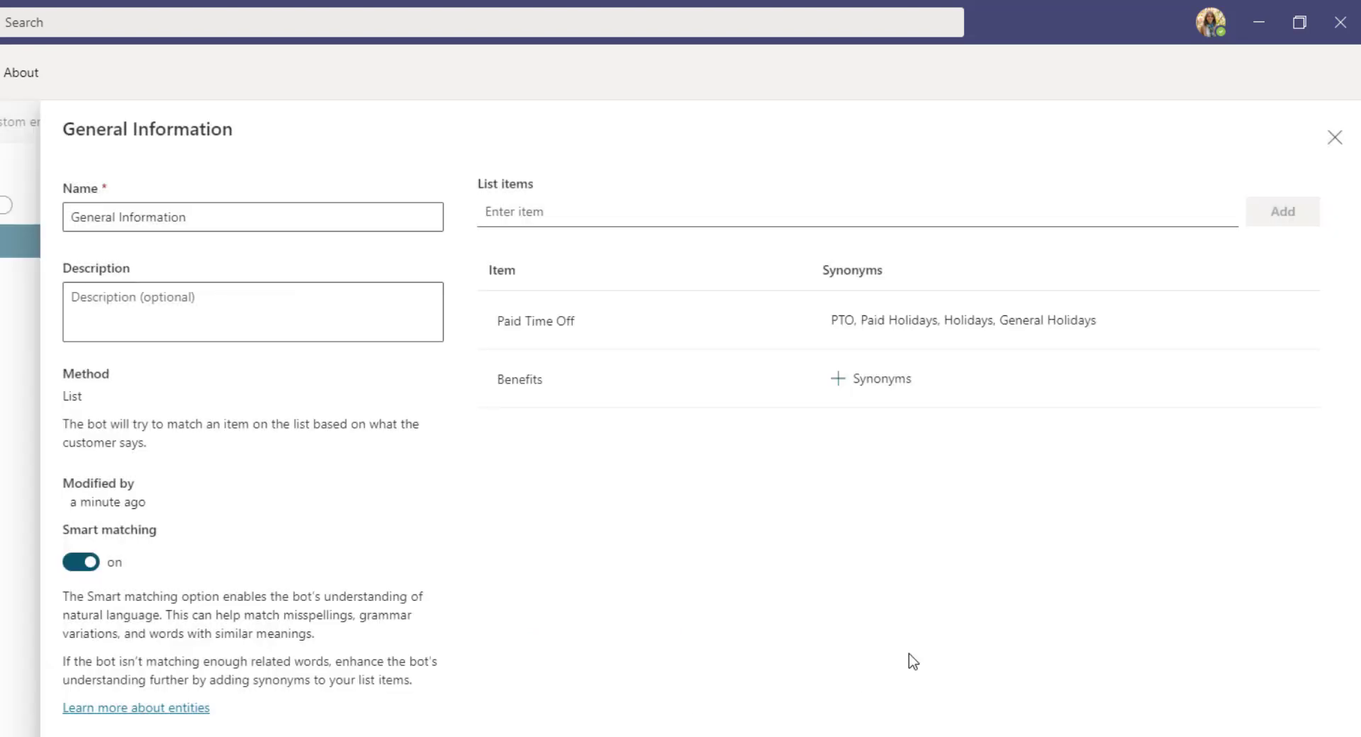
- Add "Life Insurance" and try to add "Medical Insurance" as synonyms for the Benefits item, and save and close the entity
{"action": "left_click", "coordinate": [911, 386]}
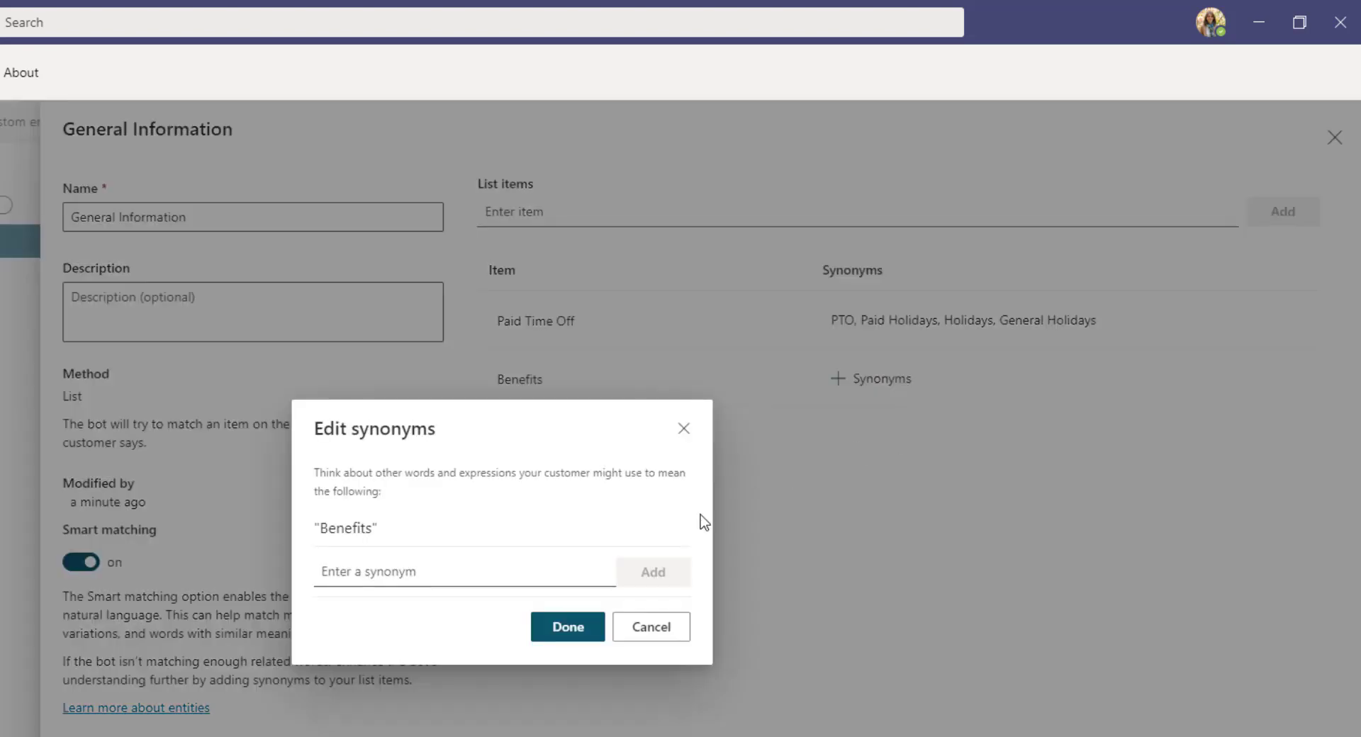
{"action": "left_click", "coordinate": [560, 571]}
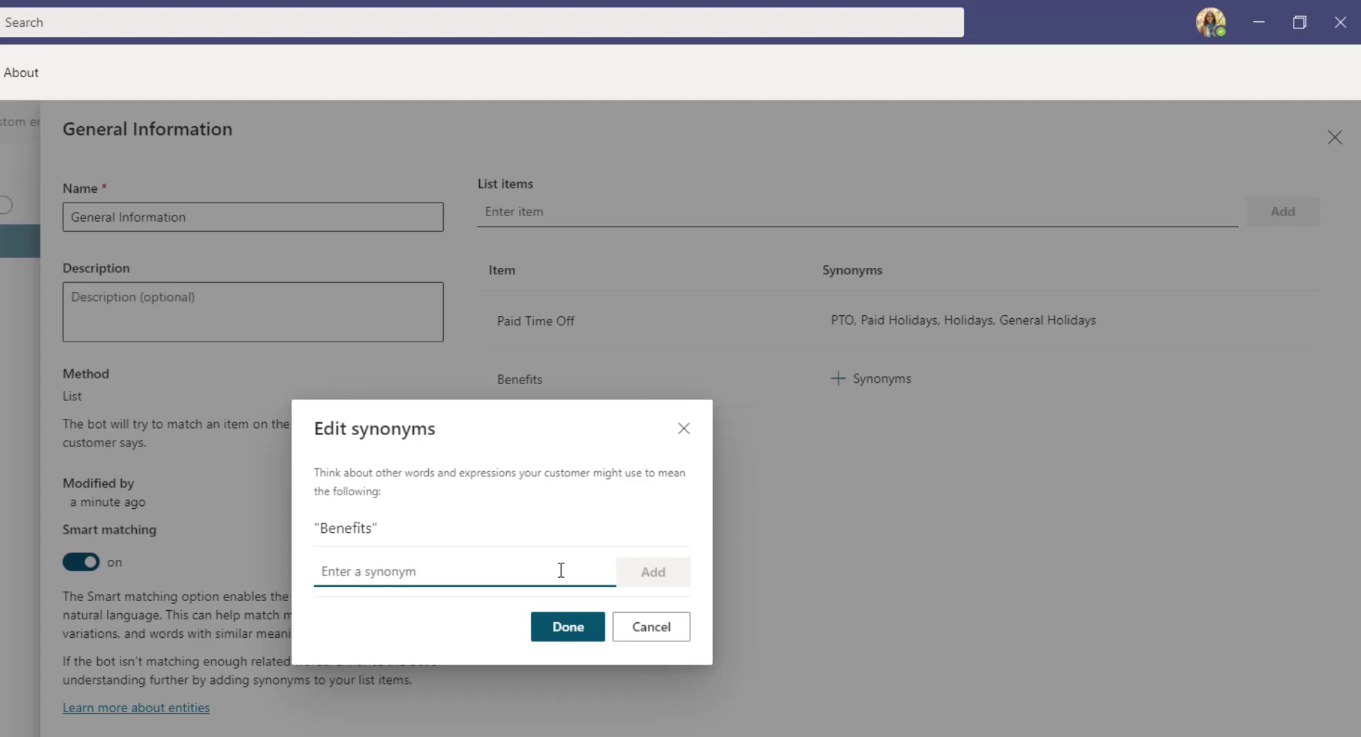
{"action": "type", "text": "Life "}
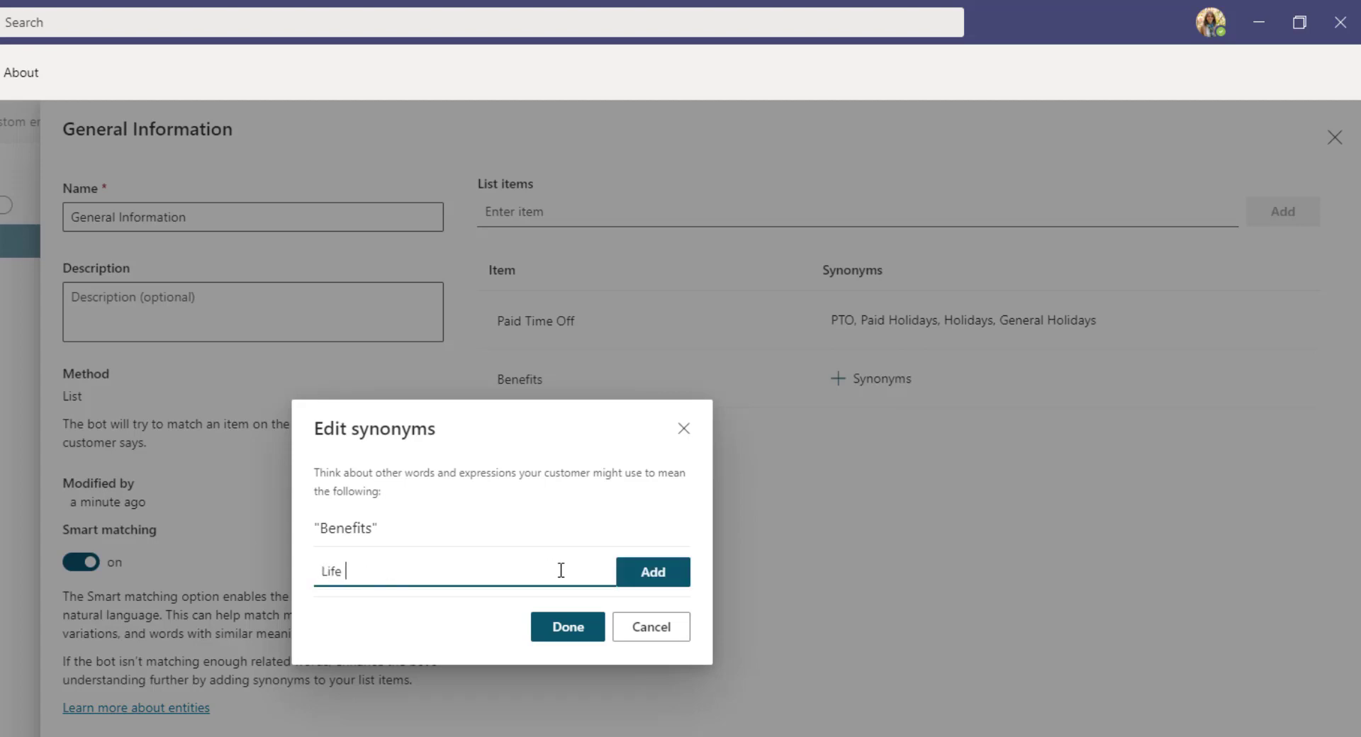
{"action": "type", "text": "Insurance"}
{"action": "key", "text": "Return"}
{"action": "type", "text": "Med"}
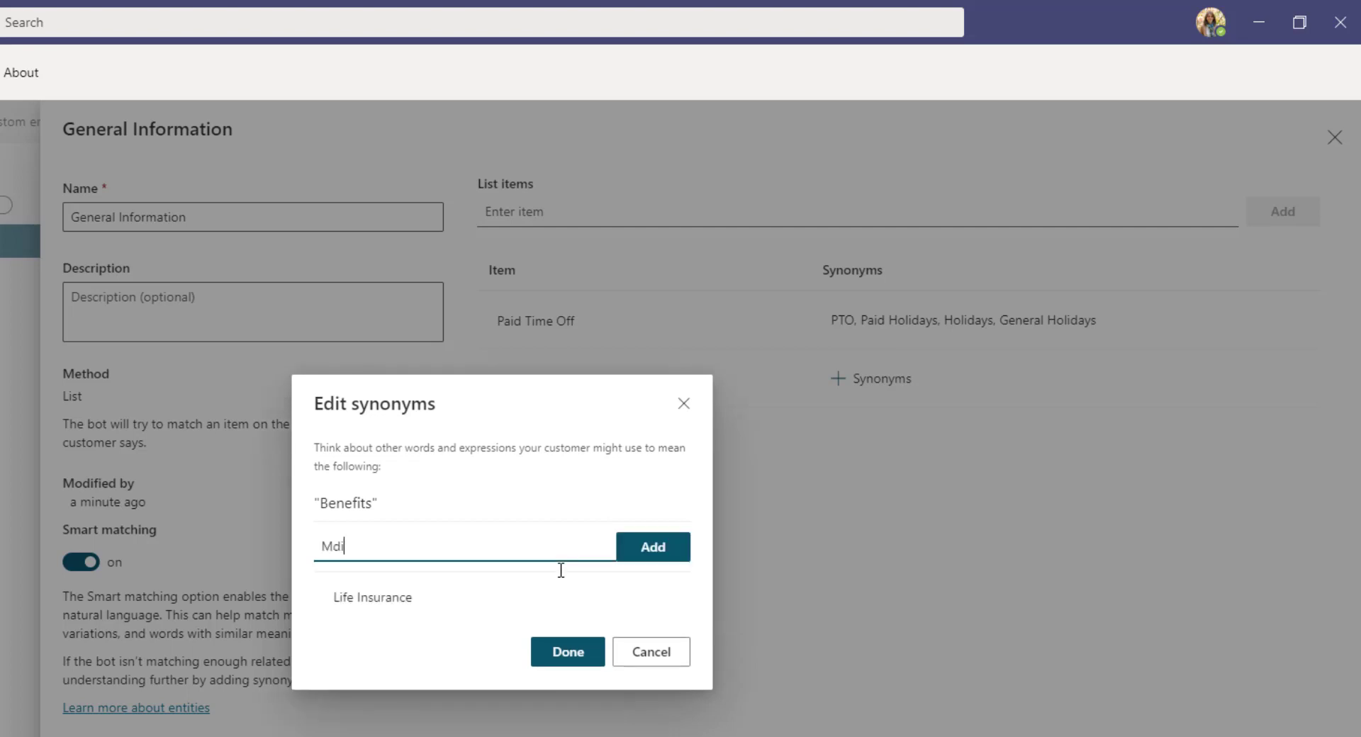
{"action": "key", "text": "BackSpace"}
{"action": "key", "text": "BackSpace"}
{"action": "type", "text": "Insurance"}
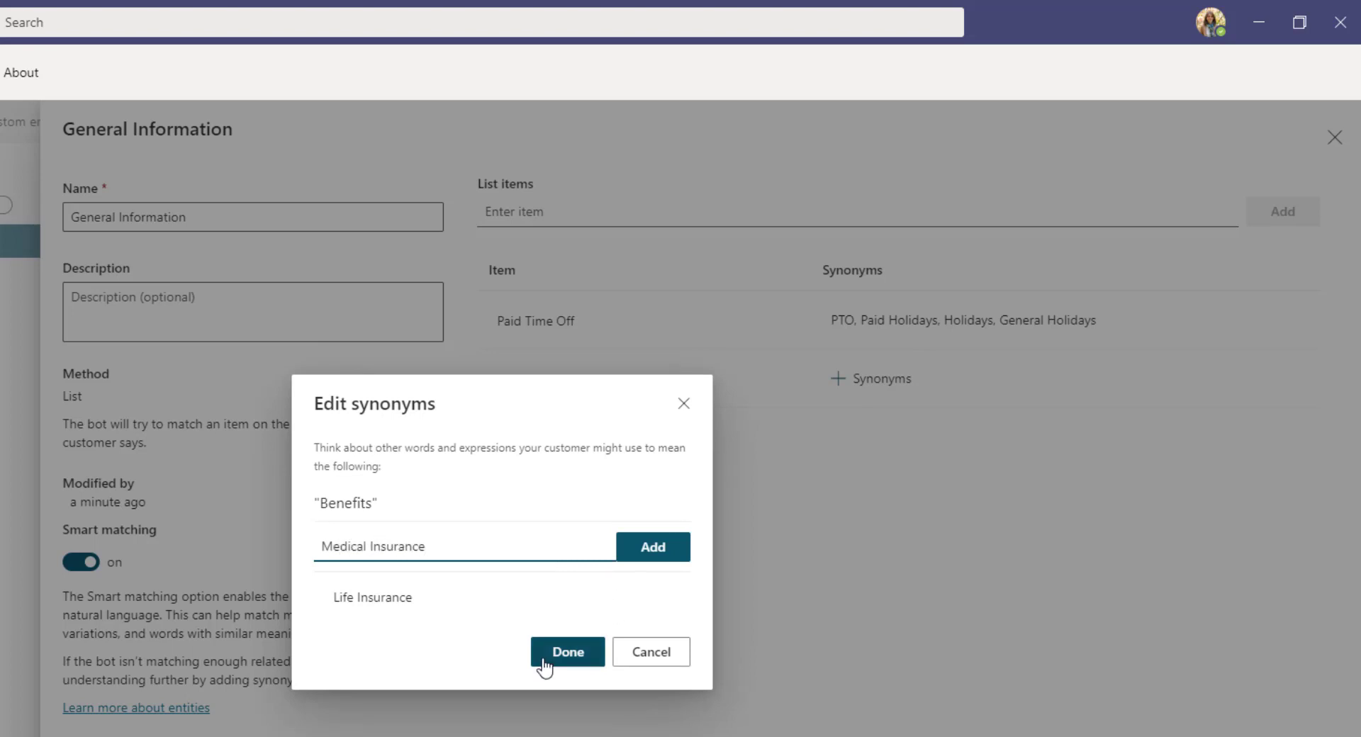
{"action": "left_click", "coordinate": [567, 652]}
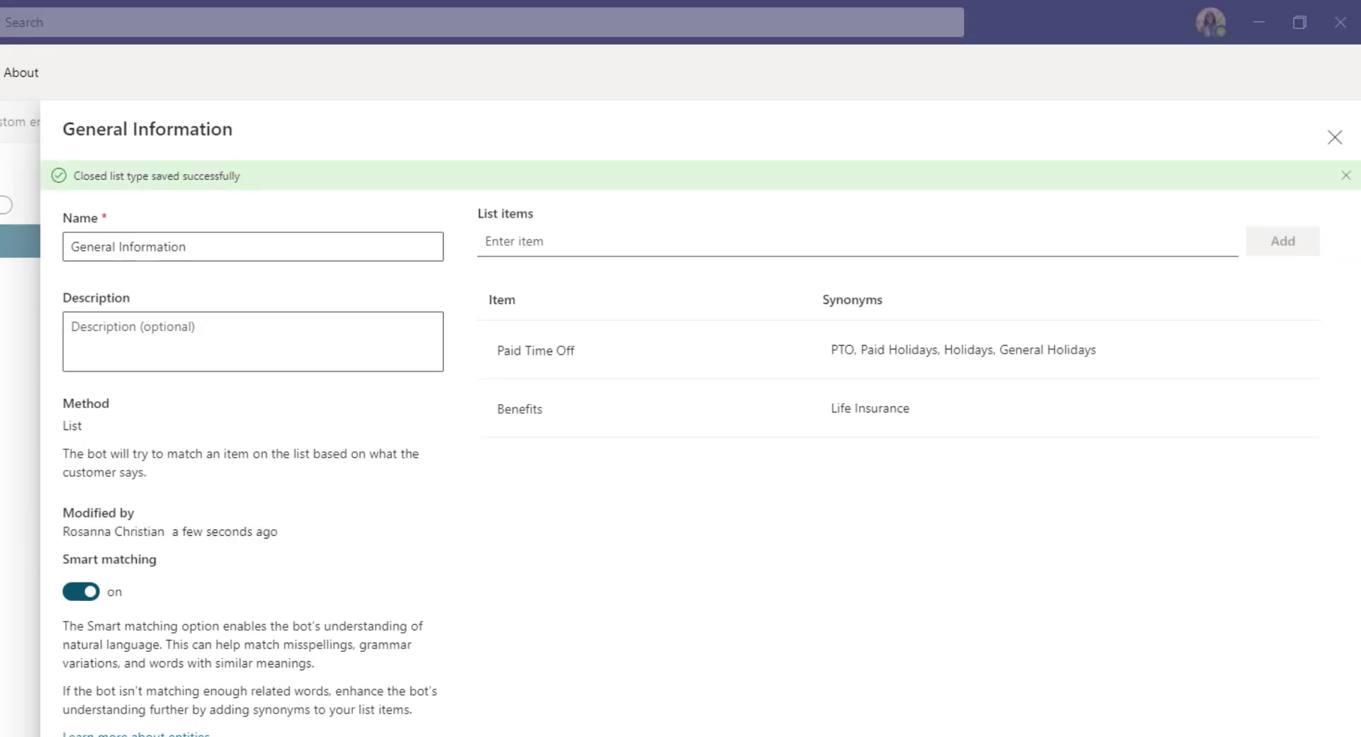
{"action": "left_click", "coordinate": [1335, 137]}
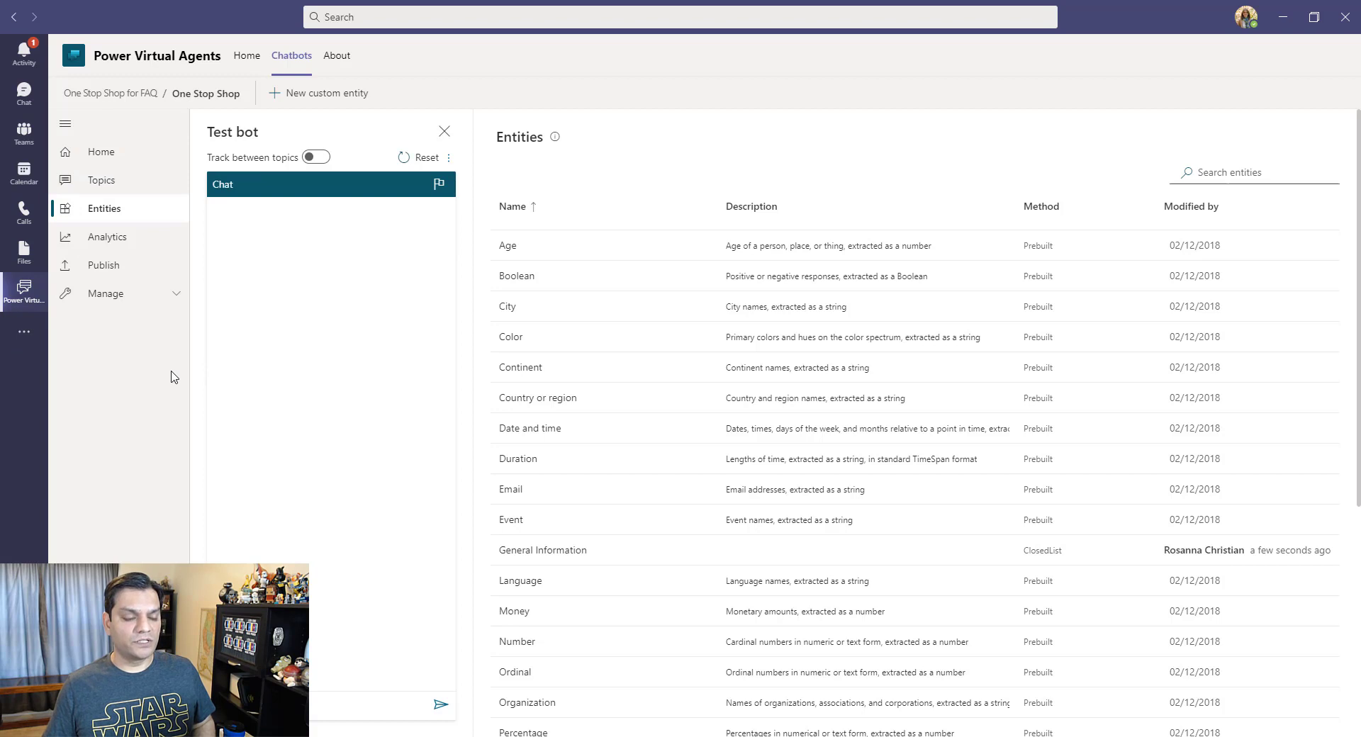
- Search the Teams app store for "Power" and add the Power Apps app
{"action": "left_click", "coordinate": [25, 333]}
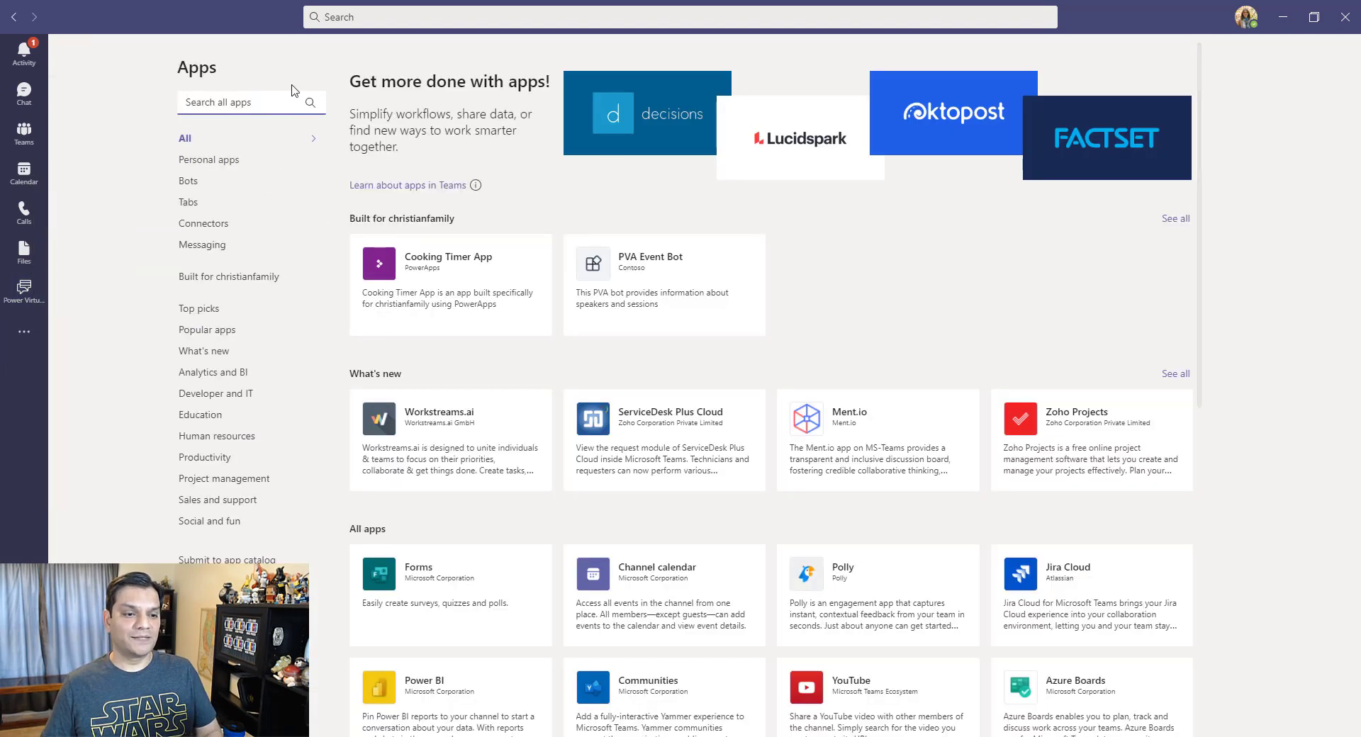
{"action": "type", "text": "Power"}
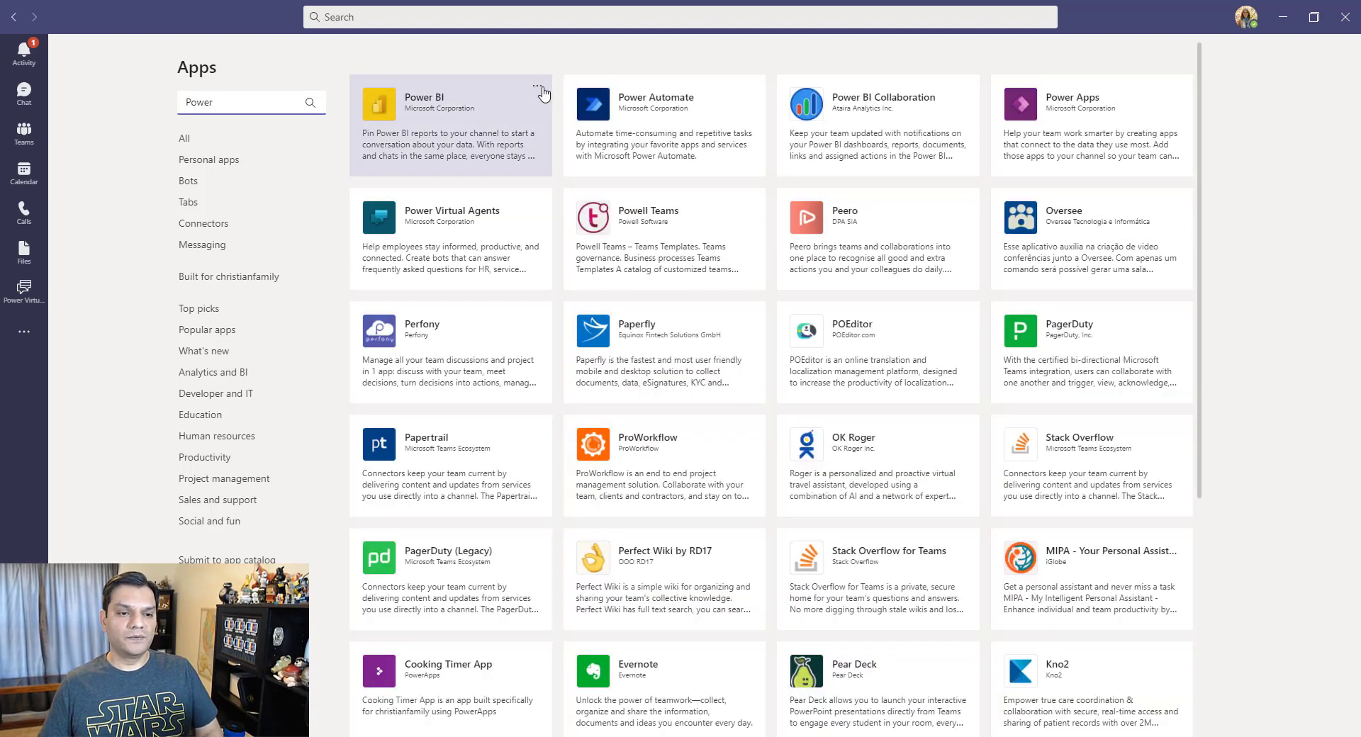
{"action": "left_click", "coordinate": [1143, 110]}
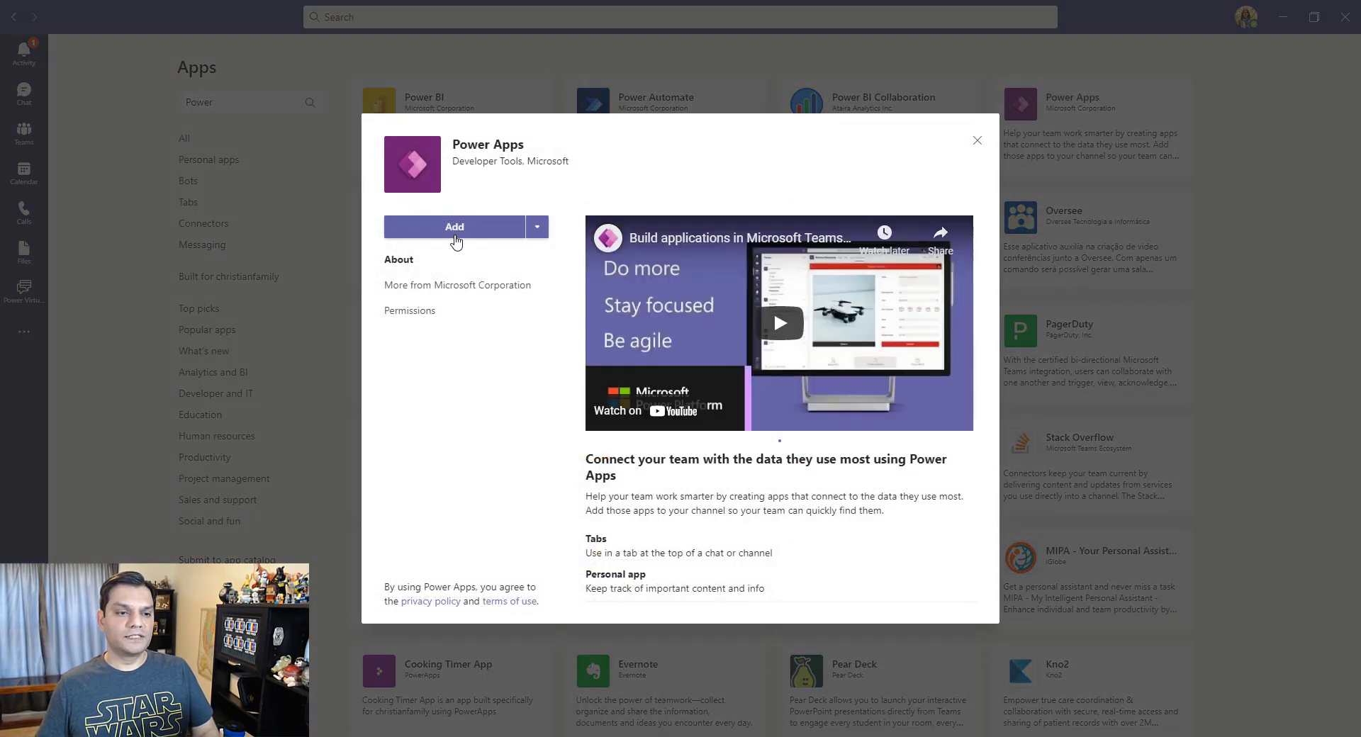
{"action": "left_click", "coordinate": [456, 233]}
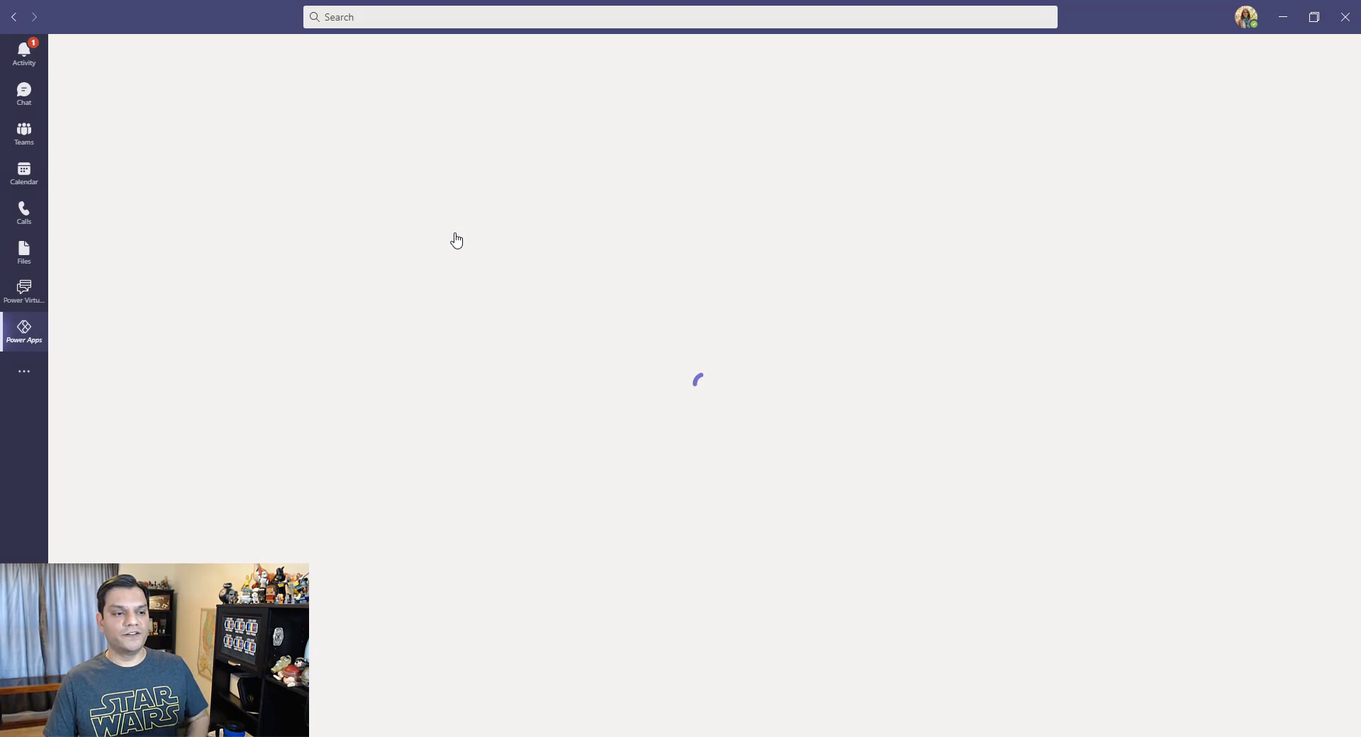
- Pin the Power Apps app and open the full list of items built by the One Stop Shop for FAQ team
{"action": "right_click", "coordinate": [19, 342]}
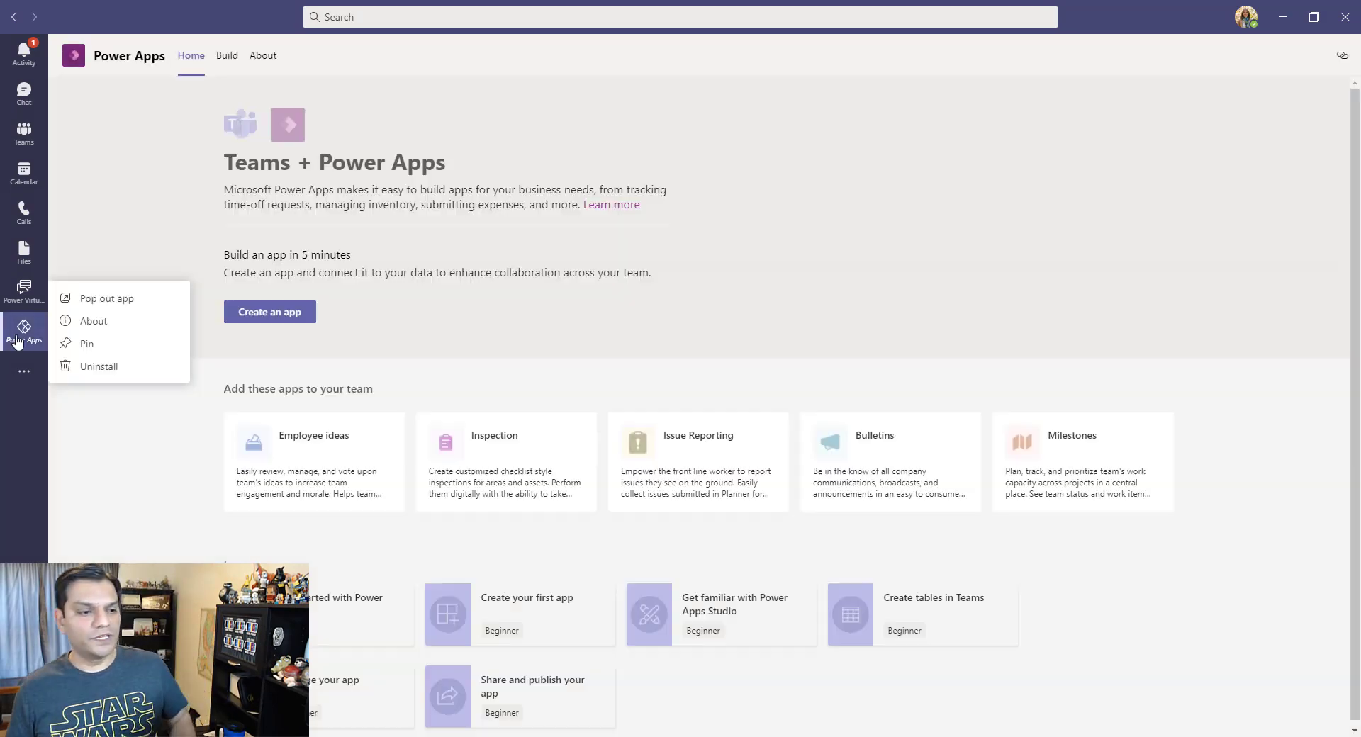
{"action": "left_click", "coordinate": [86, 343]}
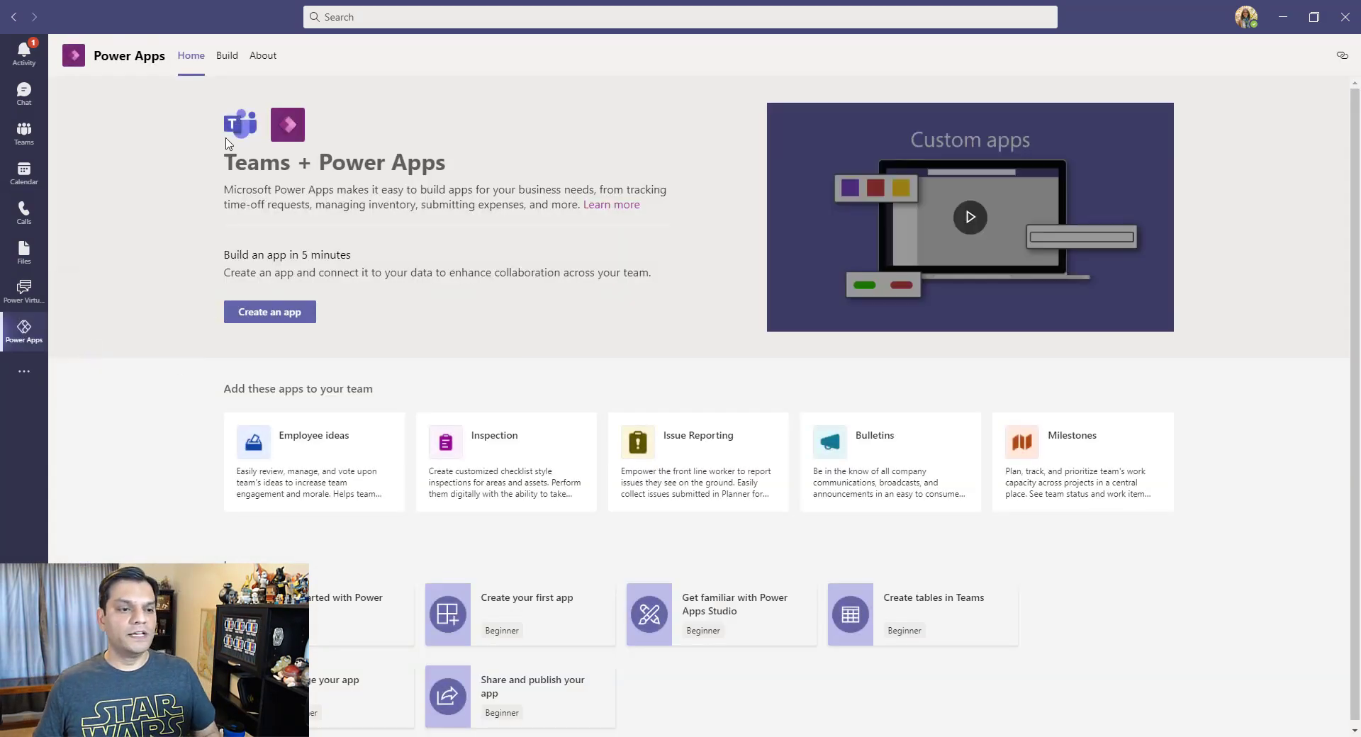
{"action": "left_click", "coordinate": [228, 65]}
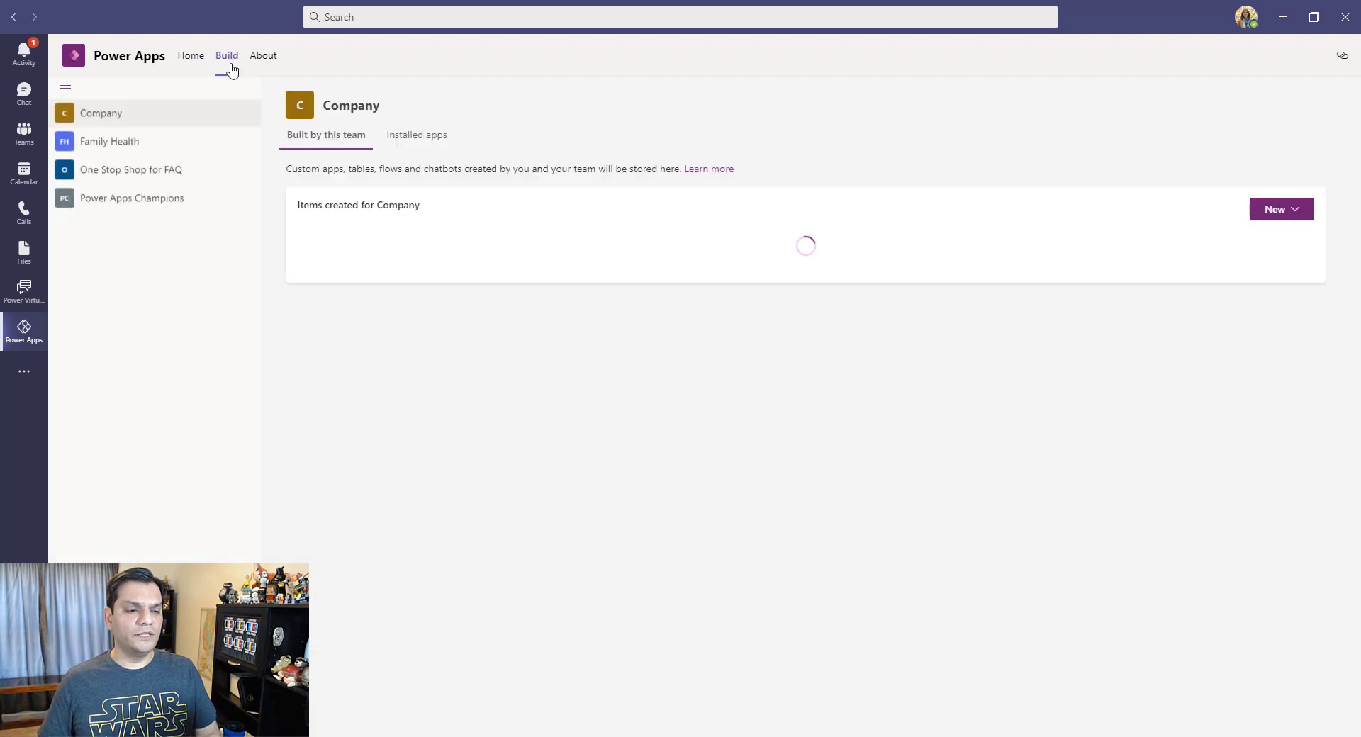
{"action": "left_click", "coordinate": [117, 180]}
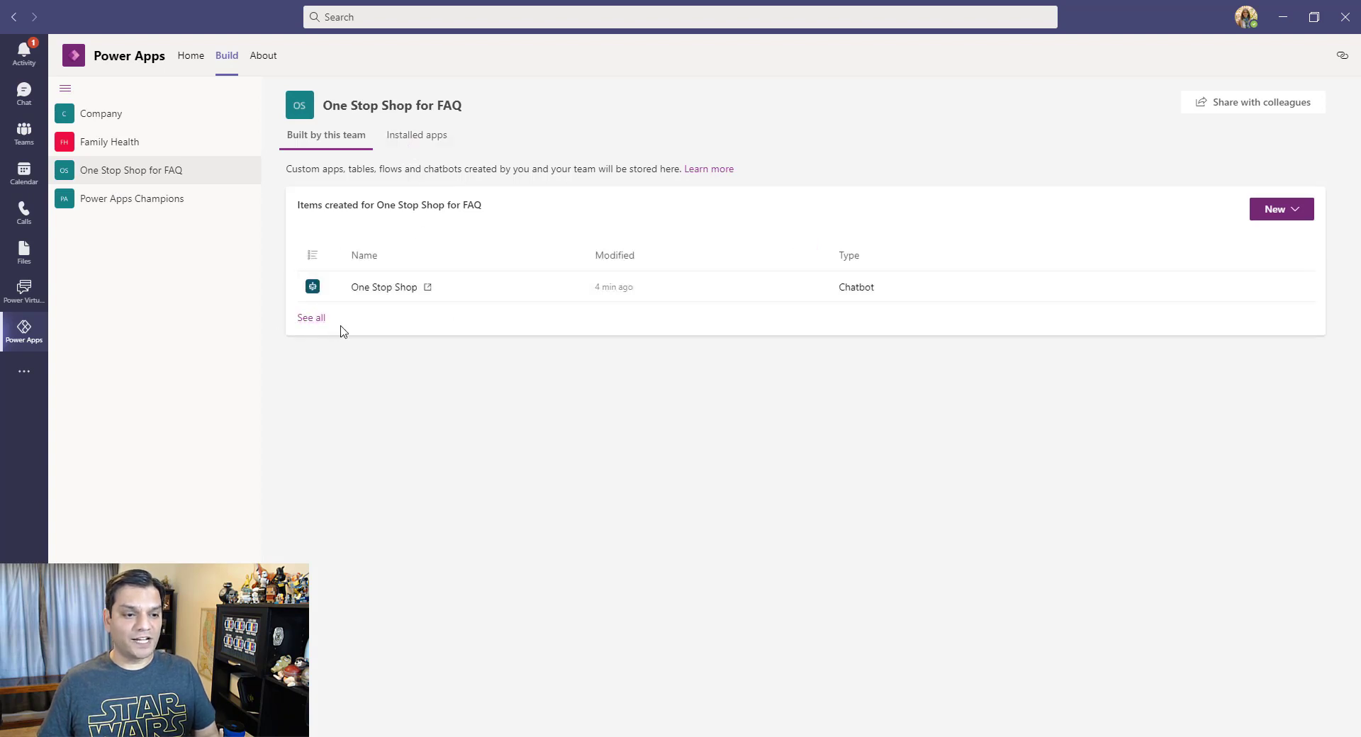
{"action": "left_click", "coordinate": [312, 320]}
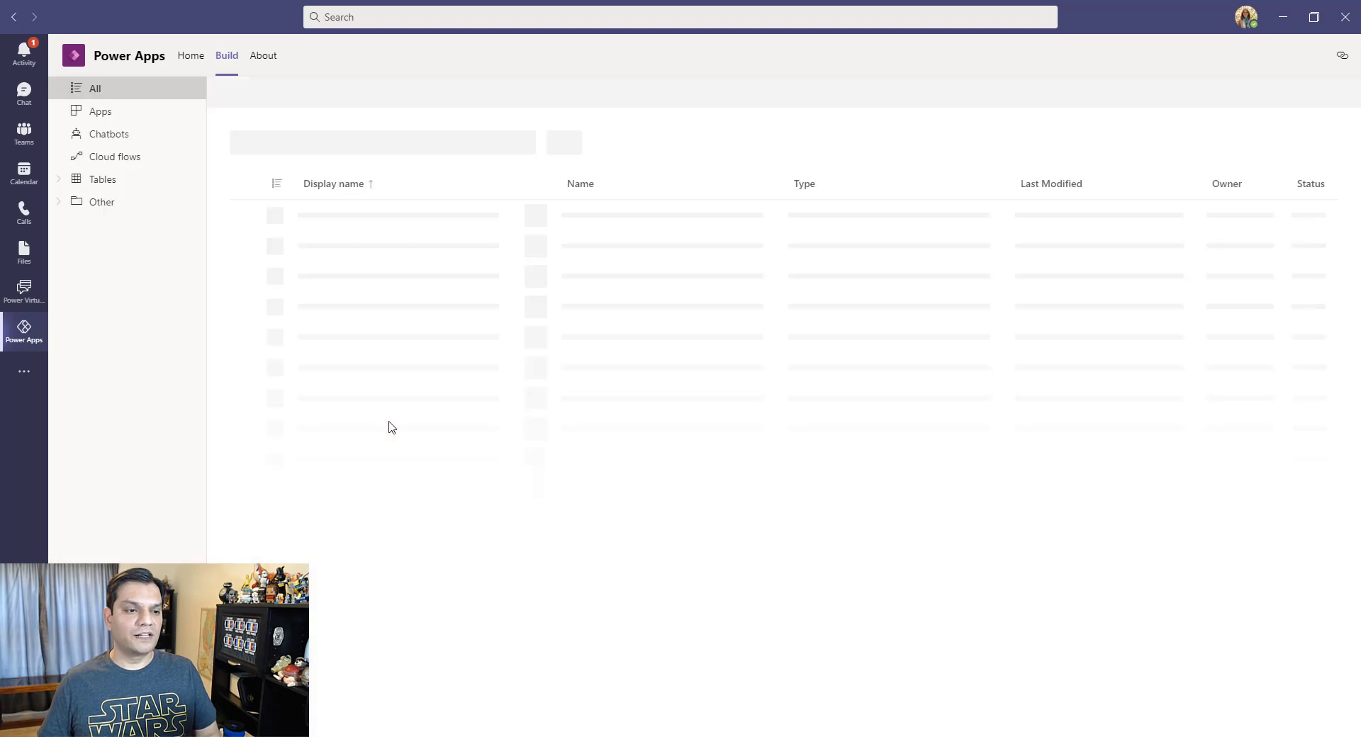
- Set up a new table for the team with the display name and plural name "PTOs", keeping "Name" as the primary column
{"action": "left_click", "coordinate": [110, 183]}
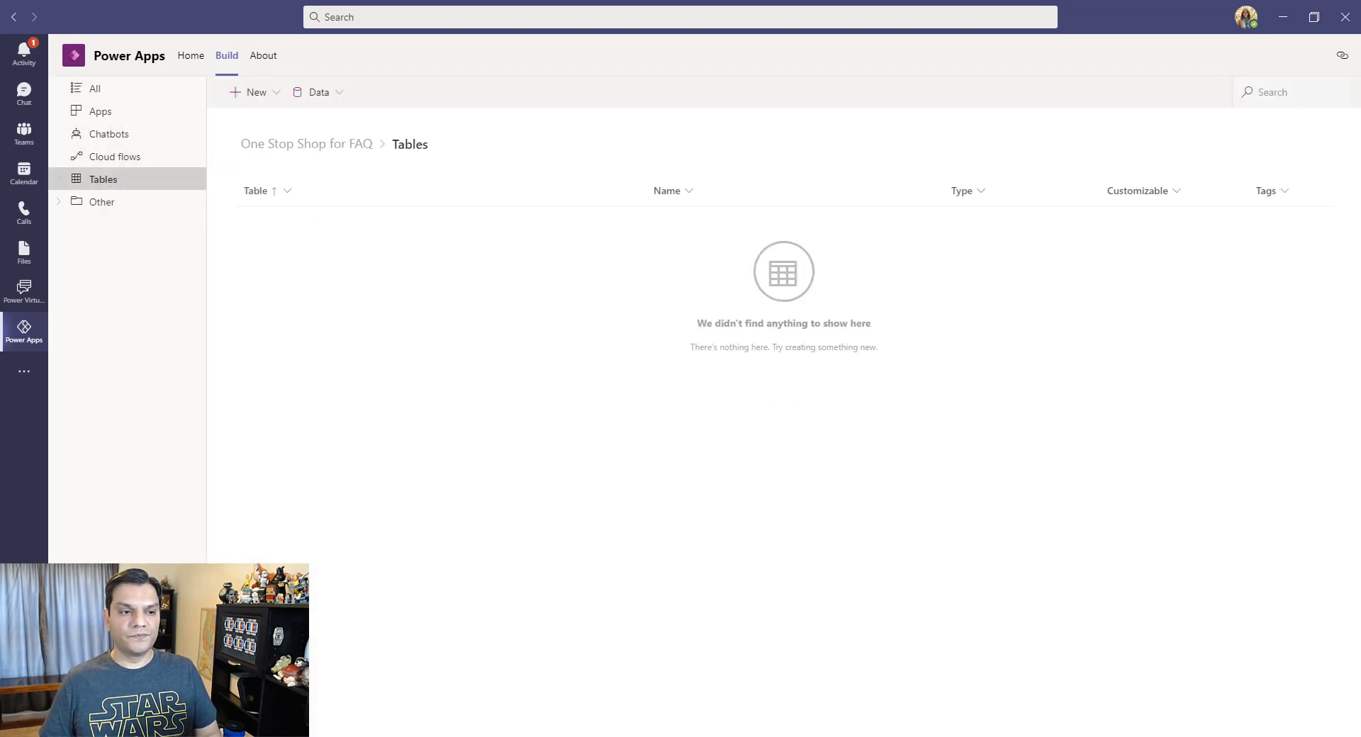
{"action": "left_click", "coordinate": [253, 97]}
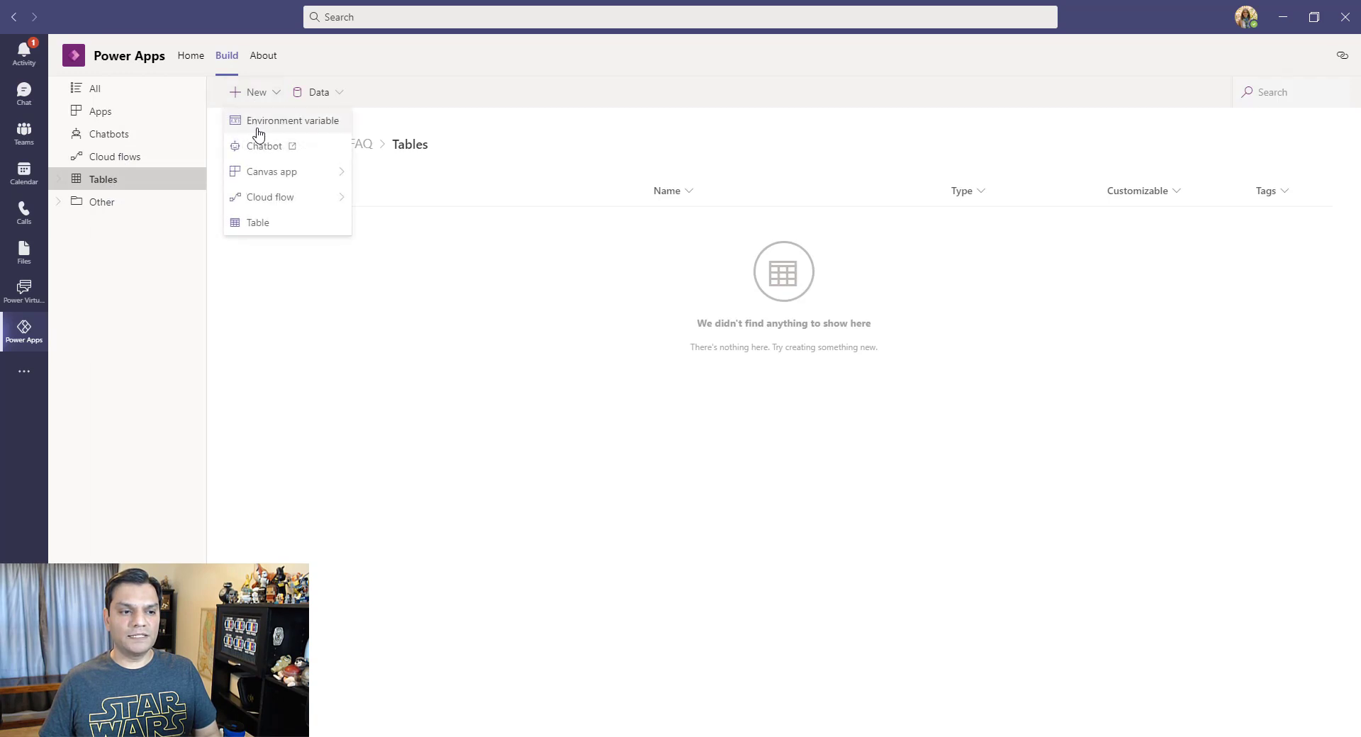
{"action": "left_click", "coordinate": [260, 221]}
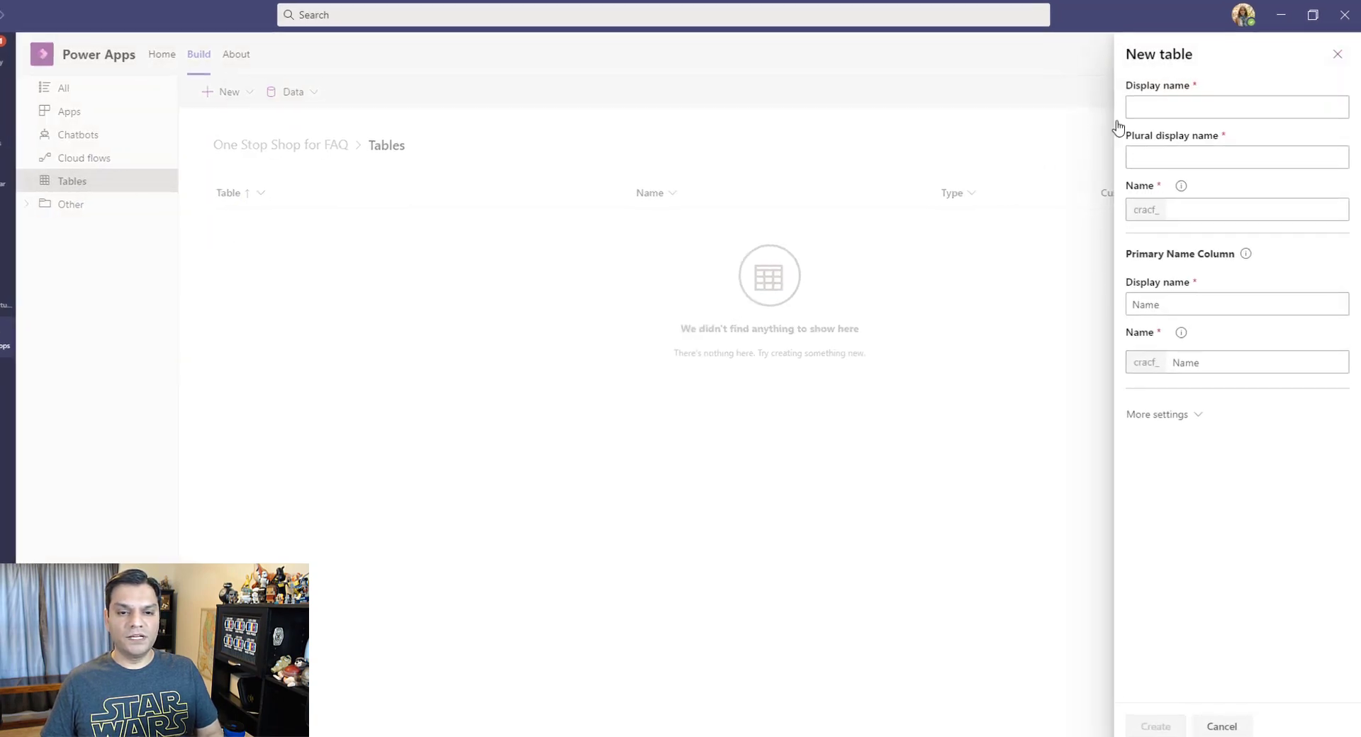
{"action": "left_click", "coordinate": [1145, 108]}
{"action": "type", "text": "PT"}
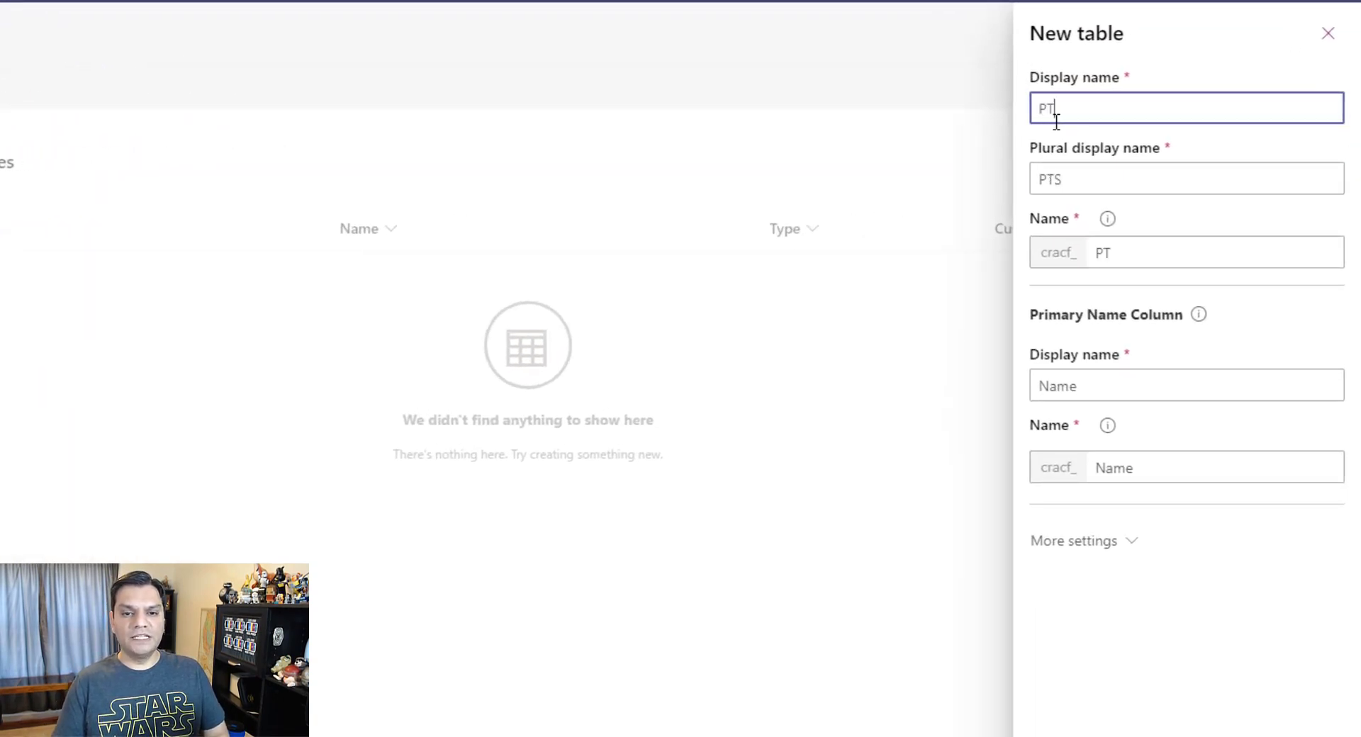
{"action": "type", "text": "Os"}
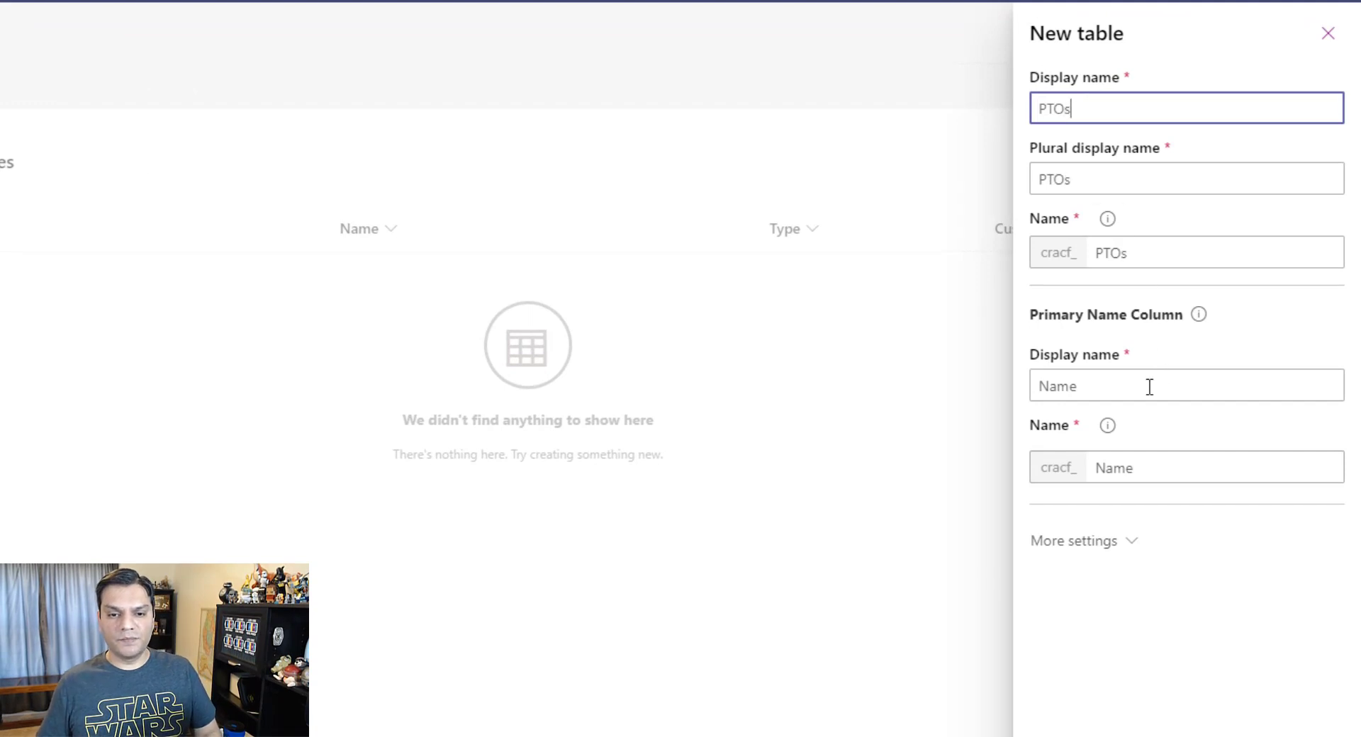
{"action": "left_click", "coordinate": [1149, 387]}
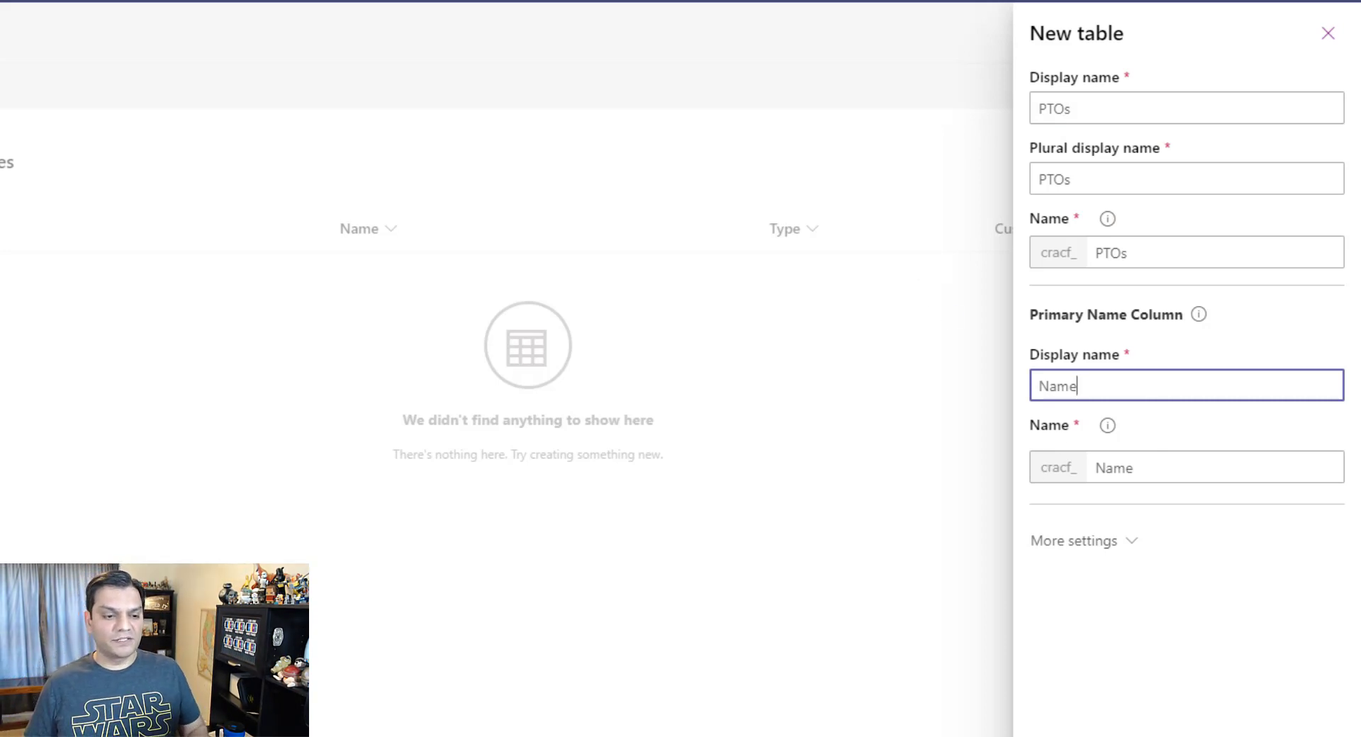
- Capture the primary column's name field, including its prefix, with Snipping Tool and move the snip out of the way
{"action": "left_click", "coordinate": [648, 736]}
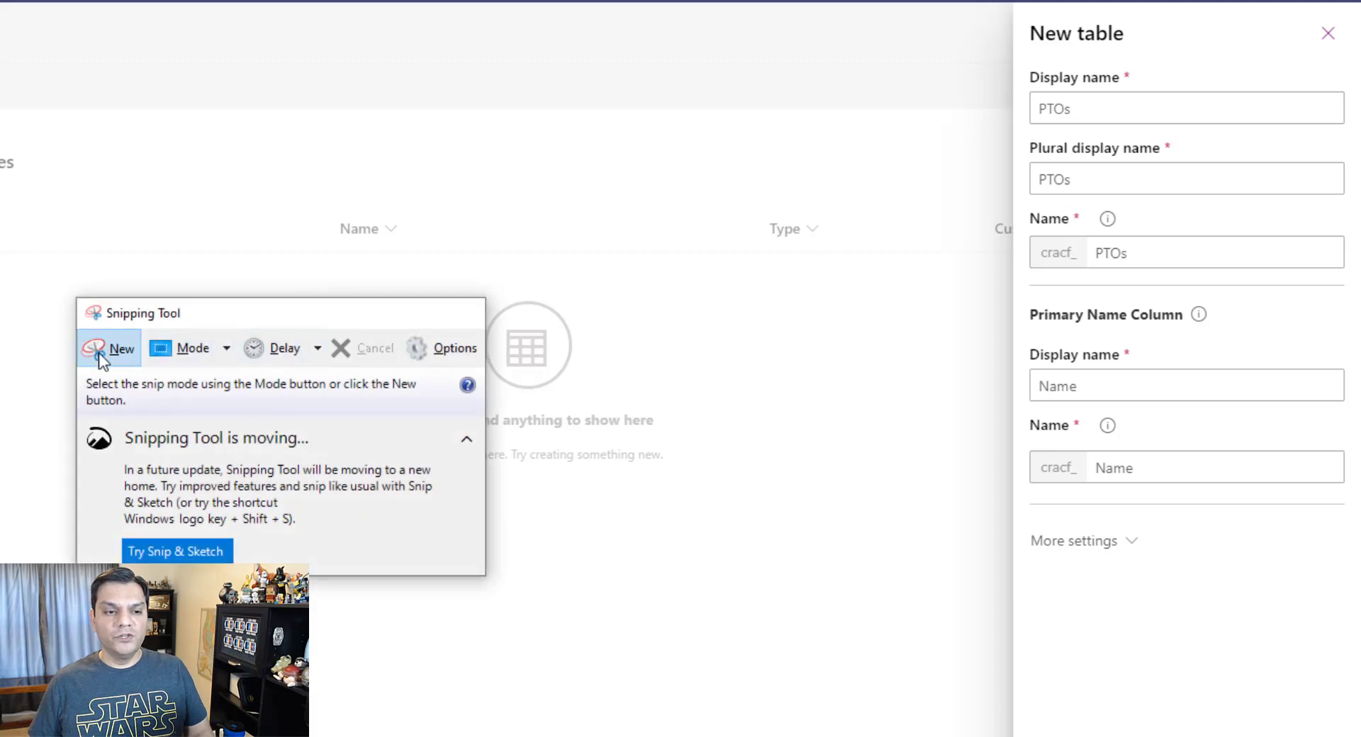
{"action": "left_click", "coordinate": [99, 352]}
{"action": "left_click_drag", "start_coordinate": [1017, 430], "coordinate": [1160, 516]}
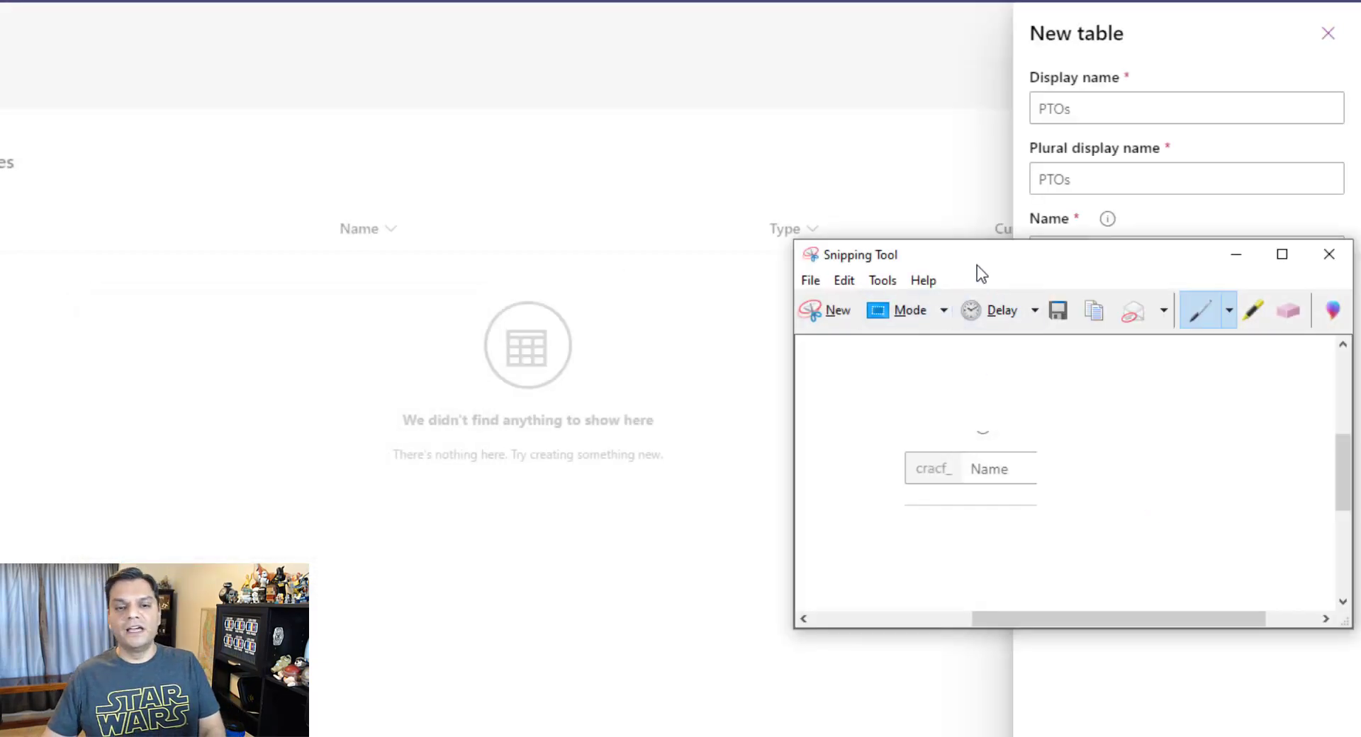
{"action": "left_click_drag", "start_coordinate": [977, 265], "coordinate": [1360, 267]}
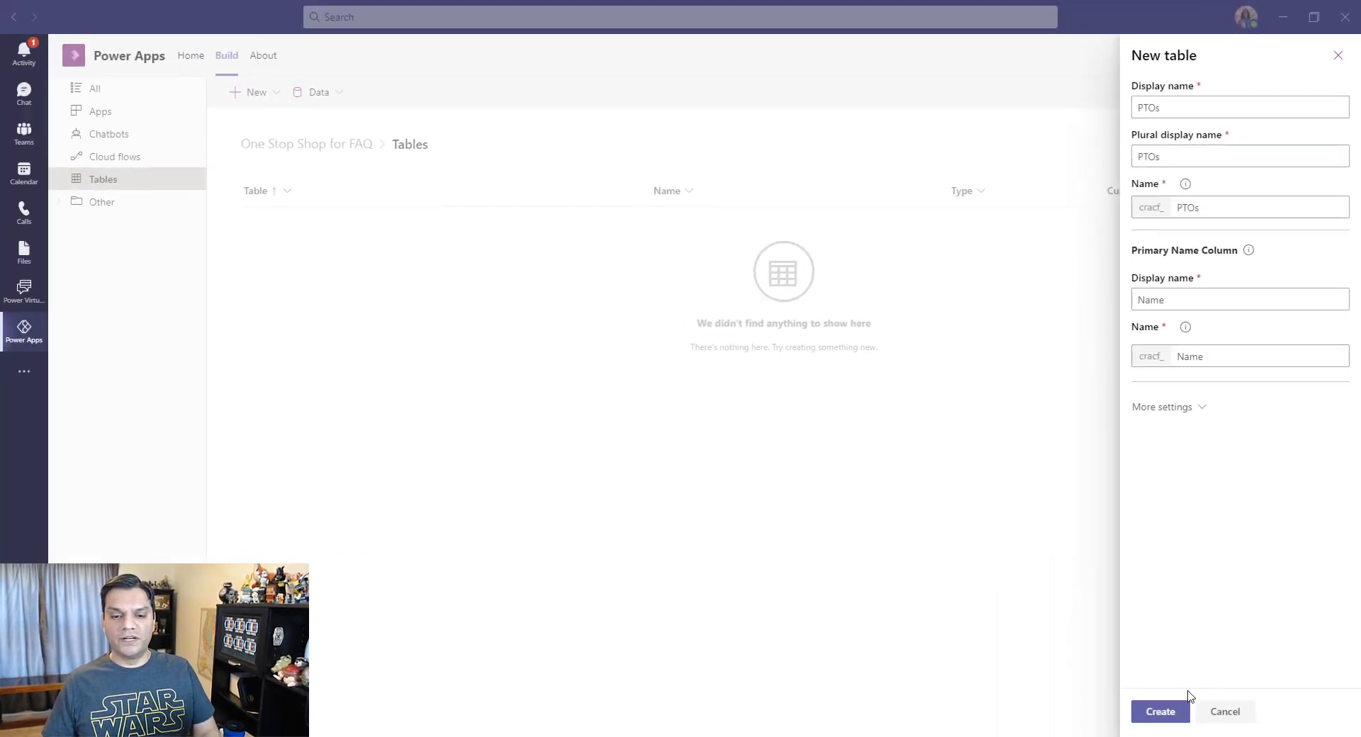
- Create the PTOs table, add an optional text column named "Date" to it and save the table
{"action": "left_click", "coordinate": [1171, 713]}
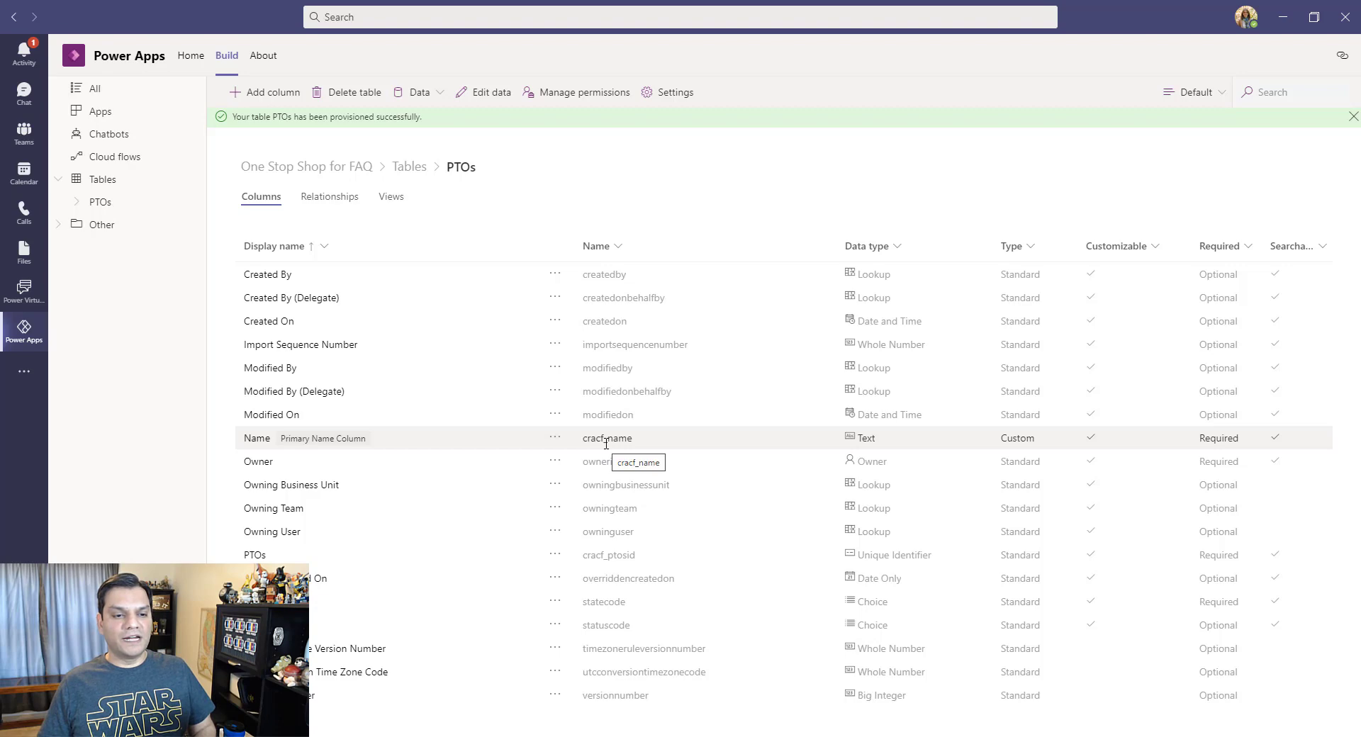
{"action": "left_click", "coordinate": [256, 92]}
{"action": "left_click", "coordinate": [1191, 106]}
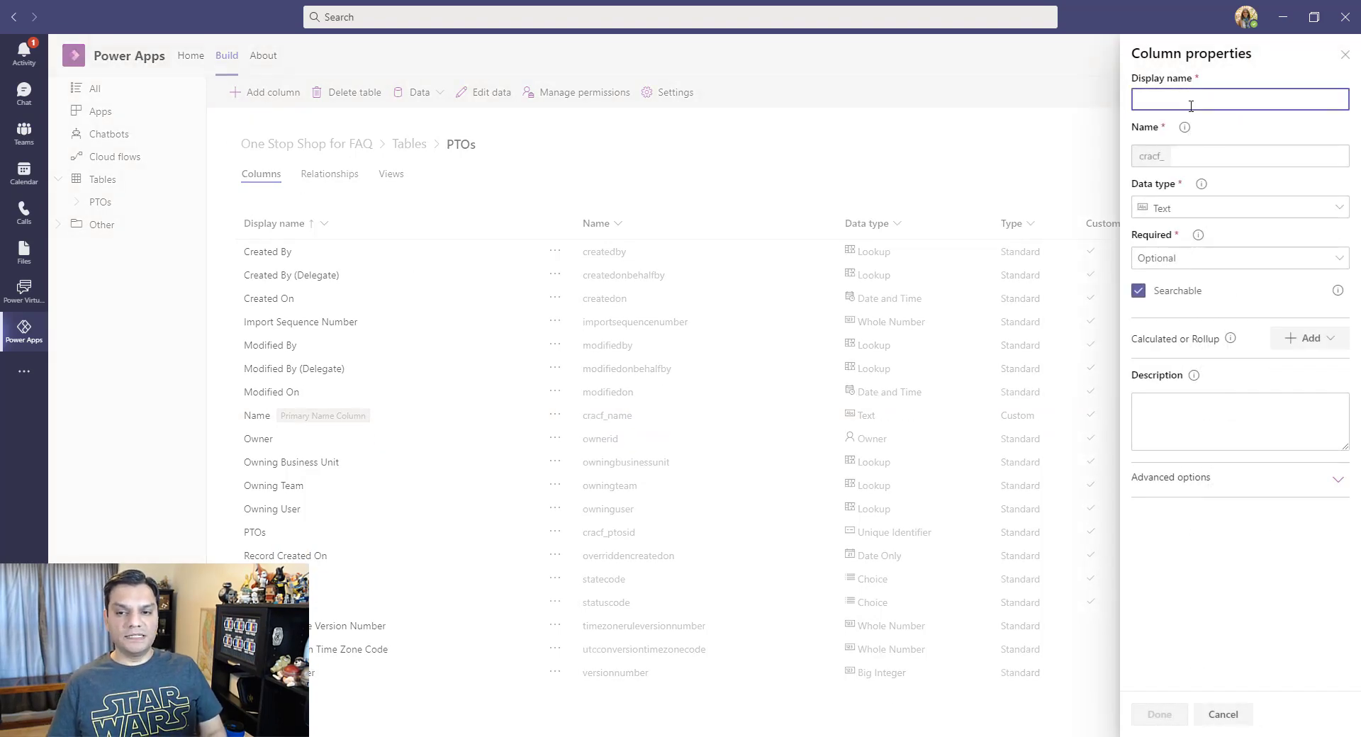
{"action": "type", "text": "Da"}
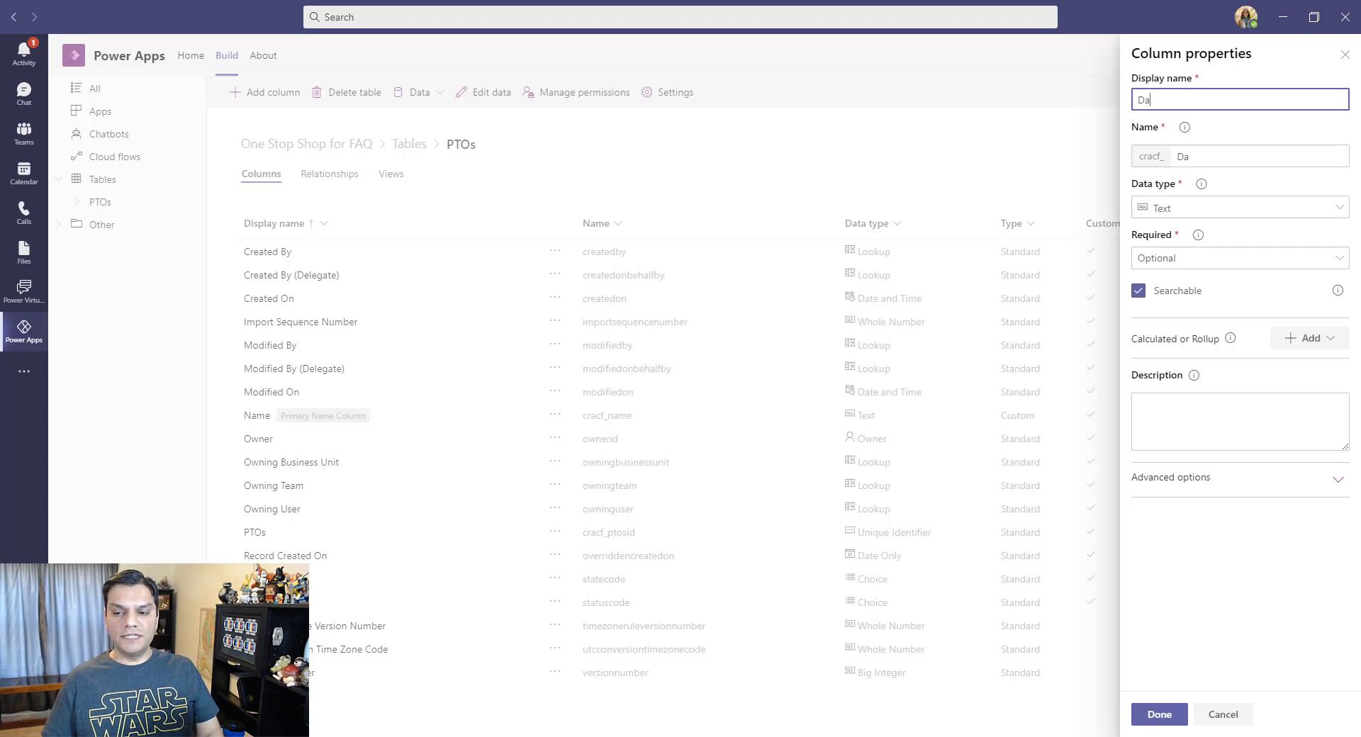
{"action": "type", "text": "te"}
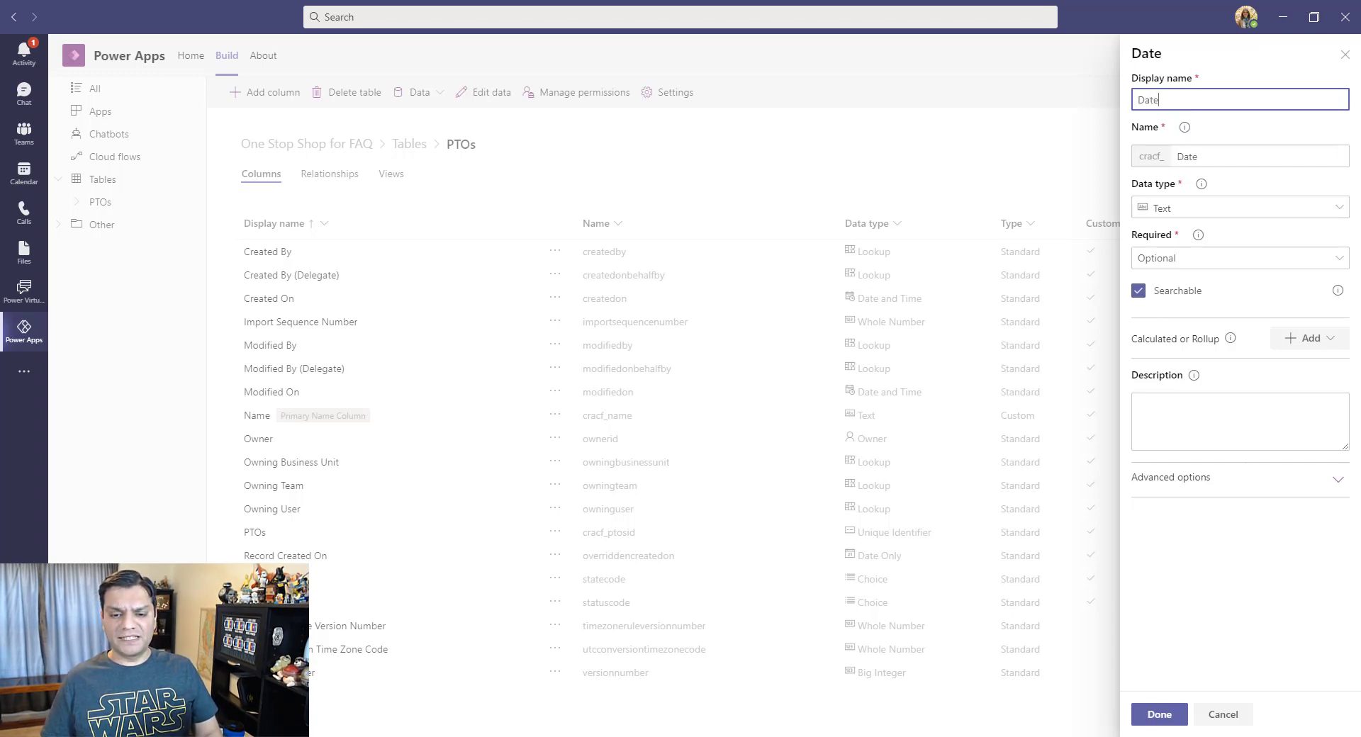
{"action": "left_click", "coordinate": [1169, 714]}
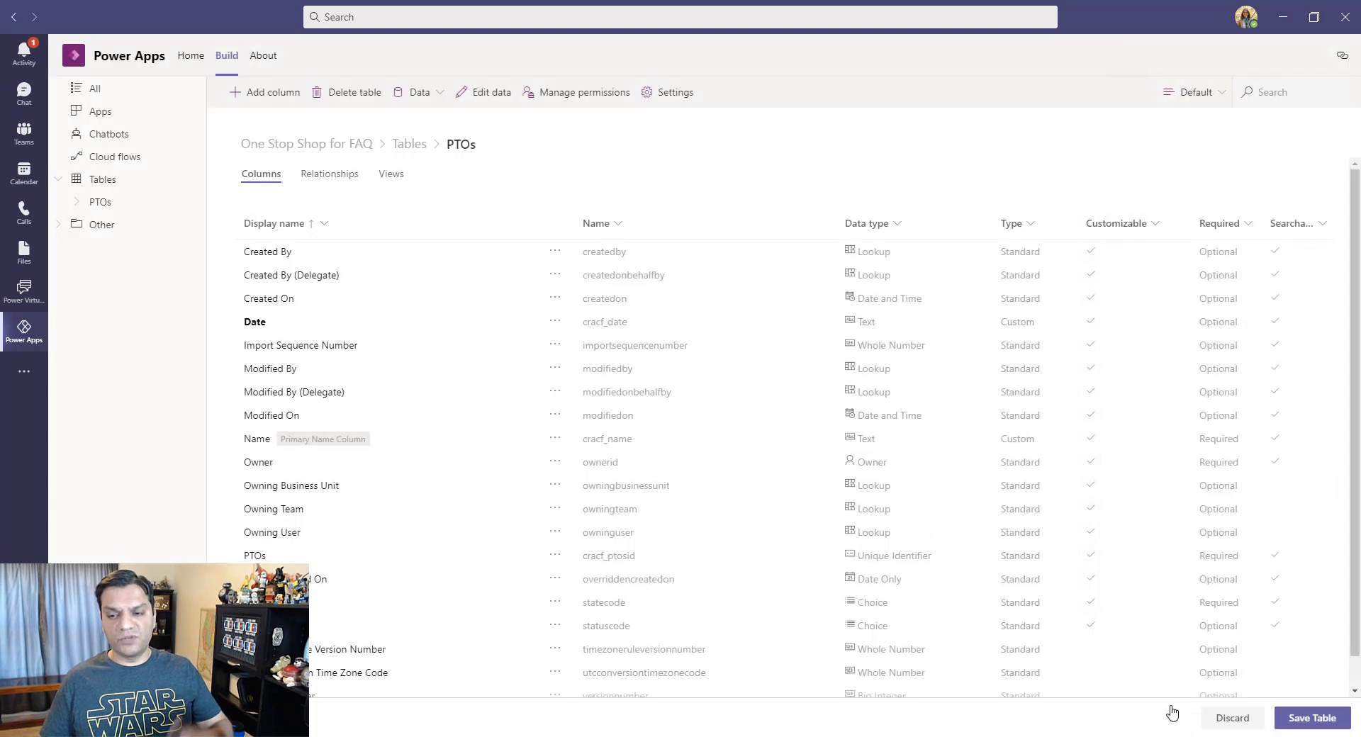
{"action": "left_click", "coordinate": [1296, 712]}
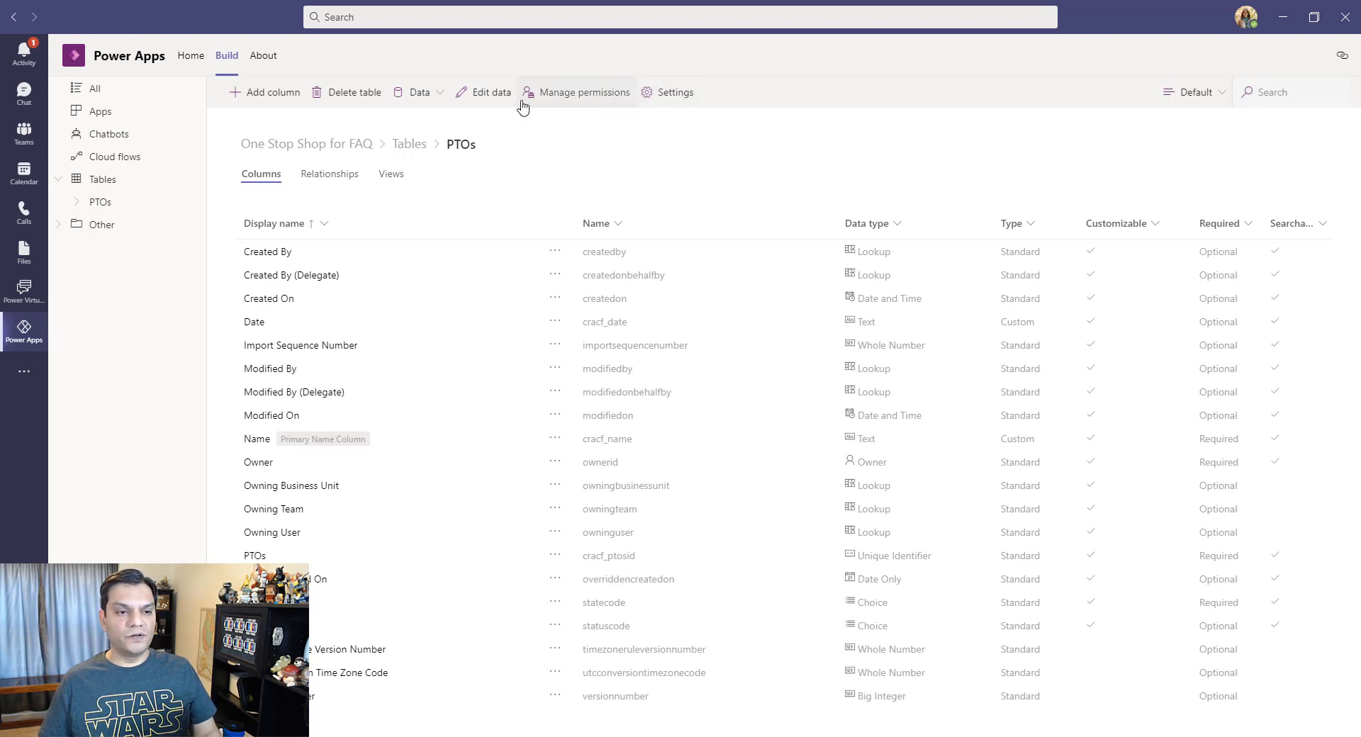
- Open the PTOs table's data for editing and add the row "New Year" with the date "Fri, Jan 1, 2021"
{"action": "left_click", "coordinate": [496, 96]}
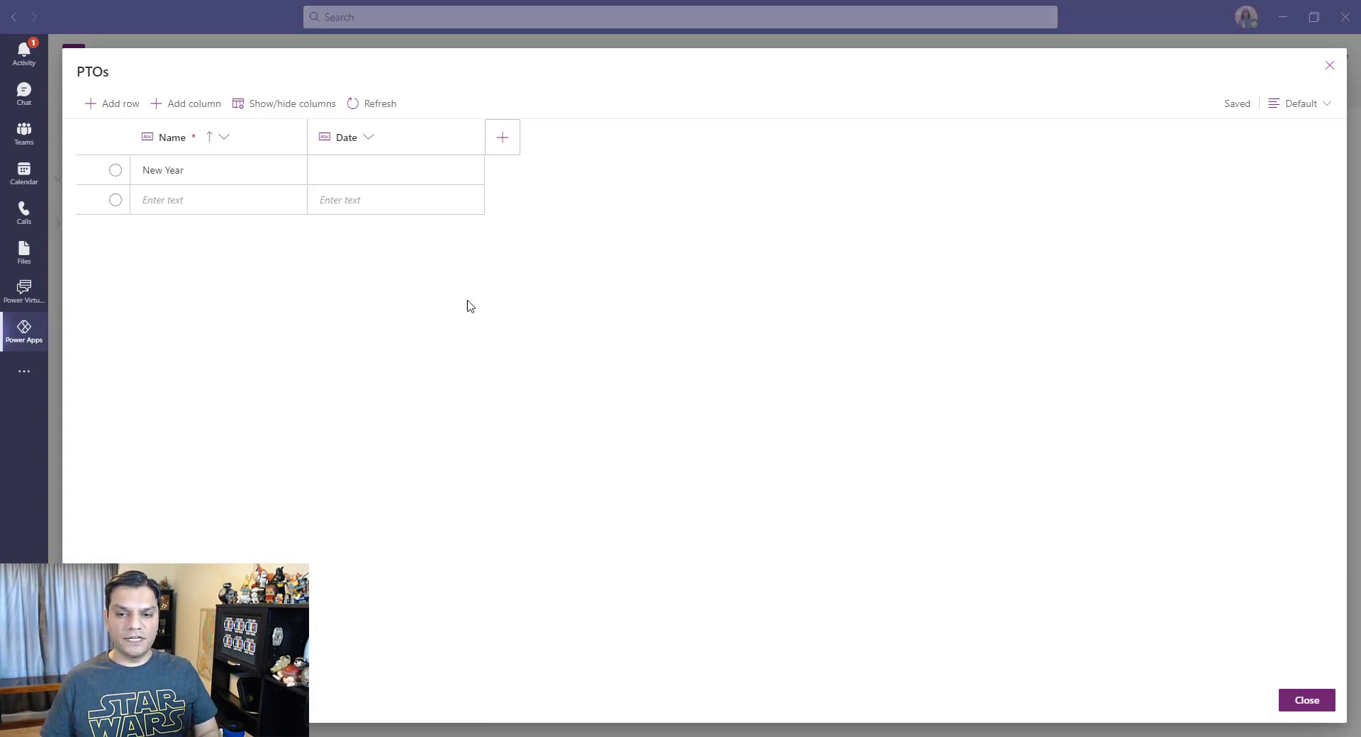
{"action": "left_click", "coordinate": [378, 173]}
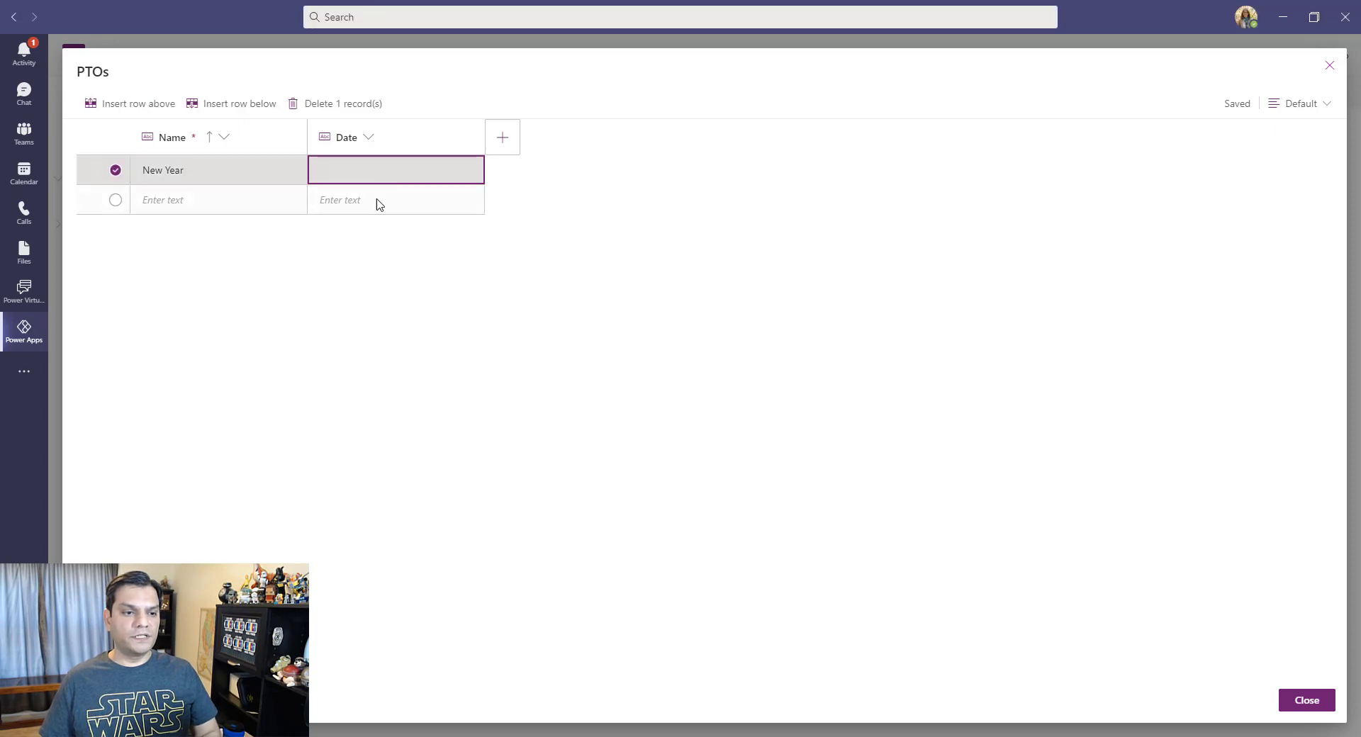
{"action": "left_click", "coordinate": [377, 201]}
{"action": "left_click", "coordinate": [377, 177]}
{"action": "type", "text": "Fri, Jan 1, 2021"}
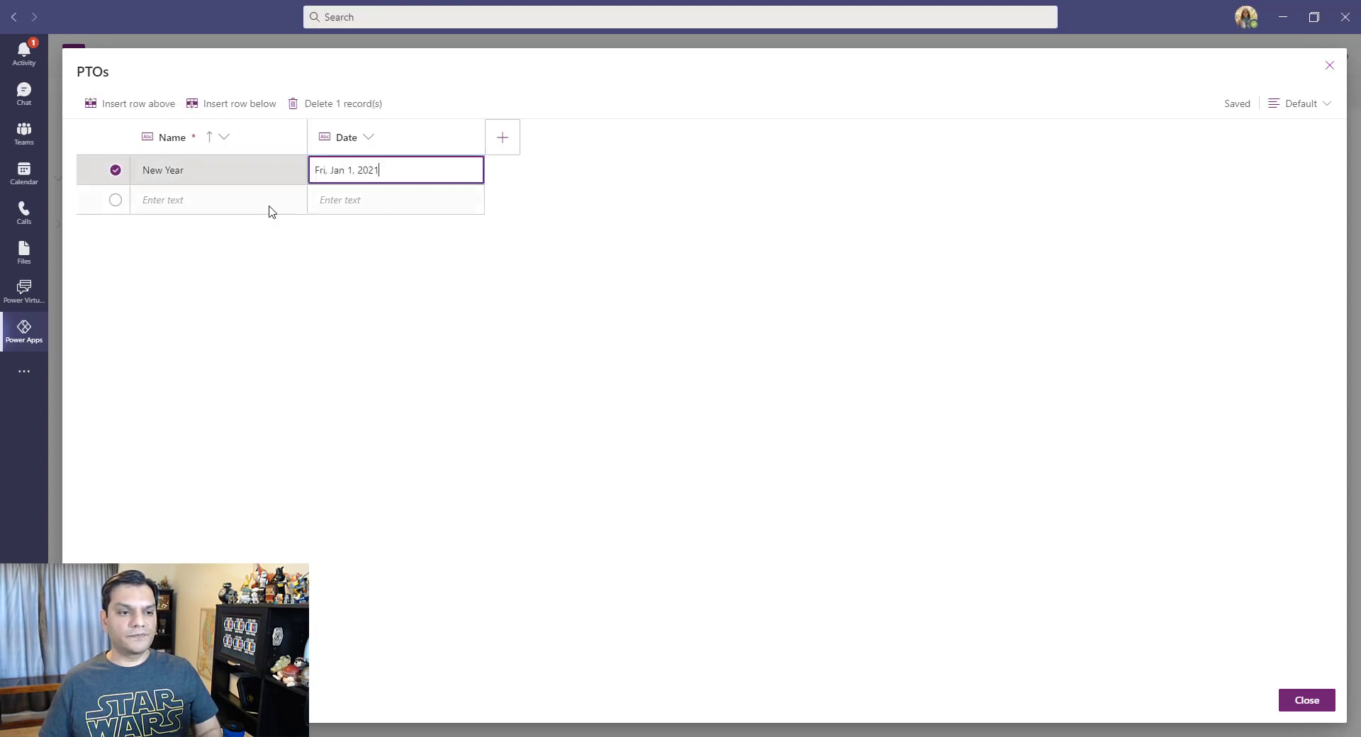
- Add a second holiday row named "Martin Luther King Jr" with the date "Mon, Jan 18, 2021"
{"action": "left_click", "coordinate": [215, 204]}
{"action": "left_click", "coordinate": [216, 205]}
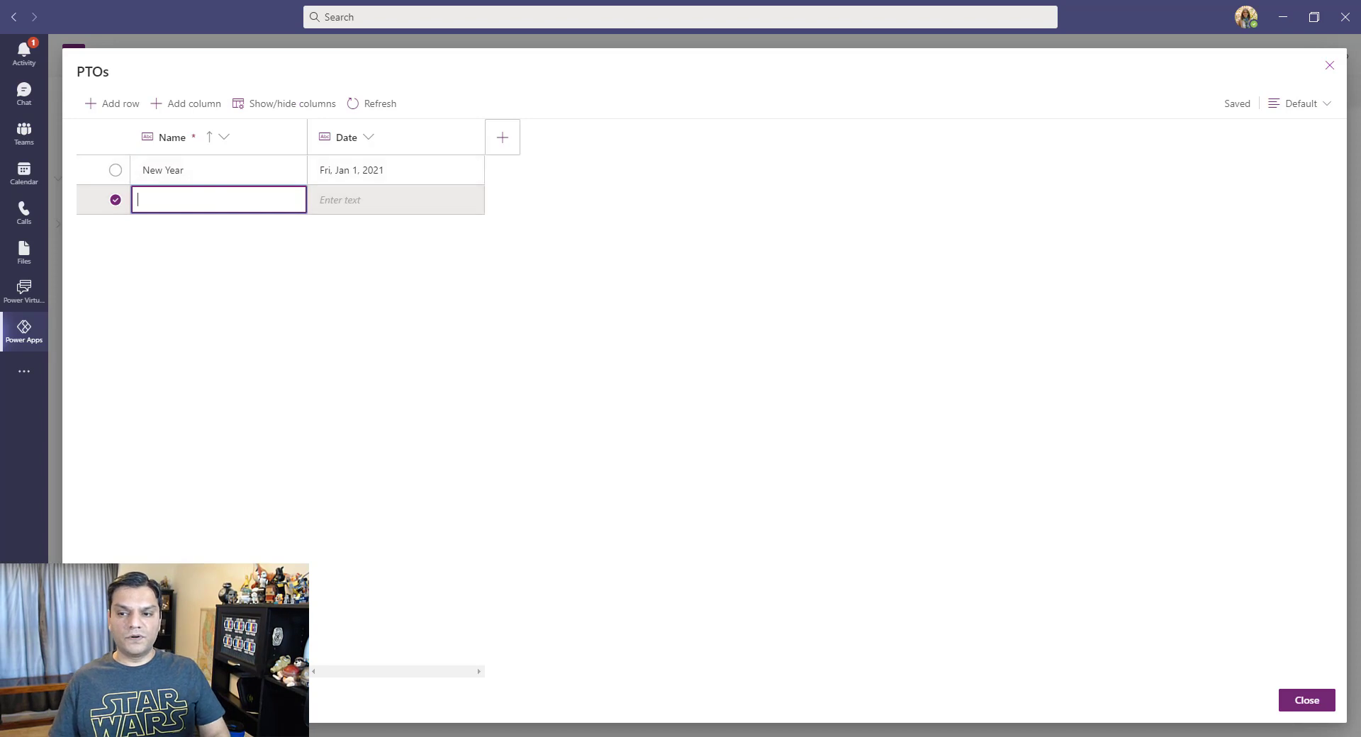
{"action": "key", "text": "alt+Tab"}
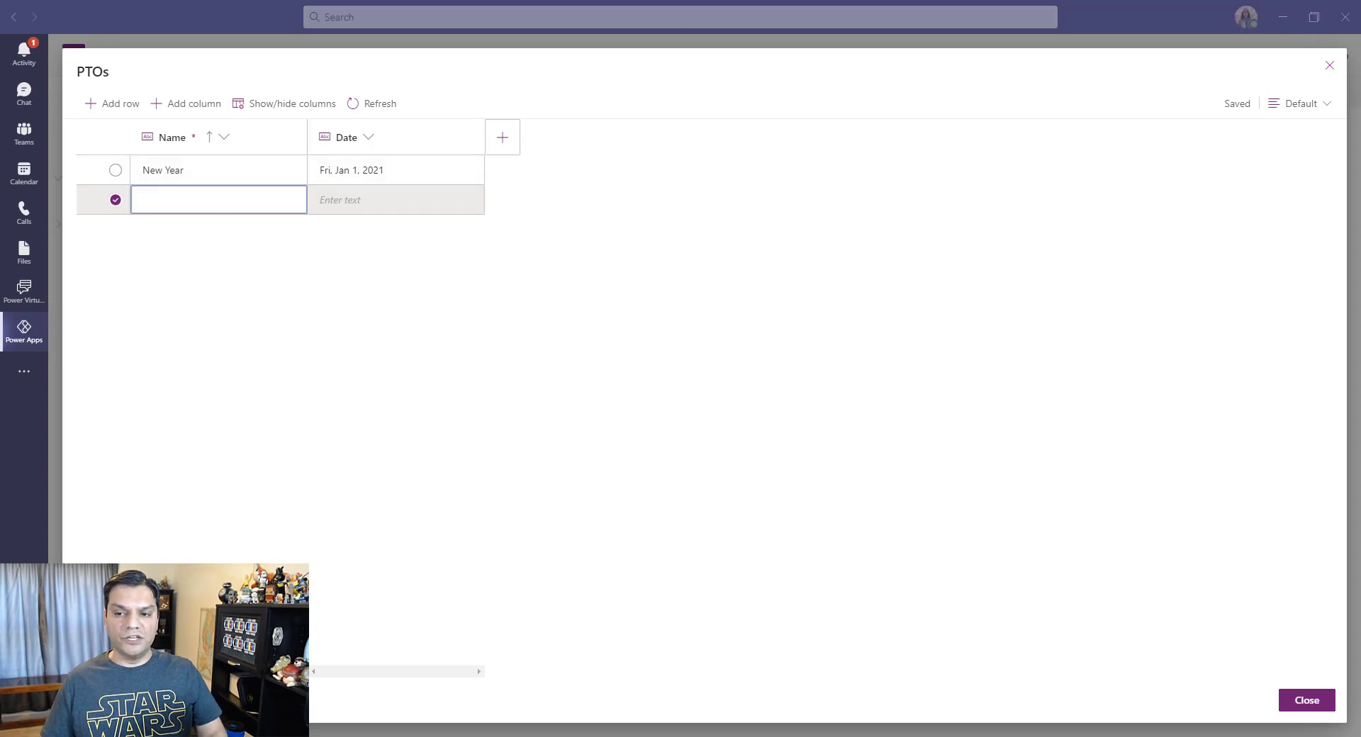
{"action": "left_click", "coordinate": [185, 202]}
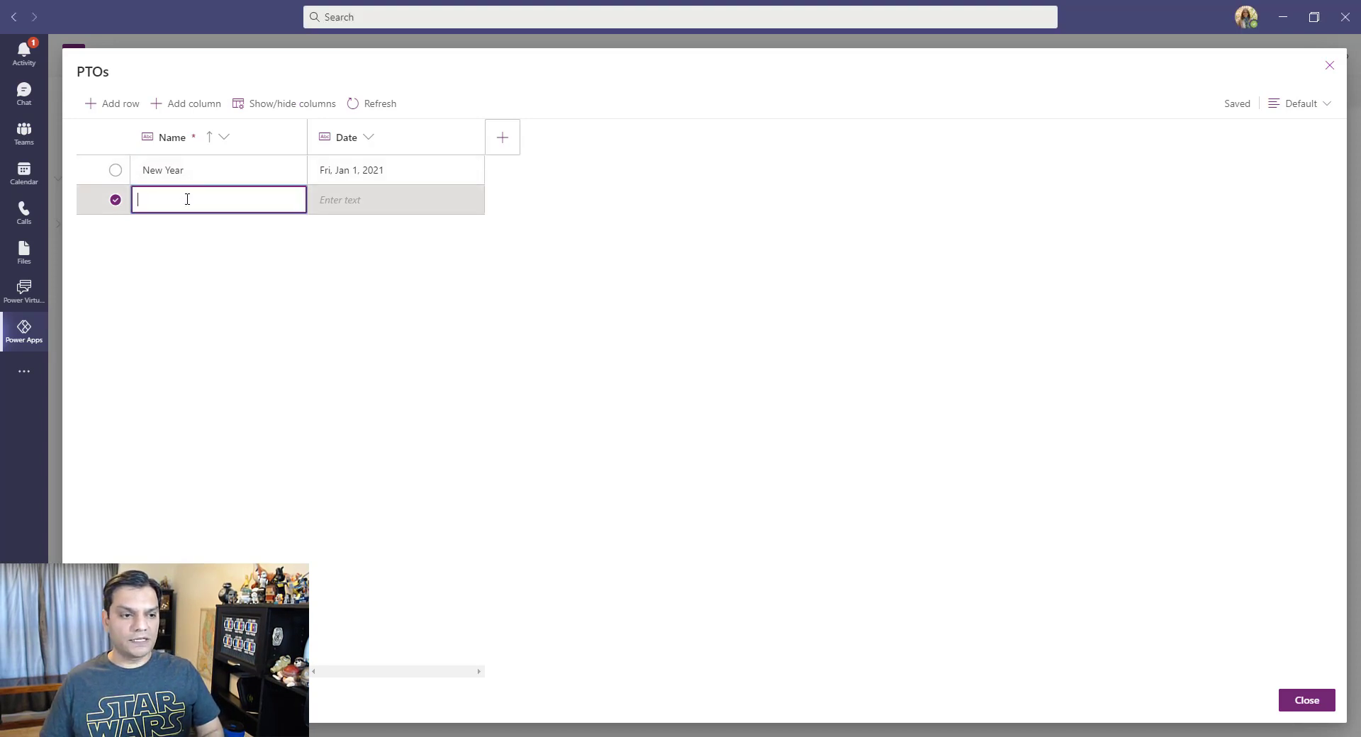
{"action": "type", "text": "Martin Luther King Jr"}
{"action": "key", "text": "alt+Tab"}
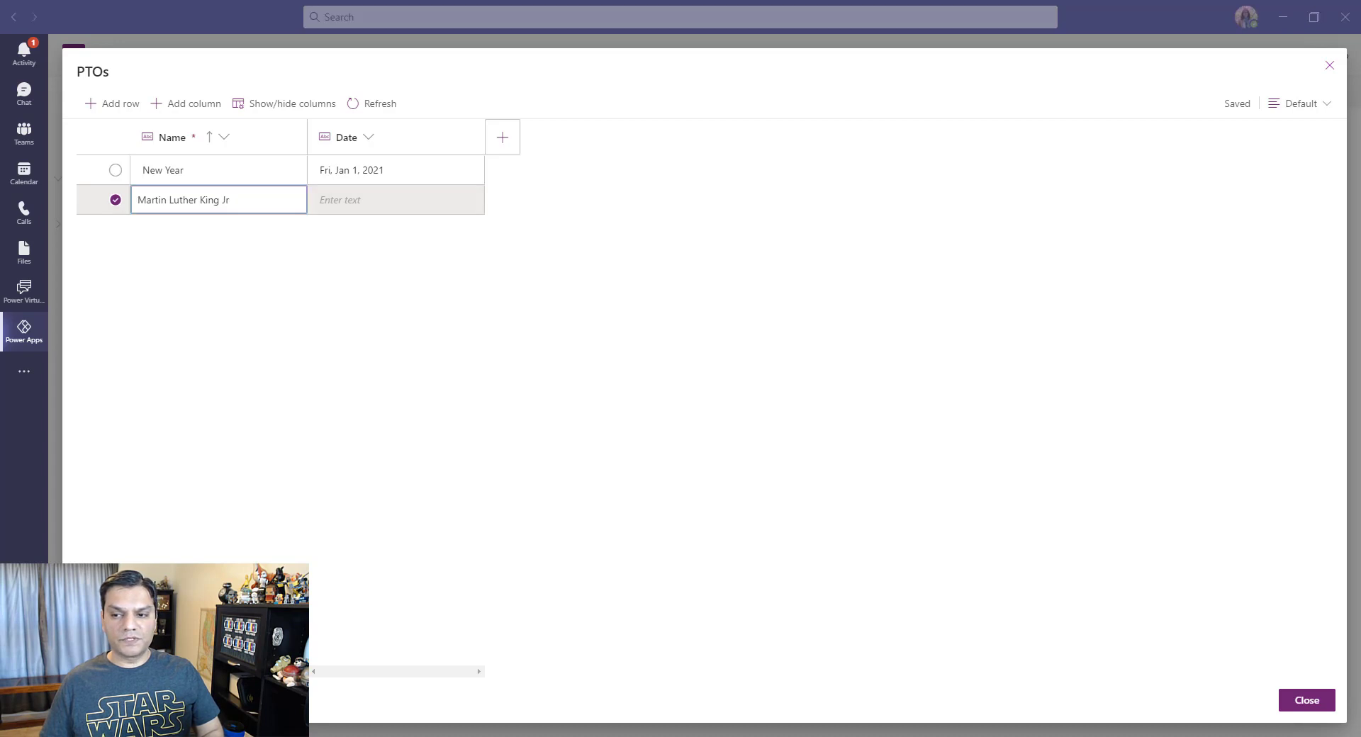
{"action": "left_click", "coordinate": [380, 212]}
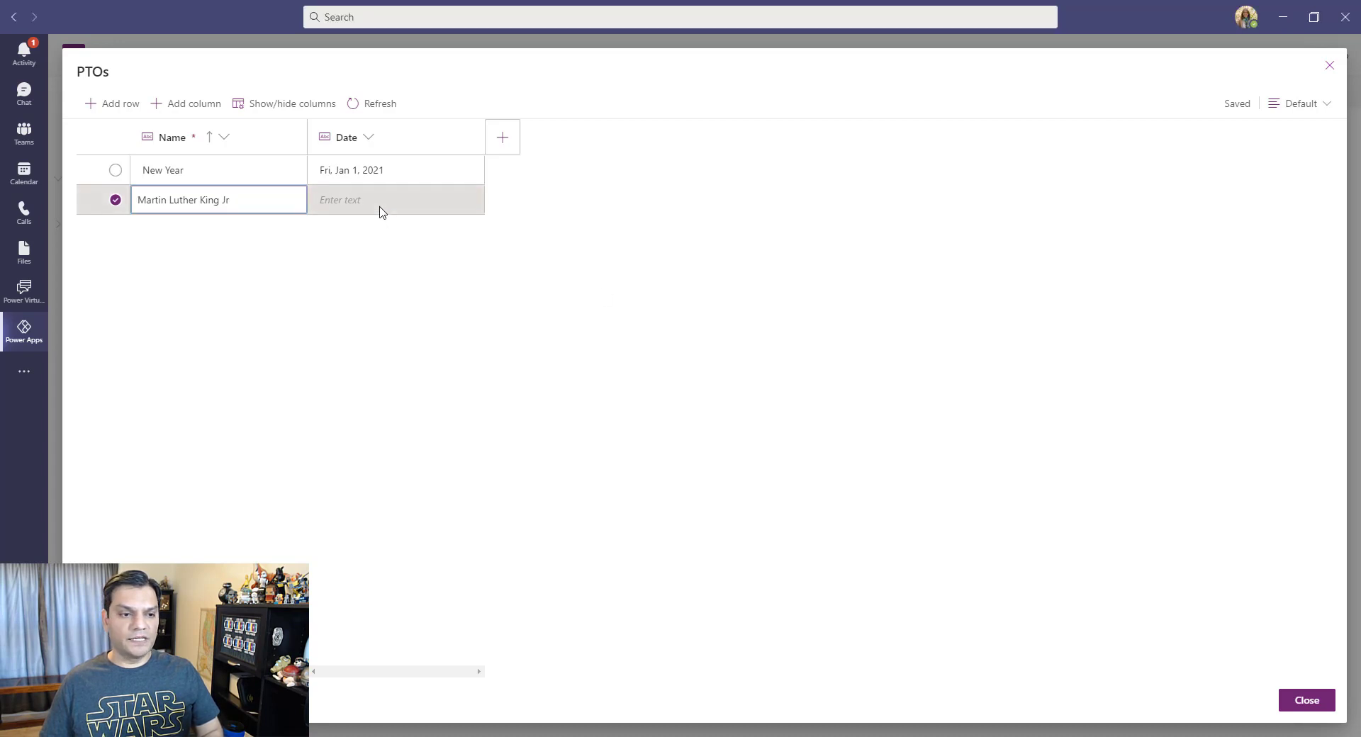
{"action": "left_click", "coordinate": [368, 201]}
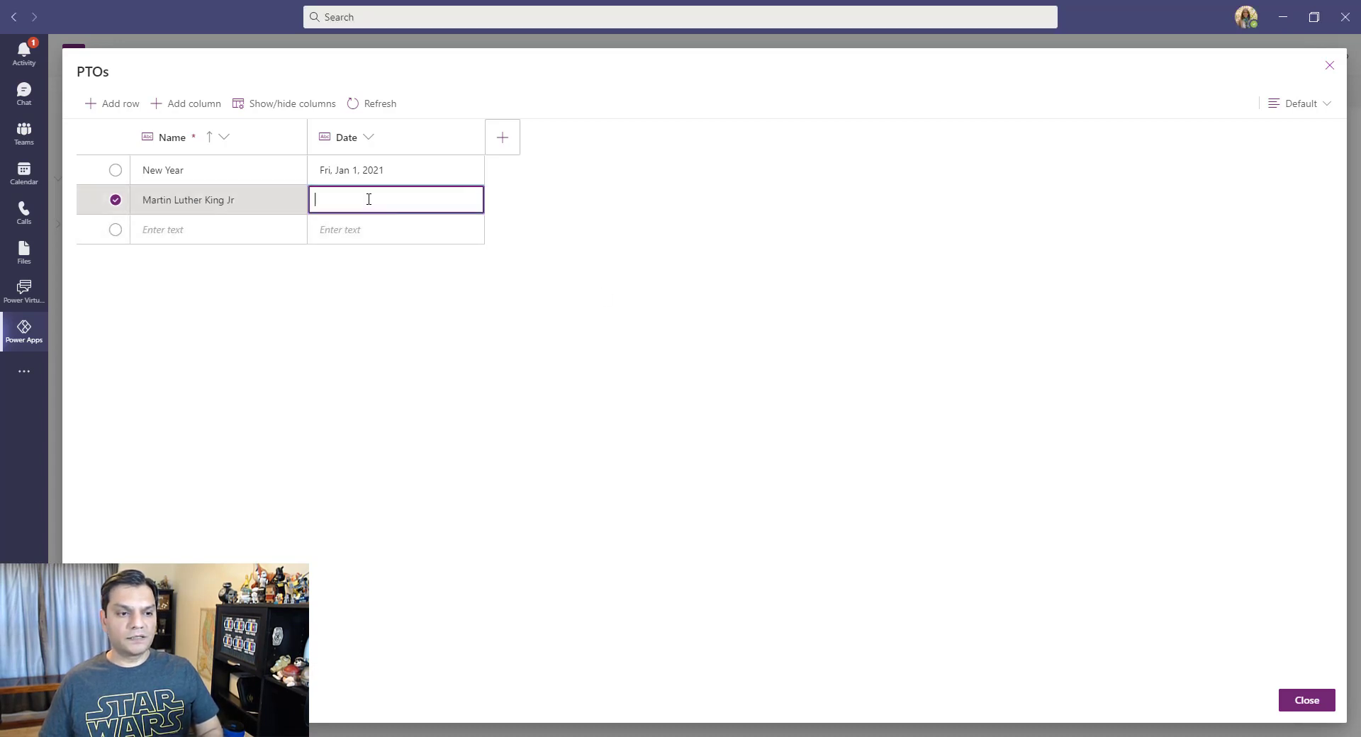
{"action": "type", "text": "Mon, Jan 18, 2021"}
- Add a third holiday row to the PTOs table and set its name to "Memorial Day"
{"action": "left_click", "coordinate": [278, 228]}
{"action": "left_click", "coordinate": [276, 228]}
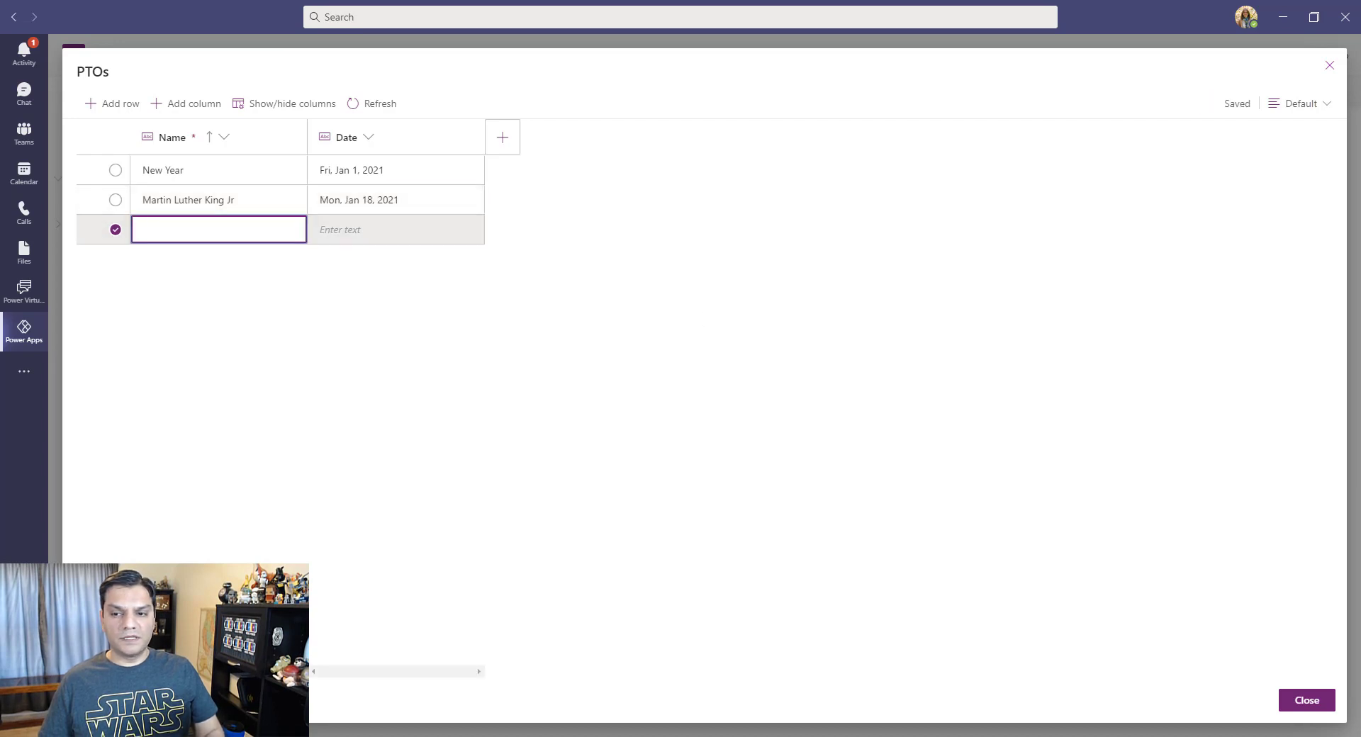
{"action": "key", "text": "alt+Tab"}
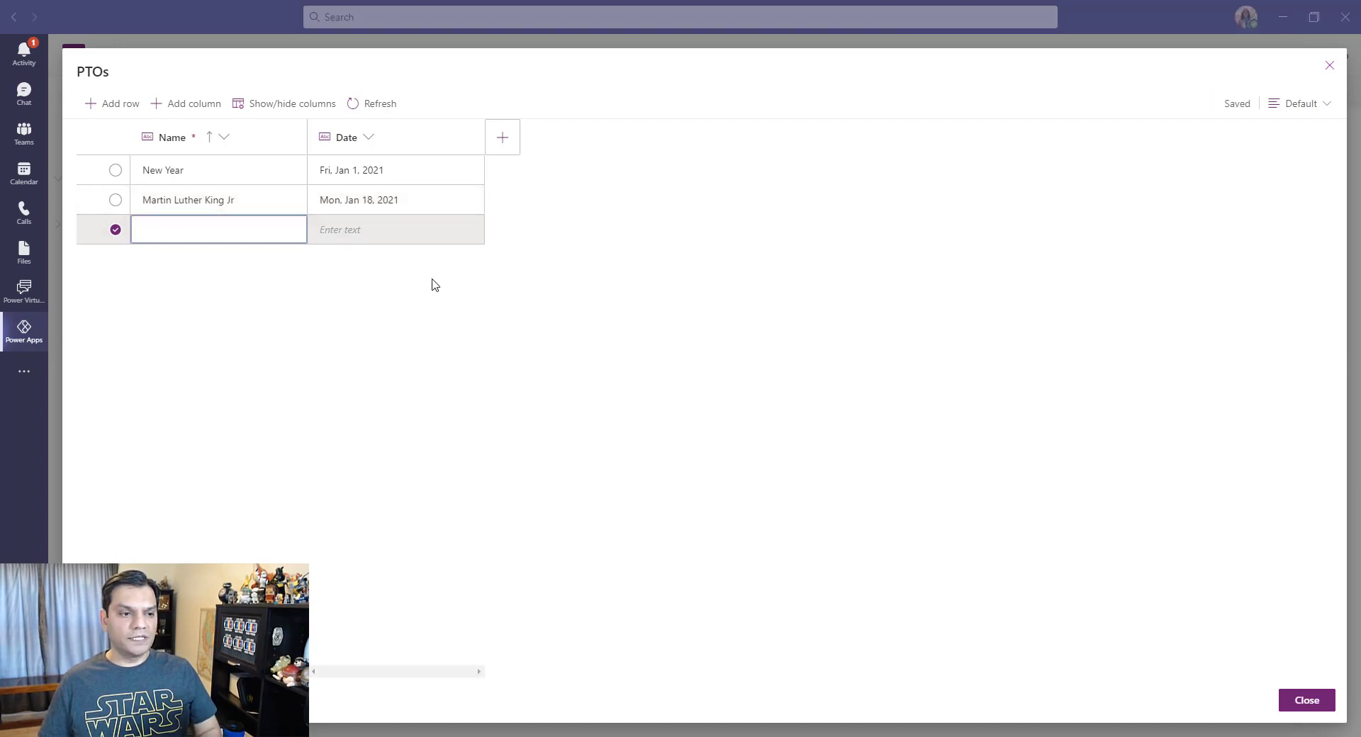
{"action": "left_click", "coordinate": [166, 226]}
{"action": "type", "text": "Memorial Day\tMon, May 31, 2021"}
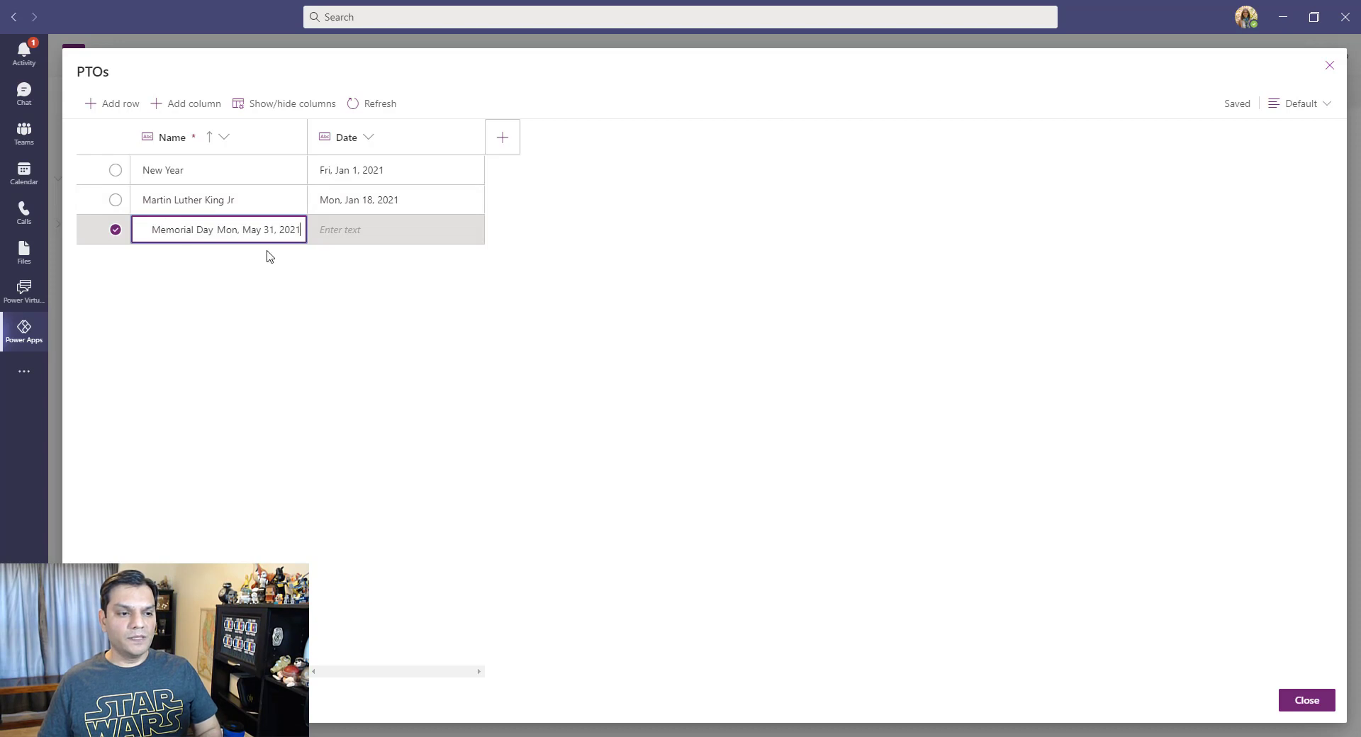
{"action": "key", "text": "BackSpace"}
{"action": "key", "text": "BackSpace"}
{"action": "key", "text": "BackSpace"}
{"action": "key", "text": "BackSpace"}
{"action": "key", "text": "BackSpace"}
{"action": "key", "text": "BackSpace"}
{"action": "key", "text": "BackSpace"}
{"action": "key", "text": "BackSpace"}
{"action": "key", "text": "BackSpace"}
{"action": "key", "text": "BackSpace"}
{"action": "key", "text": "BackSpace"}
{"action": "key", "text": "BackSpace"}
{"action": "key", "text": "BackSpace"}
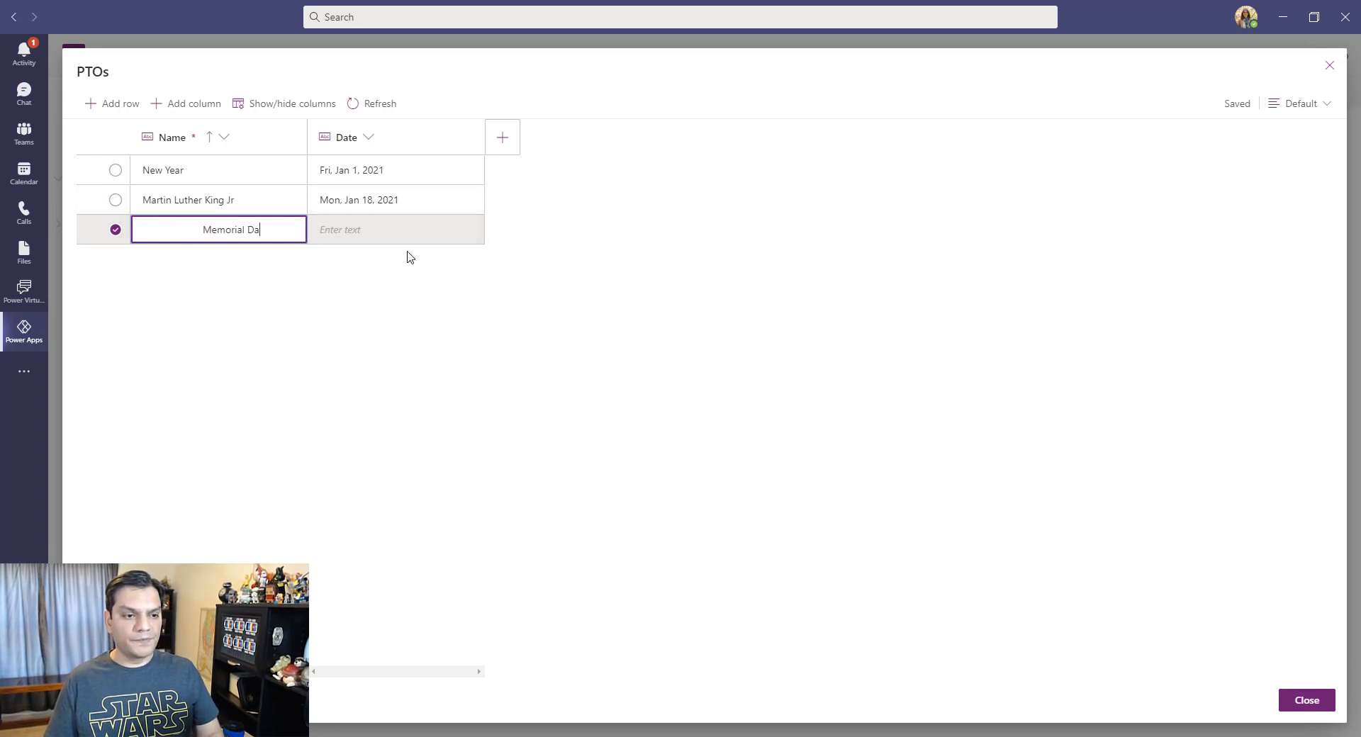
{"action": "type", "text": "y"}
{"action": "key", "text": "Tab"}
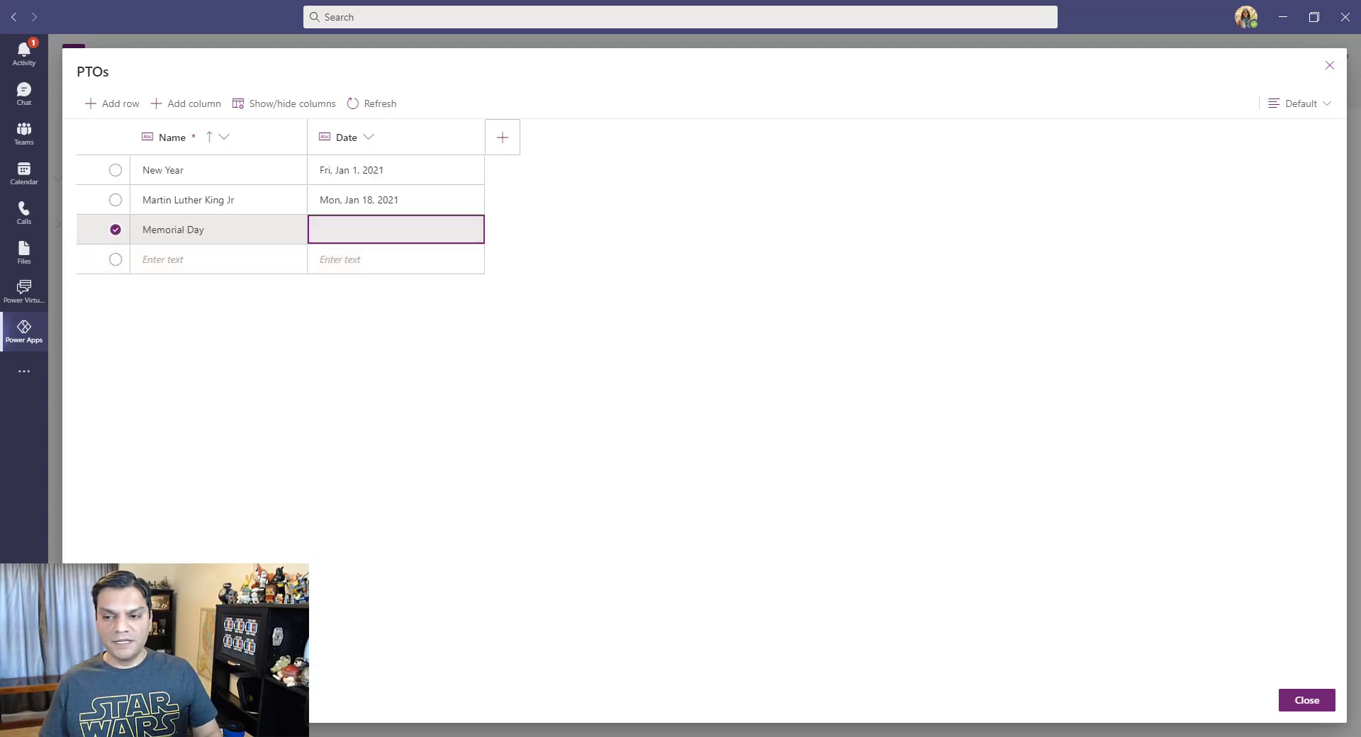
- Set the Memorial Day row's date to "Mon, May 31, 2021"
{"action": "key", "text": "ctrl+v"}
{"action": "key", "text": "alt+Tab"}
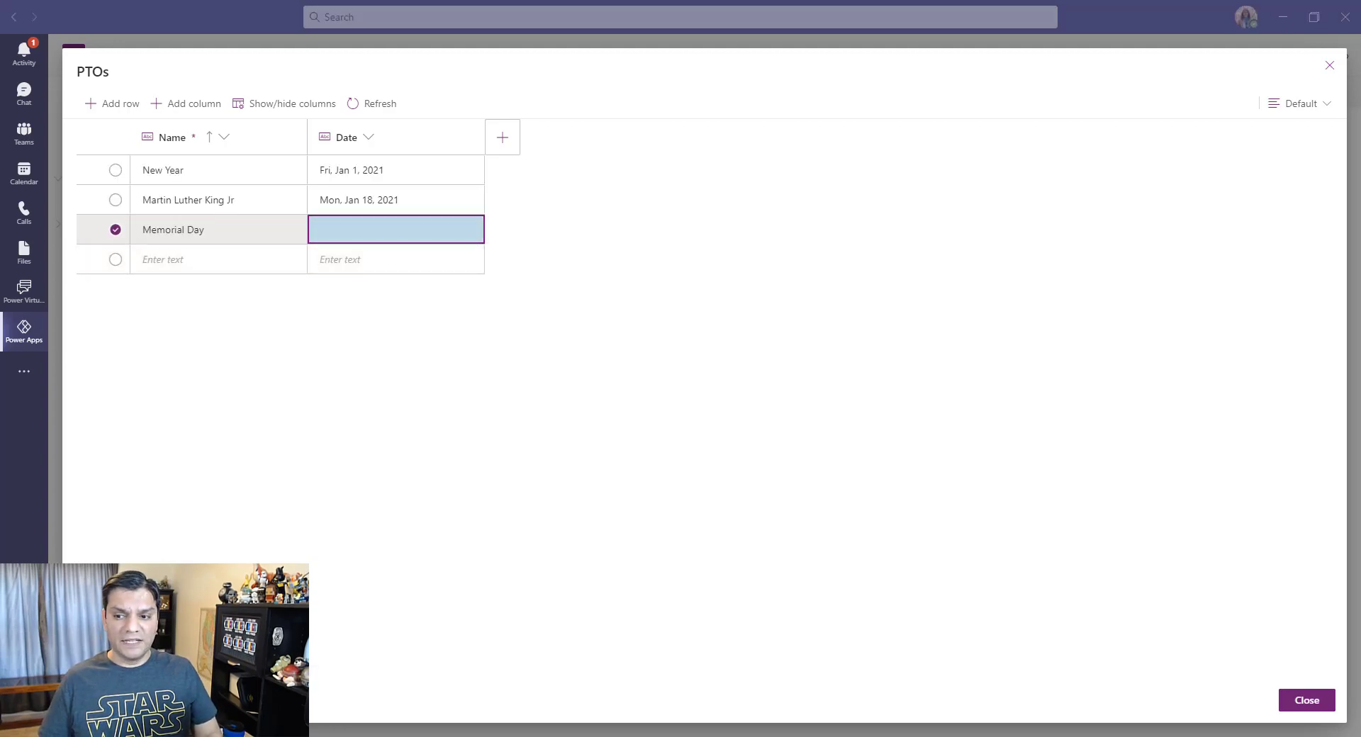
{"action": "left_click", "coordinate": [377, 232]}
{"action": "type", "text": "Mon, May 31, 2021"}
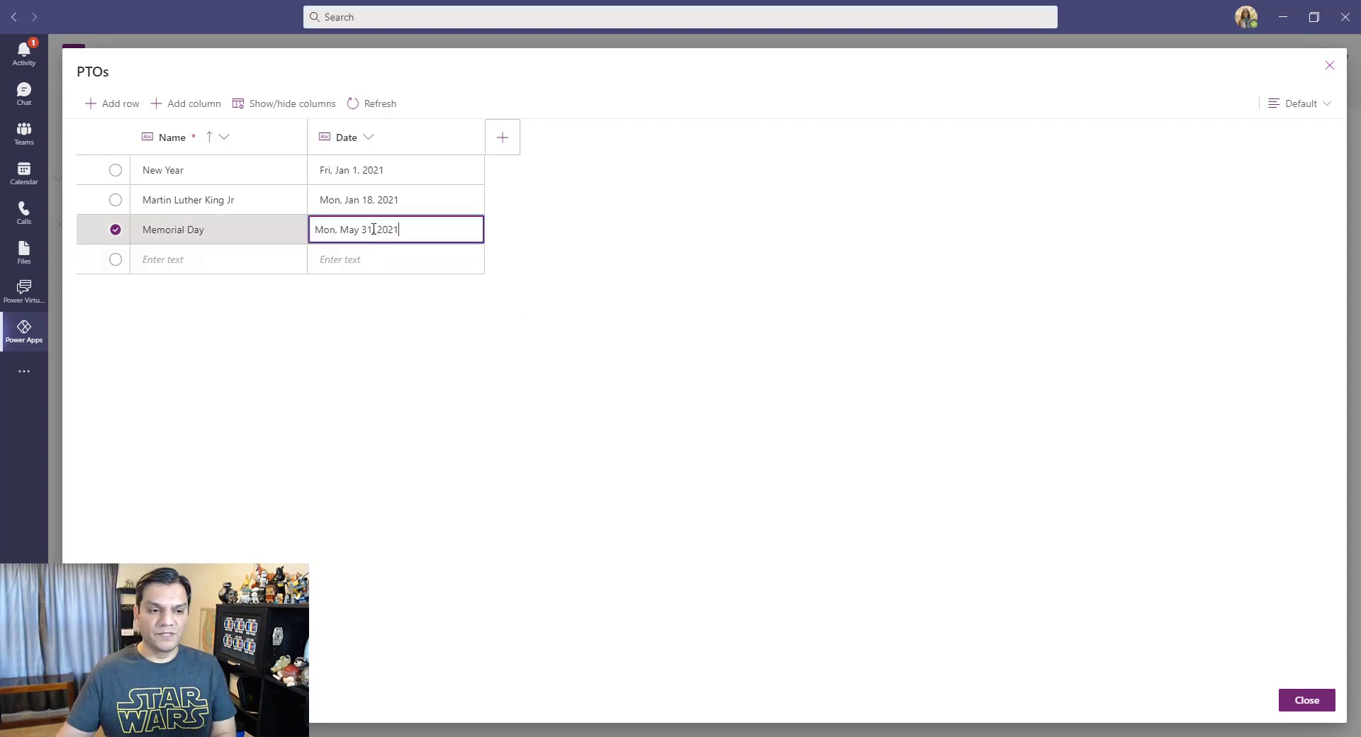
- Add a fourth holiday row named "Independence Day" with the date "Mon, Jul 5, 2021" and close the data editor
{"action": "left_click", "coordinate": [250, 273]}
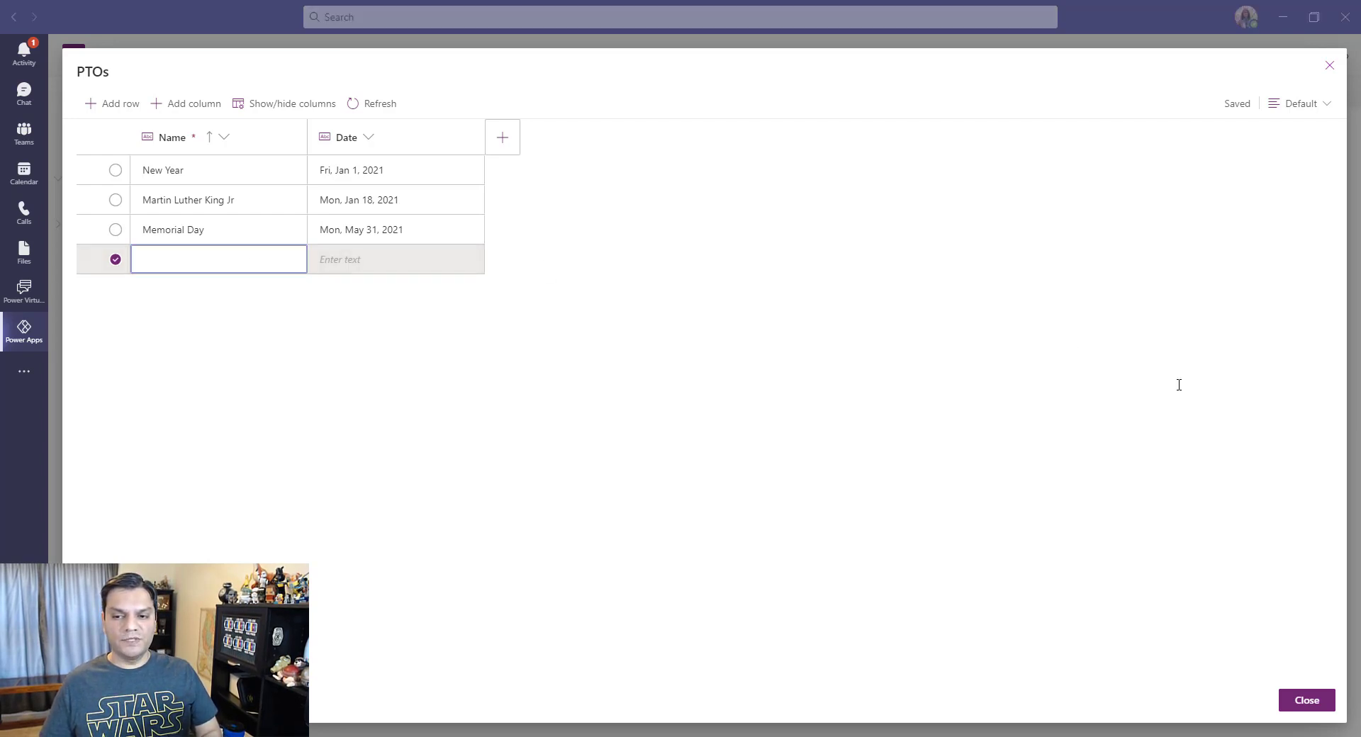
{"action": "left_click", "coordinate": [224, 255]}
{"action": "type", "text": "Independence Day"}
{"action": "left_click", "coordinate": [398, 261]}
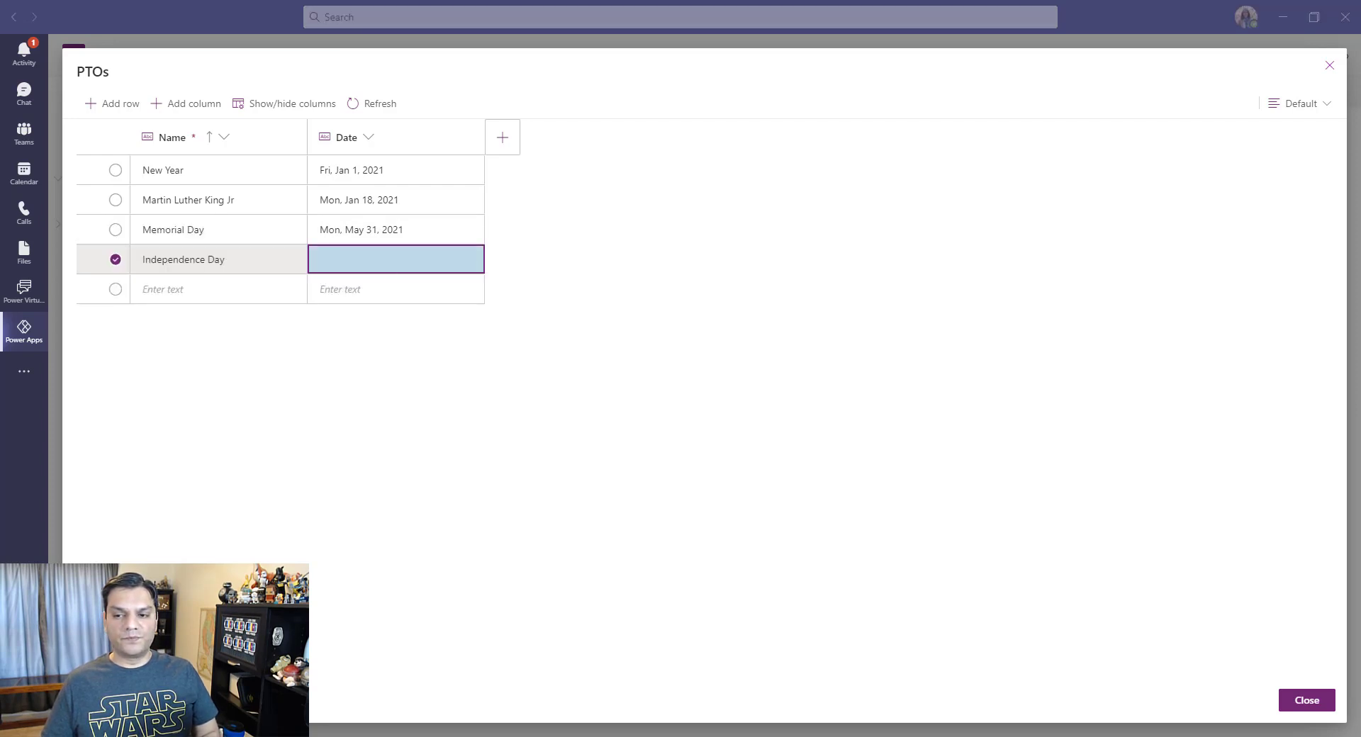
{"action": "left_click", "coordinate": [378, 268]}
{"action": "type", "text": "Mon, Jul 5, 2021"}
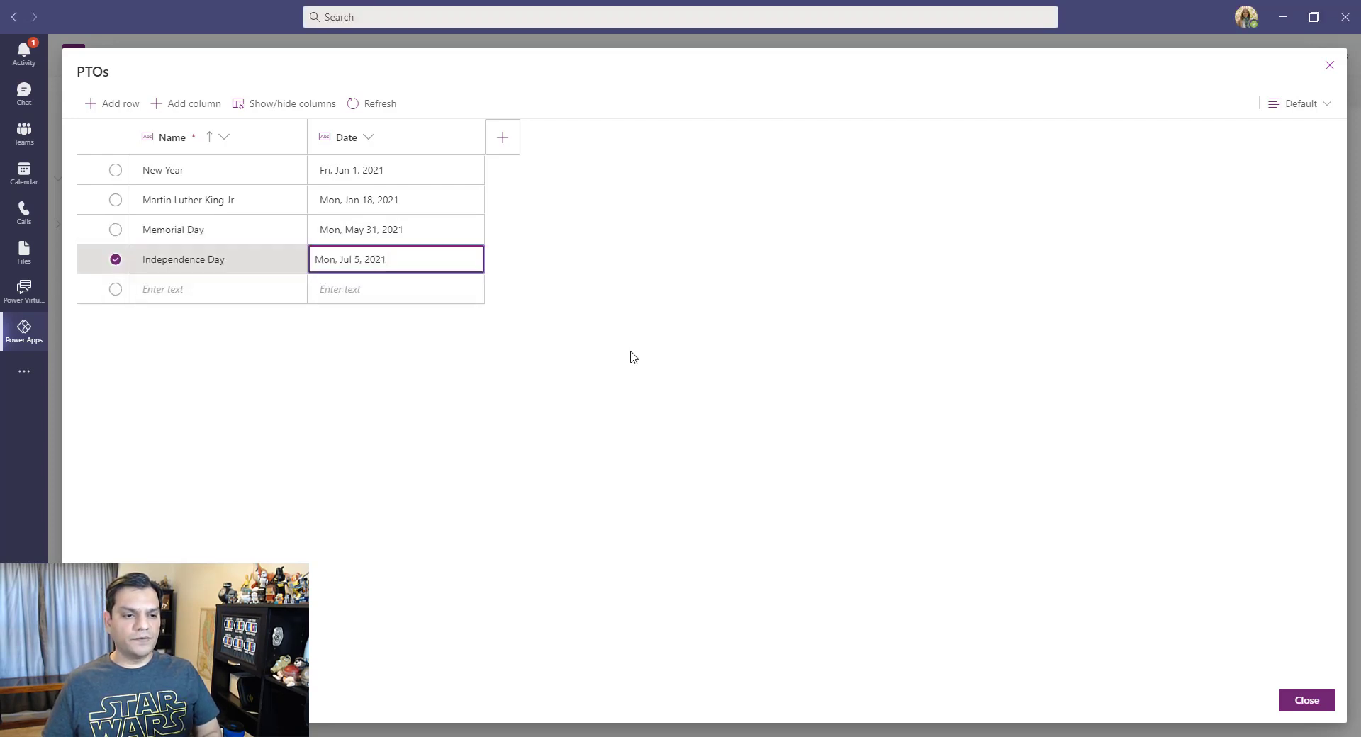
{"action": "left_click", "coordinate": [1312, 696]}
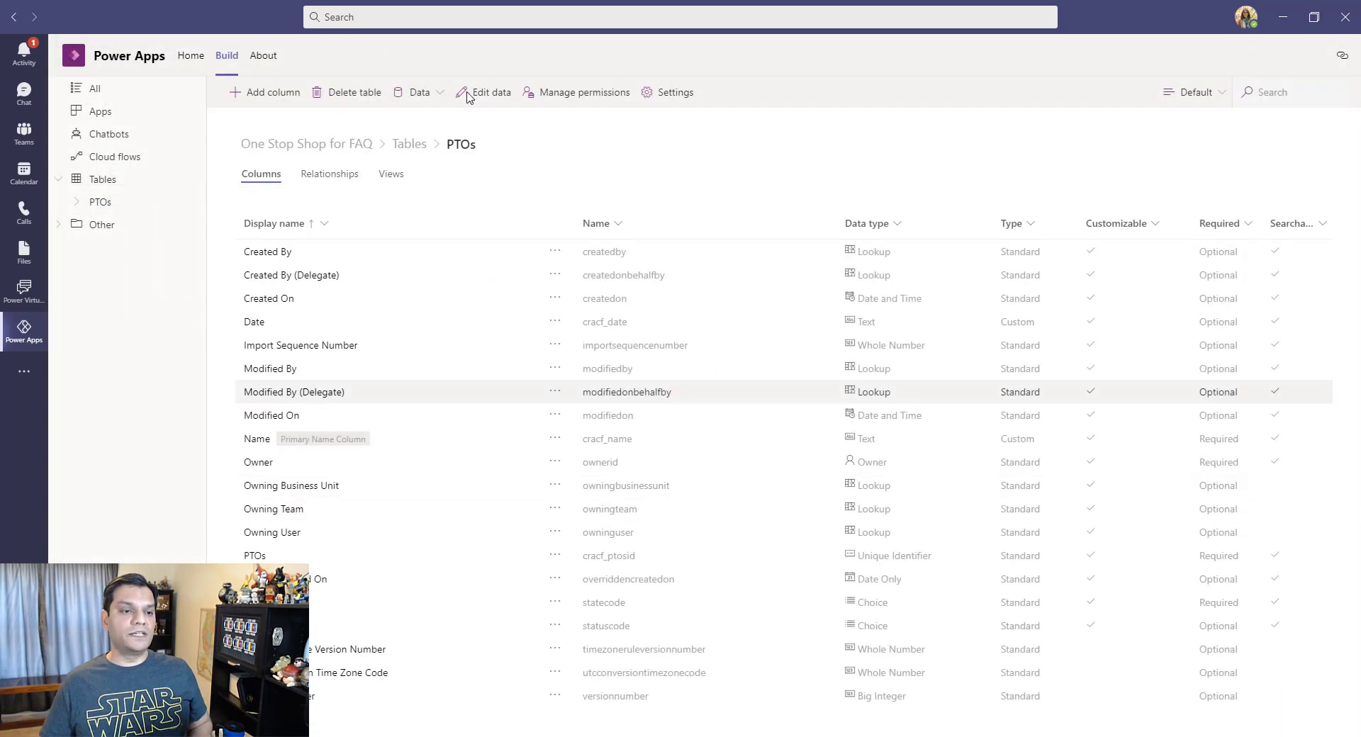
- Leave the PTOs table, switch to Power Virtual Agents and open the topics list of the One Stop Shop chatbot
{"action": "left_click", "coordinate": [409, 144]}
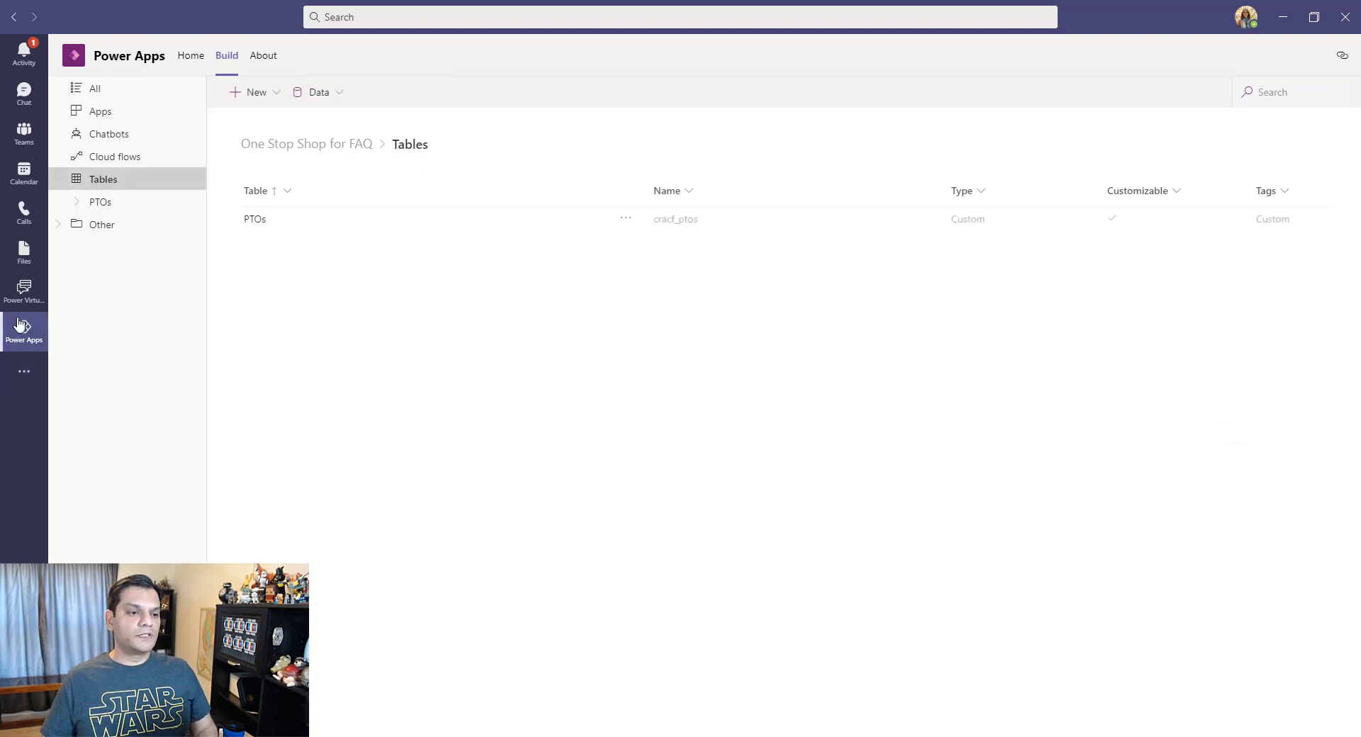
{"action": "left_click", "coordinate": [24, 291]}
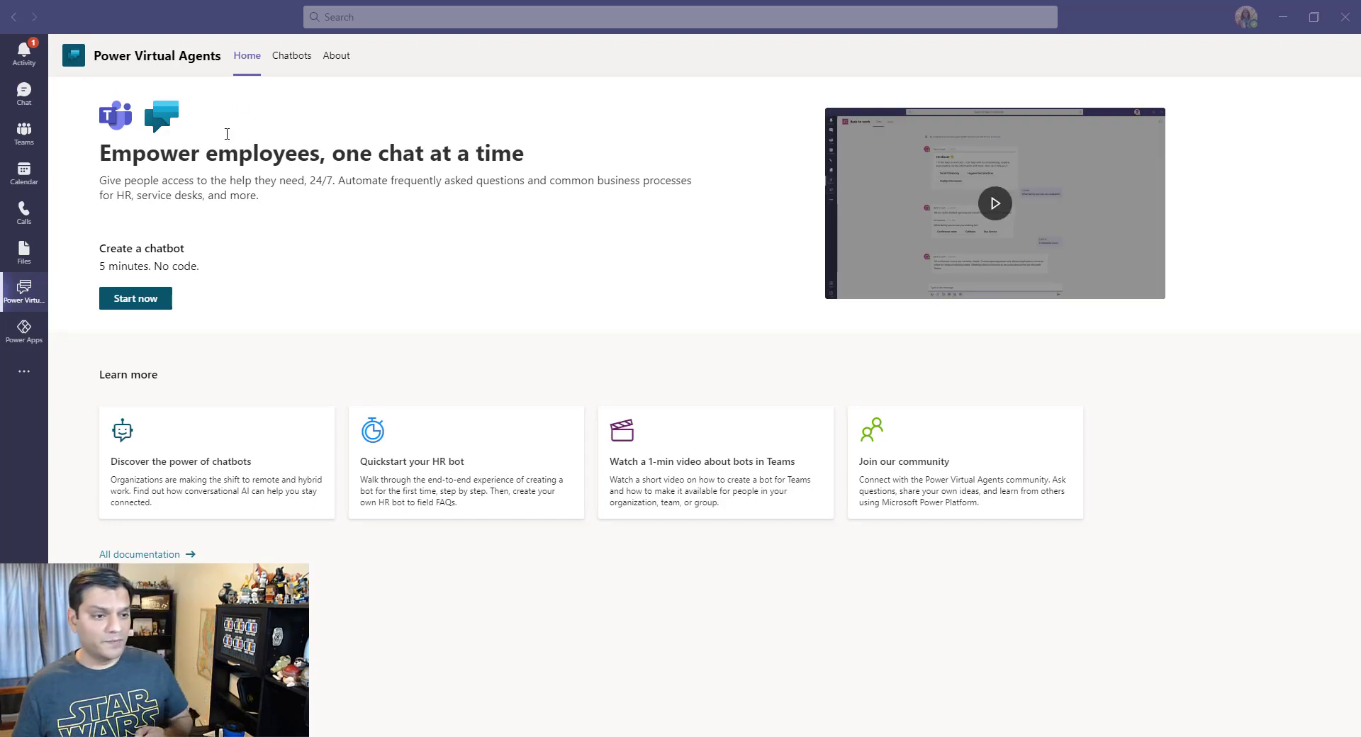
{"action": "left_click", "coordinate": [287, 57]}
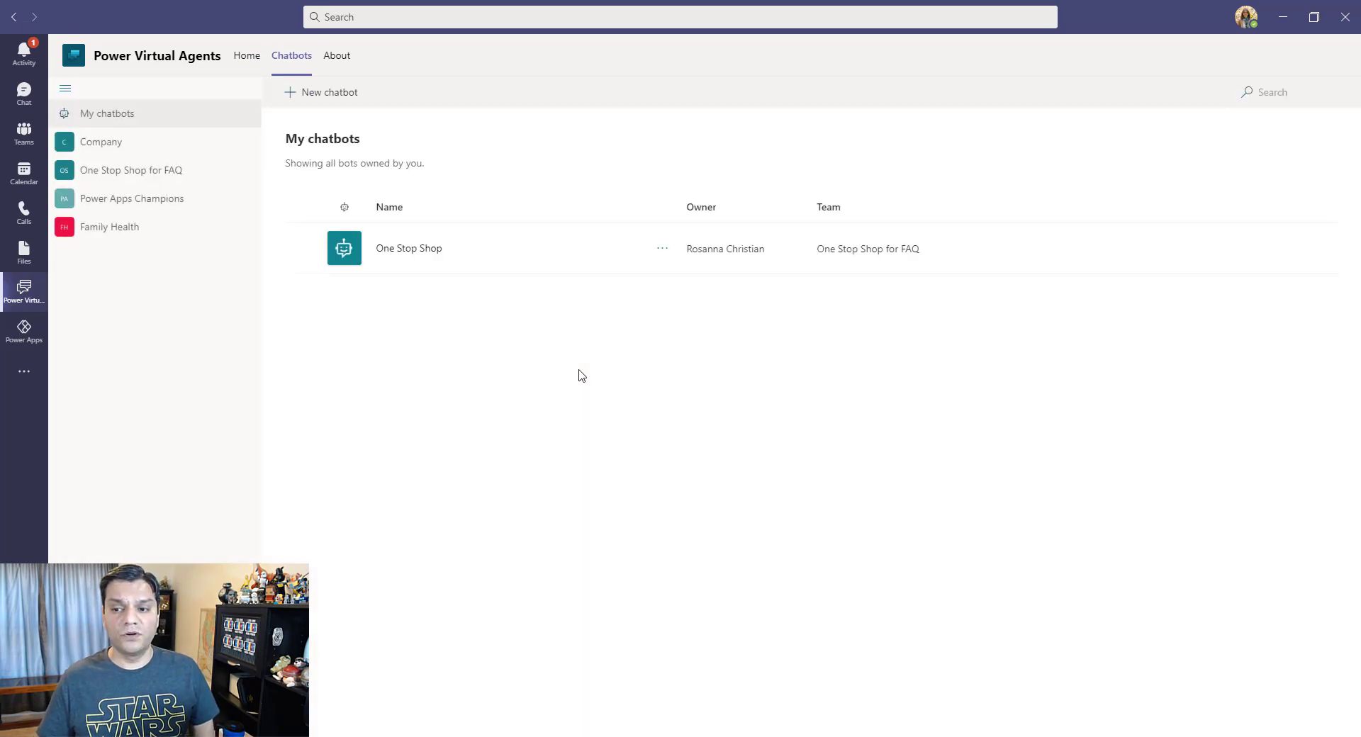
{"action": "left_click", "coordinate": [409, 249]}
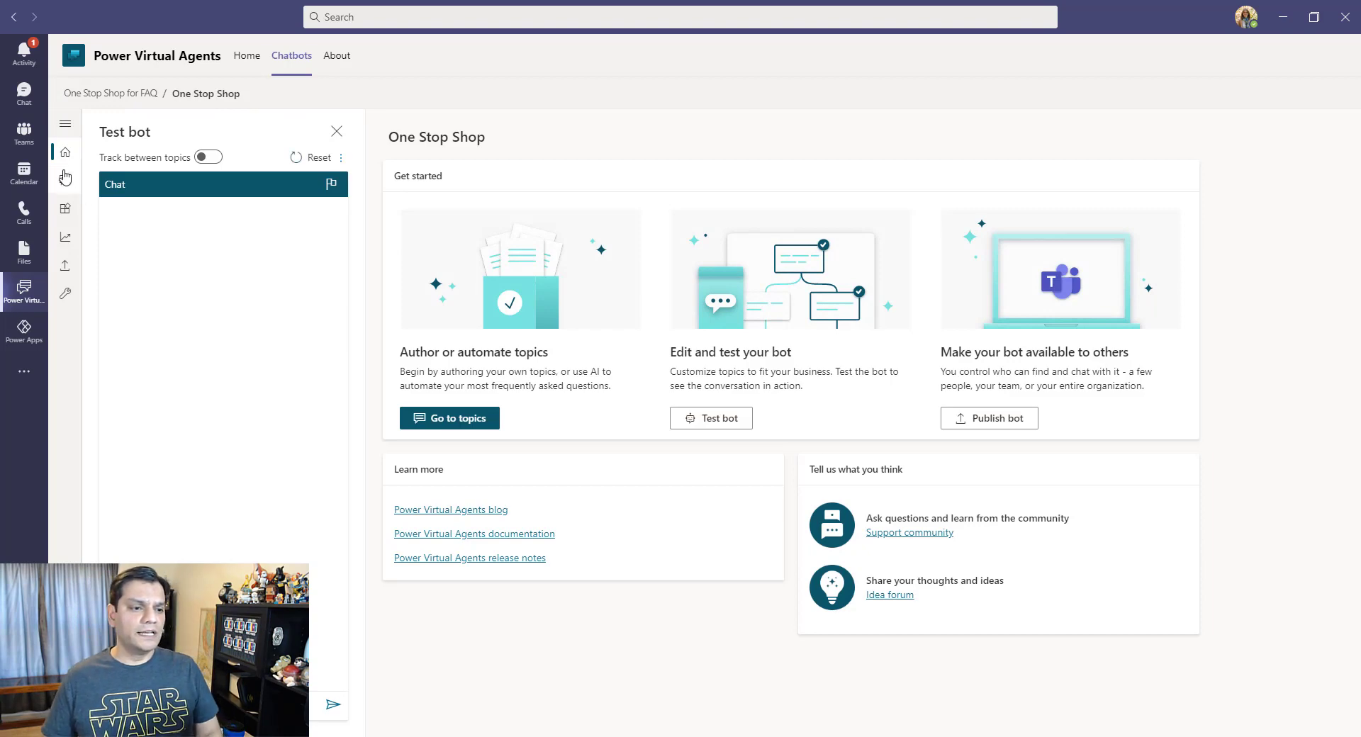
{"action": "left_click", "coordinate": [71, 133]}
{"action": "left_click", "coordinate": [117, 182]}
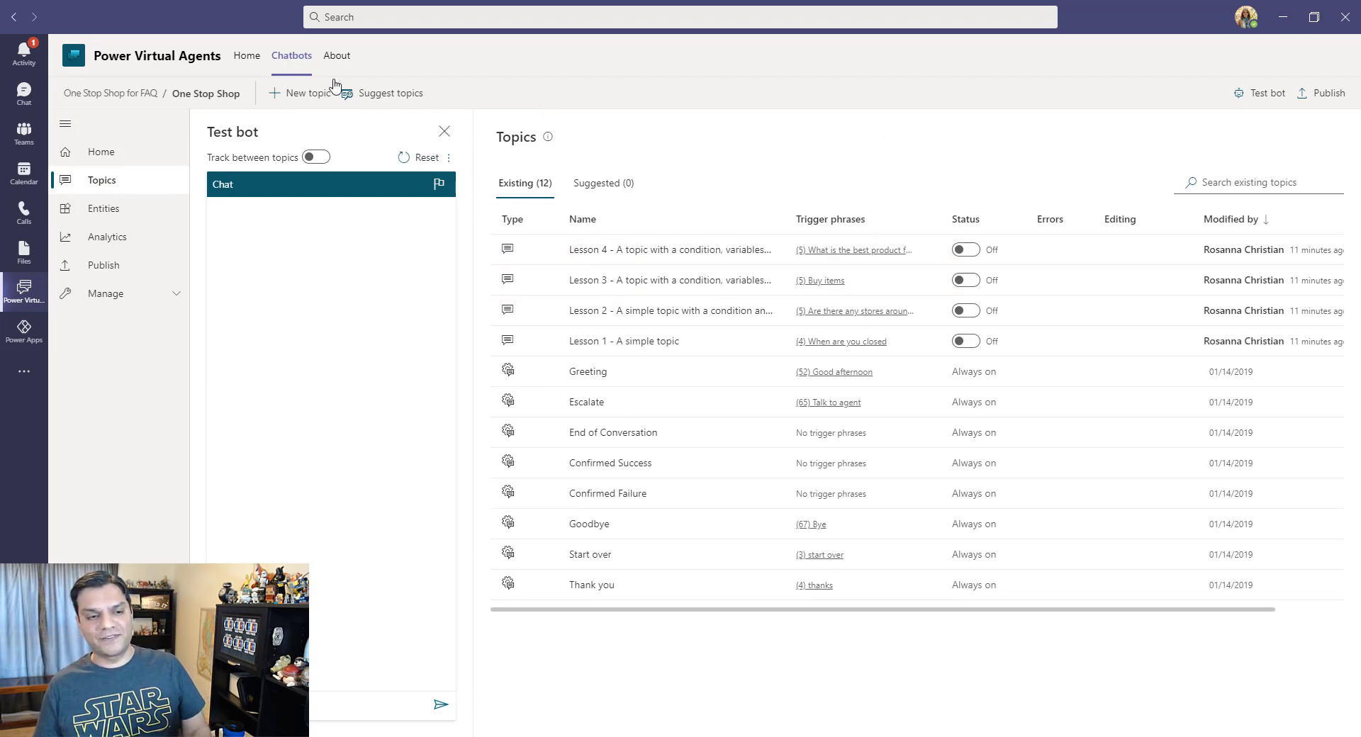
- Create a new topic in the One Stop Shop chatbot and name it "General Information"
{"action": "left_click", "coordinate": [291, 113]}
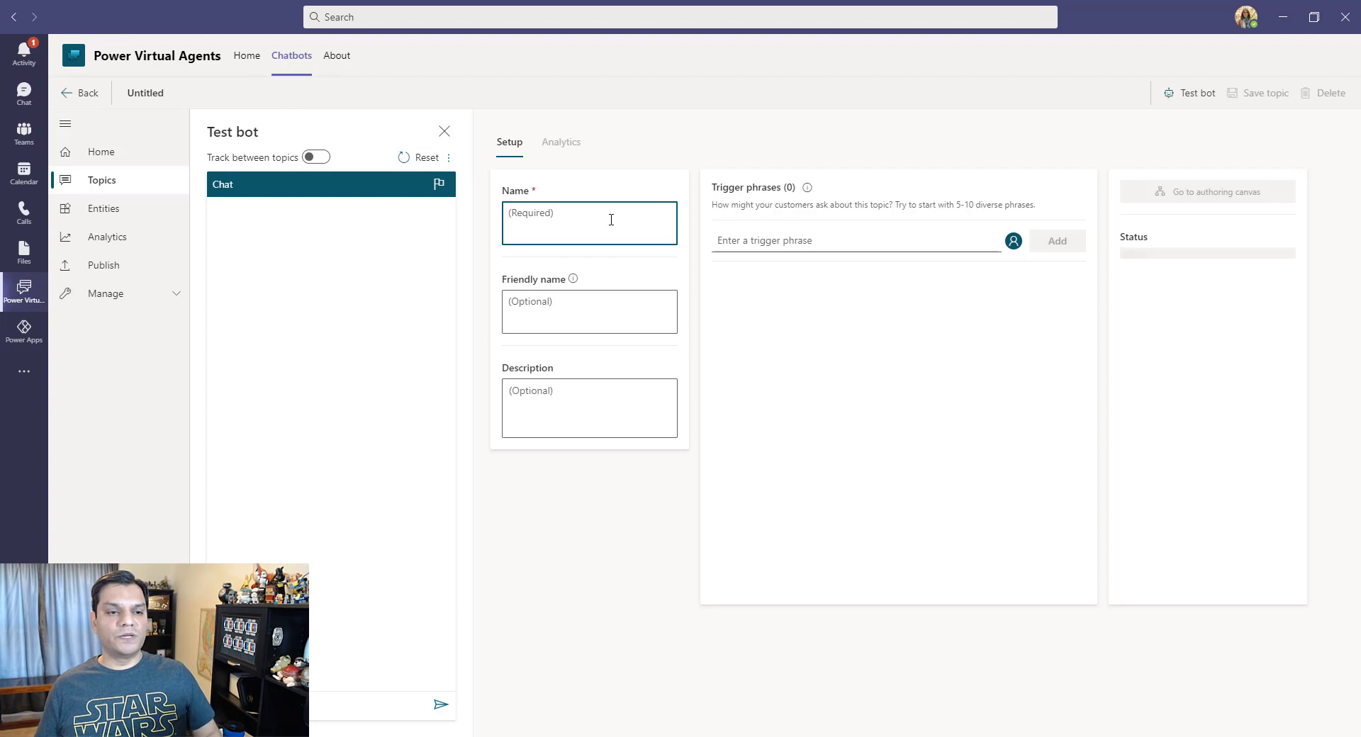
{"action": "type", "text": "G"}
{"action": "type", "text": "ene"}
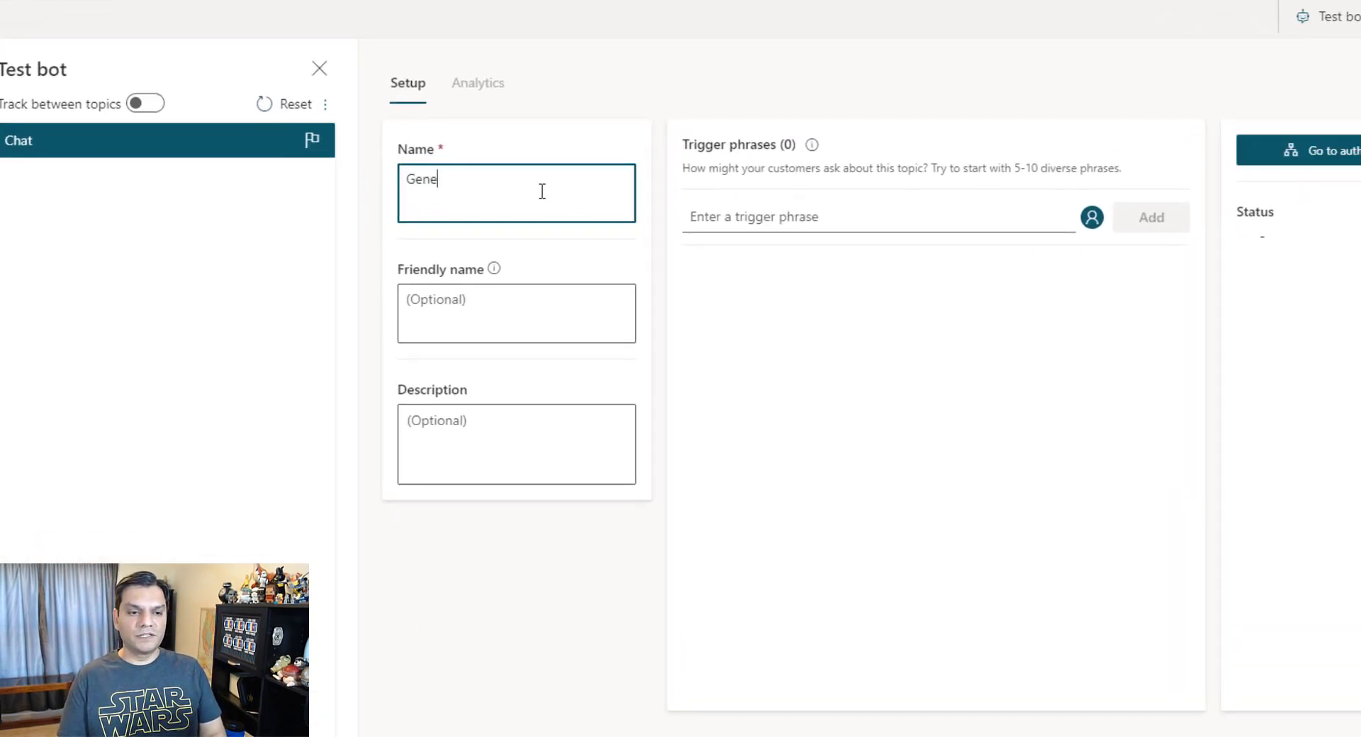
{"action": "type", "text": "ral Information"}
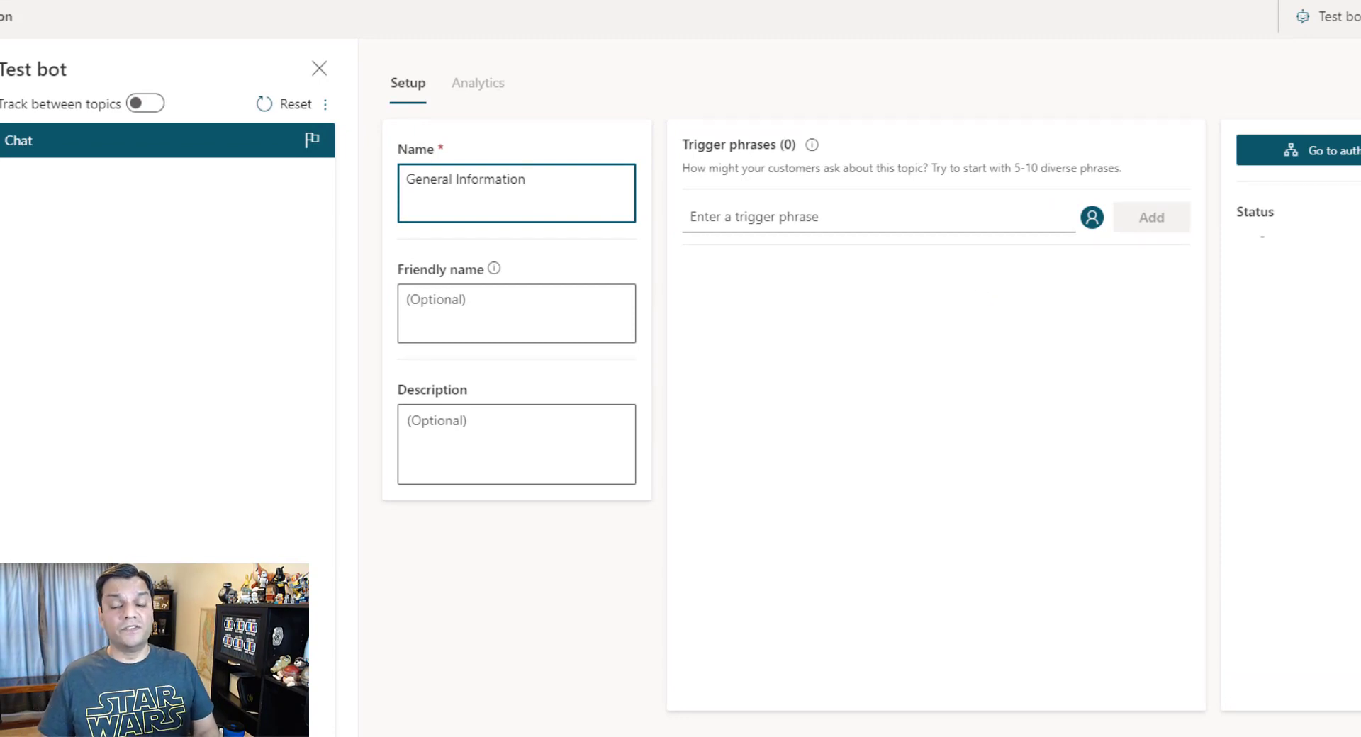
{"action": "key", "text": "Tab"}
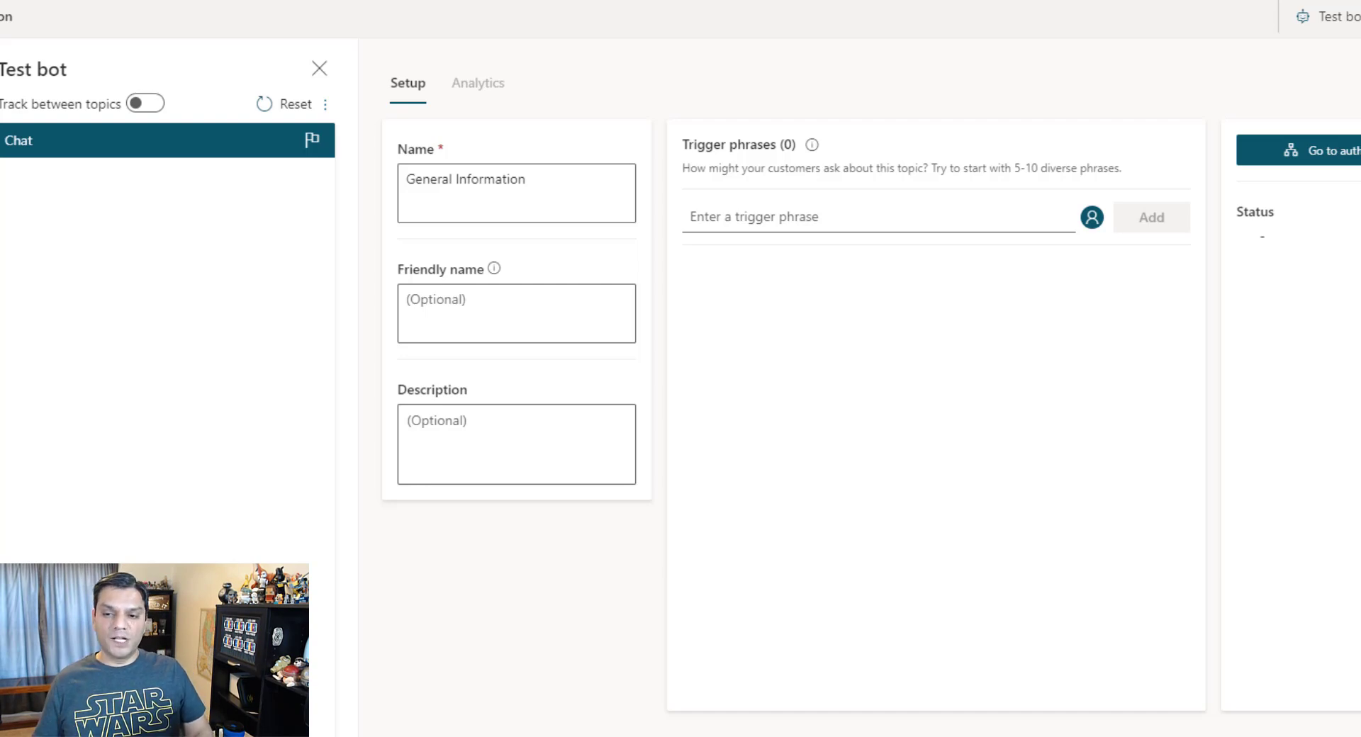
- Add the trigger phrases "I need some general information" and "General Info" to the General Information topic
{"action": "left_click", "coordinate": [880, 225]}
{"action": "type", "text": "I need some general information"}
{"action": "key", "text": "Return"}
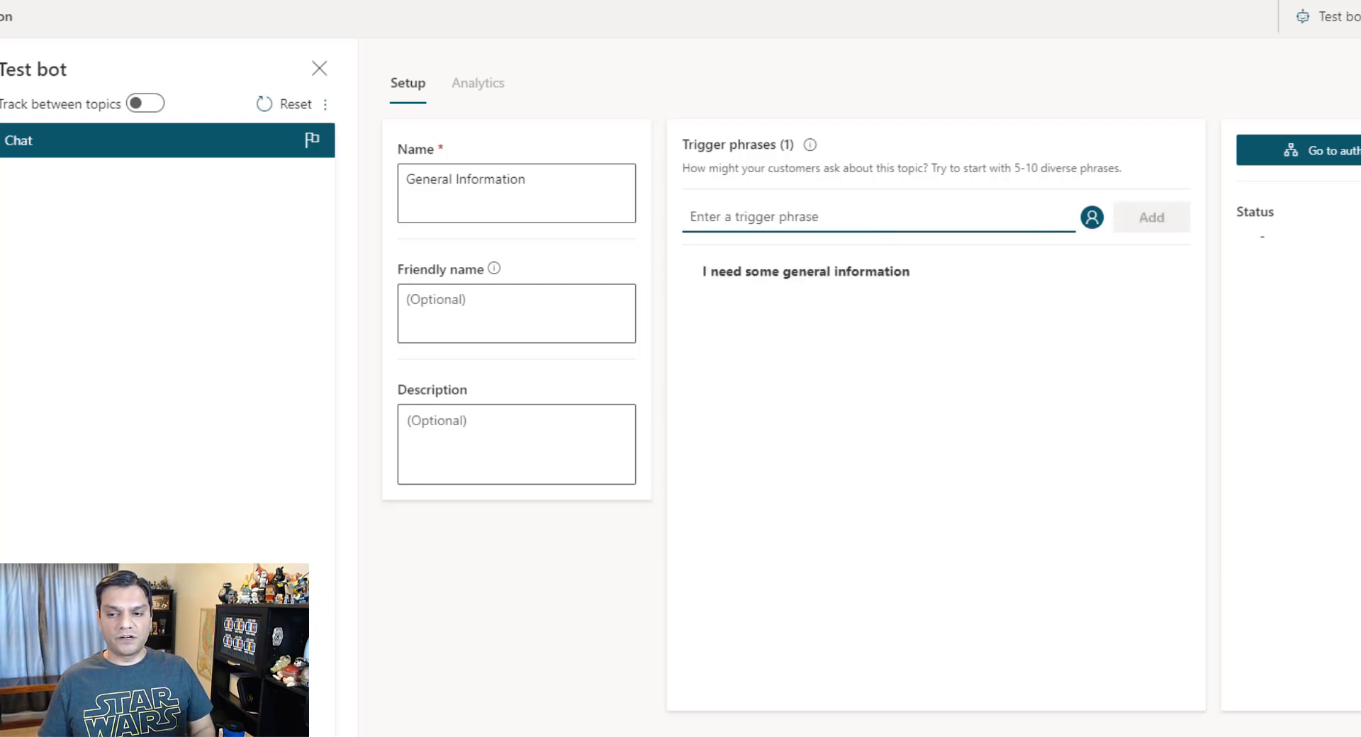
{"action": "key", "text": "alt+Tab"}
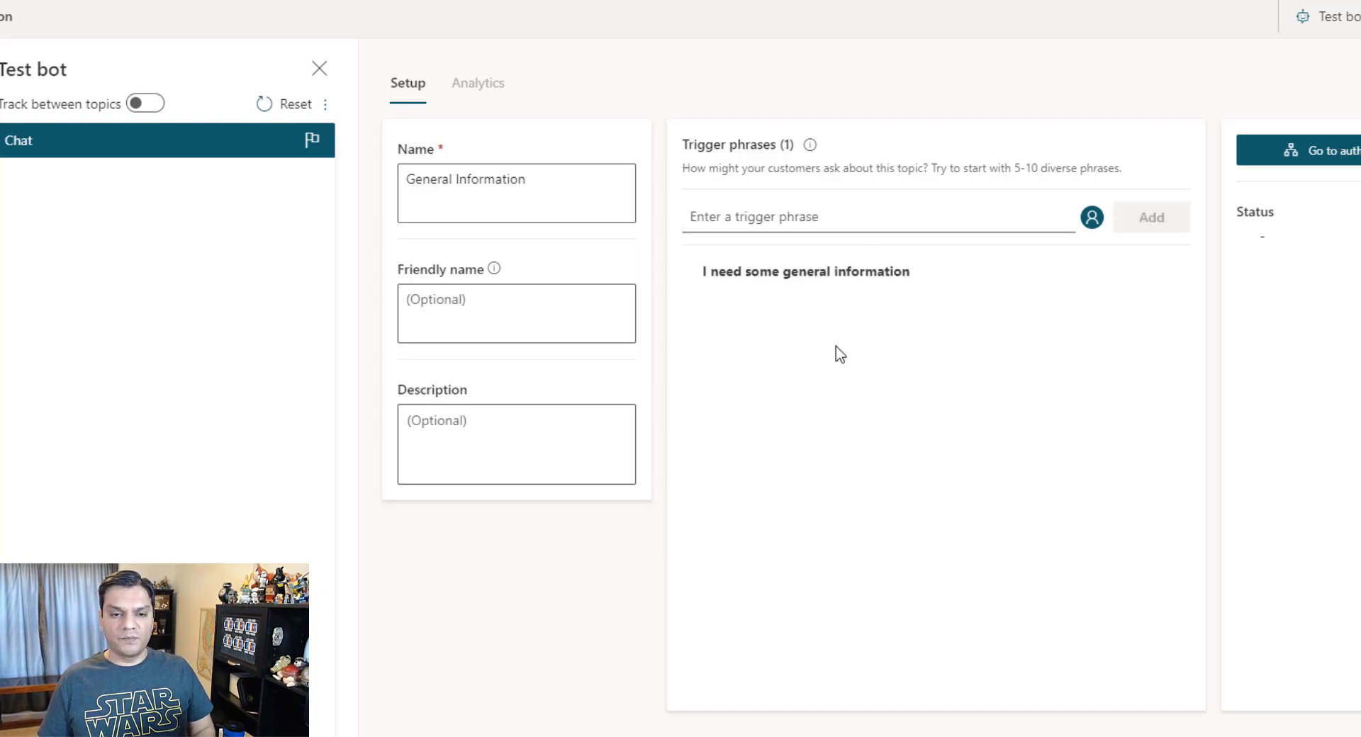
{"action": "left_click", "coordinate": [902, 219]}
{"action": "type", "text": "General Info"}
{"action": "key", "text": "Return"}
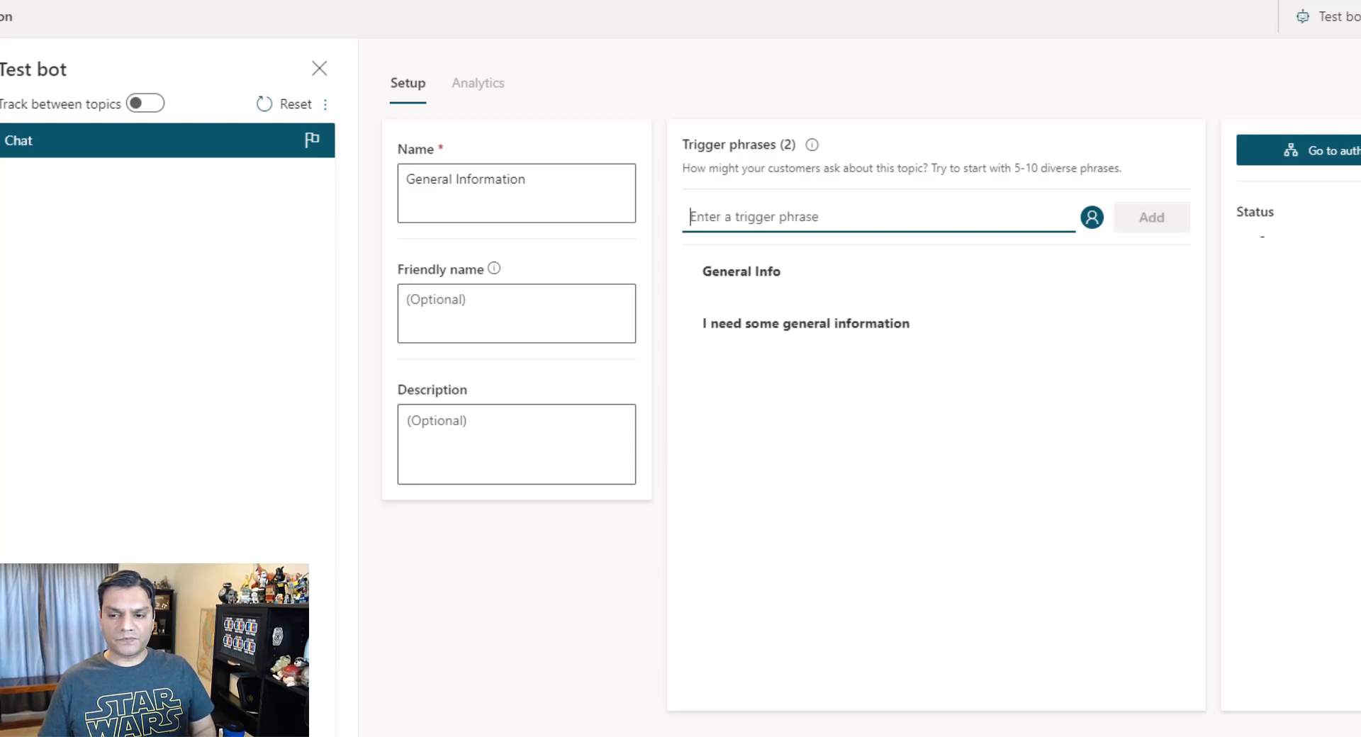
- Add the trigger phrases "I need some general info" and "Can you provide me some info" to the topic
{"action": "key", "text": "alt+Tab"}
{"action": "left_click", "coordinate": [857, 216]}
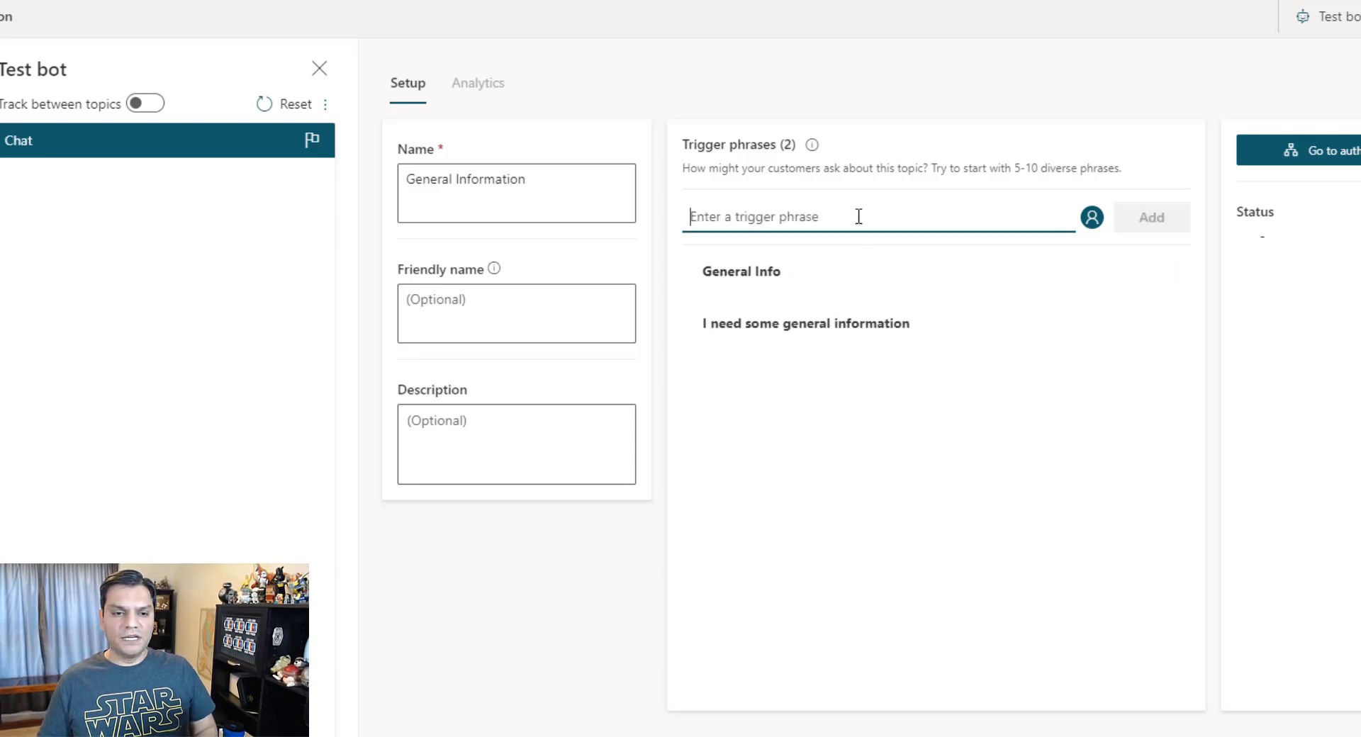
{"action": "type", "text": "I need some general info"}
{"action": "key", "text": "Return"}
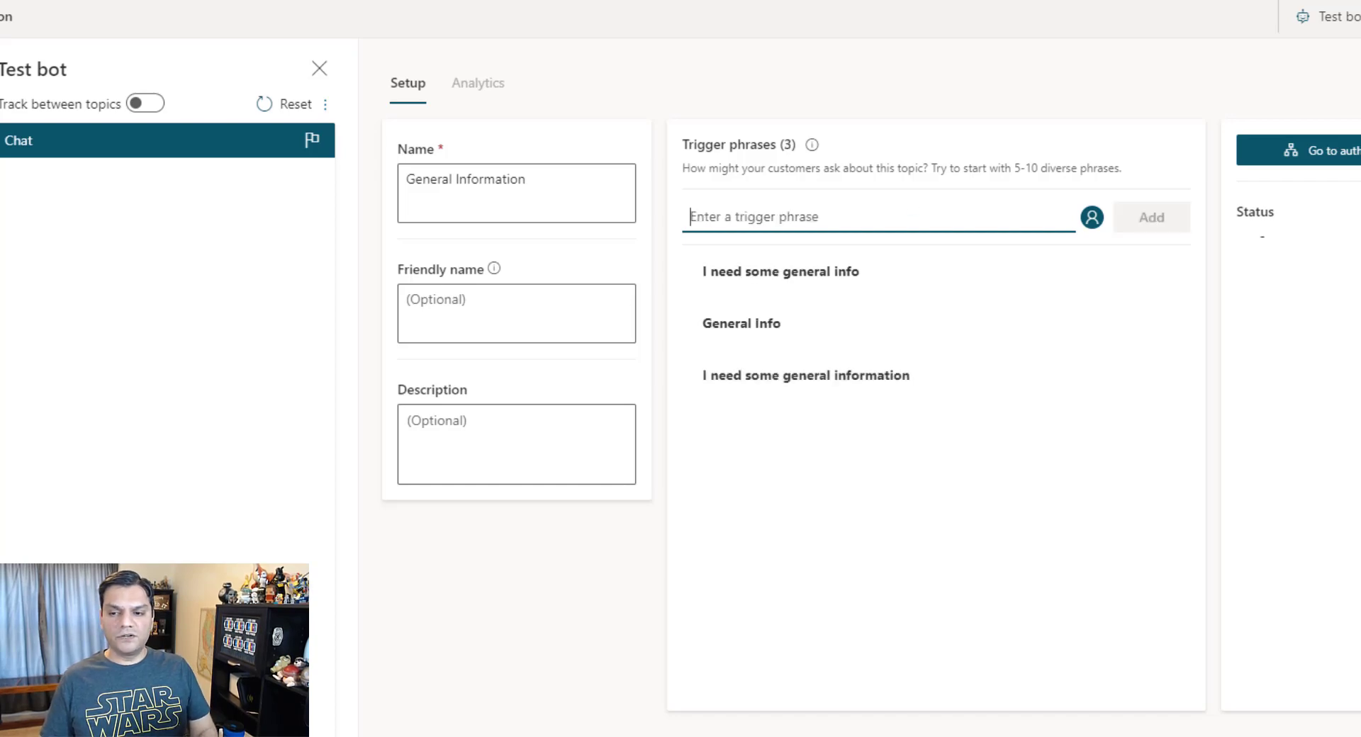
{"action": "key", "text": "alt+Tab"}
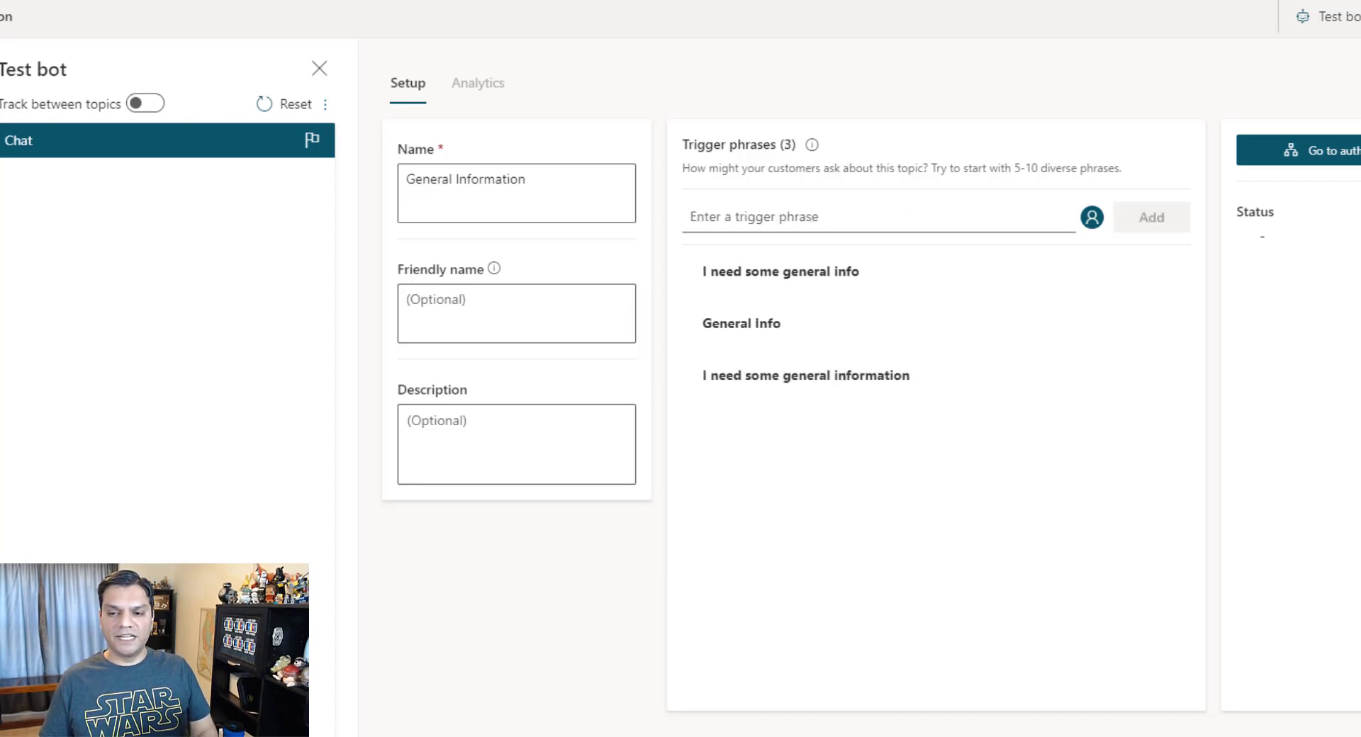
{"action": "left_click", "coordinate": [747, 215]}
{"action": "type", "text": "Can you provide me some info"}
{"action": "key", "text": "Return"}
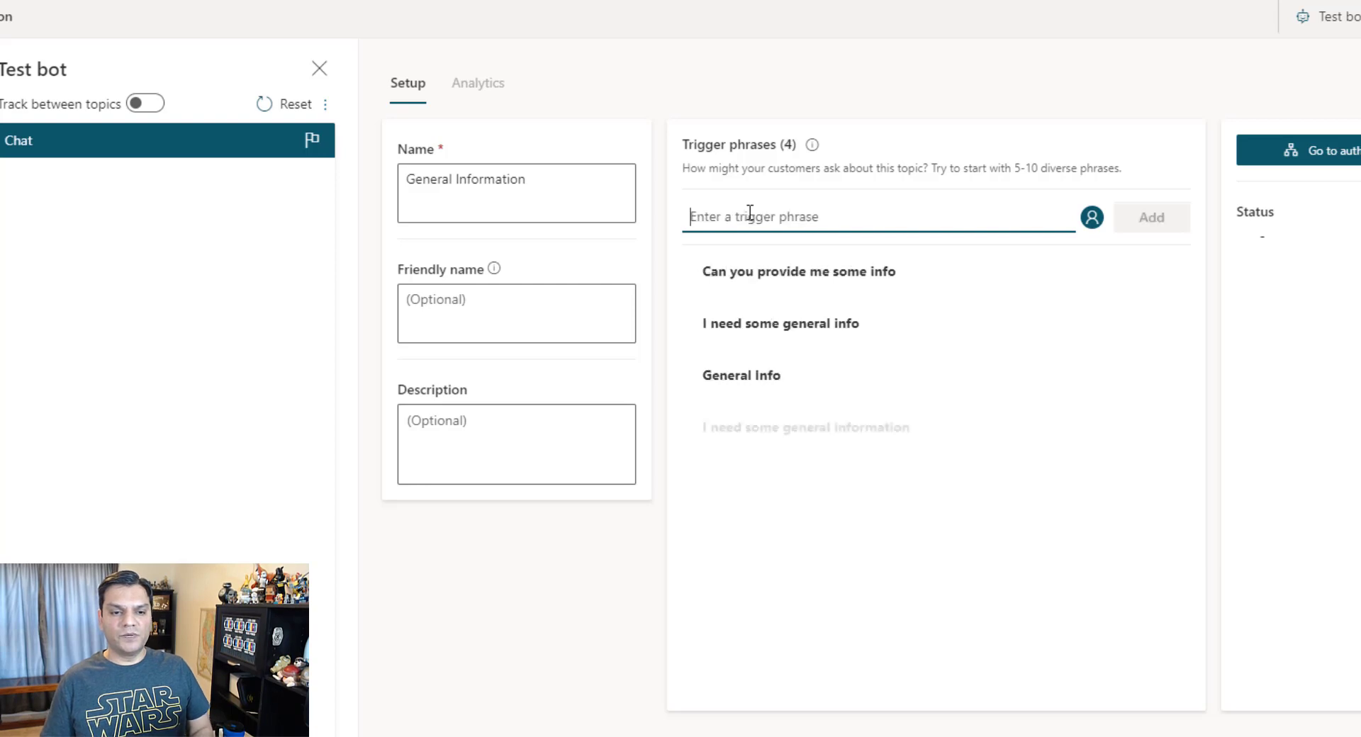
- Add the trigger phrases "Can you provide me some information" and "Need Information" to the topic
{"action": "key", "text": "alt+Tab"}
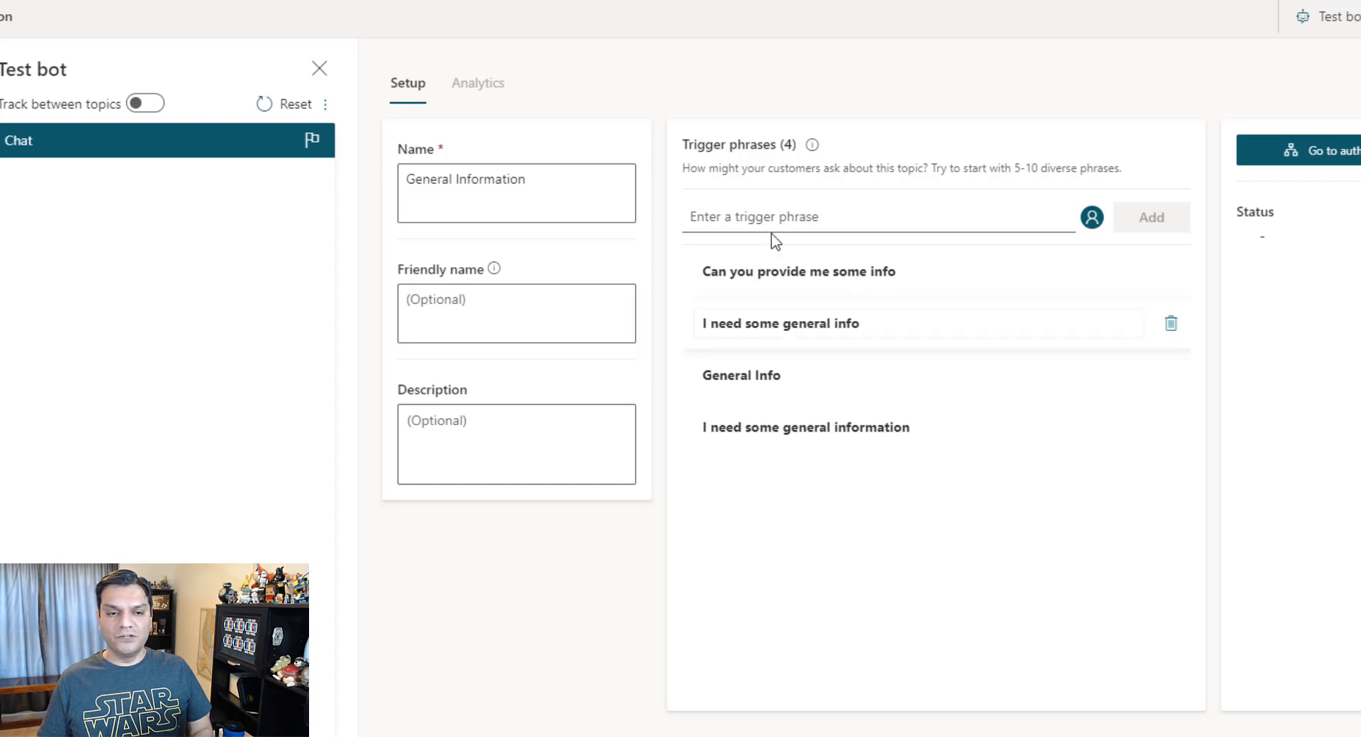
{"action": "left_click", "coordinate": [768, 214]}
{"action": "type", "text": "Can  you provide me some information"}
{"action": "key", "text": "Return"}
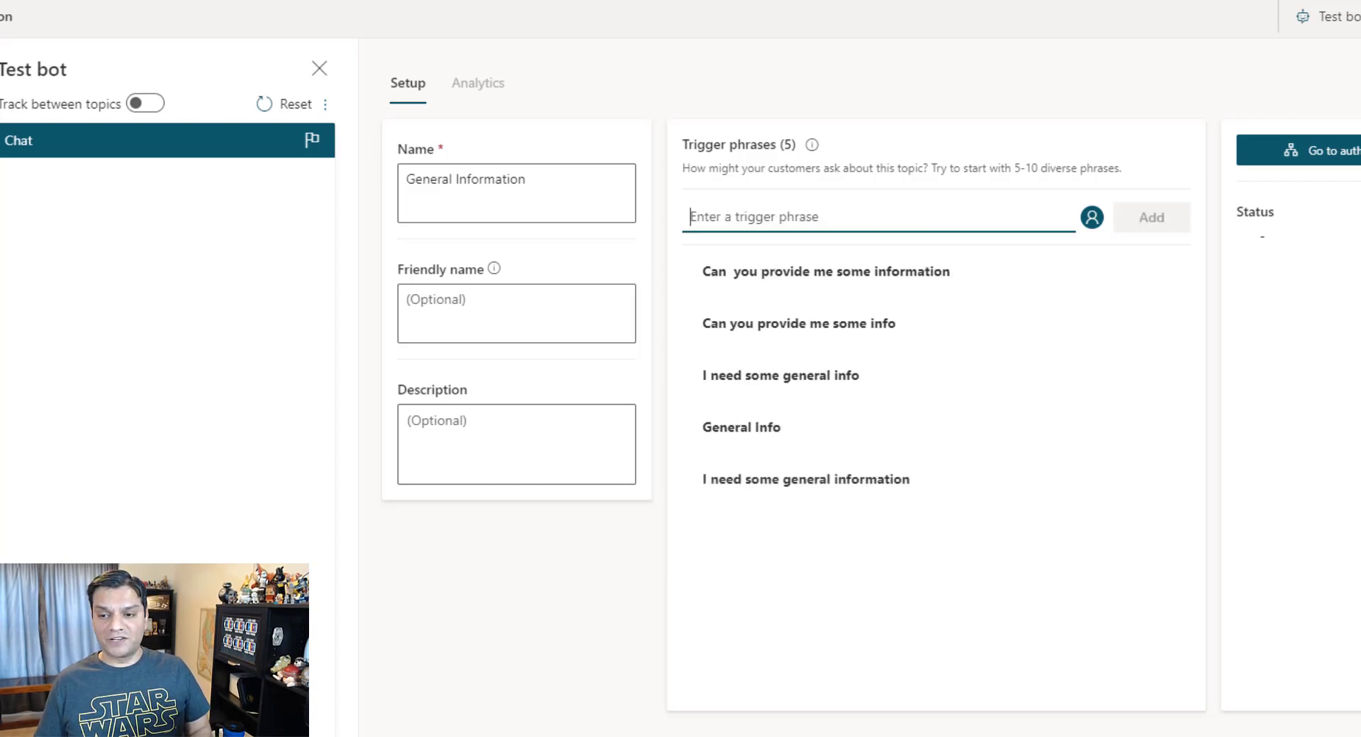
{"action": "key", "text": "alt+Tab"}
{"action": "left_click", "coordinate": [798, 212]}
{"action": "type", "text": "Need Information"}
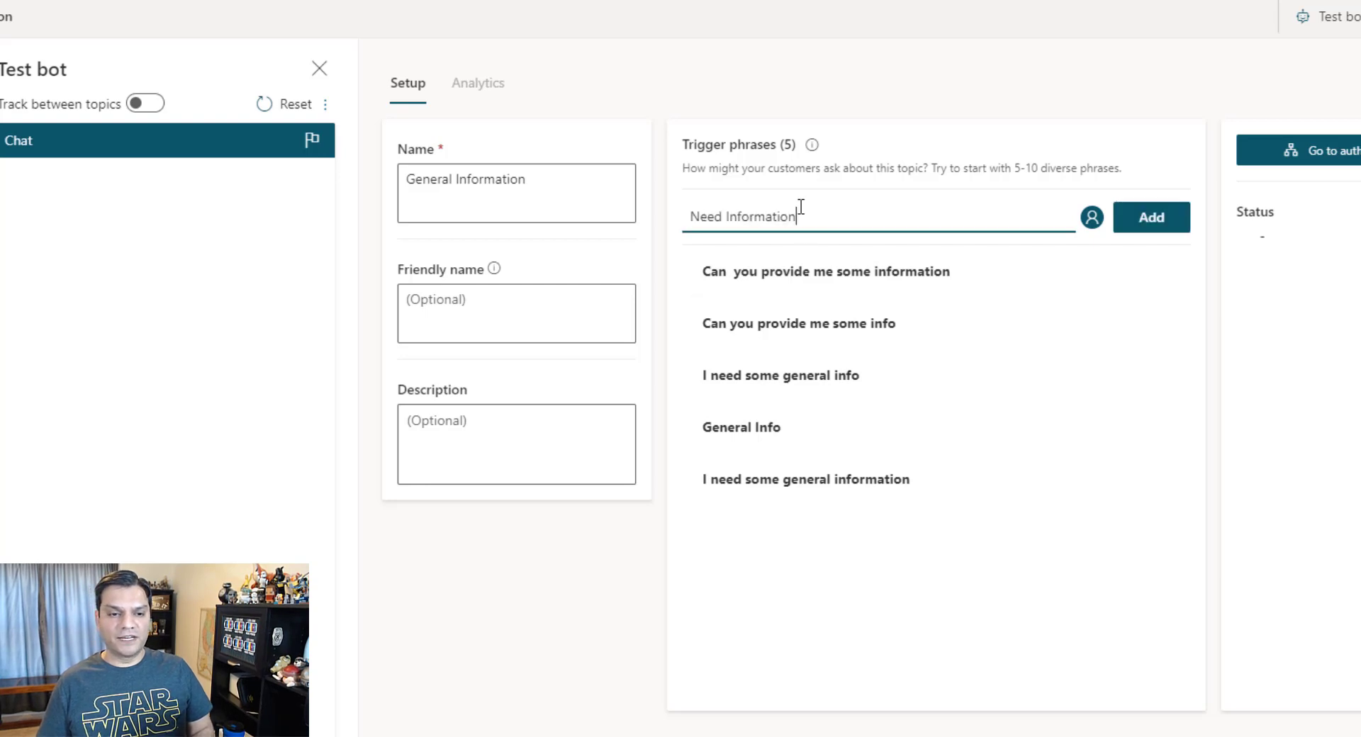
{"action": "key", "text": "Return"}
- Add the trigger phrases "Need info", "Commonly asked information" and "Have a few questions" to the topic
{"action": "key", "text": "alt+Tab"}
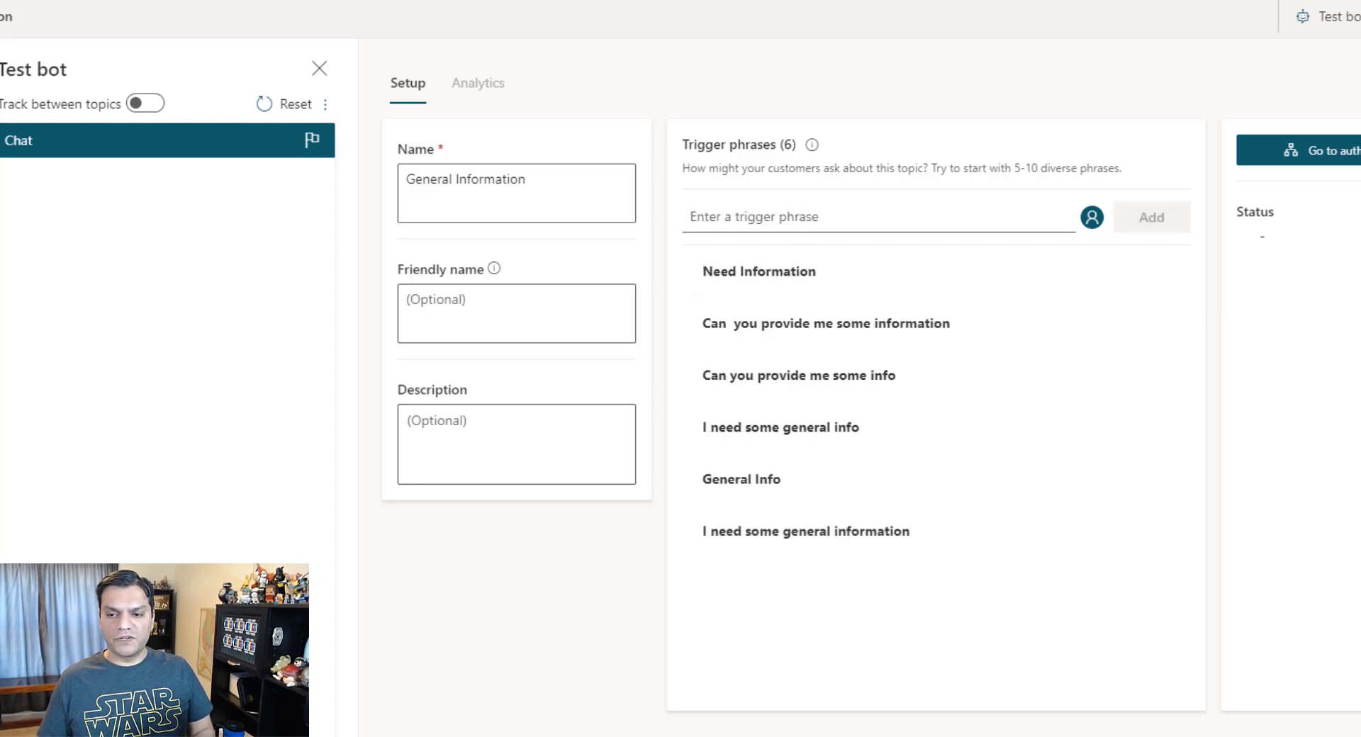
{"action": "left_click", "coordinate": [887, 210]}
{"action": "type", "text": "Need info"}
{"action": "key", "text": "Return"}
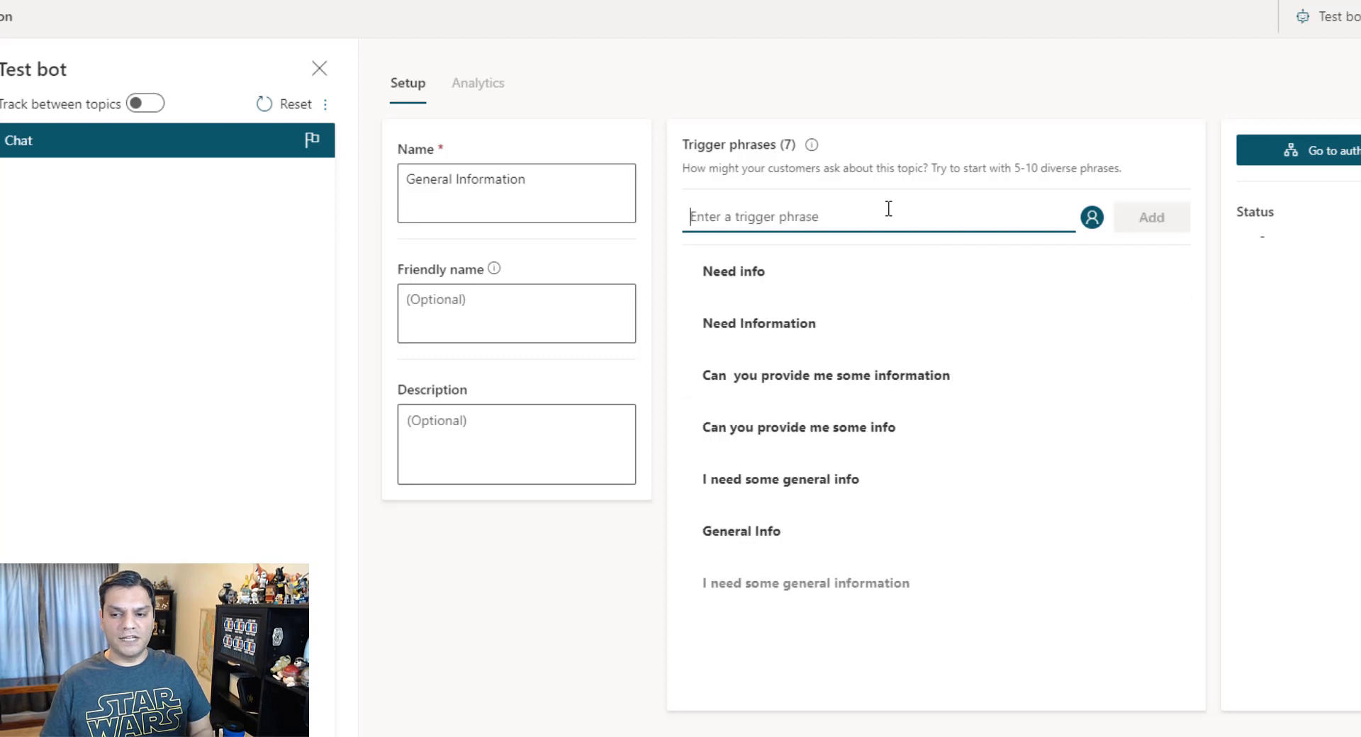
{"action": "key", "text": "alt+Tab"}
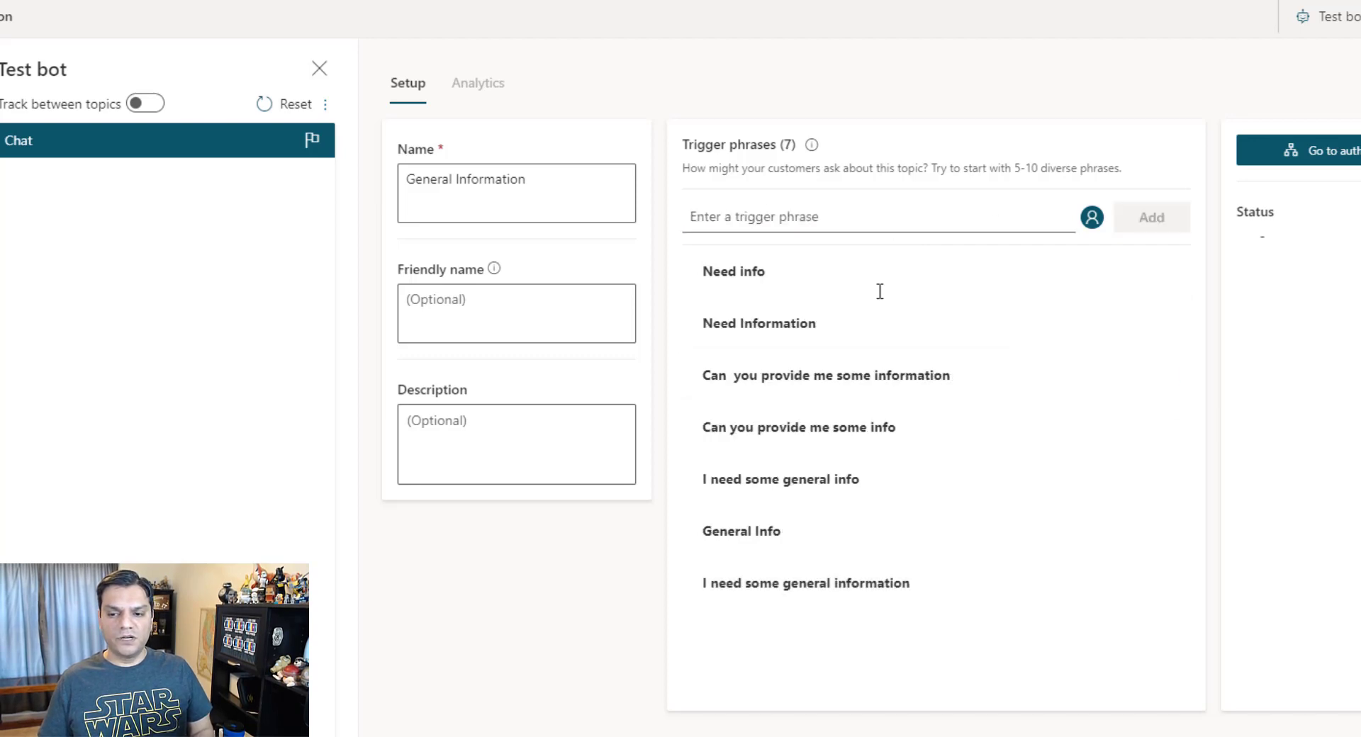
{"action": "left_click", "coordinate": [771, 210]}
{"action": "type", "text": "Commonly asked information"}
{"action": "key", "text": "Return"}
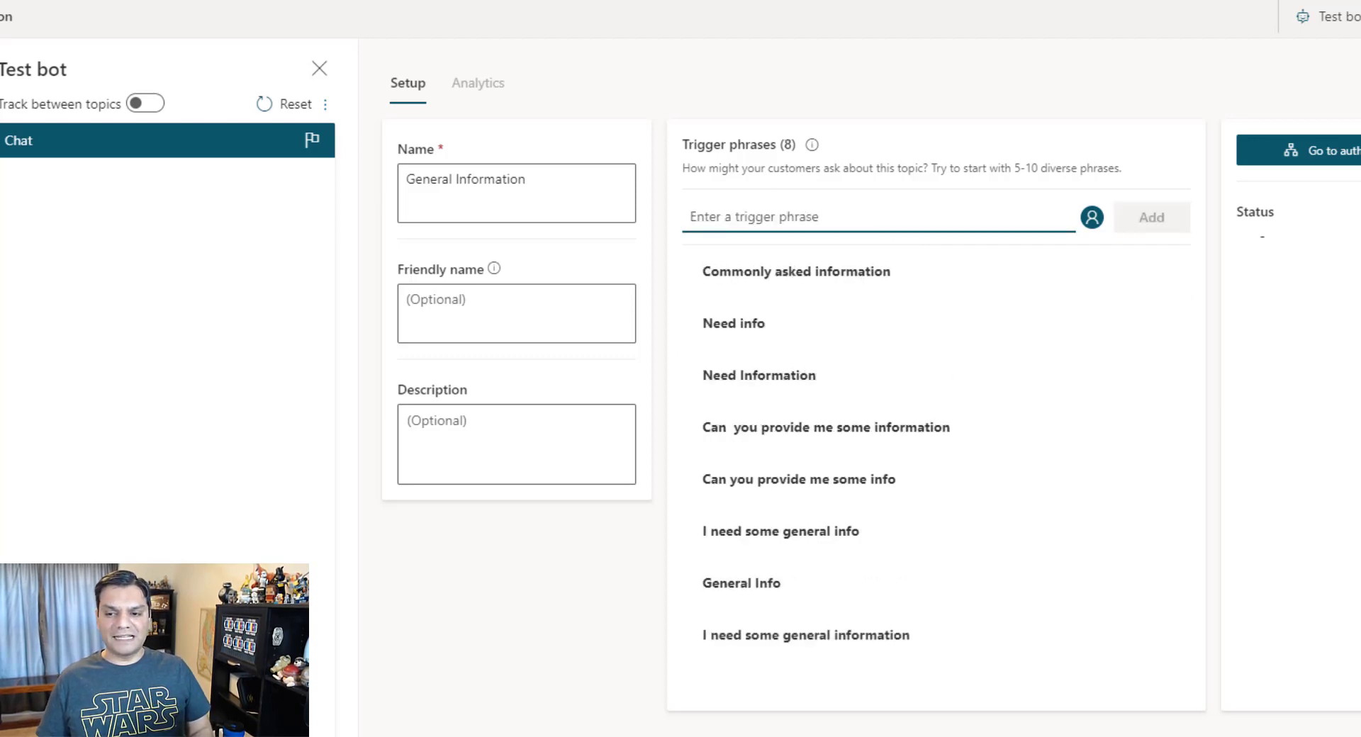
{"action": "left_click", "coordinate": [961, 225]}
{"action": "type", "text": "Have a few questions"}
{"action": "key", "text": "Return"}
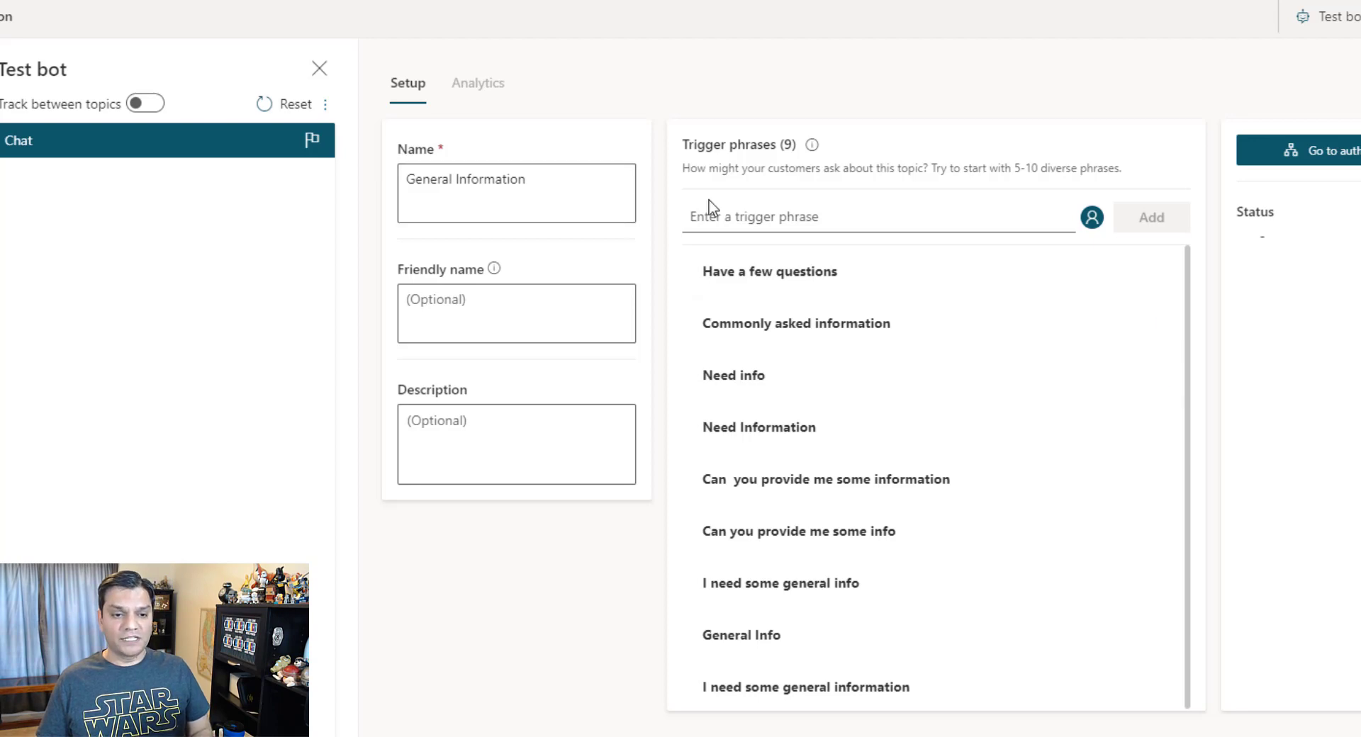
- Add the trigger phrases "Need some answers" and "Help" to the General Information topic and save the topic
{"action": "left_click", "coordinate": [800, 221]}
{"action": "type", "text": "Need some answers"}
{"action": "key", "text": "Return"}
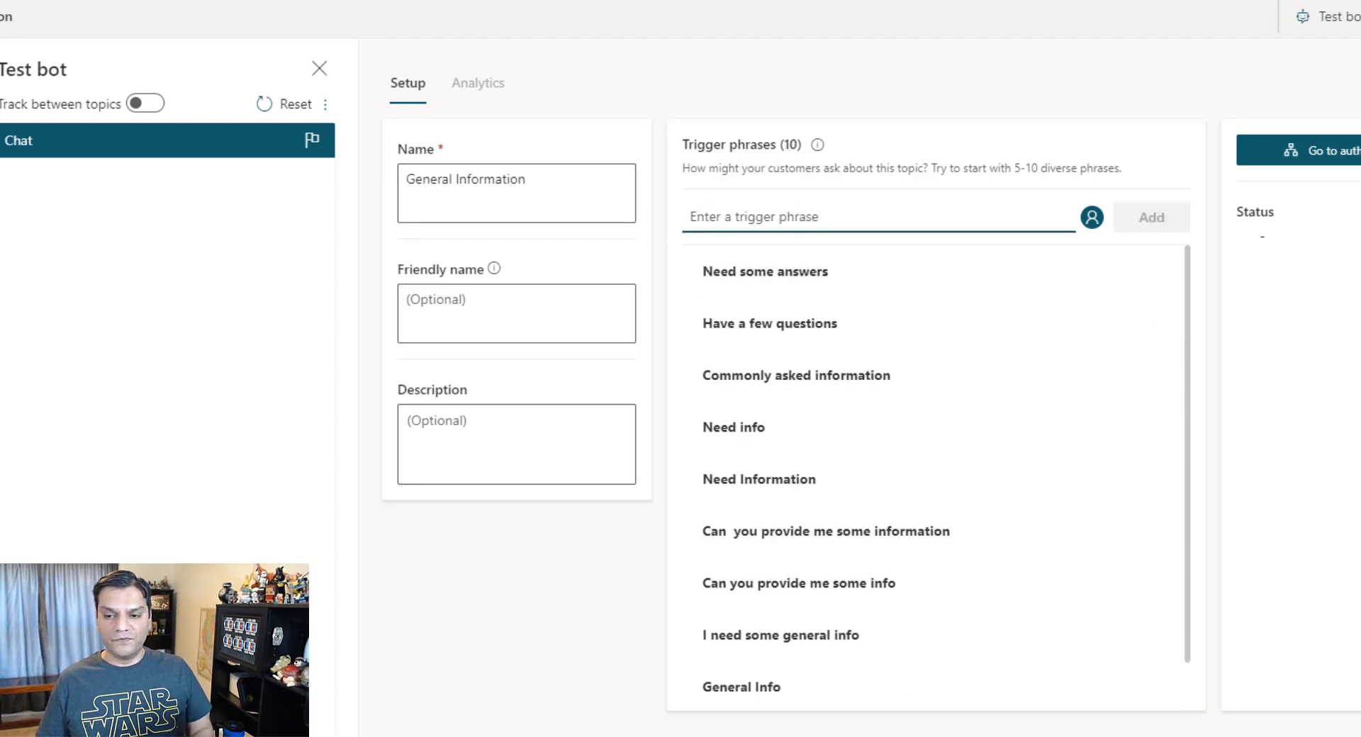
{"action": "left_click", "coordinate": [780, 216]}
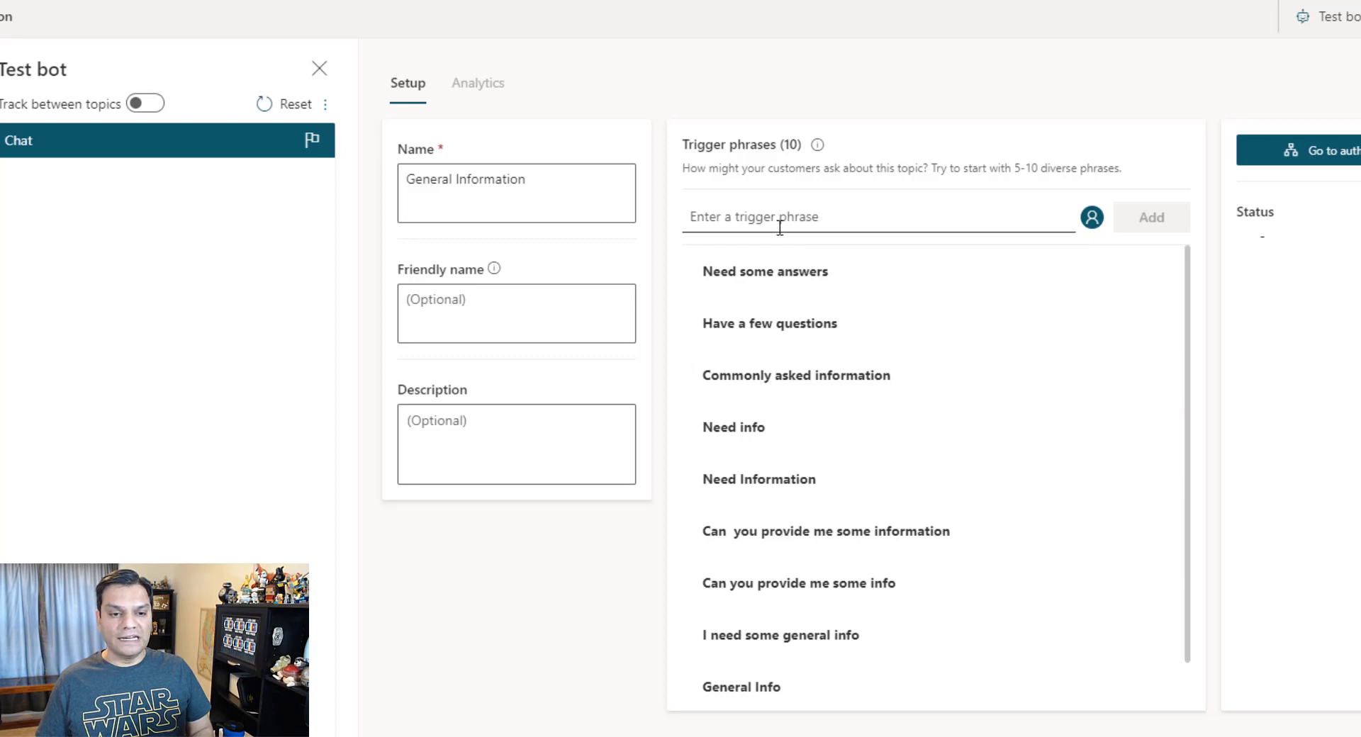
{"action": "type", "text": "Help"}
{"action": "left_click", "coordinate": [1143, 221]}
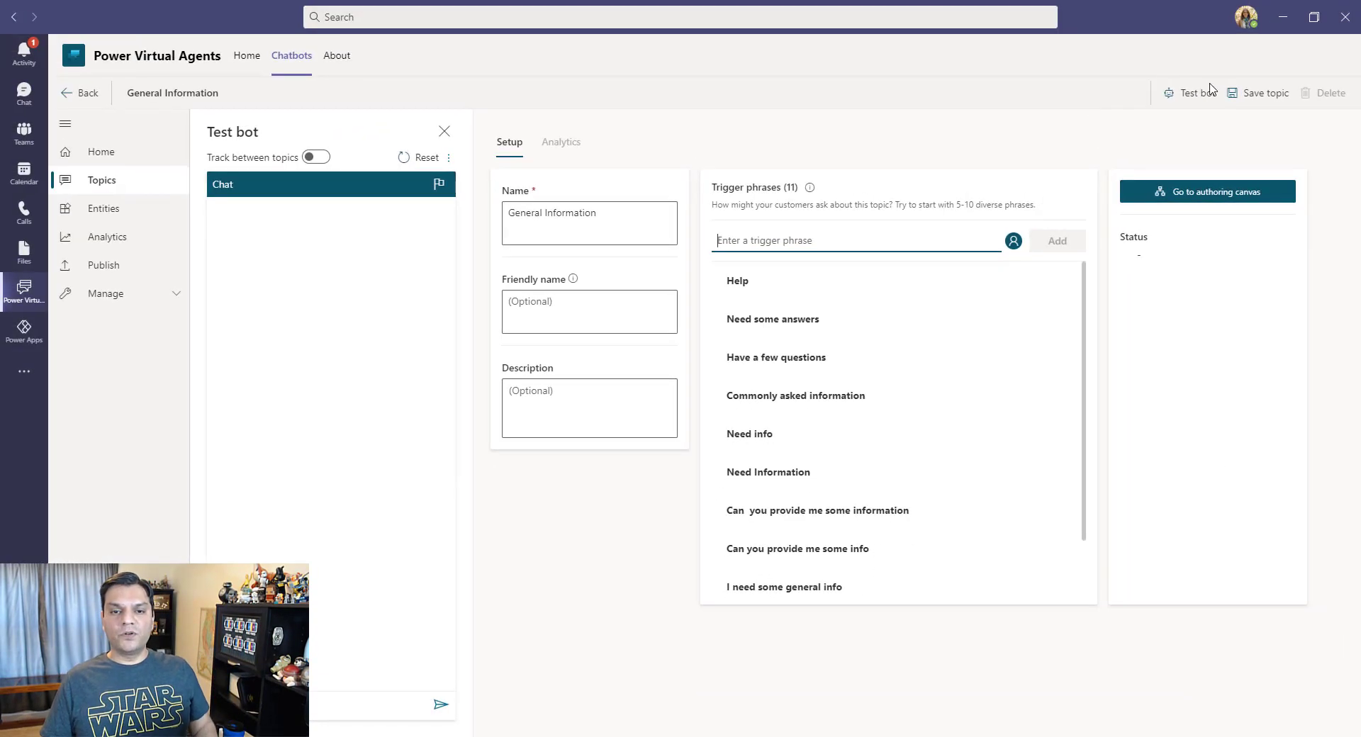
{"action": "left_click", "coordinate": [1265, 100]}
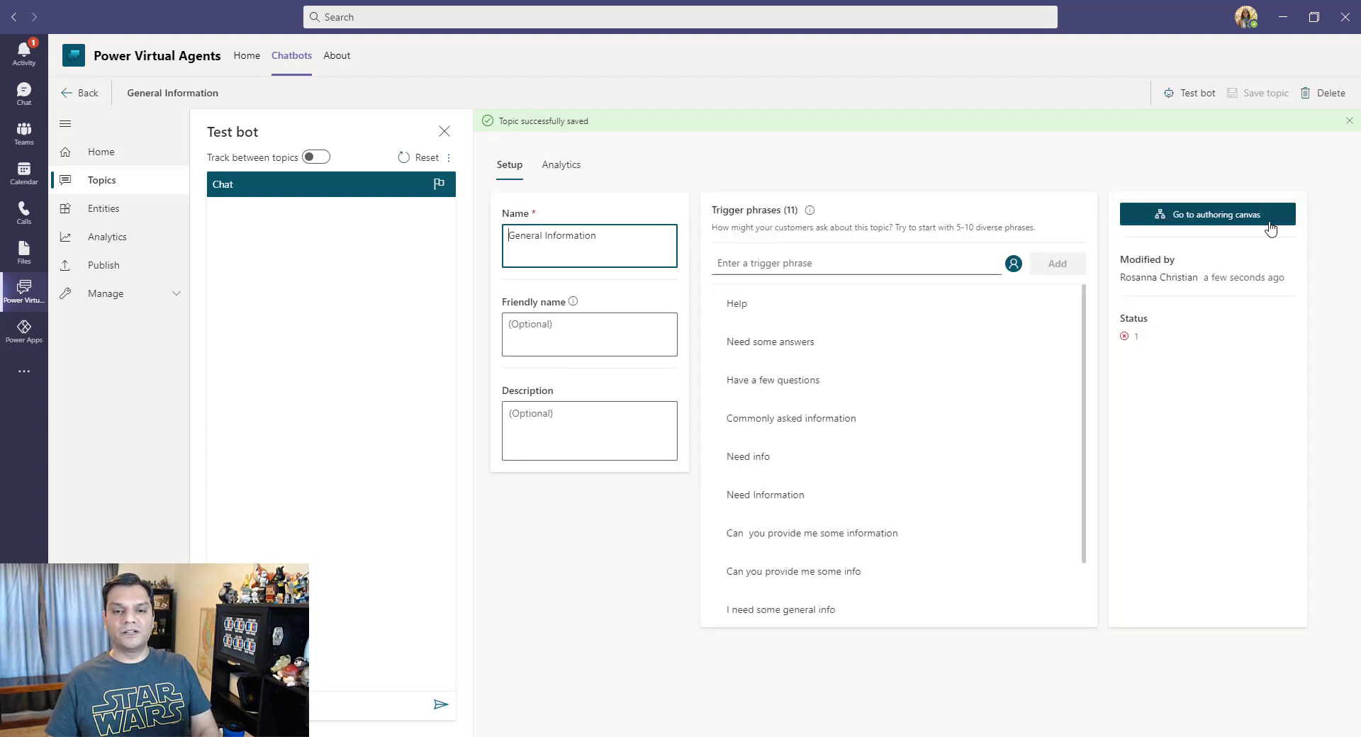
- Open the topic's authoring canvas and set the first message to "Hi There!"
{"action": "left_click", "coordinate": [1270, 225]}
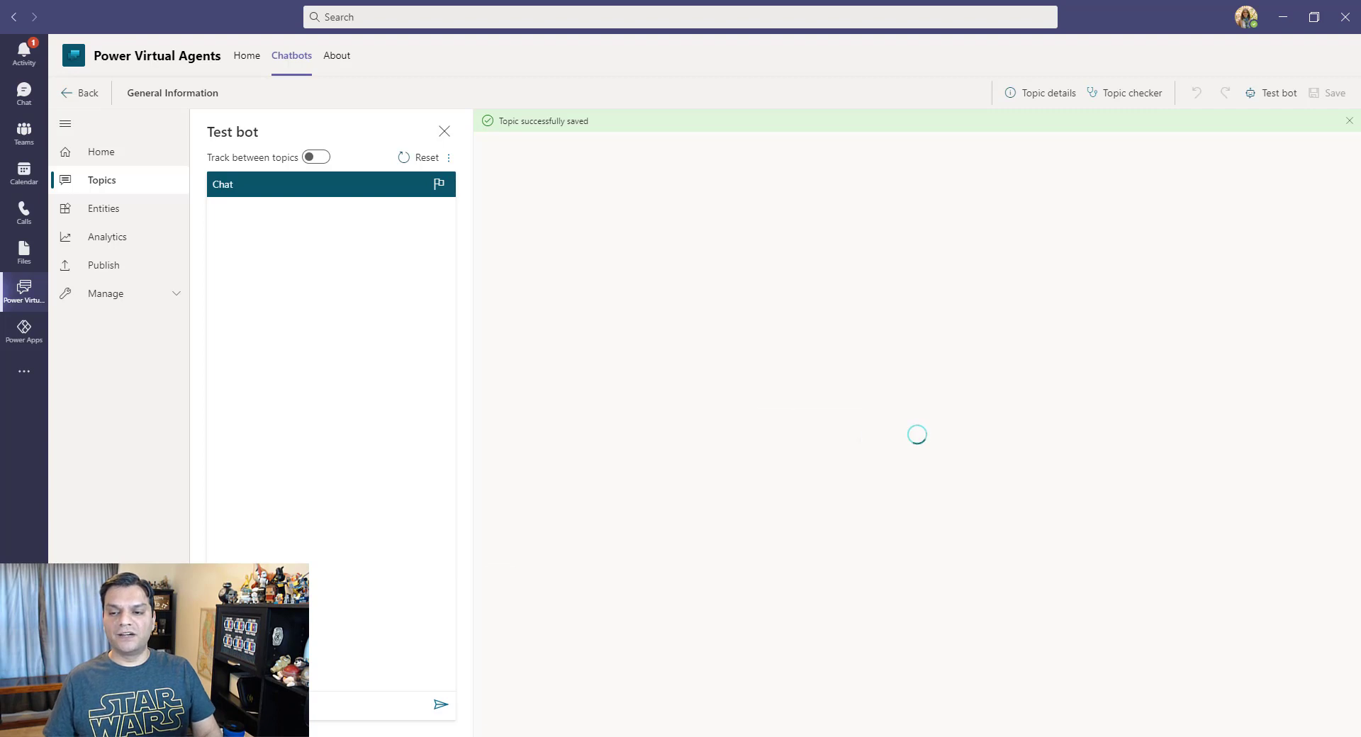
{"action": "left_click", "coordinate": [935, 383]}
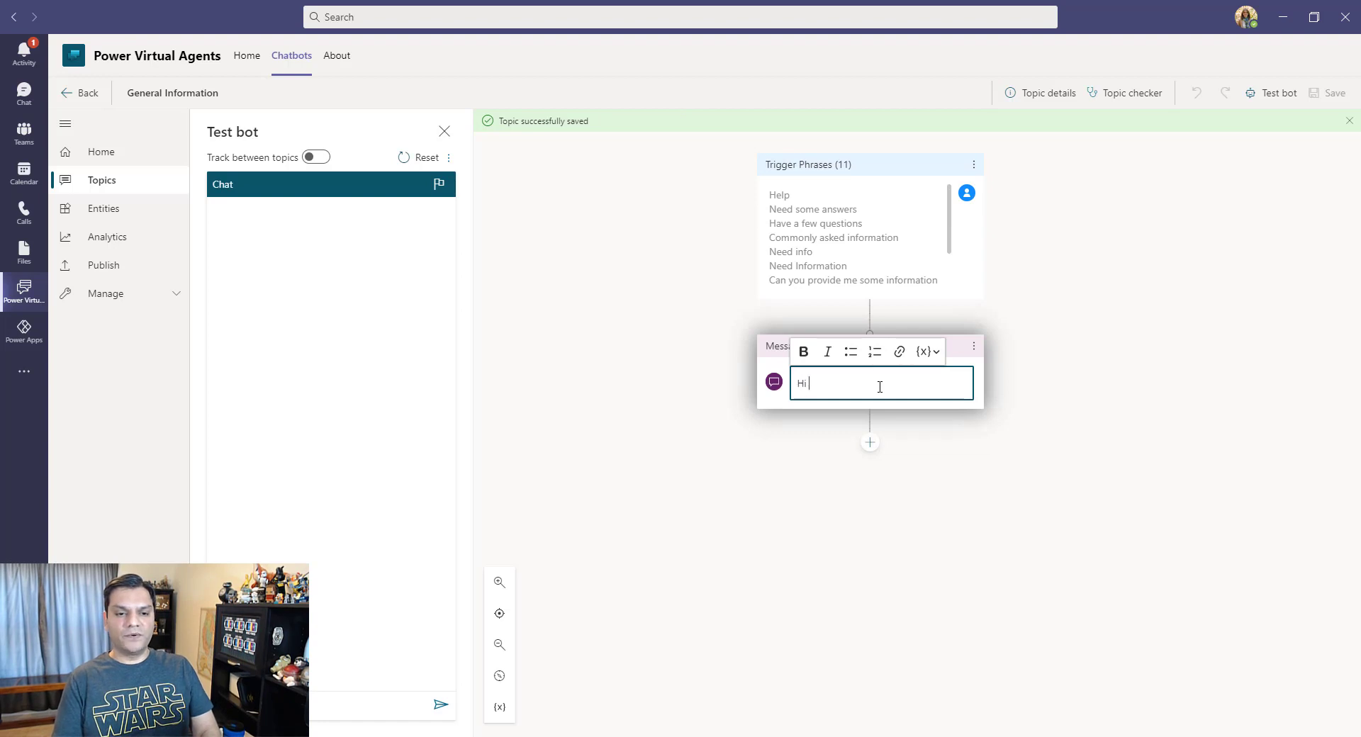
{"action": "type", "text": "Hi There!"}
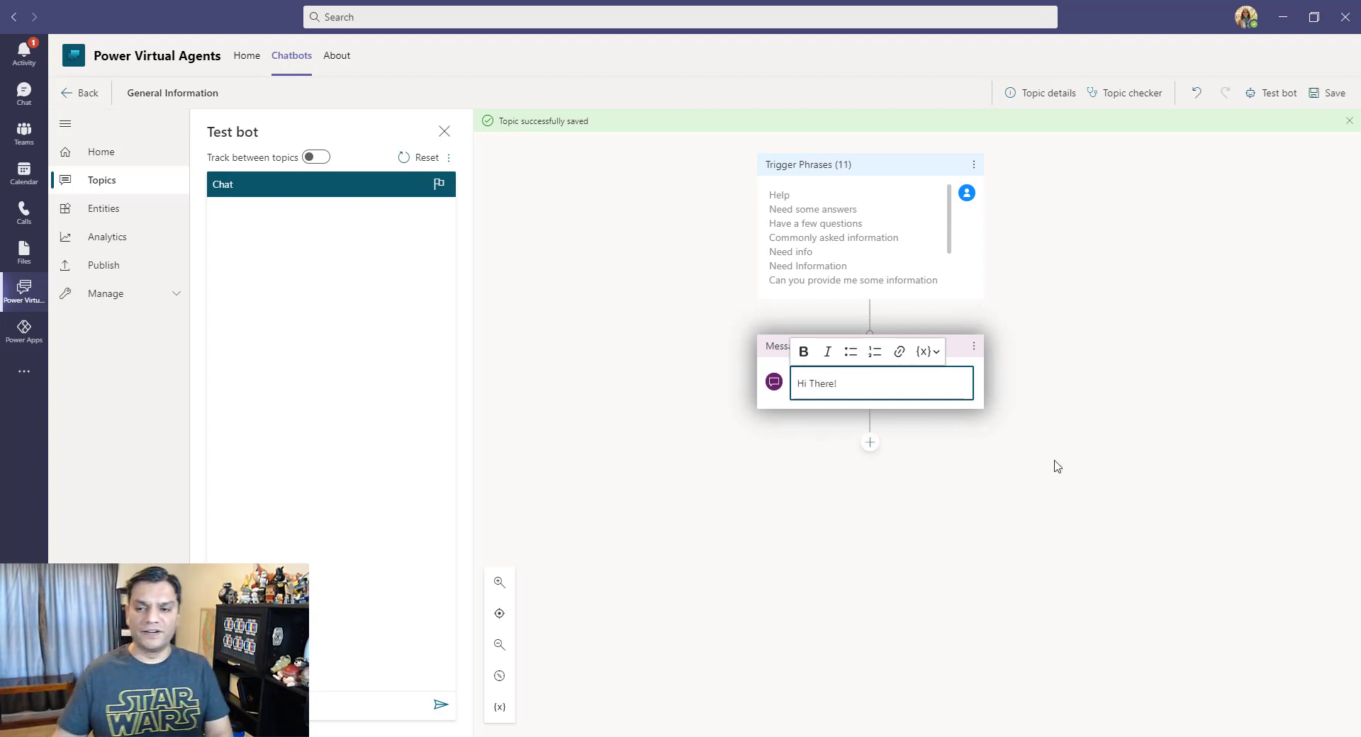
- Add a question below the greeting message that asks "How can I help you today?"
{"action": "left_click", "coordinate": [870, 442]}
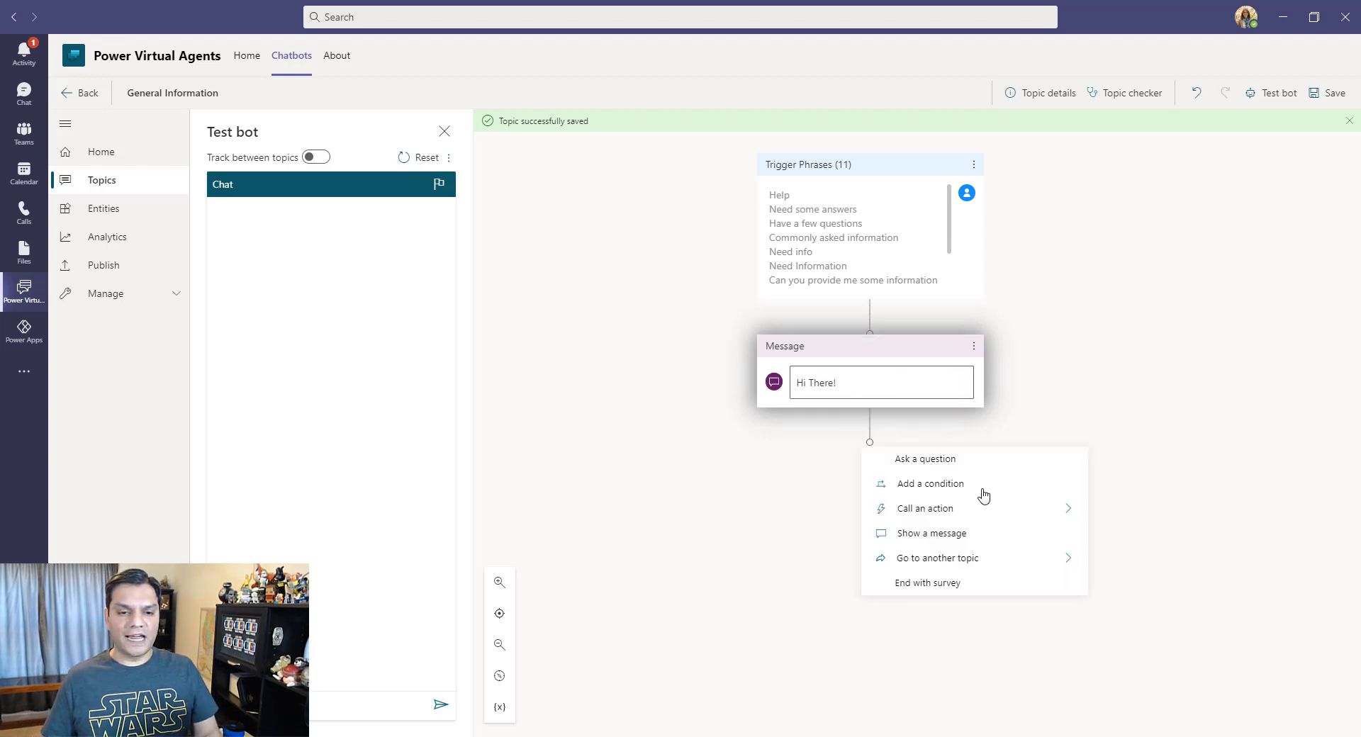
{"action": "left_click", "coordinate": [856, 459]}
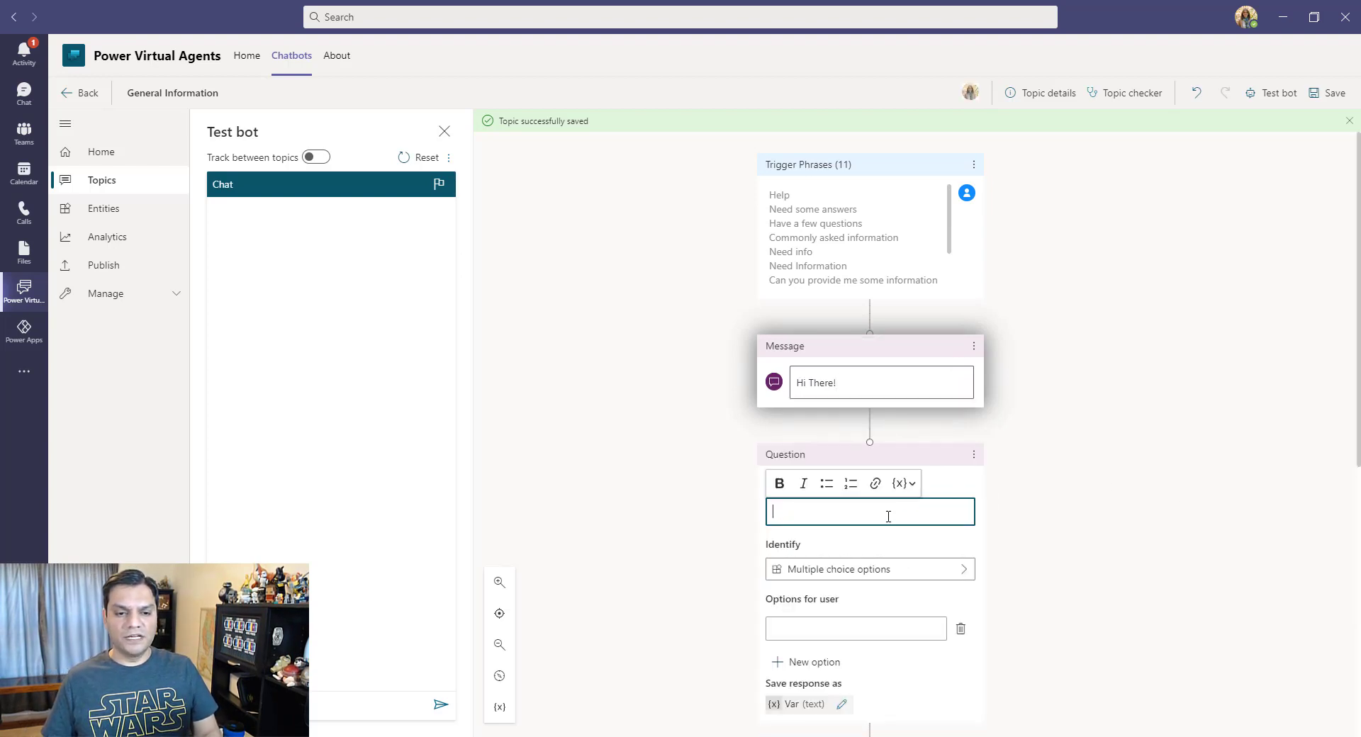
{"action": "left_click", "coordinate": [888, 516]}
{"action": "left_click", "coordinate": [893, 495]}
{"action": "type", "text": "How can I help you today?"}
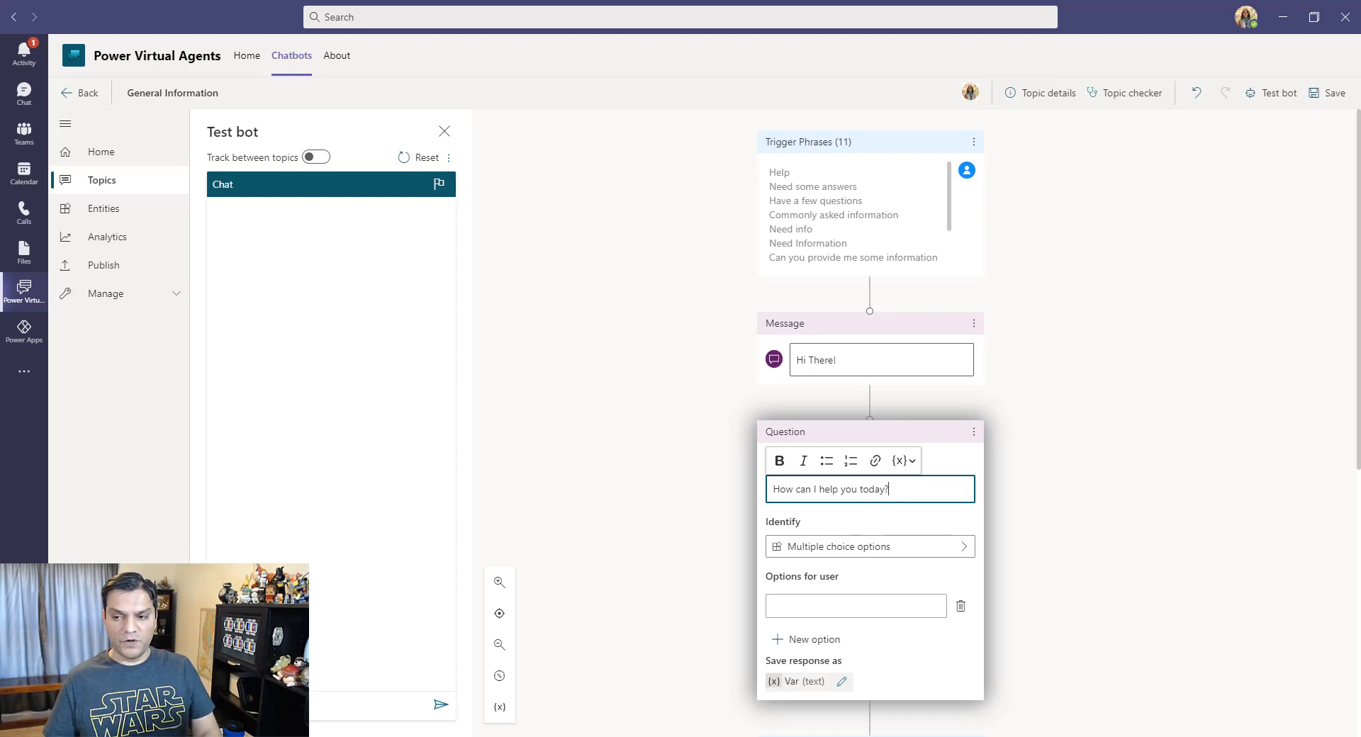
- Set the "How can I help you today?" question to identify the General Information entity
{"action": "key", "text": "alt+Tab"}
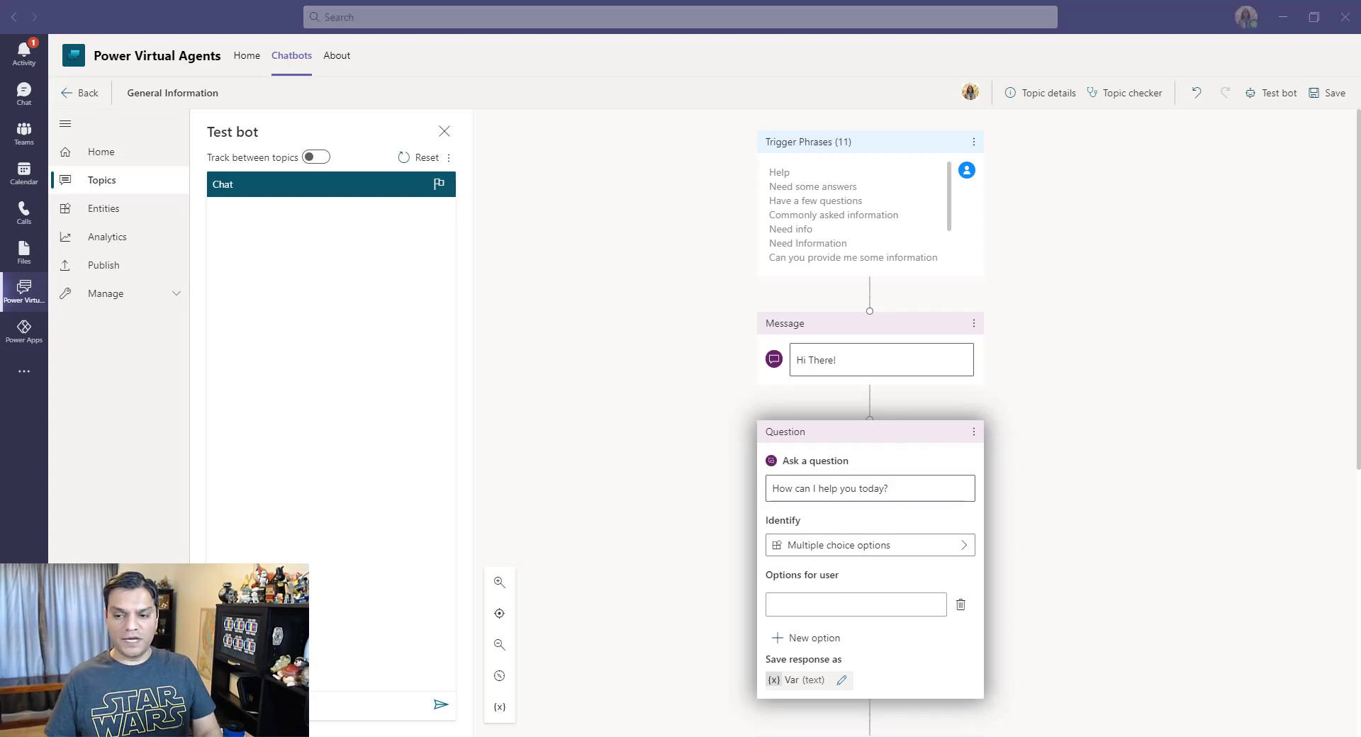
{"action": "left_click", "coordinate": [960, 546]}
{"action": "left_click", "coordinate": [1087, 414]}
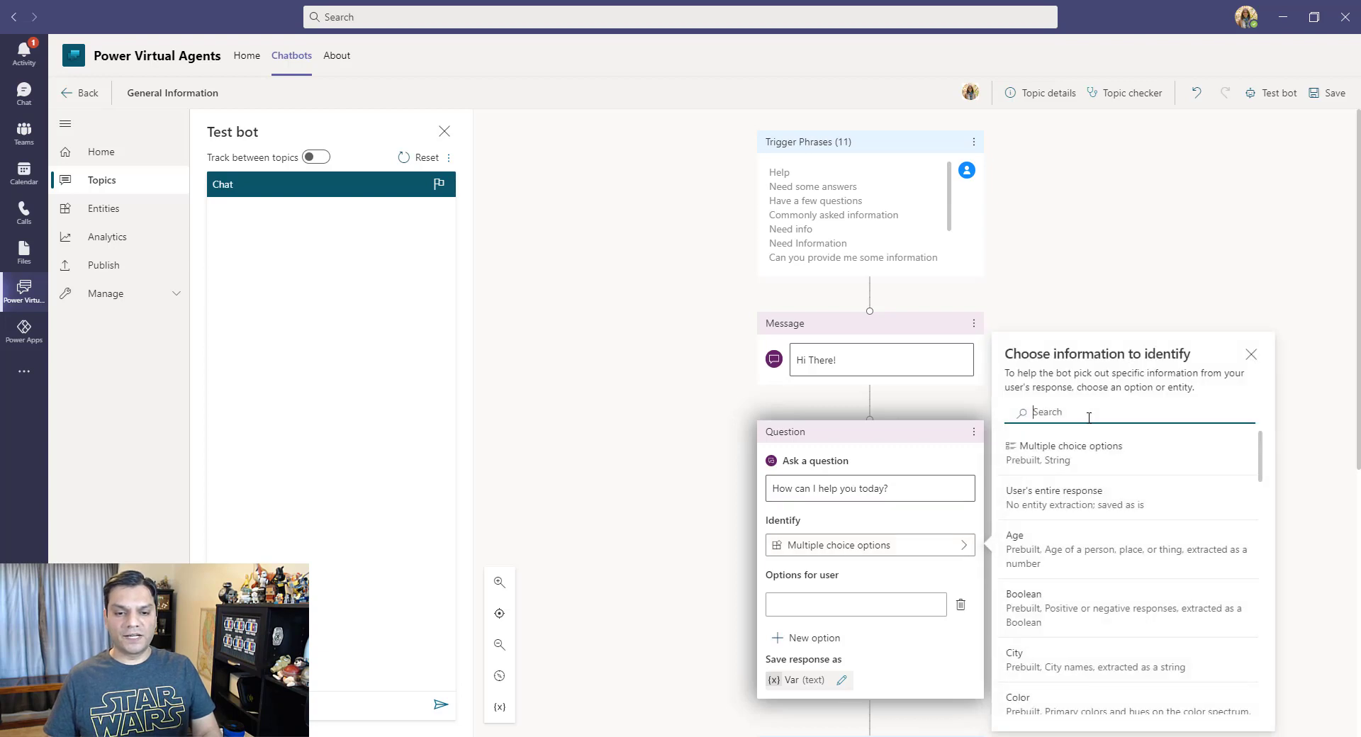
{"action": "type", "text": "gen"}
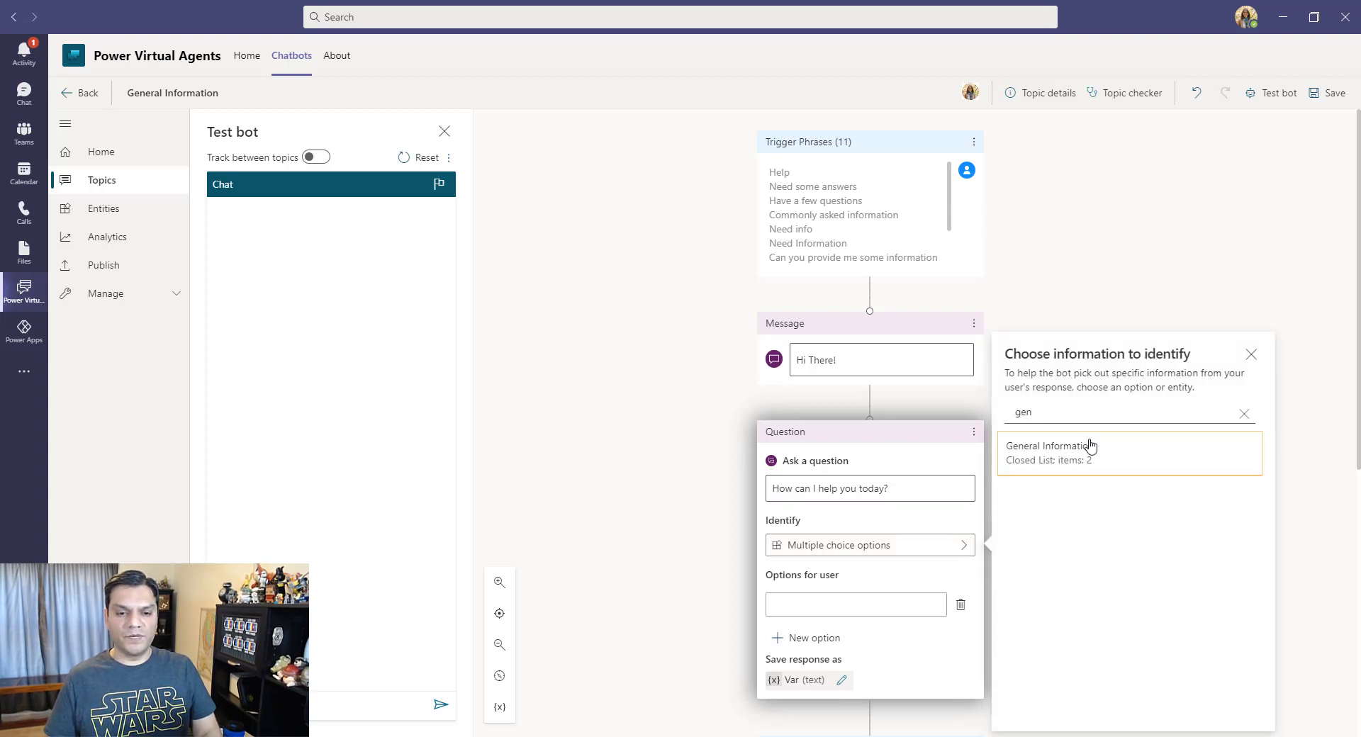
{"action": "left_click", "coordinate": [1090, 445]}
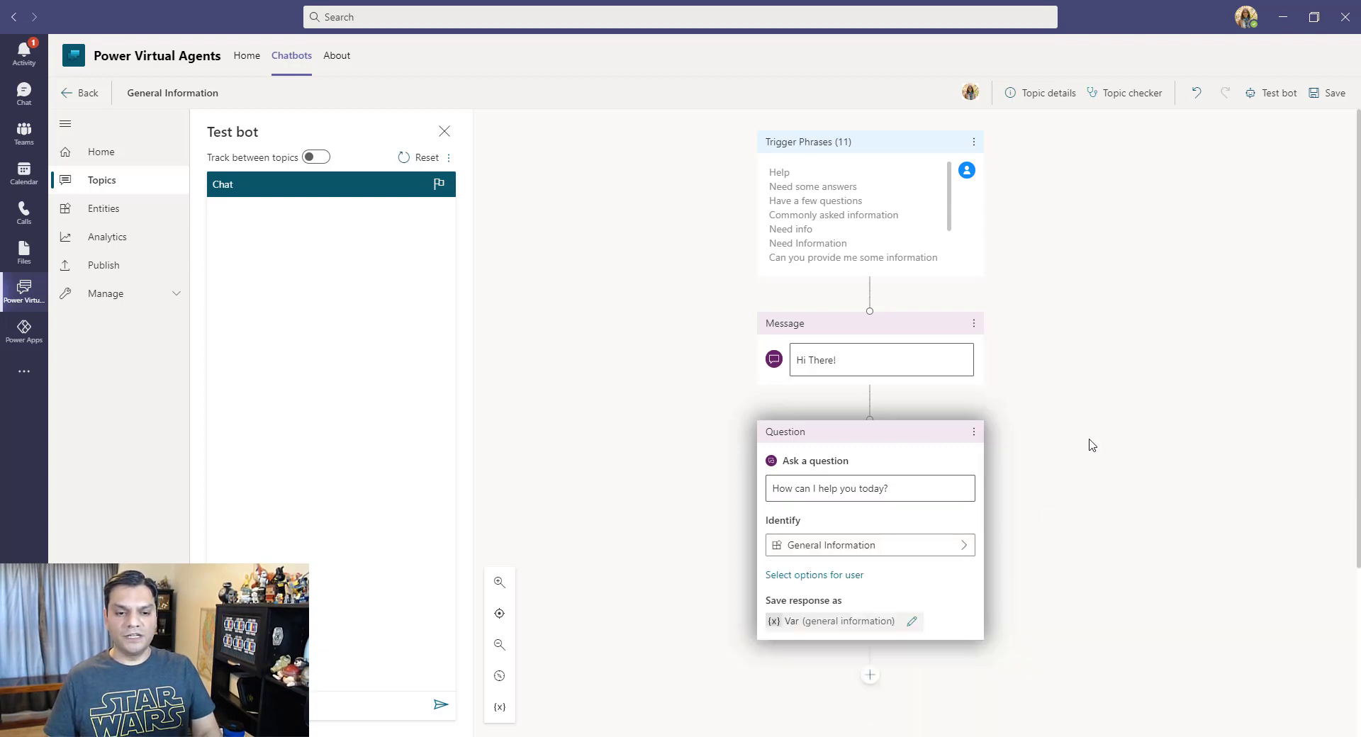
- Show both Paid Time Off and Benefits as user options for the question
{"action": "left_click", "coordinate": [815, 576]}
{"action": "left_click", "coordinate": [1190, 585]}
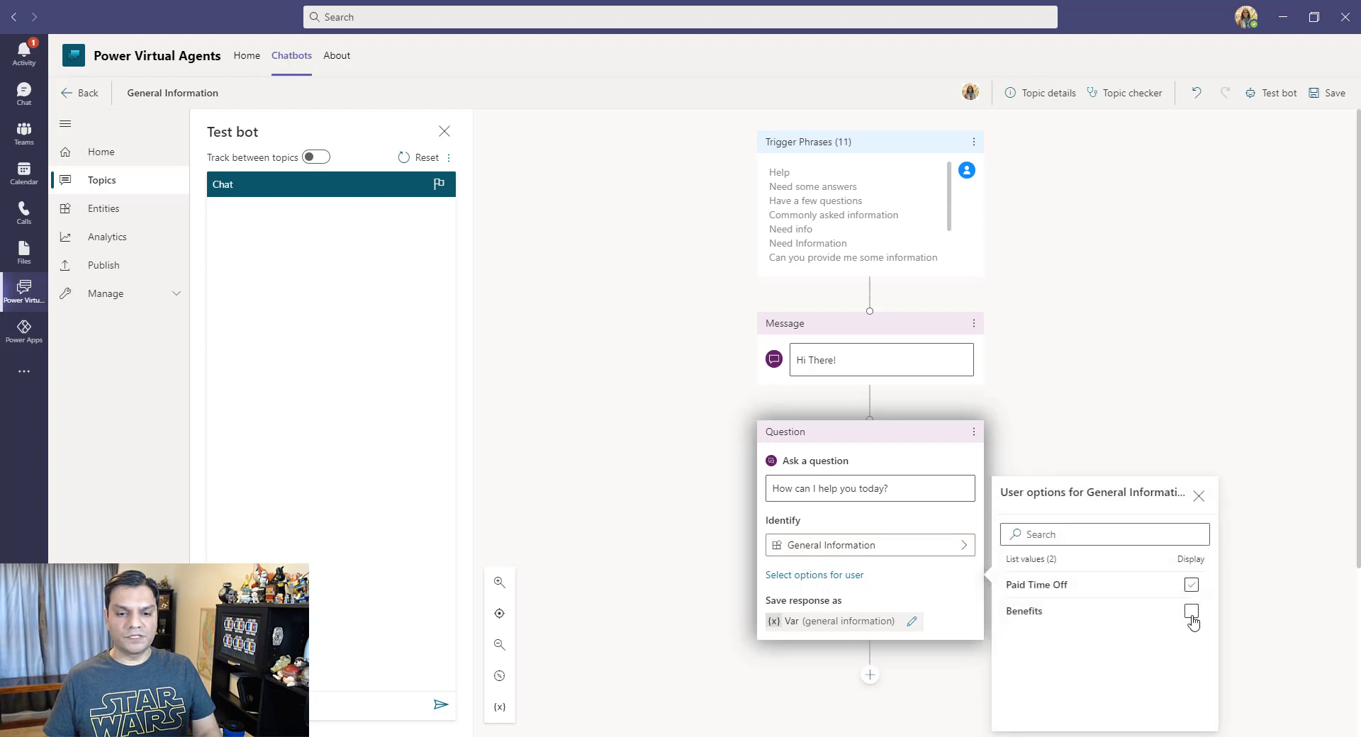
{"action": "left_click", "coordinate": [1190, 611]}
{"action": "left_click", "coordinate": [1245, 598]}
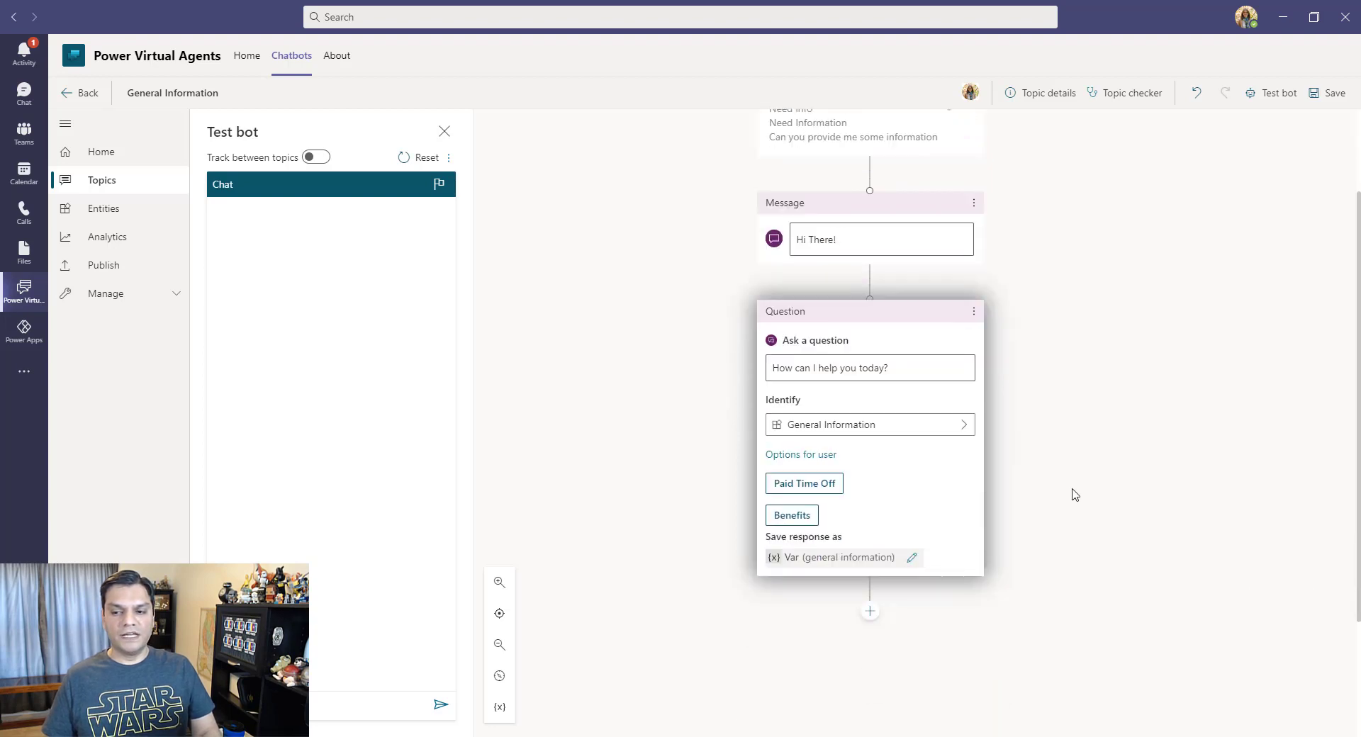
- Rename the variable that stores the question's response to VarQuestion and close its properties
{"action": "left_click", "coordinate": [912, 558]}
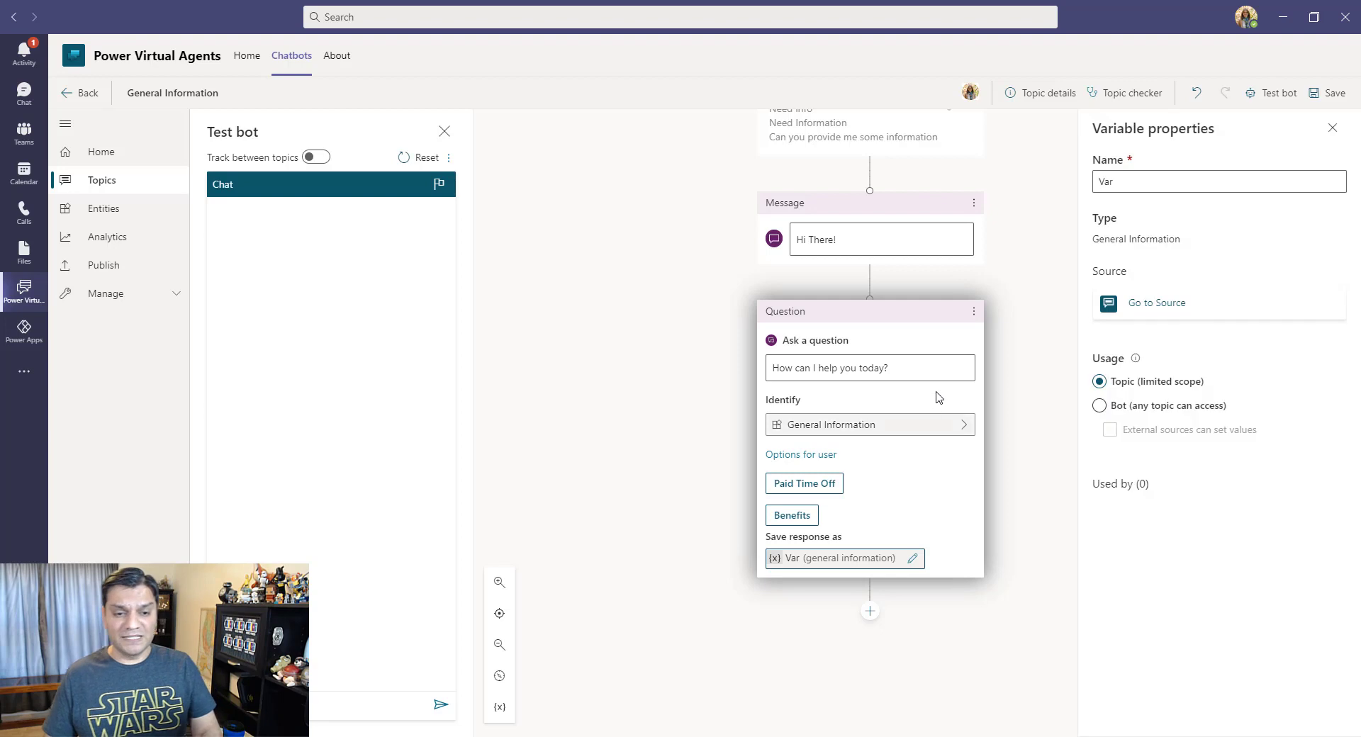
{"action": "left_click", "coordinate": [1190, 185]}
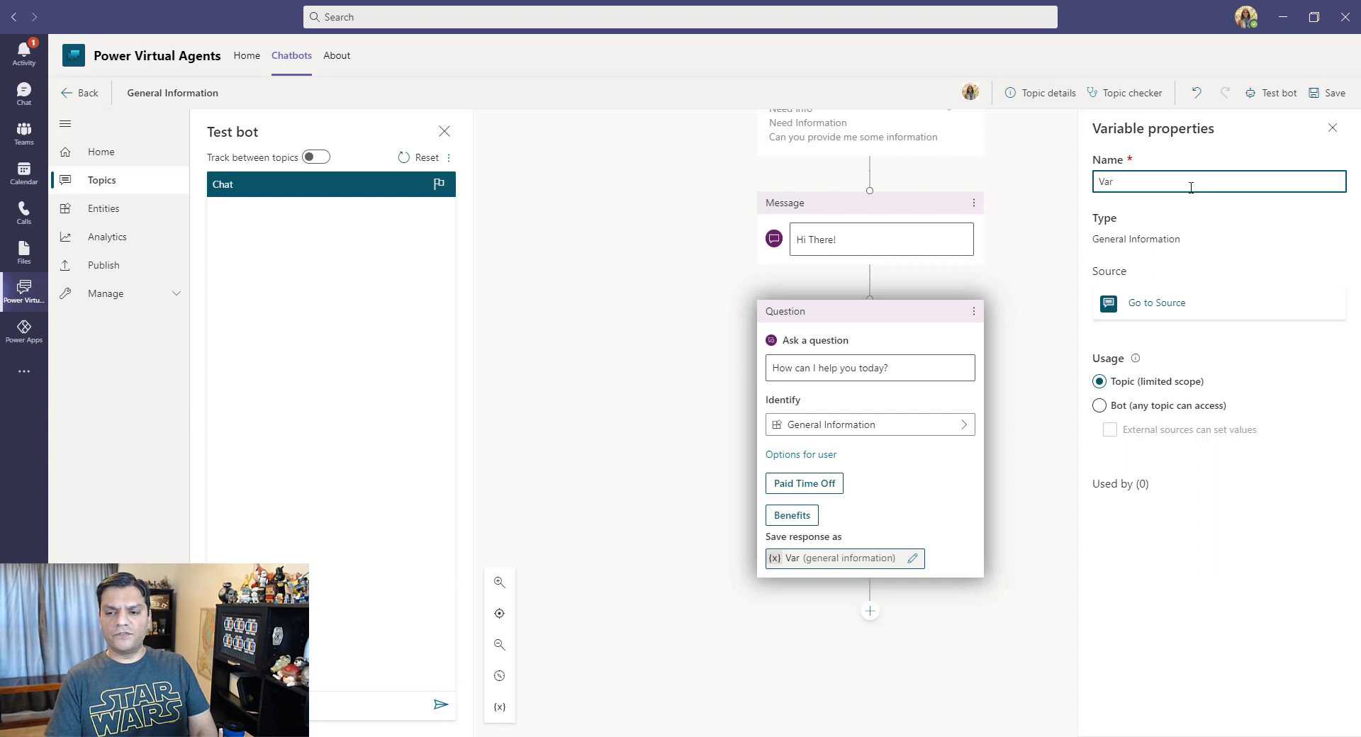
{"action": "type", "text": "Question"}
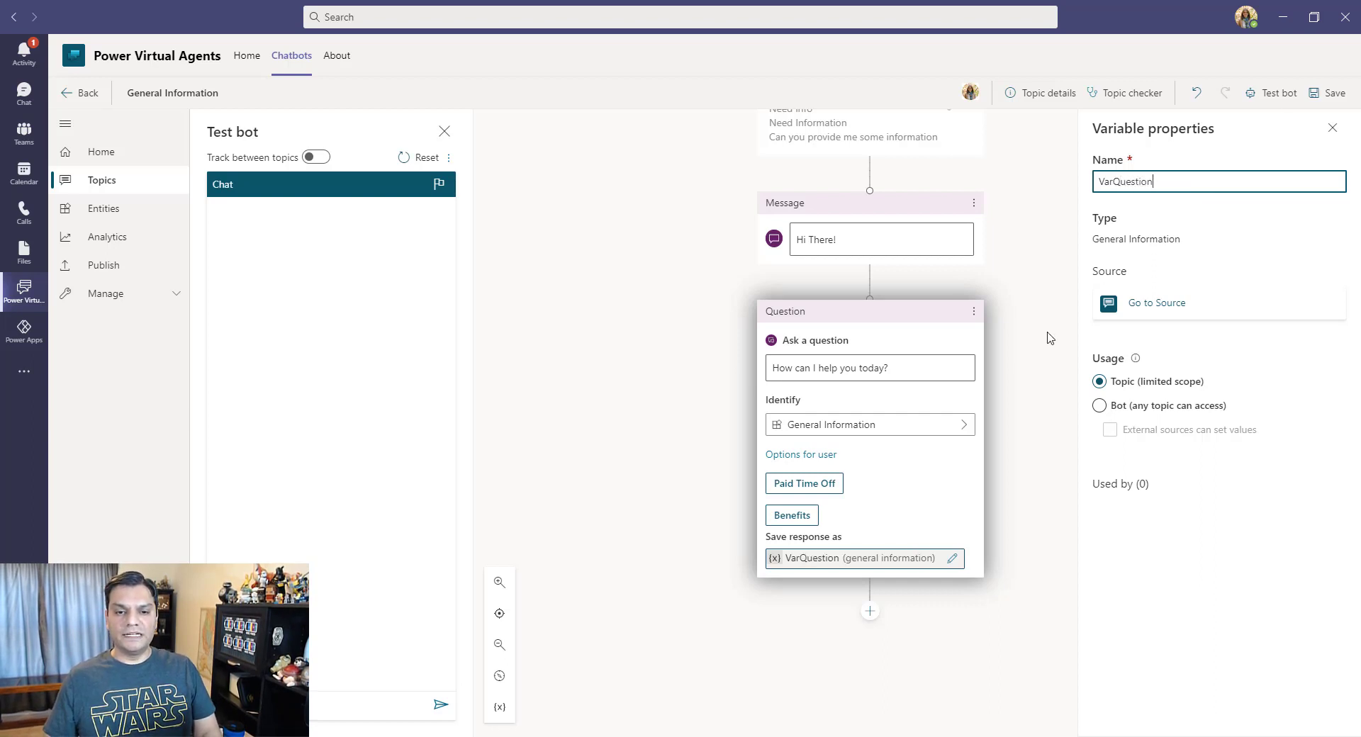
{"action": "left_click", "coordinate": [997, 571]}
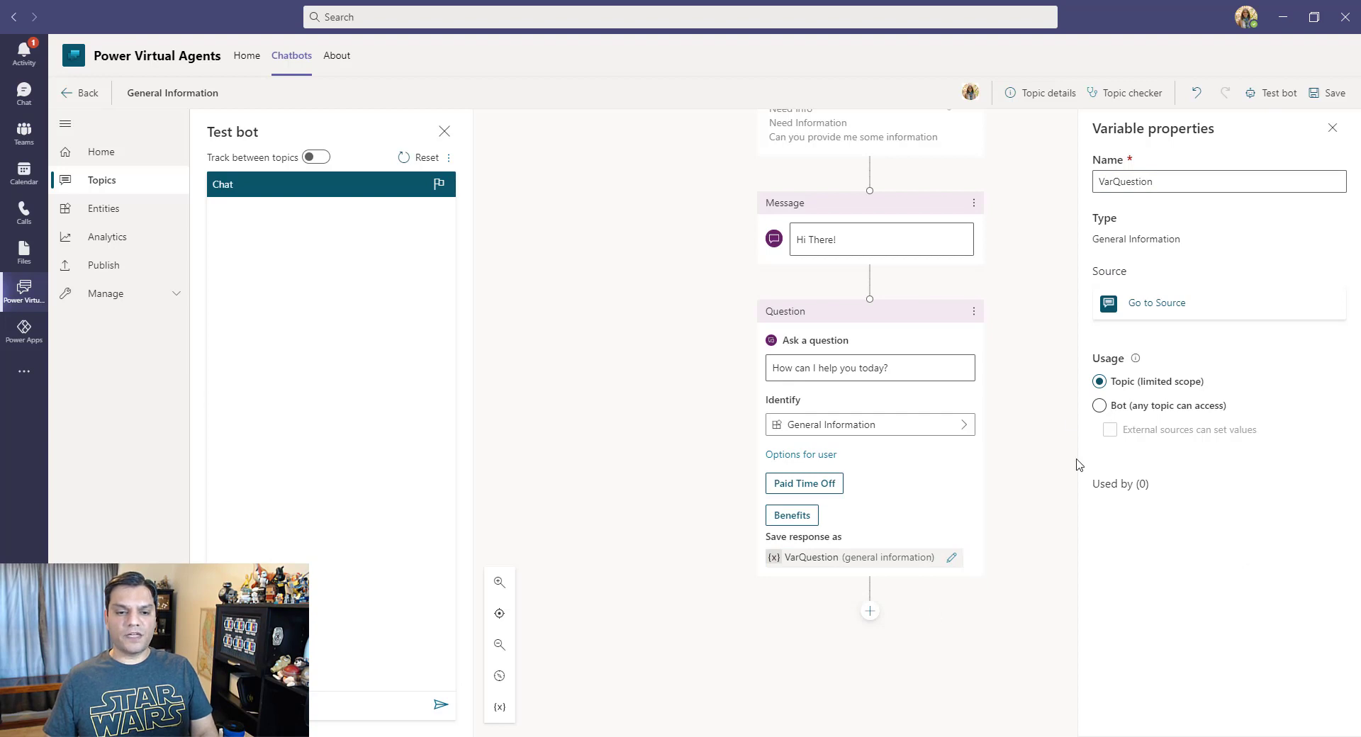
{"action": "left_click", "coordinate": [1332, 128]}
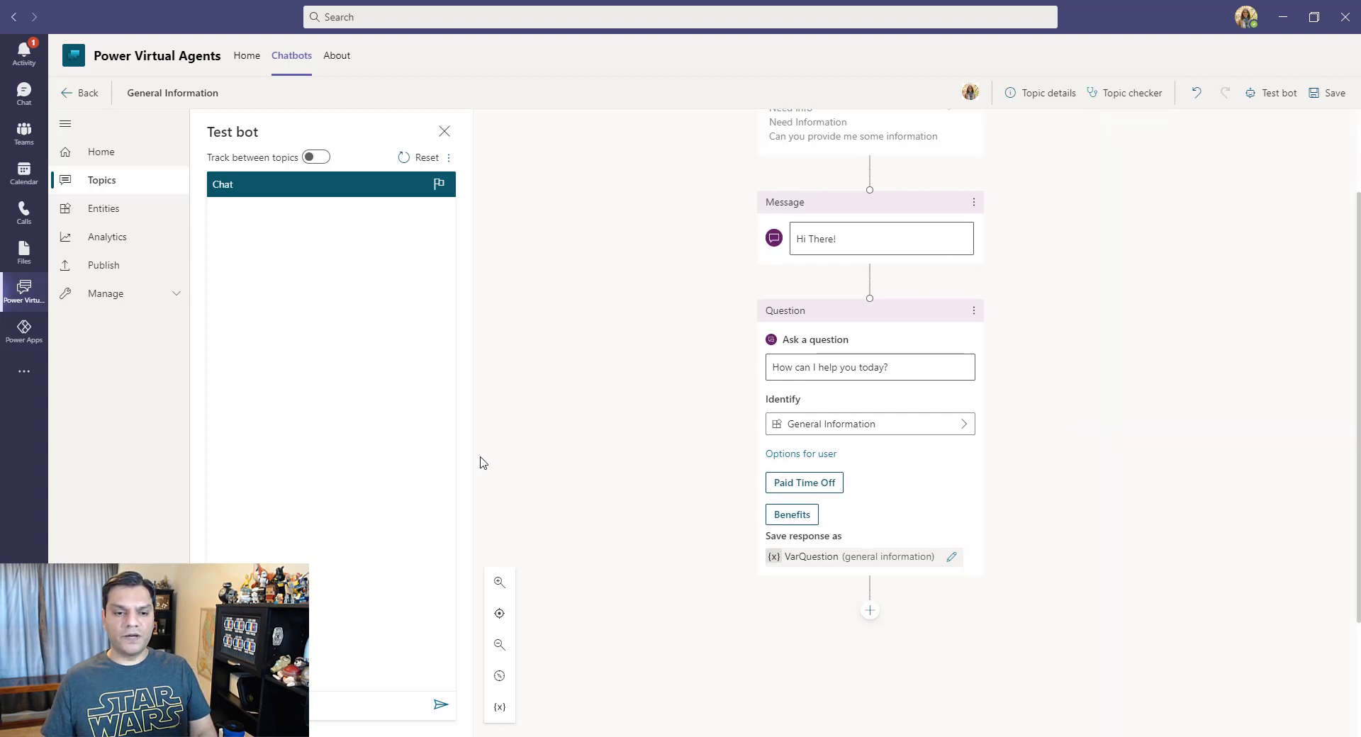
- Add a condition below the question where VarQuestion is equal to Paid Time Off, and close the test chat
{"action": "scroll", "coordinate": [850, 537], "scroll_direction": "down", "scroll_amount": 1}
{"action": "left_click", "coordinate": [869, 554]}
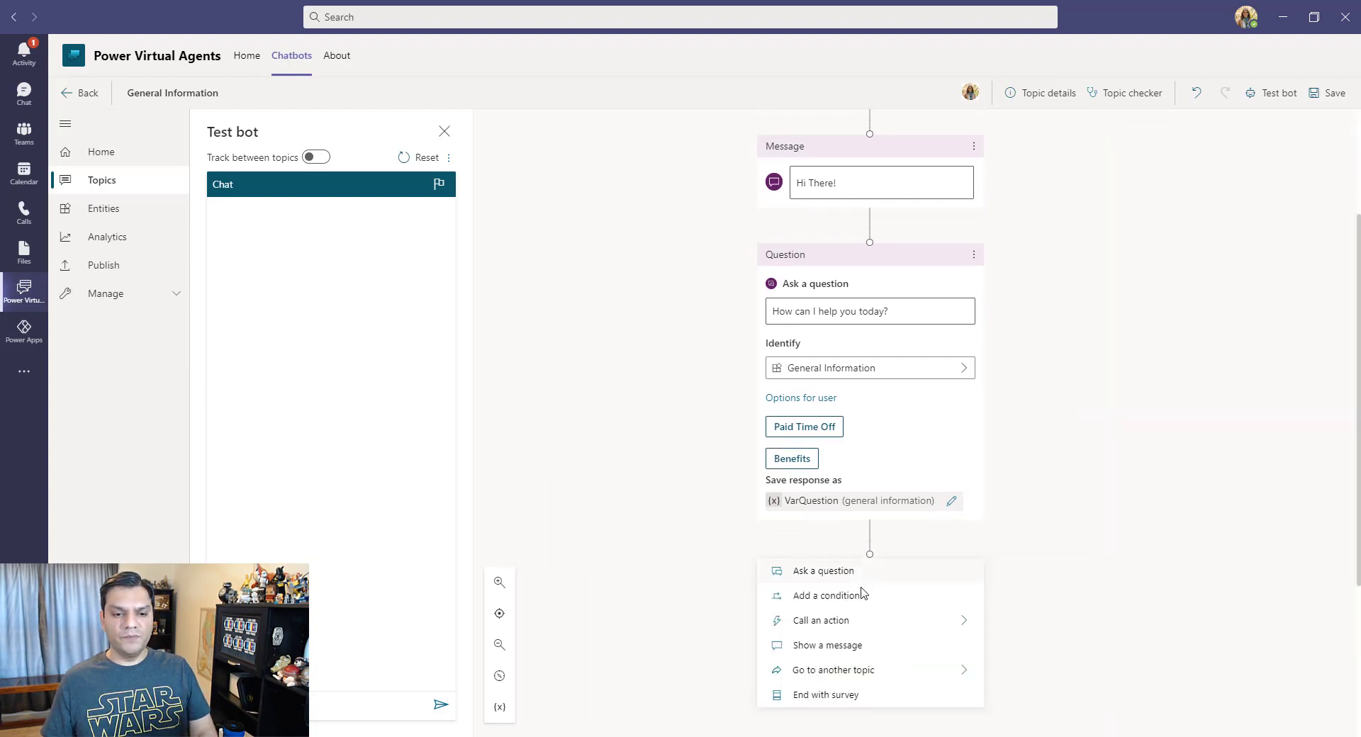
{"action": "left_click", "coordinate": [880, 597]}
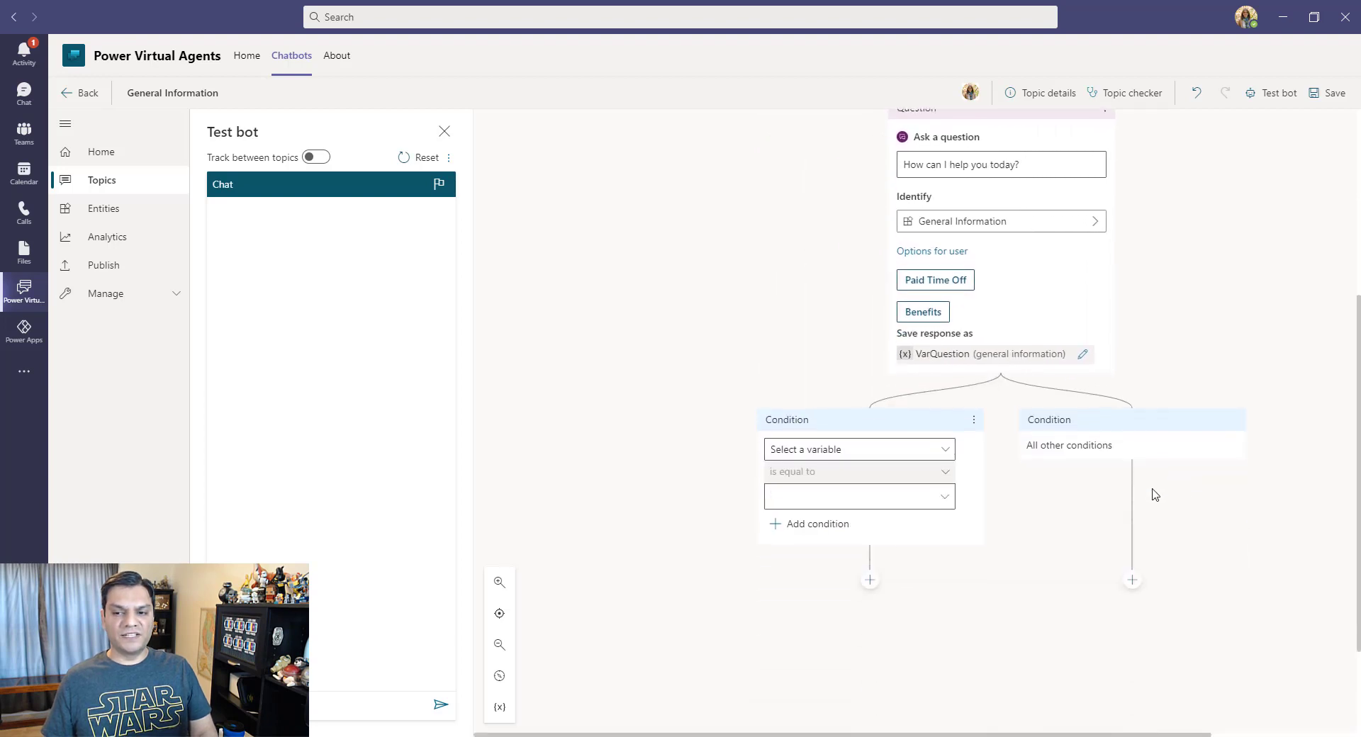
{"action": "left_click", "coordinate": [937, 449]}
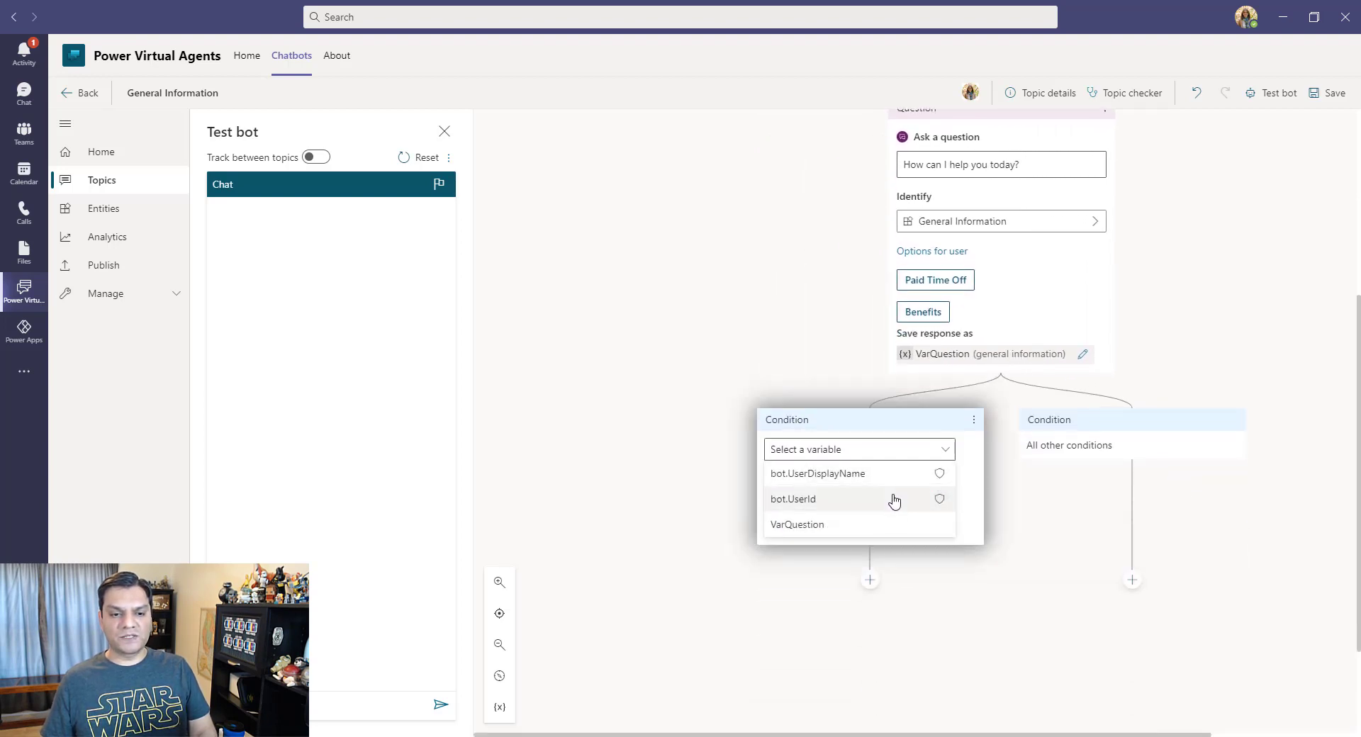
{"action": "left_click", "coordinate": [882, 524]}
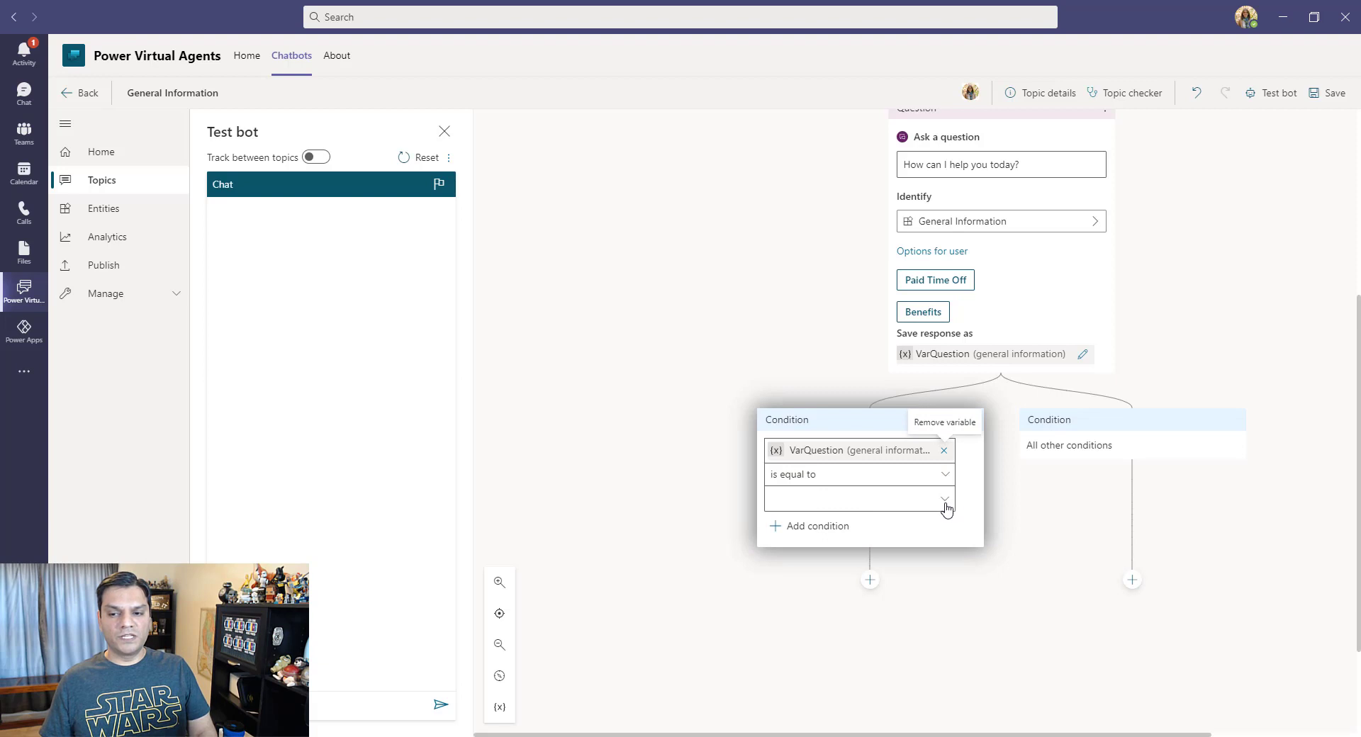
{"action": "left_click", "coordinate": [946, 500]}
{"action": "left_click", "coordinate": [884, 528]}
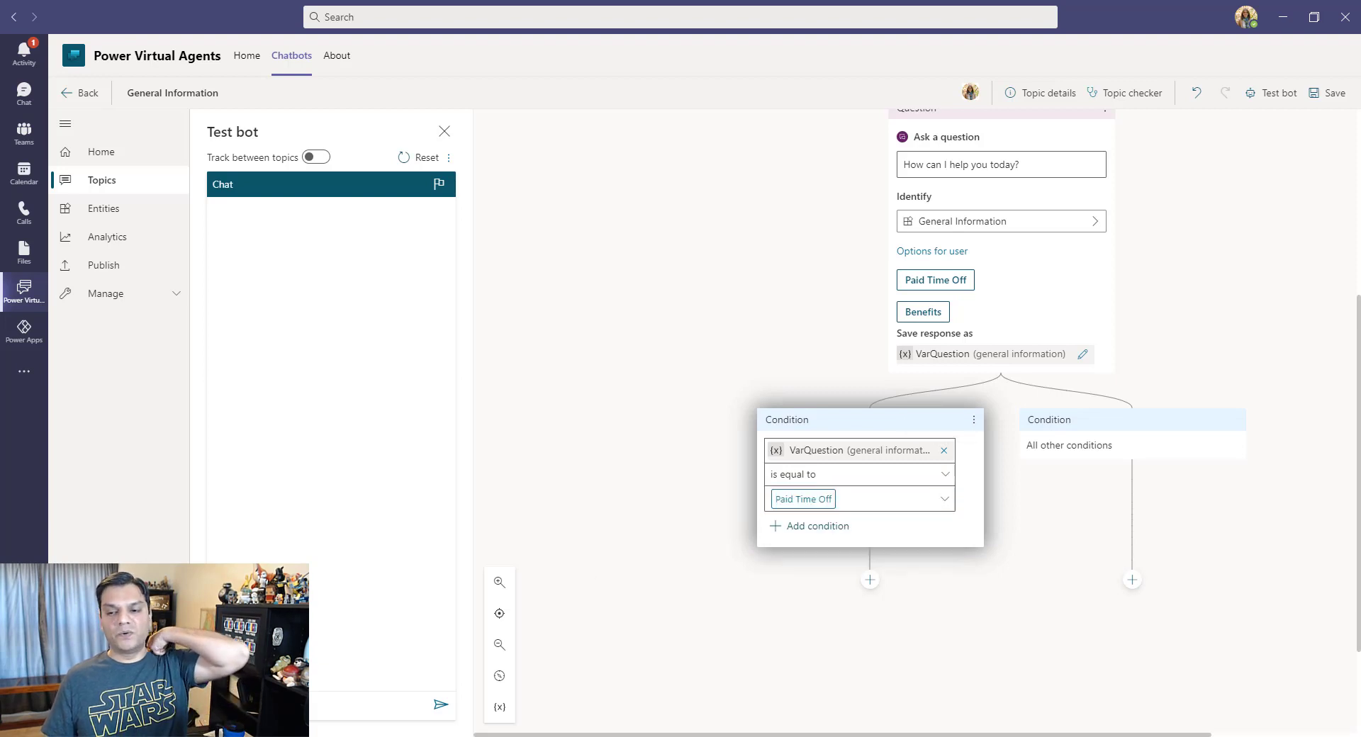
{"action": "scroll", "coordinate": [886, 585], "scroll_direction": "down", "scroll_amount": 1}
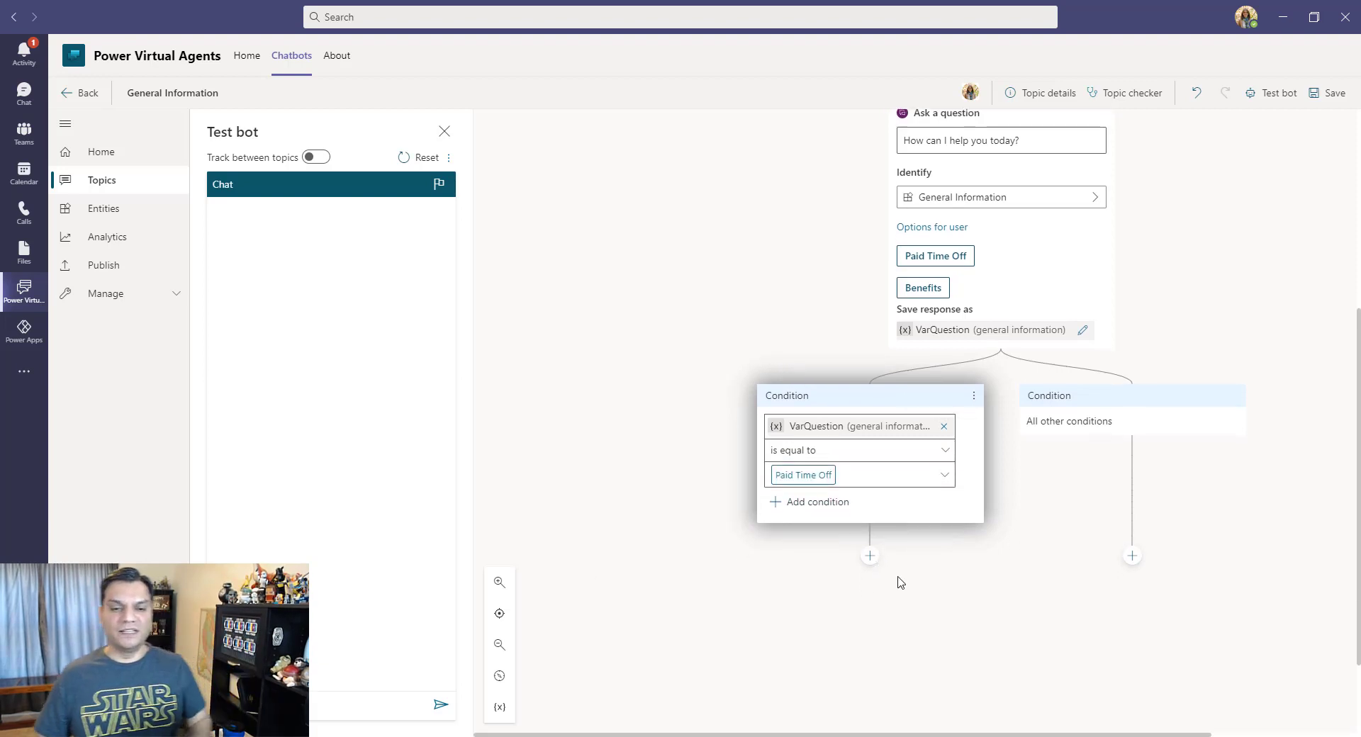
{"action": "scroll", "coordinate": [884, 459], "scroll_direction": "down", "scroll_amount": 2}
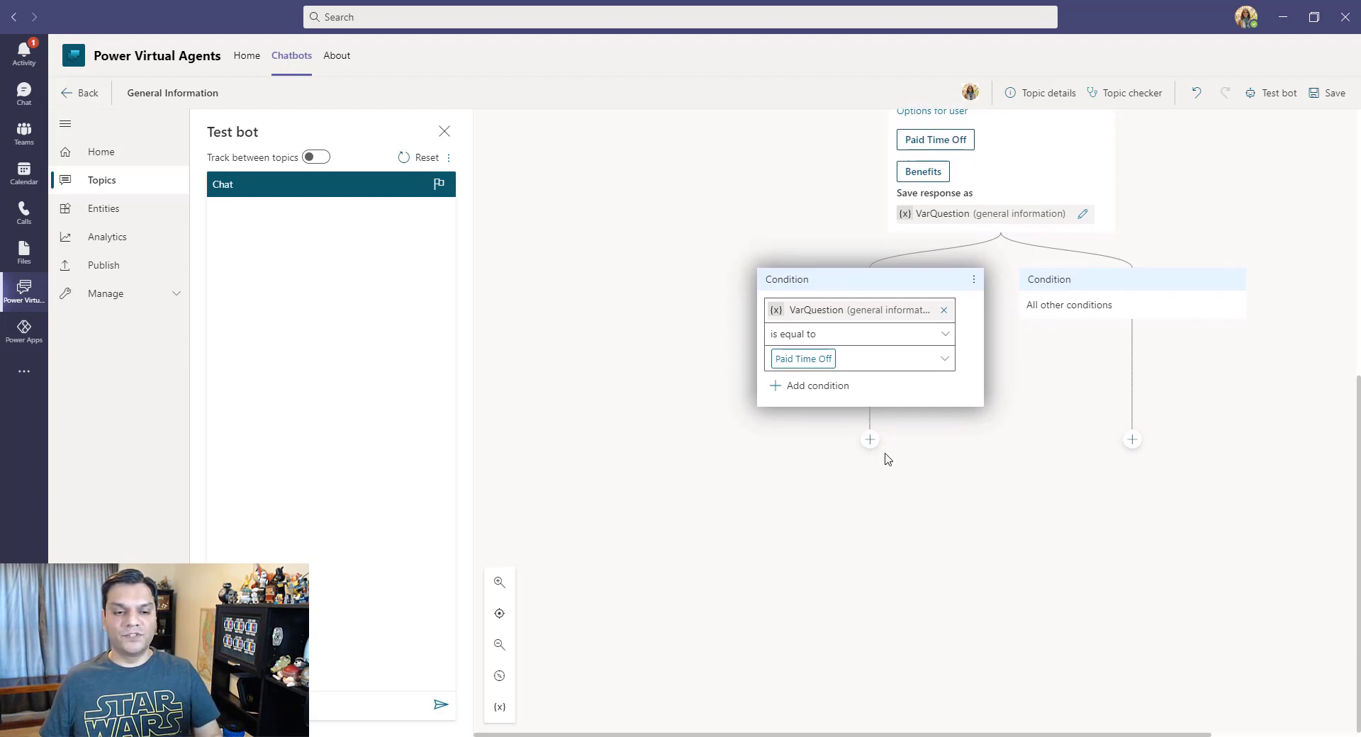
{"action": "left_click", "coordinate": [444, 132]}
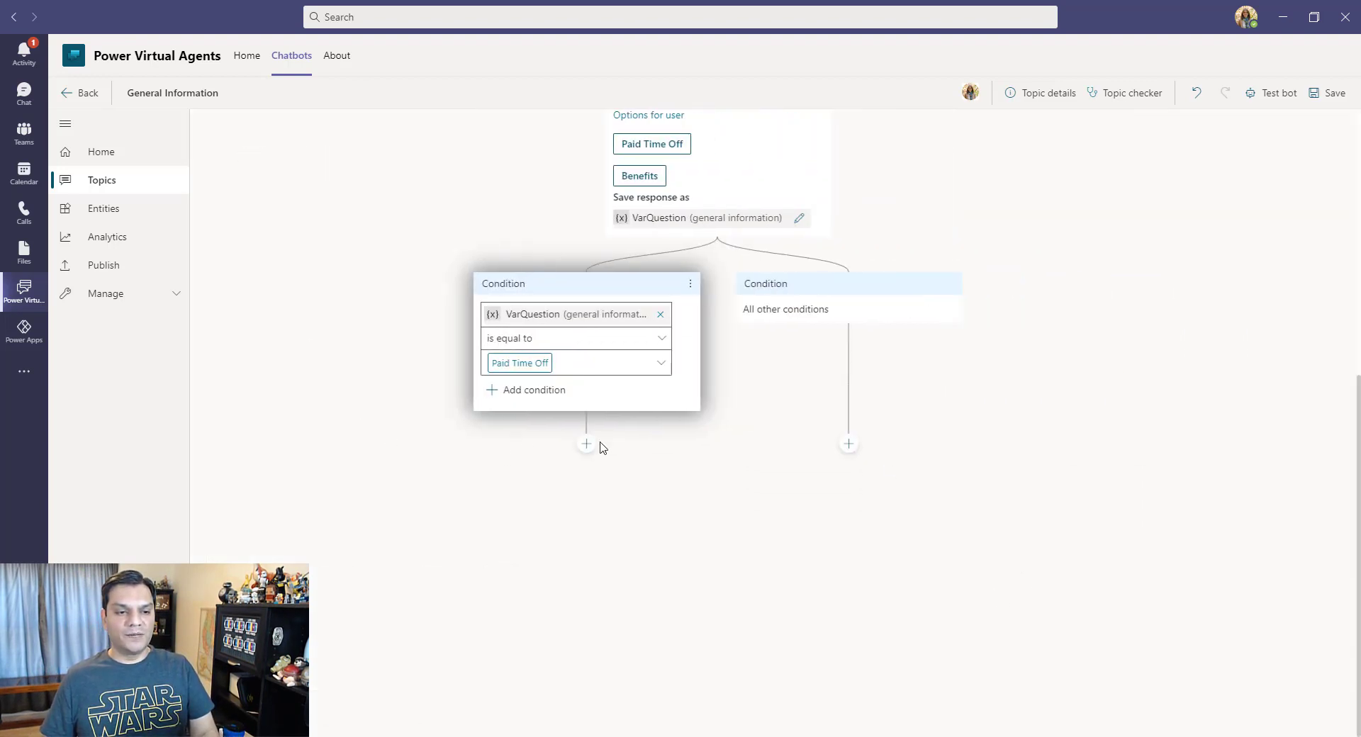
- Under the Paid Time Off condition, ask "Sure. Any day in particular you are looking for?" and identify the user's entire response
{"action": "left_click", "coordinate": [586, 444]}
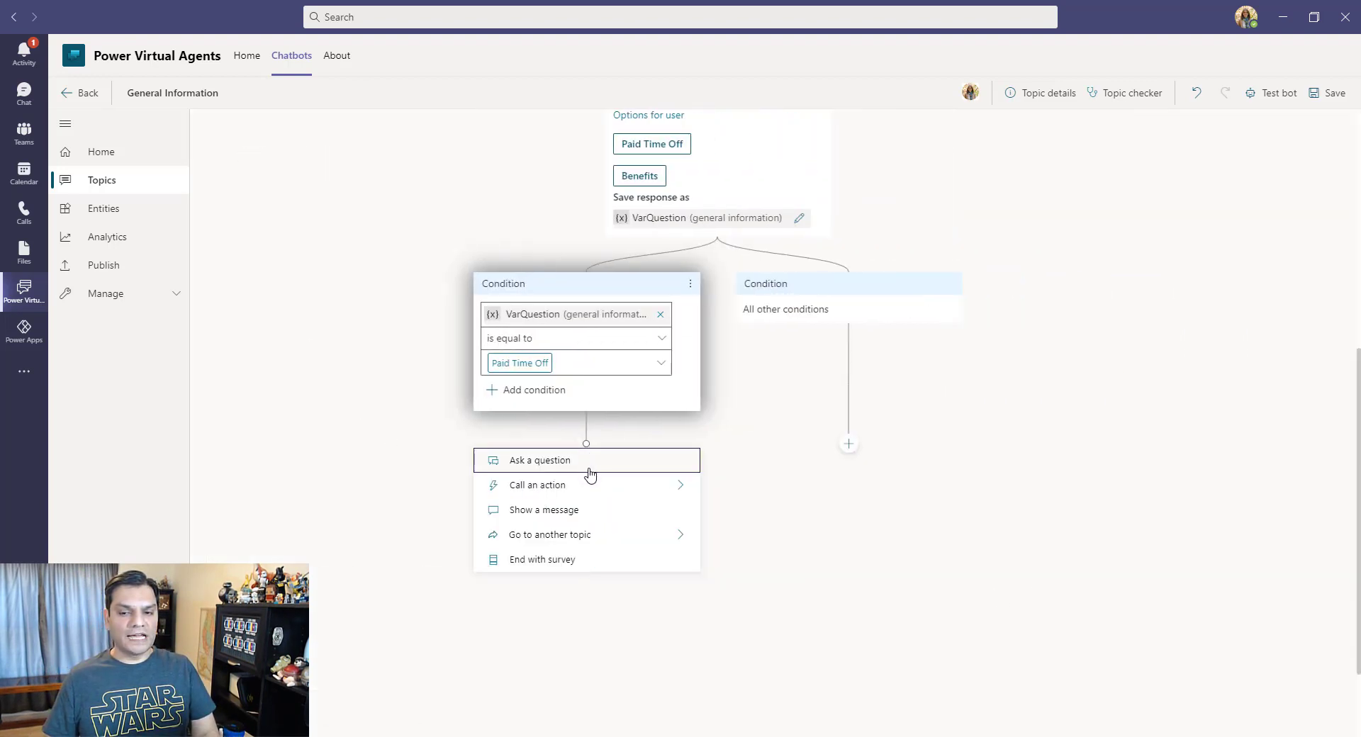
{"action": "left_click", "coordinate": [588, 472]}
{"action": "type", "text": "Sure."}
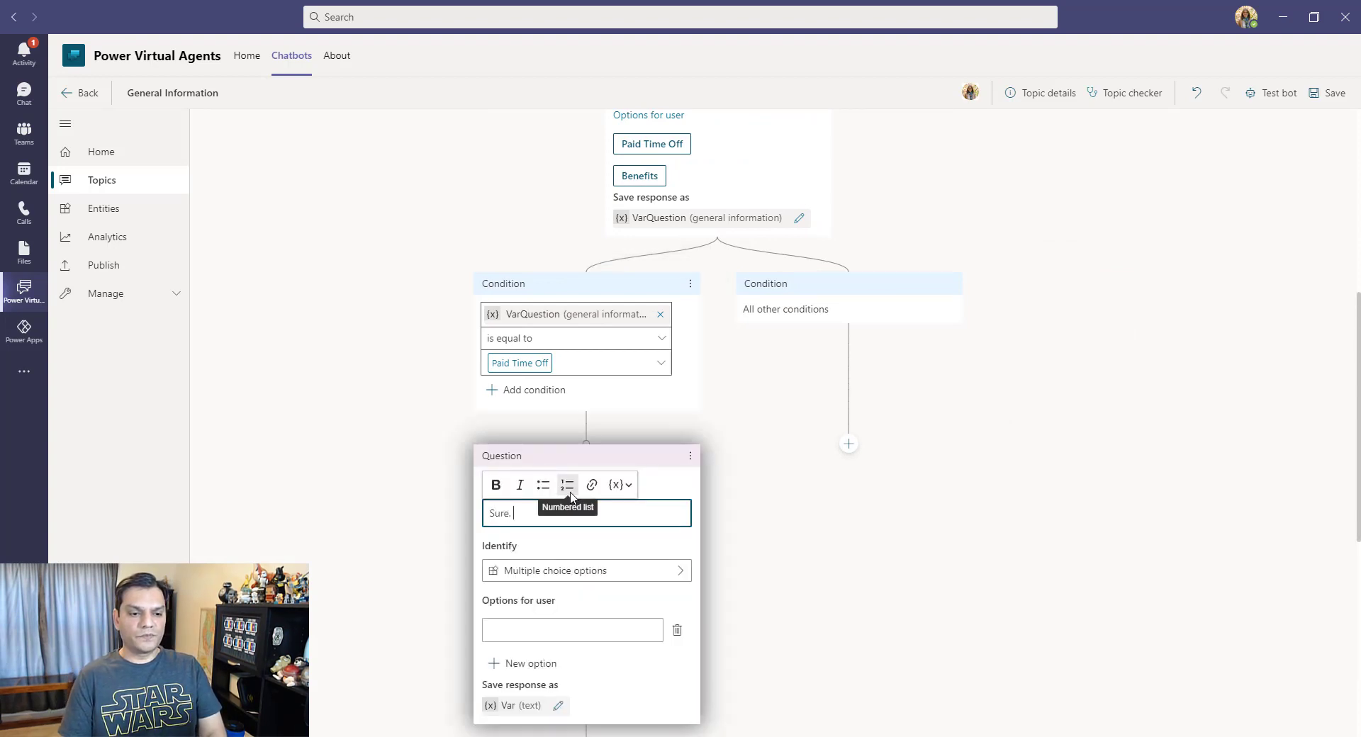
{"action": "type", "text": " Any day in particular you are l"}
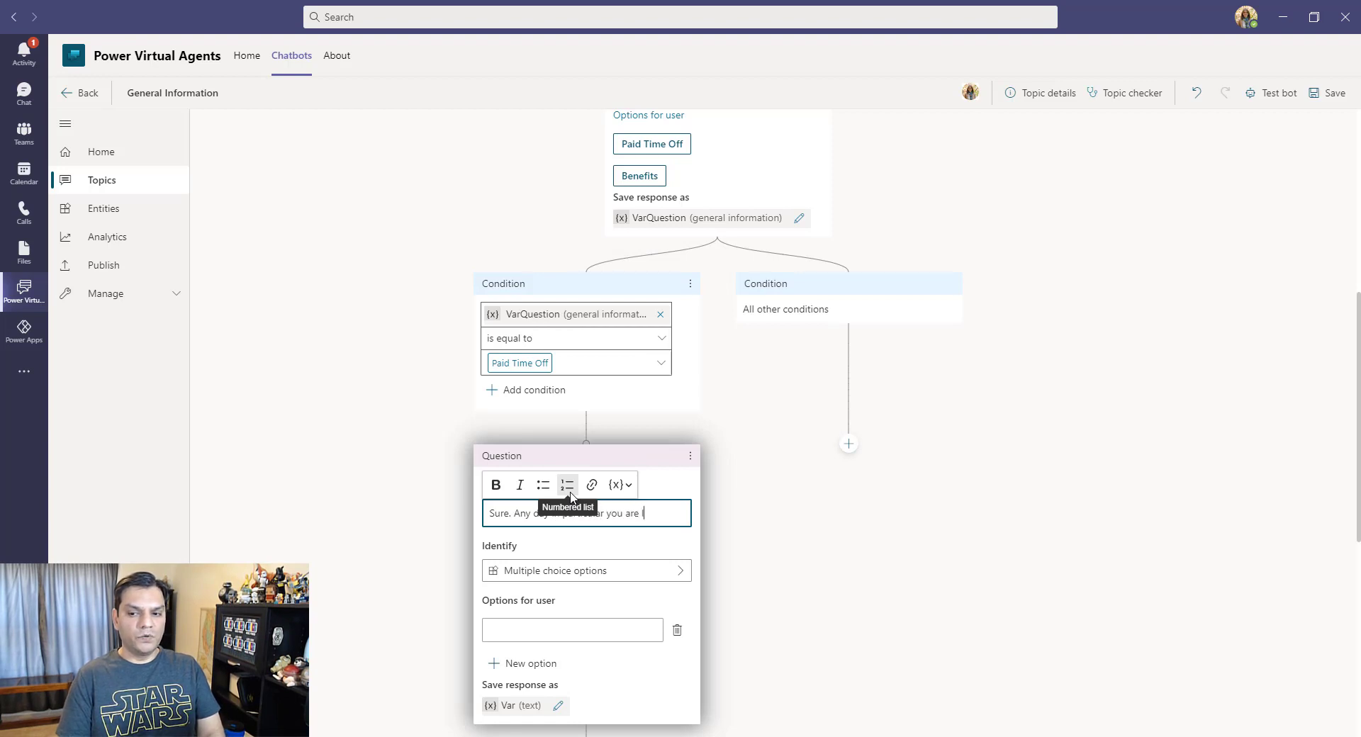
{"action": "type", "text": "ooking for?"}
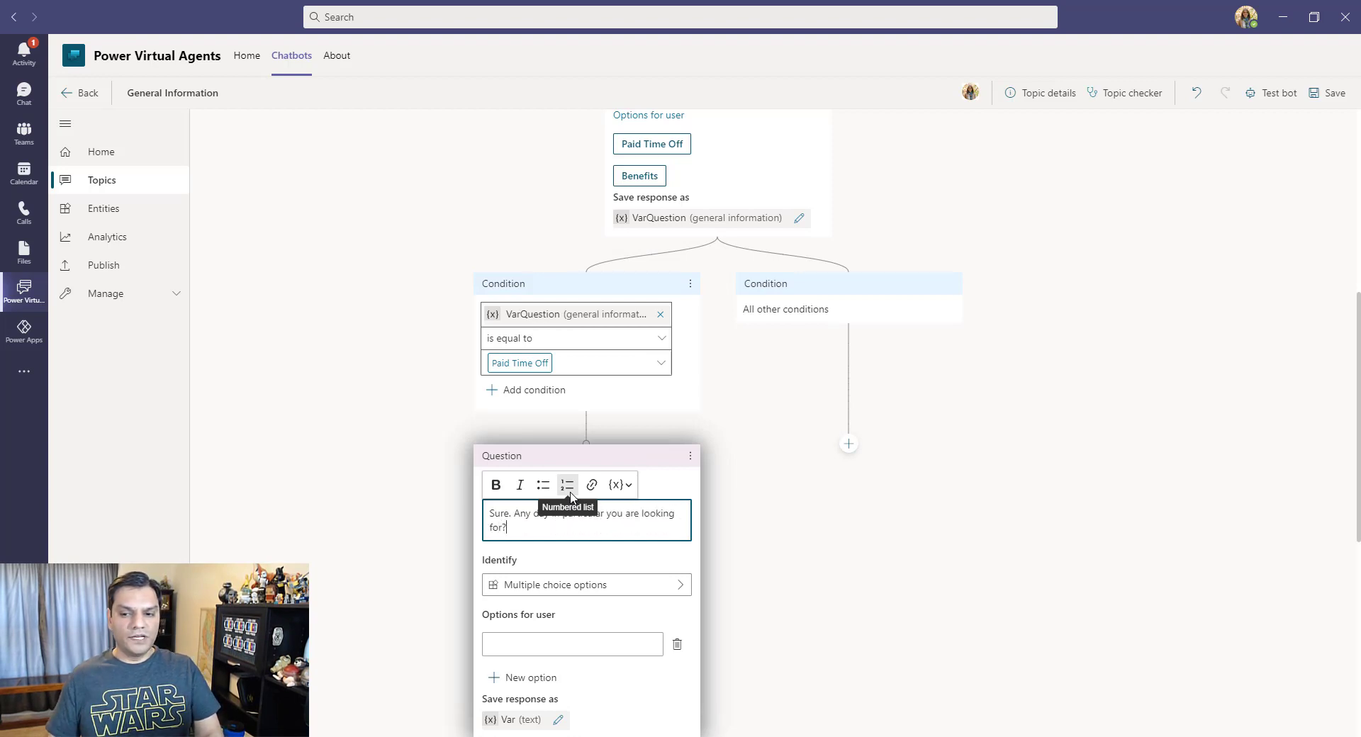
{"action": "left_click", "coordinate": [679, 584]}
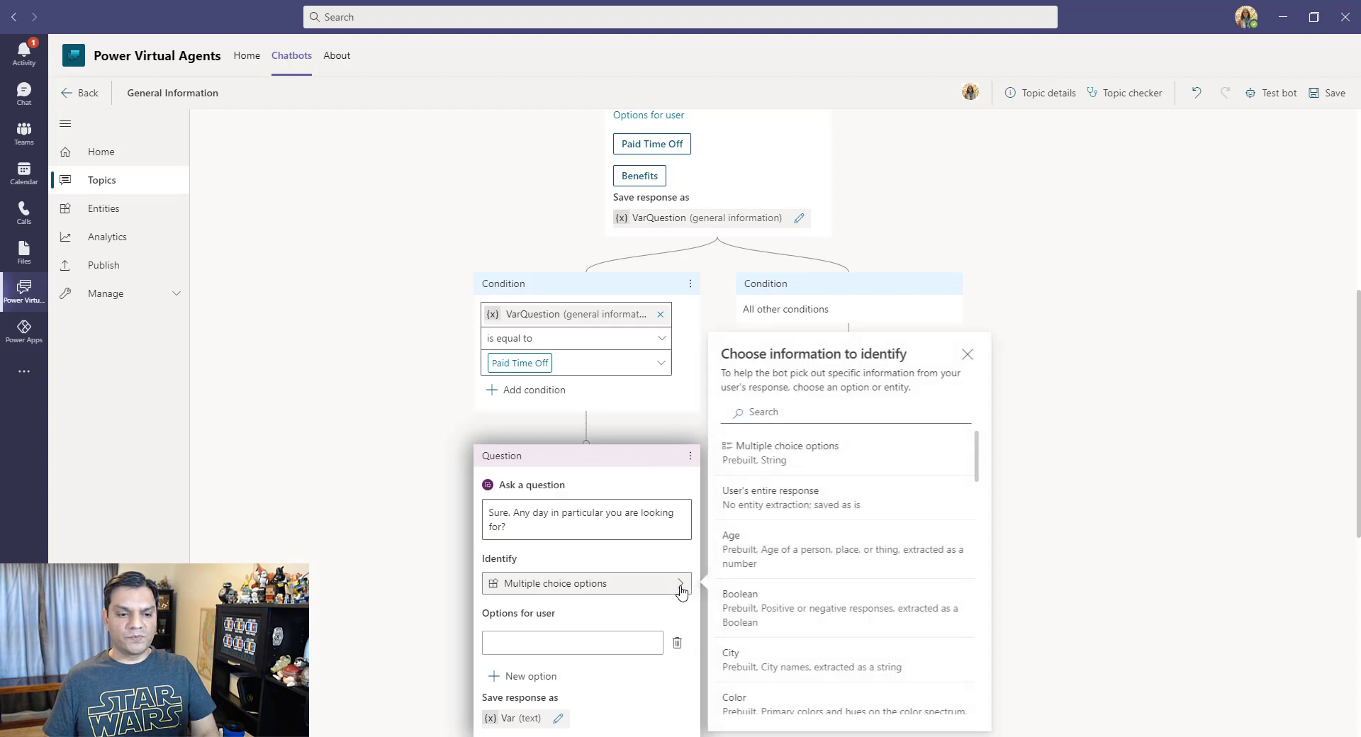
{"action": "left_click", "coordinate": [820, 504]}
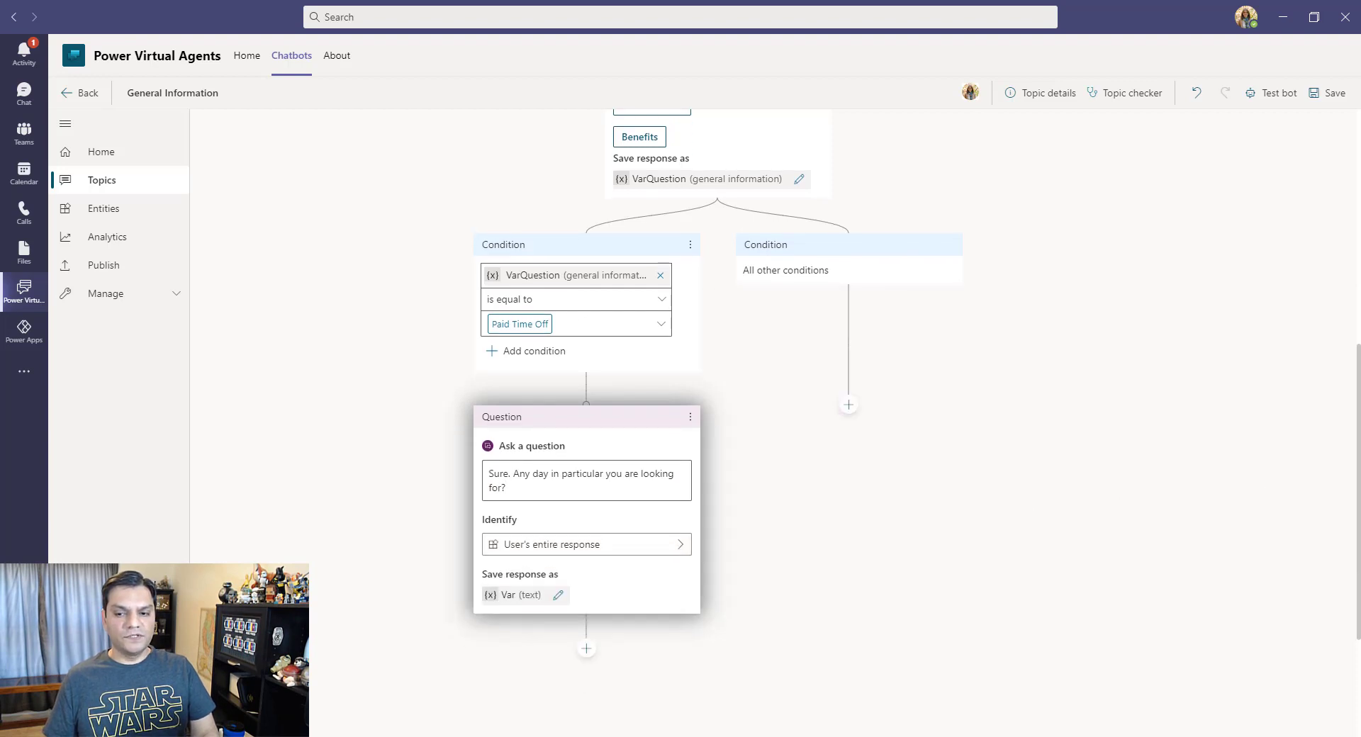
- Rename the variable storing the Paid Time Off day response to VarPTODay, close its properties, and save the topic
{"action": "left_click", "coordinate": [558, 595]}
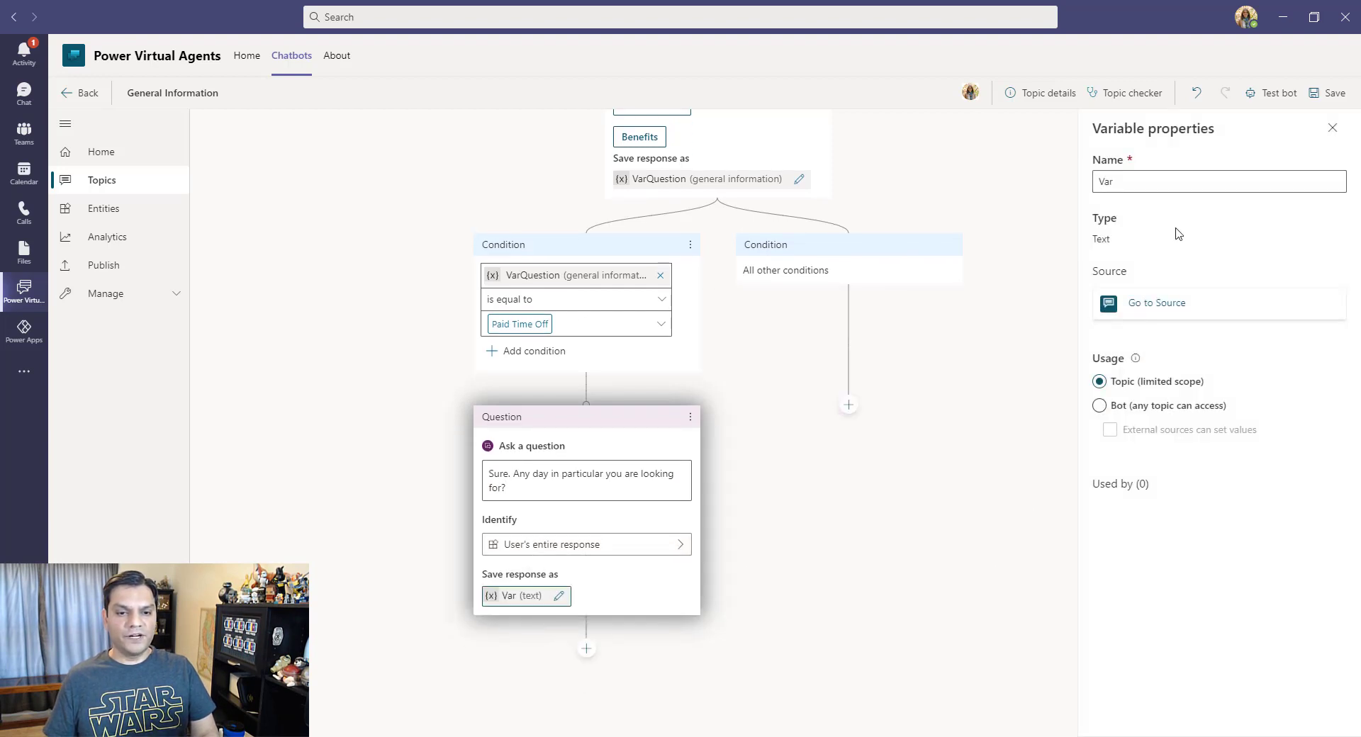
{"action": "left_click", "coordinate": [1178, 189]}
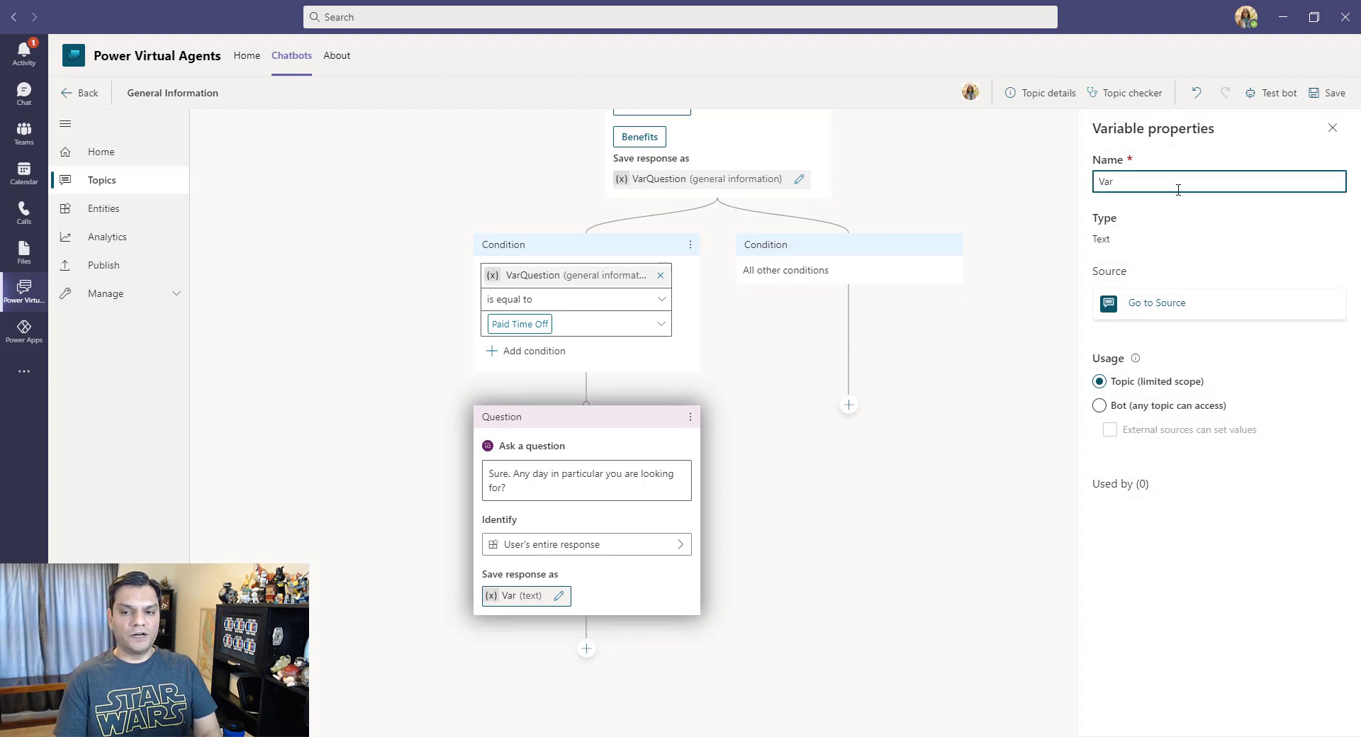
{"action": "type", "text": "PTODay"}
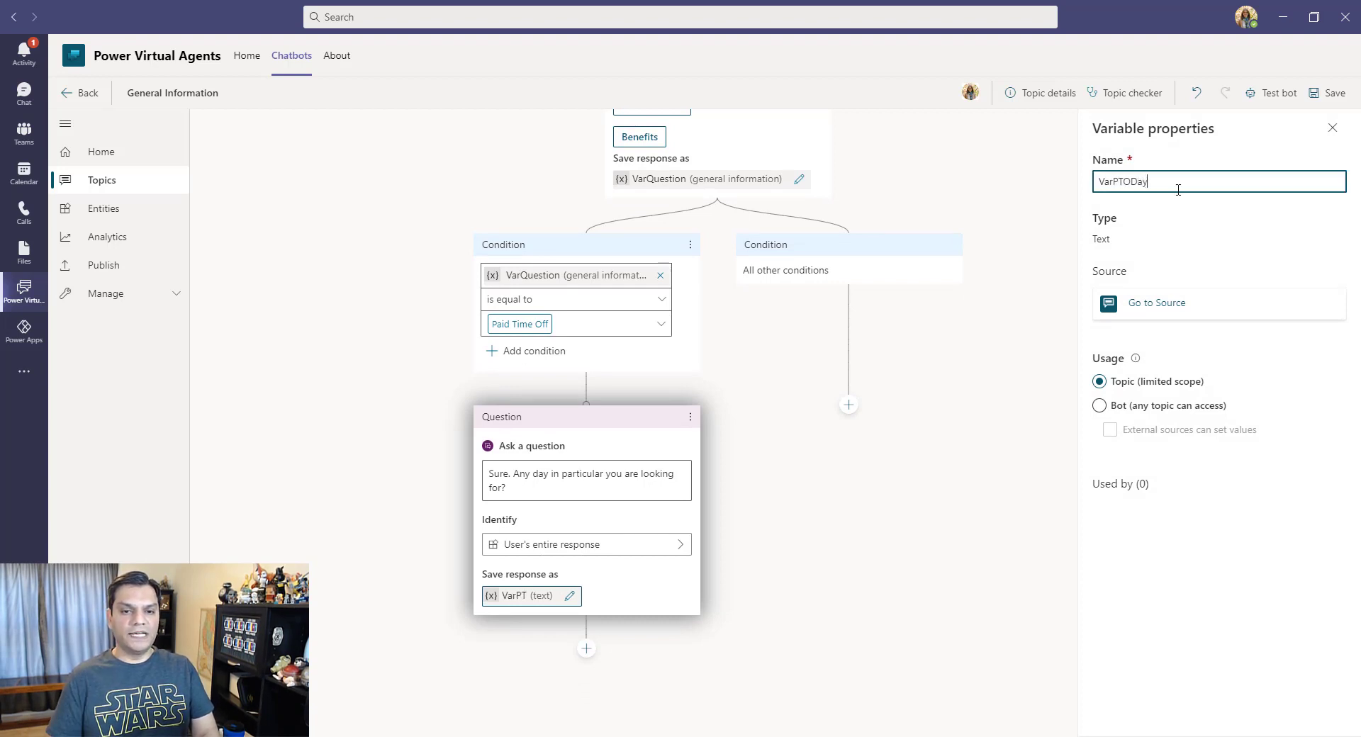
{"action": "scroll", "coordinate": [856, 549], "scroll_direction": "down", "scroll_amount": 3}
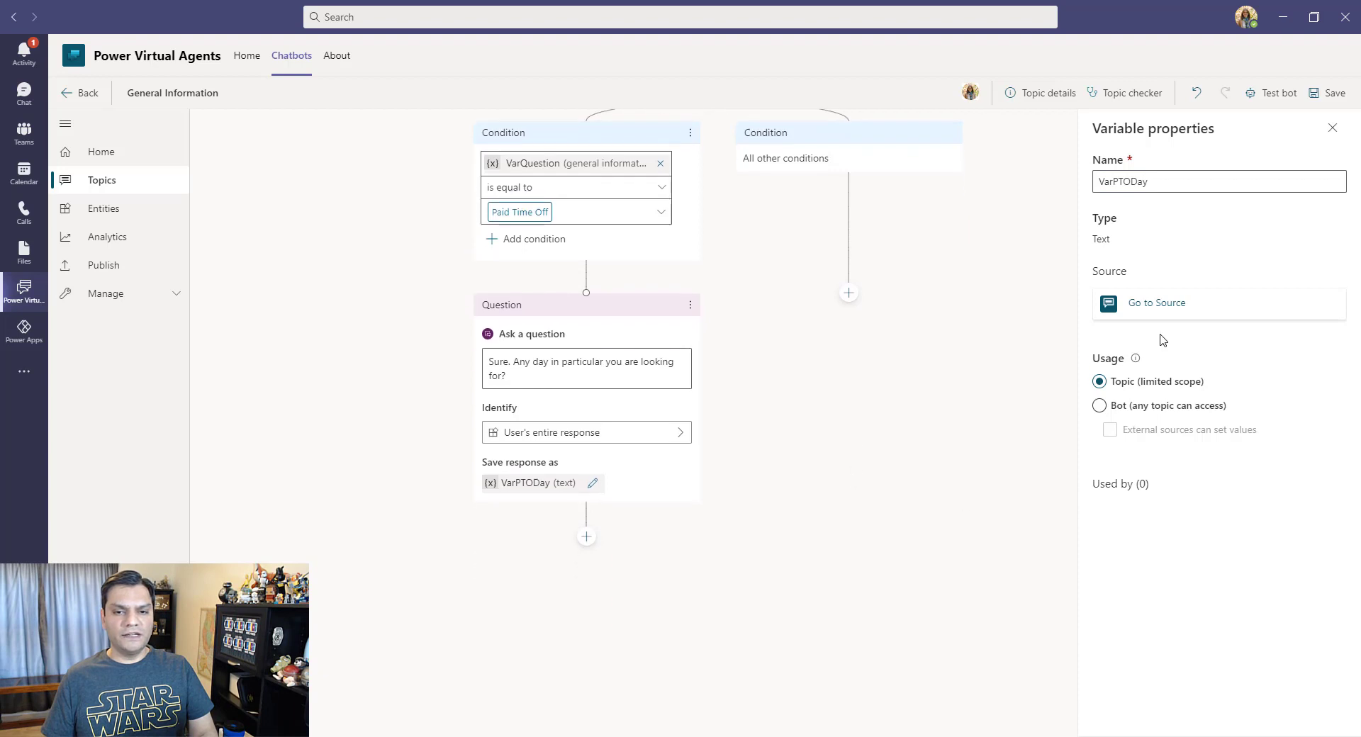
{"action": "left_click", "coordinate": [1332, 128]}
{"action": "scroll", "coordinate": [968, 424], "scroll_direction": "down", "scroll_amount": 2}
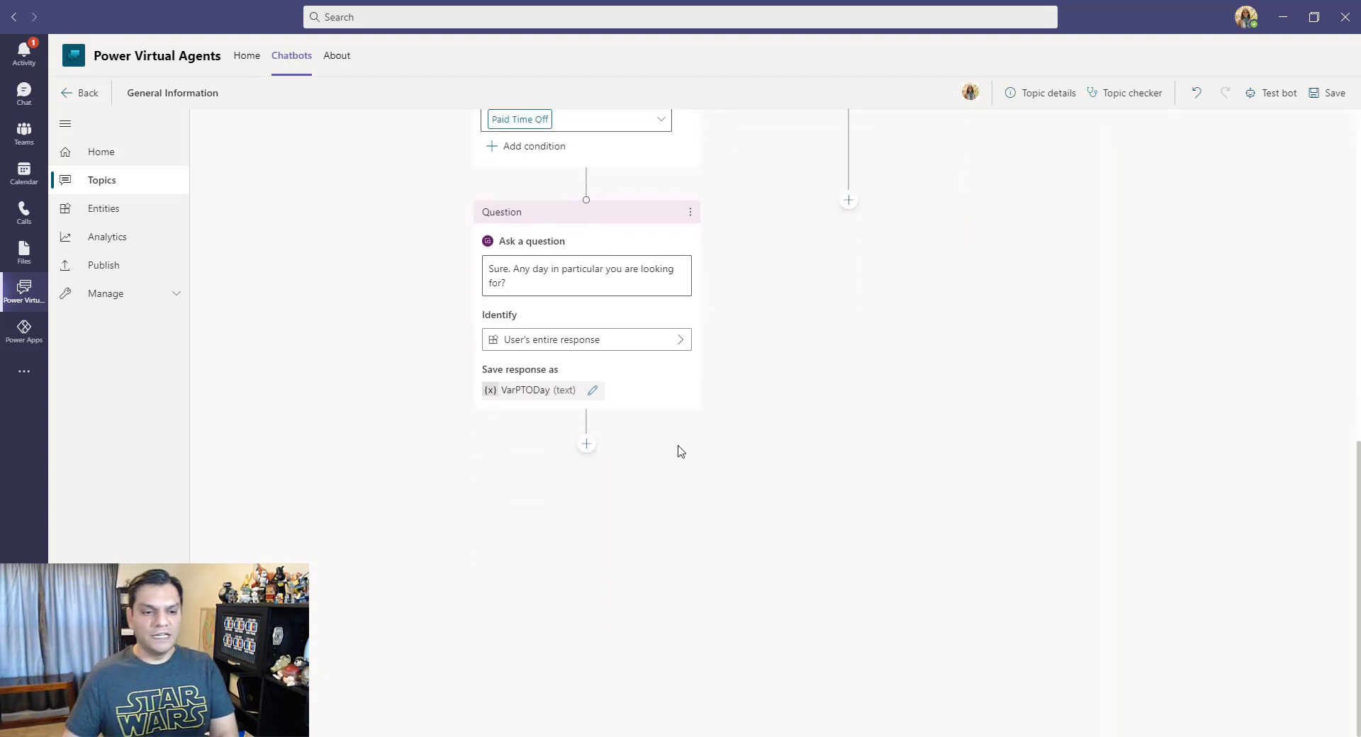
{"action": "left_click", "coordinate": [1333, 94]}
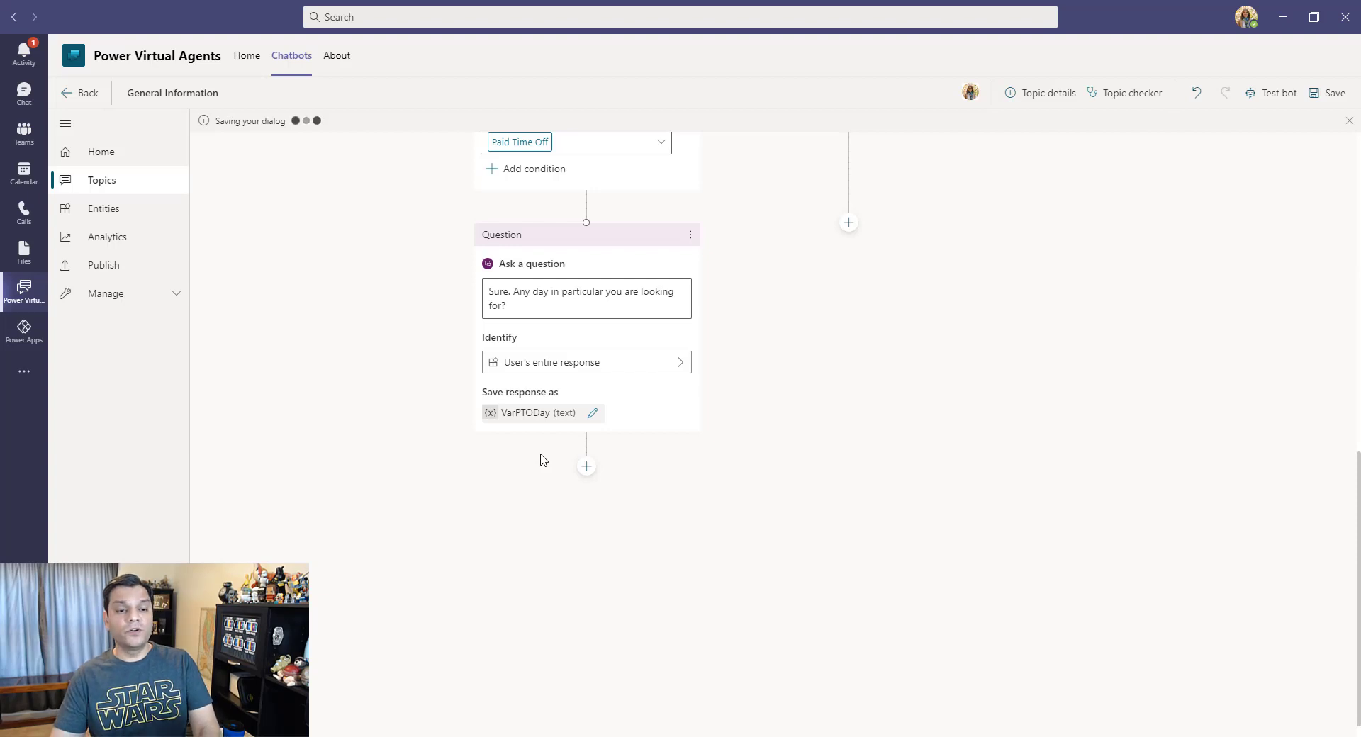
- Add an action below the Paid Time Off day question that creates a flow from the Power Virtual Agents Flow Template
{"action": "left_click", "coordinate": [585, 467]}
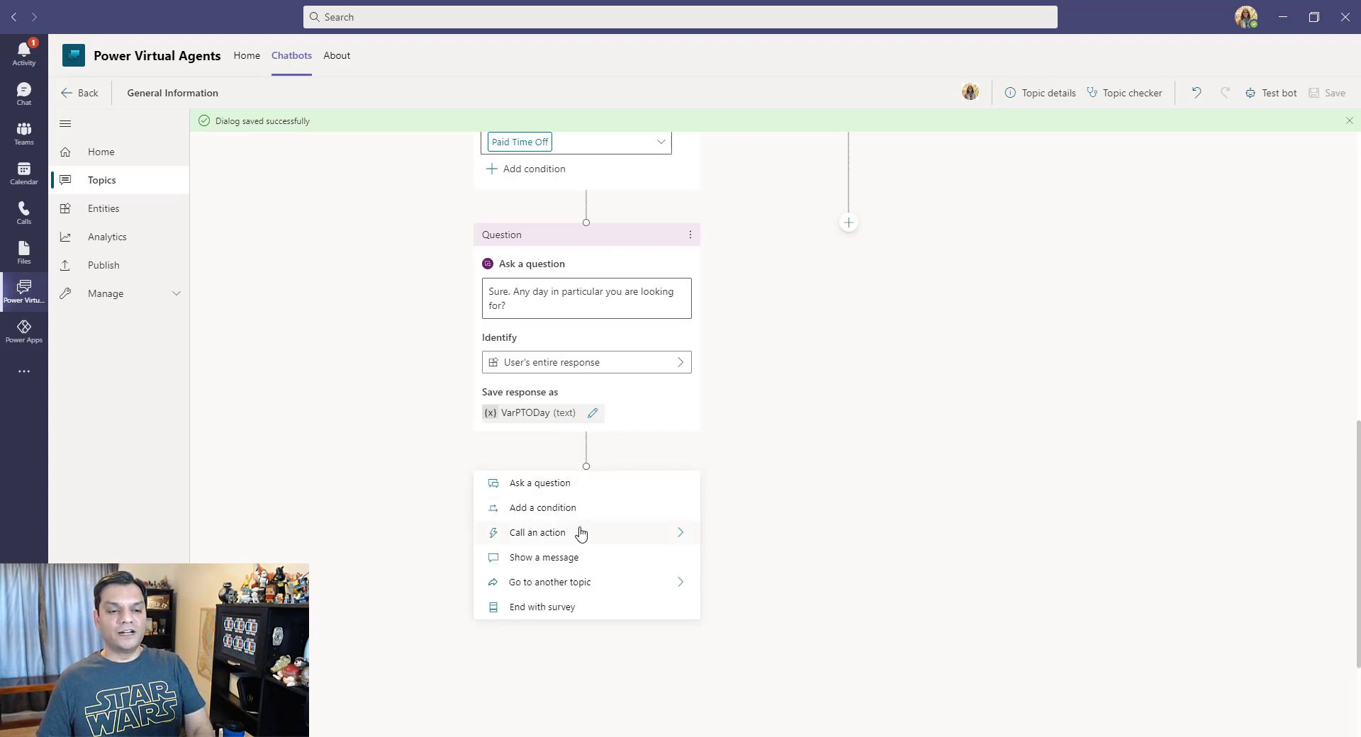
{"action": "left_click", "coordinate": [668, 537]}
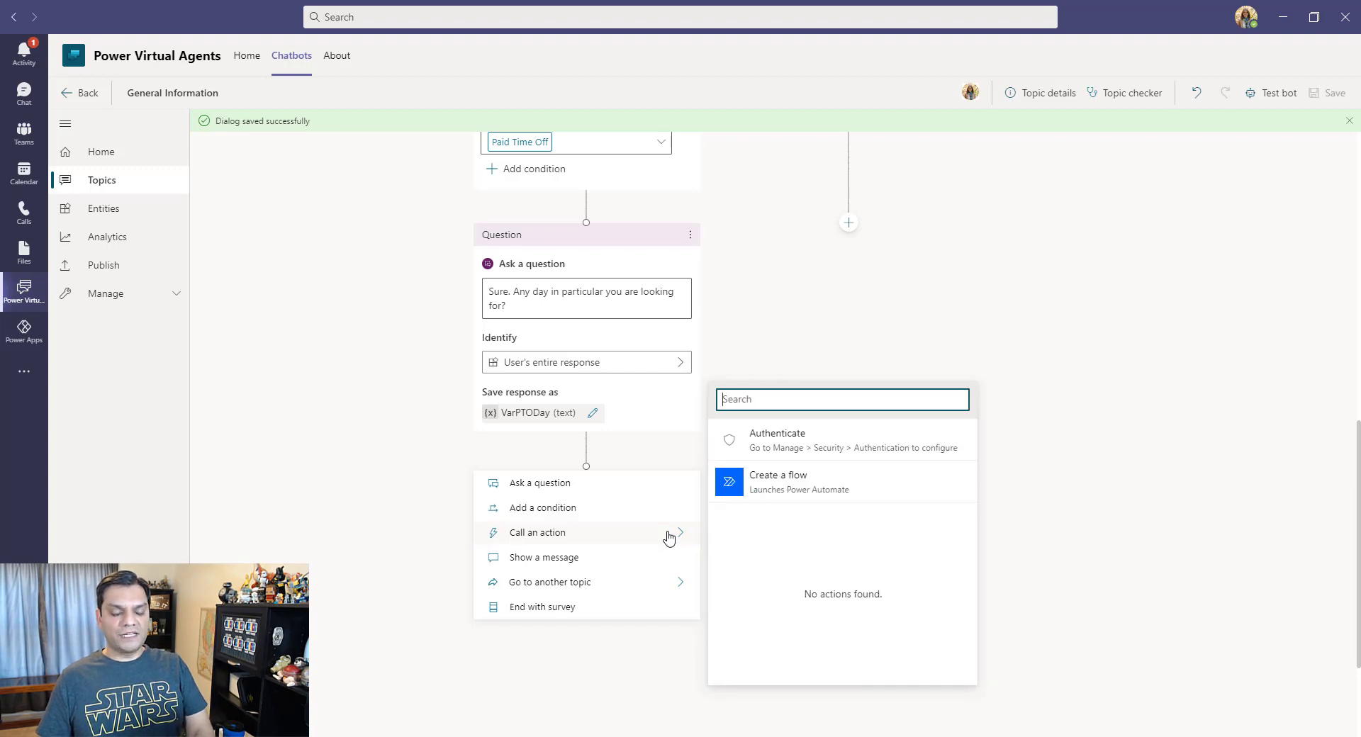
{"action": "left_click", "coordinate": [796, 487]}
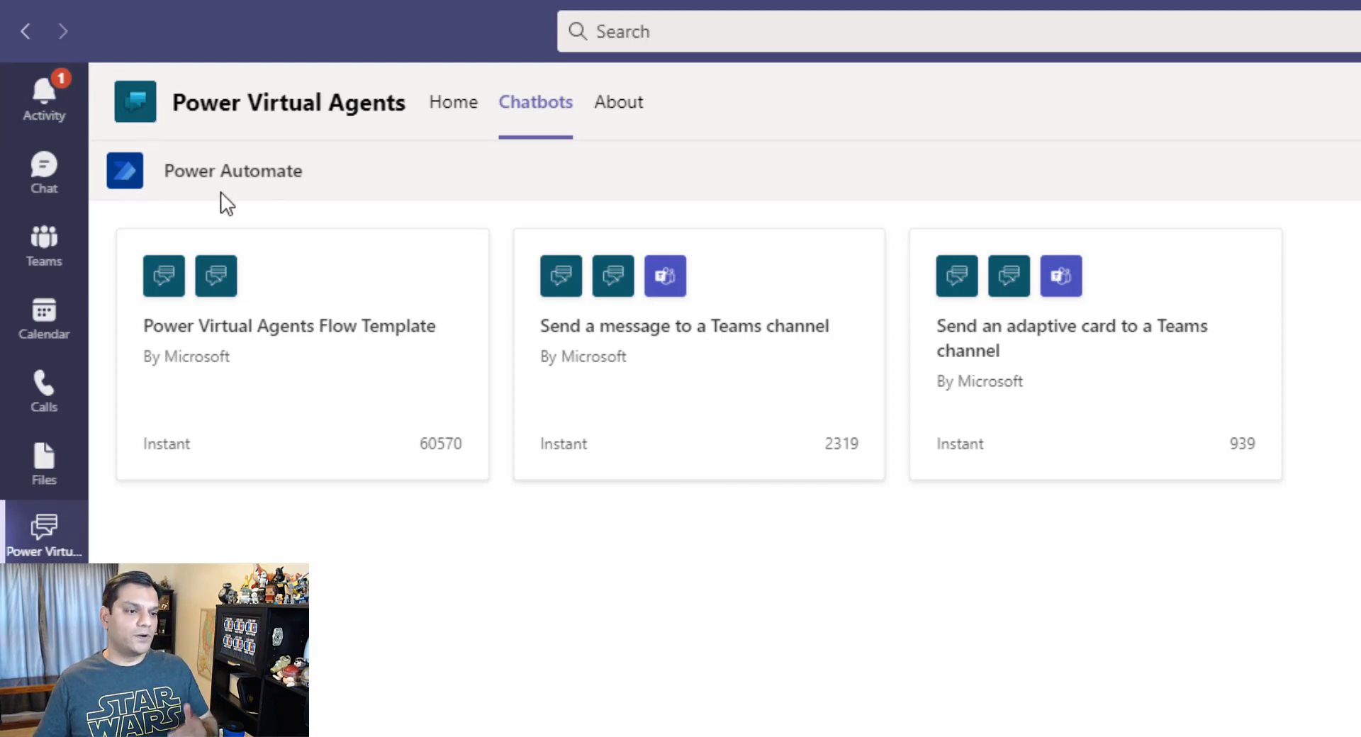
{"action": "left_click", "coordinate": [260, 352]}
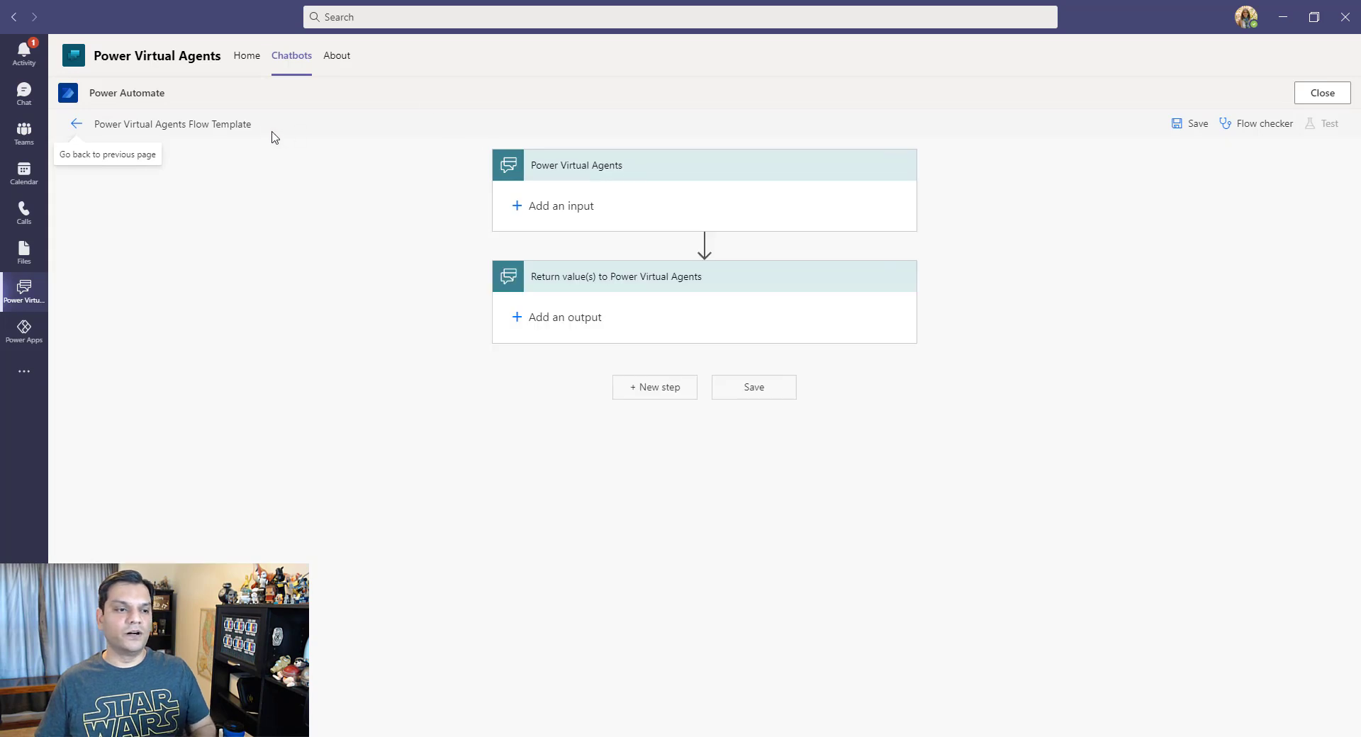
{"action": "left_click", "coordinate": [251, 124]}
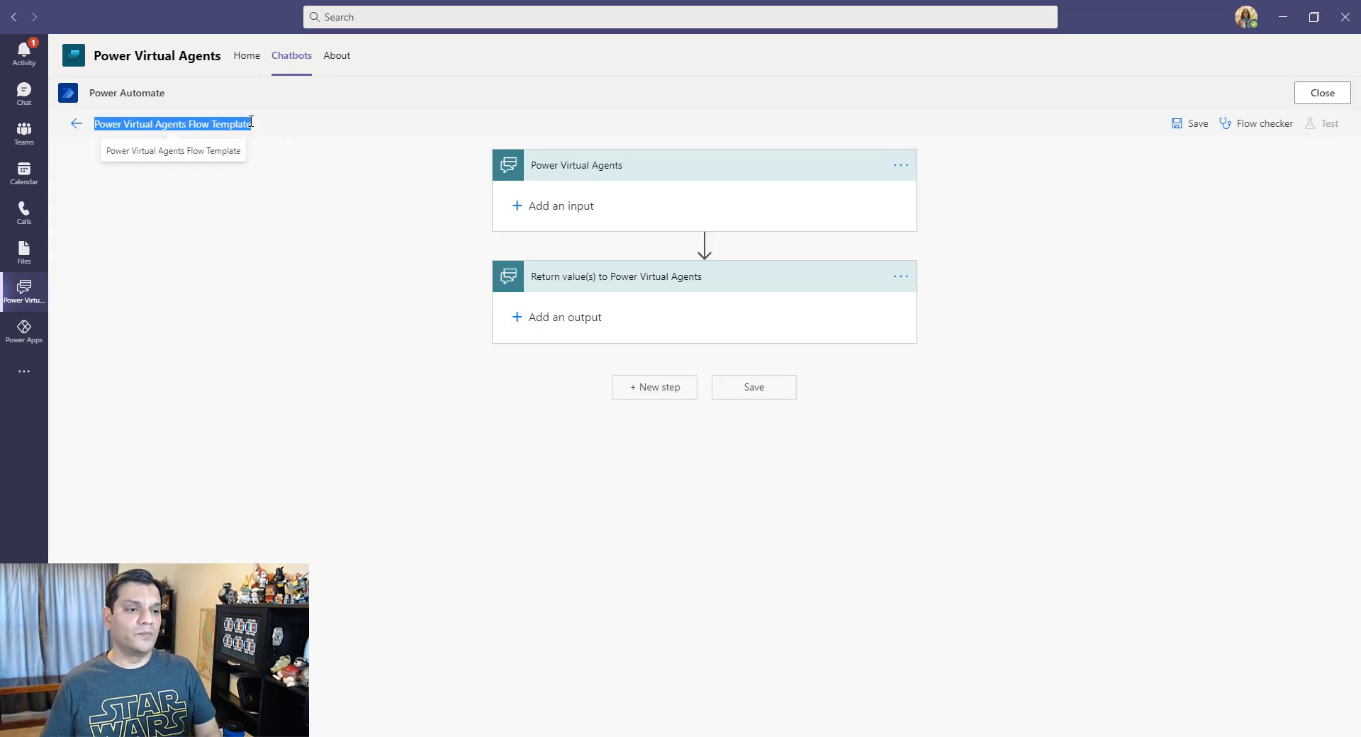
{"action": "left_click", "coordinate": [251, 124]}
{"action": "key", "text": "BackSpace"}
{"action": "key", "text": "BackSpace"}
{"action": "key", "text": "BackSpace"}
{"action": "key", "text": "BackSpace"}
{"action": "key", "text": "BackSpace"}
{"action": "key", "text": "BackSpace"}
{"action": "key", "text": "BackSpace"}
{"action": "key", "text": "BackSpace"}
{"action": "key", "text": "BackSpace"}
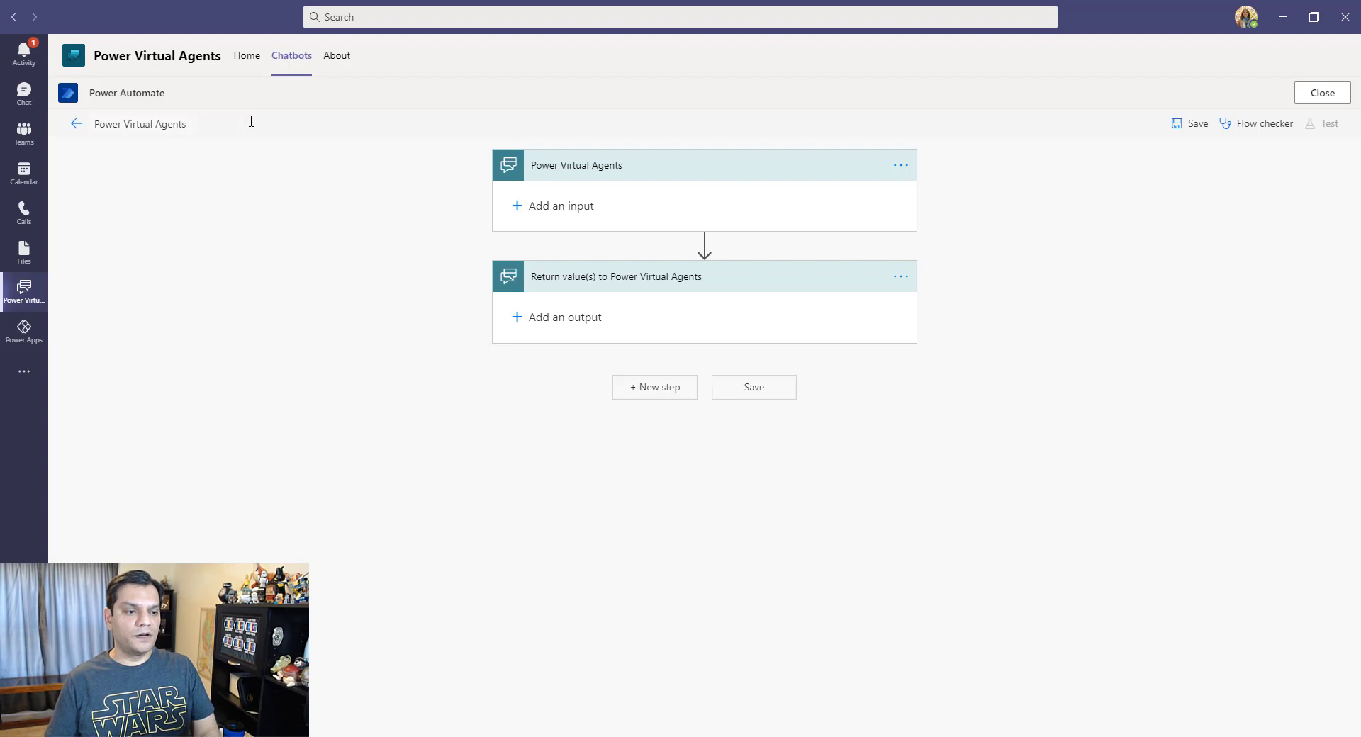
{"action": "type", "text": "Chat"}
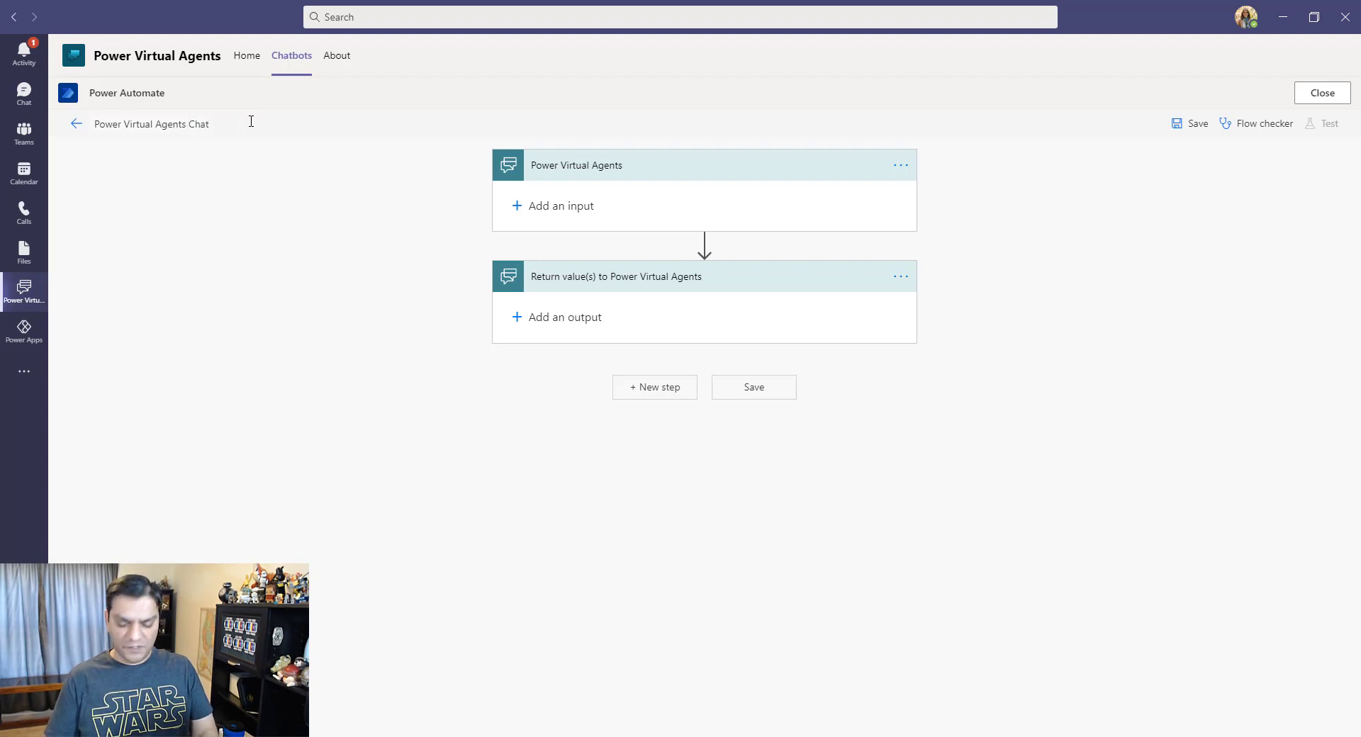
- Replace the flow's whole name with One Stop Shop Chatbot
{"action": "key", "text": "ctrl+a"}
{"action": "type", "text": "One"}
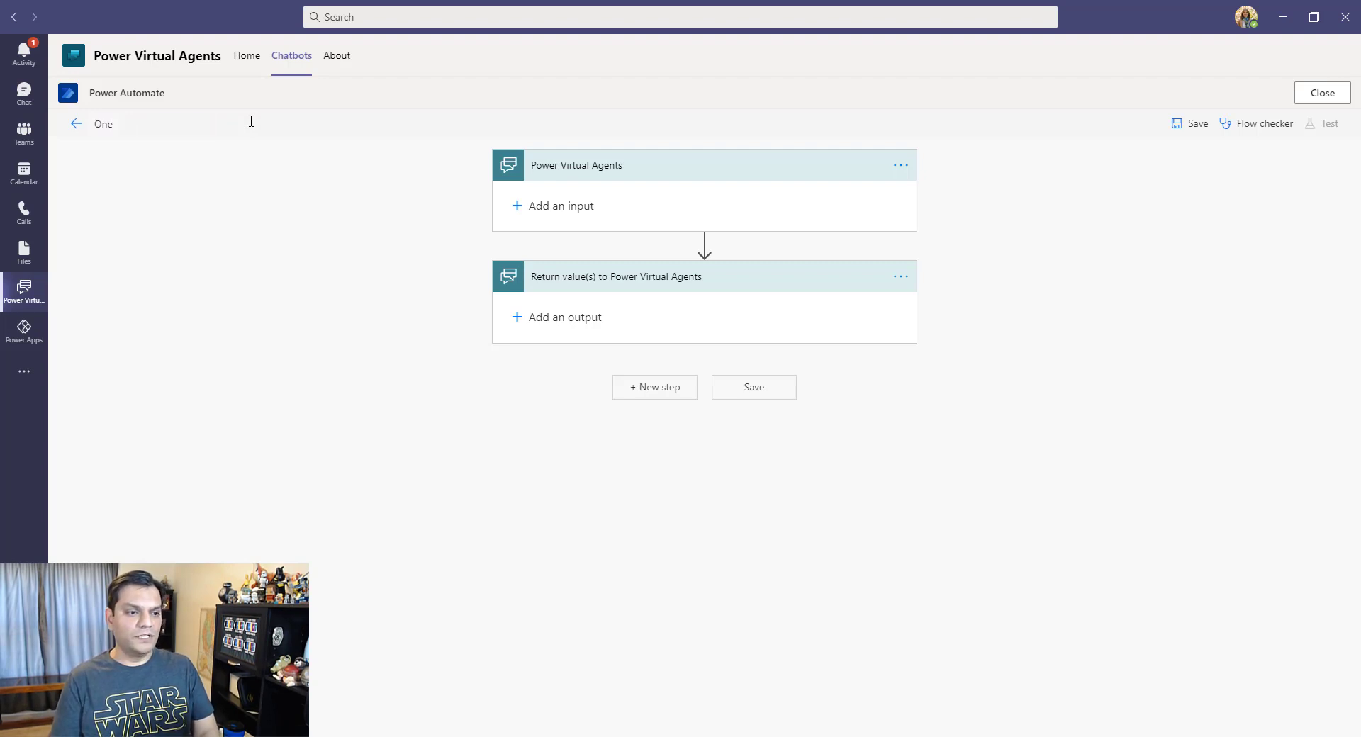
{"action": "type", "text": " Stop S"}
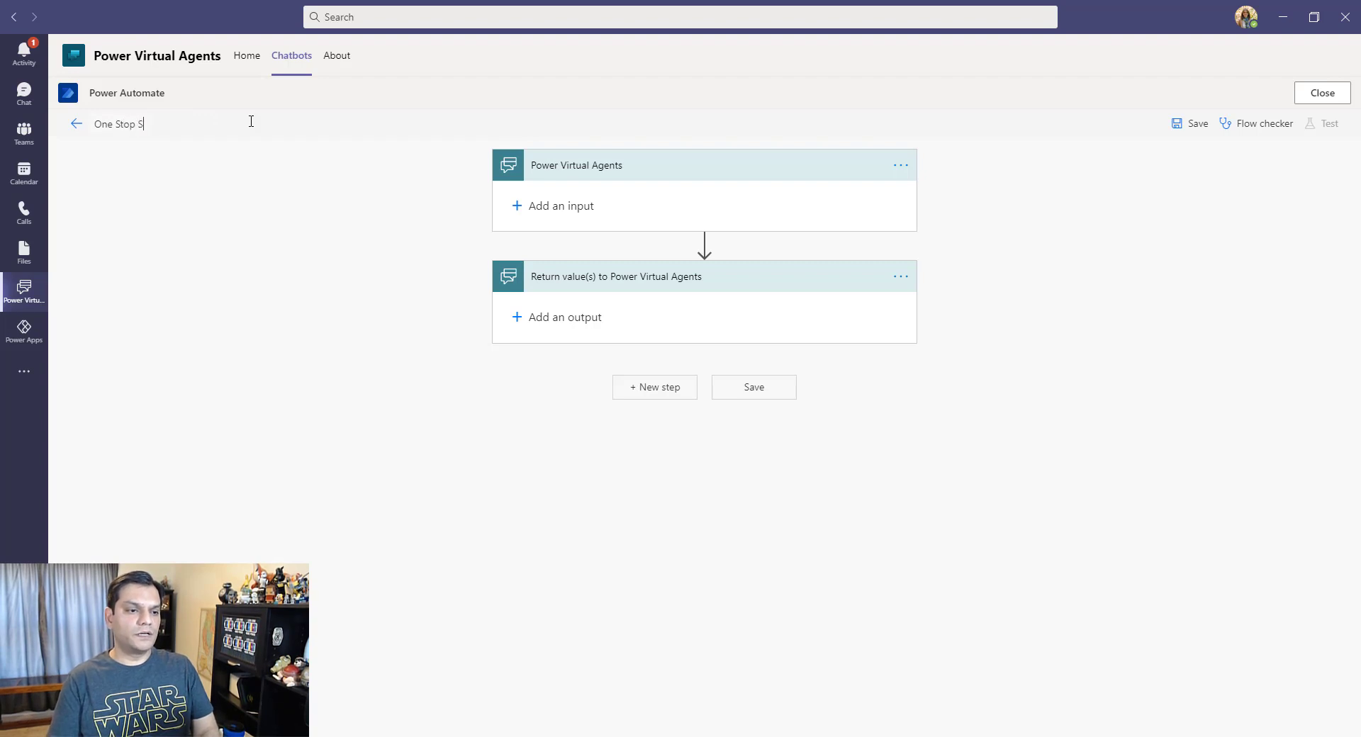
{"action": "type", "text": "hop Chatbo"}
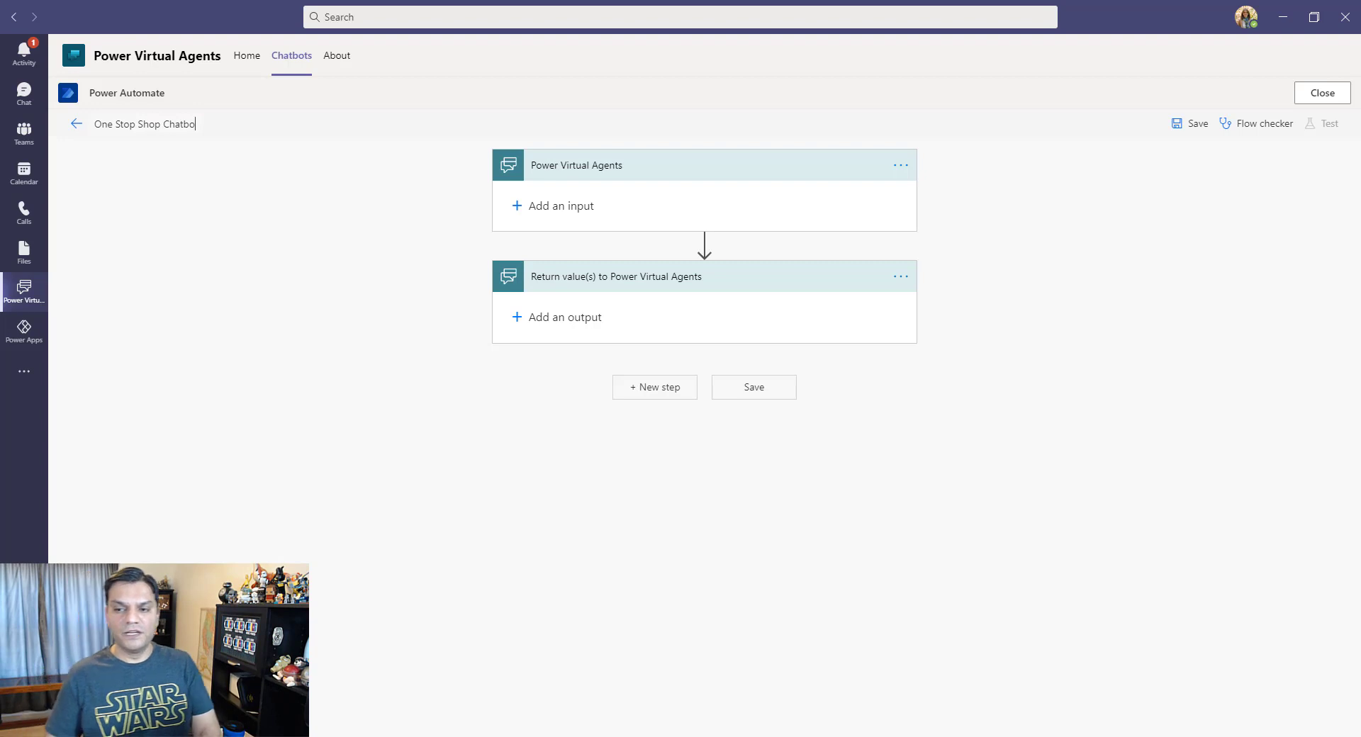
- Add a text input named RecPTOName to the Power Virtual Agents trigger
{"action": "left_click", "coordinate": [549, 205]}
{"action": "left_click", "coordinate": [541, 245]}
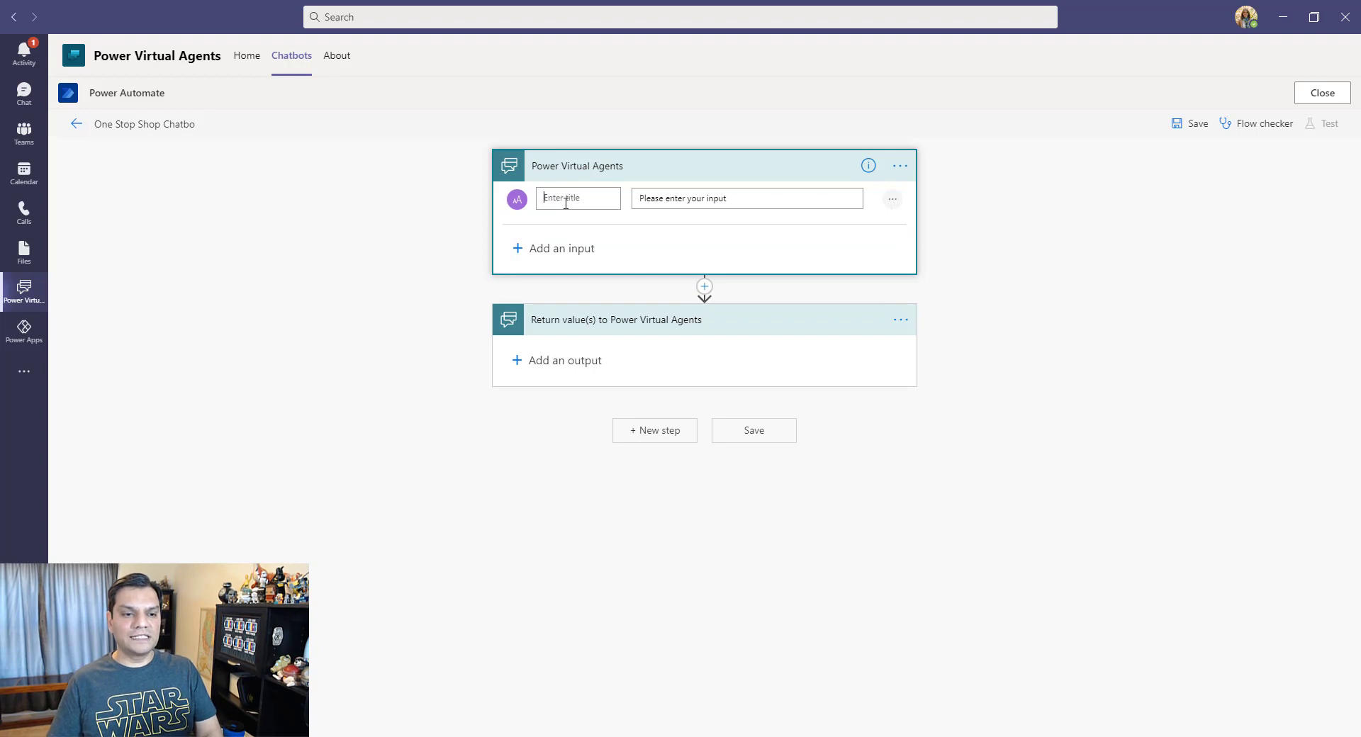
{"action": "key", "text": "BackSpace"}
{"action": "key", "text": "BackSpace"}
{"action": "key", "text": "BackSpace"}
{"action": "key", "text": "BackSpace"}
{"action": "type", "text": "Rec"}
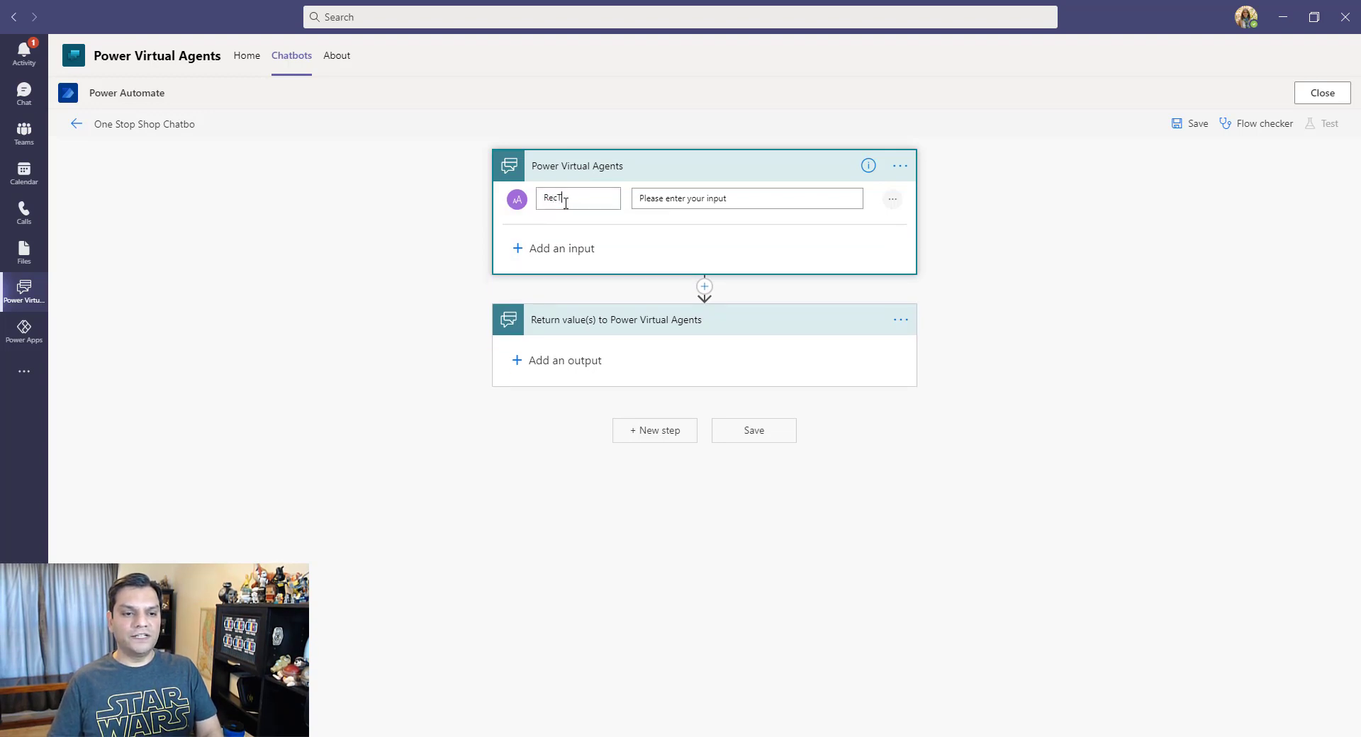
{"action": "type", "text": "T"}
{"action": "key", "text": "BackSpace"}
{"action": "type", "text": "PTOName"}
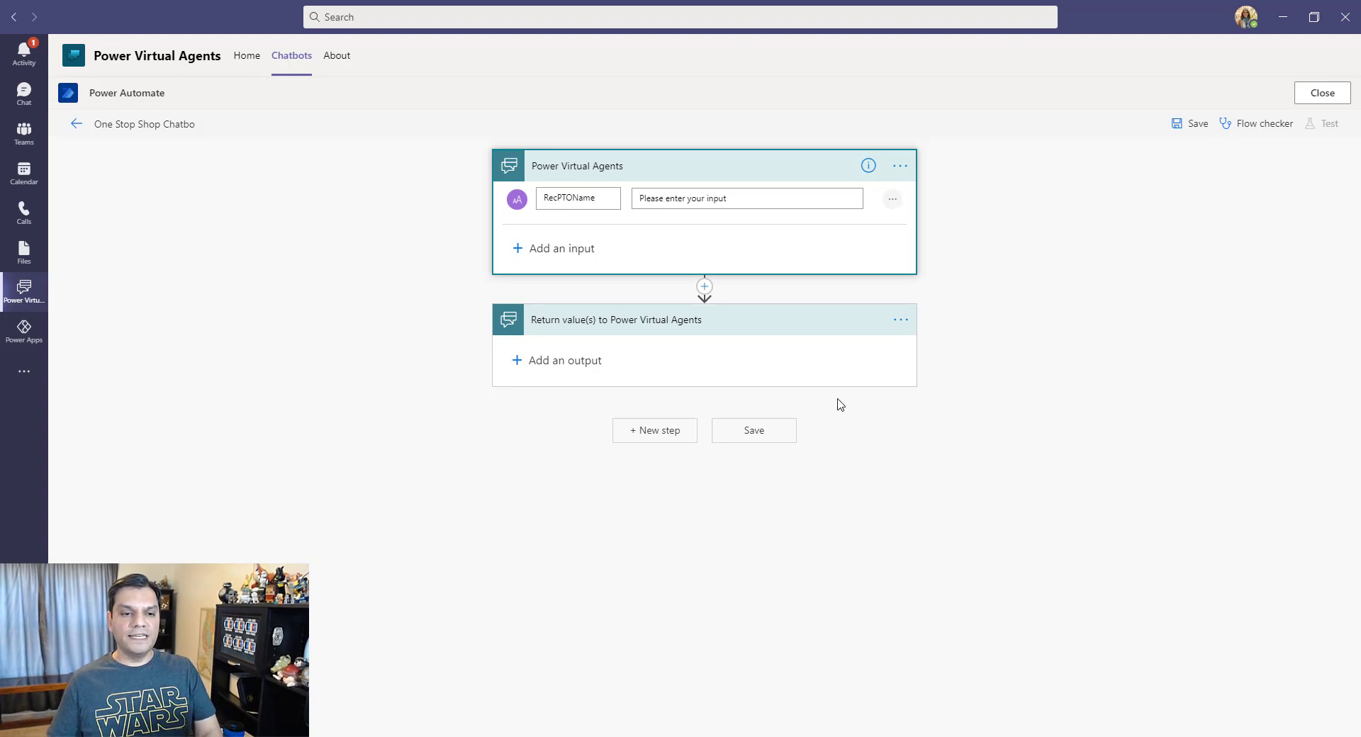
- Insert a new action between the Power Virtual Agents trigger and the Return value(s) action
{"action": "left_click", "coordinate": [703, 287]}
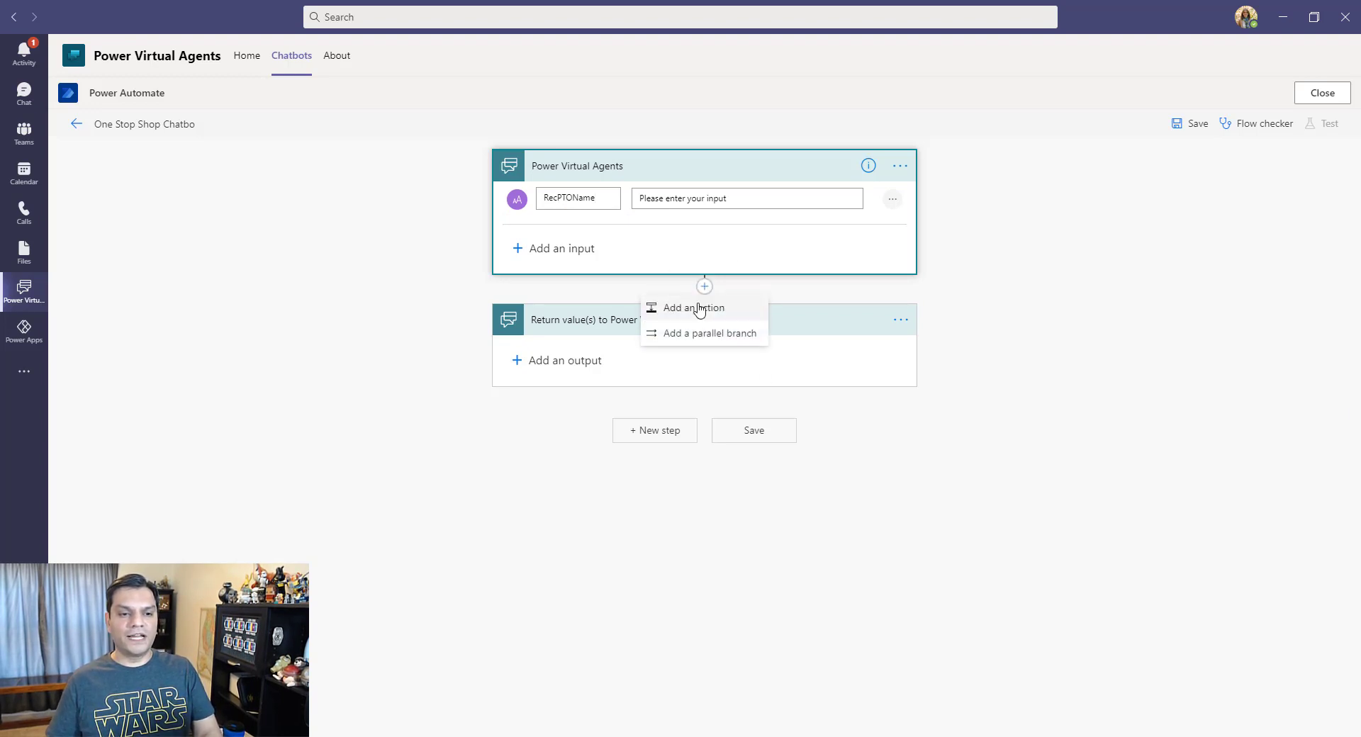
{"action": "left_click", "coordinate": [700, 309]}
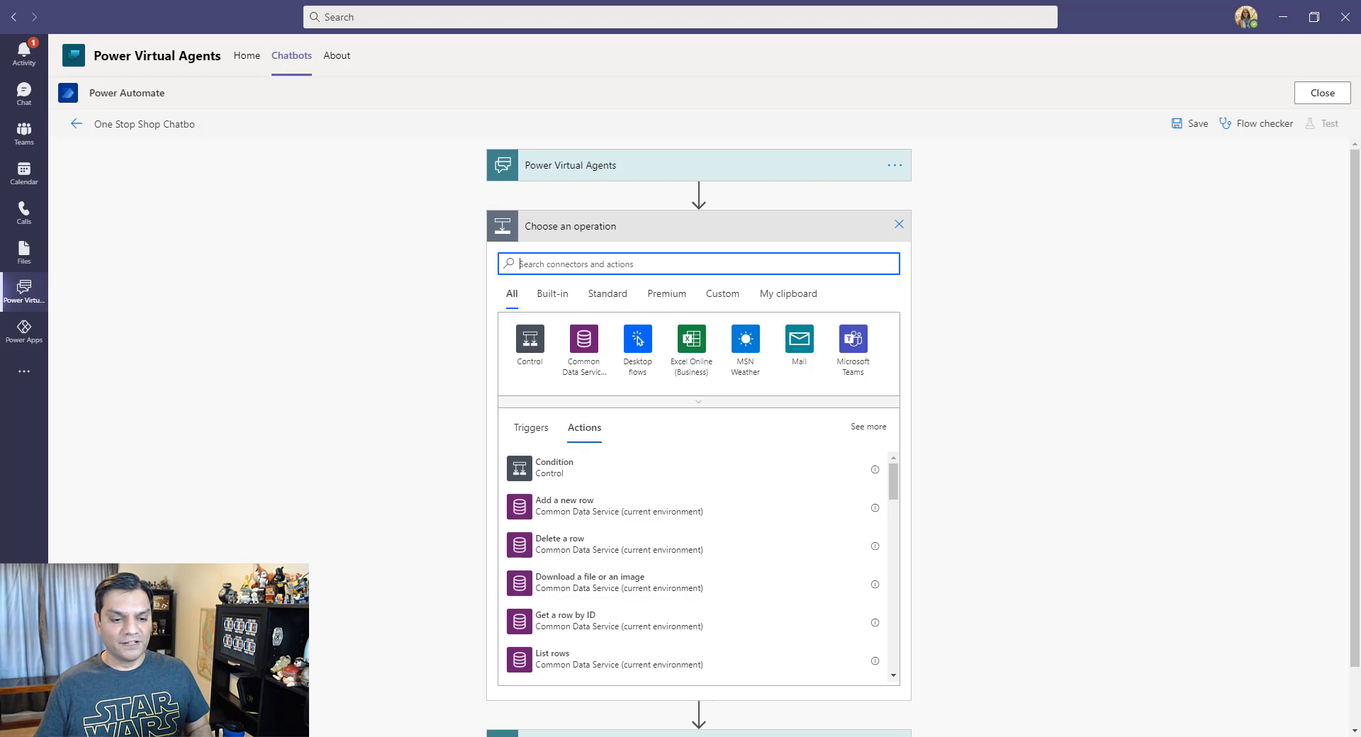
- Switch to the Power Automate flow in the browser and compare its Common Data Service actions, then return to Teams
{"action": "left_click", "coordinate": [709, 714]}
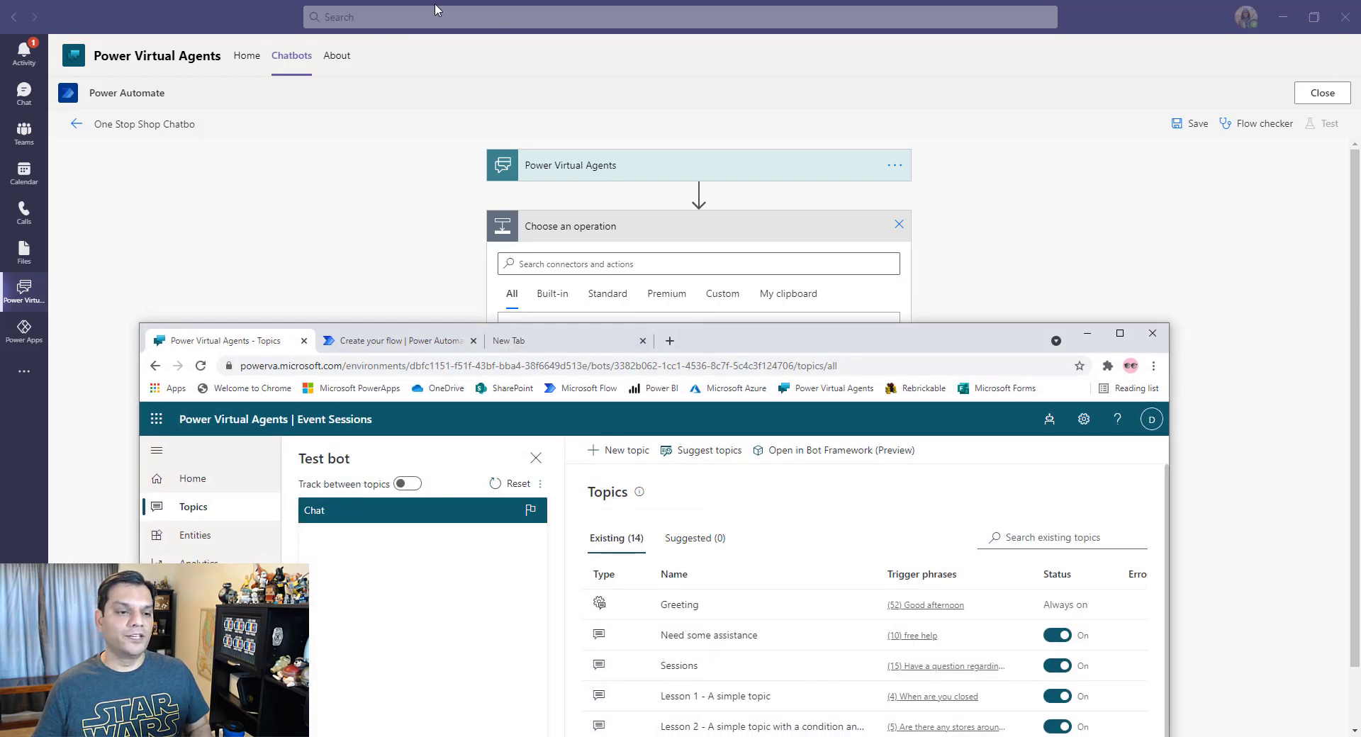
{"action": "left_click", "coordinate": [394, 346]}
{"action": "left_click_drag", "start_coordinate": [742, 333], "coordinate": [718, 39]}
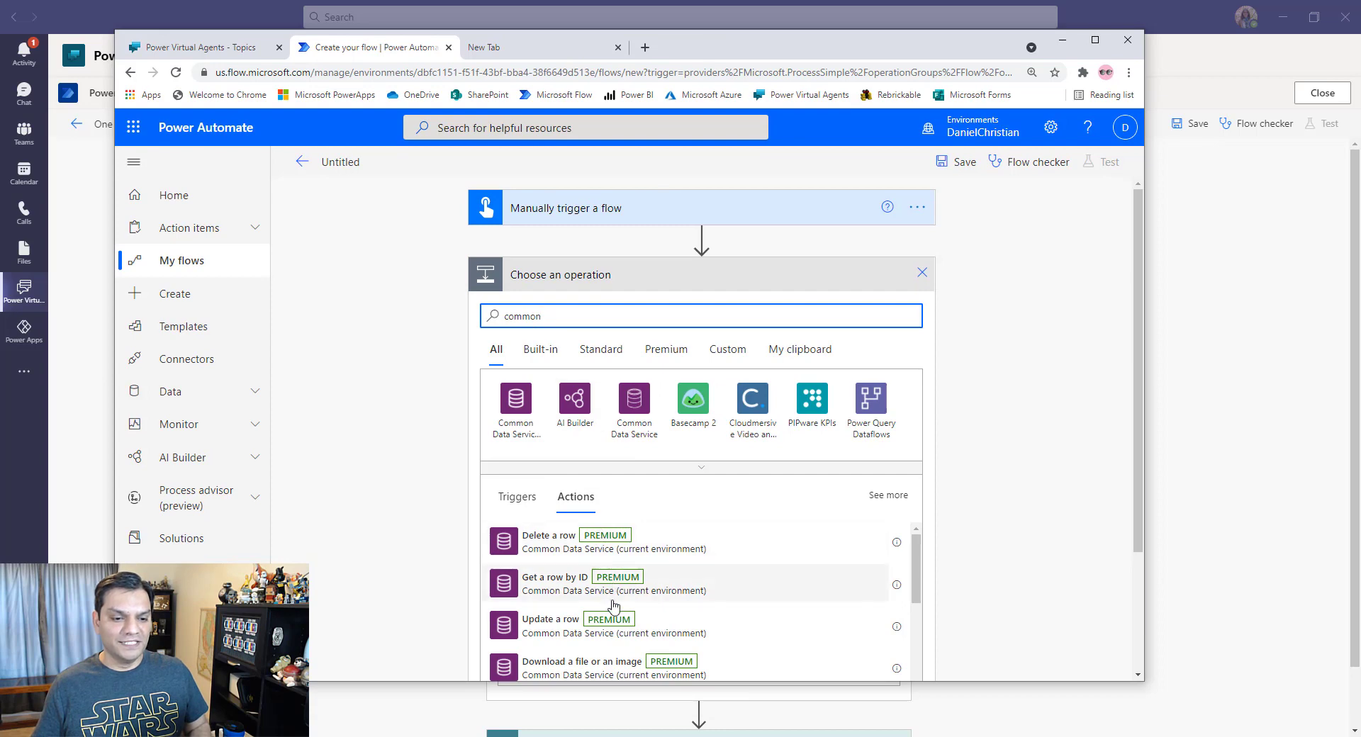
{"action": "left_click", "coordinate": [1077, 9]}
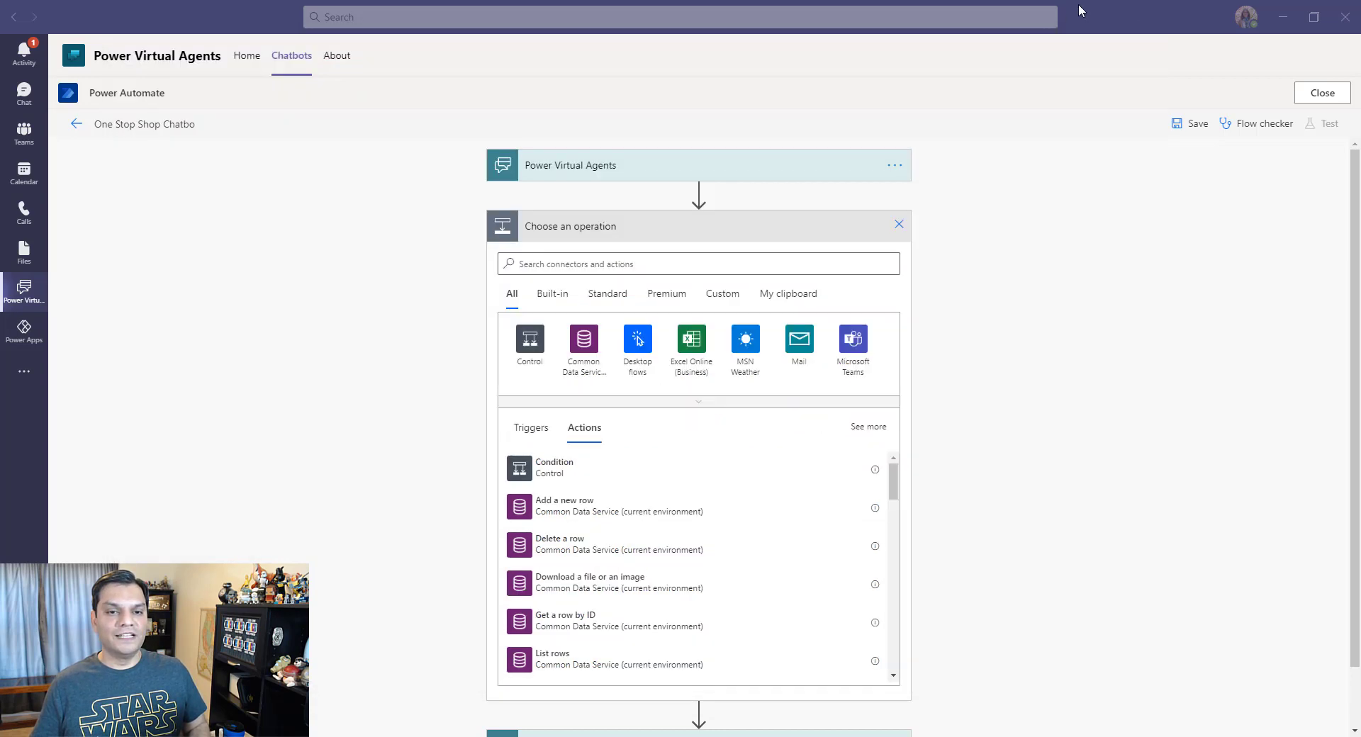
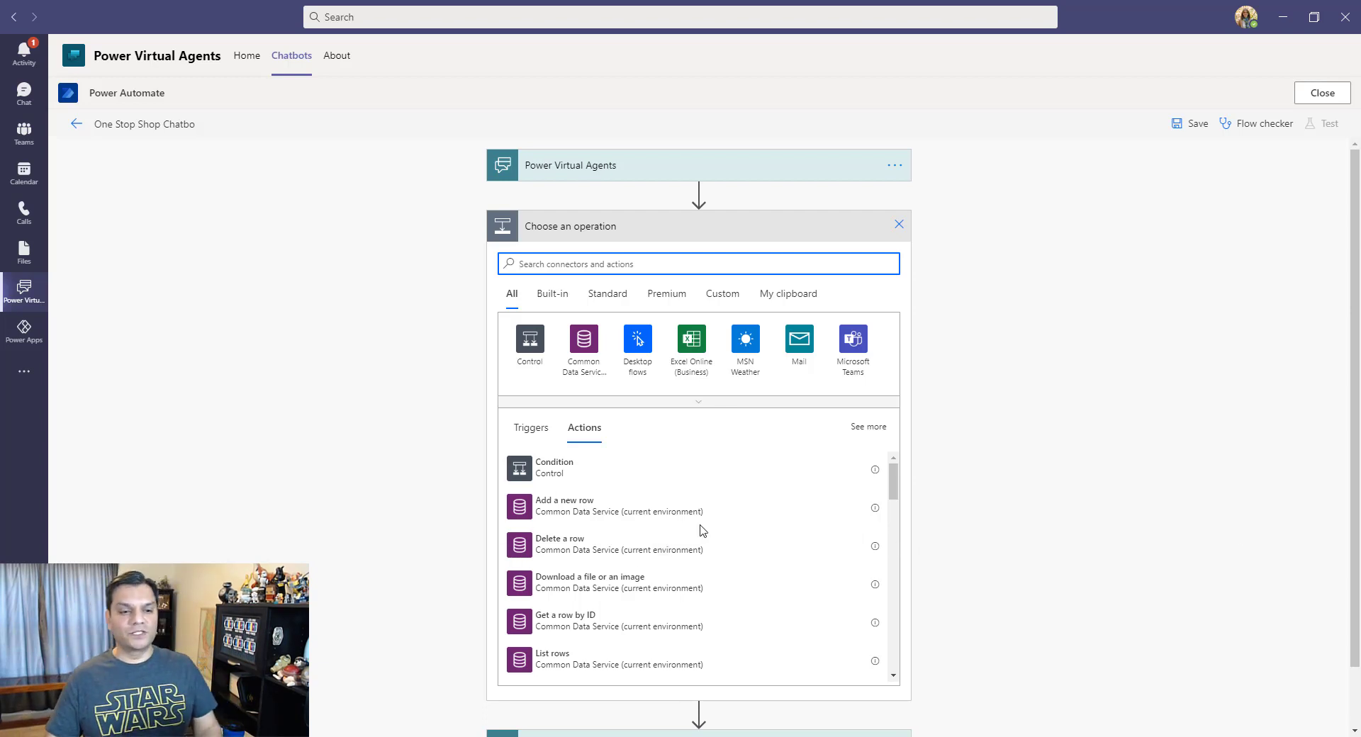
- Choose the Common Data Service List rows action and set its table to PTOs
{"action": "left_click", "coordinate": [650, 659]}
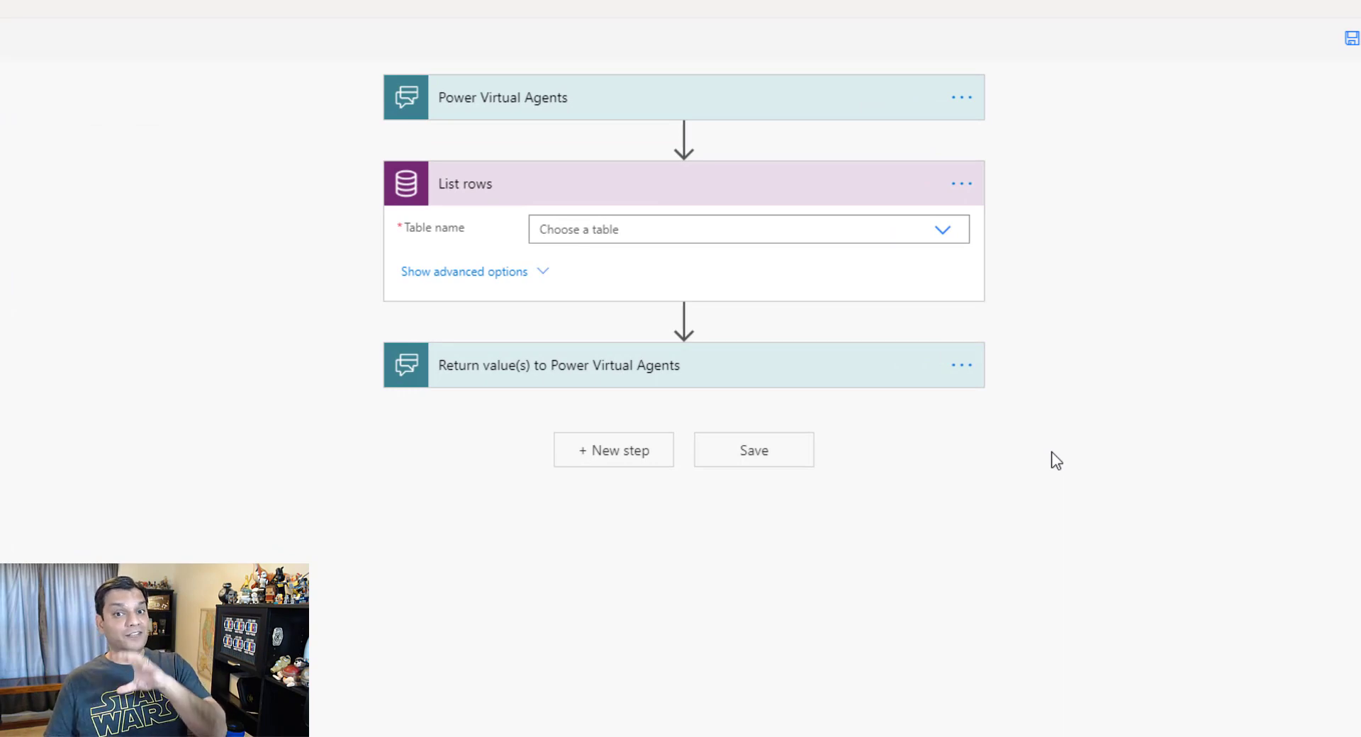
{"action": "left_click", "coordinate": [934, 238]}
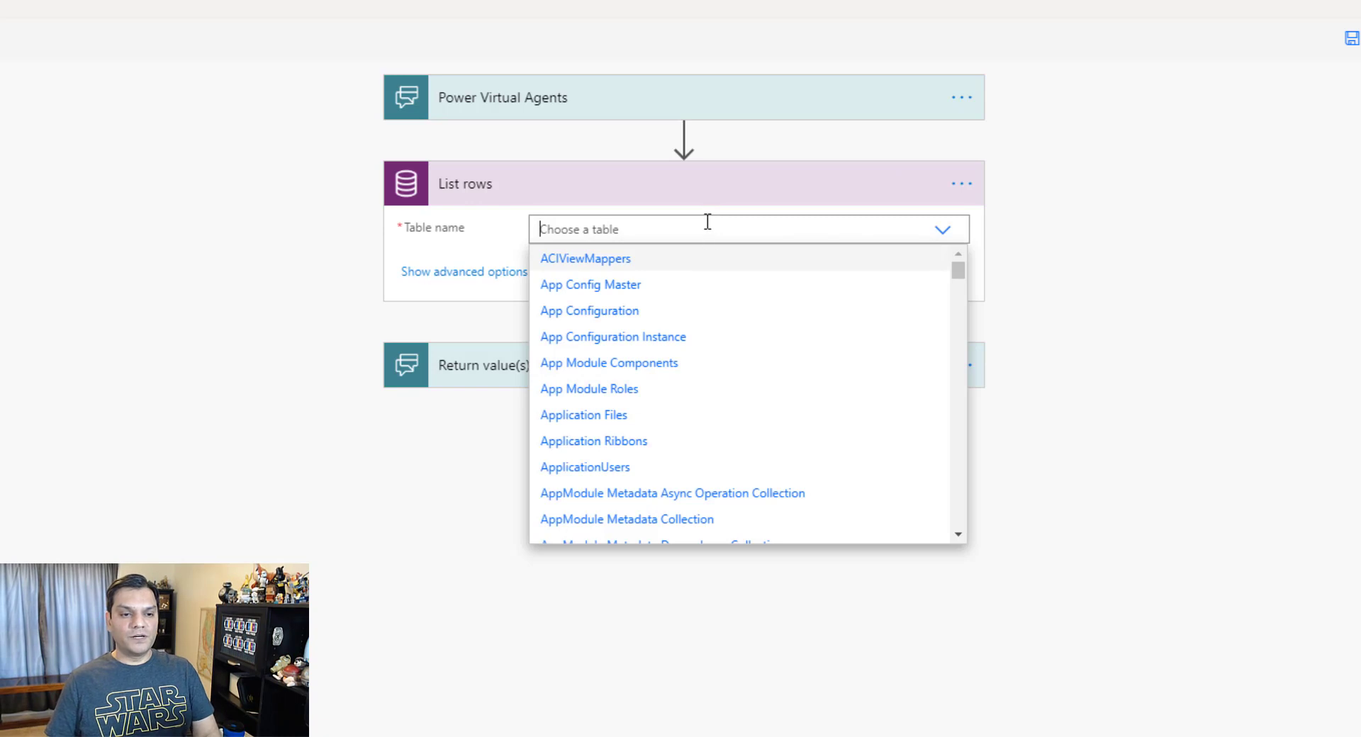
{"action": "type", "text": "PTO"}
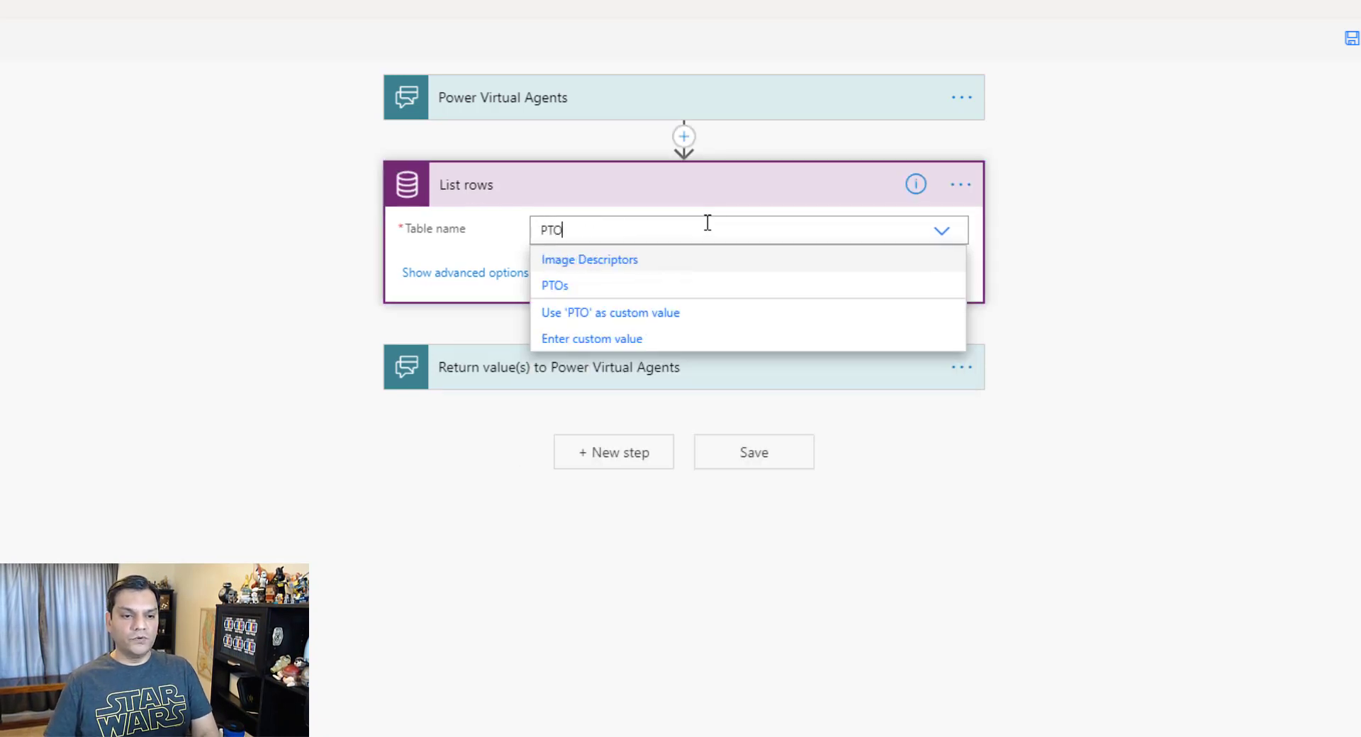
{"action": "left_click", "coordinate": [615, 286]}
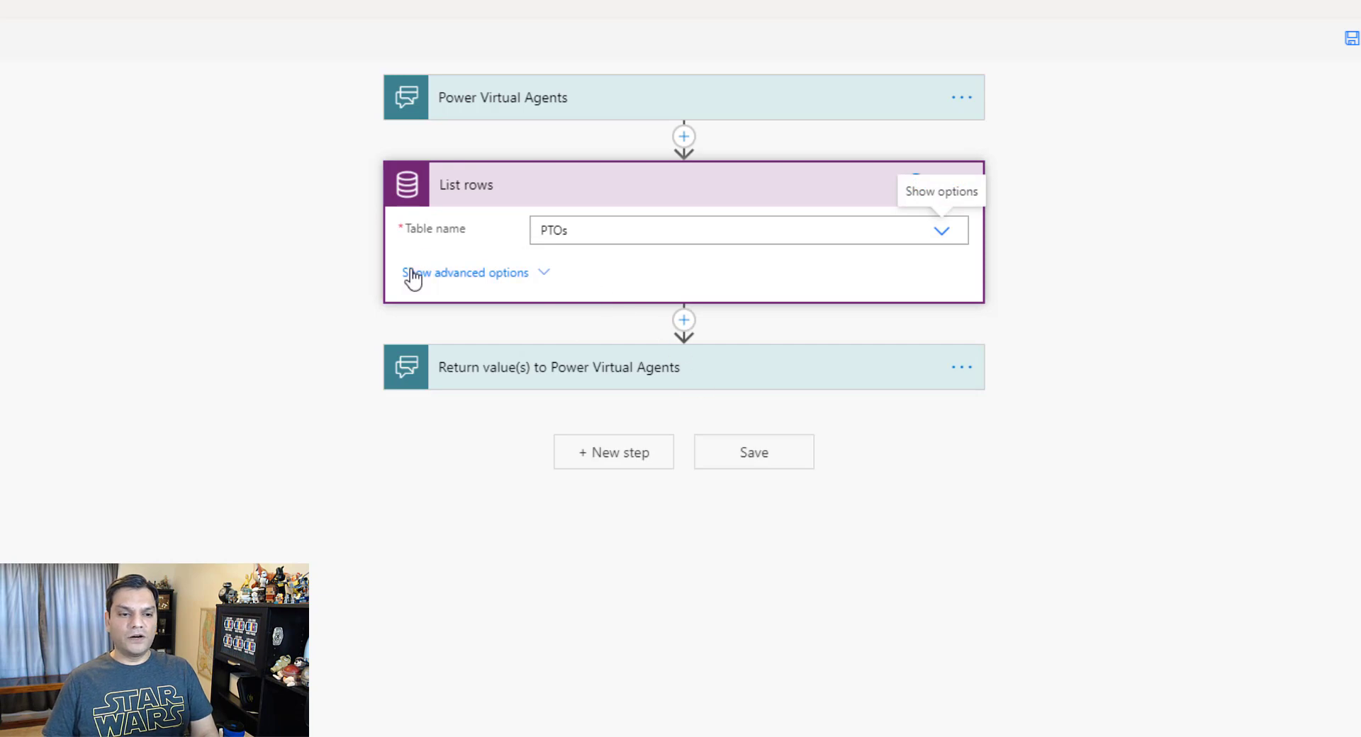
- Show the List rows advanced options and set Filter rows to contains(cracf_Name, 'RecPTOName'), with RecPTOName as dynamic content
{"action": "left_click", "coordinate": [435, 275]}
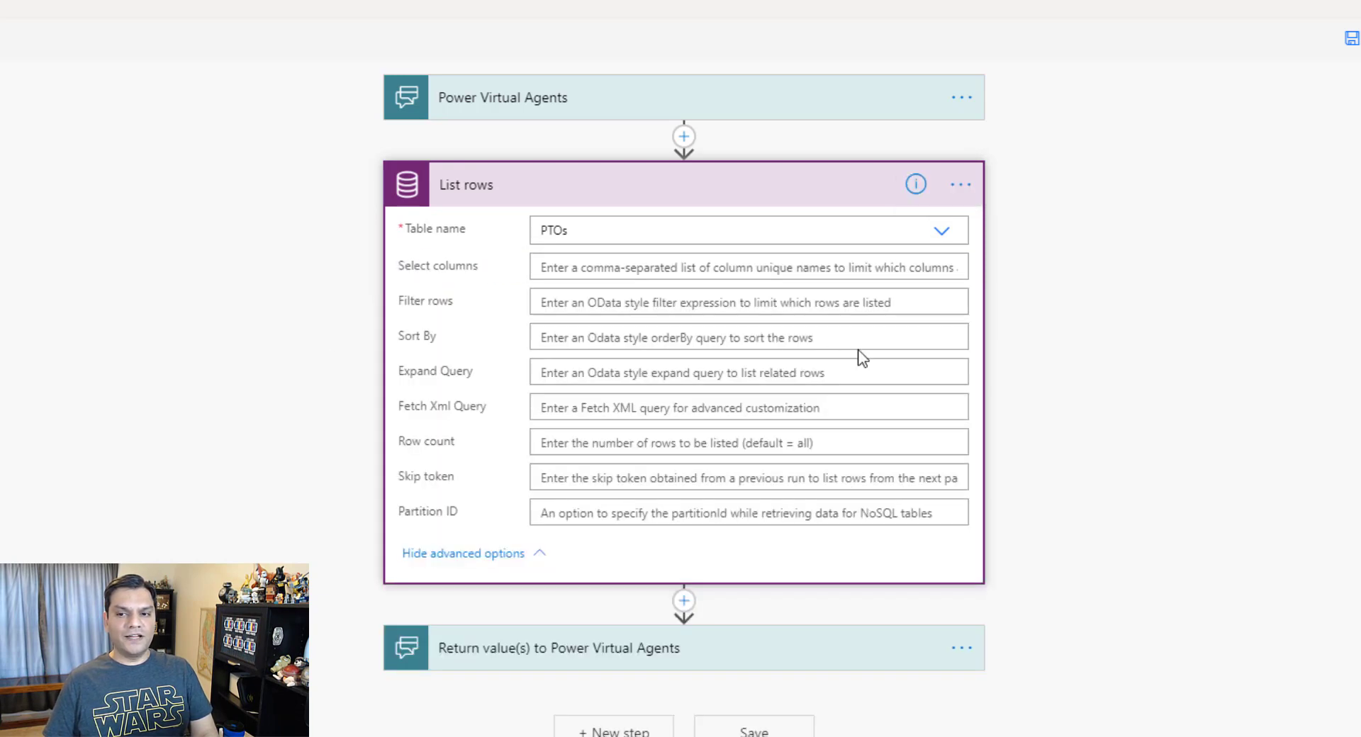
{"action": "left_click", "coordinate": [596, 310]}
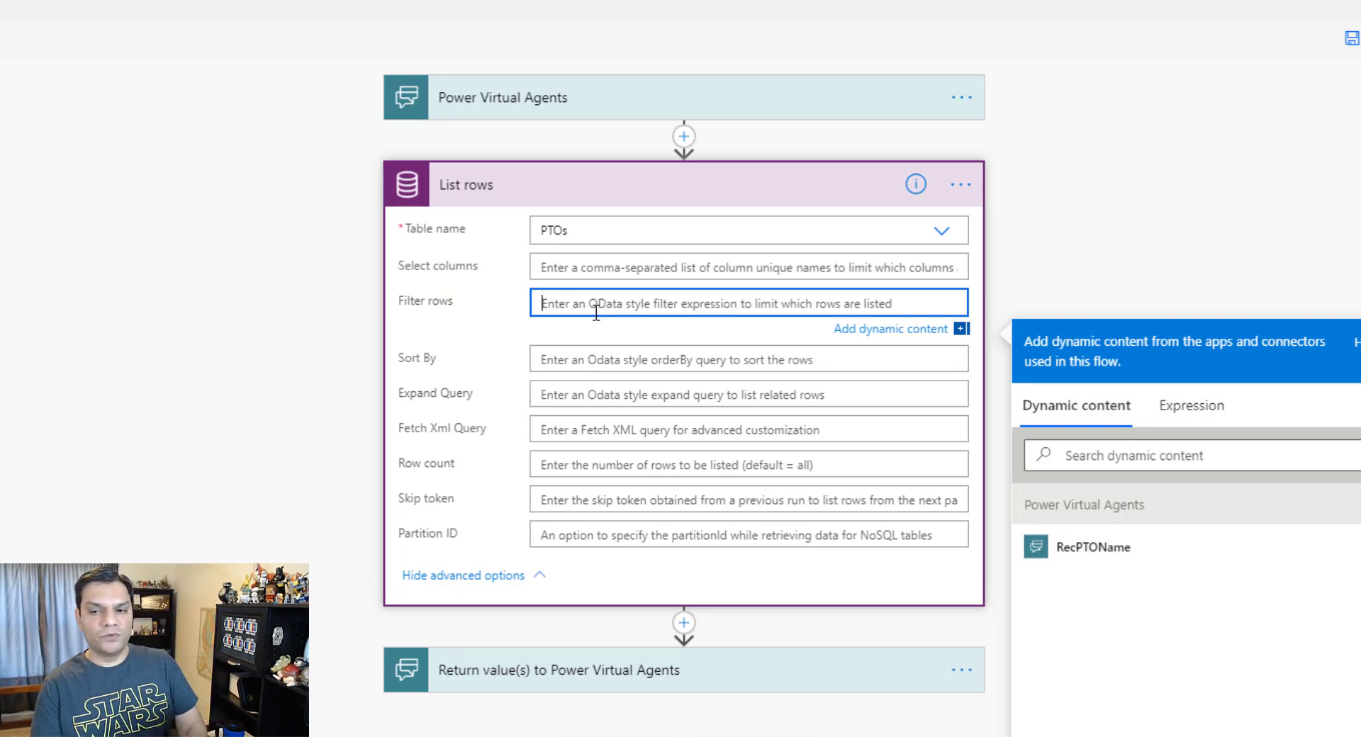
{"action": "type", "text": "contains"}
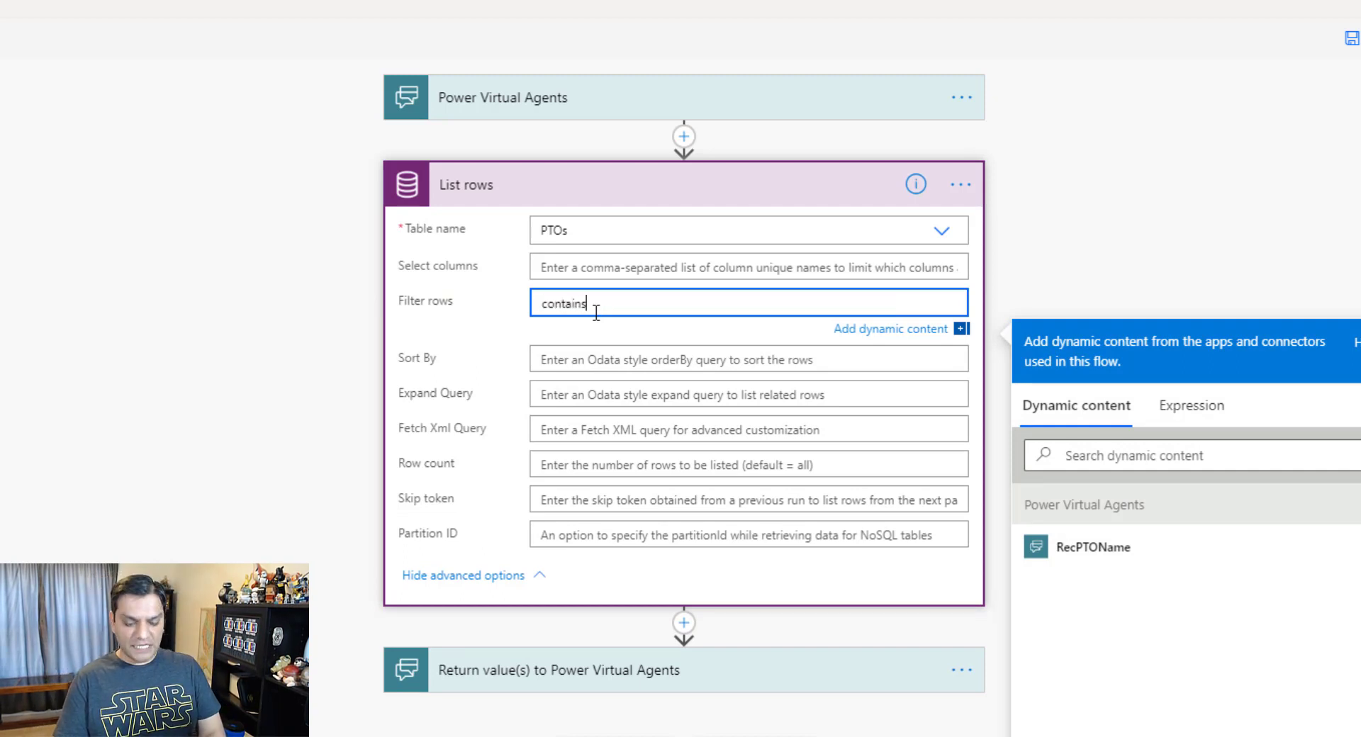
{"action": "type", "text": "("}
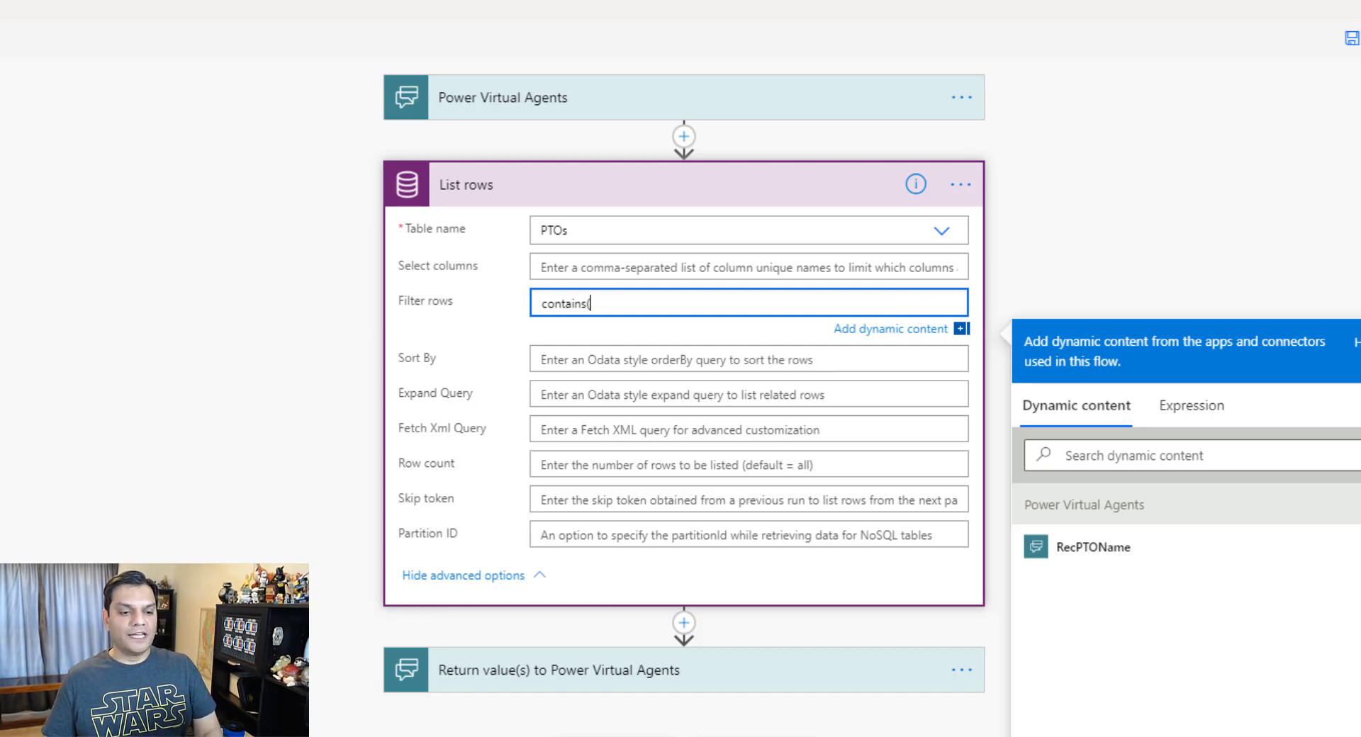
{"action": "key", "text": "alt+Tab"}
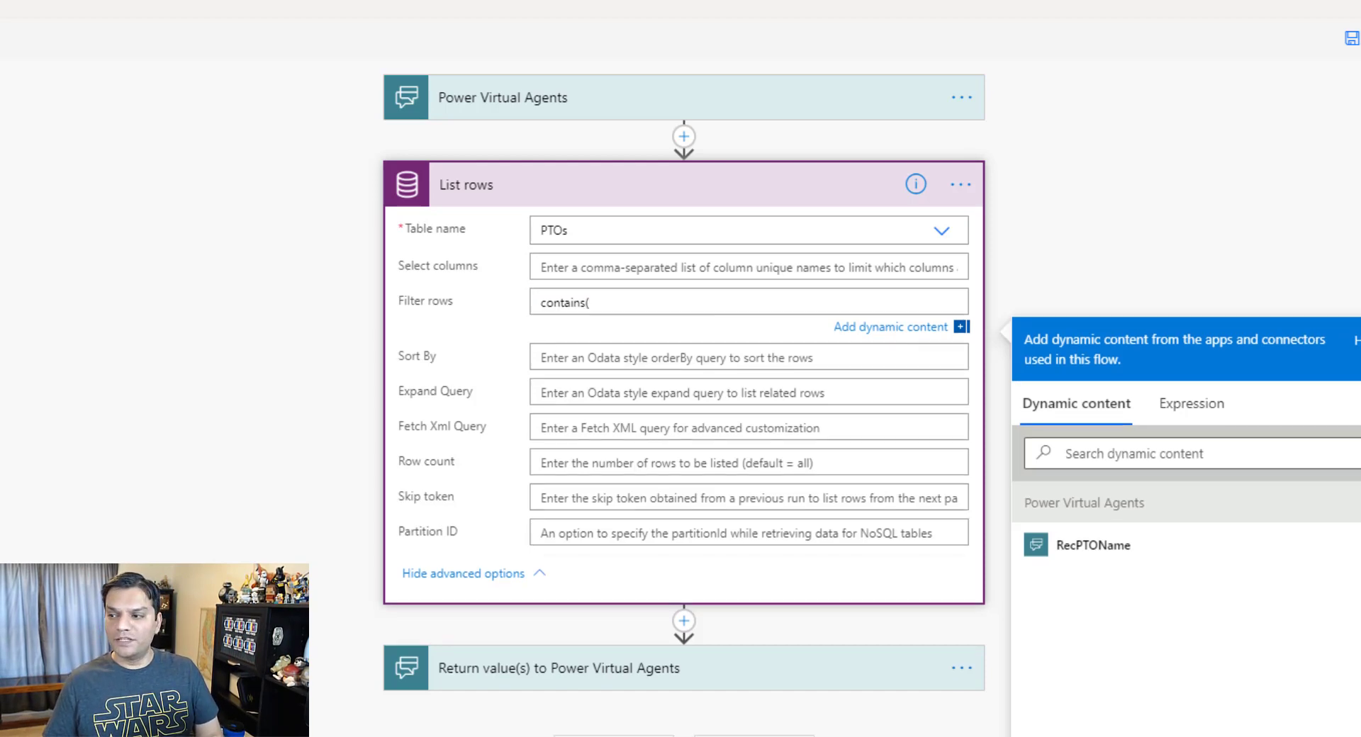
{"action": "key", "text": "alt+Tab"}
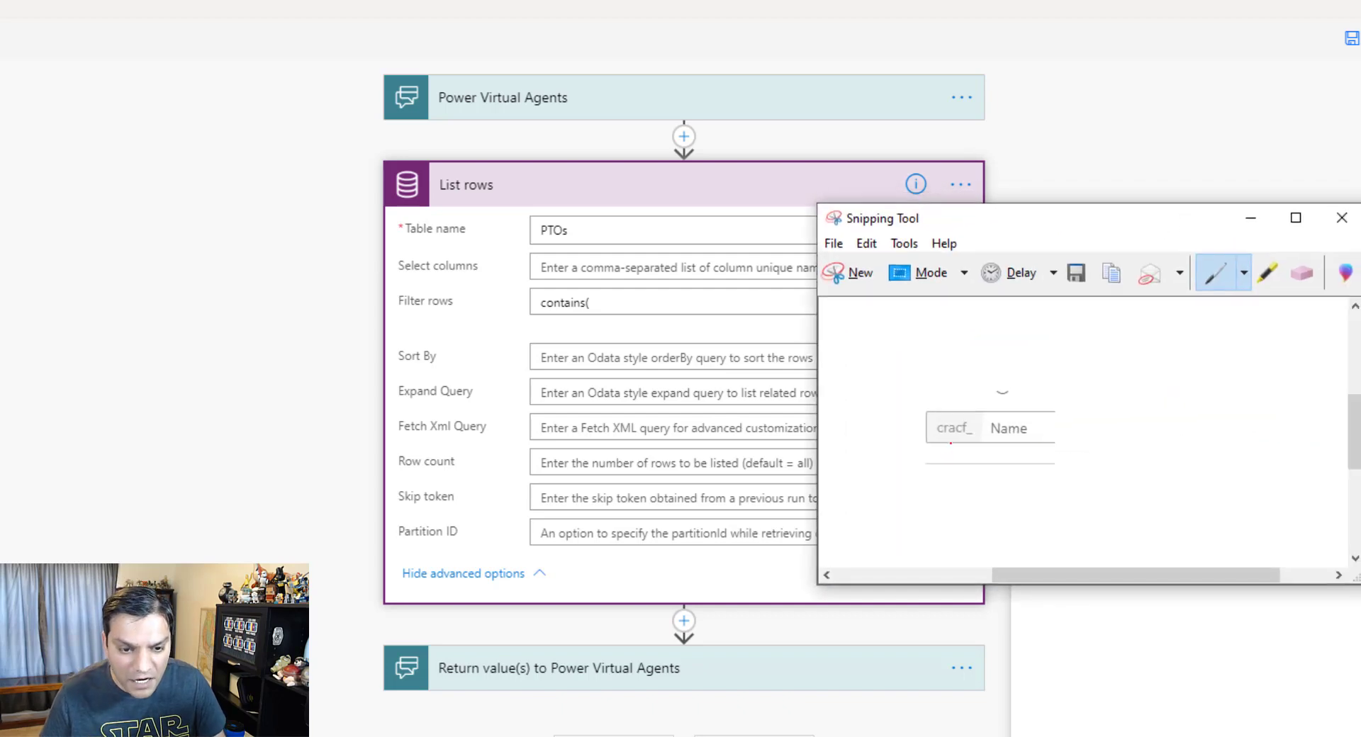
{"action": "left_click", "coordinate": [712, 304]}
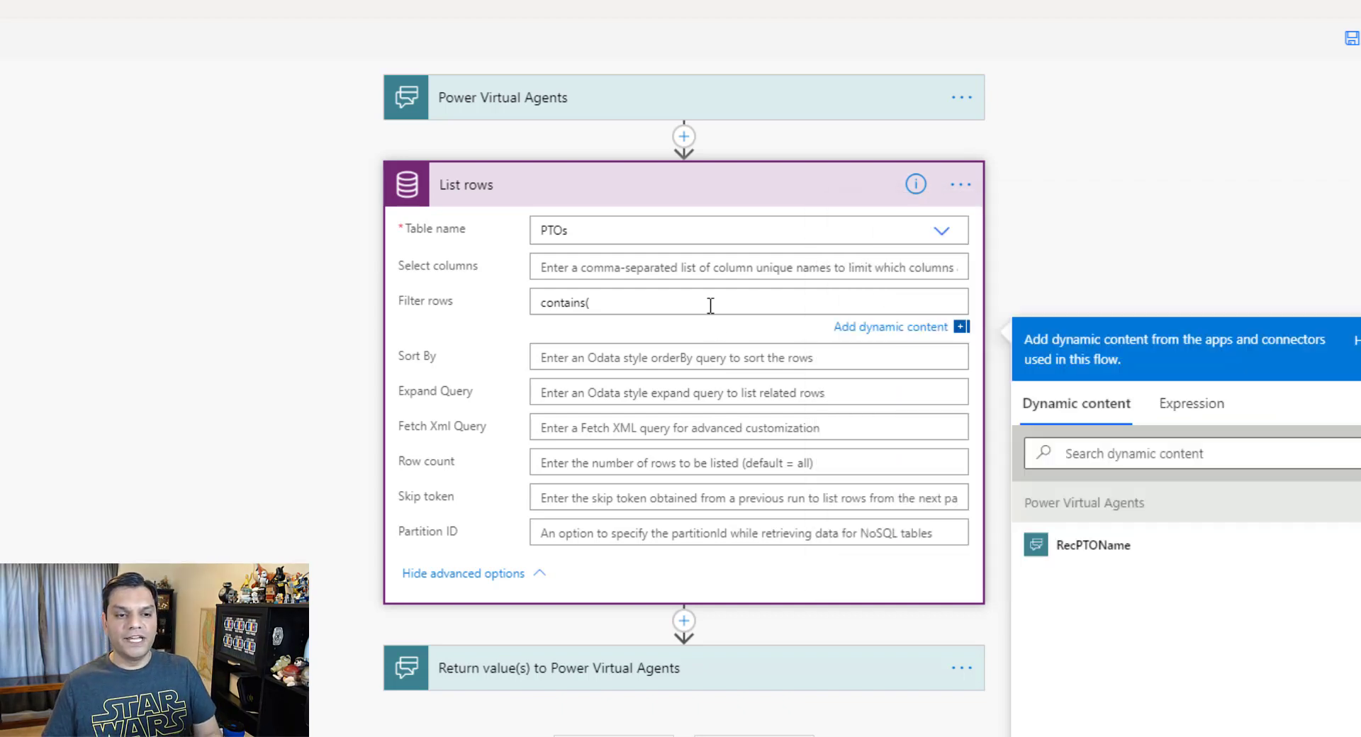
{"action": "type", "text": "cr"}
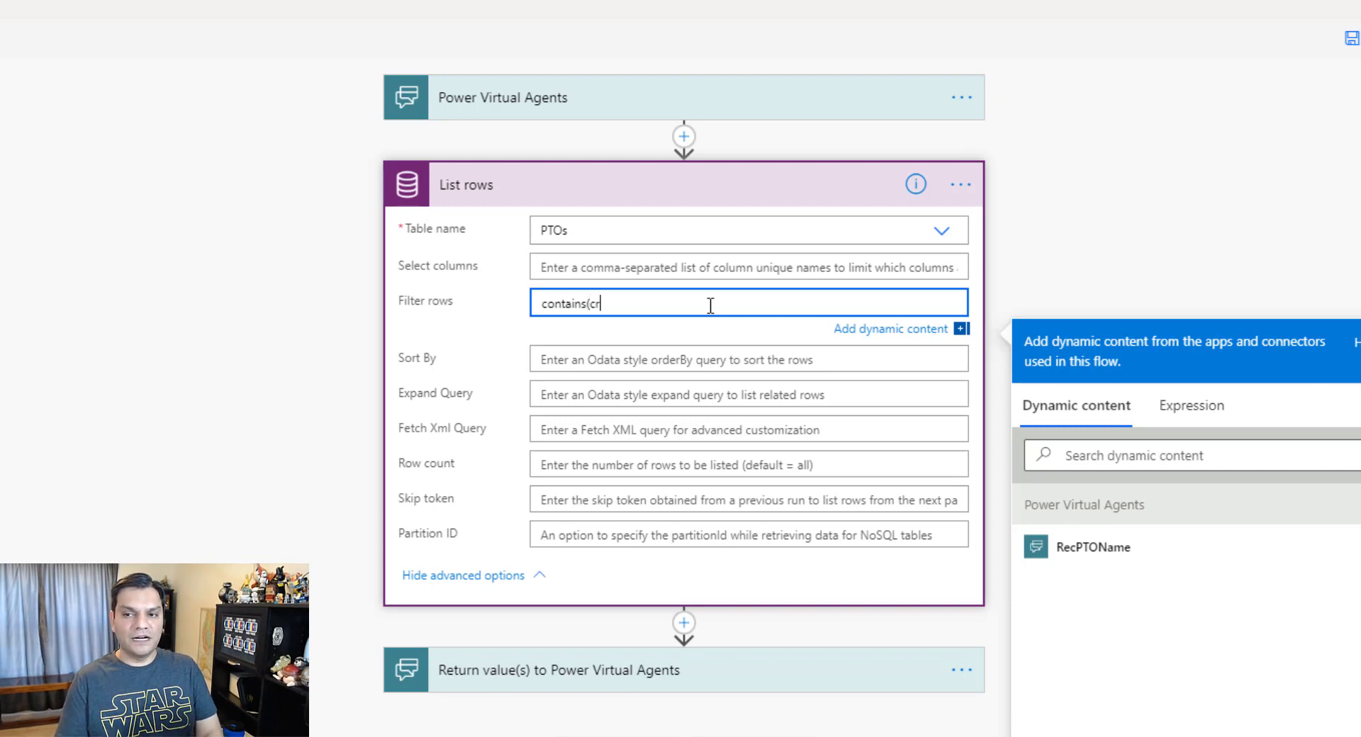
{"action": "type", "text": "acf_Name"}
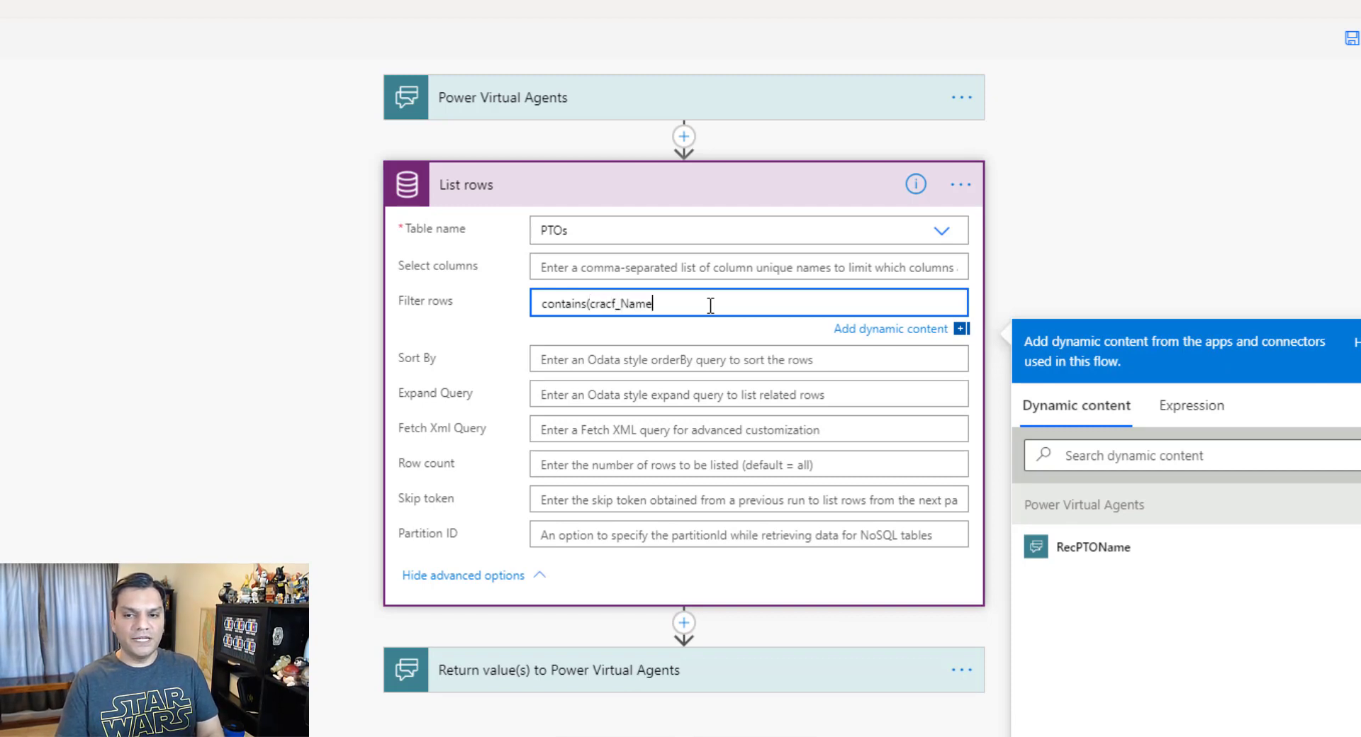
{"action": "type", "text": ","}
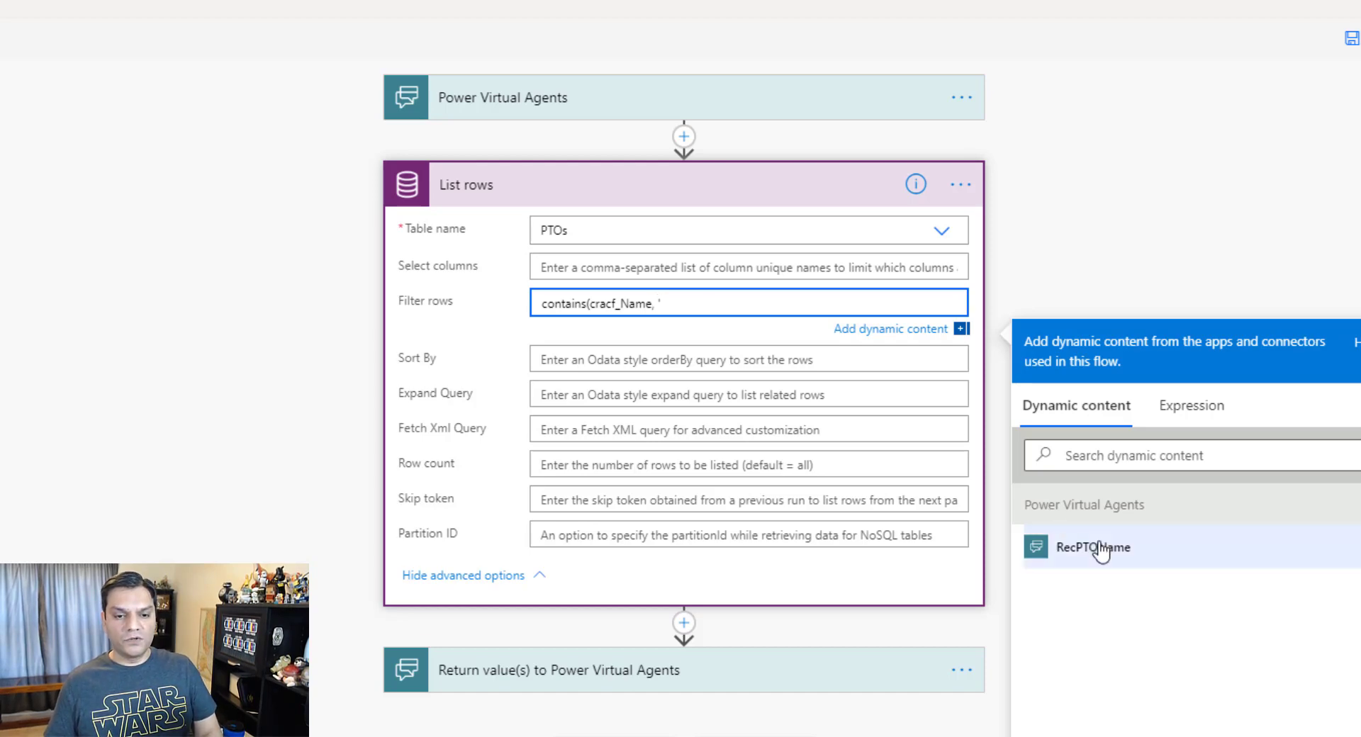
{"action": "left_click", "coordinate": [1078, 546]}
{"action": "type", "text": "'"}
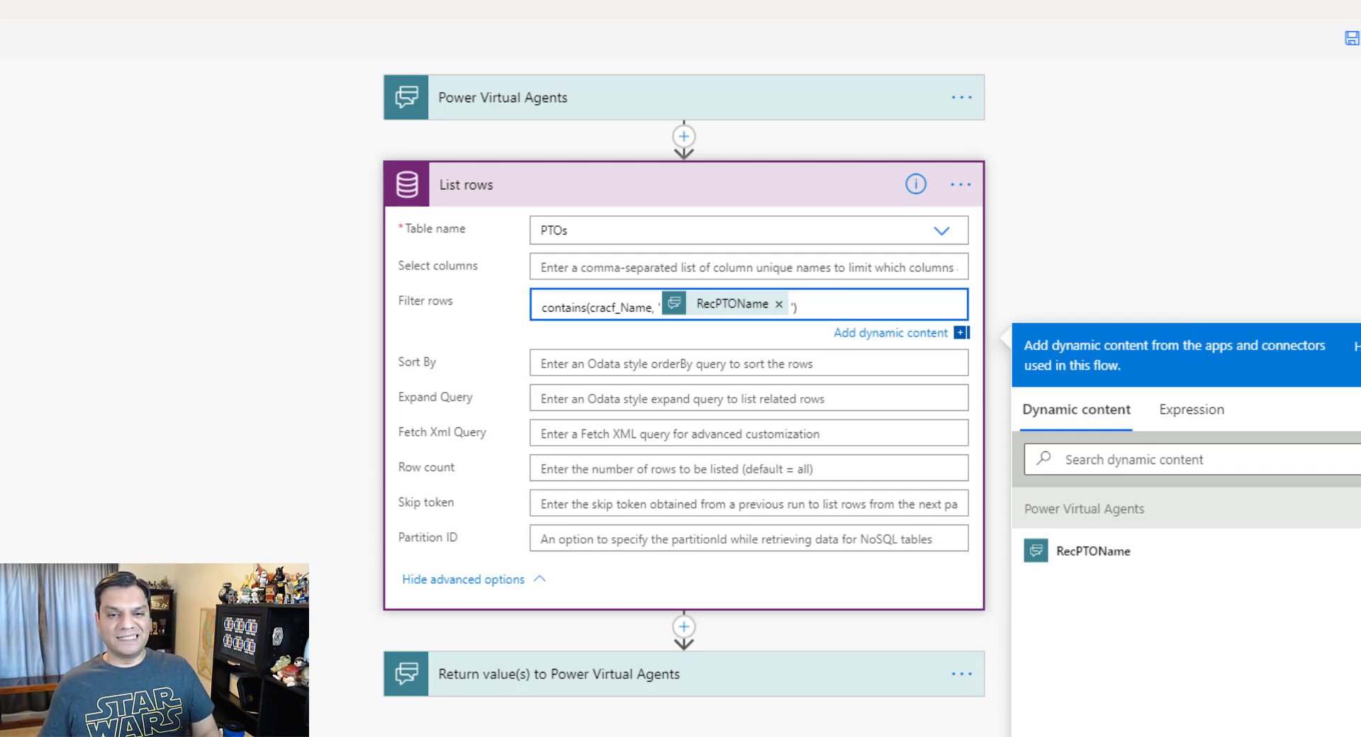
{"action": "left_click", "coordinate": [1352, 38]}
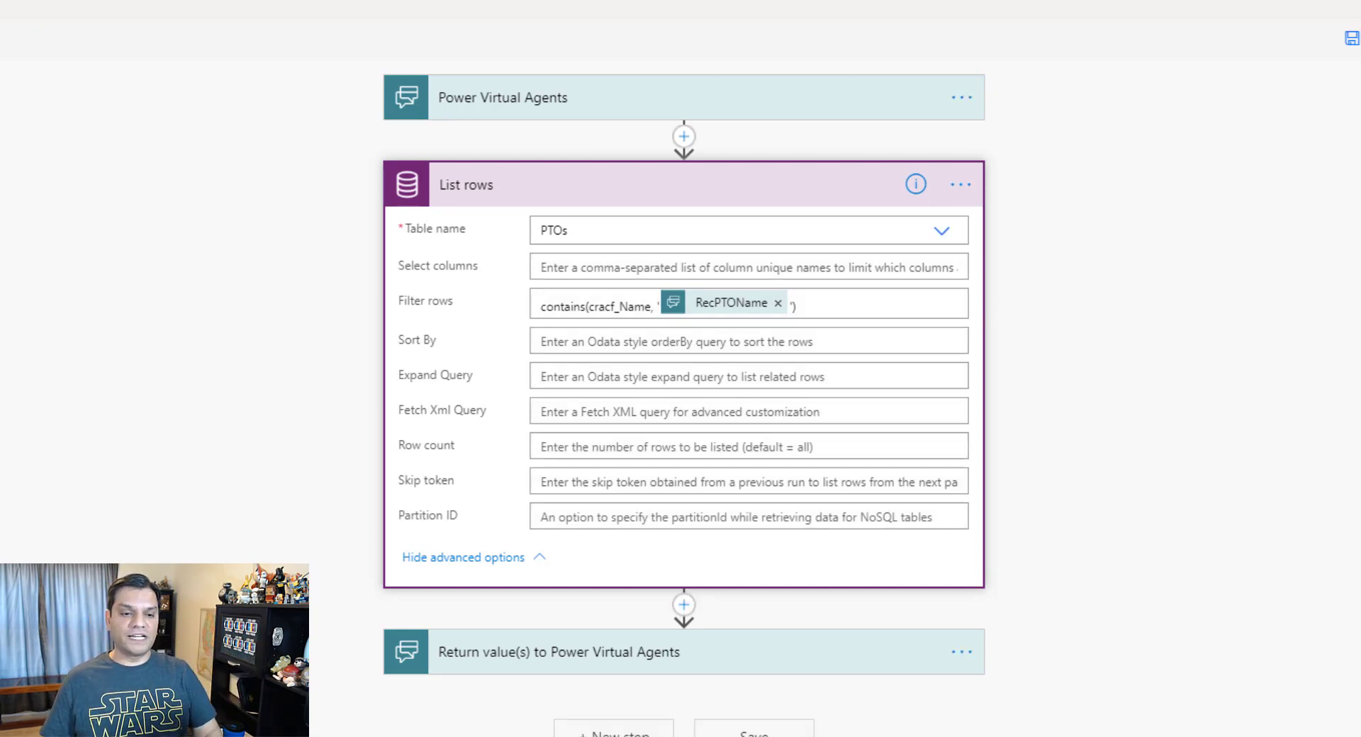
- Add an Initialize variable action directly after List rows
{"action": "left_click", "coordinate": [683, 605]}
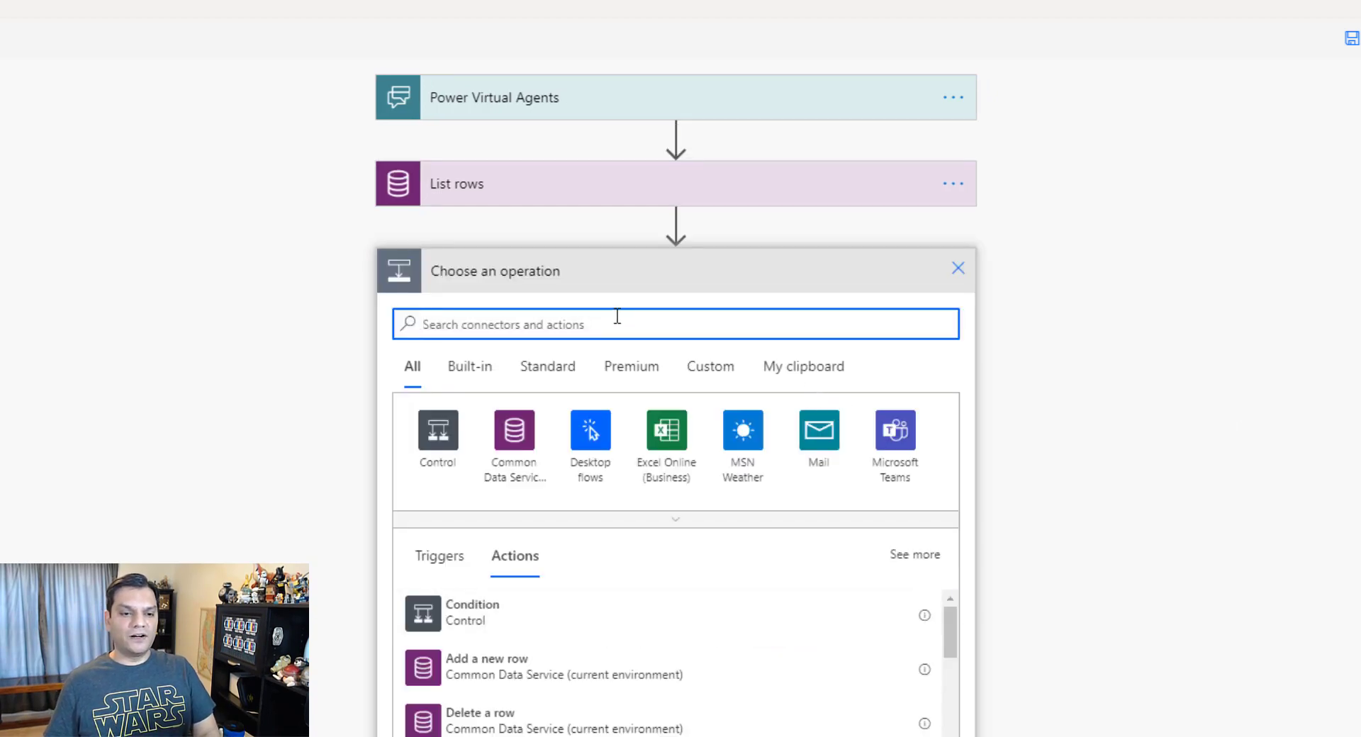
{"action": "type", "text": "variabl"}
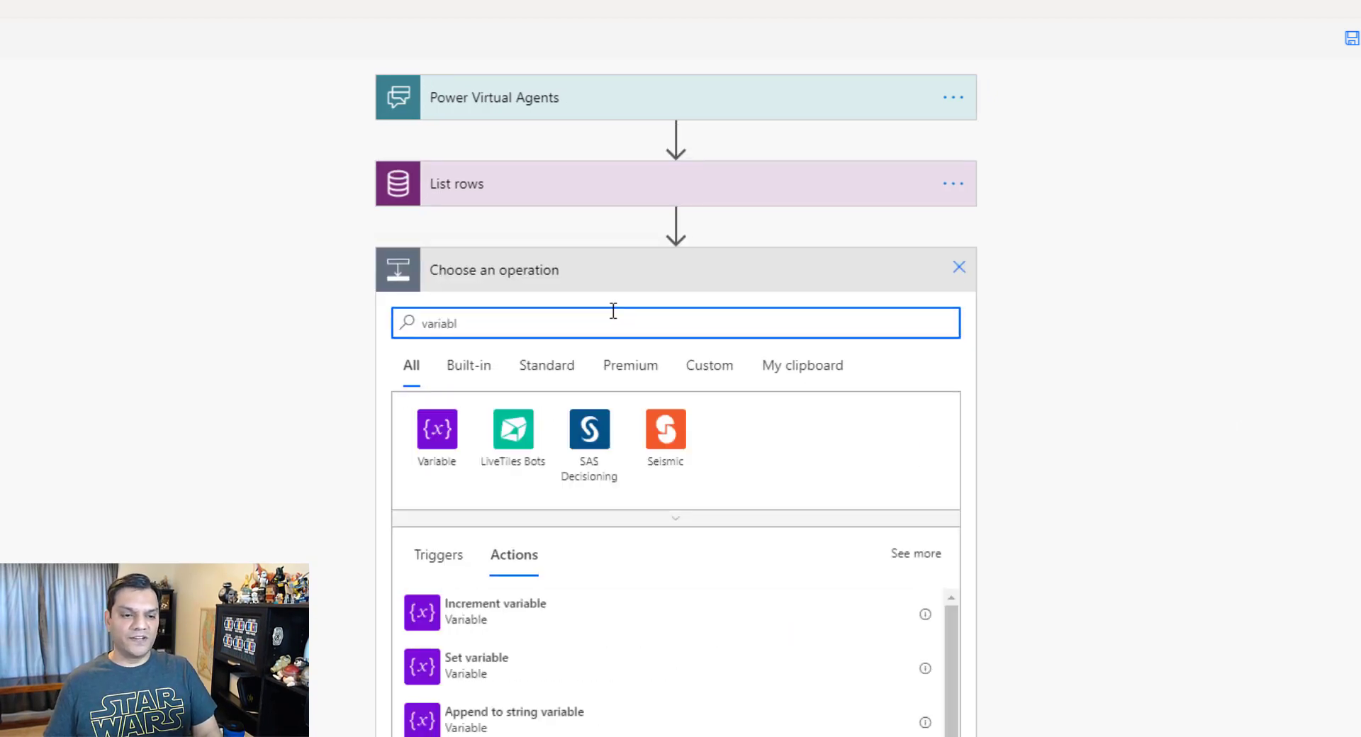
{"action": "left_click", "coordinate": [609, 734]}
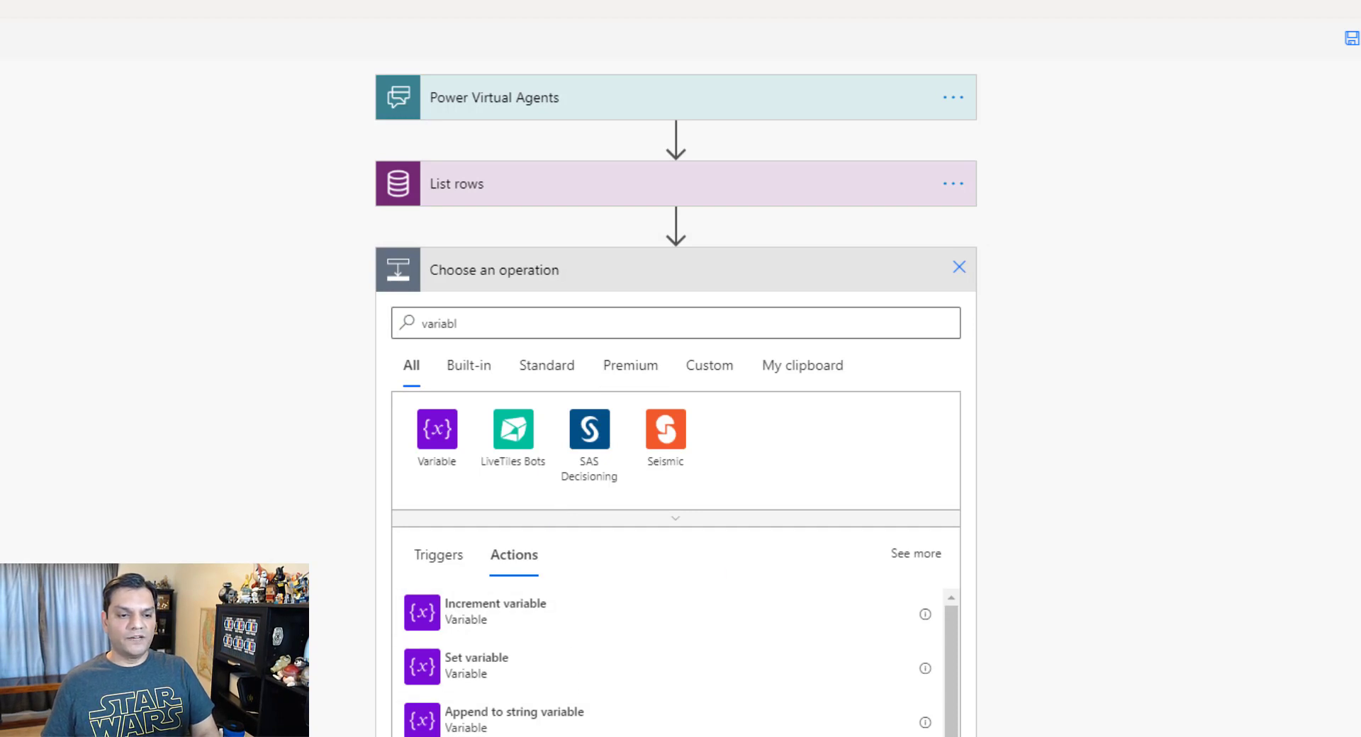
- Name the variable PTOInfo and set its type to String, leaving the initial value empty
{"action": "left_click", "coordinate": [646, 326]}
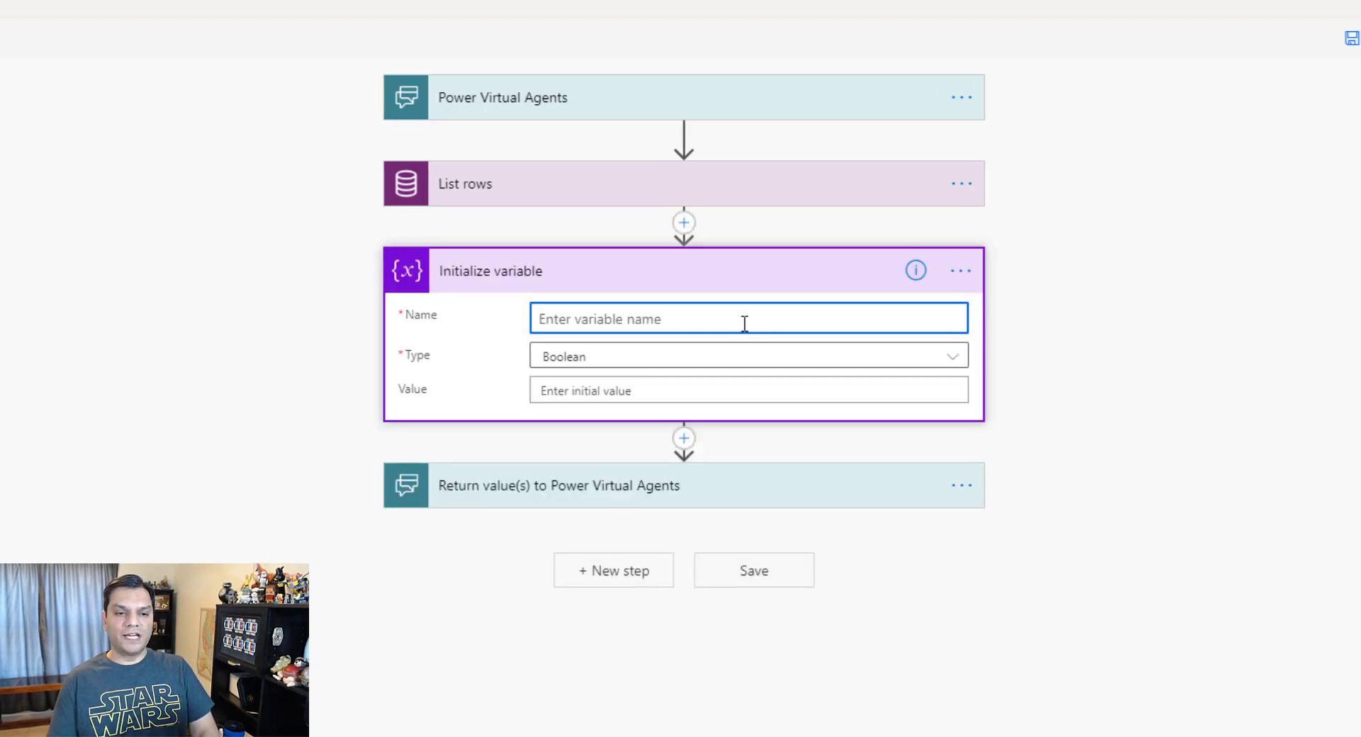
{"action": "type", "text": "PTOIn"}
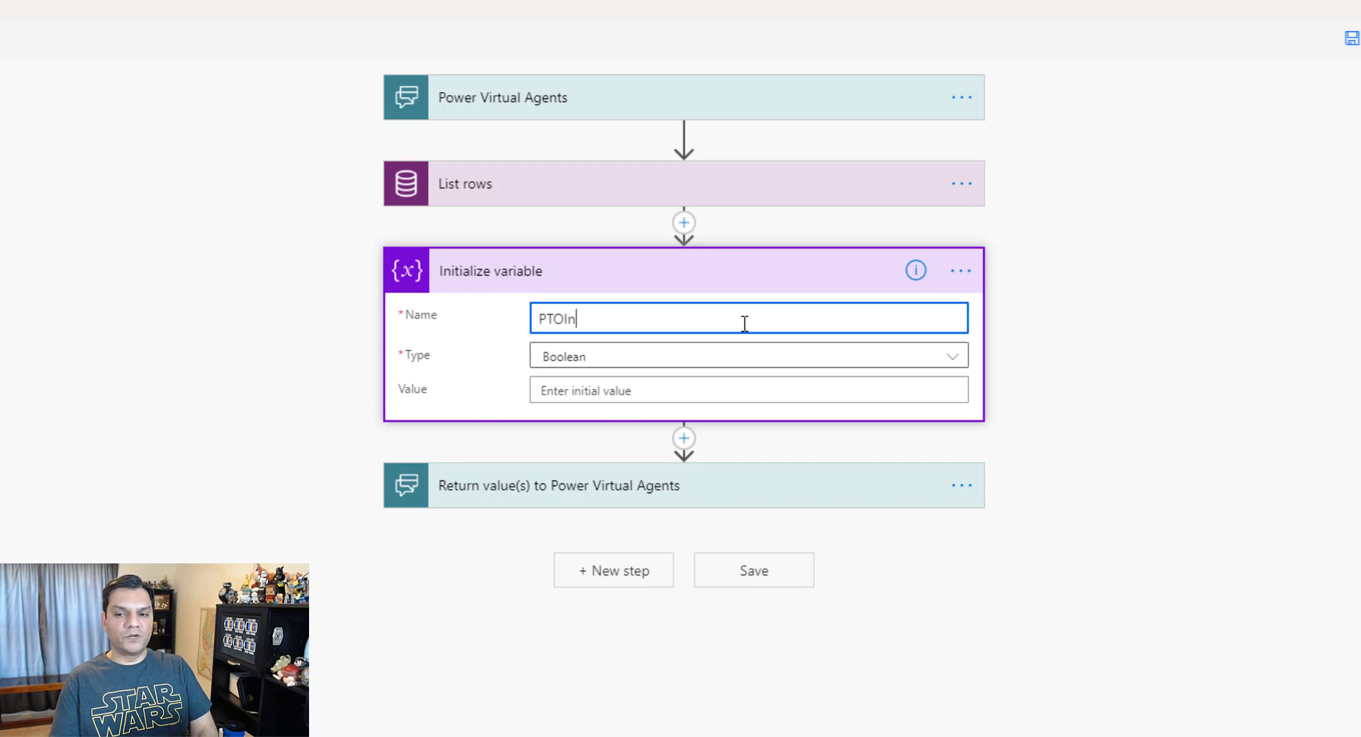
{"action": "type", "text": "fo"}
{"action": "left_click", "coordinate": [744, 365]}
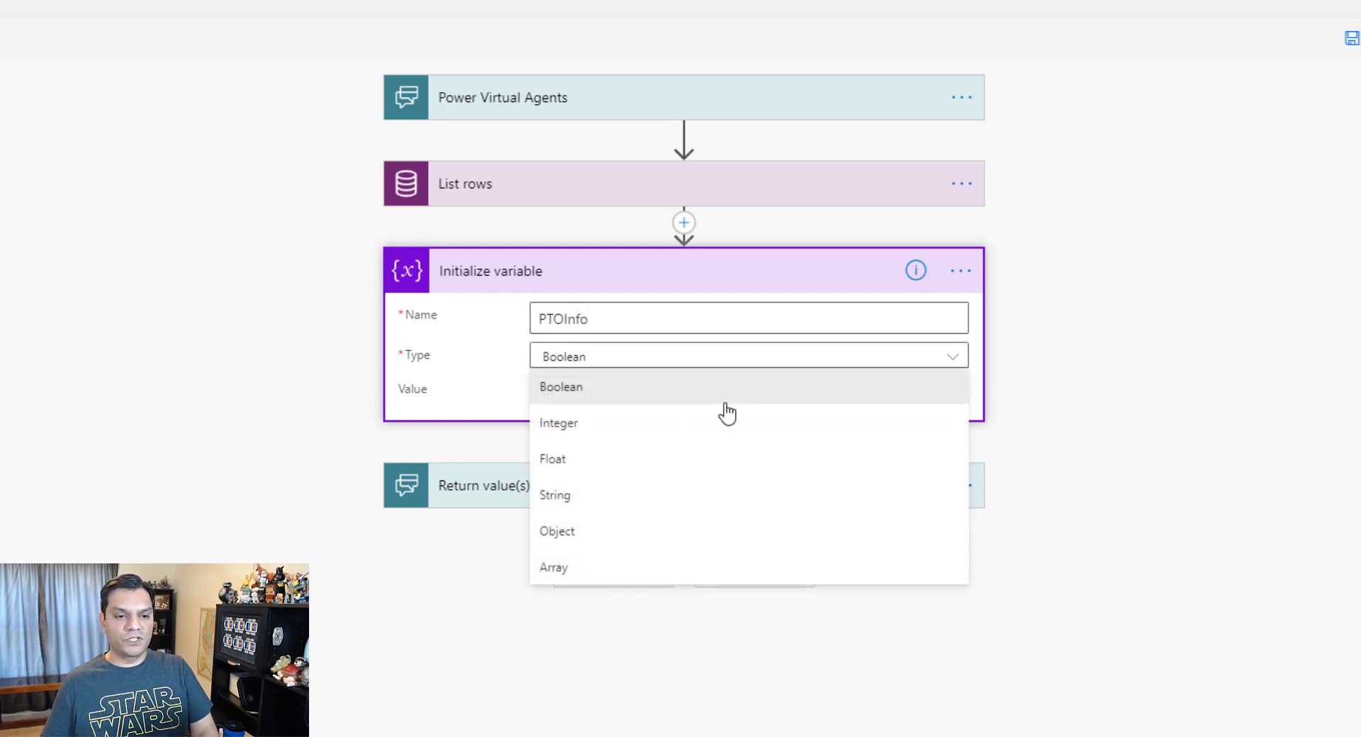
{"action": "left_click", "coordinate": [648, 493]}
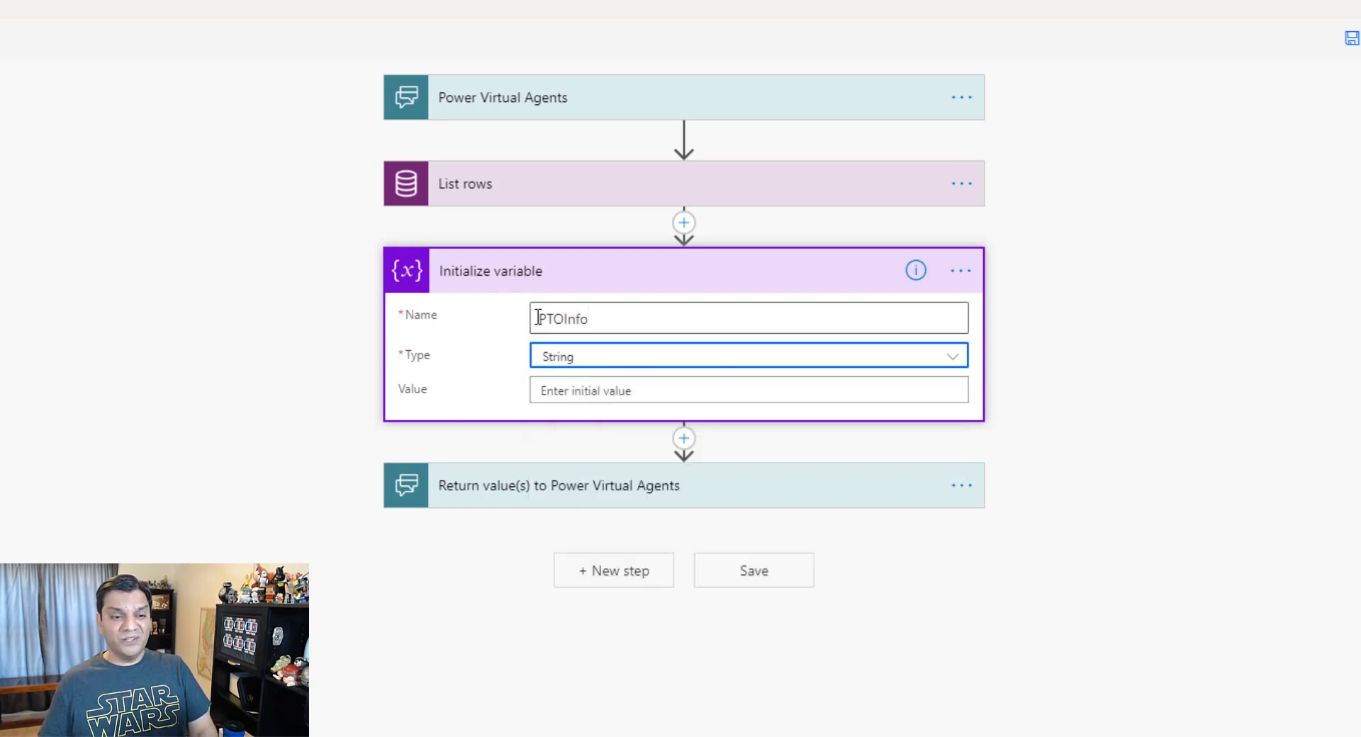
{"action": "left_click", "coordinate": [641, 392]}
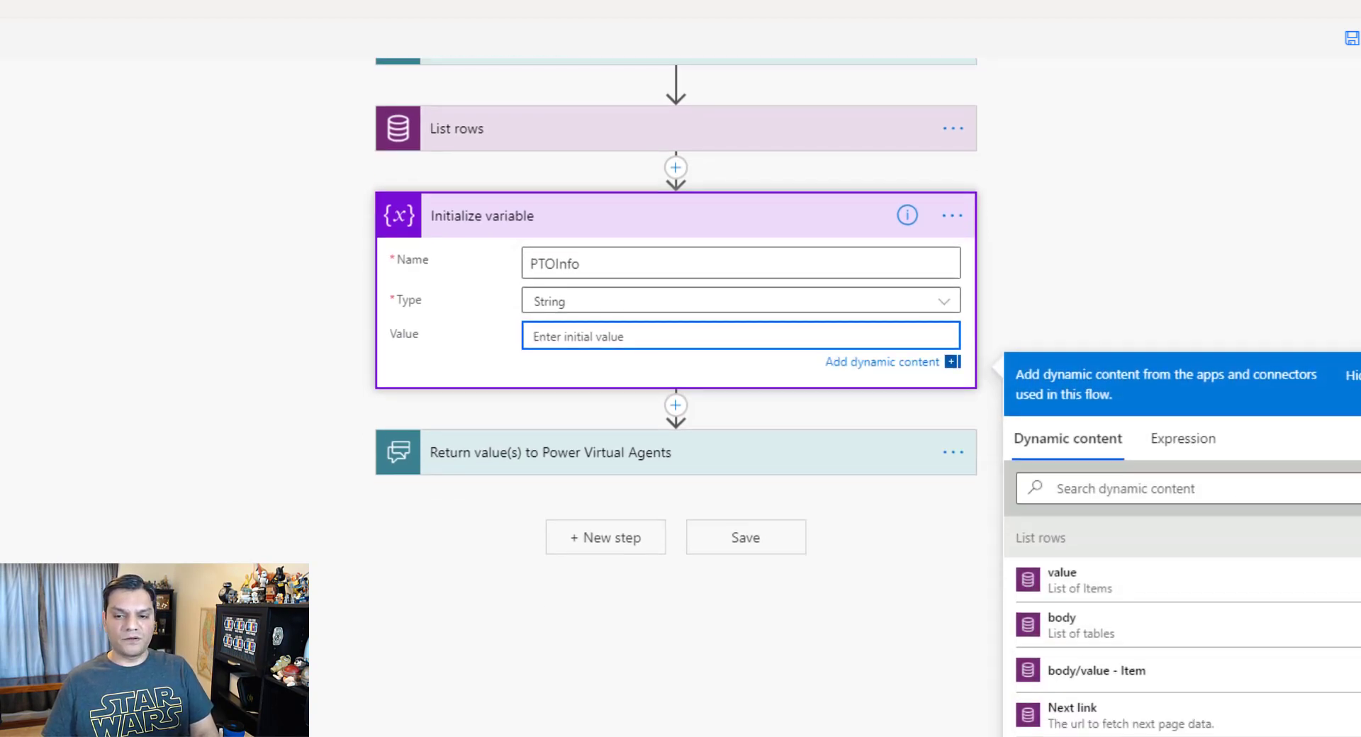
{"action": "left_click", "coordinate": [1126, 552]}
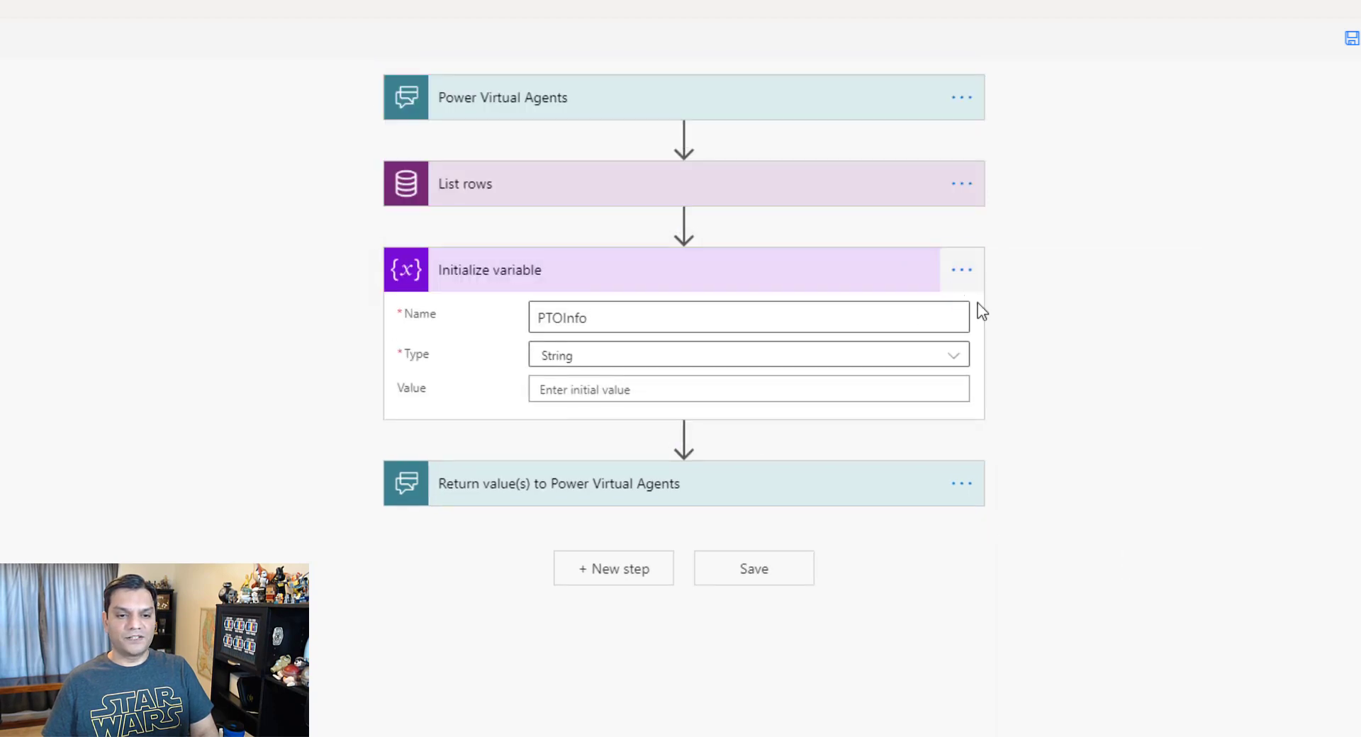
- Rename the Initialize variable action as "Initialize PTOInfo variable"
{"action": "left_click", "coordinate": [962, 269]}
{"action": "left_click", "coordinate": [1057, 322]}
{"action": "key", "text": "Left"}
{"action": "key", "text": "Right"}
{"action": "key", "text": "Right"}
{"action": "key", "text": "Right"}
{"action": "key", "text": "Right"}
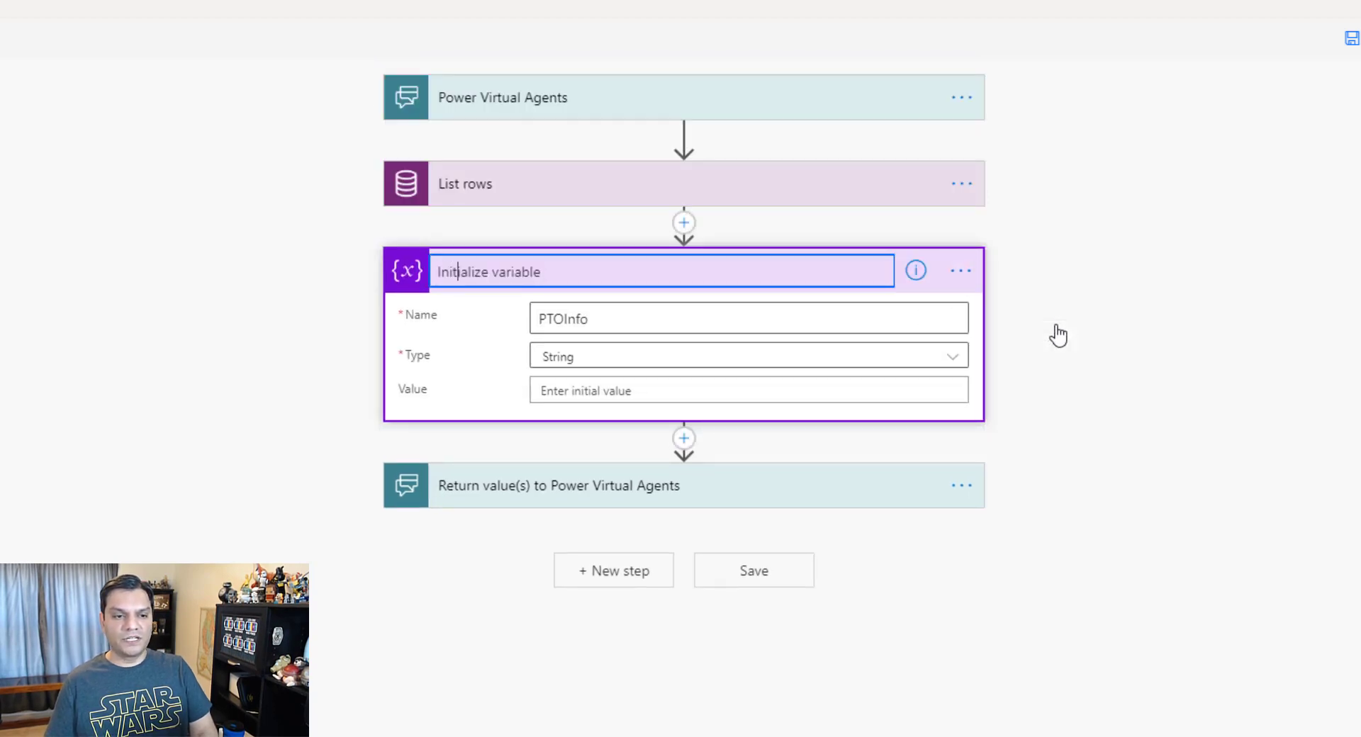
{"action": "key", "text": "Right"}
{"action": "key", "text": "Right"}
{"action": "key", "text": "Right"}
{"action": "key", "text": "Right"}
{"action": "key", "text": "Right"}
{"action": "key", "text": "Right"}
{"action": "type", "text": "P"}
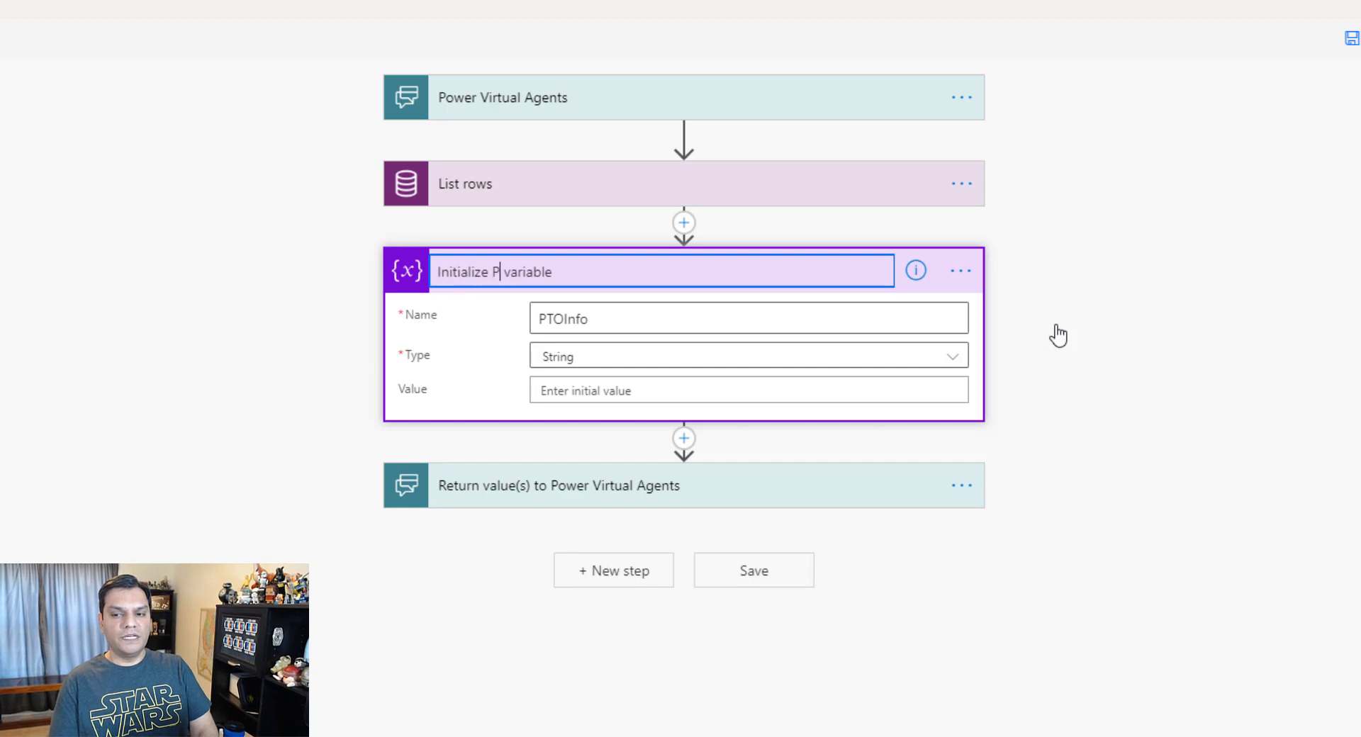
{"action": "type", "text": "TOInfo"}
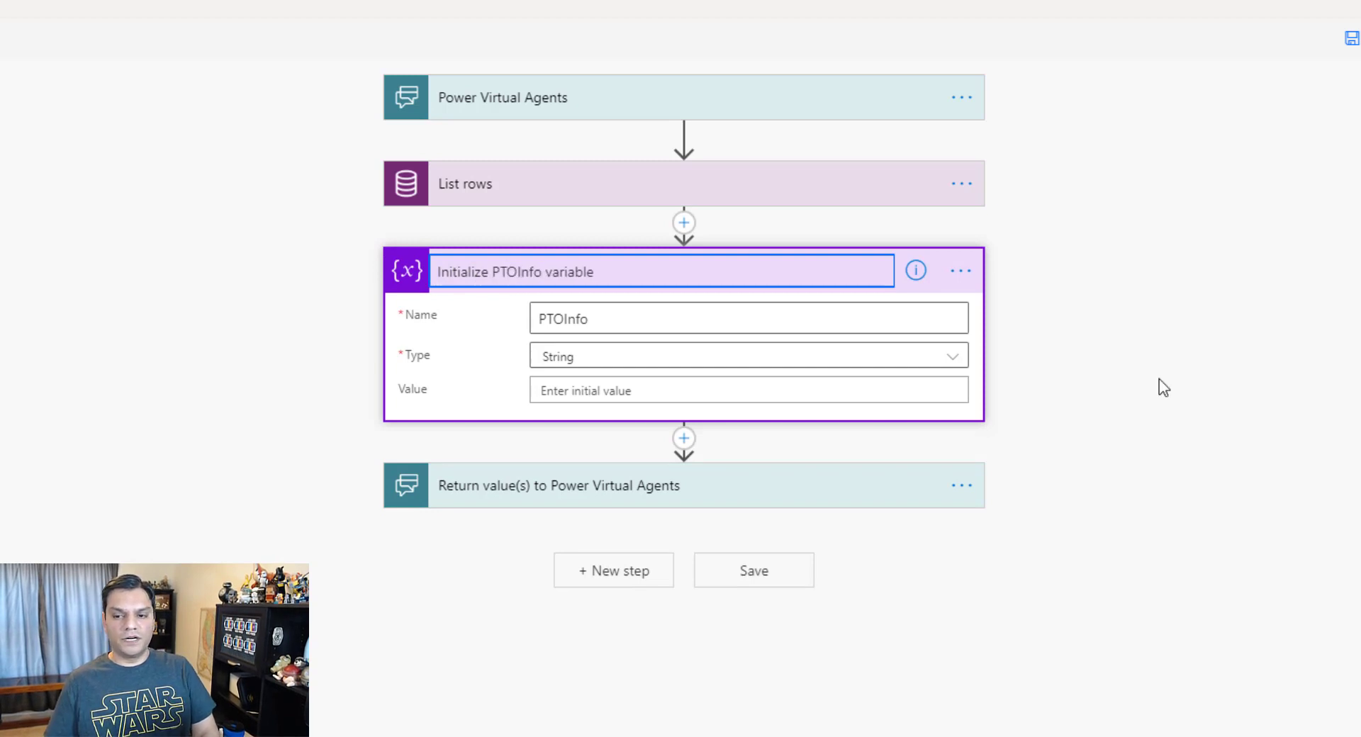
{"action": "left_click", "coordinate": [1161, 386]}
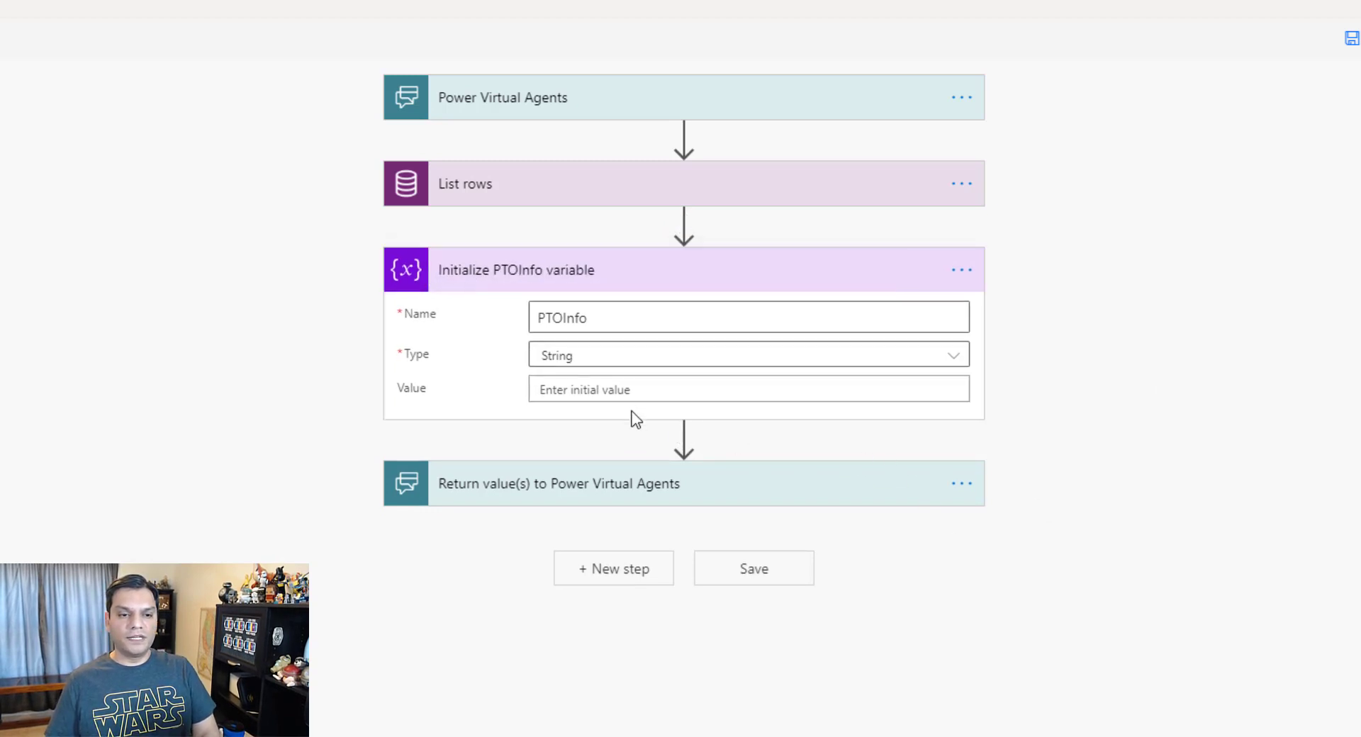
- Add a Set variable action directly after the Initialize PTOInfo variable action
{"action": "left_click", "coordinate": [683, 436]}
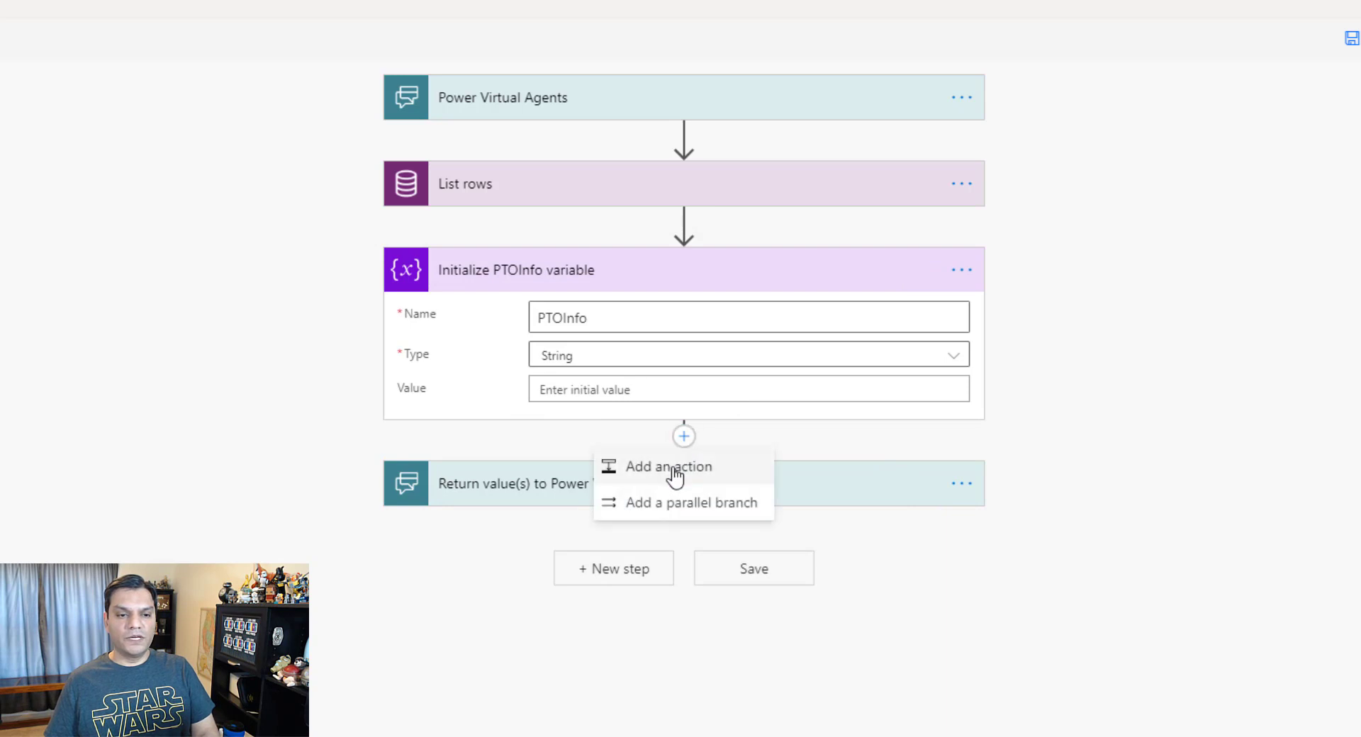
{"action": "left_click", "coordinate": [670, 469]}
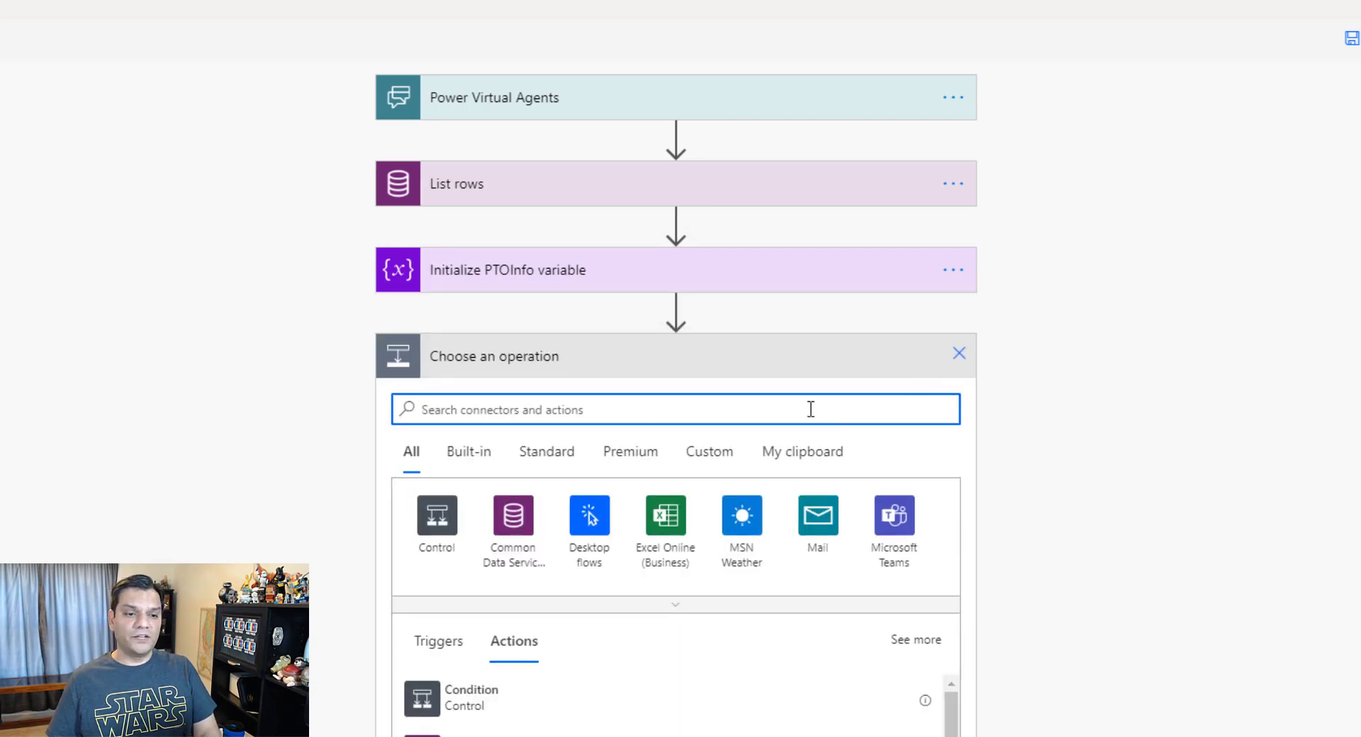
{"action": "type", "text": "vari"}
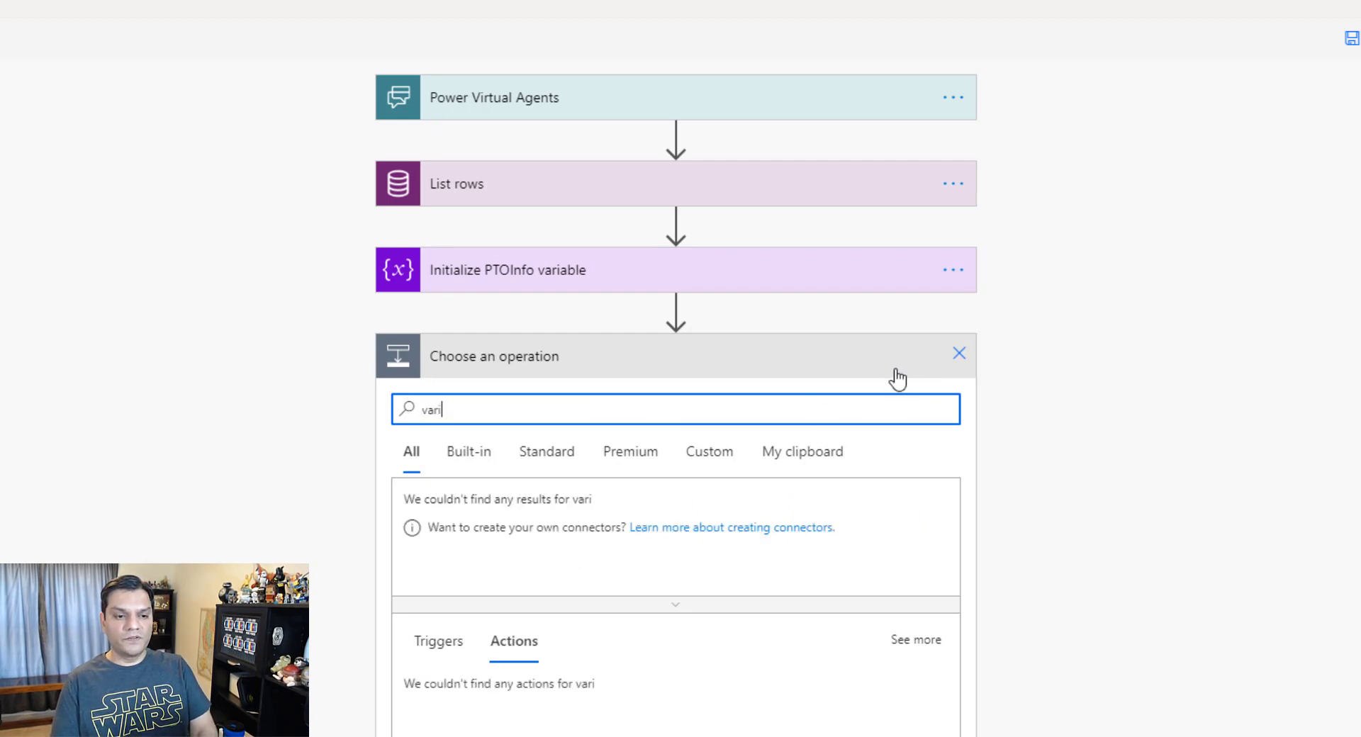
{"action": "scroll", "coordinate": [1074, 597], "scroll_direction": "down", "scroll_amount": 2}
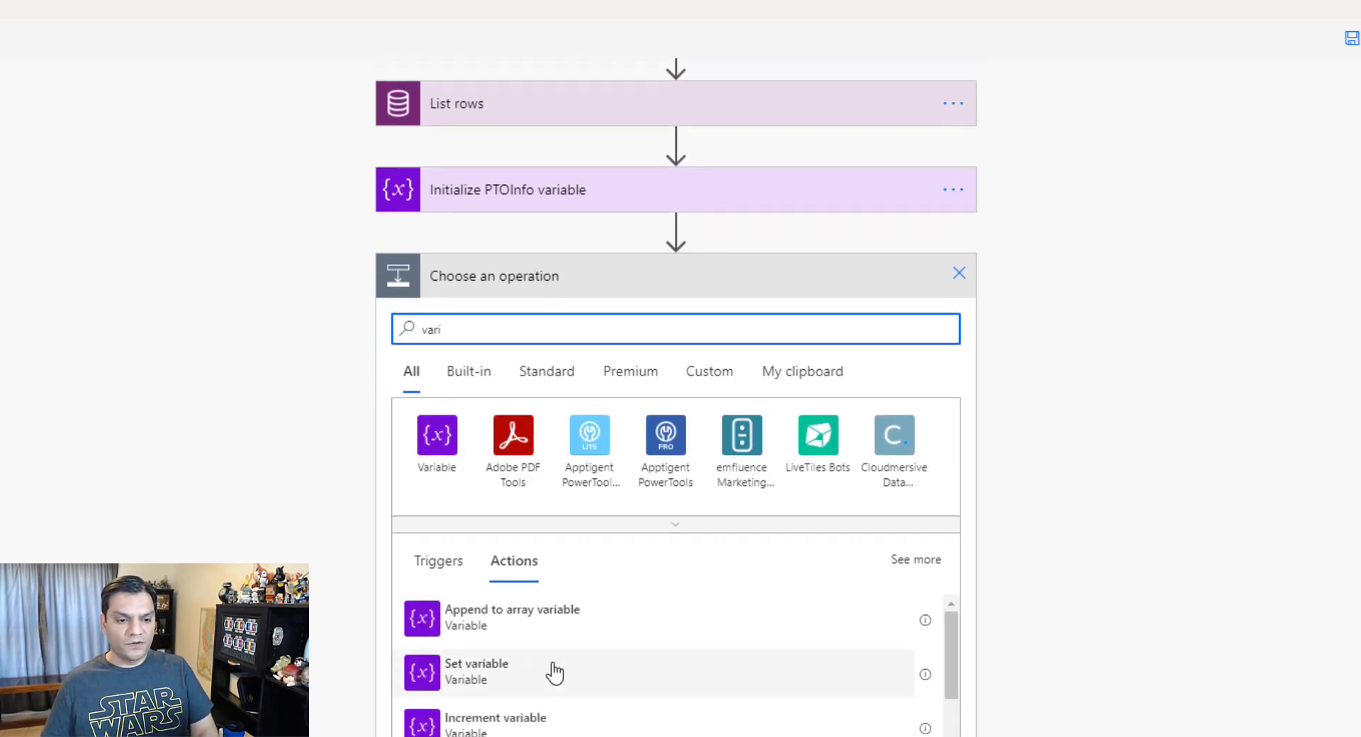
{"action": "left_click", "coordinate": [550, 671]}
- Set the action's variable to PTOInfo and its value to "Name:" followed by the Name dynamic content from List rows
{"action": "left_click", "coordinate": [950, 399]}
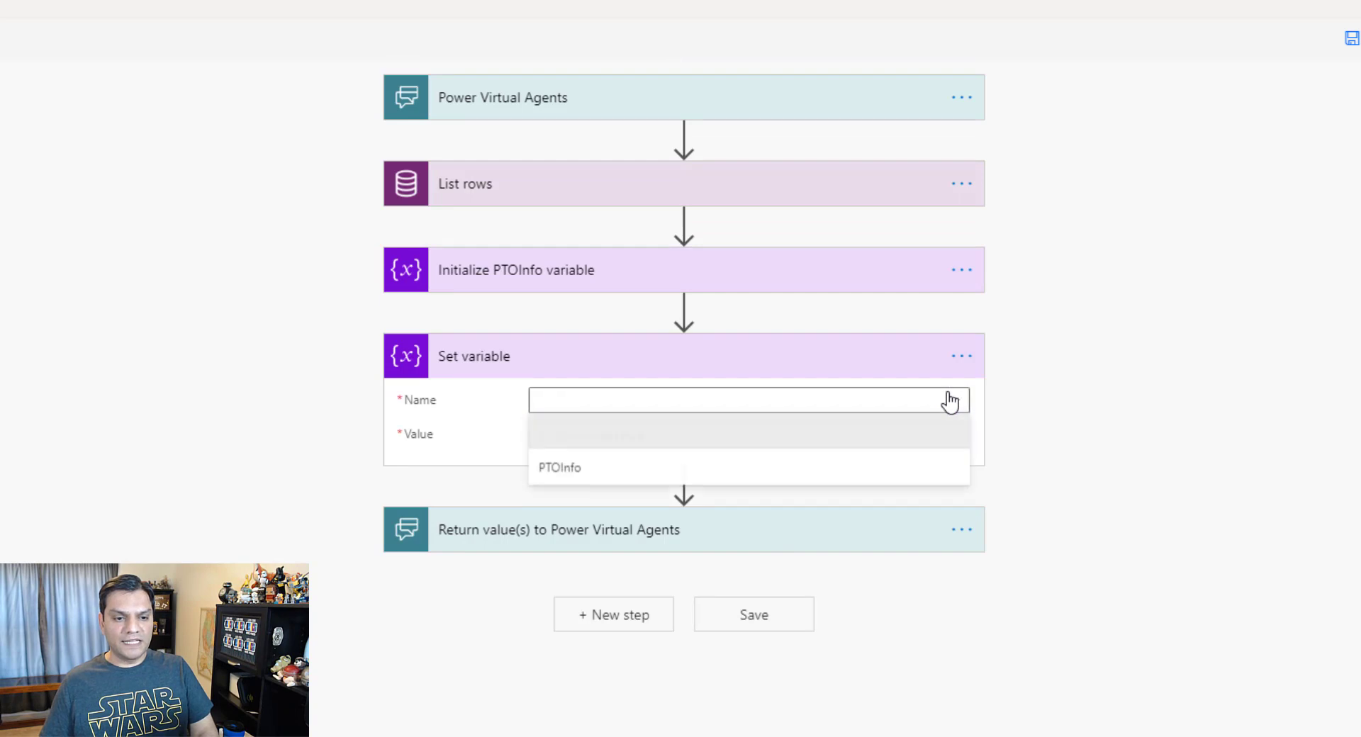
{"action": "left_click", "coordinate": [611, 470]}
{"action": "left_click", "coordinate": [608, 439]}
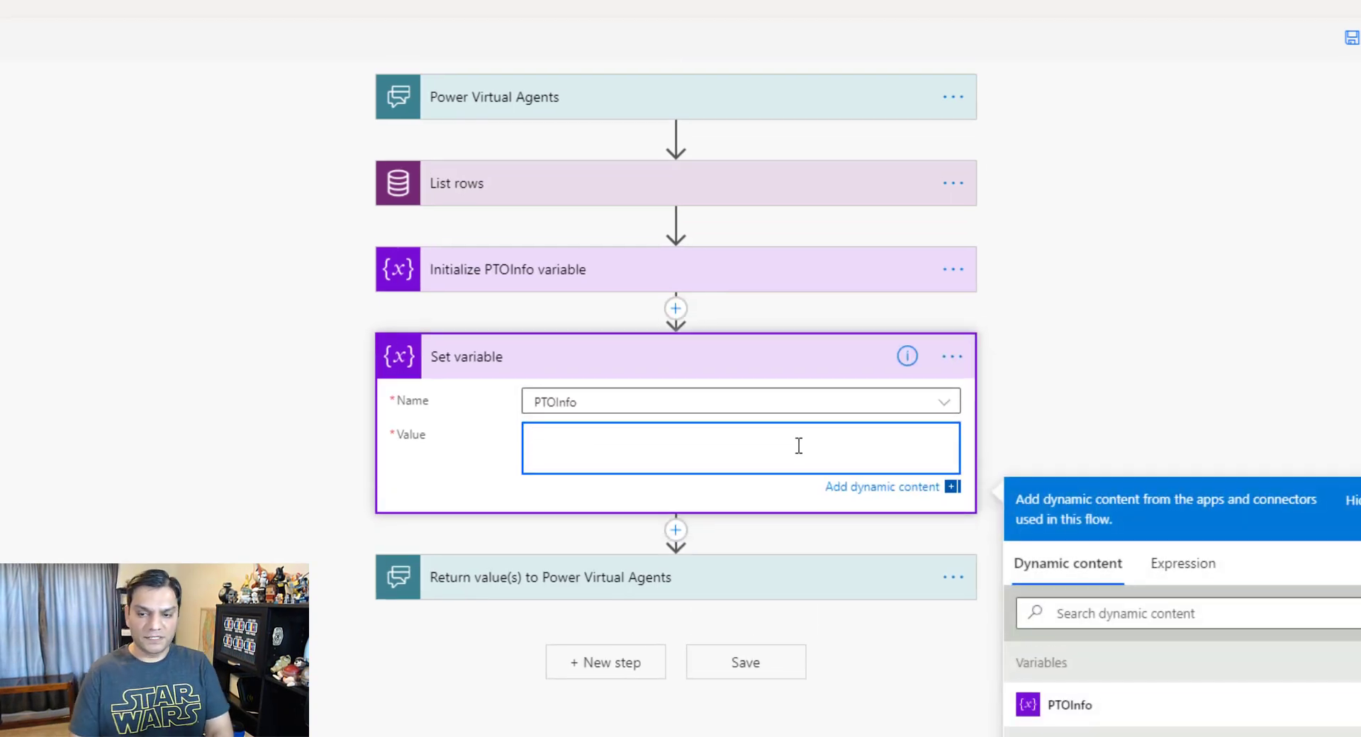
{"action": "type", "text": "Name:"}
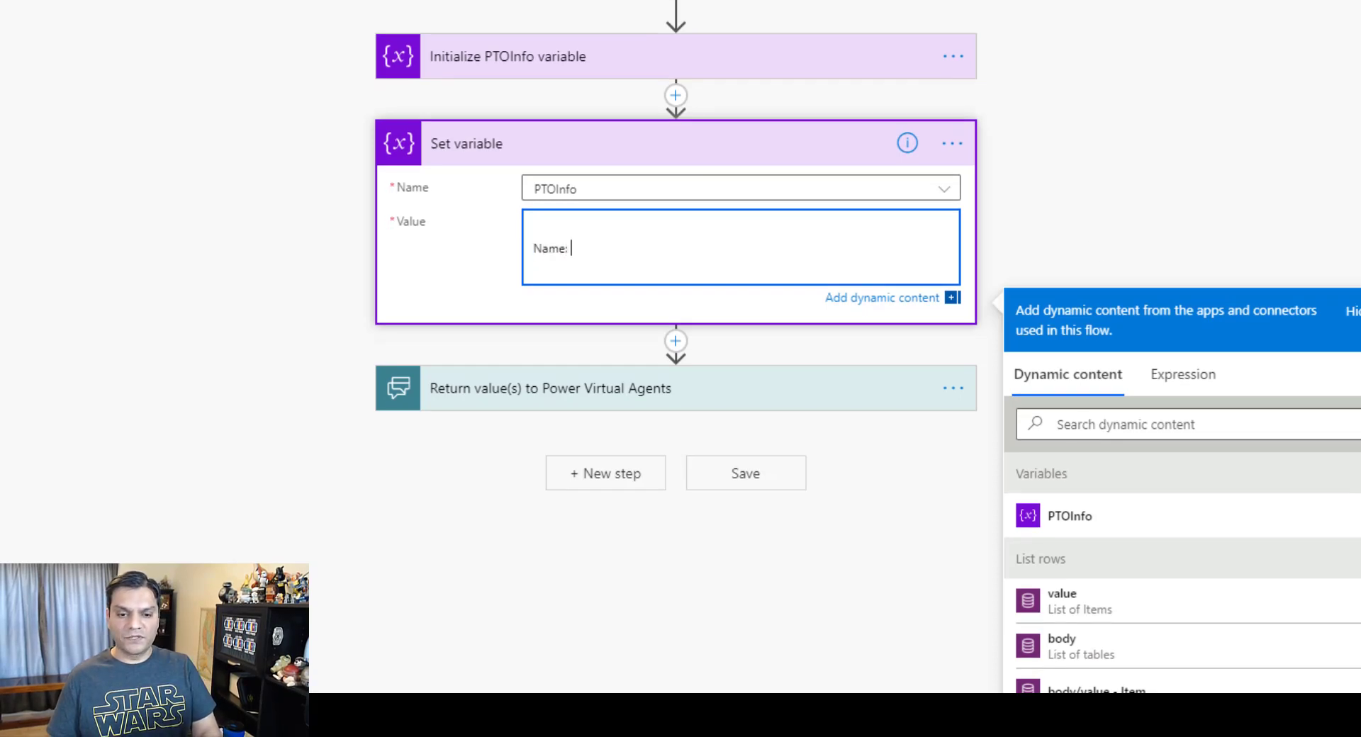
{"action": "scroll", "coordinate": [1105, 609], "scroll_direction": "down", "scroll_amount": 2}
{"action": "left_click", "coordinate": [1130, 633]}
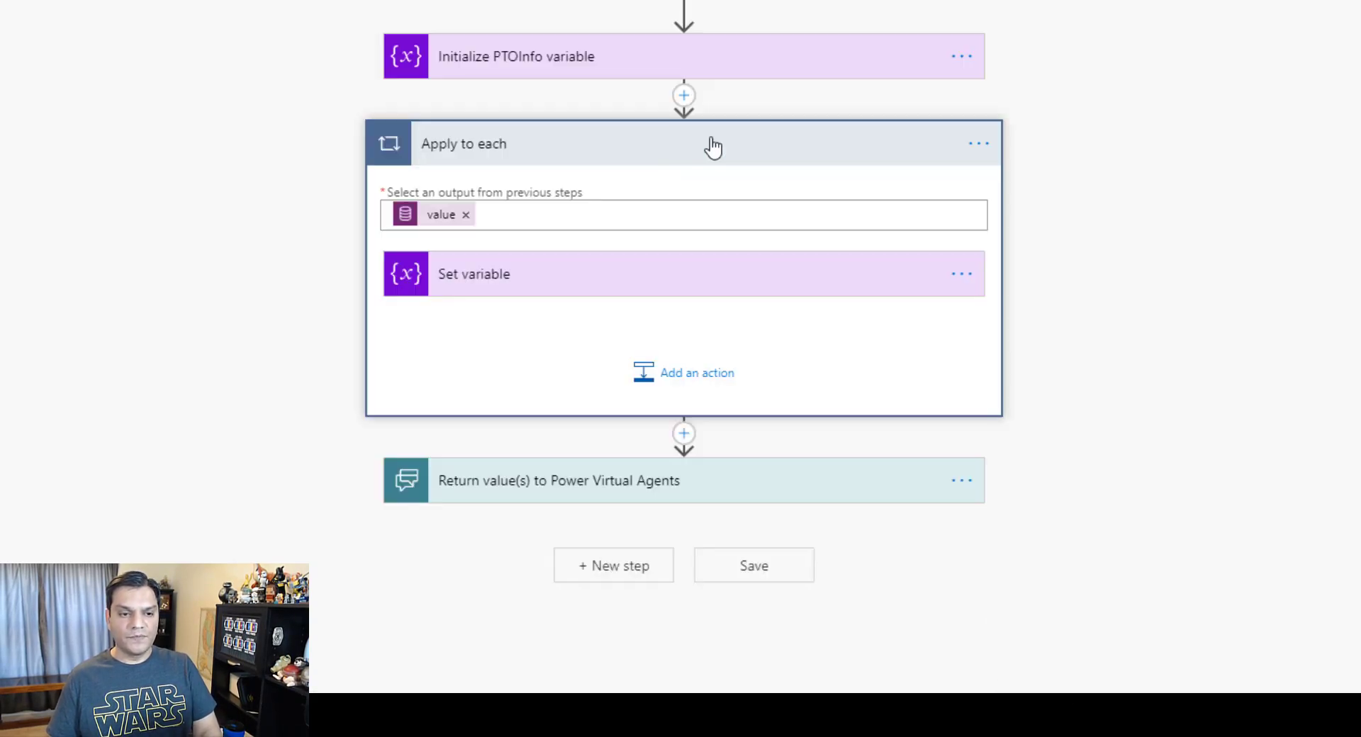
- Reopen Set variable inside Apply to each and add a second value line, "Date:" followed by the Date dynamic content
{"action": "left_click", "coordinate": [737, 281]}
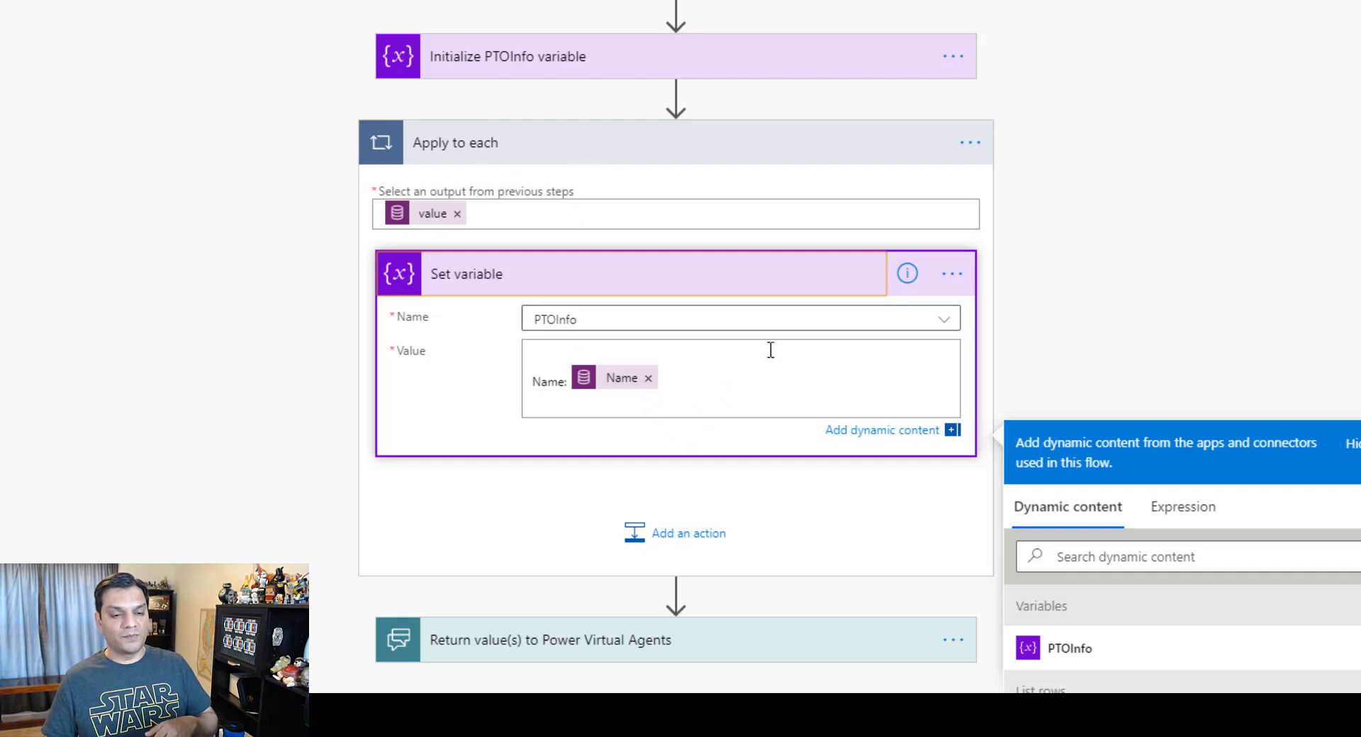
{"action": "left_click", "coordinate": [753, 376]}
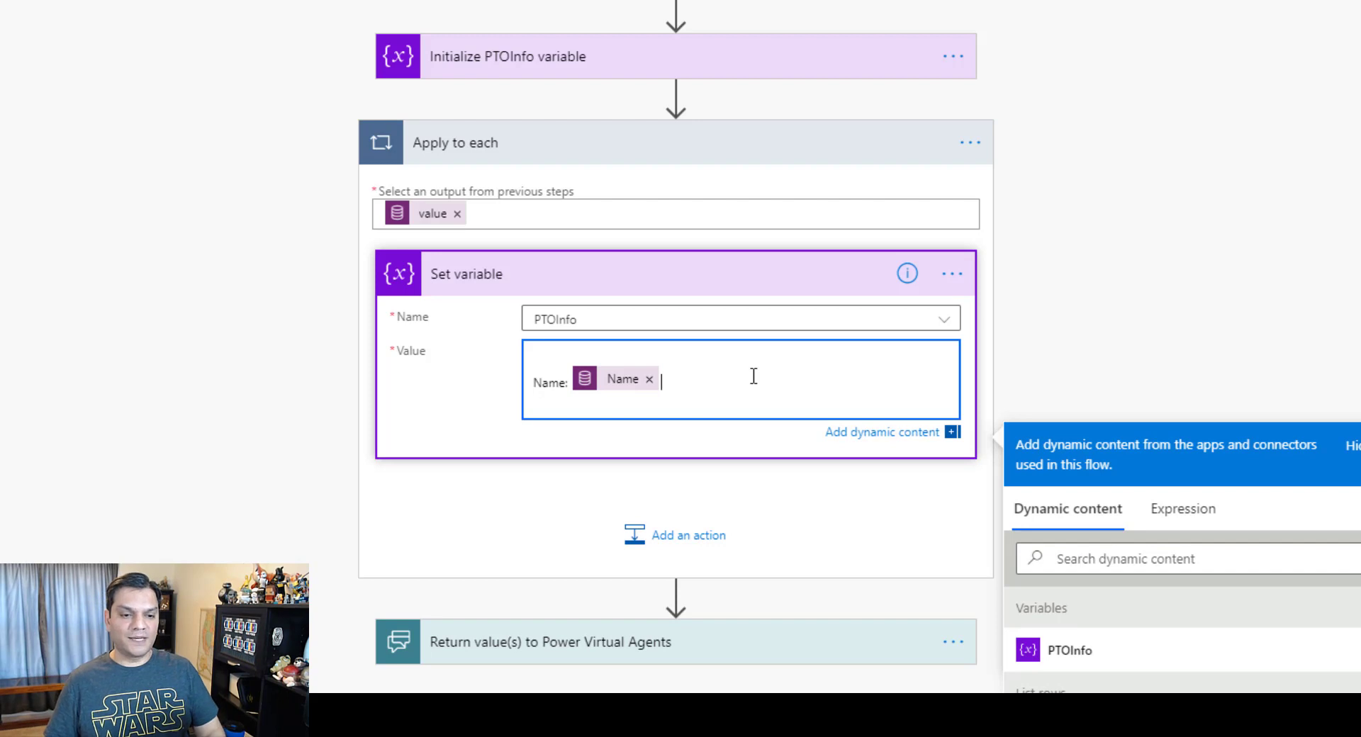
{"action": "key", "text": "Return"}
{"action": "type", "text": "Date:"}
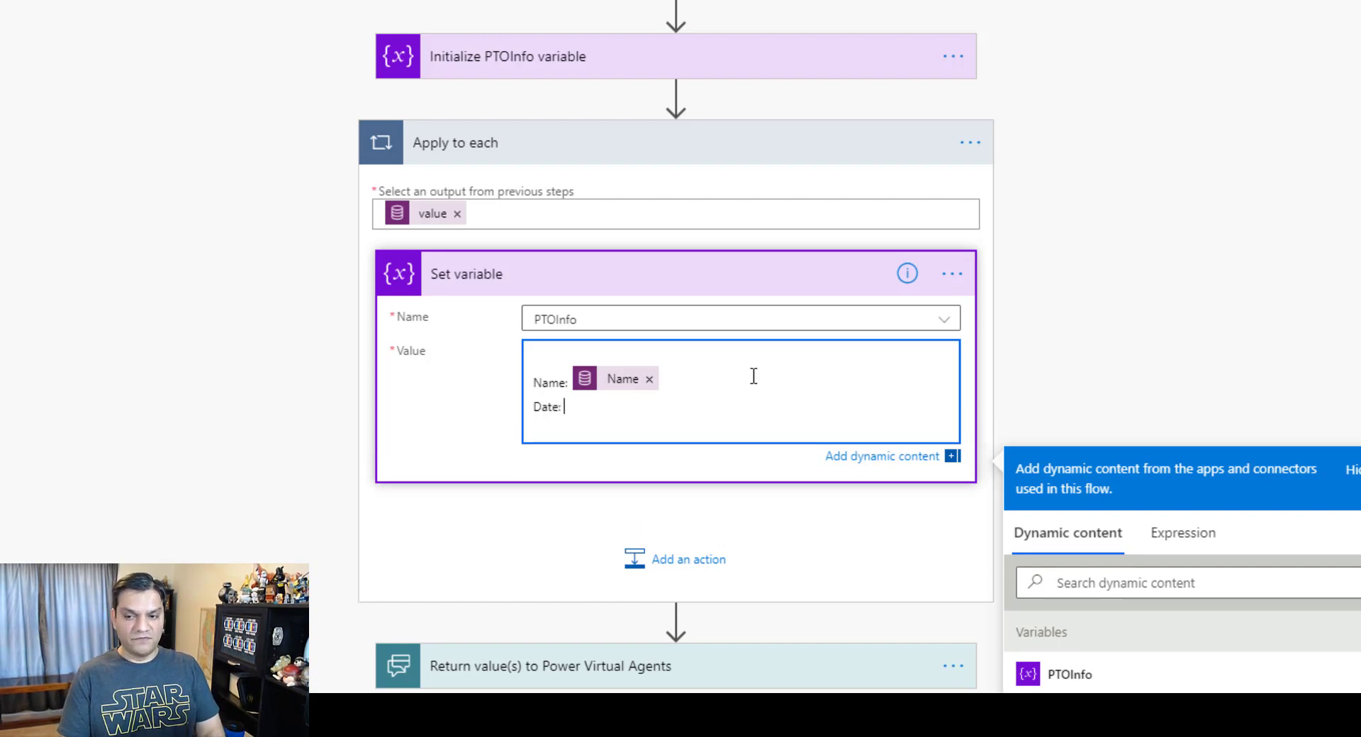
{"action": "scroll", "coordinate": [1255, 324], "scroll_direction": "down", "scroll_amount": 2}
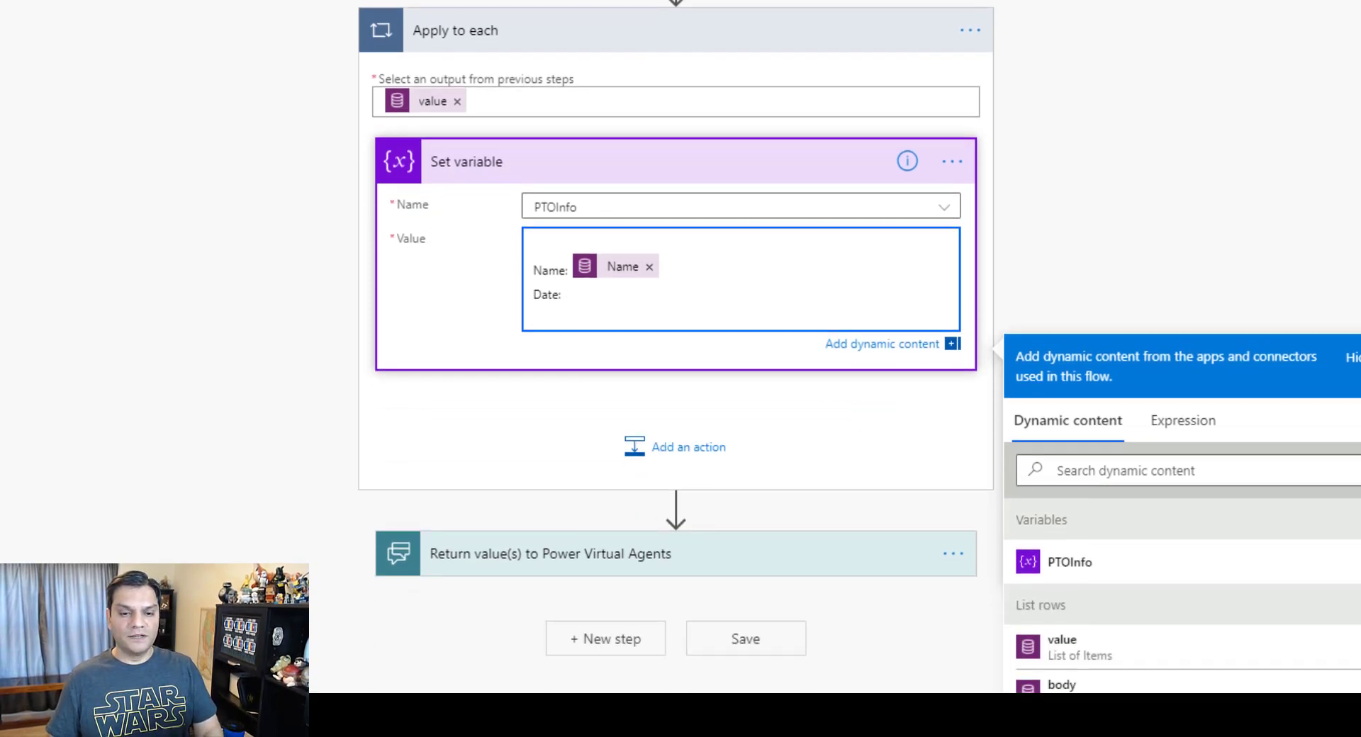
{"action": "scroll", "coordinate": [1267, 550], "scroll_direction": "down", "scroll_amount": 5}
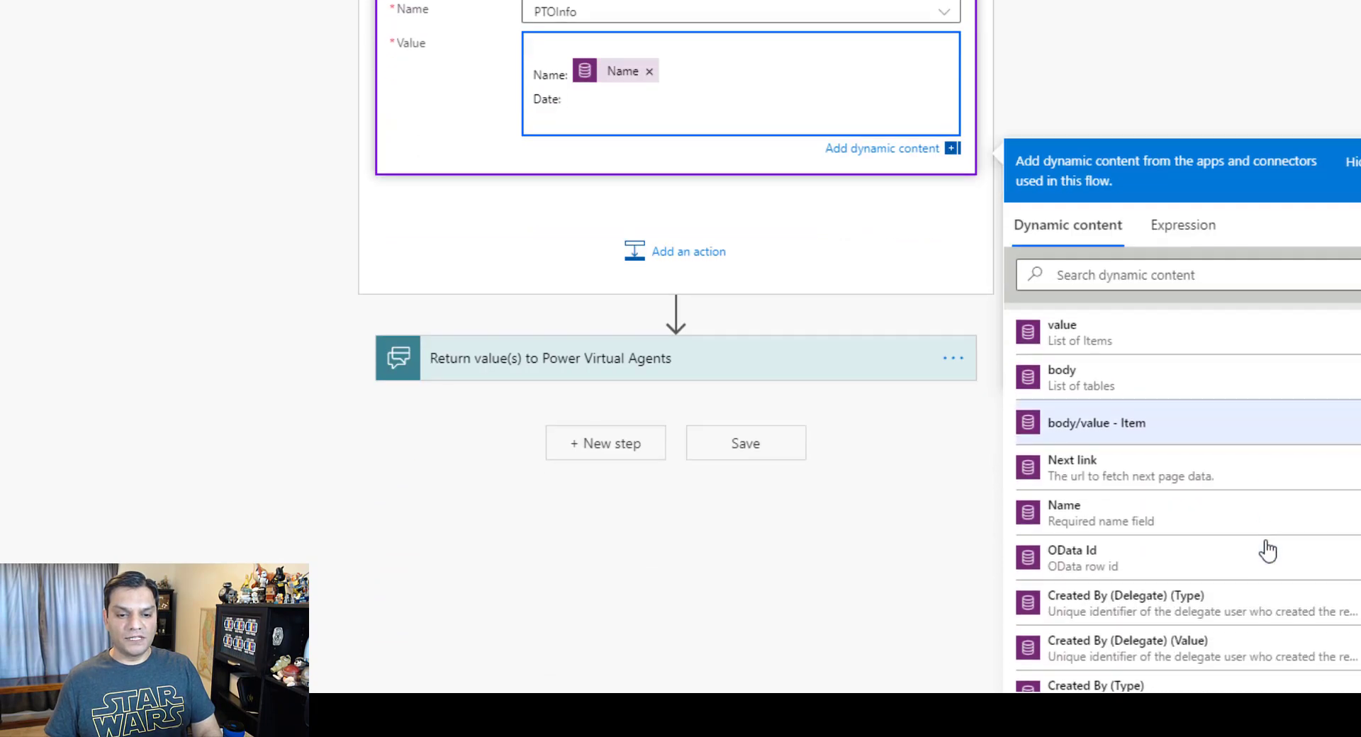
{"action": "scroll", "coordinate": [1267, 550], "scroll_direction": "down", "scroll_amount": 5}
{"action": "left_click", "coordinate": [1153, 528]}
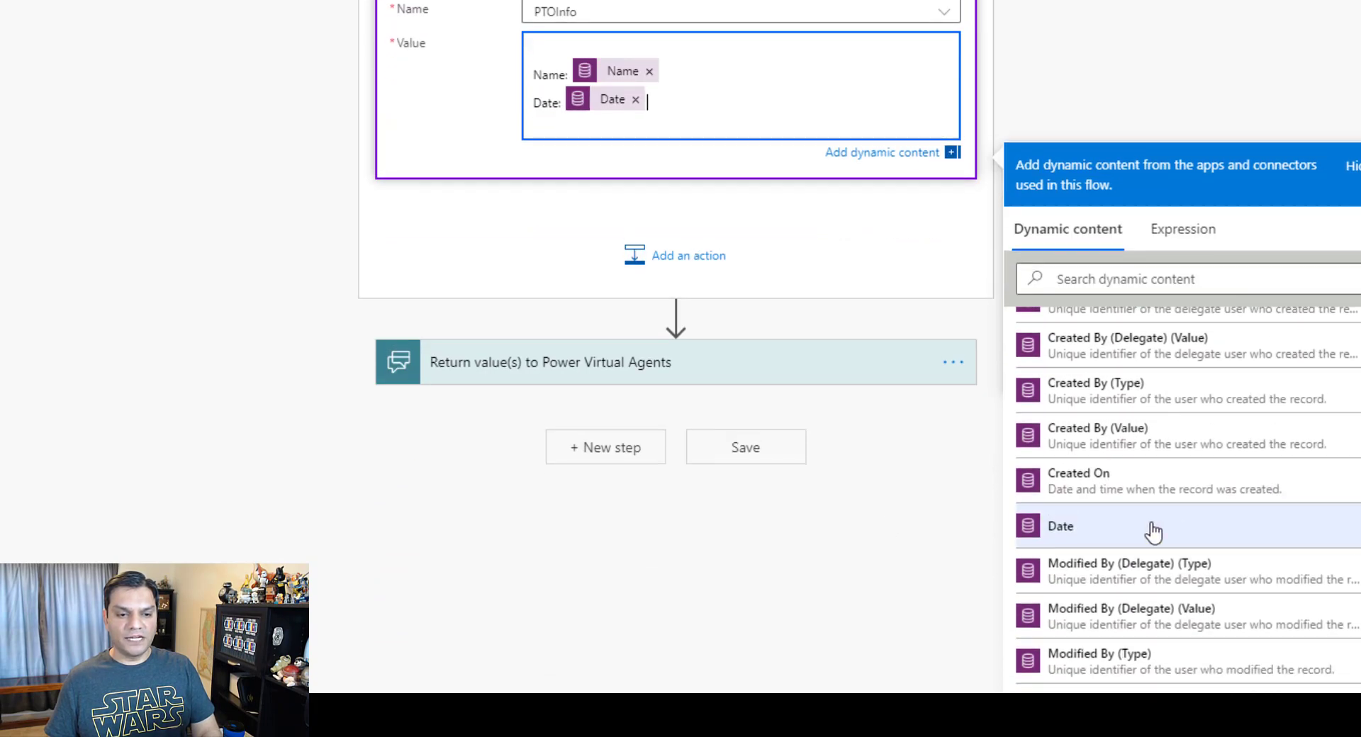
- Add a text output named RetPTOInfo to Return value(s) to Power Virtual Agents, with the PTOInfo variable as its value
{"action": "left_click", "coordinate": [896, 552]}
{"action": "scroll", "coordinate": [808, 358], "scroll_direction": "up", "scroll_amount": 3}
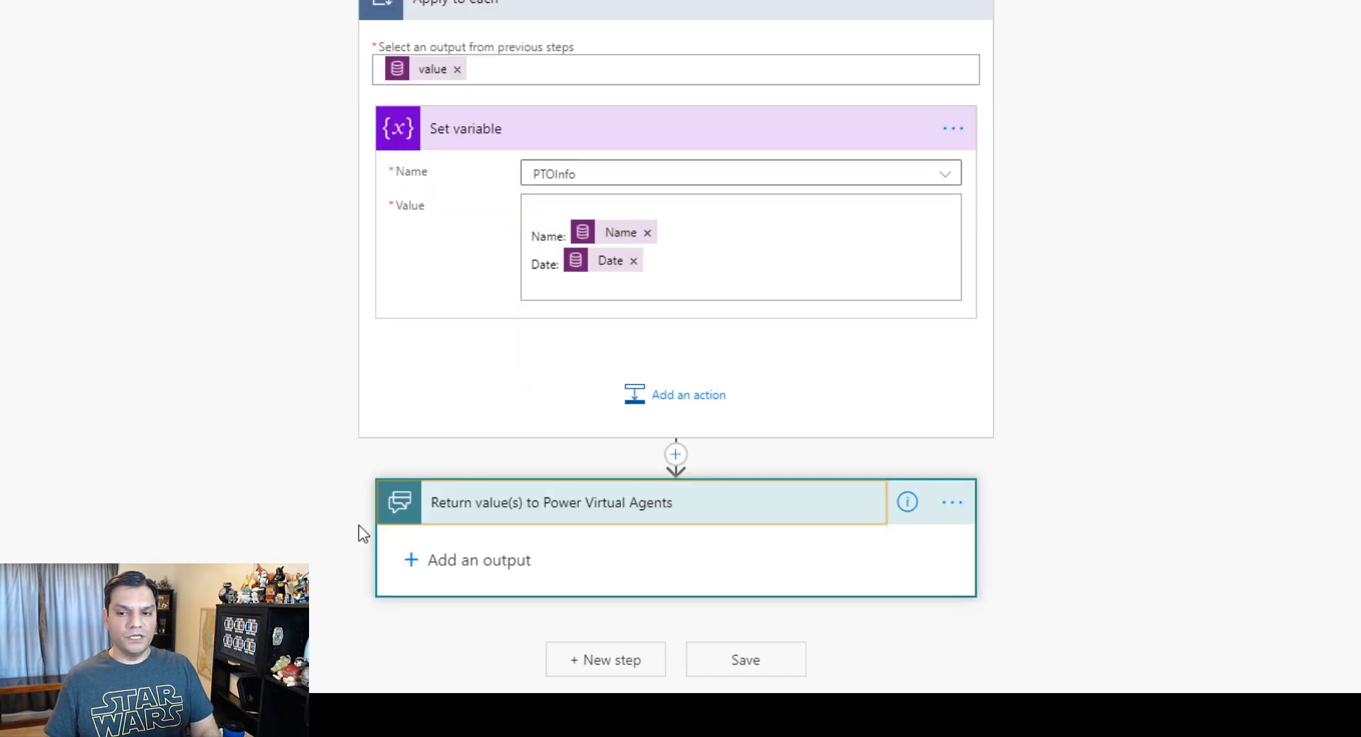
{"action": "left_click", "coordinate": [482, 556]}
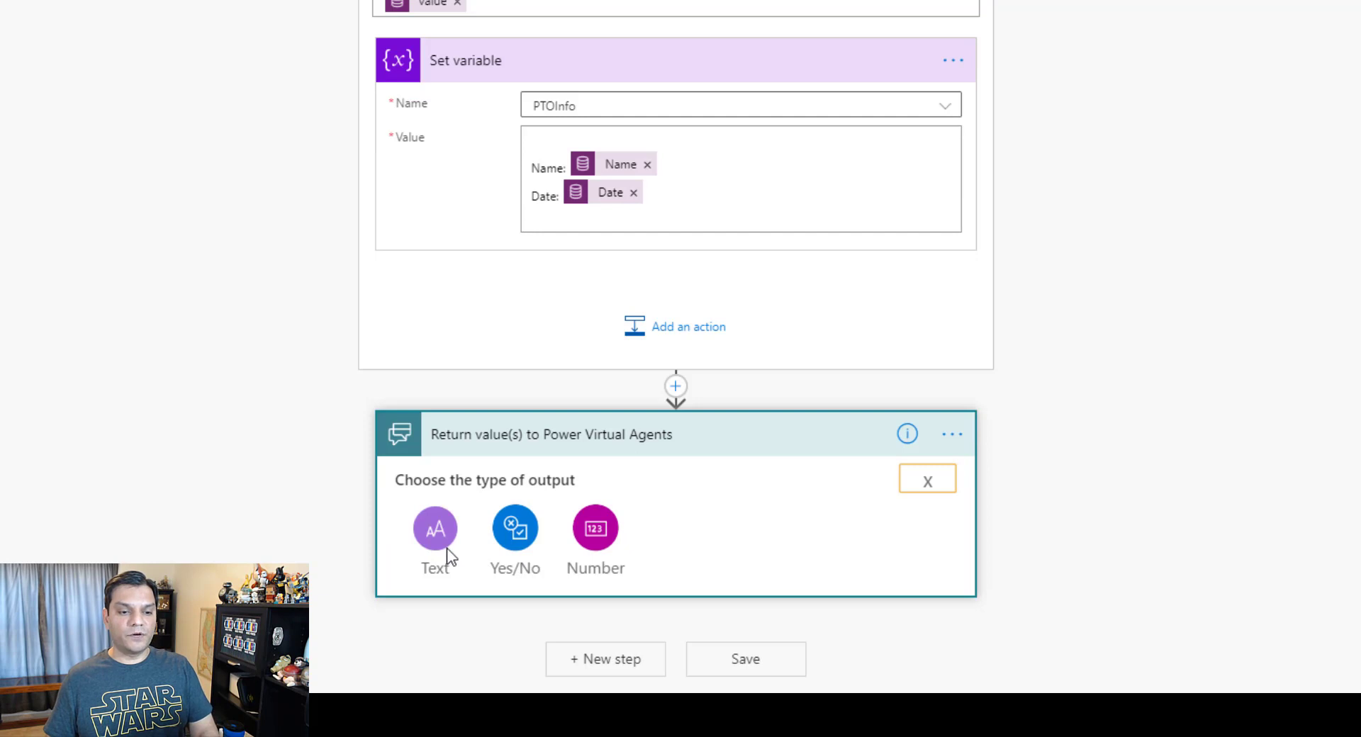
{"action": "left_click", "coordinate": [447, 547]}
{"action": "left_click", "coordinate": [484, 483]}
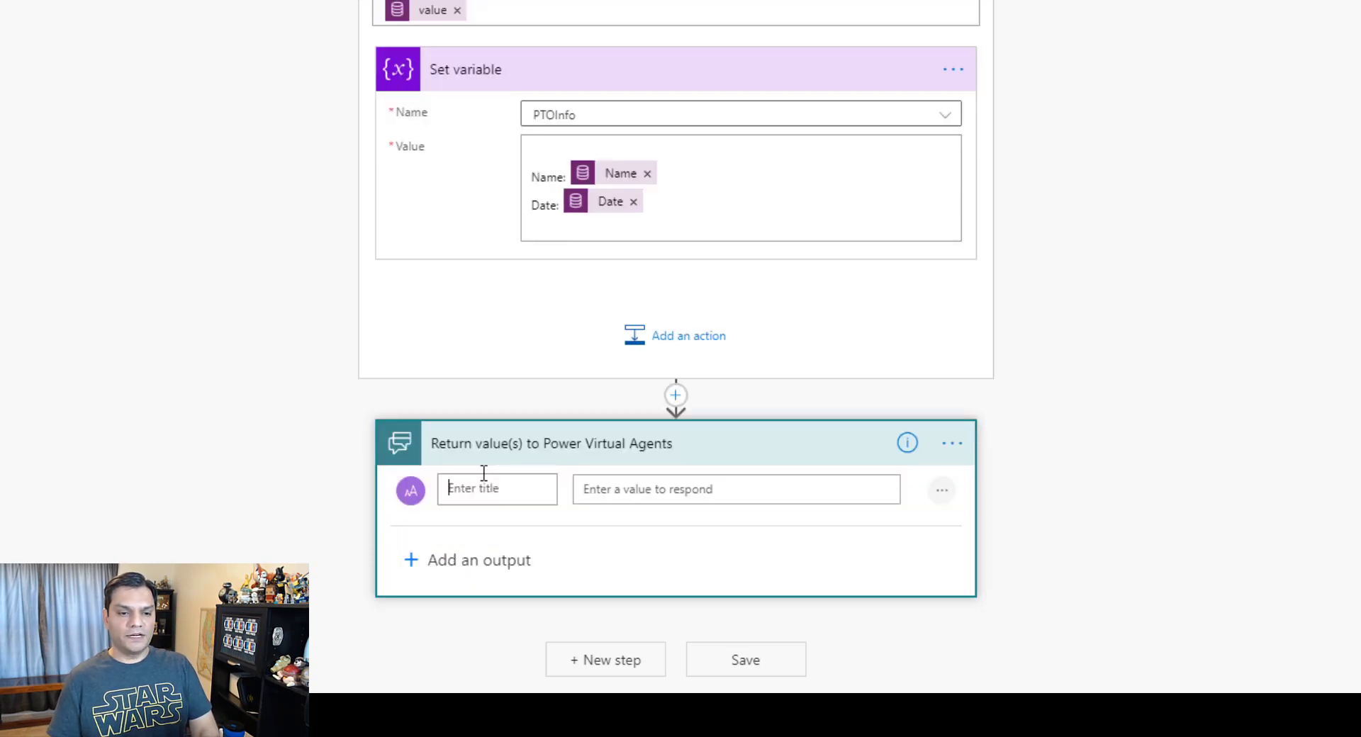
{"action": "type", "text": "Re"}
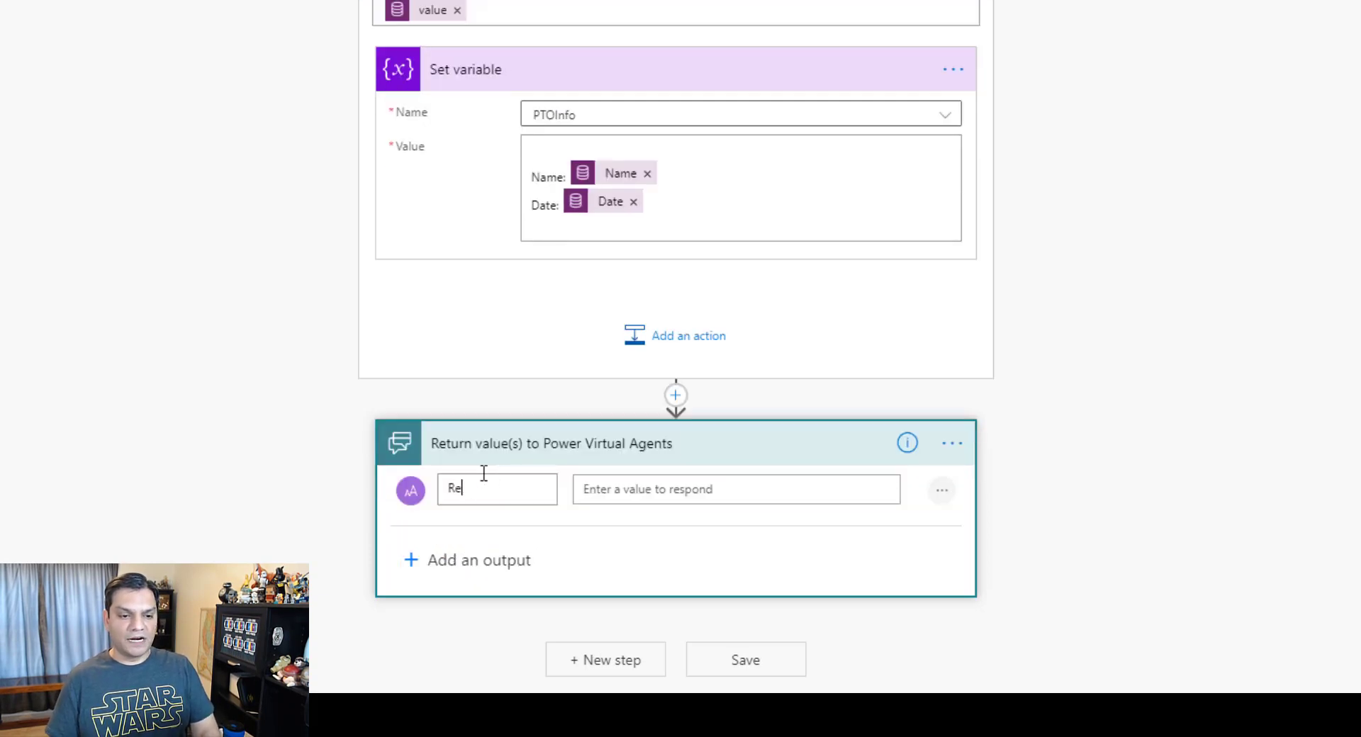
{"action": "type", "text": "tPTOInfo"}
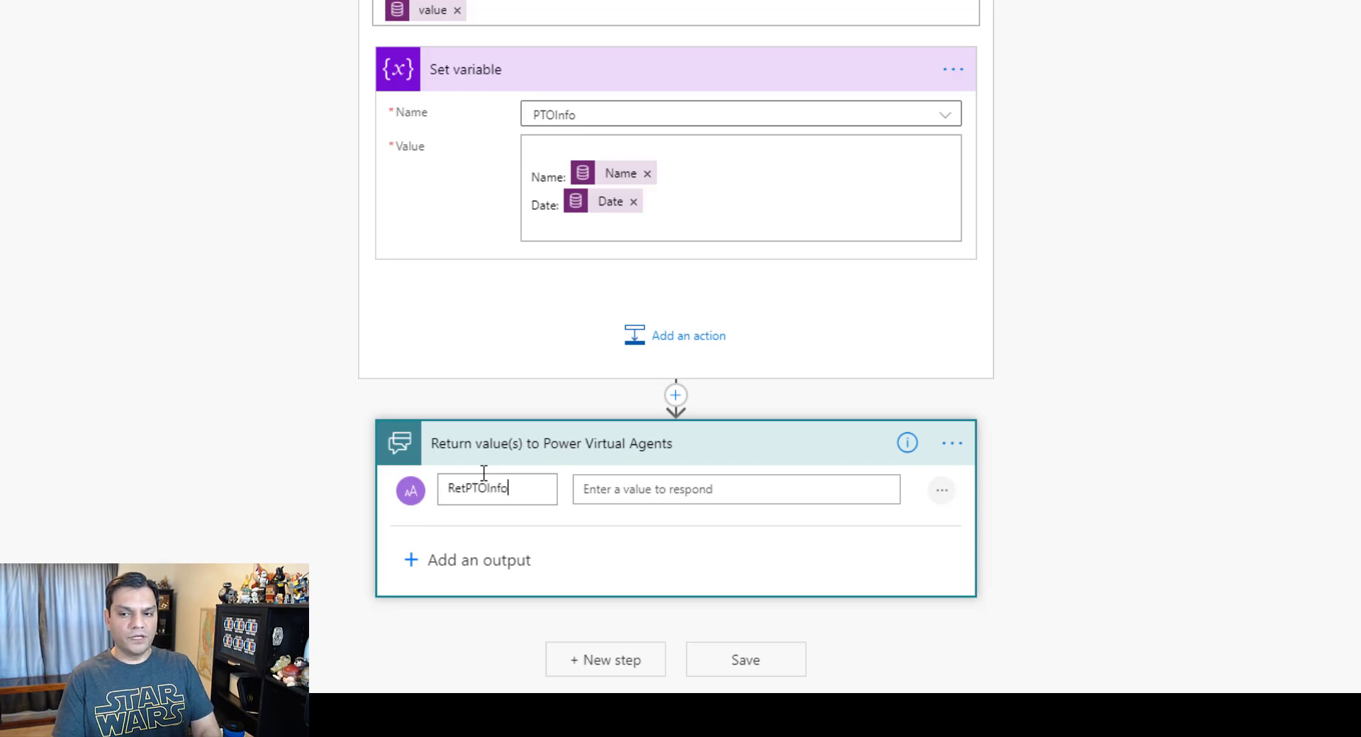
{"action": "left_click", "coordinate": [726, 490]}
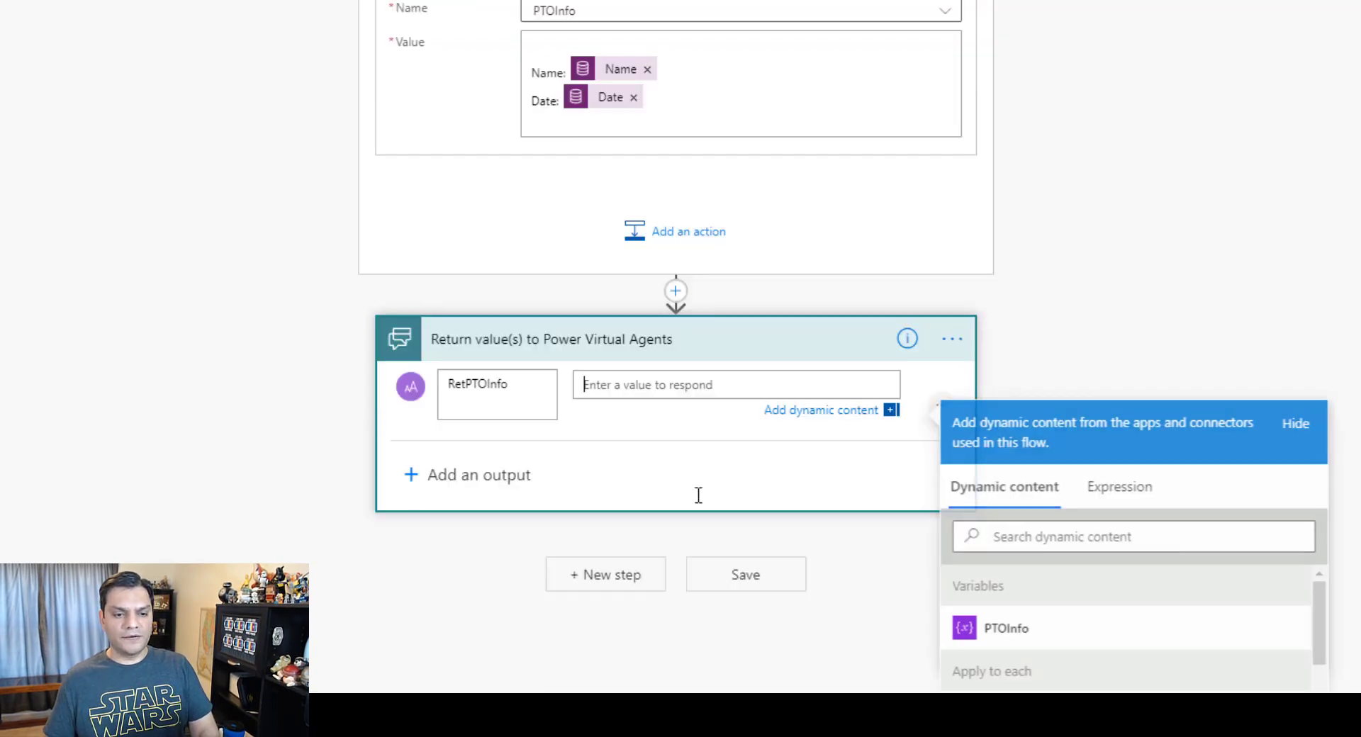
{"action": "left_click", "coordinate": [1098, 627]}
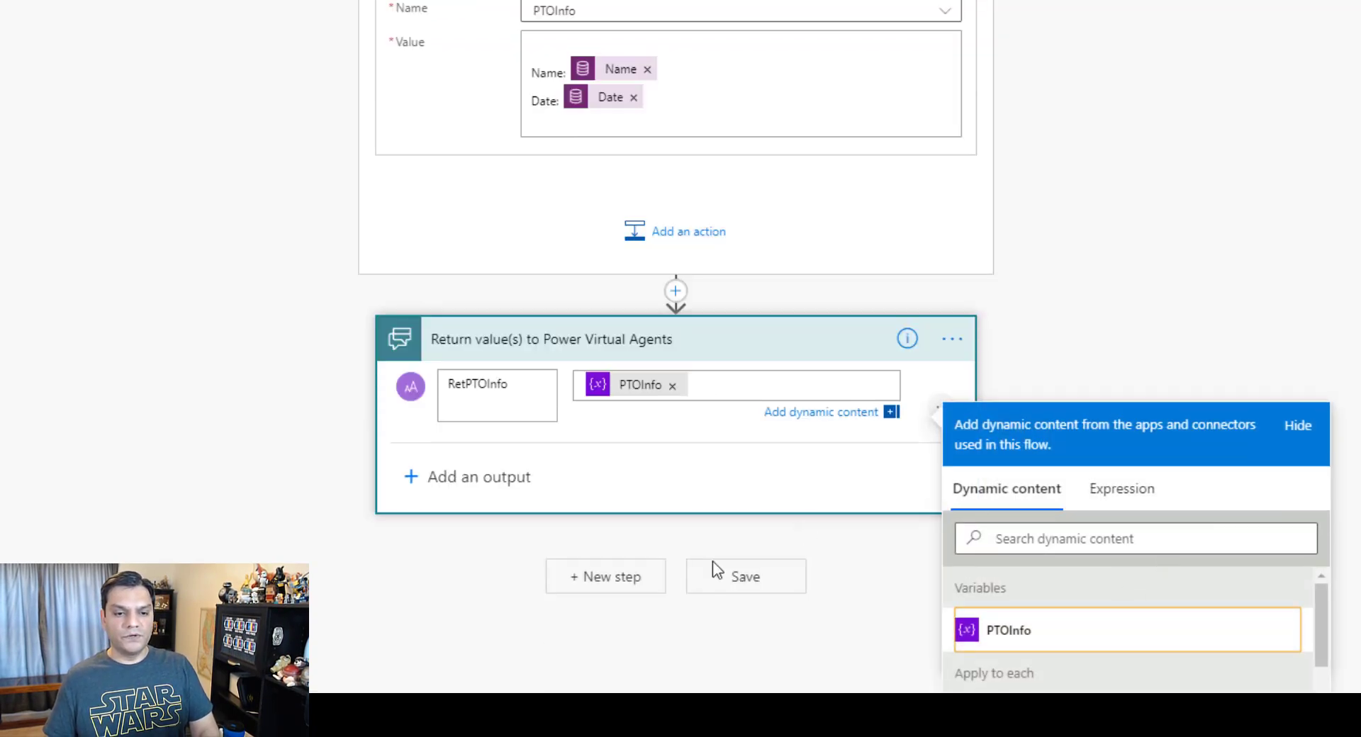
- Save the flow and close Power Automate to return to the chatbot's General Information topic
{"action": "left_click", "coordinate": [1175, 119]}
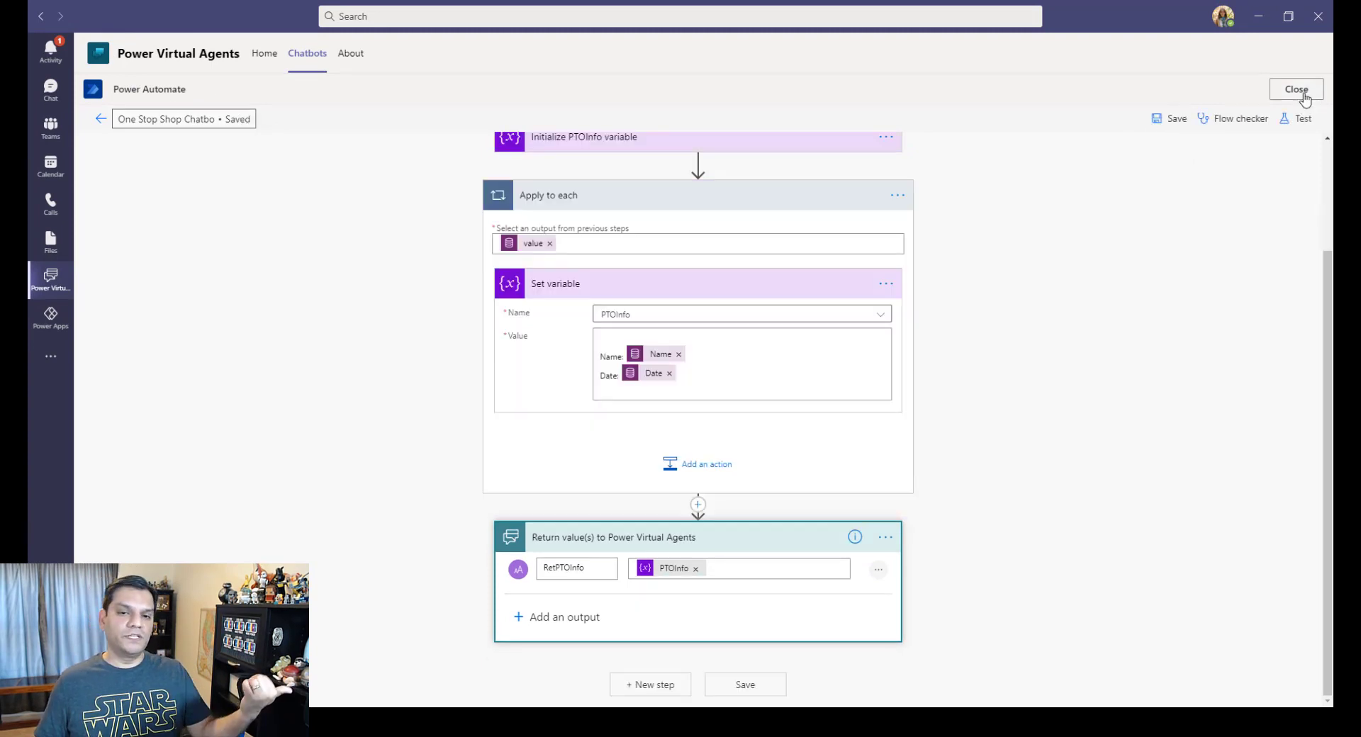
{"action": "left_click", "coordinate": [1301, 93]}
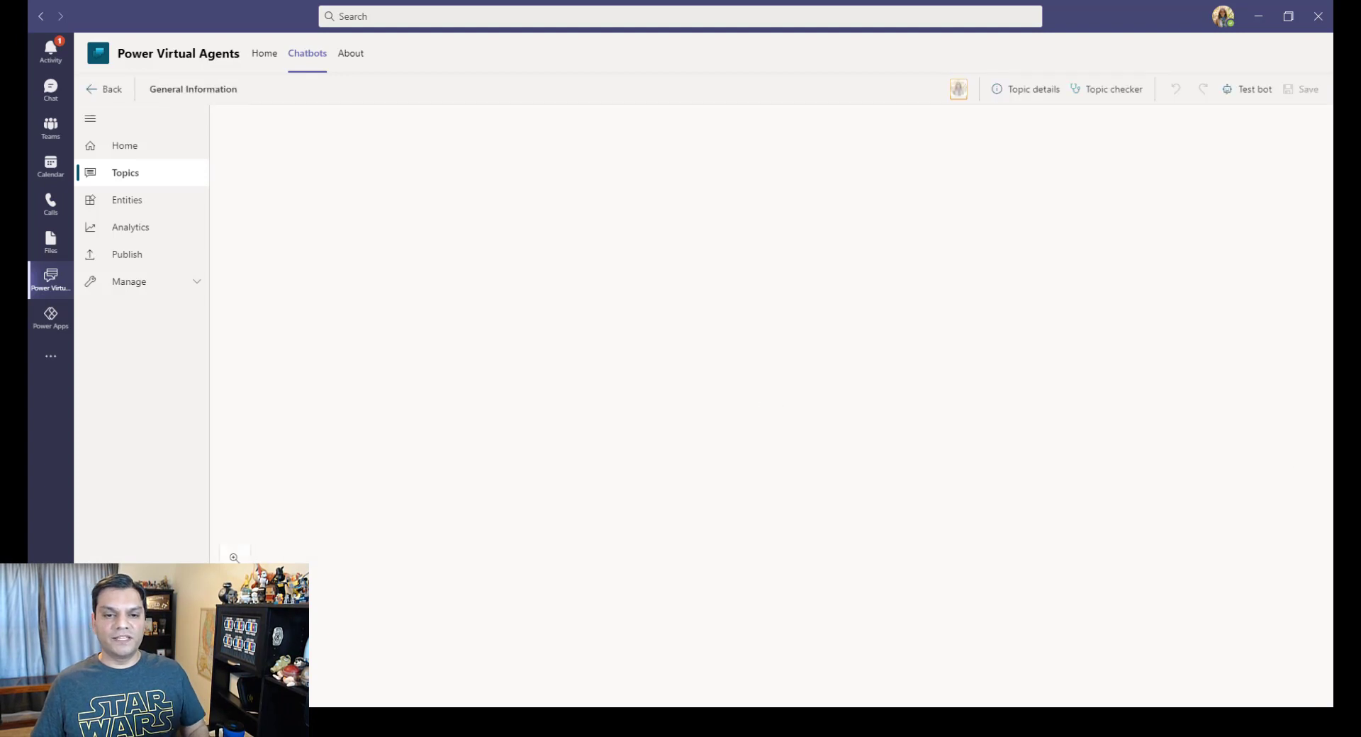
- Add an action that calls the One Stop Shop Chatbo flow after the question about the particular day
{"action": "scroll", "coordinate": [1168, 477], "scroll_direction": "down", "scroll_amount": 10}
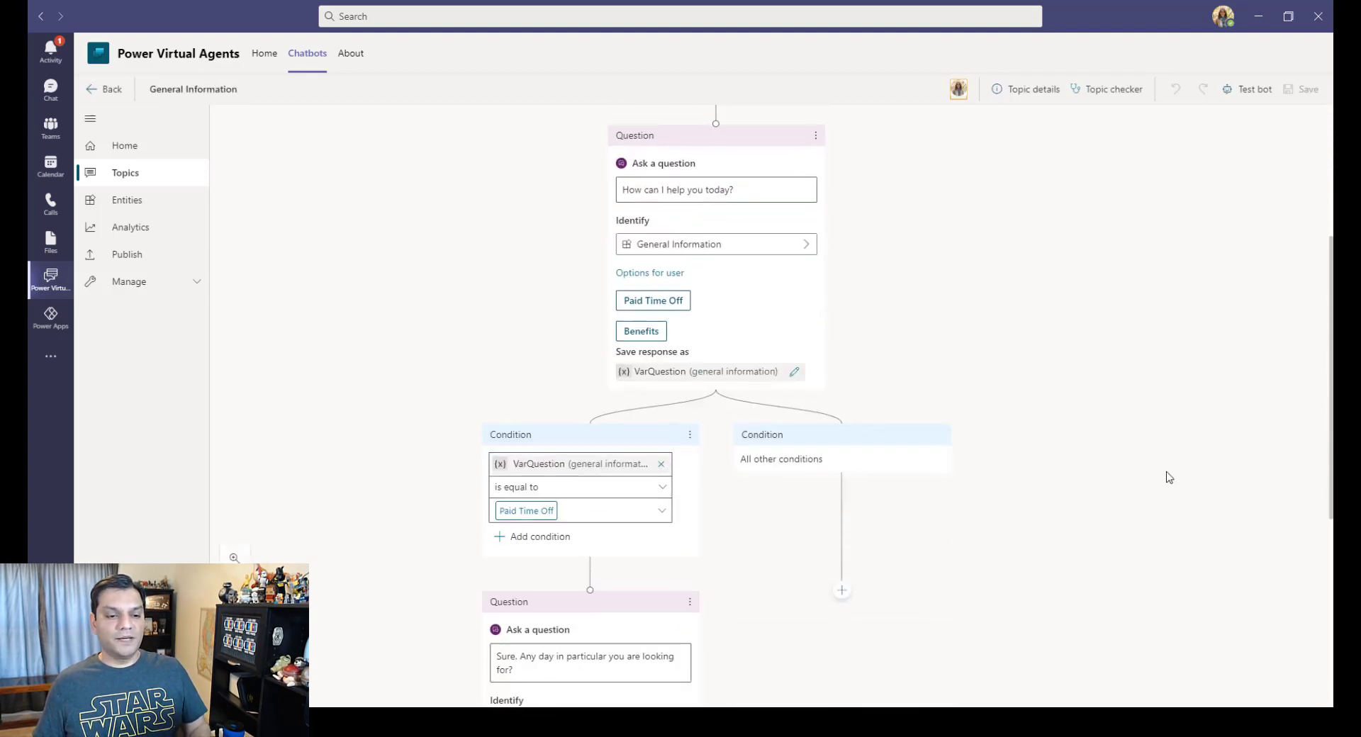
{"action": "scroll", "coordinate": [1168, 477], "scroll_direction": "down", "scroll_amount": 1}
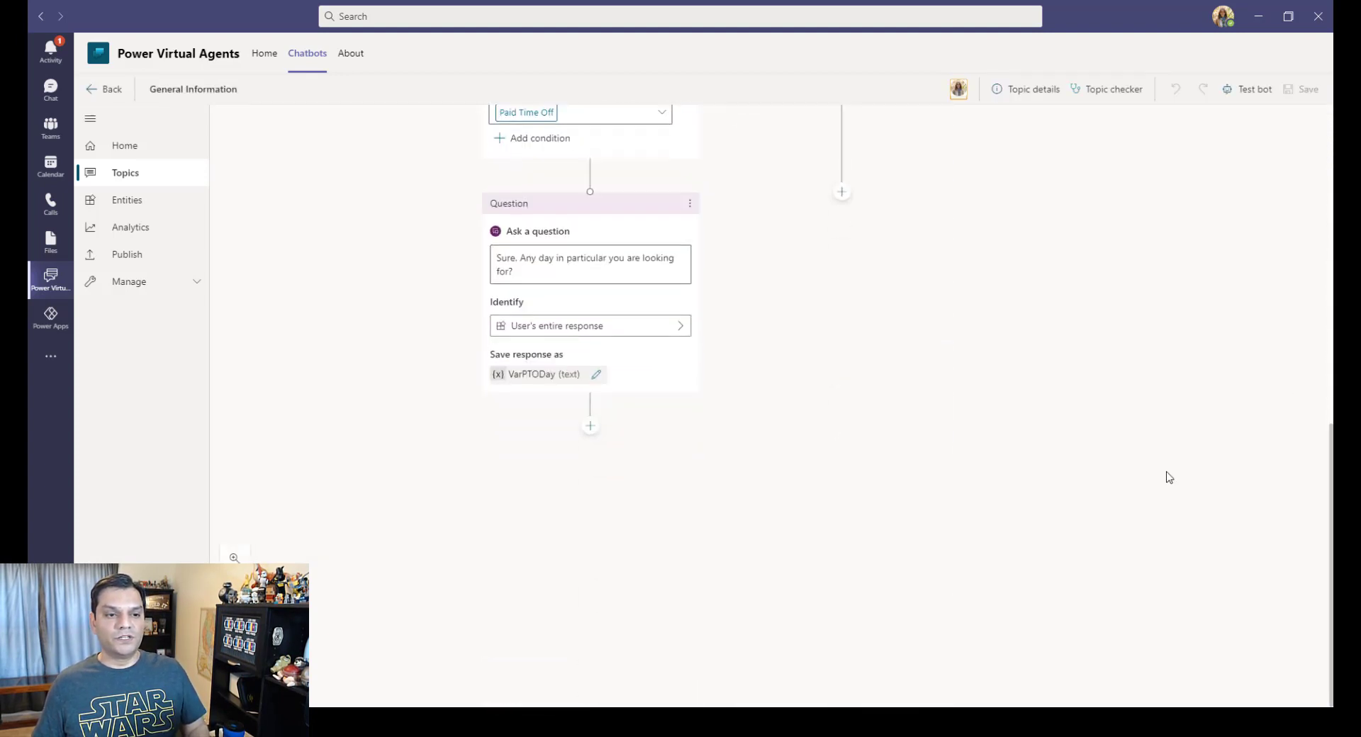
{"action": "scroll", "coordinate": [1169, 477], "scroll_direction": "up", "scroll_amount": 1}
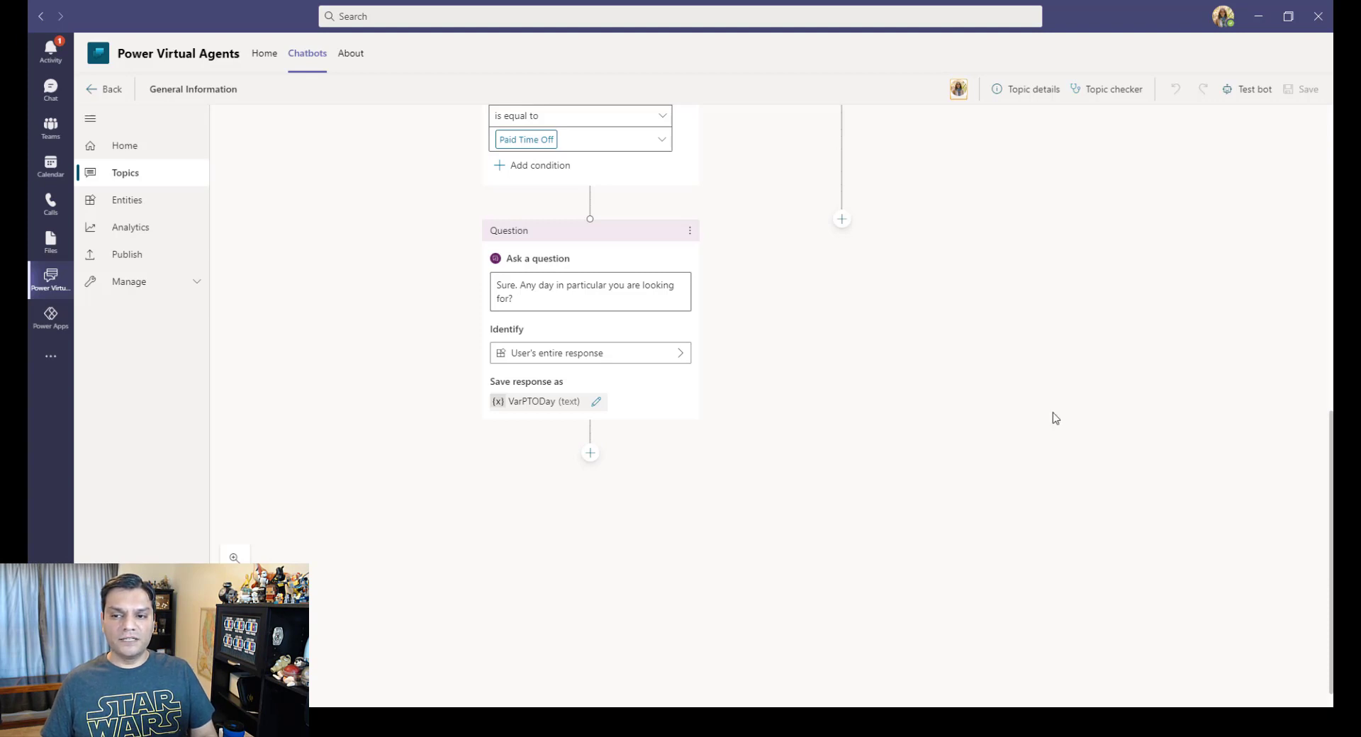
{"action": "left_click", "coordinate": [591, 453]}
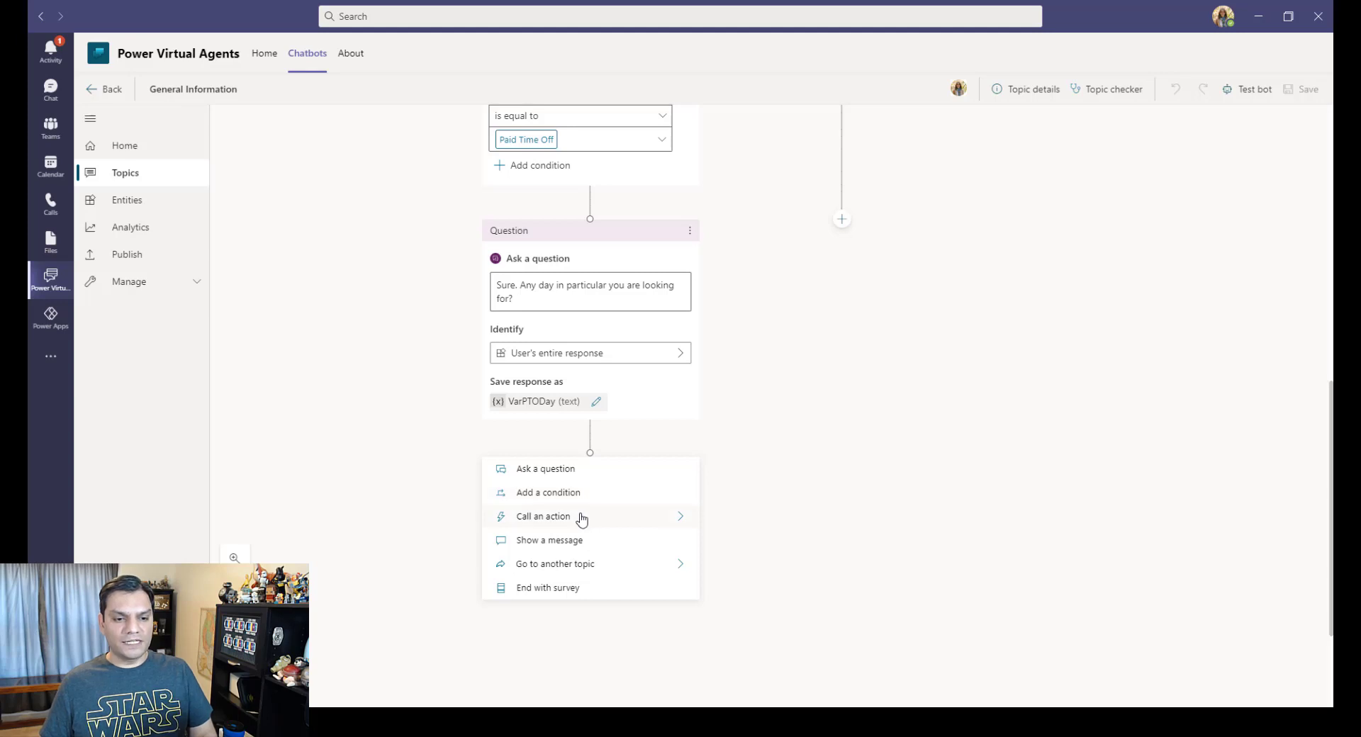
{"action": "left_click", "coordinate": [677, 521]}
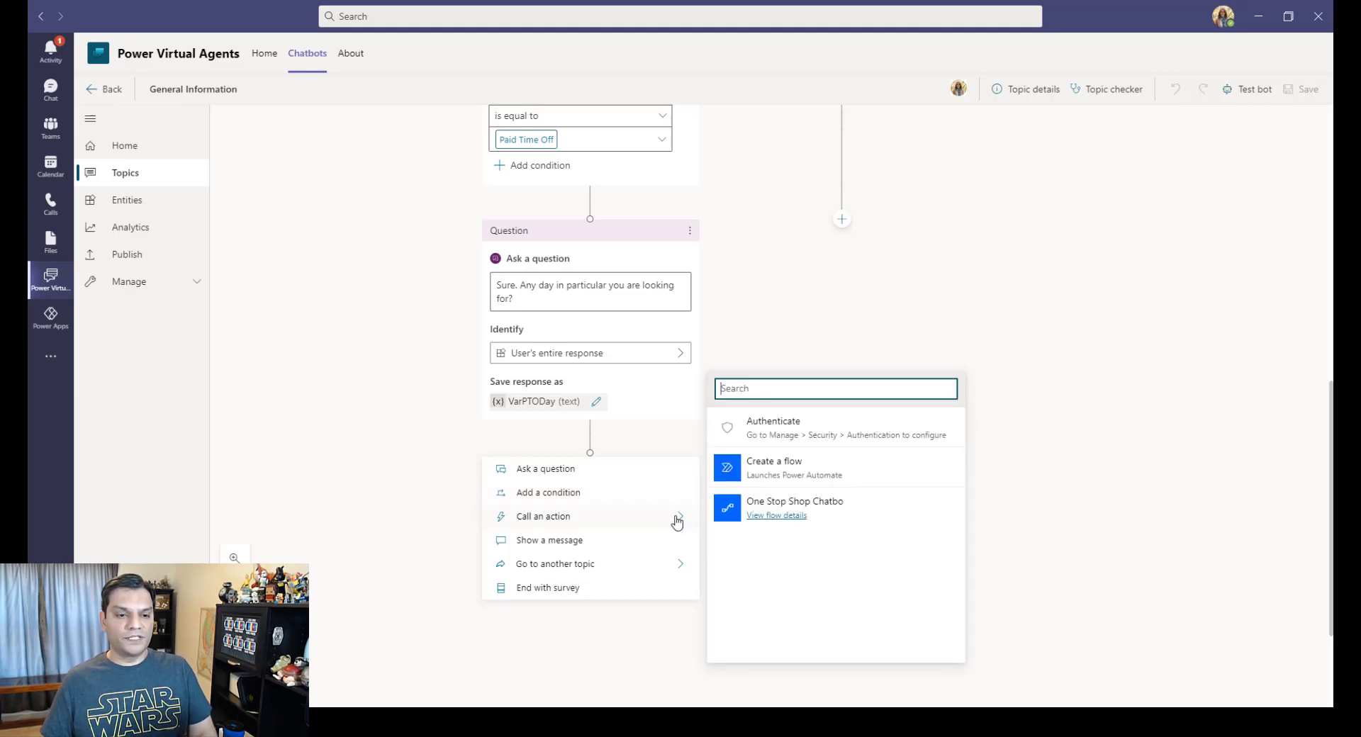
{"action": "left_click", "coordinate": [793, 504]}
- Set the flow action's RecPTOName input to get its value from the VarPTODay variable
{"action": "scroll", "coordinate": [793, 507], "scroll_direction": "down", "scroll_amount": 3}
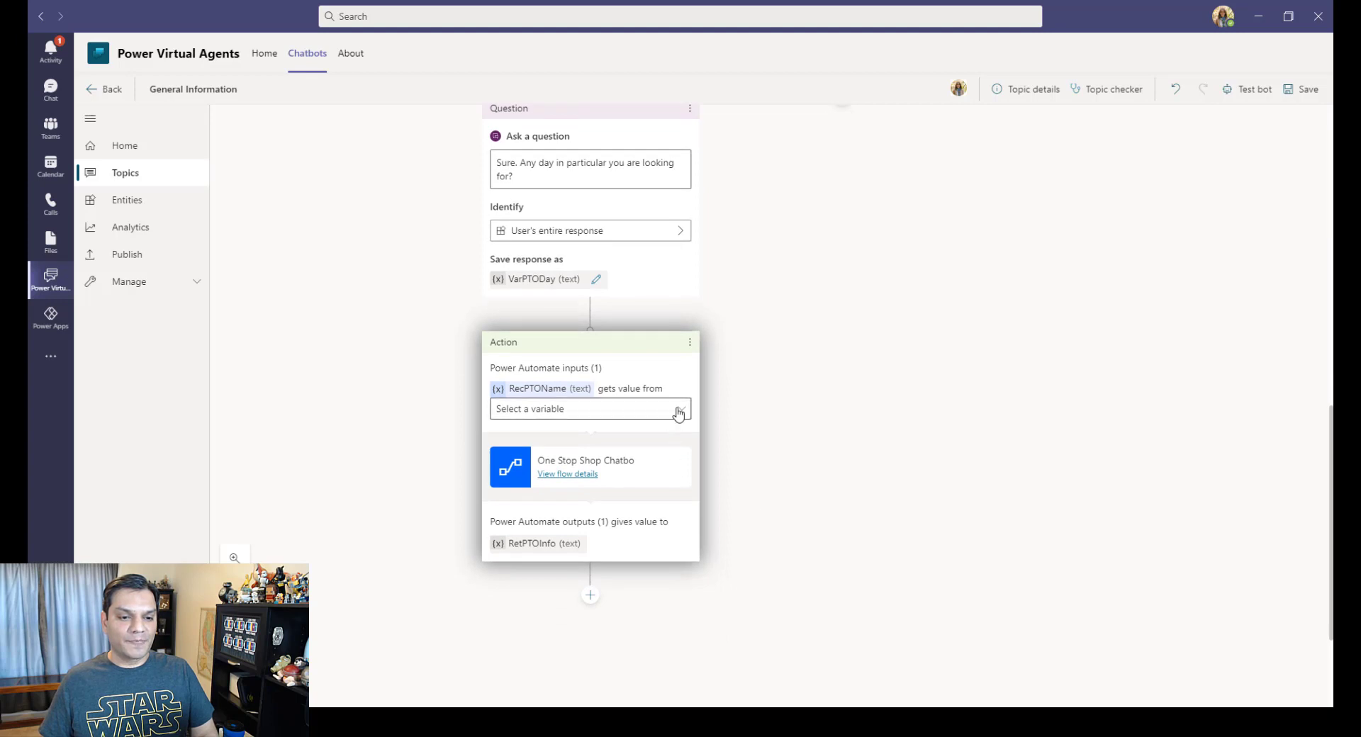
{"action": "left_click", "coordinate": [673, 408]}
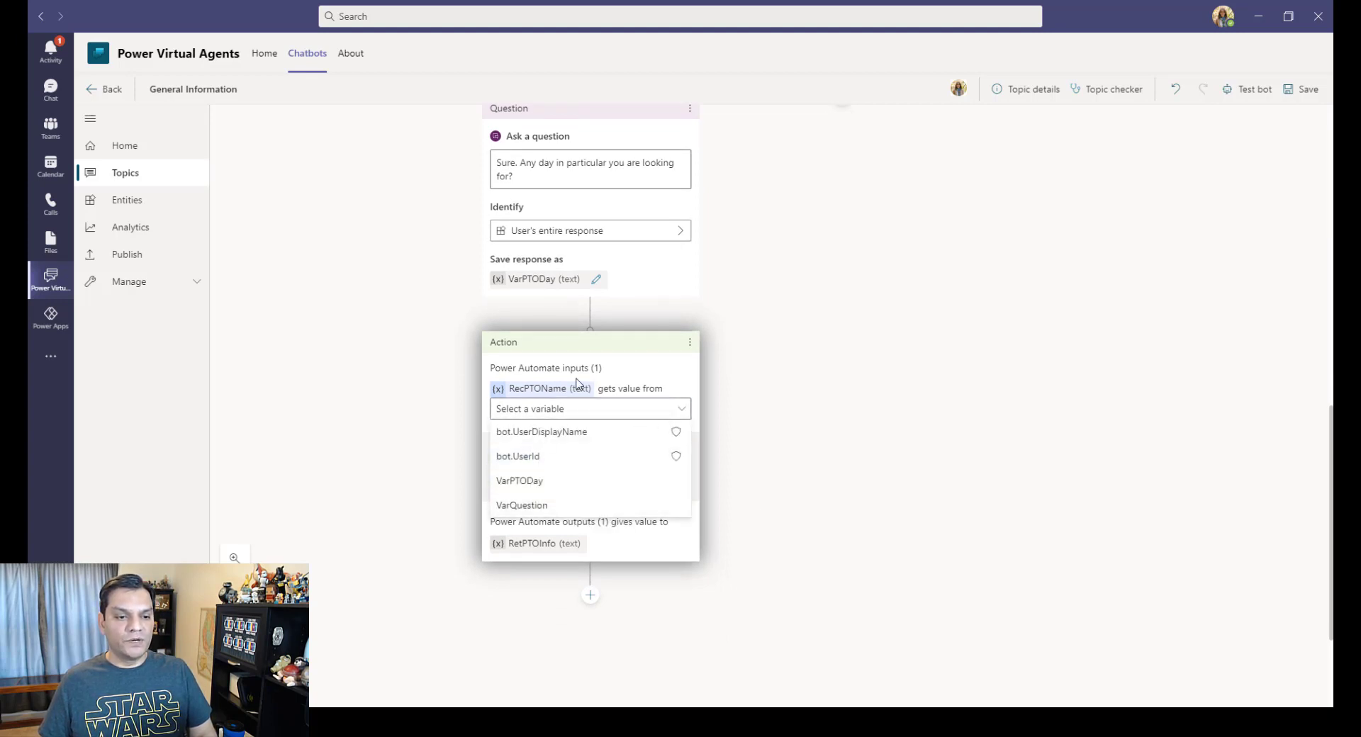
{"action": "left_click", "coordinate": [555, 488]}
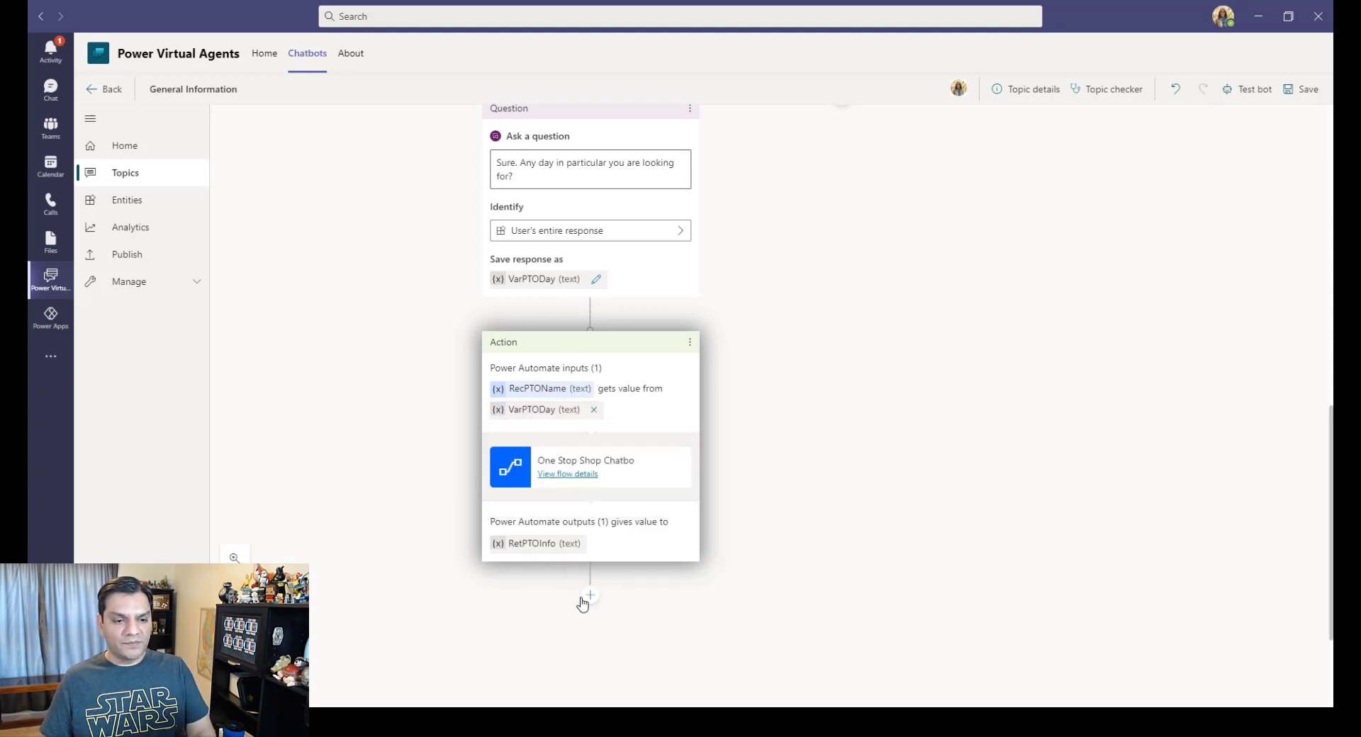
- Add a message reading "Here's the info" after the One Stop Shop Chatbo flow action
{"action": "scroll", "coordinate": [842, 585], "scroll_direction": "down", "scroll_amount": 1}
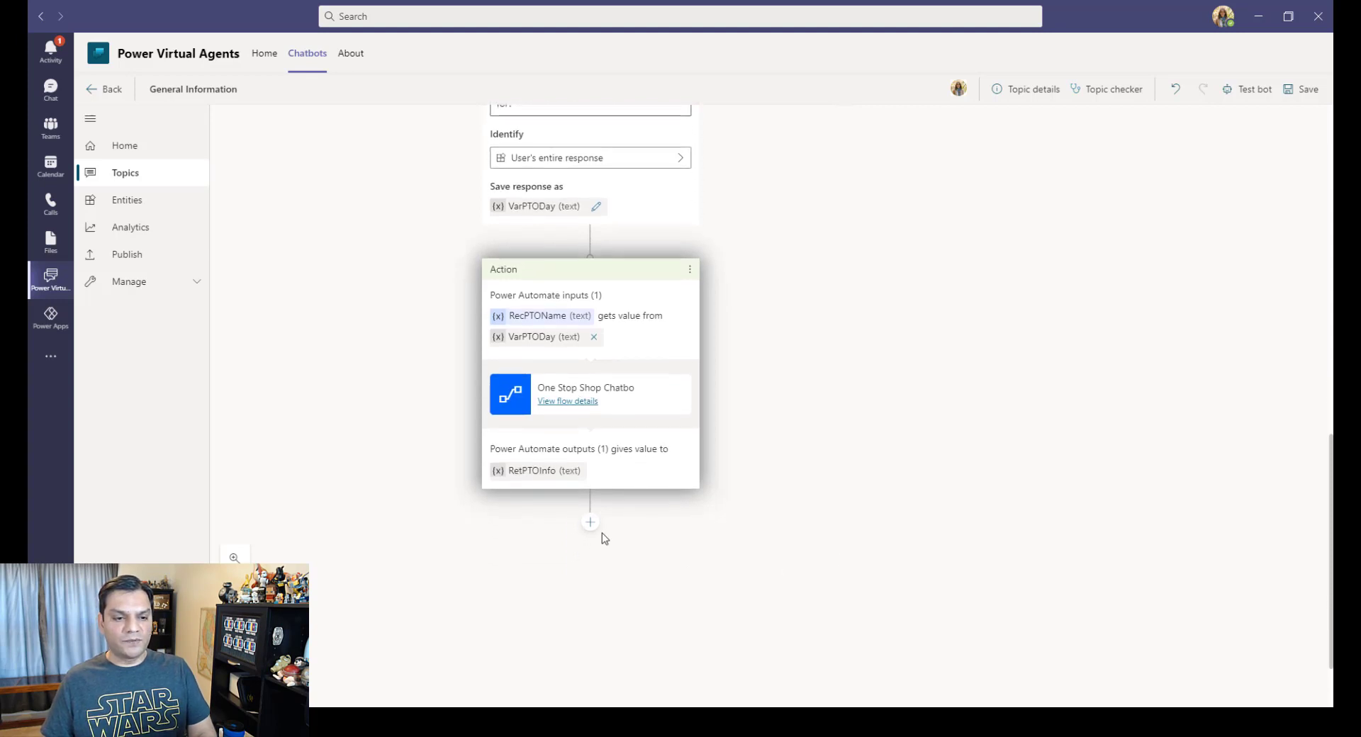
{"action": "left_click", "coordinate": [588, 525]}
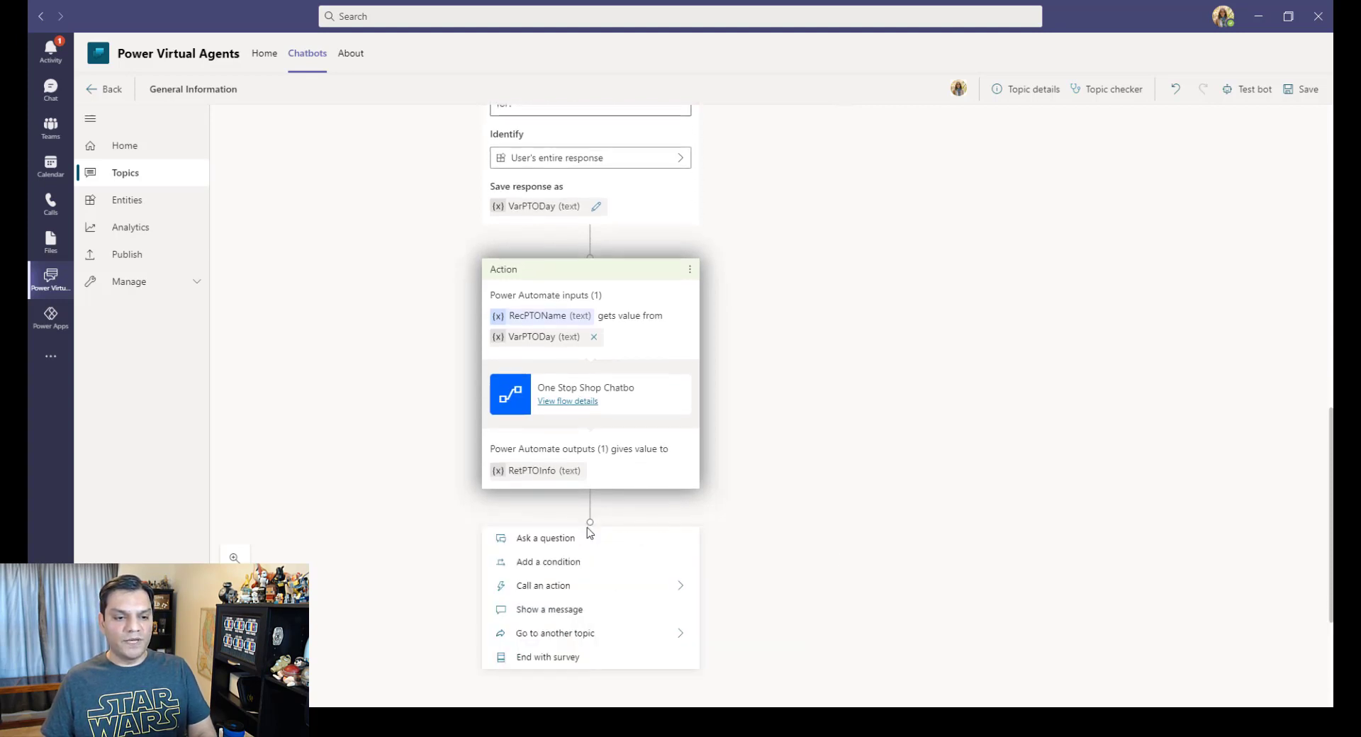
{"action": "left_click", "coordinate": [552, 609]}
{"action": "scroll", "coordinate": [712, 557], "scroll_direction": "down", "scroll_amount": 2}
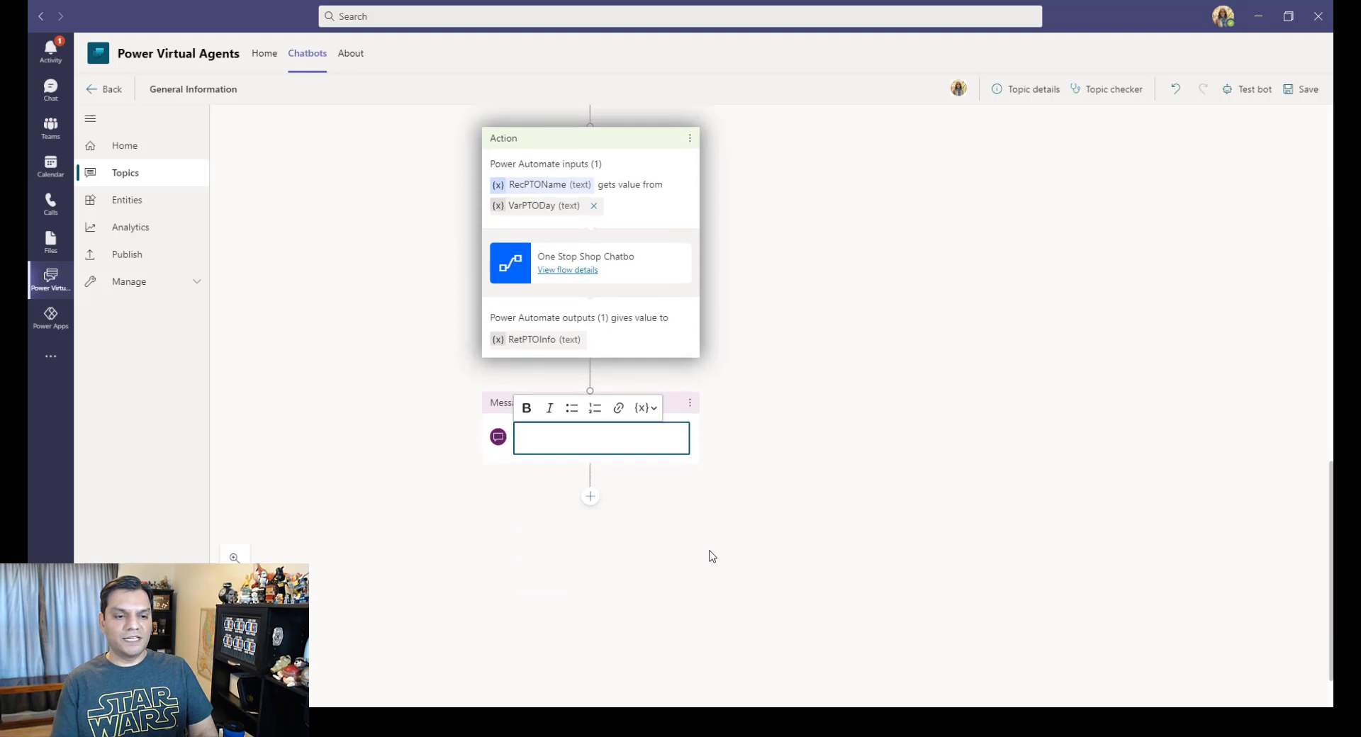
{"action": "type", "text": "Here"}
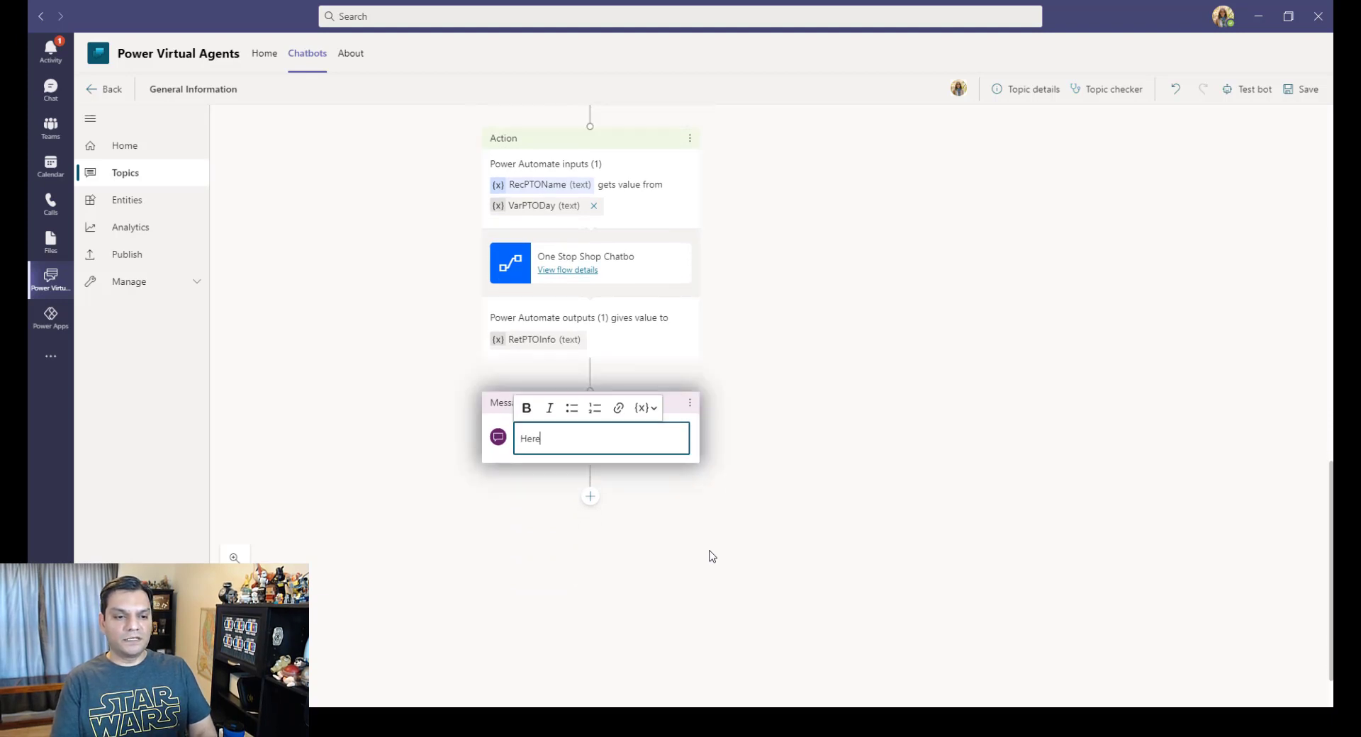
{"action": "type", "text": "'s the info"}
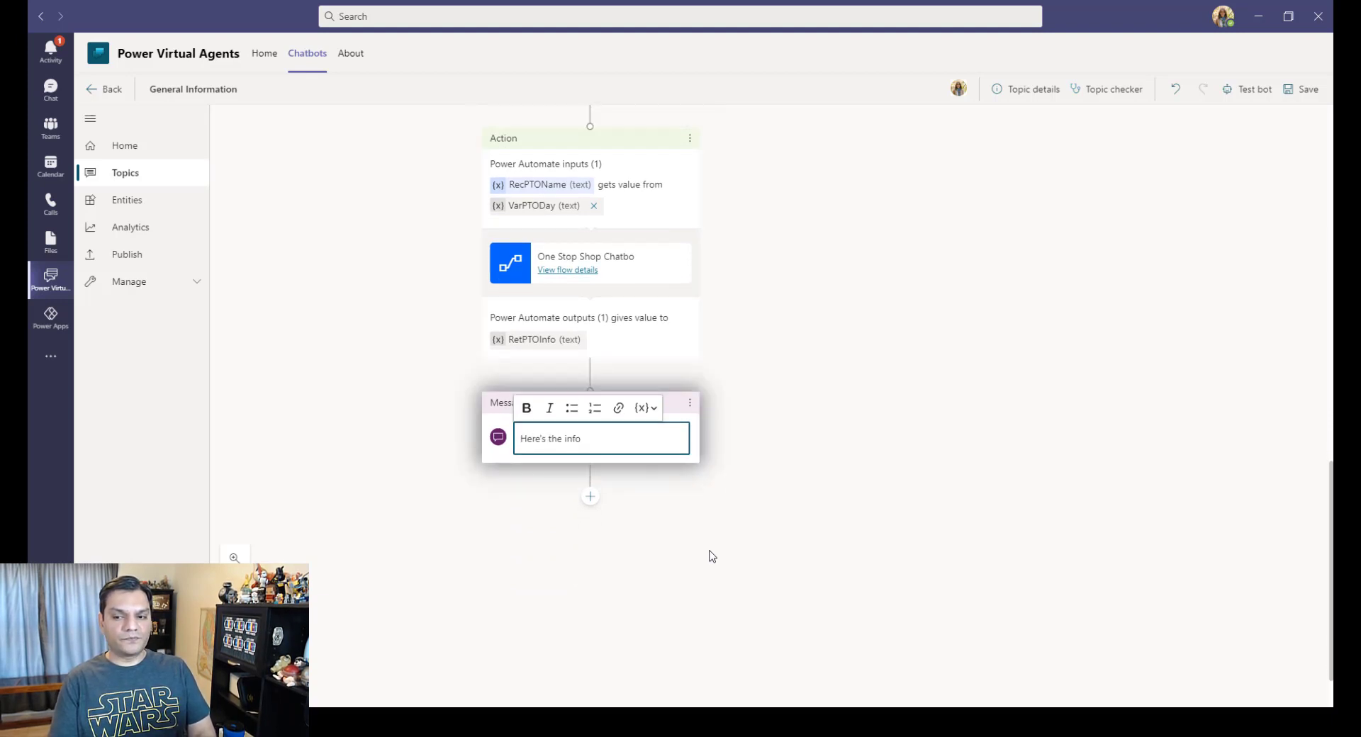
{"action": "key", "text": "Return"}
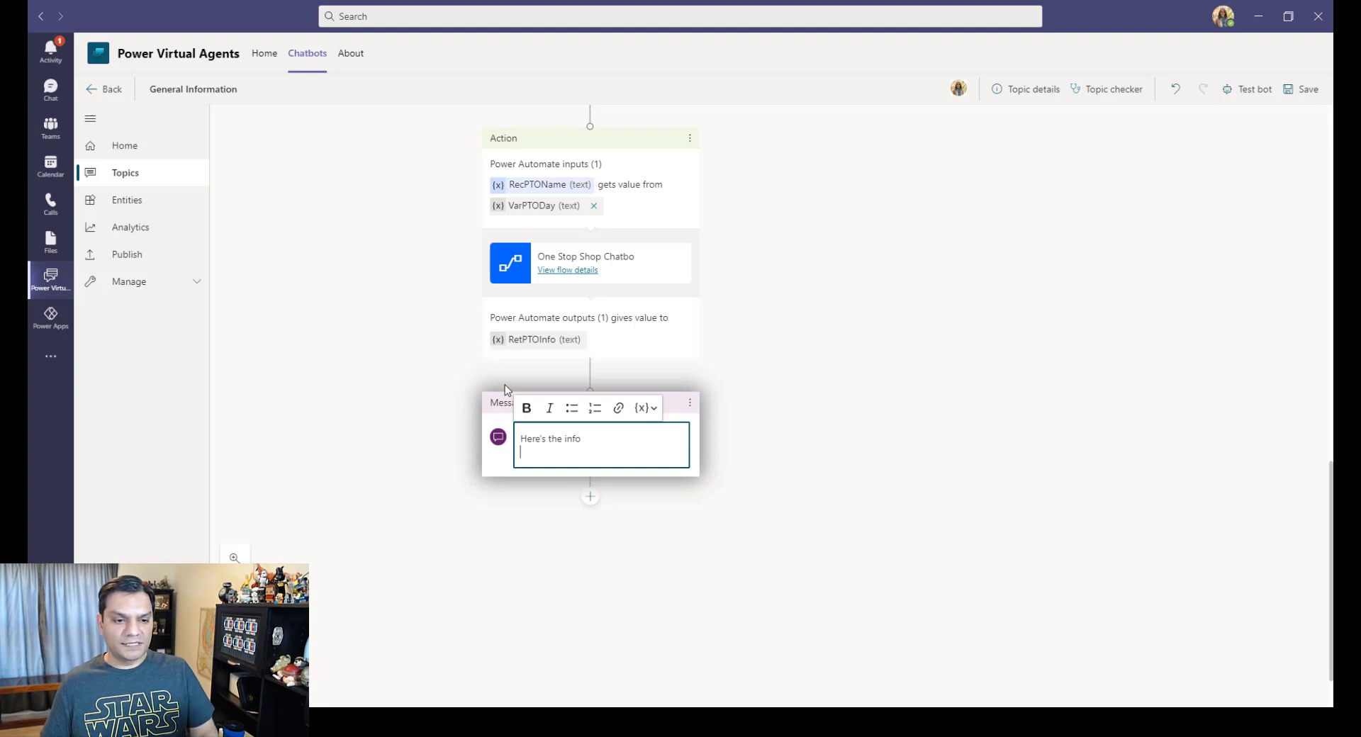
- Insert the RetPTOInfo variable on a new line below the message text
{"action": "left_click", "coordinate": [644, 408]}
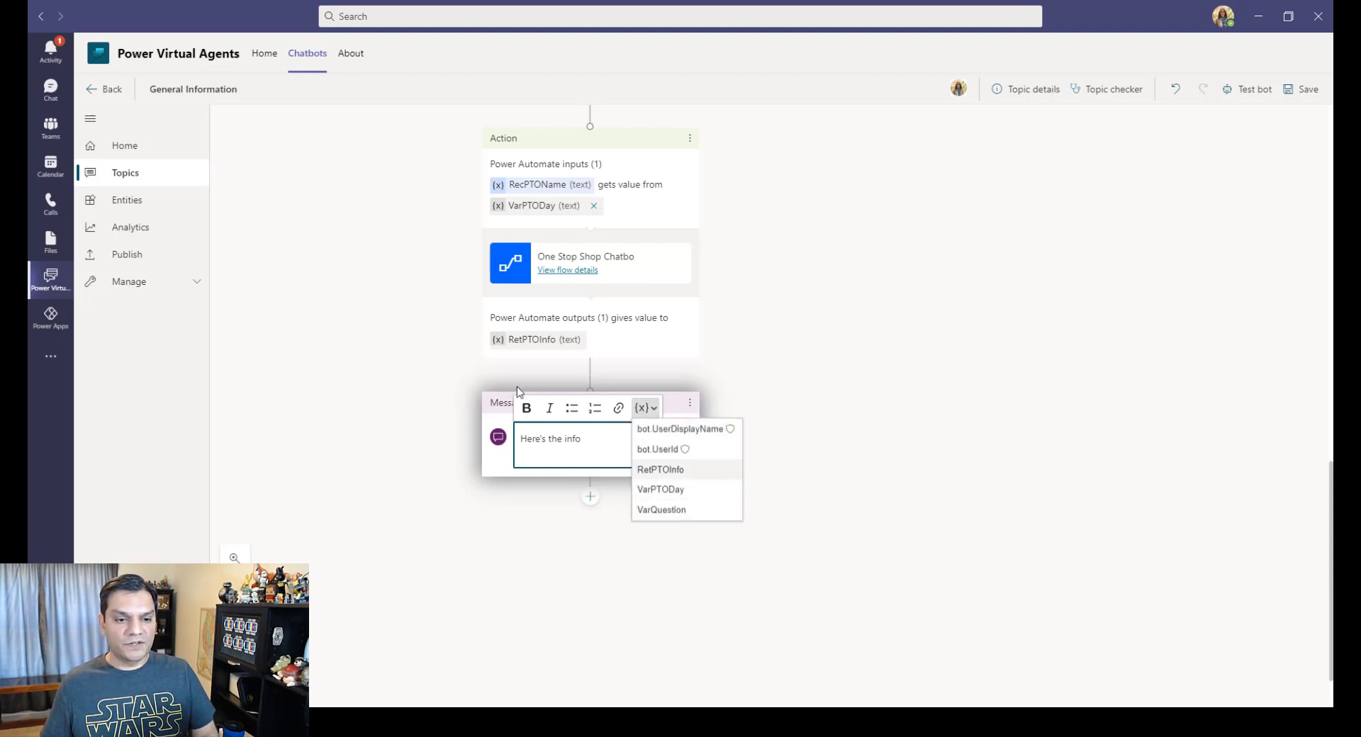
{"action": "left_click", "coordinate": [672, 473]}
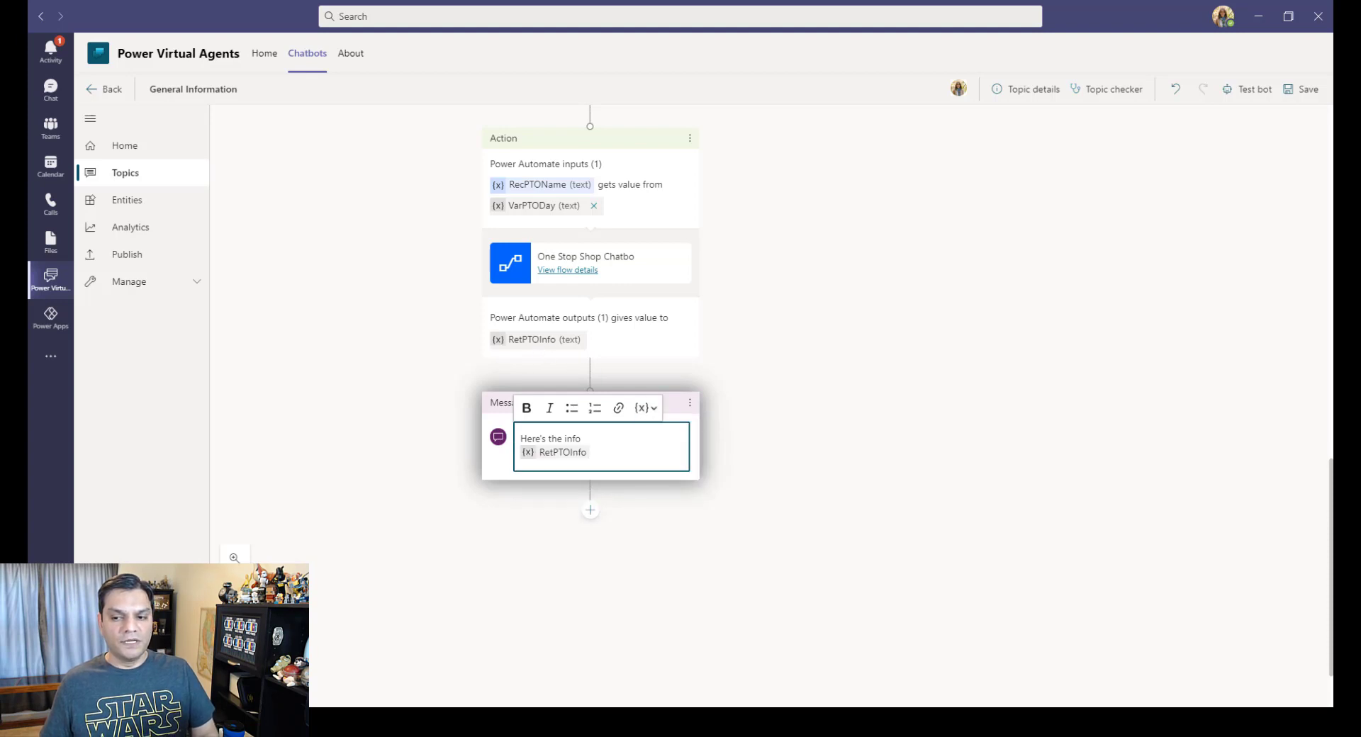
{"action": "left_click", "coordinate": [631, 525]}
{"action": "left_click", "coordinate": [590, 509]}
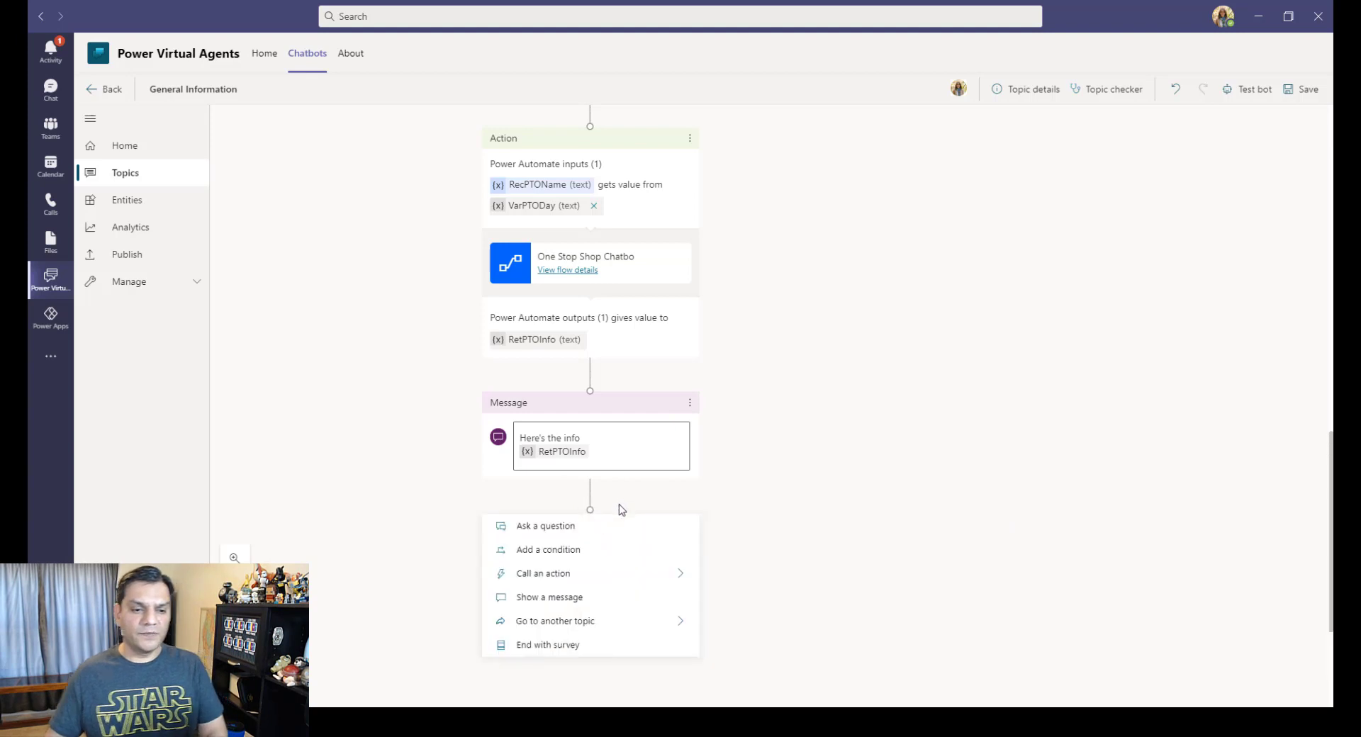
{"action": "scroll", "coordinate": [765, 493], "scroll_direction": "down", "scroll_amount": 1}
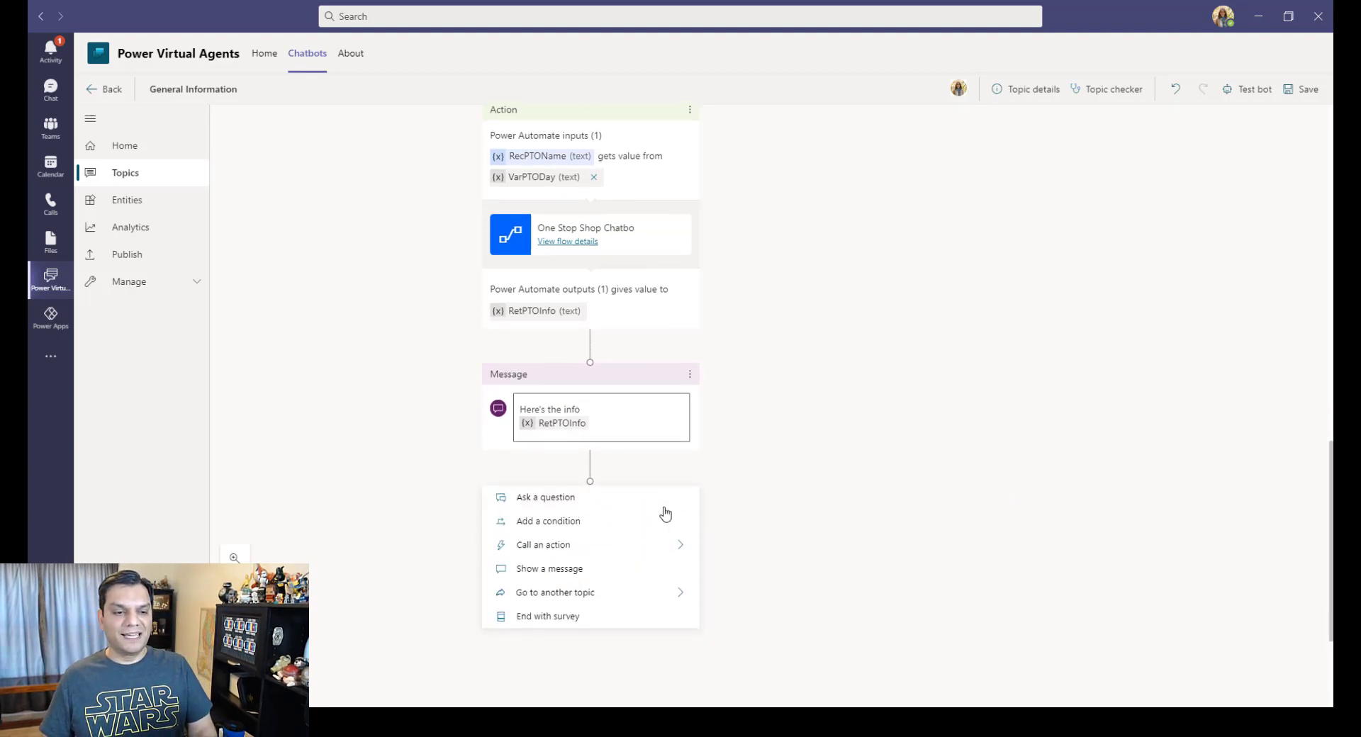
{"action": "left_click", "coordinate": [625, 519]}
{"action": "scroll", "coordinate": [637, 431], "scroll_direction": "down", "scroll_amount": 4}
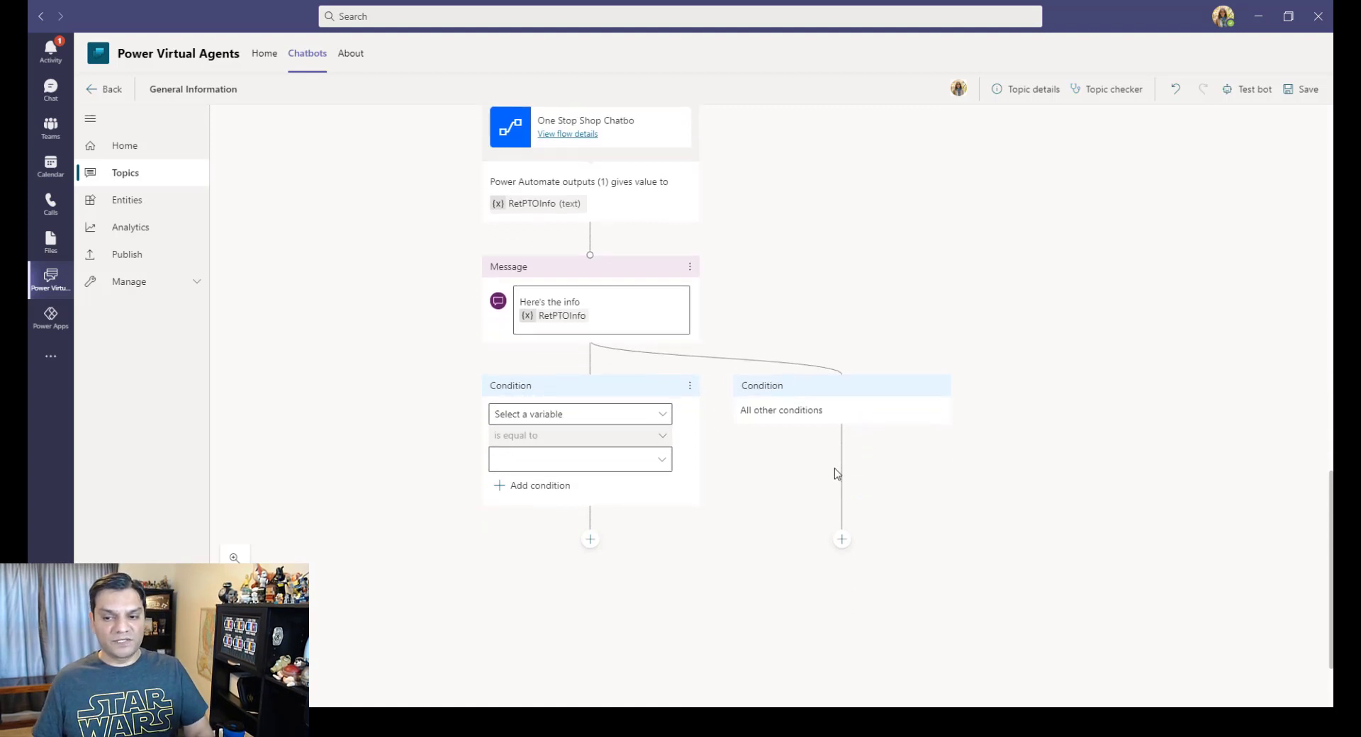
{"action": "left_click", "coordinate": [662, 418]}
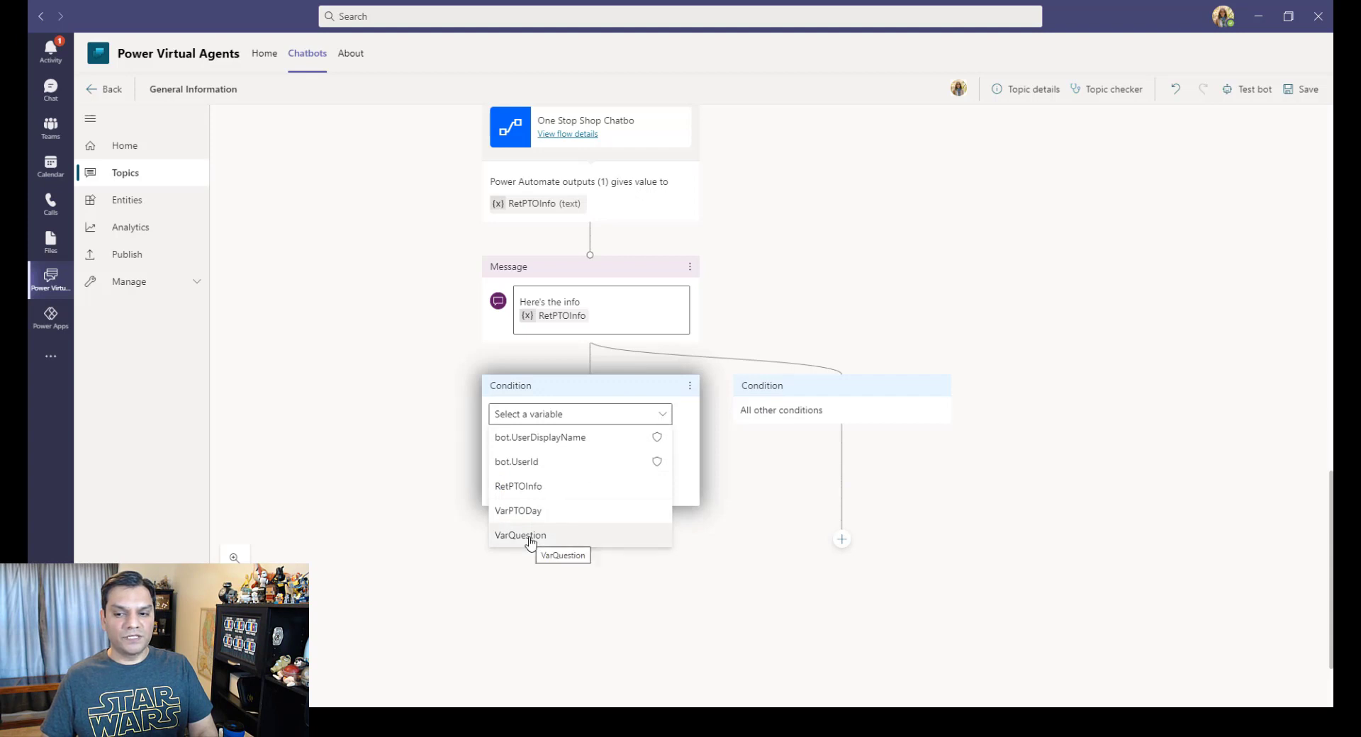
{"action": "left_click", "coordinate": [1208, 544]}
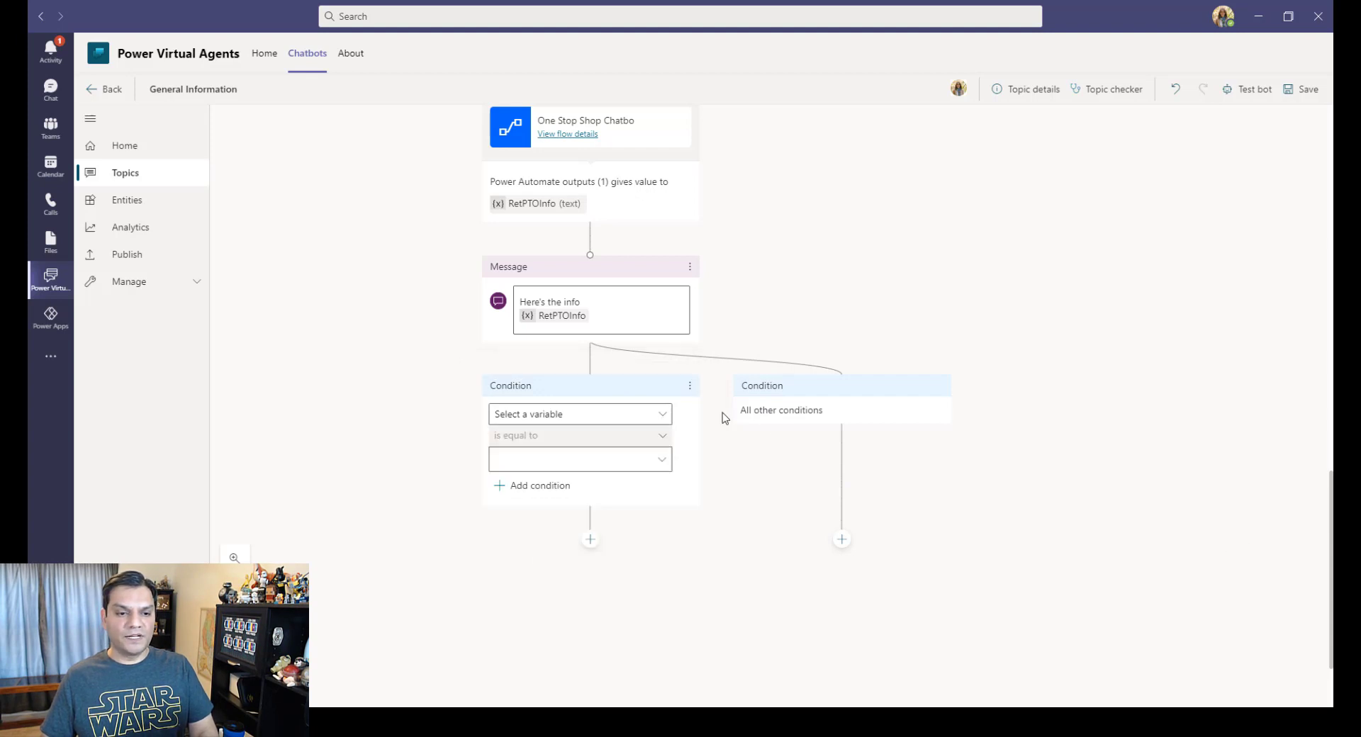
{"action": "left_click", "coordinate": [690, 385]}
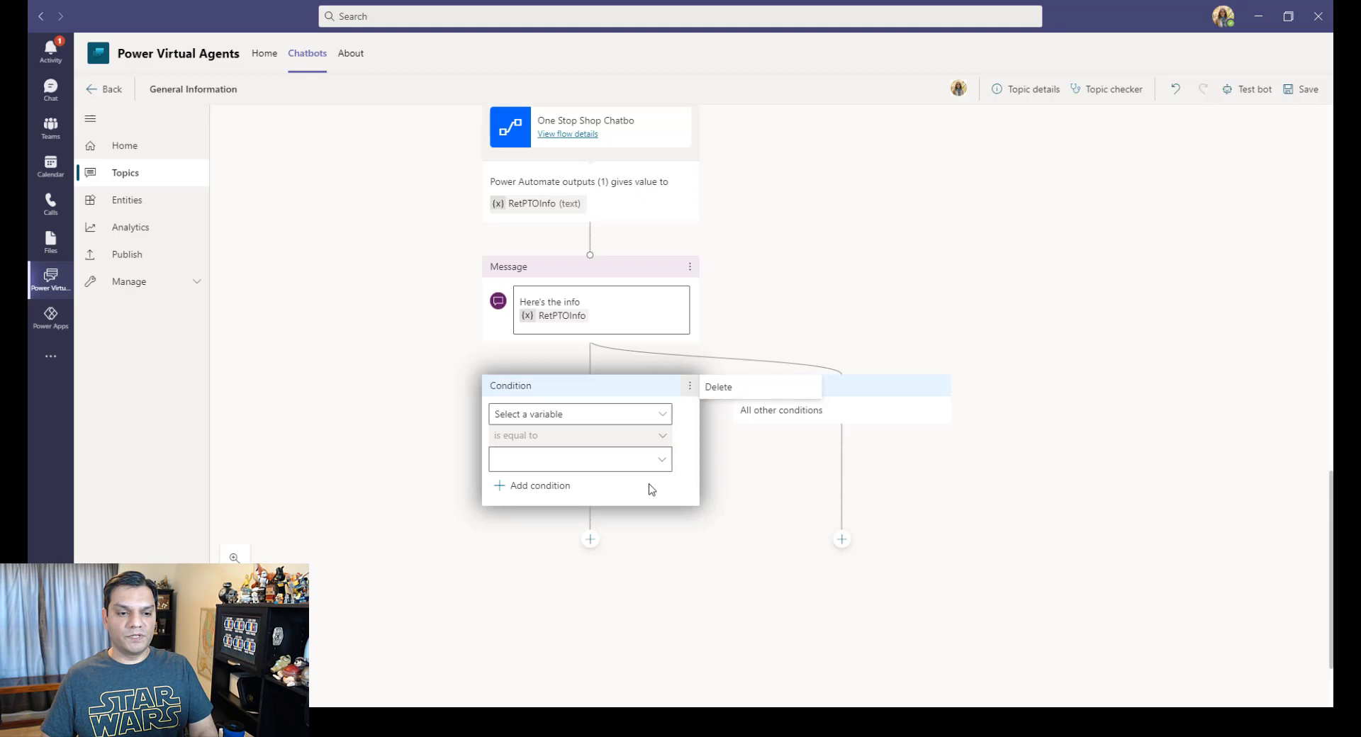
{"action": "left_click", "coordinate": [739, 391]}
- Add a question reading "Need more info?" after the message that shows RetPTOInfo
{"action": "left_click", "coordinate": [589, 430]}
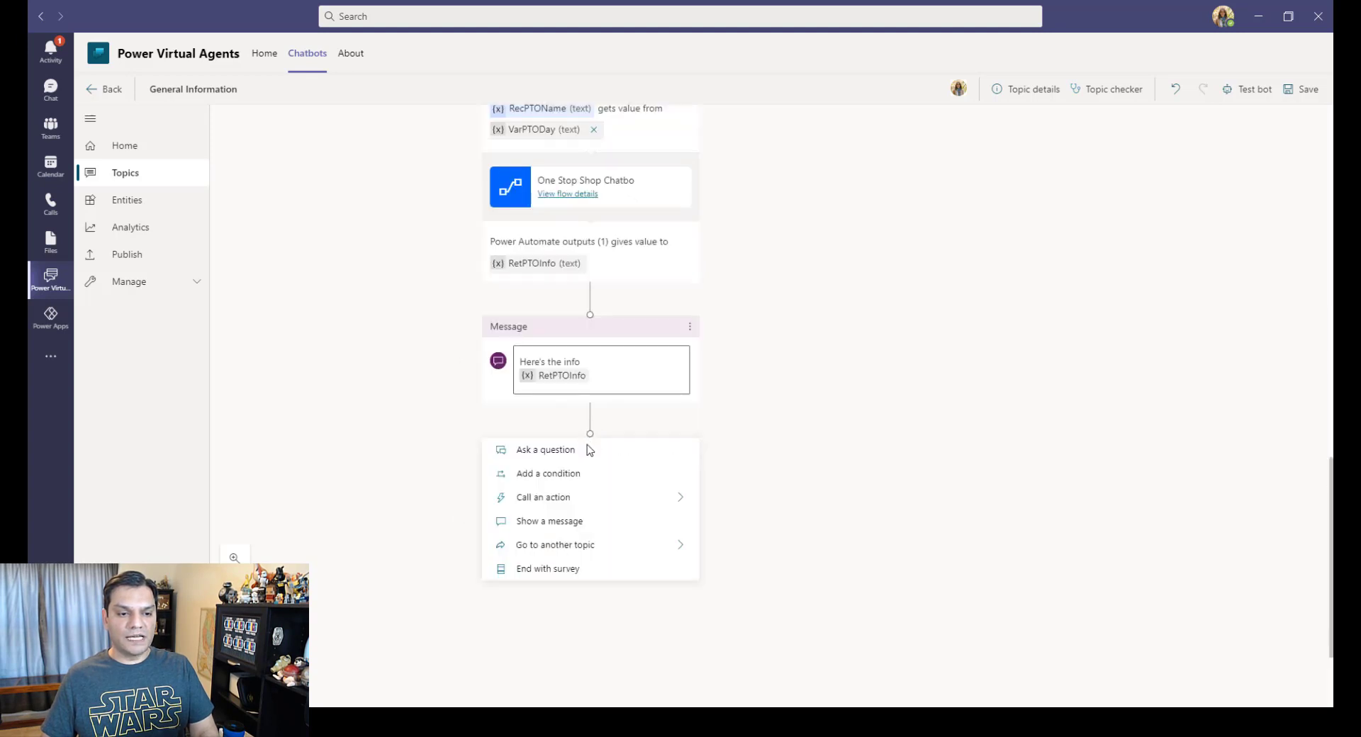
{"action": "left_click", "coordinate": [587, 454]}
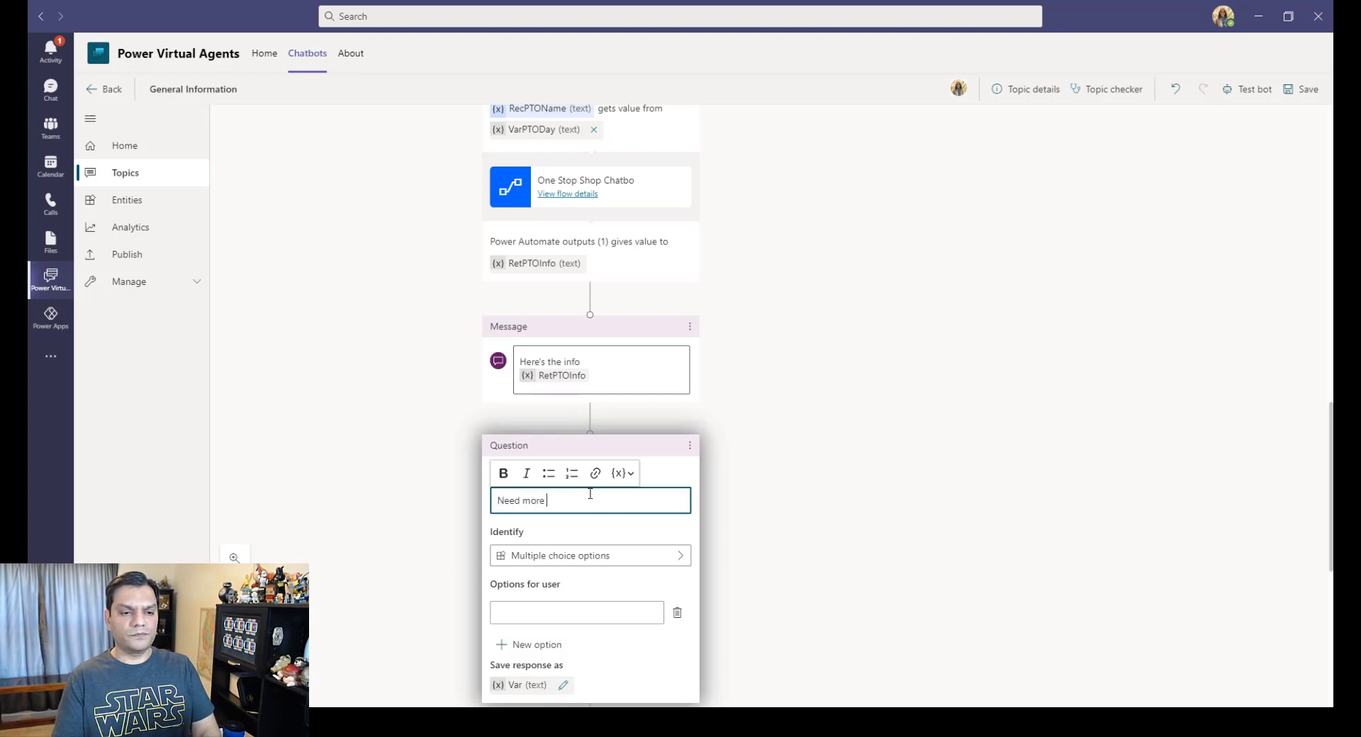
{"action": "left_click", "coordinate": [681, 555]}
- Identify multiple choice options for the "Need more info?" question and add the options Yes and No
{"action": "scroll", "coordinate": [1068, 523], "scroll_direction": "down", "scroll_amount": 2}
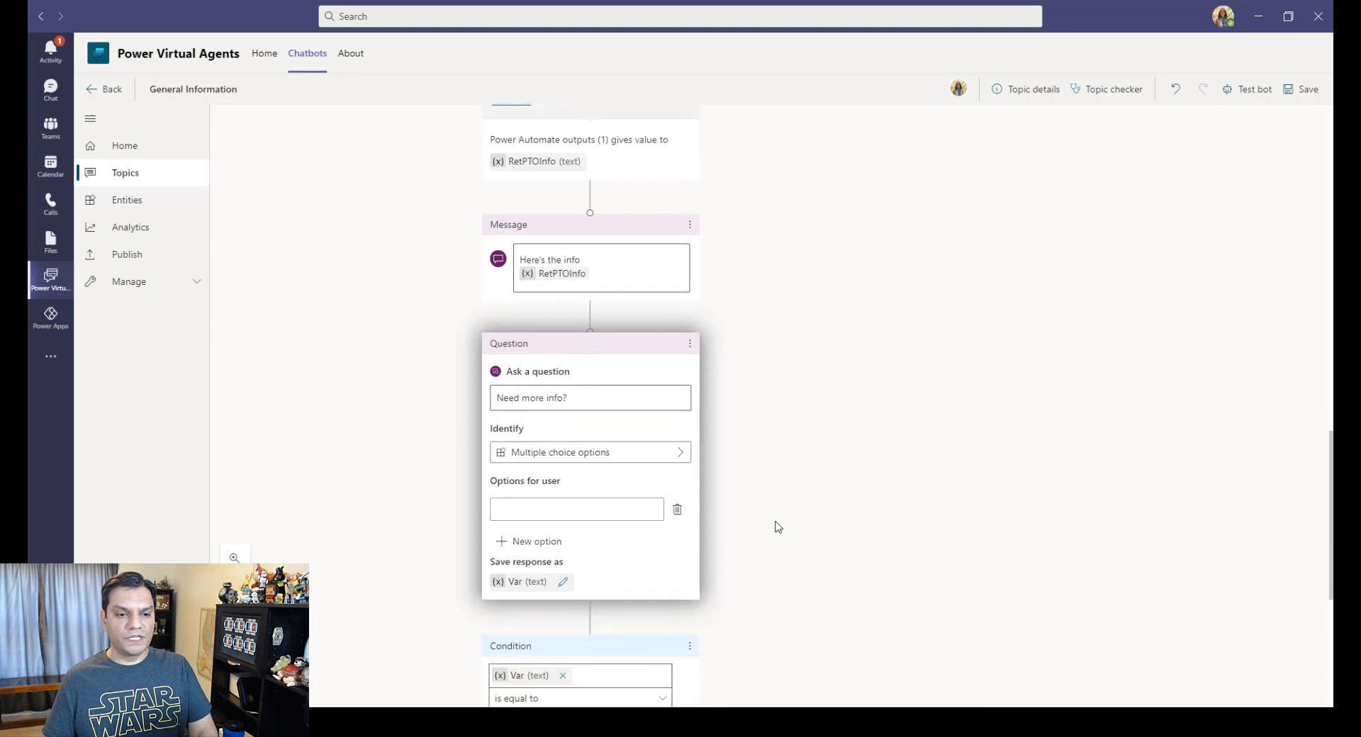
{"action": "left_click", "coordinate": [681, 459]}
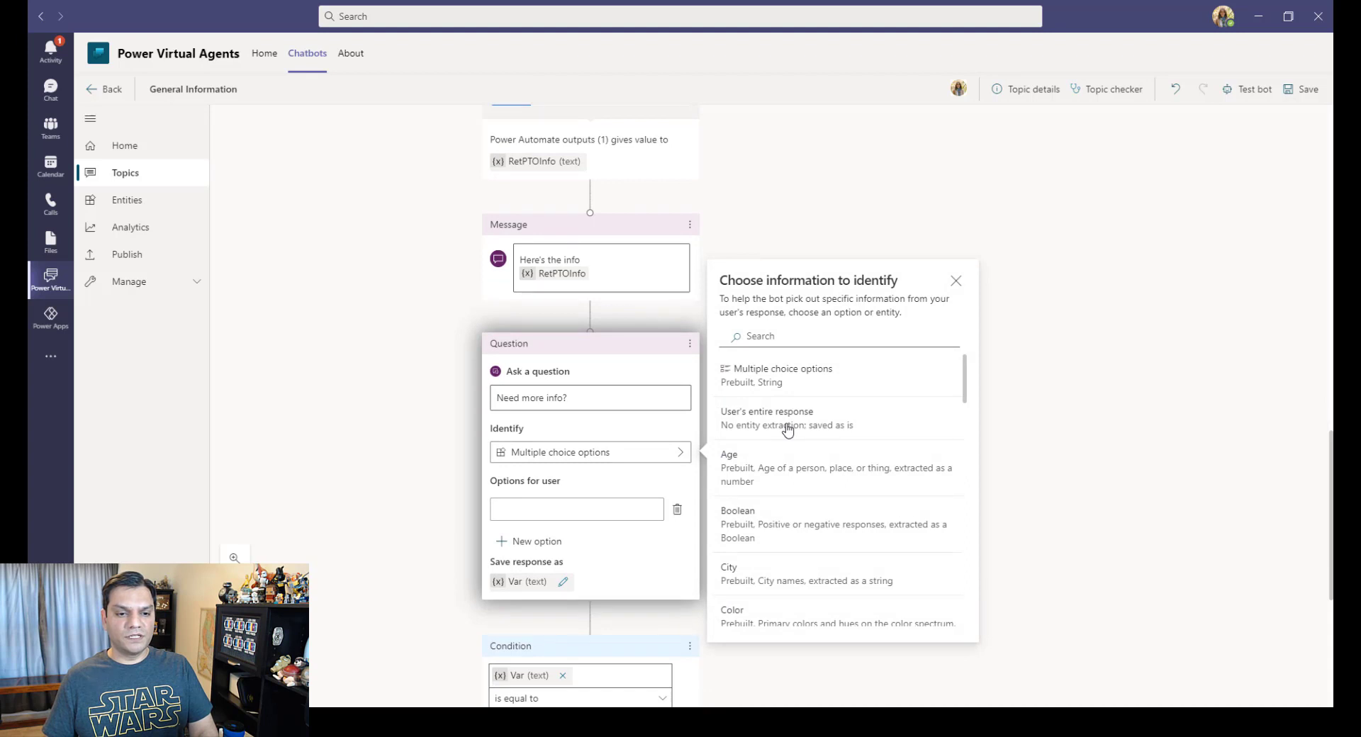
{"action": "left_click", "coordinate": [773, 382]}
{"action": "left_click", "coordinate": [567, 508]}
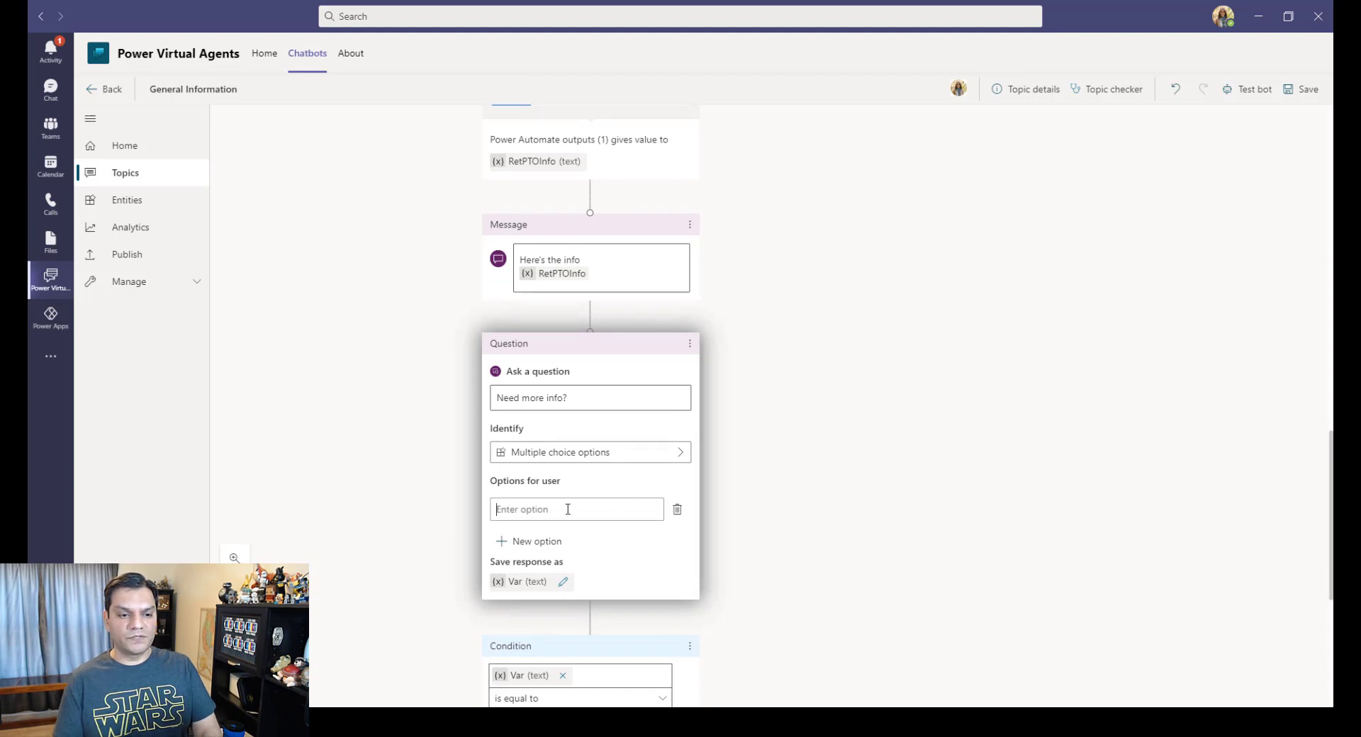
{"action": "type", "text": "Yes"}
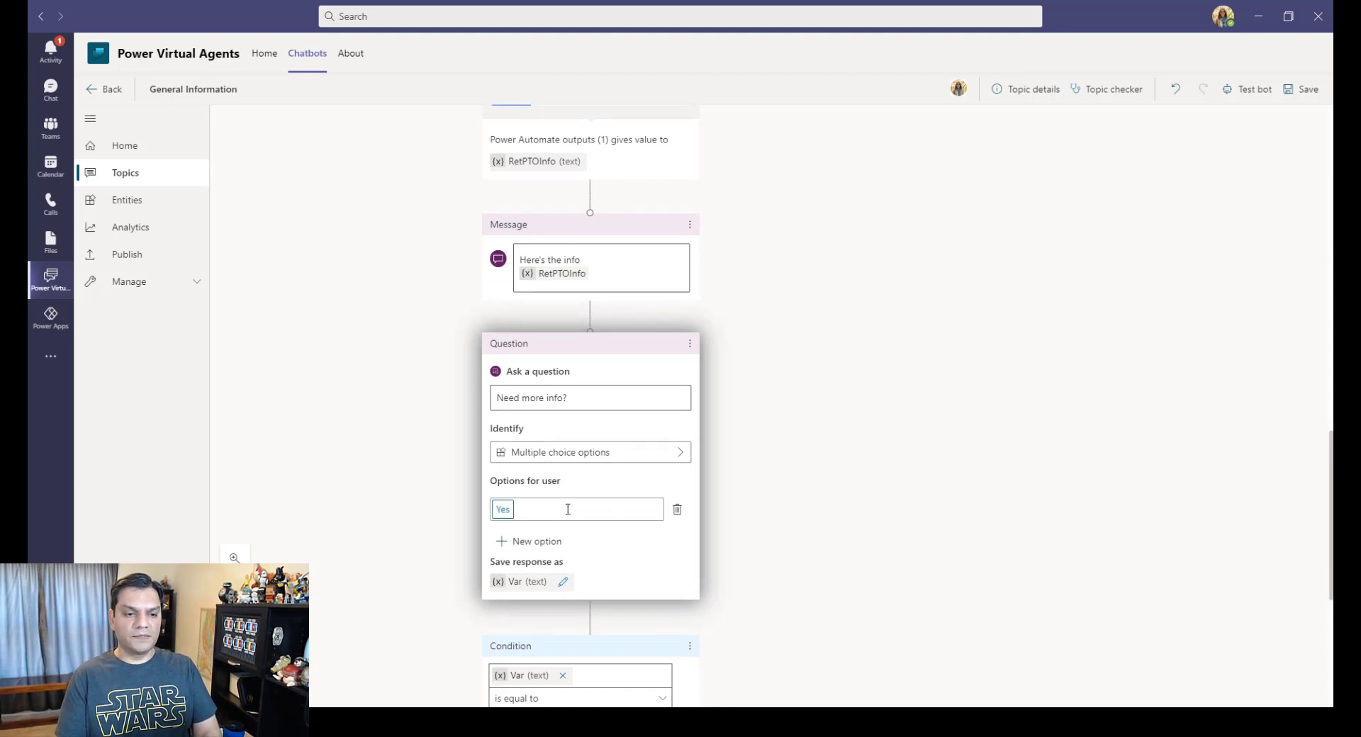
{"action": "left_click", "coordinate": [535, 541]}
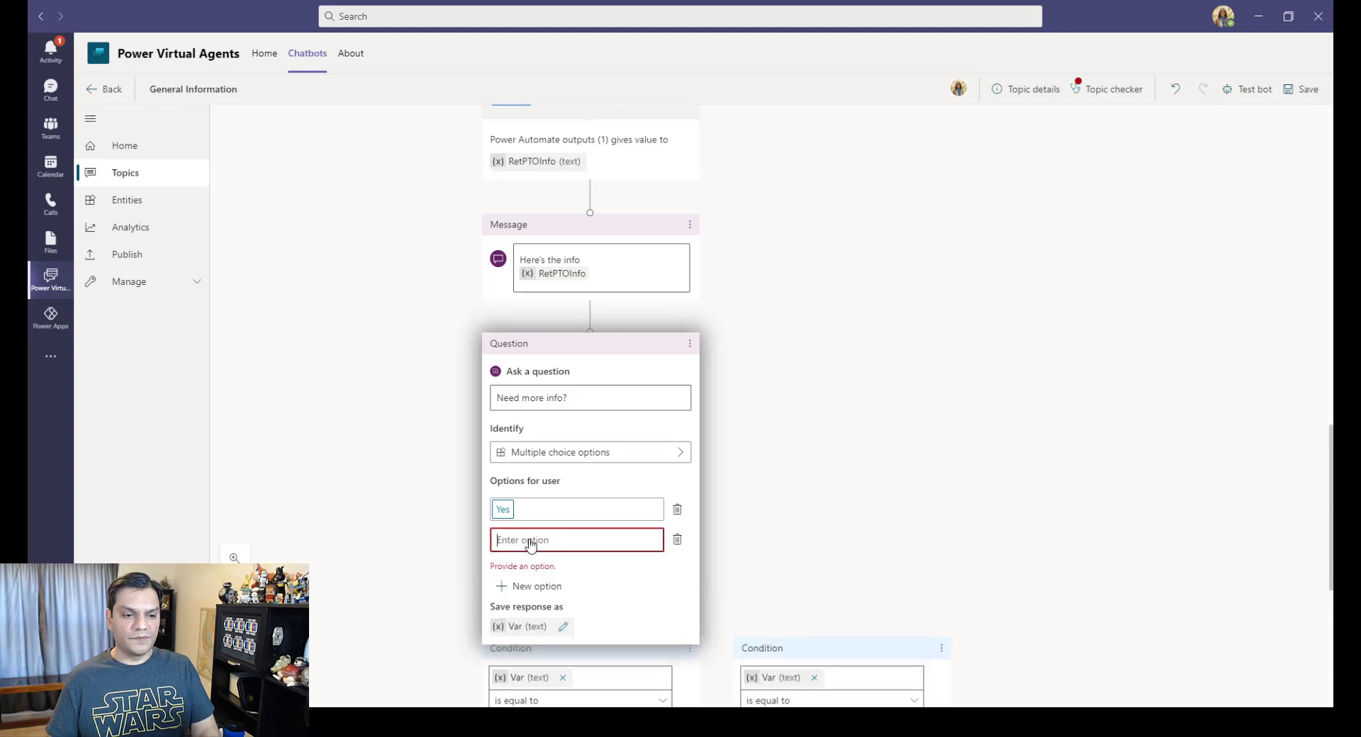
{"action": "type", "text": "No"}
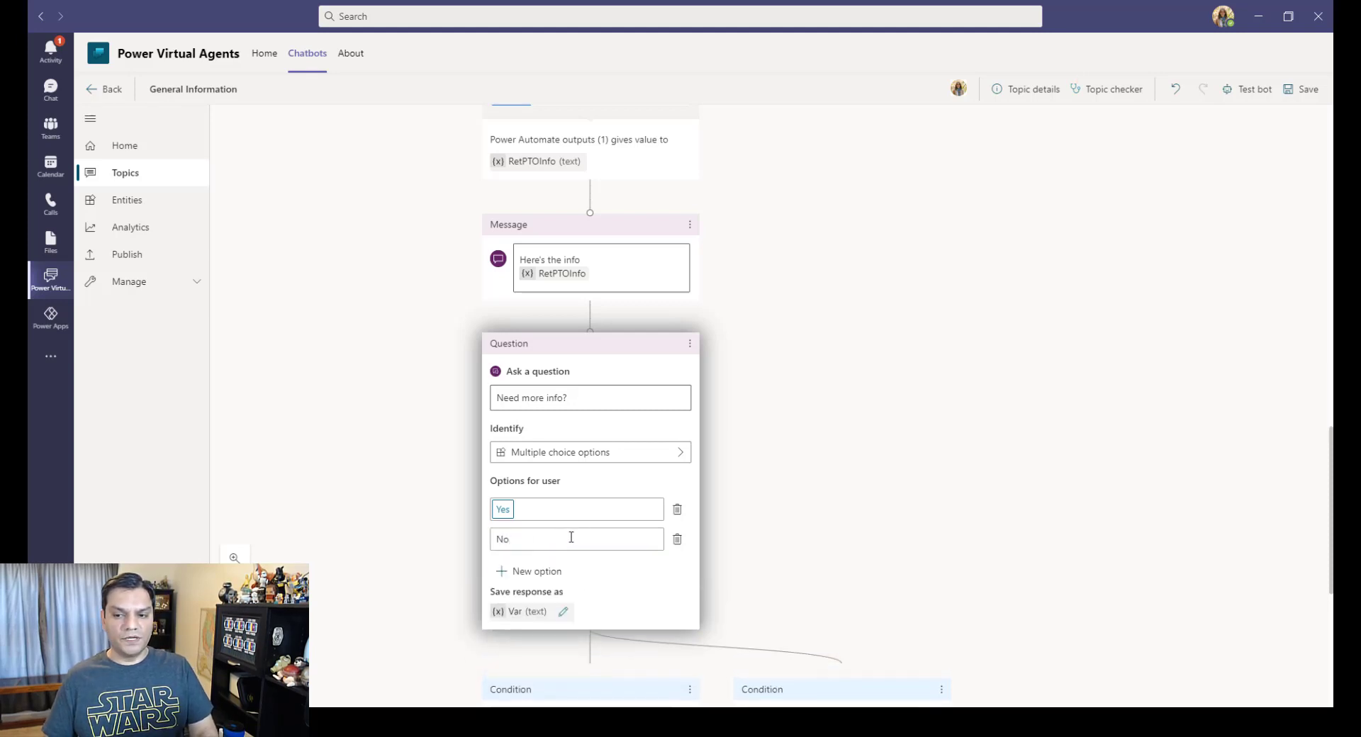
- Rename the variable that stores the "Need more info?" response to VarAnotherQuestion
{"action": "left_click", "coordinate": [563, 612]}
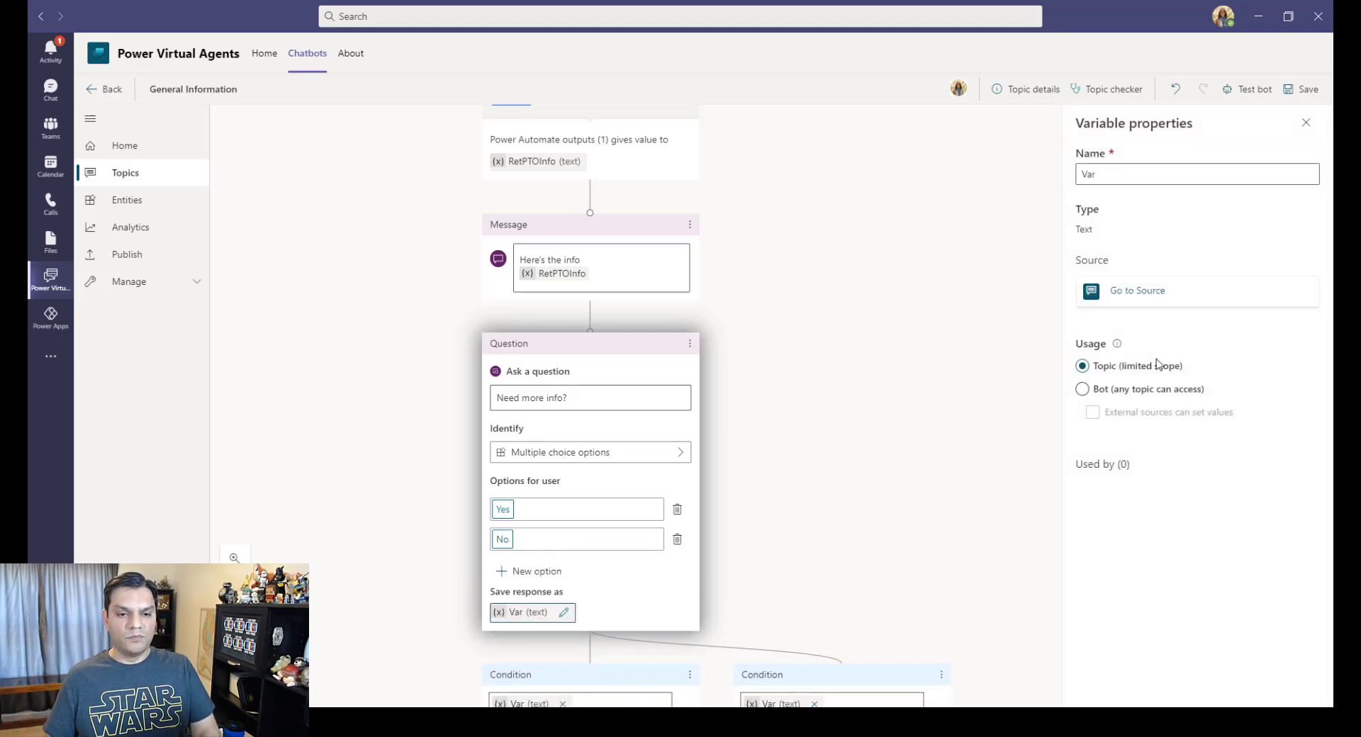
{"action": "left_click", "coordinate": [1172, 175]}
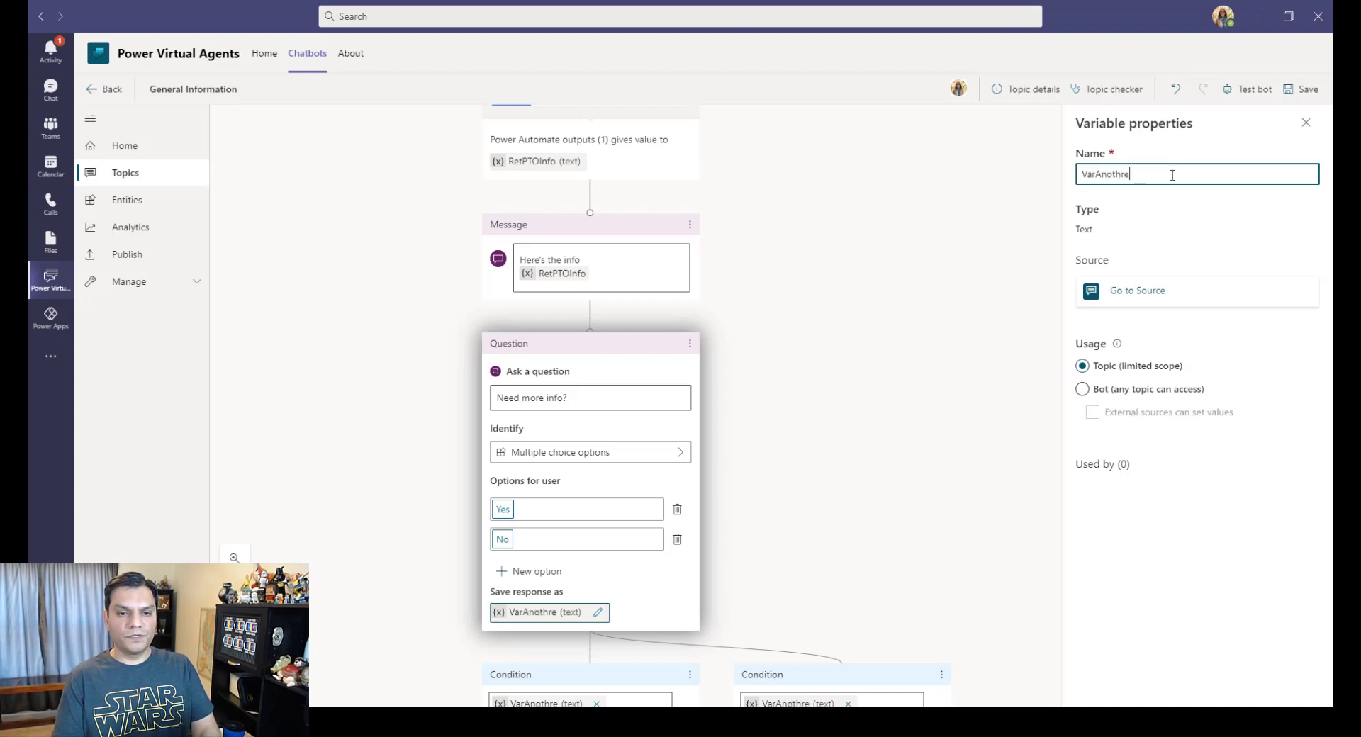
{"action": "type", "text": "AnotherQuestion"}
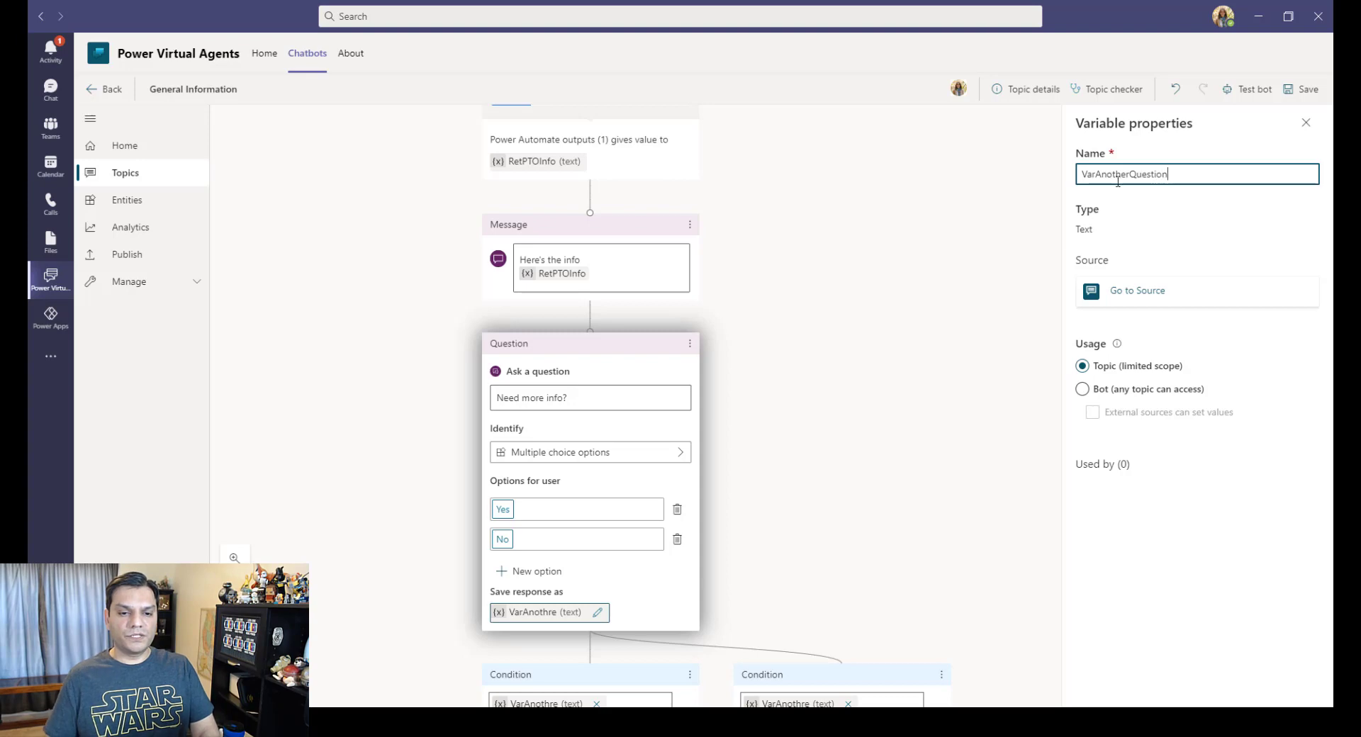
{"action": "left_click", "coordinate": [978, 363]}
- End the branch for the No answer with a survey
{"action": "scroll", "coordinate": [978, 363], "scroll_direction": "down", "scroll_amount": 5}
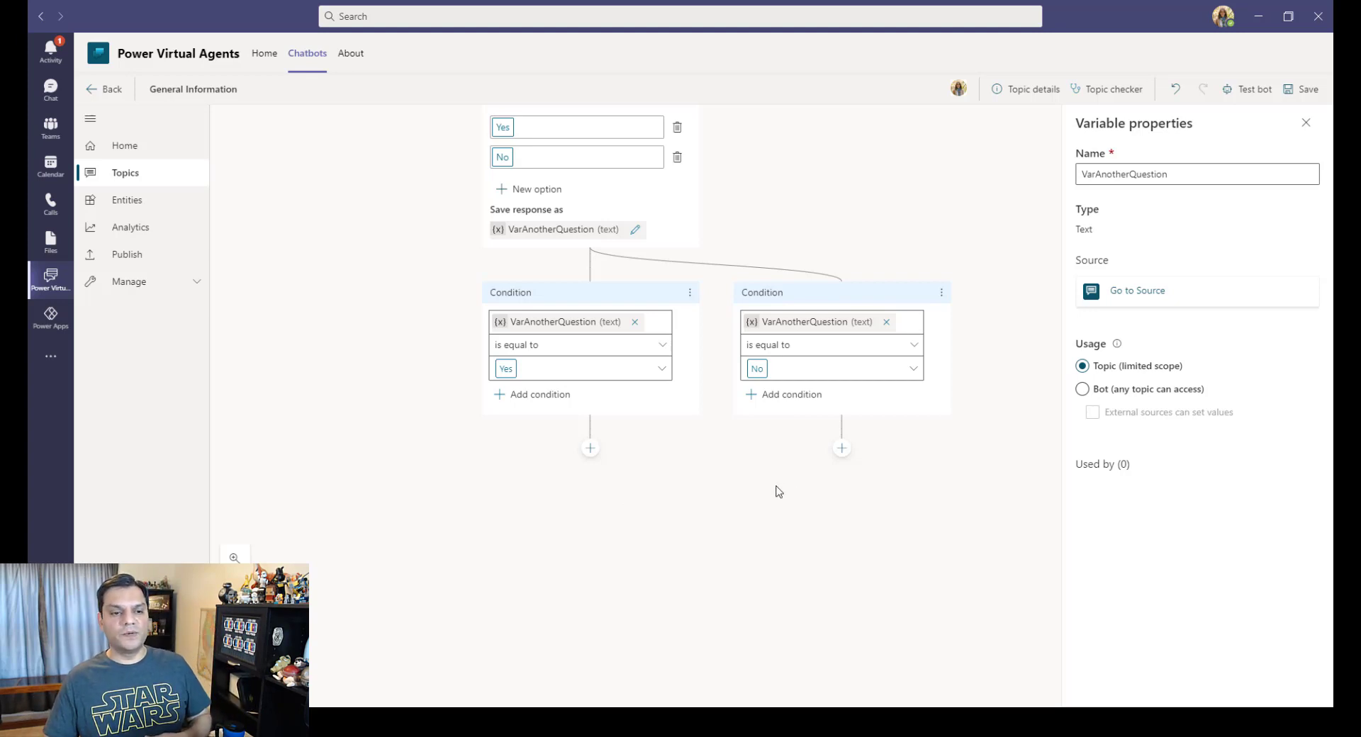
{"action": "left_click", "coordinate": [841, 449]}
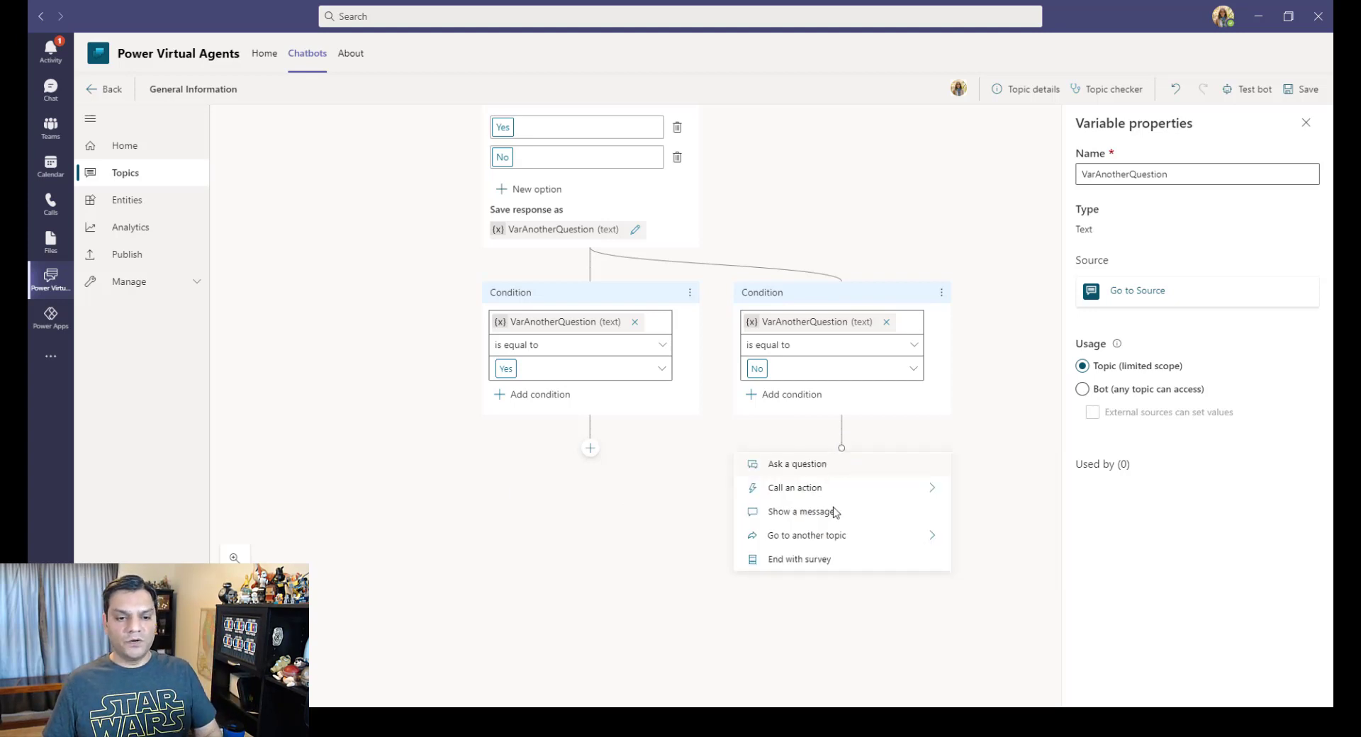
{"action": "left_click", "coordinate": [824, 560]}
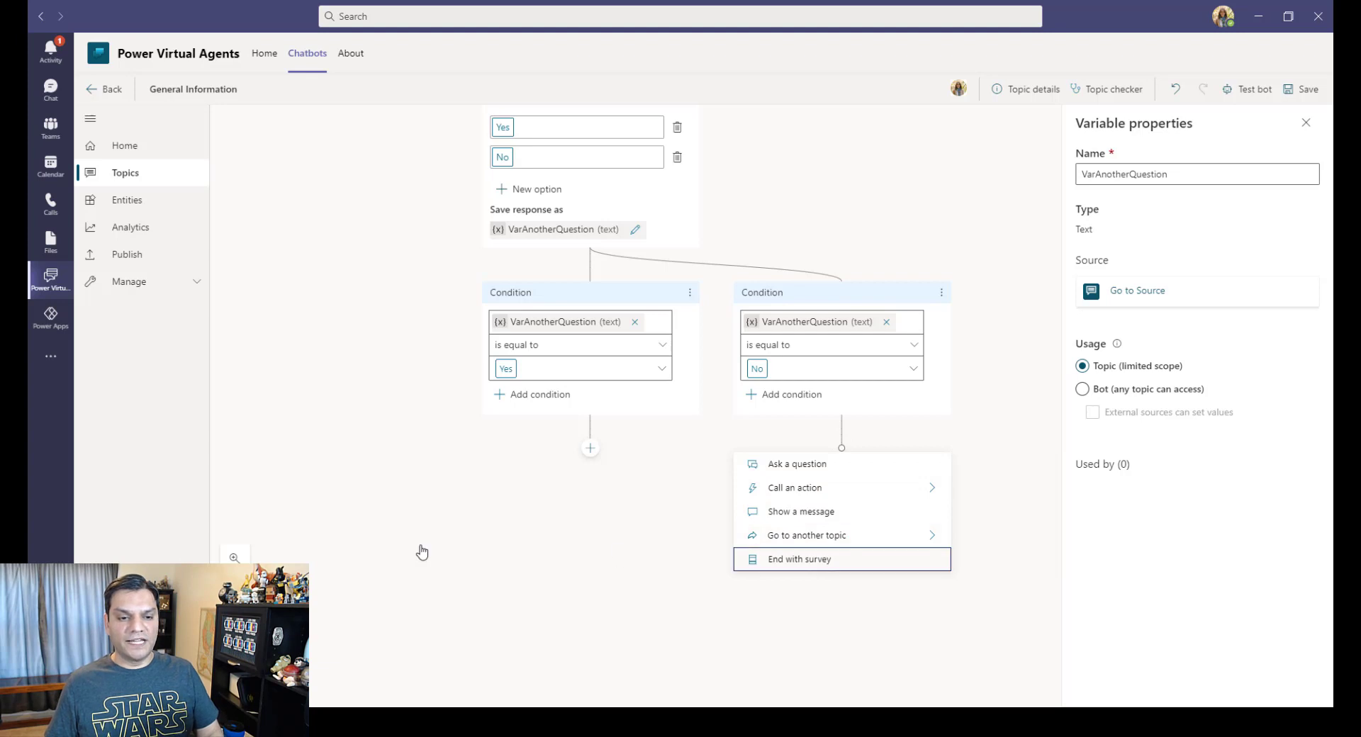
{"action": "left_click", "coordinate": [590, 449]}
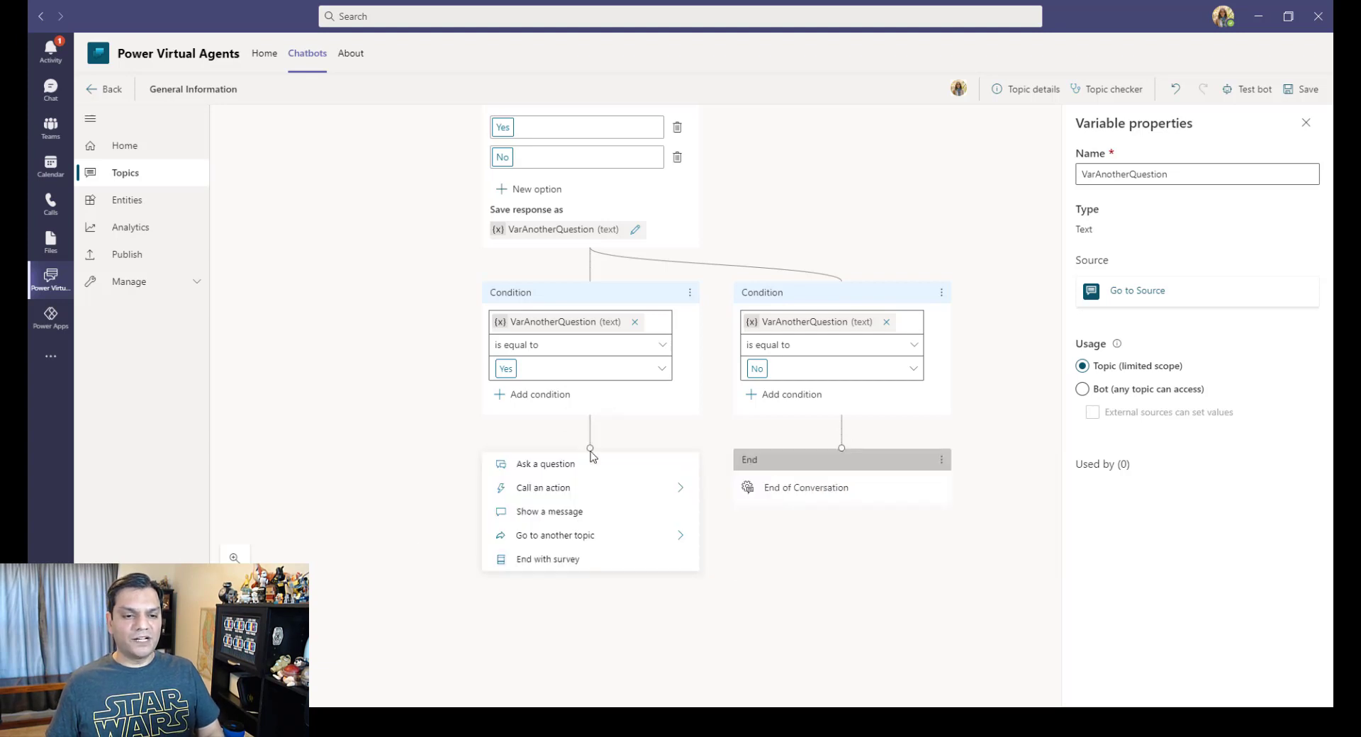
{"action": "left_click", "coordinate": [406, 557]}
{"action": "left_click", "coordinate": [591, 454]}
{"action": "left_click", "coordinate": [591, 450]}
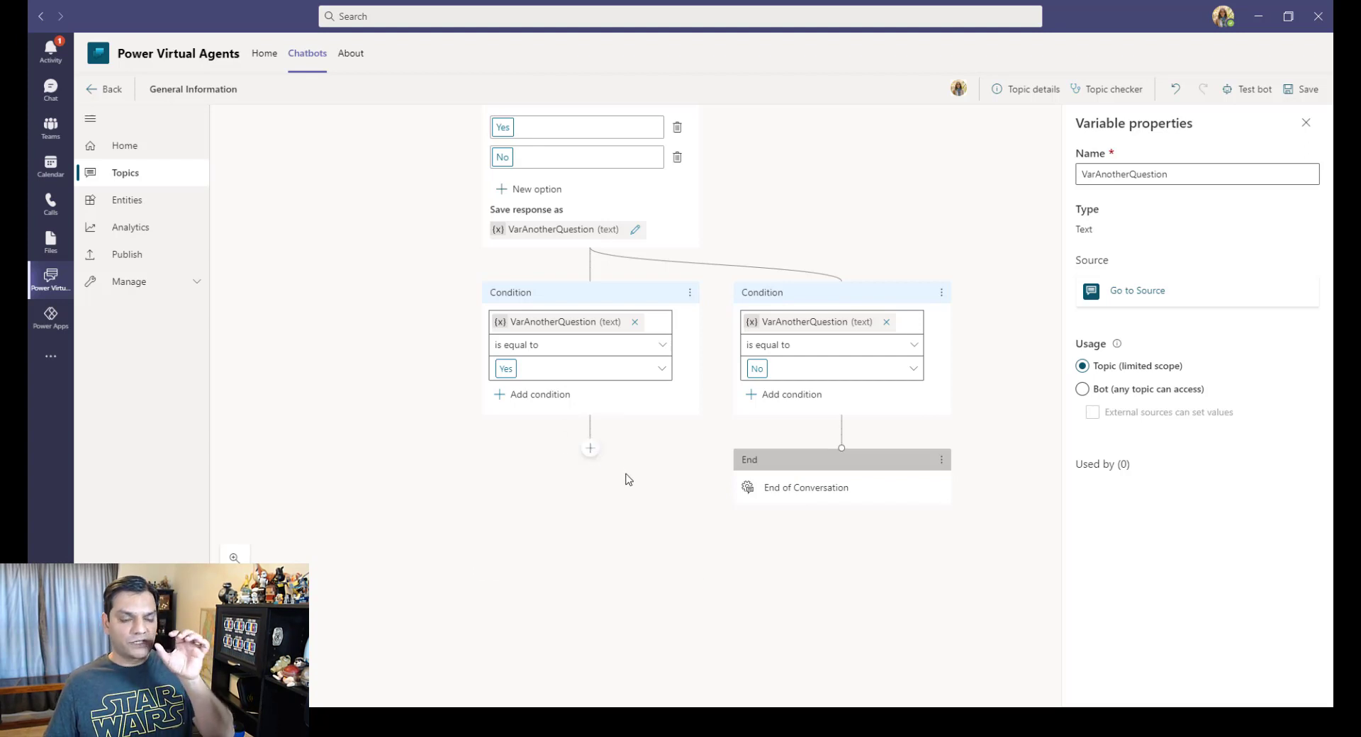
{"action": "scroll", "coordinate": [627, 479], "scroll_direction": "up", "scroll_amount": 8}
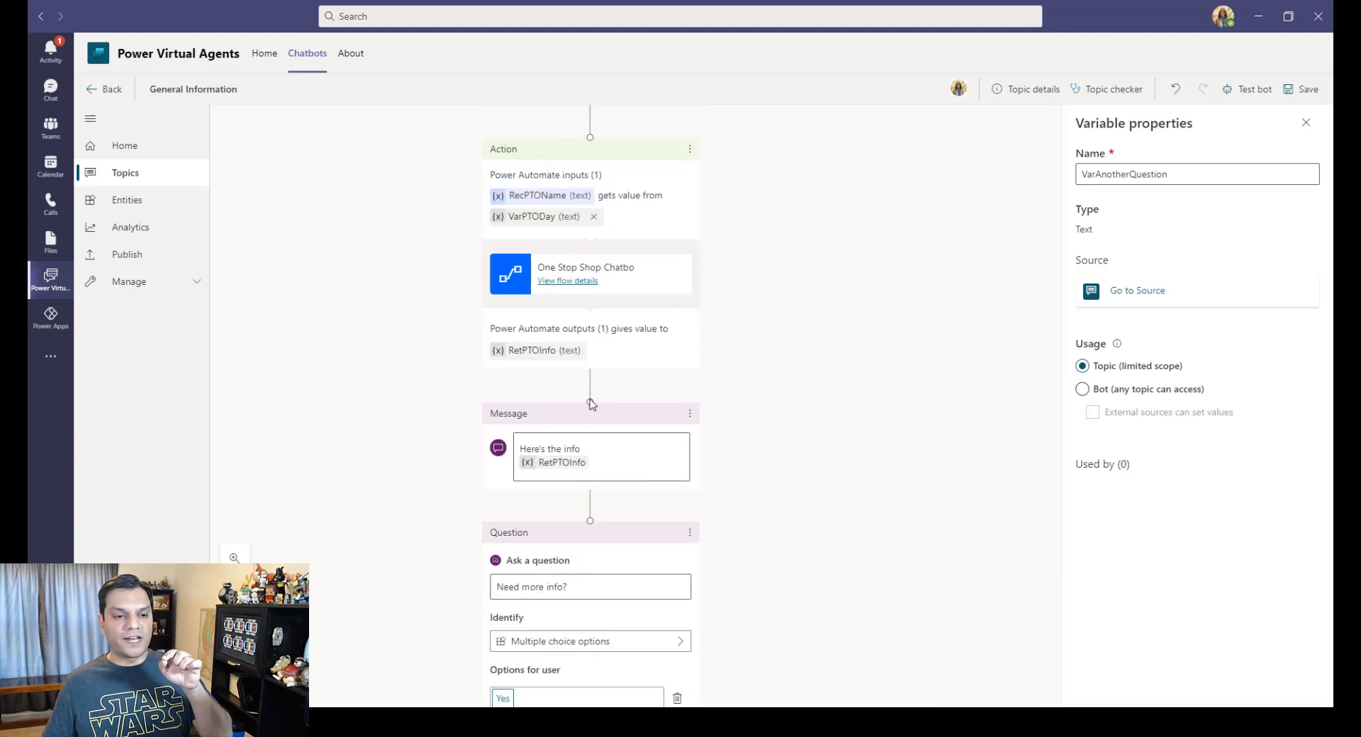
{"action": "scroll", "coordinate": [593, 376], "scroll_direction": "up", "scroll_amount": 4}
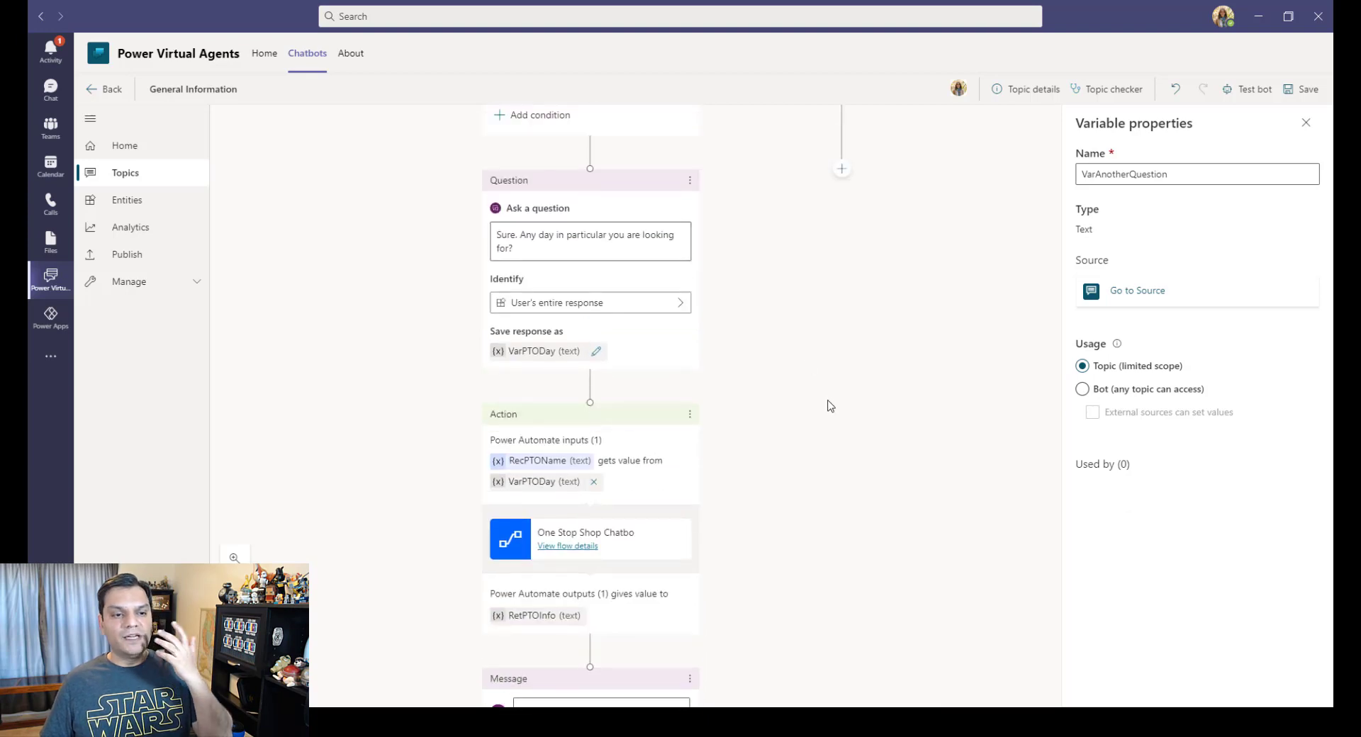
{"action": "scroll", "coordinate": [829, 414], "scroll_direction": "up", "scroll_amount": 4}
{"action": "scroll", "coordinate": [829, 418], "scroll_direction": "down", "scroll_amount": 5}
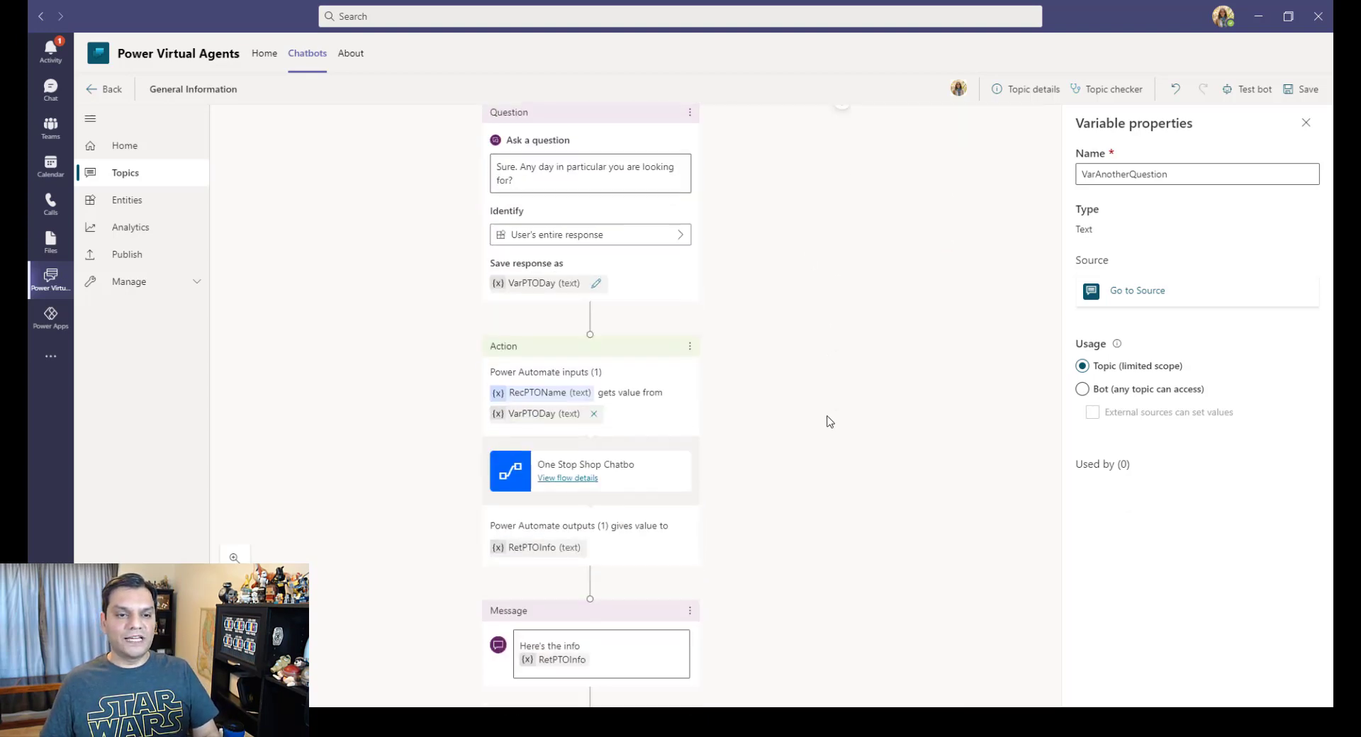
{"action": "scroll", "coordinate": [829, 421], "scroll_direction": "down", "scroll_amount": 6}
- Route the Yes branch back to the "How can I help you today?" question through a temporary message node, and delete that empty message
{"action": "left_click", "coordinate": [587, 380]}
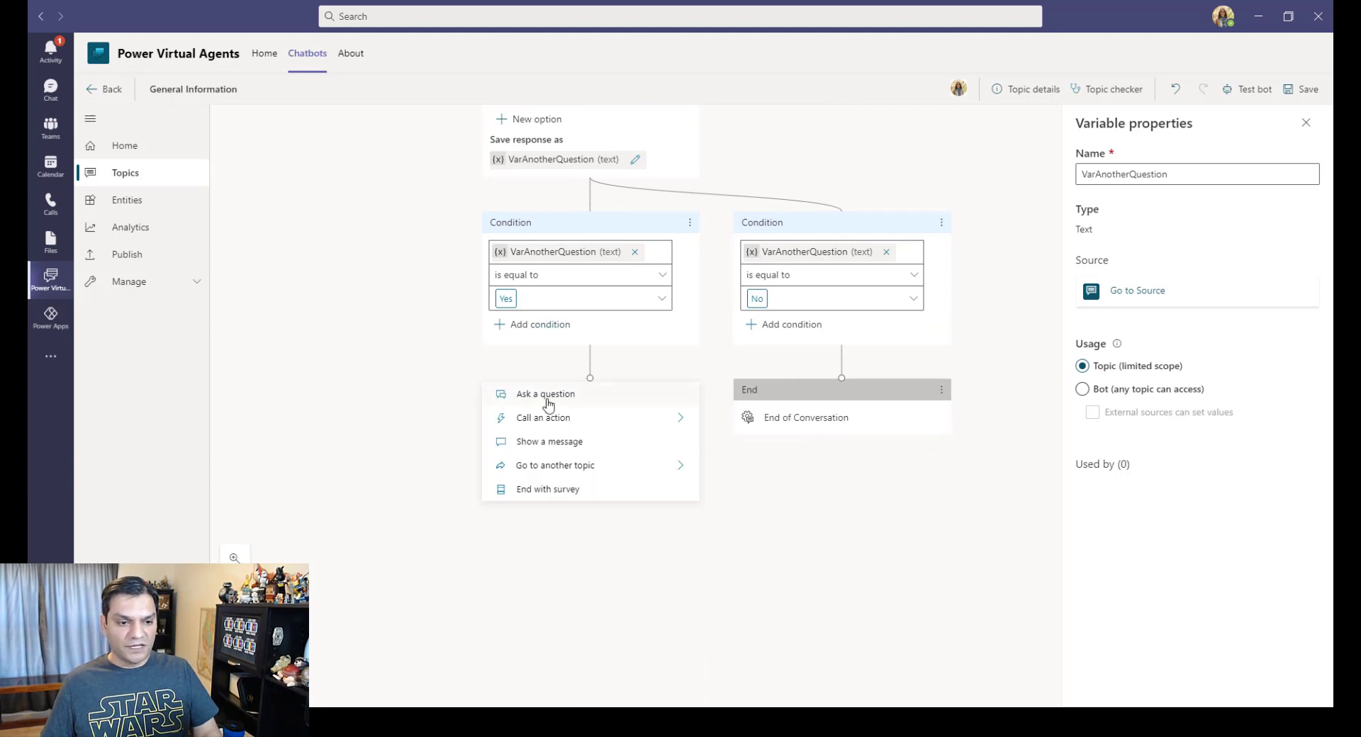
{"action": "left_click", "coordinate": [545, 451]}
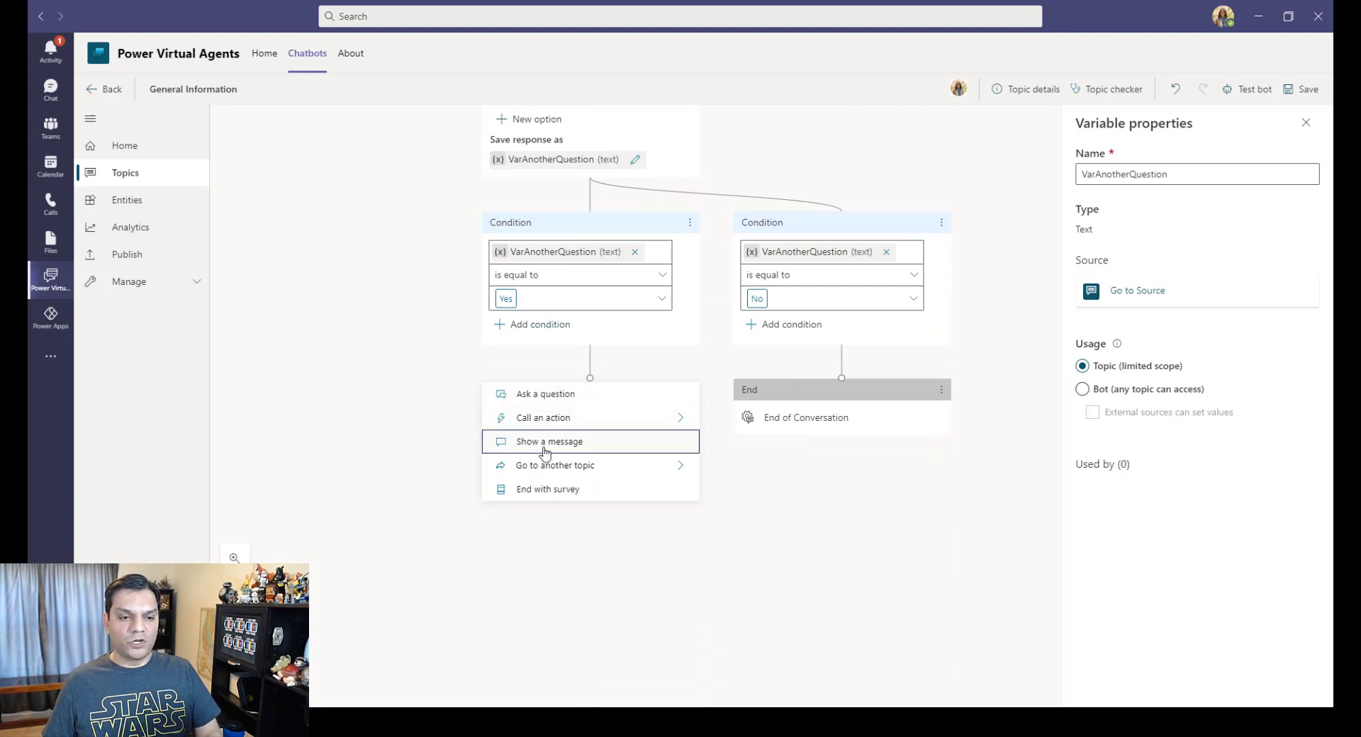
{"action": "left_click", "coordinate": [516, 559]}
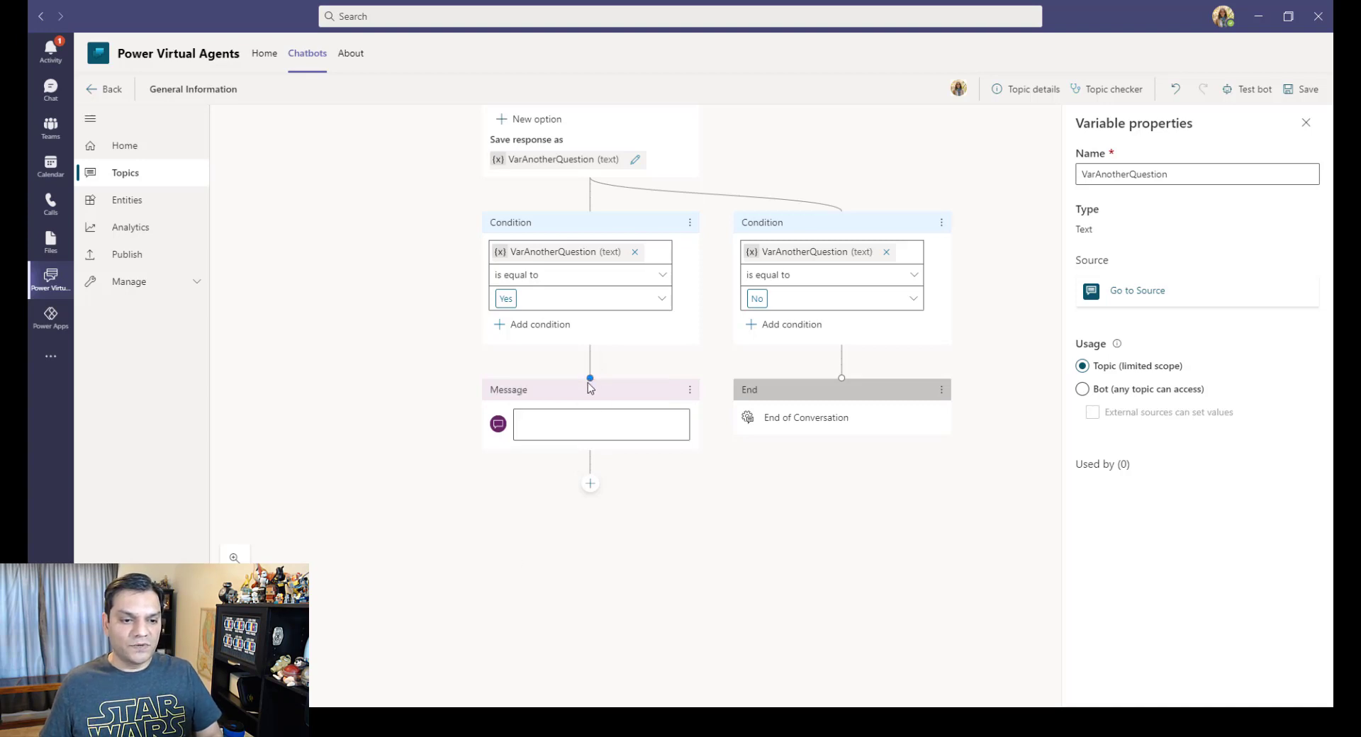
{"action": "scroll", "coordinate": [376, 409], "scroll_direction": "up", "scroll_amount": 12}
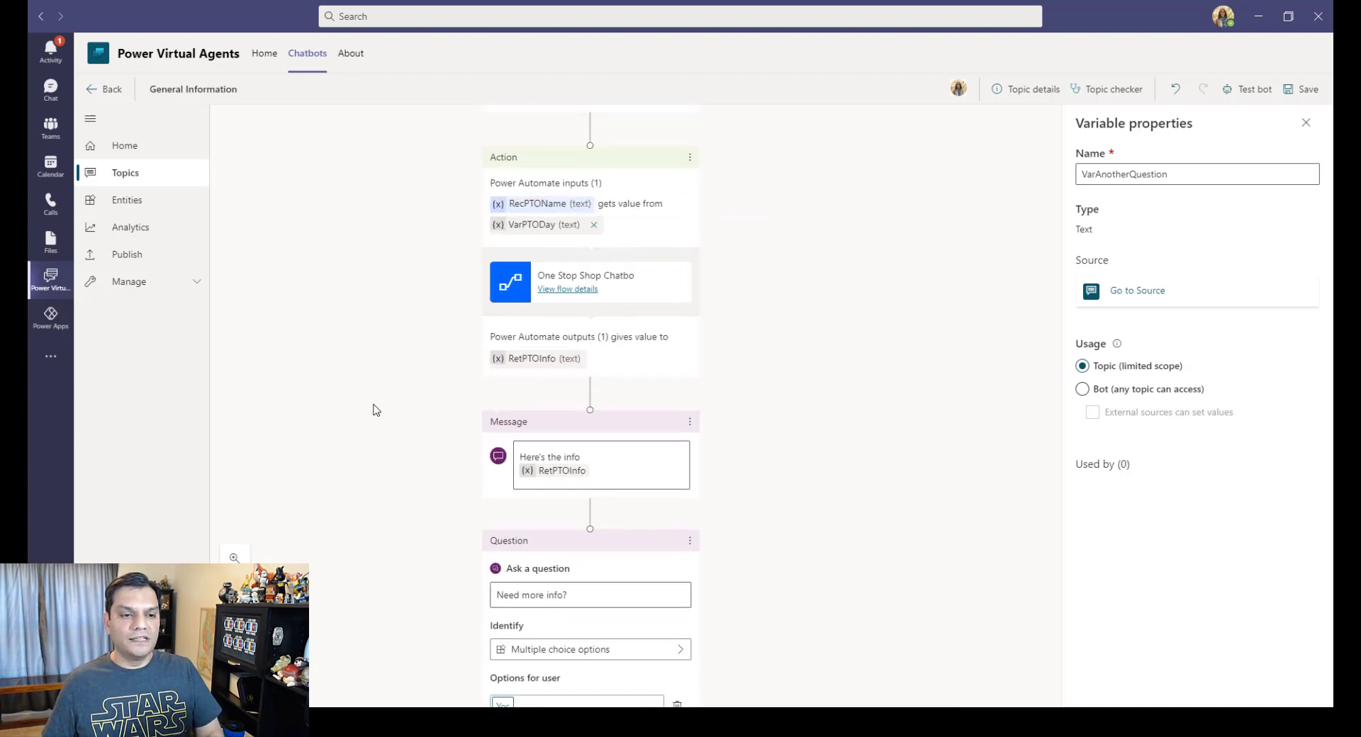
{"action": "scroll", "coordinate": [375, 410], "scroll_direction": "up", "scroll_amount": 3}
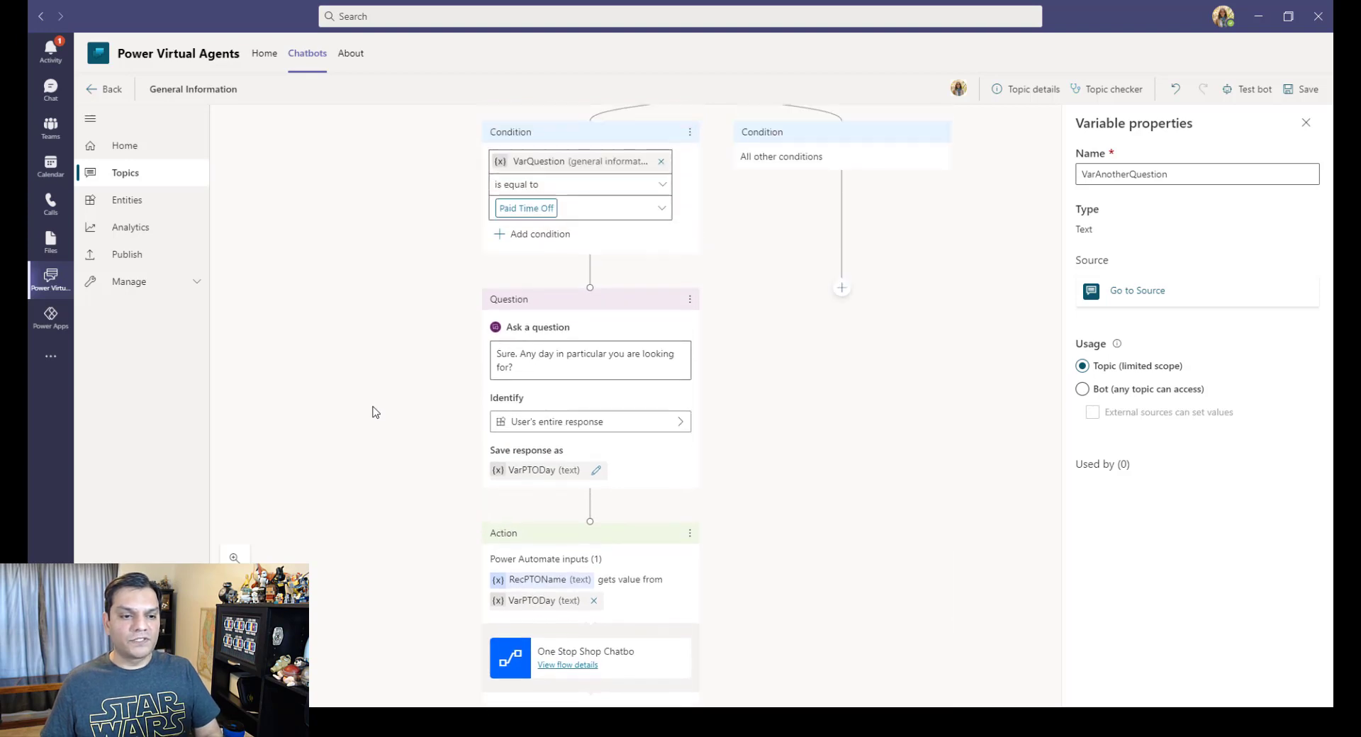
{"action": "scroll", "coordinate": [376, 413], "scroll_direction": "up", "scroll_amount": 8}
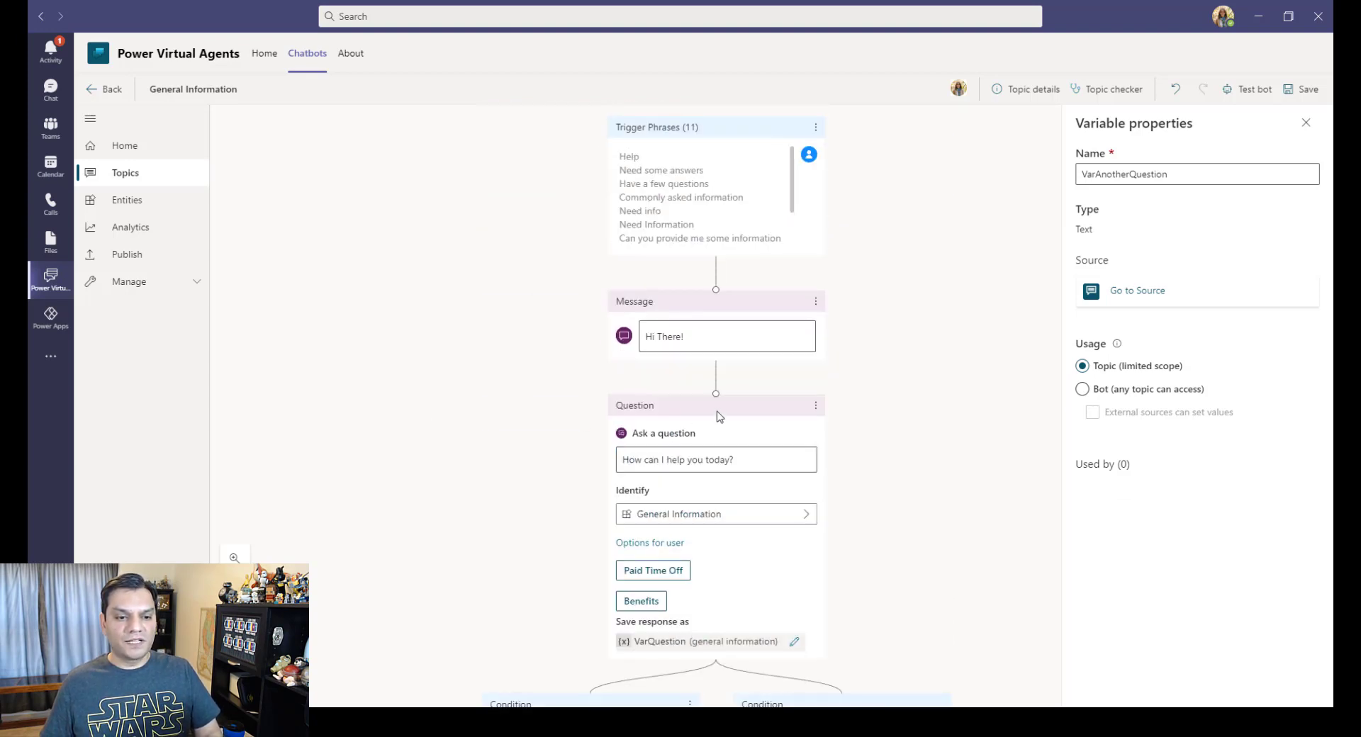
{"action": "left_click_drag", "start_coordinate": [715, 395], "coordinate": [716, 397]}
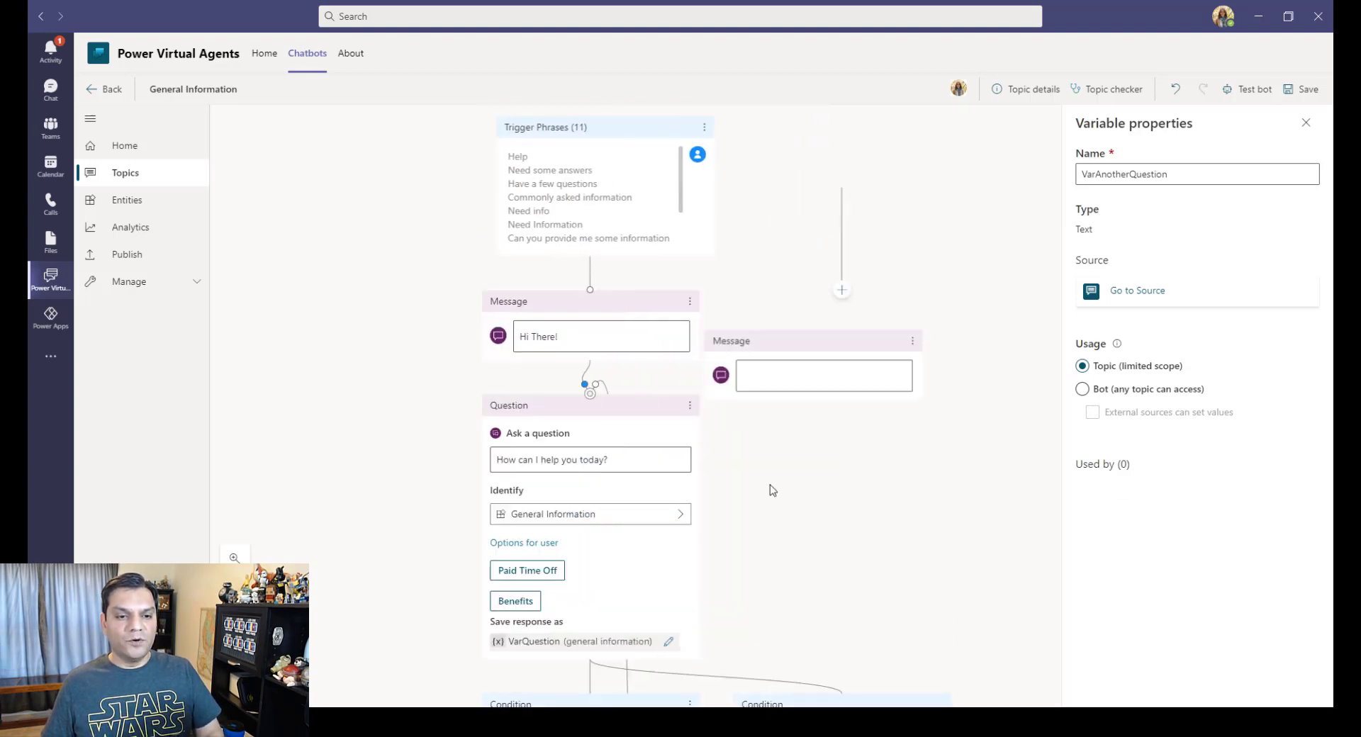
{"action": "left_click", "coordinate": [941, 128]}
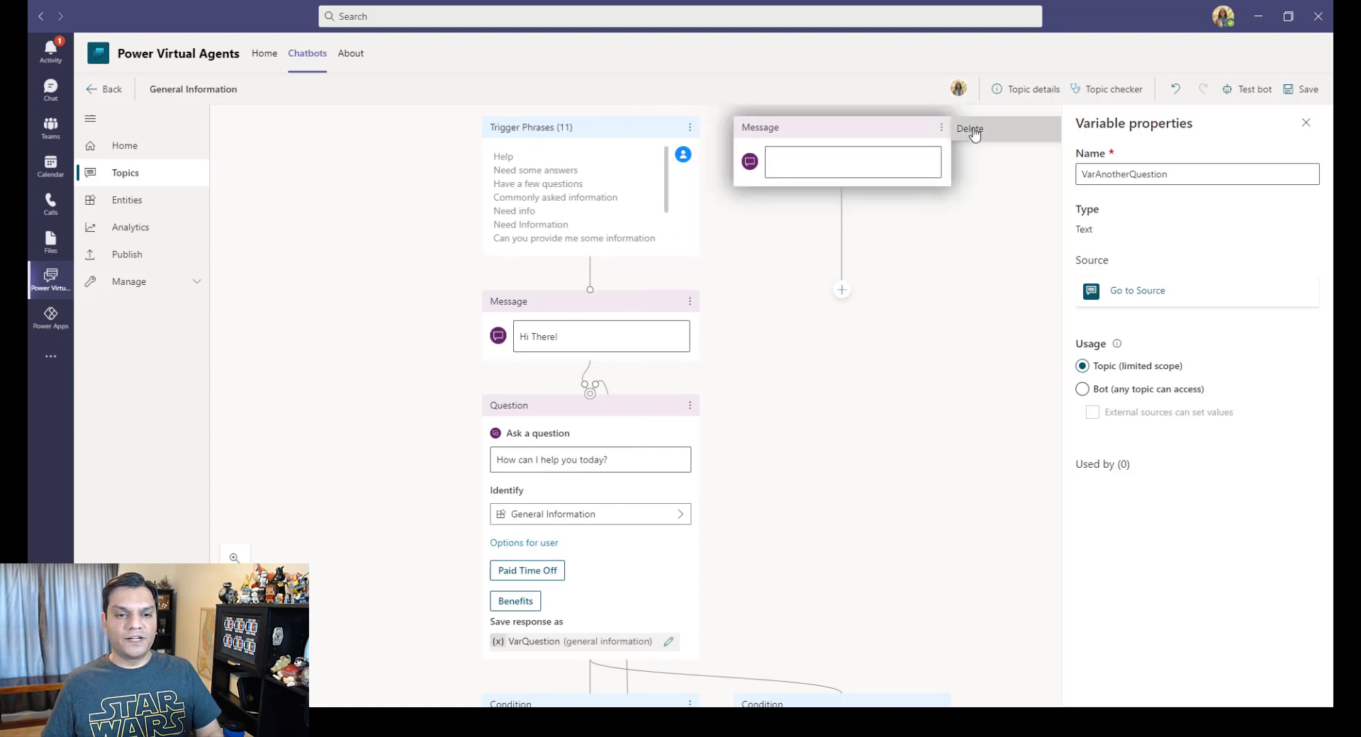
{"action": "left_click", "coordinate": [971, 129]}
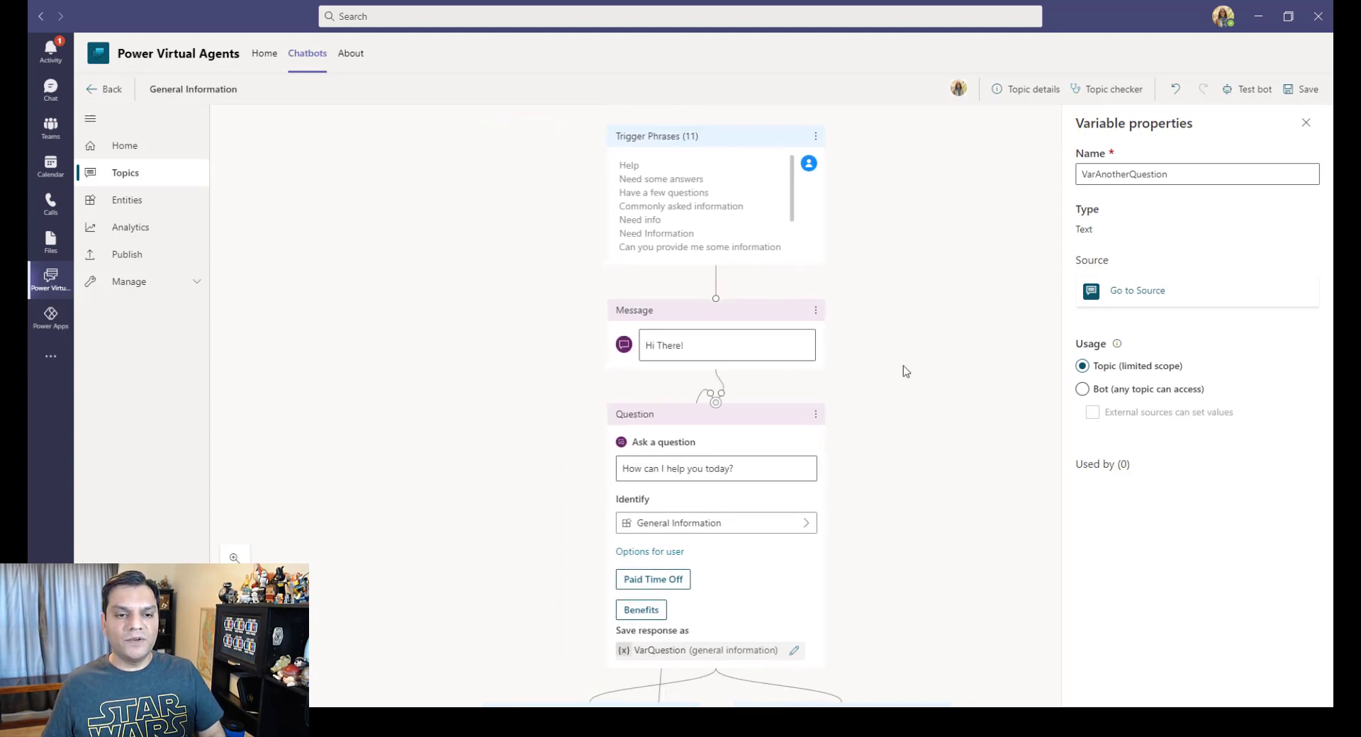
- End the "All other conditions" branch with a survey, save the topic and close the variable properties
{"action": "scroll", "coordinate": [972, 395], "scroll_direction": "down", "scroll_amount": 5}
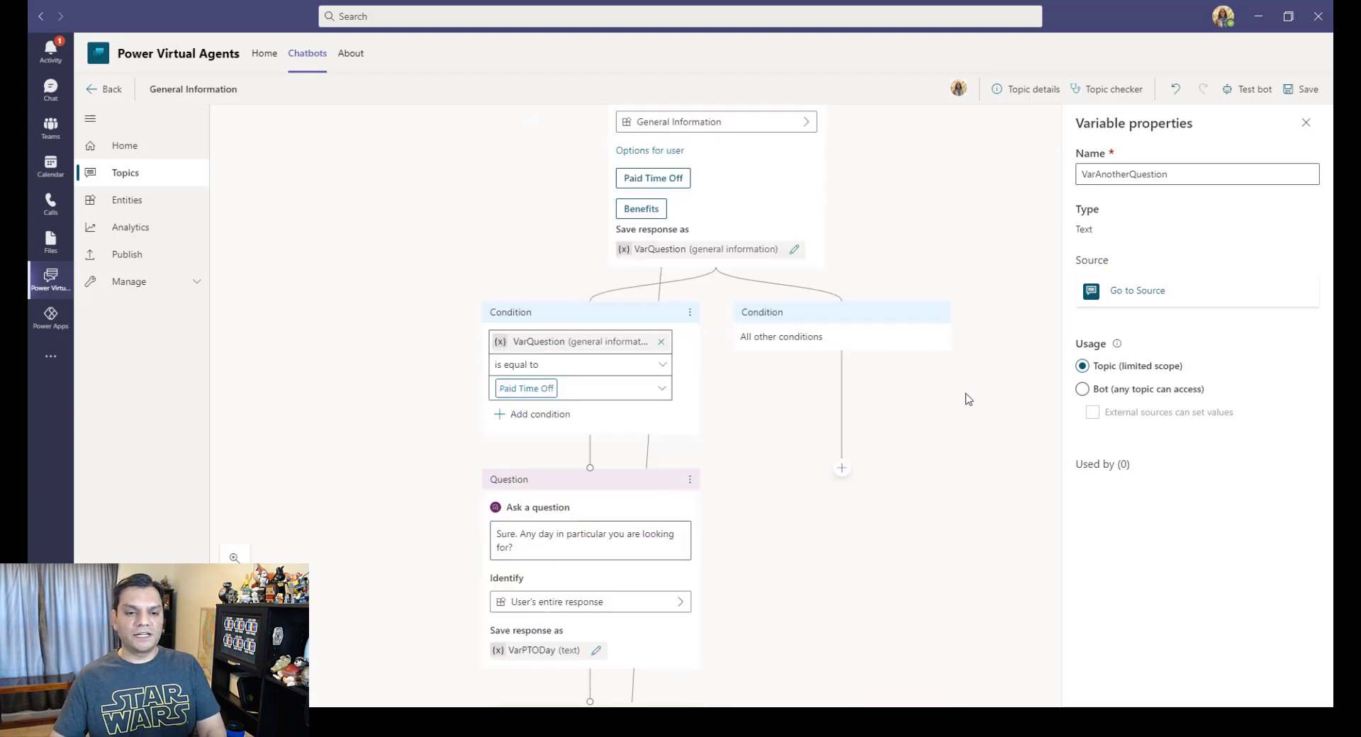
{"action": "scroll", "coordinate": [871, 466], "scroll_direction": "down", "scroll_amount": 5}
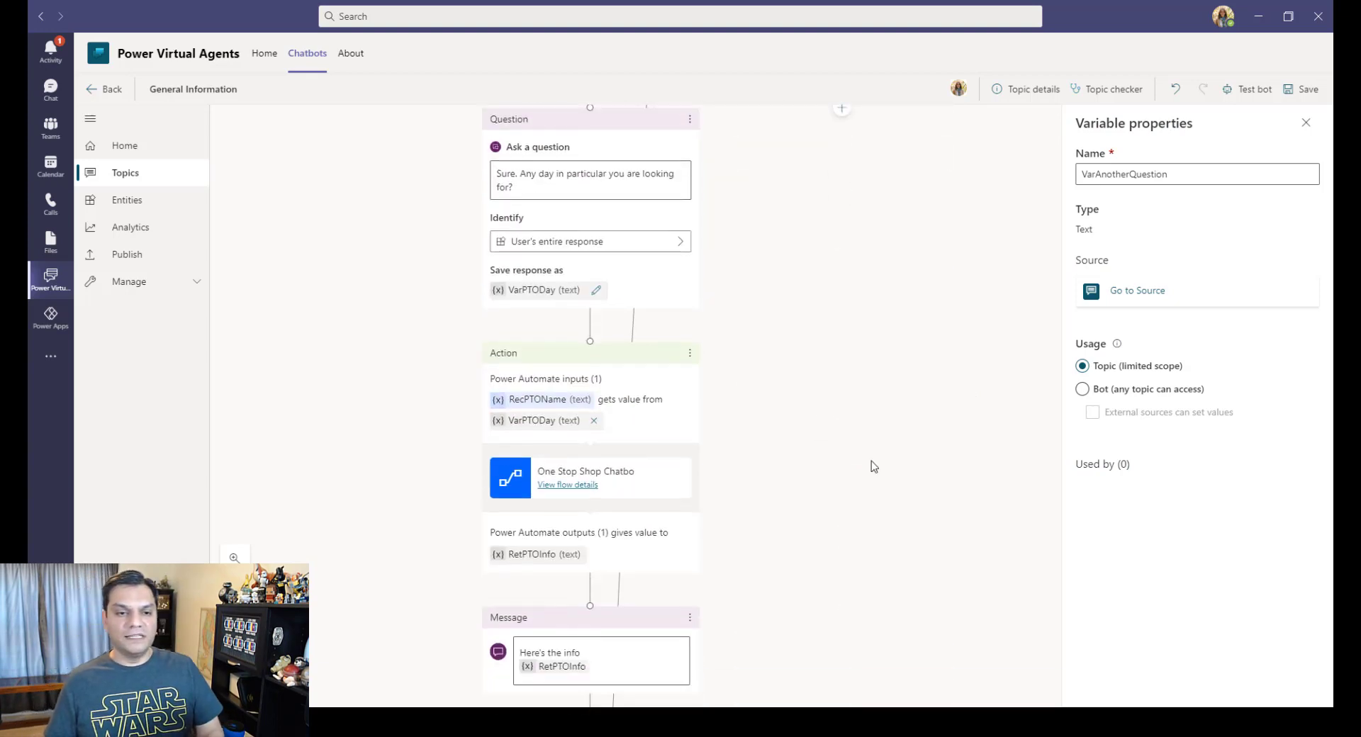
{"action": "scroll", "coordinate": [871, 465], "scroll_direction": "up", "scroll_amount": 5}
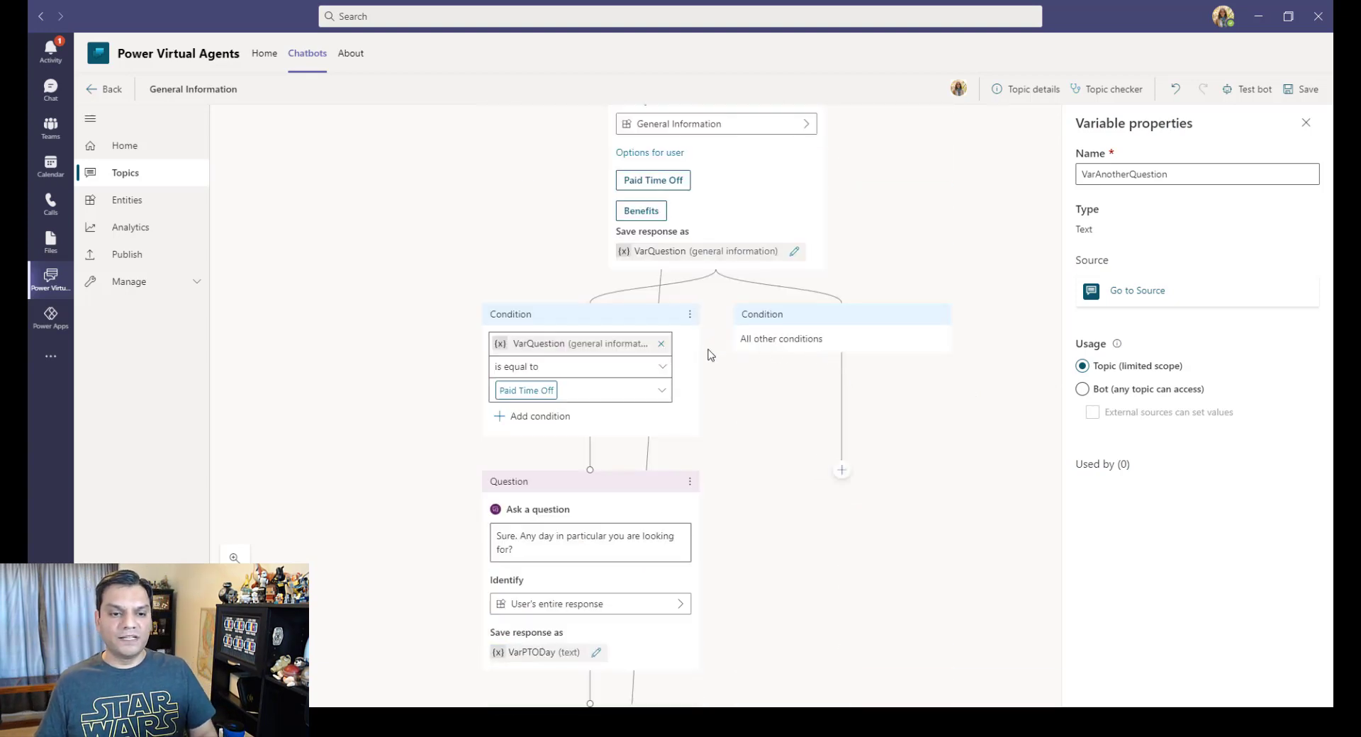
{"action": "scroll", "coordinate": [900, 464], "scroll_direction": "down", "scroll_amount": 15}
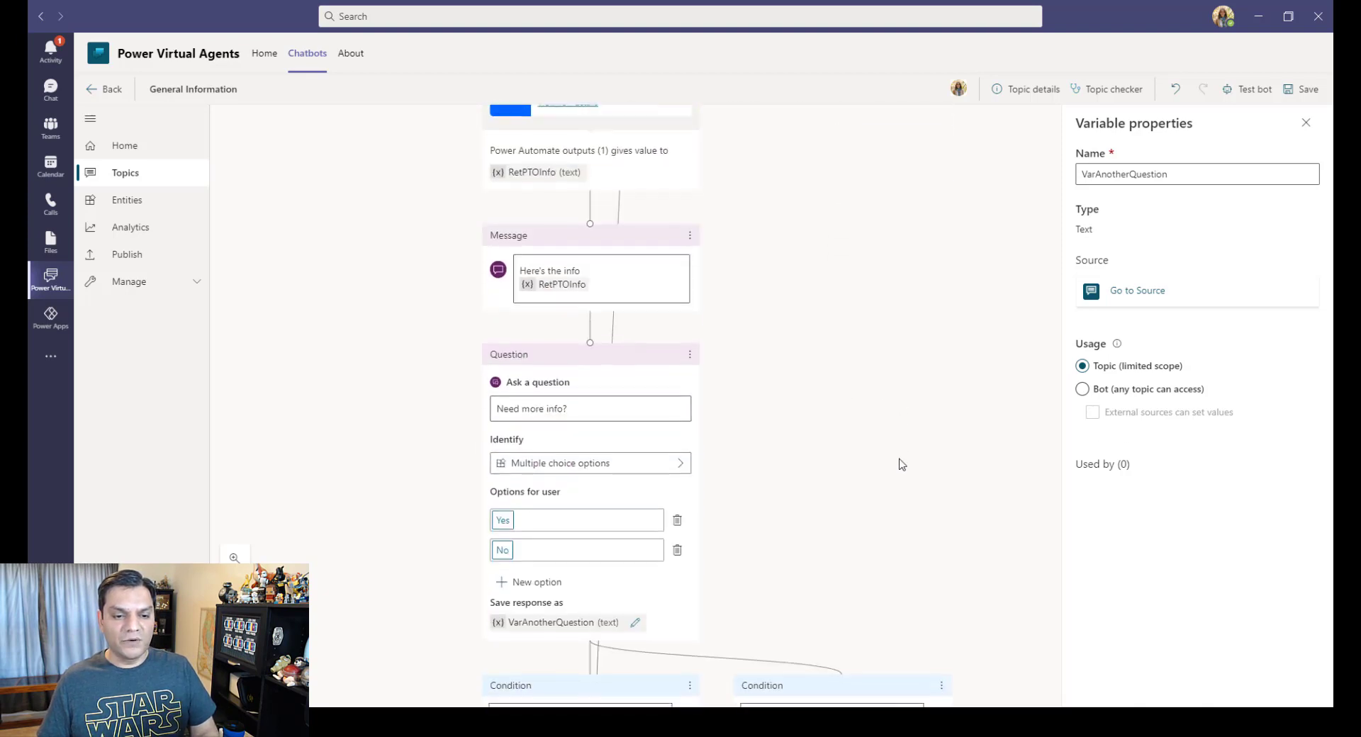
{"action": "scroll", "coordinate": [901, 464], "scroll_direction": "up", "scroll_amount": 4}
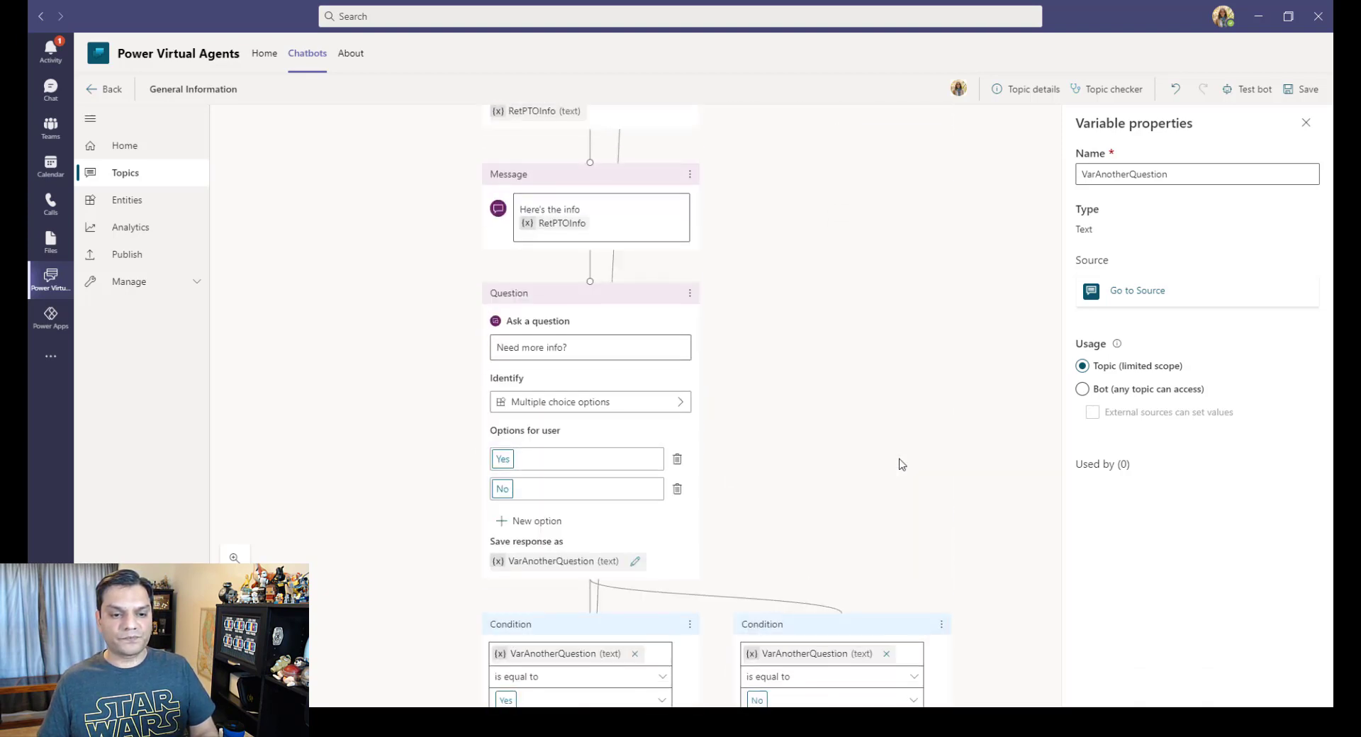
{"action": "scroll", "coordinate": [899, 464], "scroll_direction": "down", "scroll_amount": 5}
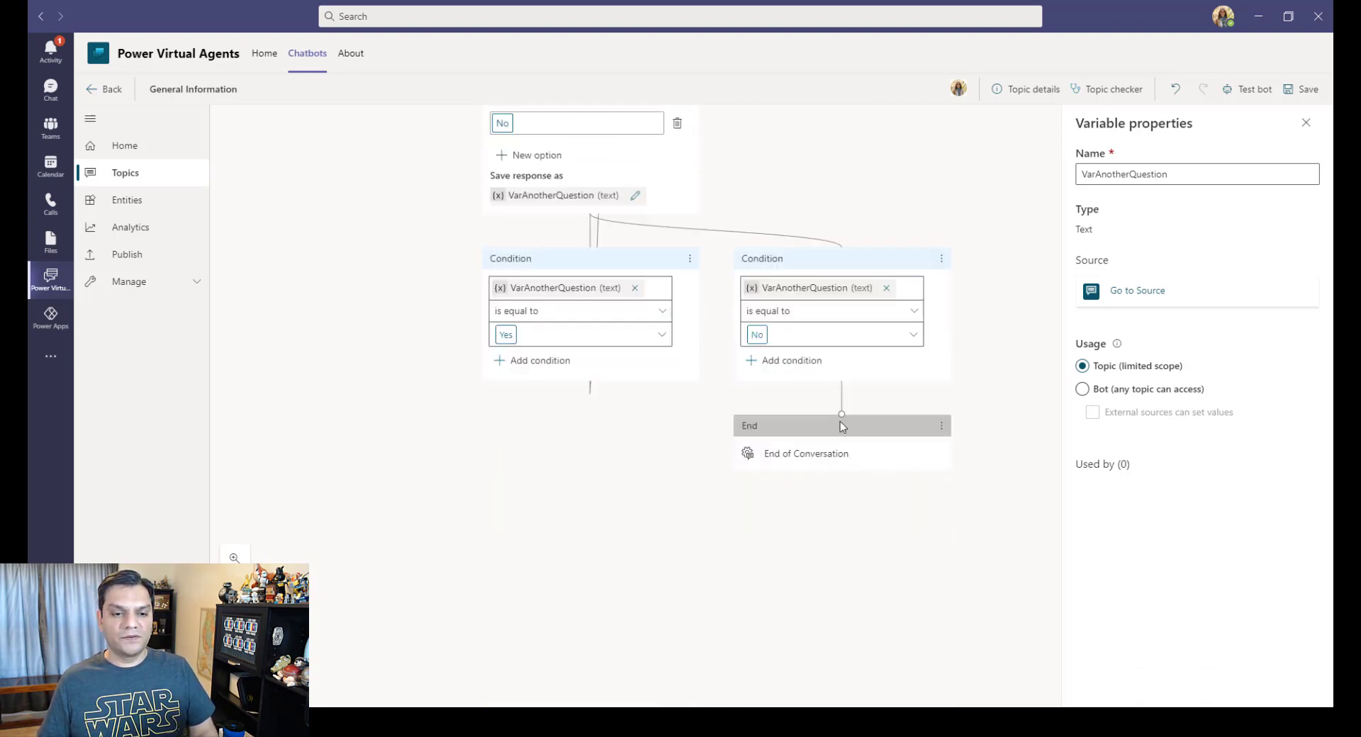
{"action": "scroll", "coordinate": [836, 253], "scroll_direction": "up", "scroll_amount": 11}
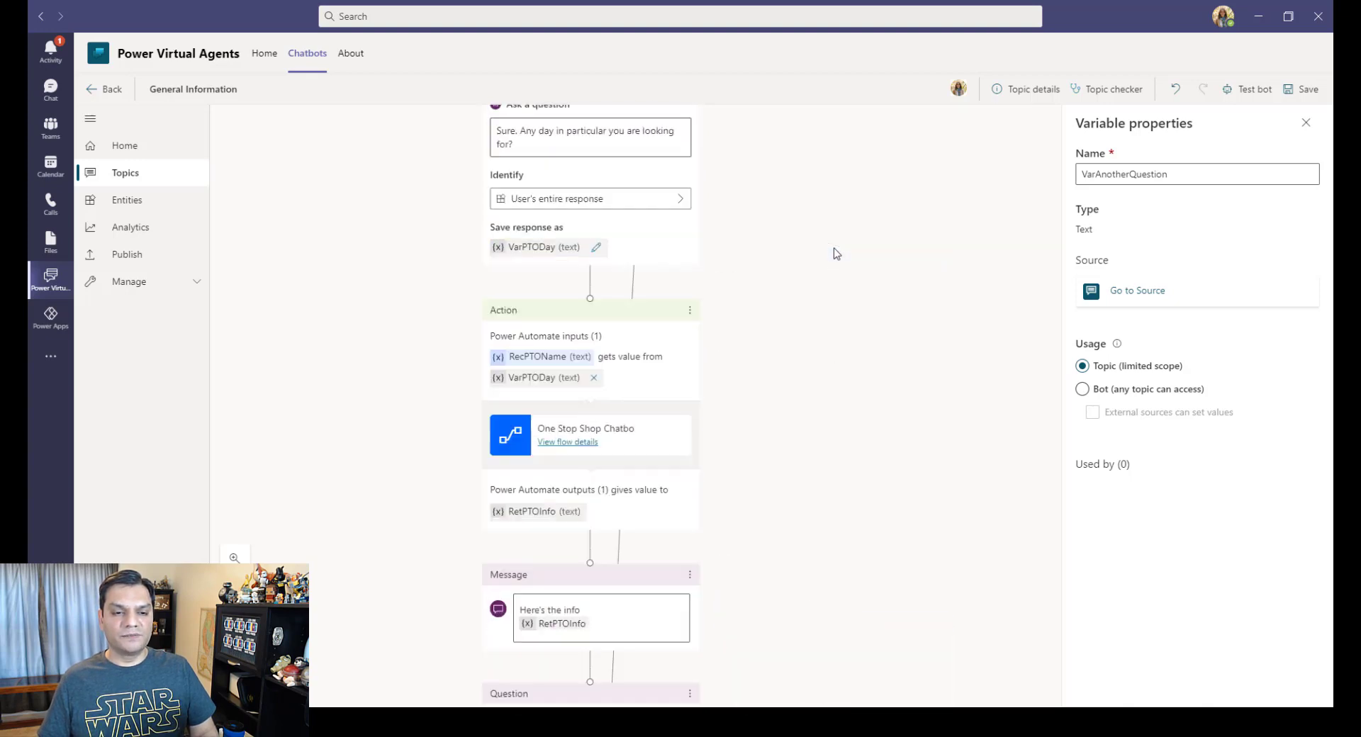
{"action": "scroll", "coordinate": [837, 253], "scroll_direction": "up", "scroll_amount": 4}
{"action": "left_click", "coordinate": [841, 329]}
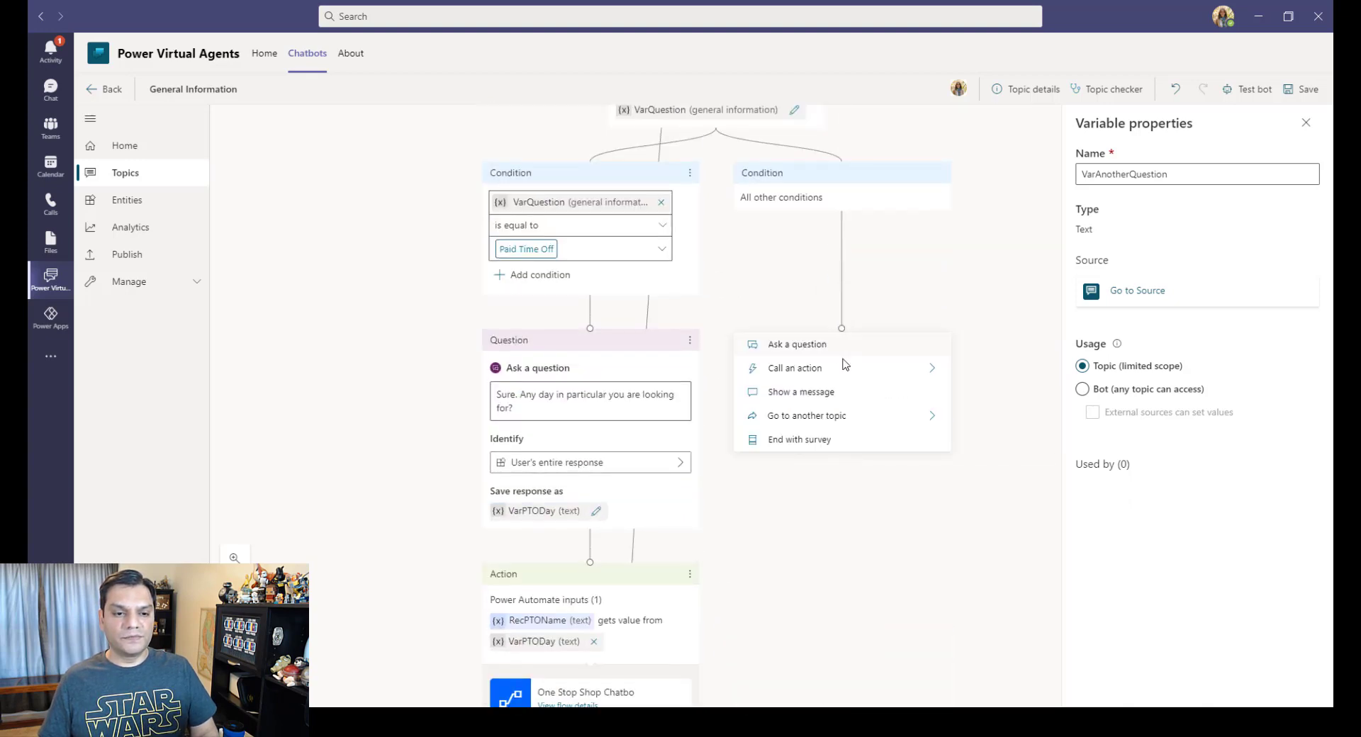
{"action": "left_click", "coordinate": [829, 439]}
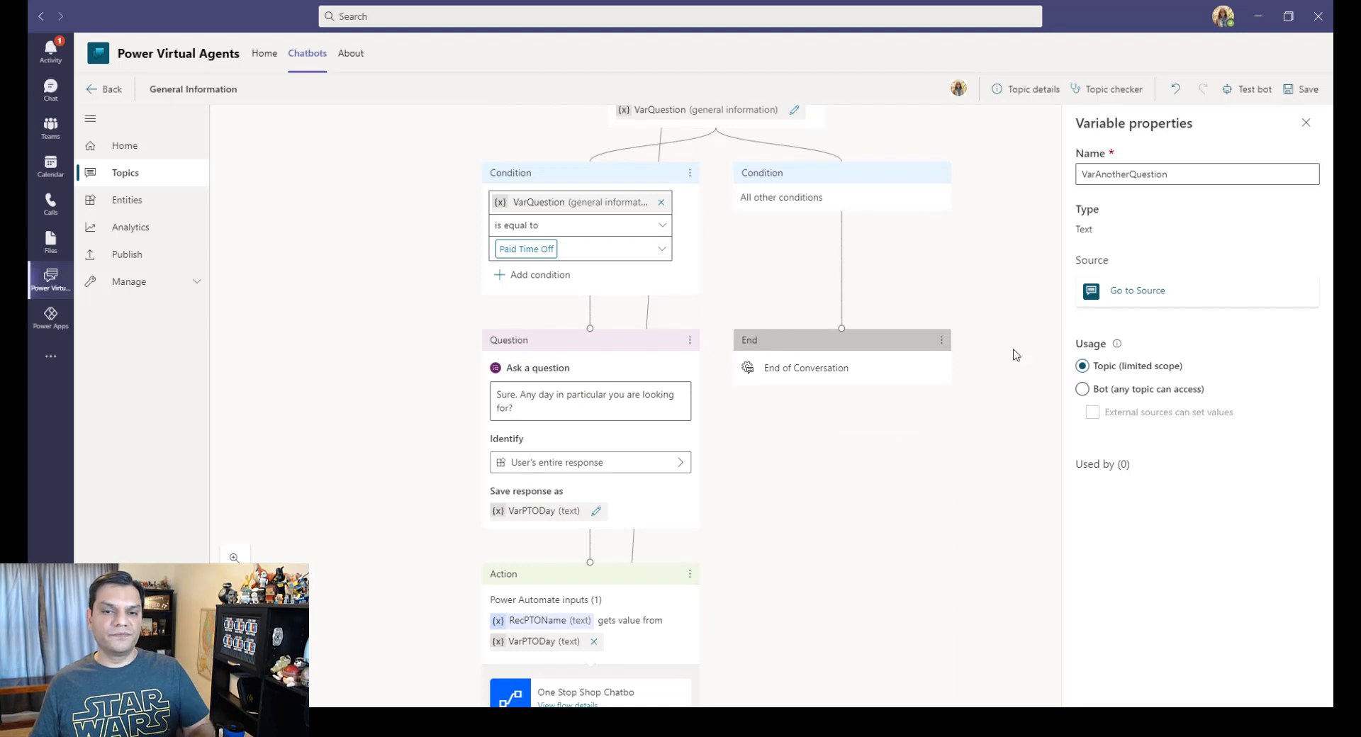
{"action": "left_click", "coordinate": [1302, 86]}
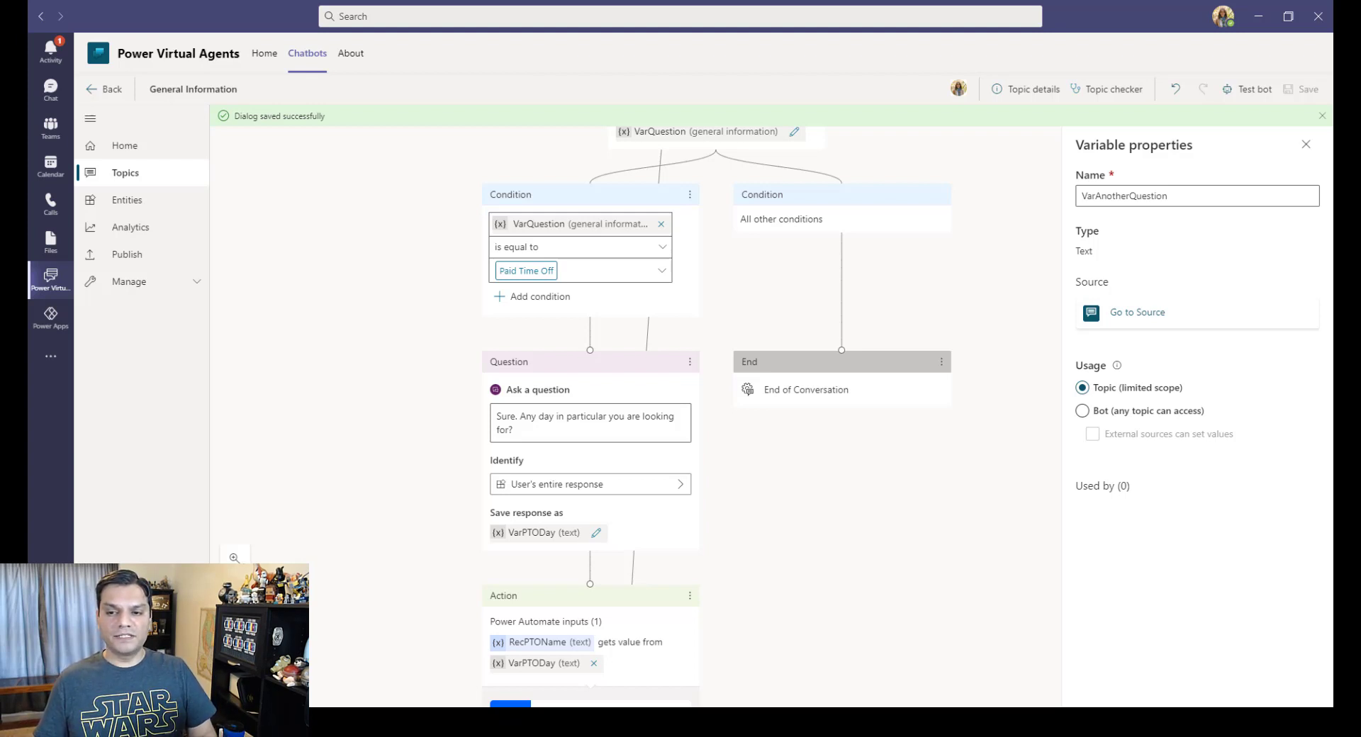
{"action": "left_click", "coordinate": [1306, 145]}
{"action": "scroll", "coordinate": [1148, 188], "scroll_direction": "down", "scroll_amount": 10}
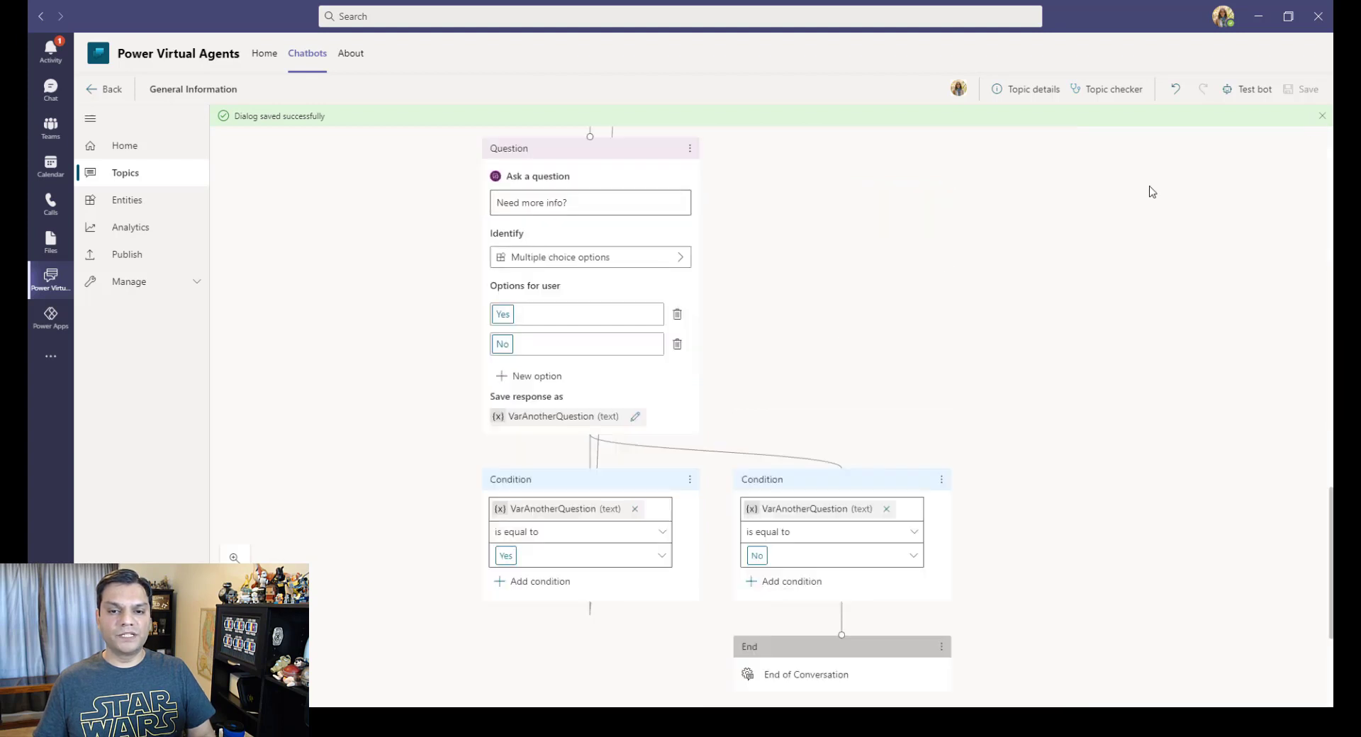
{"action": "left_click", "coordinate": [140, 265]}
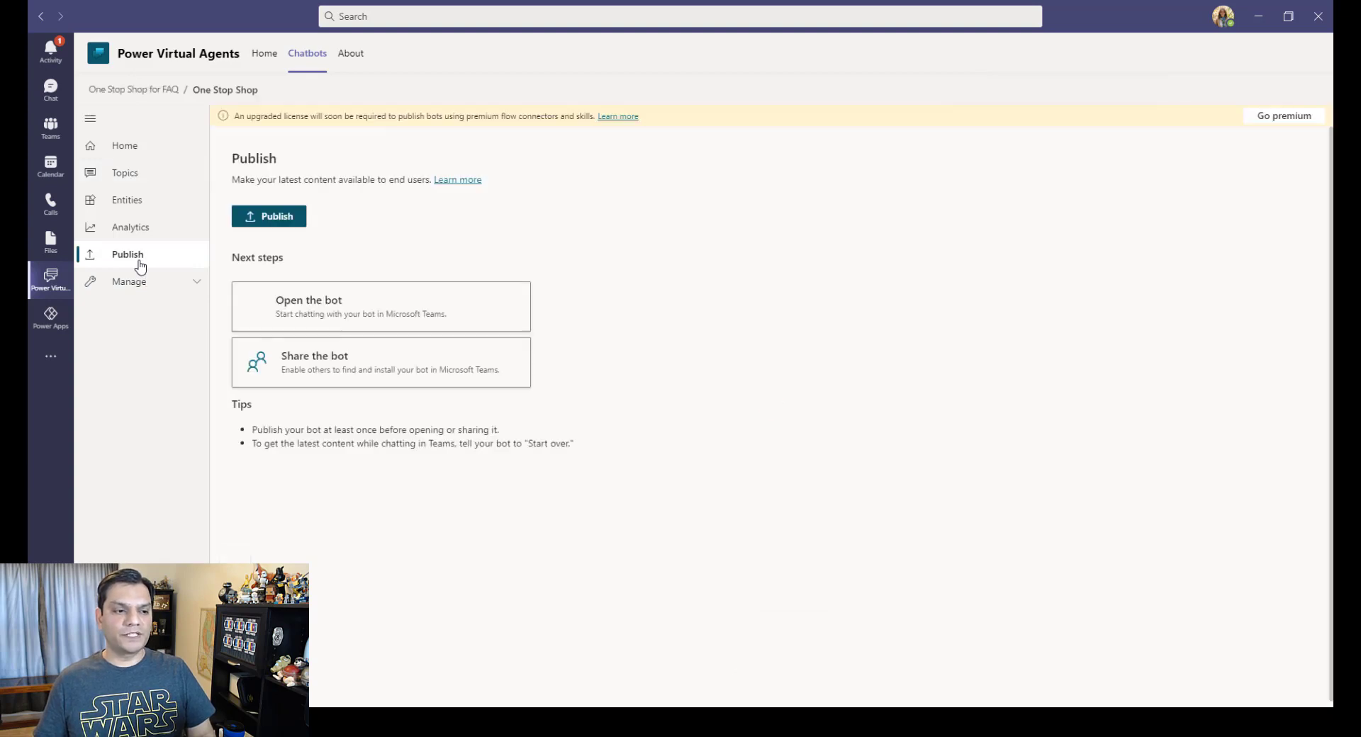
{"action": "left_click", "coordinate": [145, 178]}
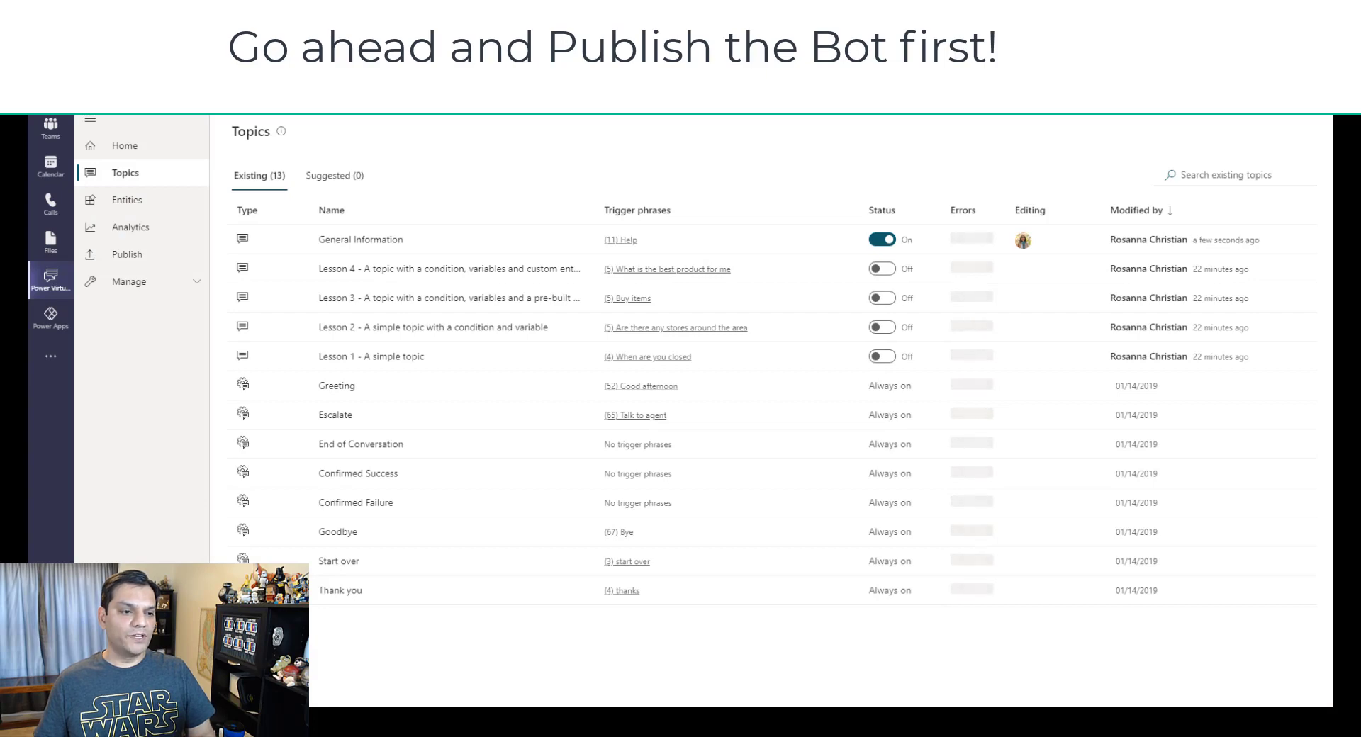
{"action": "left_click", "coordinate": [146, 201]}
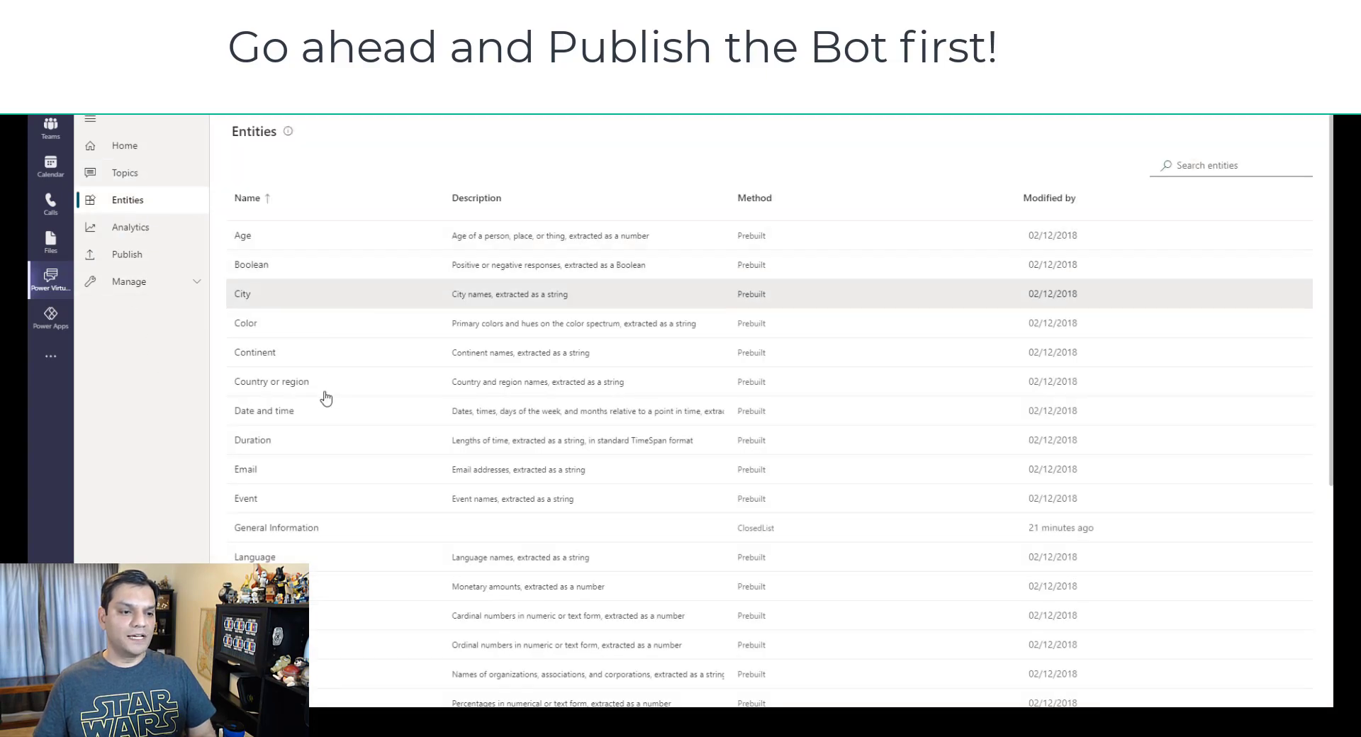
- Reopen the General Information topic from the list of existing topics and show its authoring canvas
{"action": "left_click", "coordinate": [126, 174]}
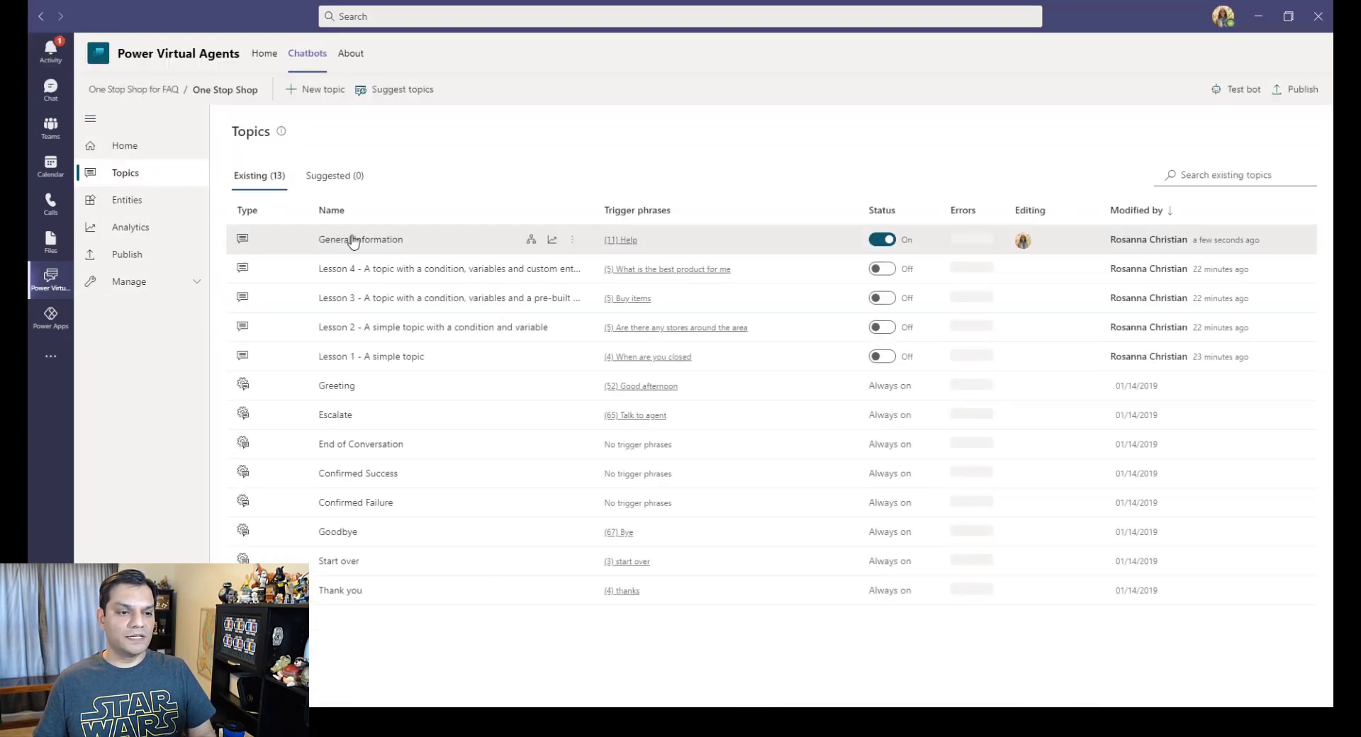
{"action": "left_click", "coordinate": [355, 241]}
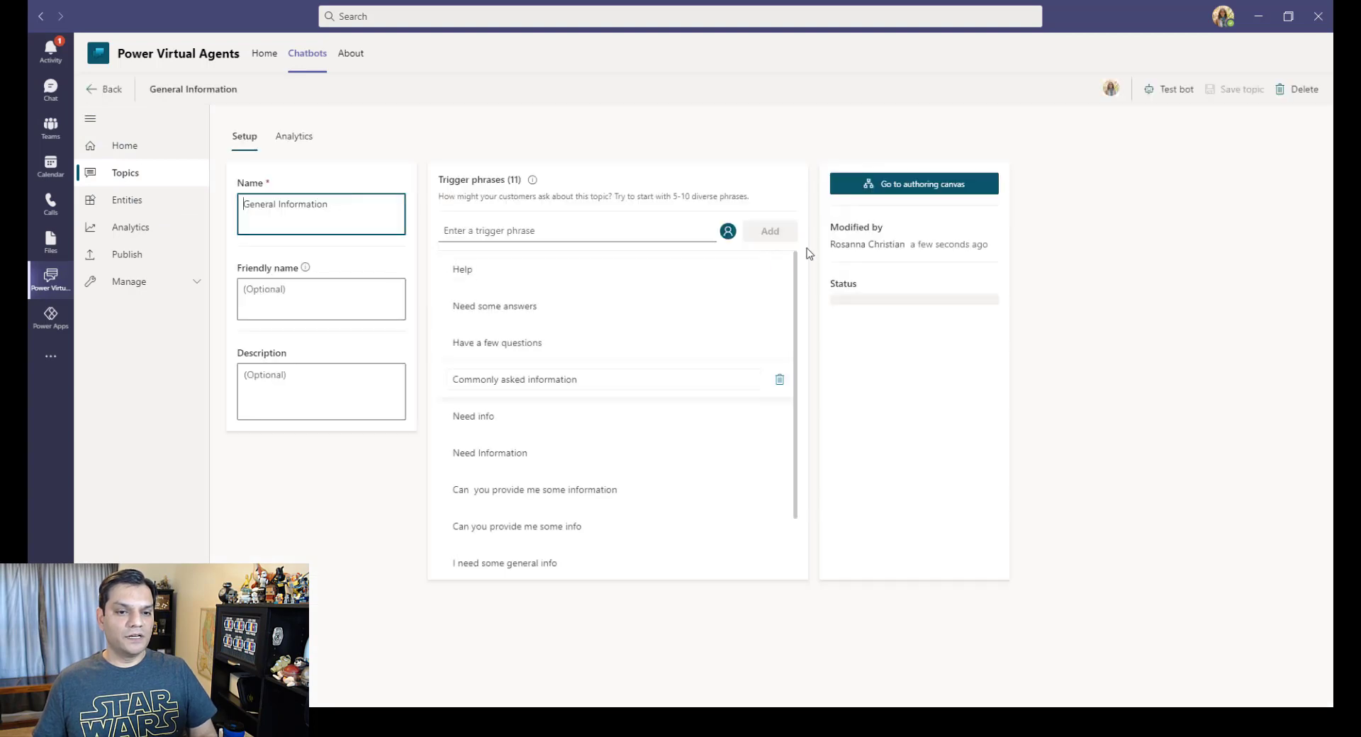
{"action": "left_click", "coordinate": [925, 184]}
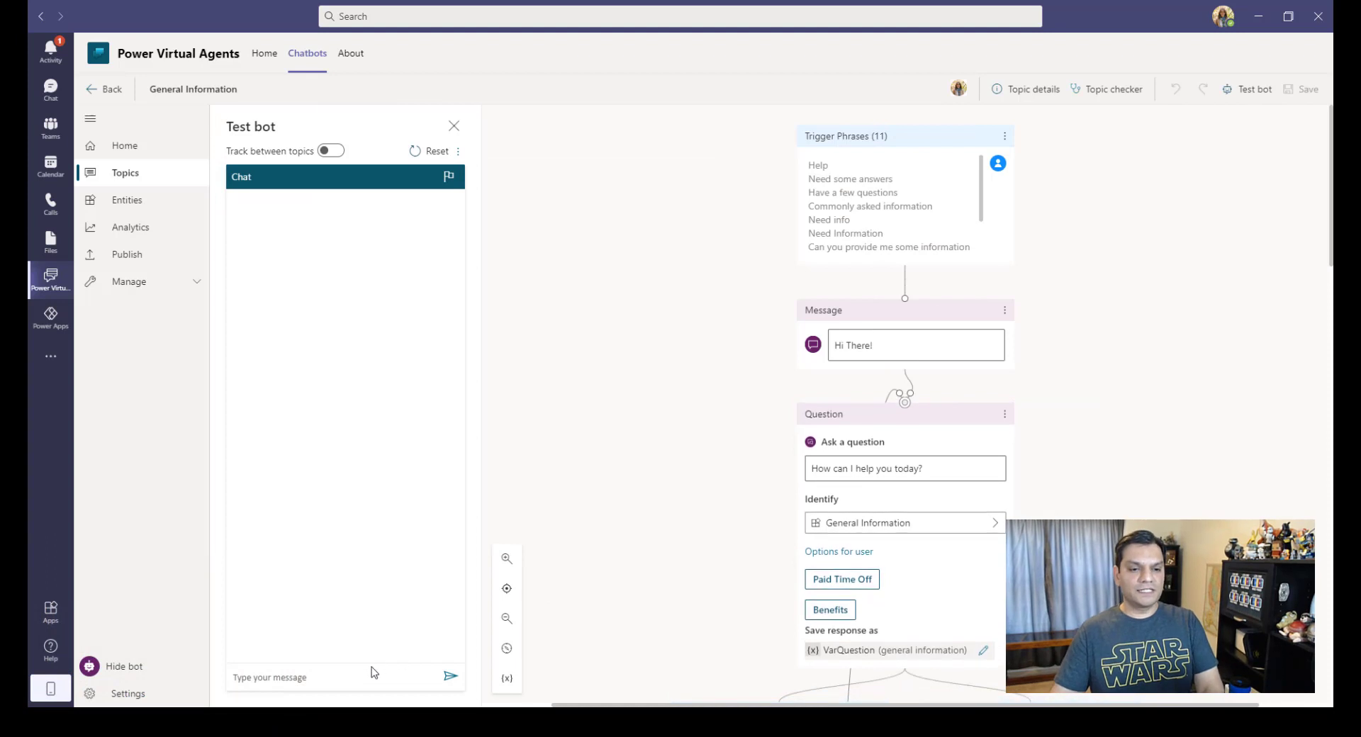
- Start a conversation in the test bot chat by sending the greeting "Hi"
{"action": "left_click", "coordinate": [364, 673]}
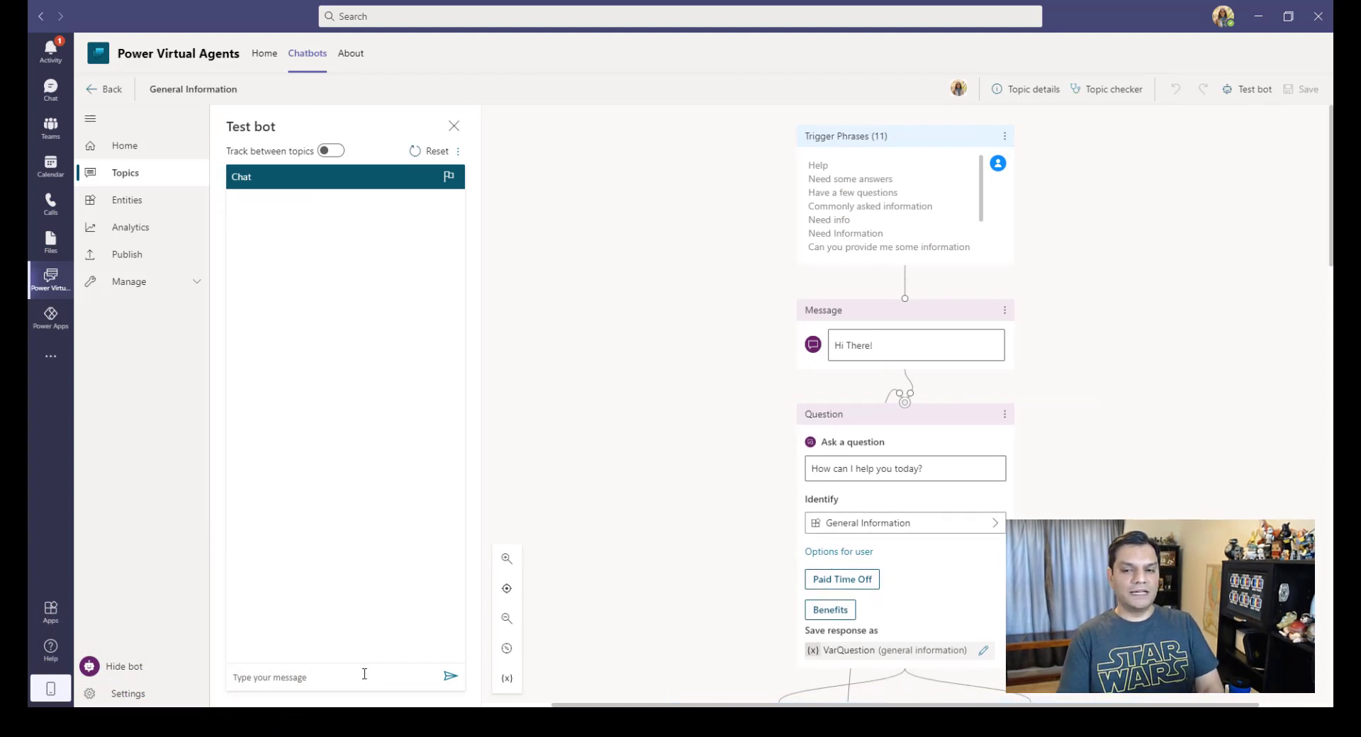
{"action": "type", "text": "Hi"}
{"action": "key", "text": "Return"}
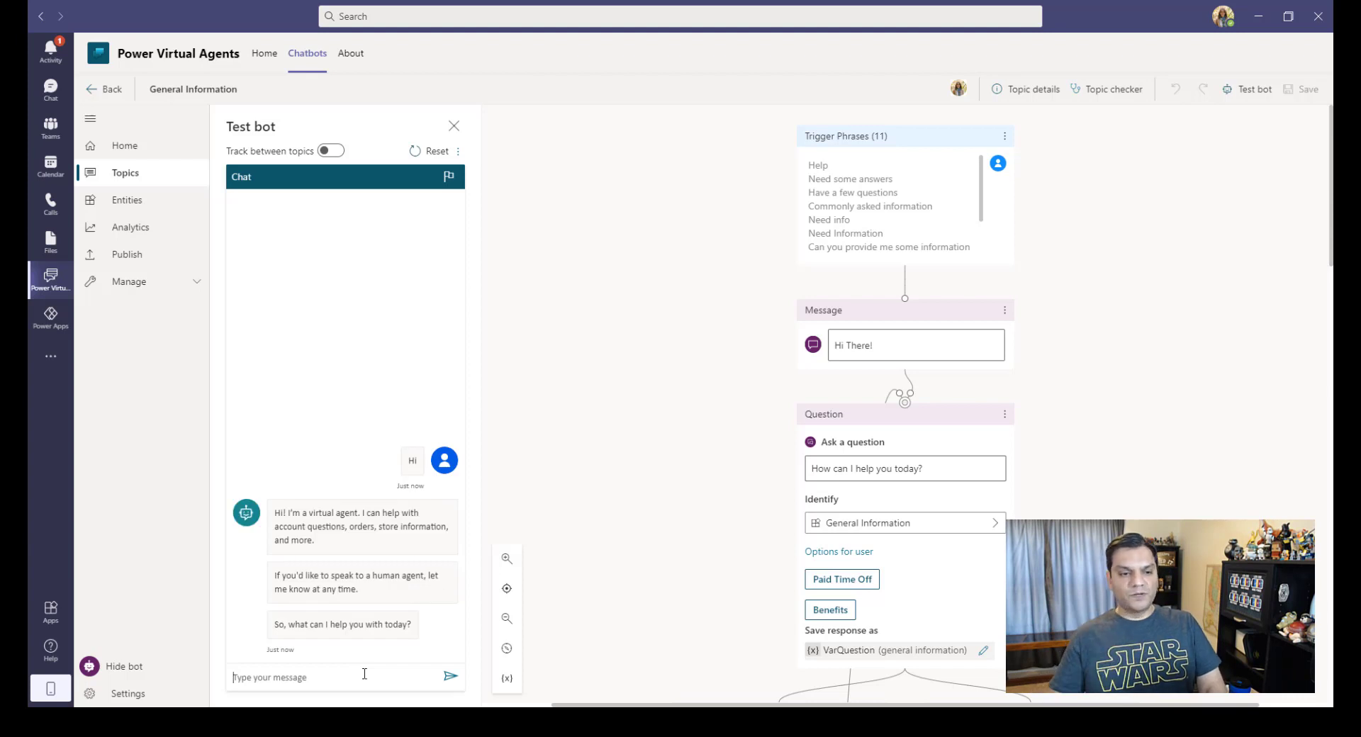
- Send the trigger phrase "Need info" in the test chat and choose the Paid Time Off option
{"action": "type", "text": "Loo"}
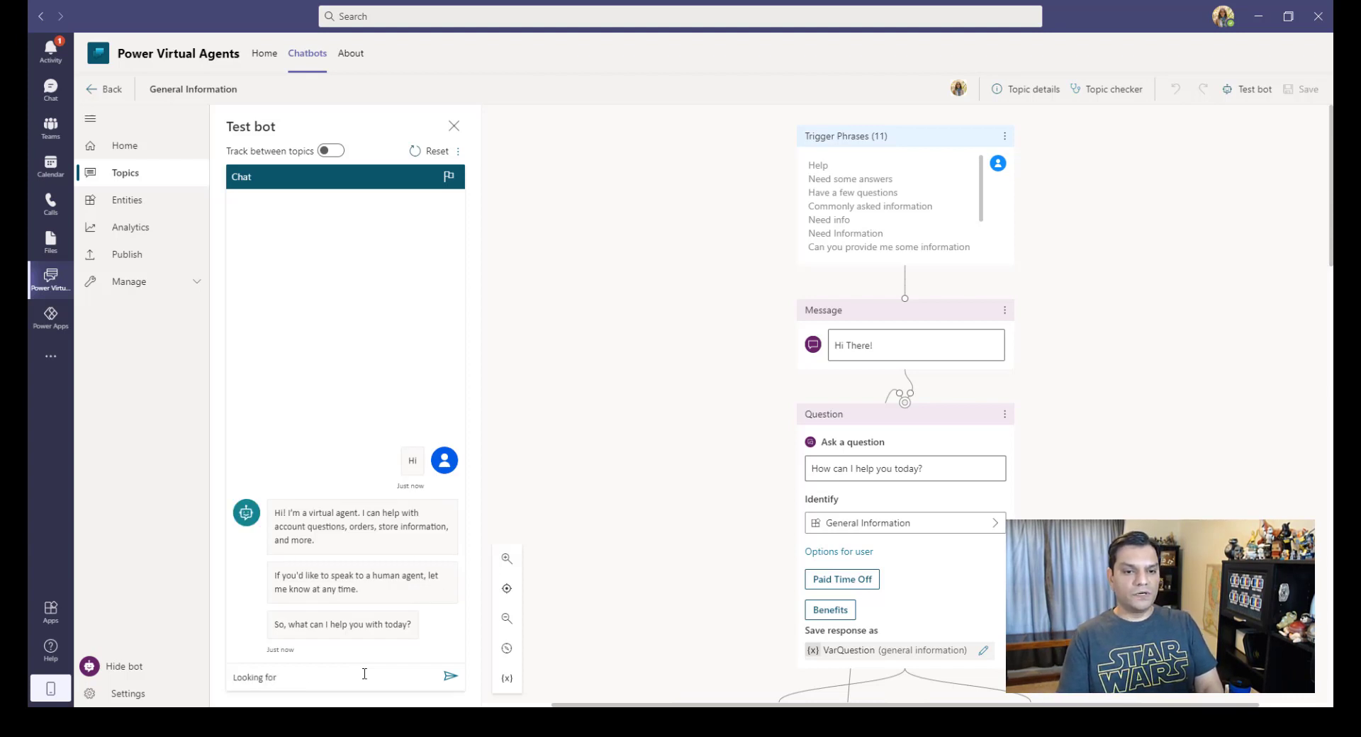
{"action": "type", "text": "kin"}
{"action": "key", "text": "ctrl+a"}
{"action": "type", "text": "Ne"}
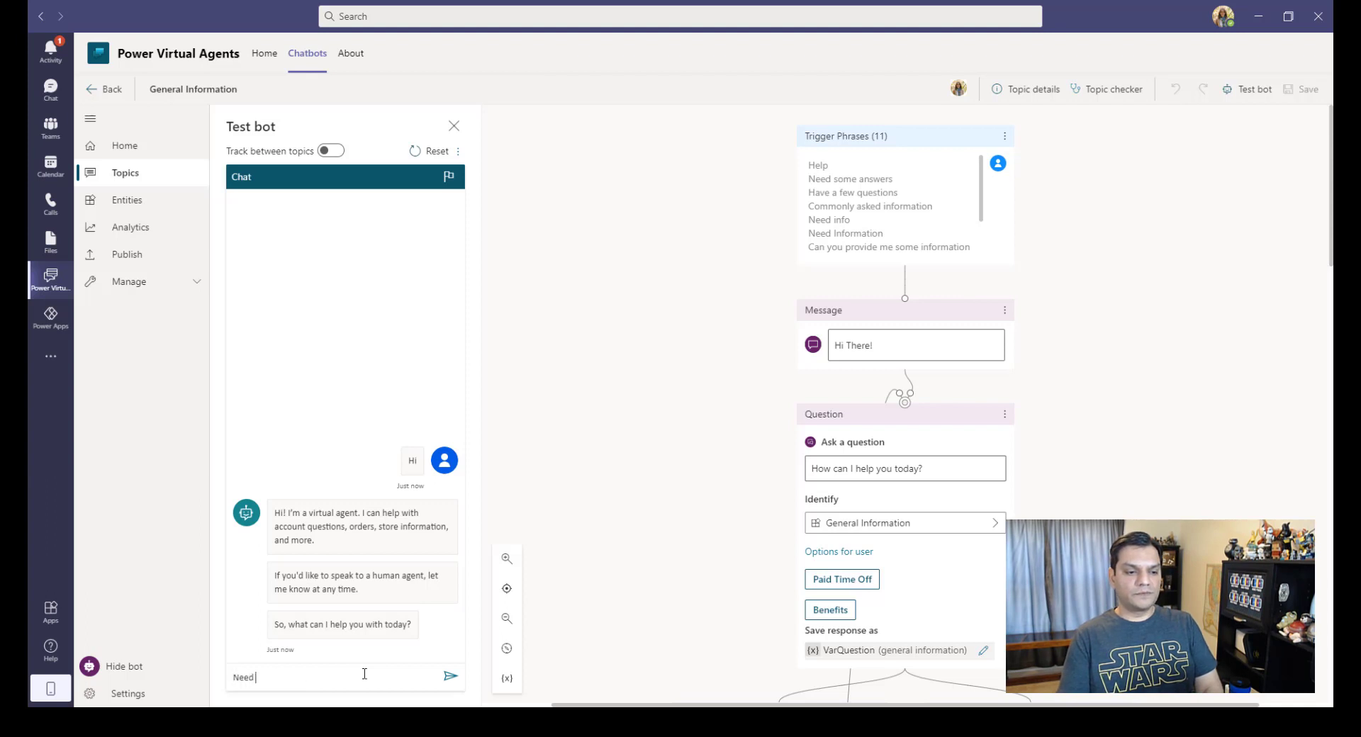
{"action": "type", "text": "ed info"}
{"action": "key", "text": "Return"}
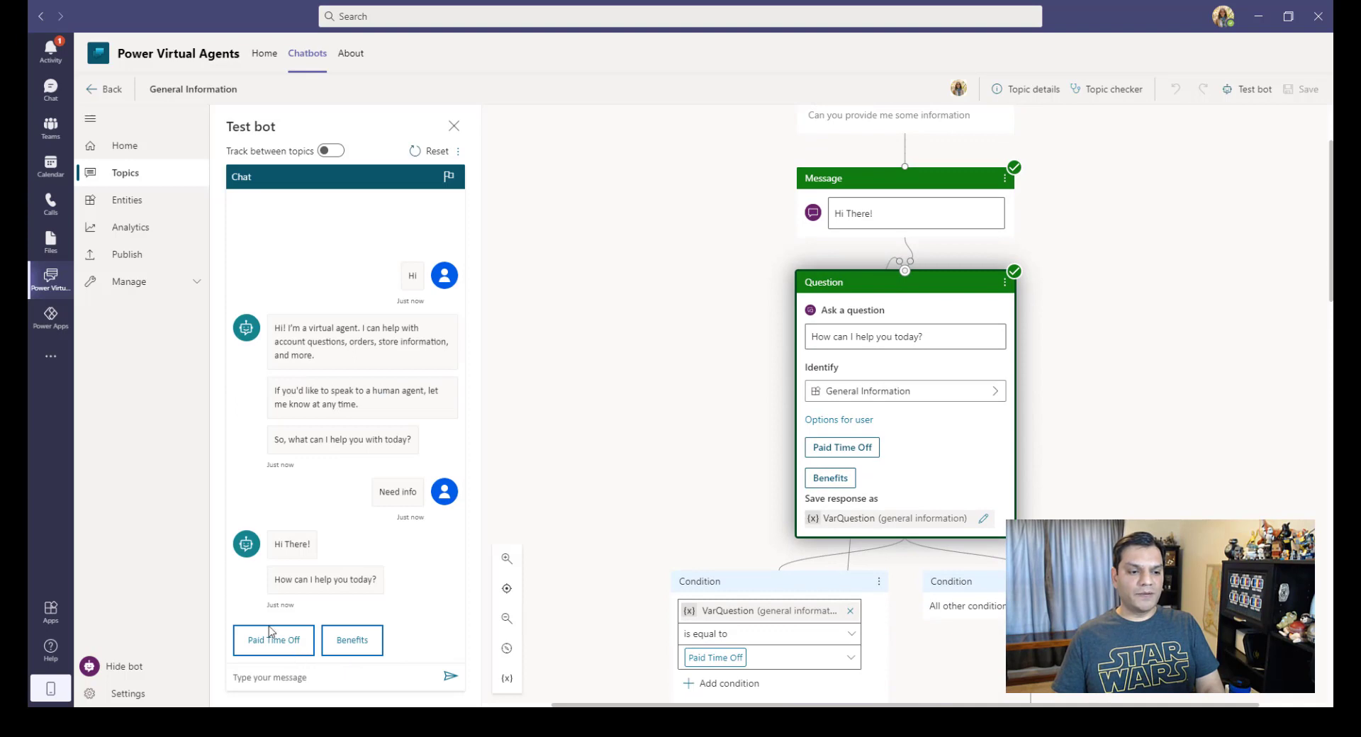
{"action": "left_click", "coordinate": [270, 633]}
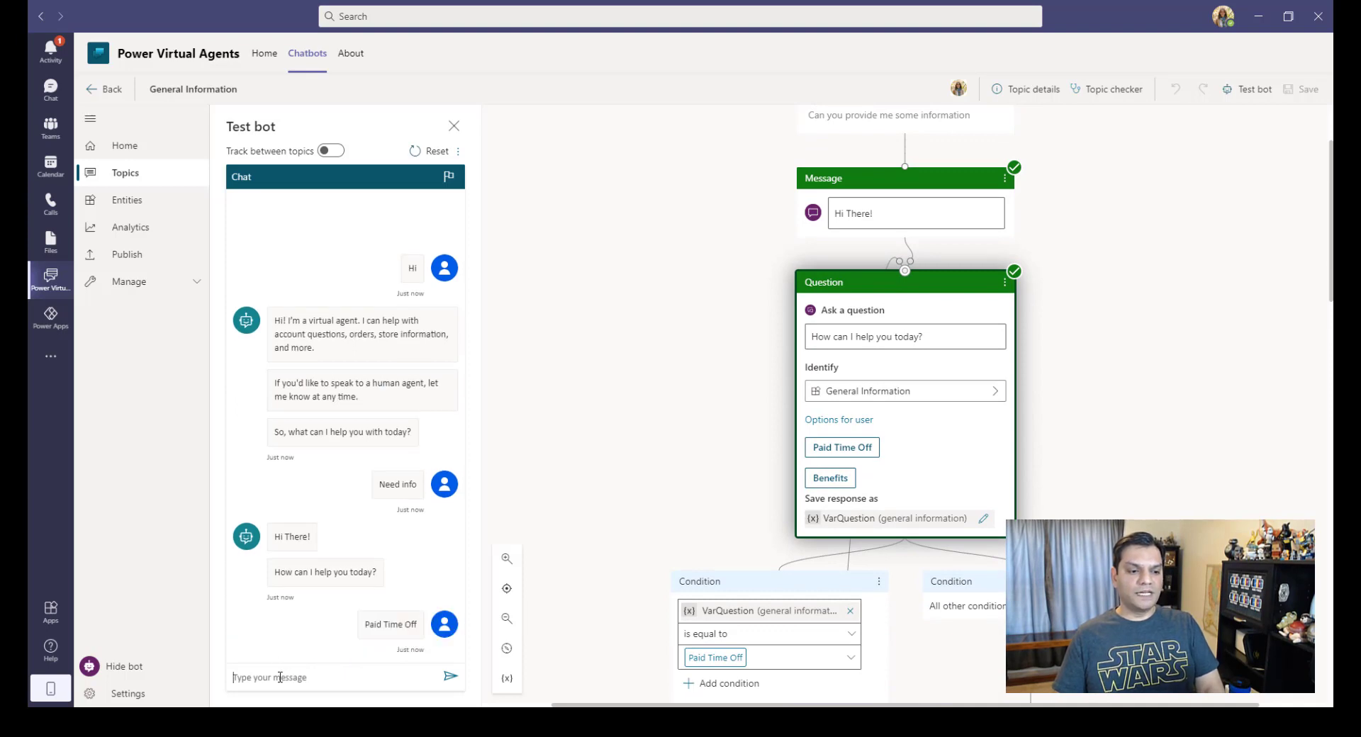
- Answer the bot's question about a particular day with "New Year" and close the test chat
{"action": "type", "text": "New Year"}
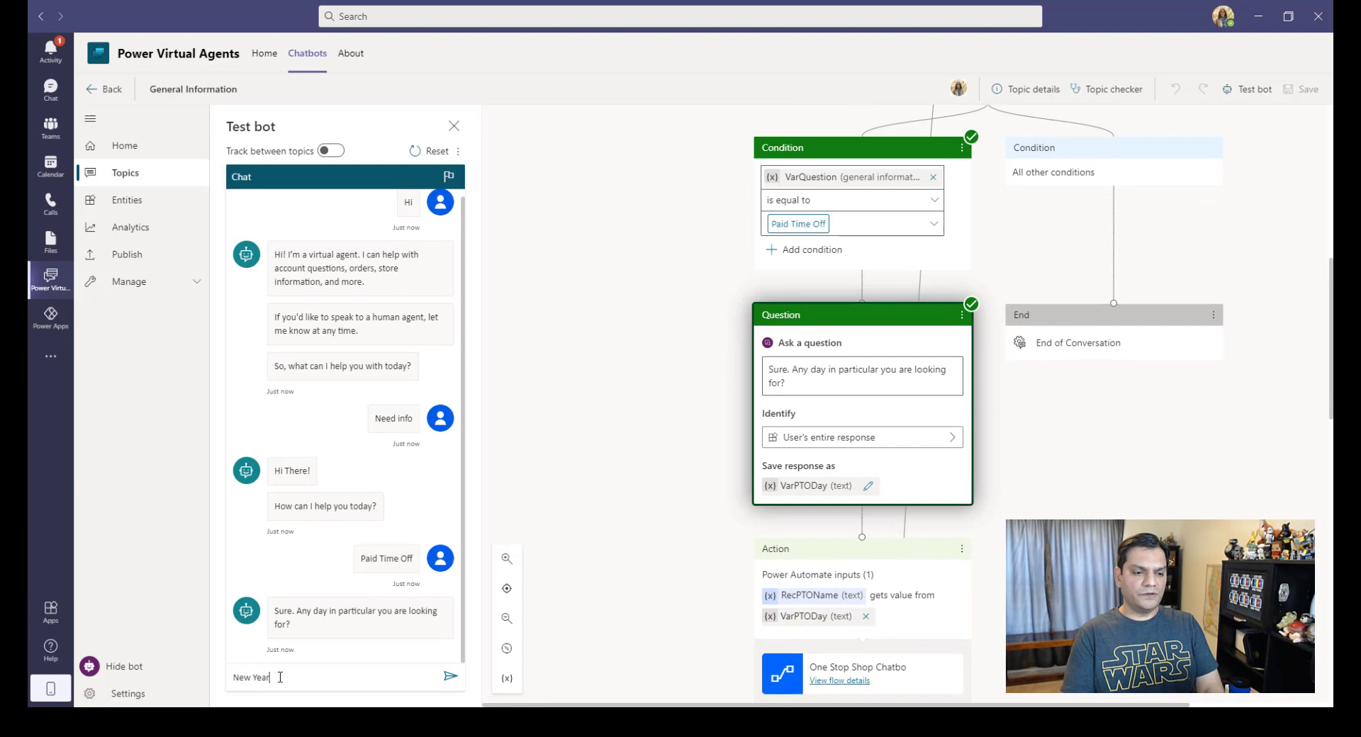
{"action": "key", "text": "Return"}
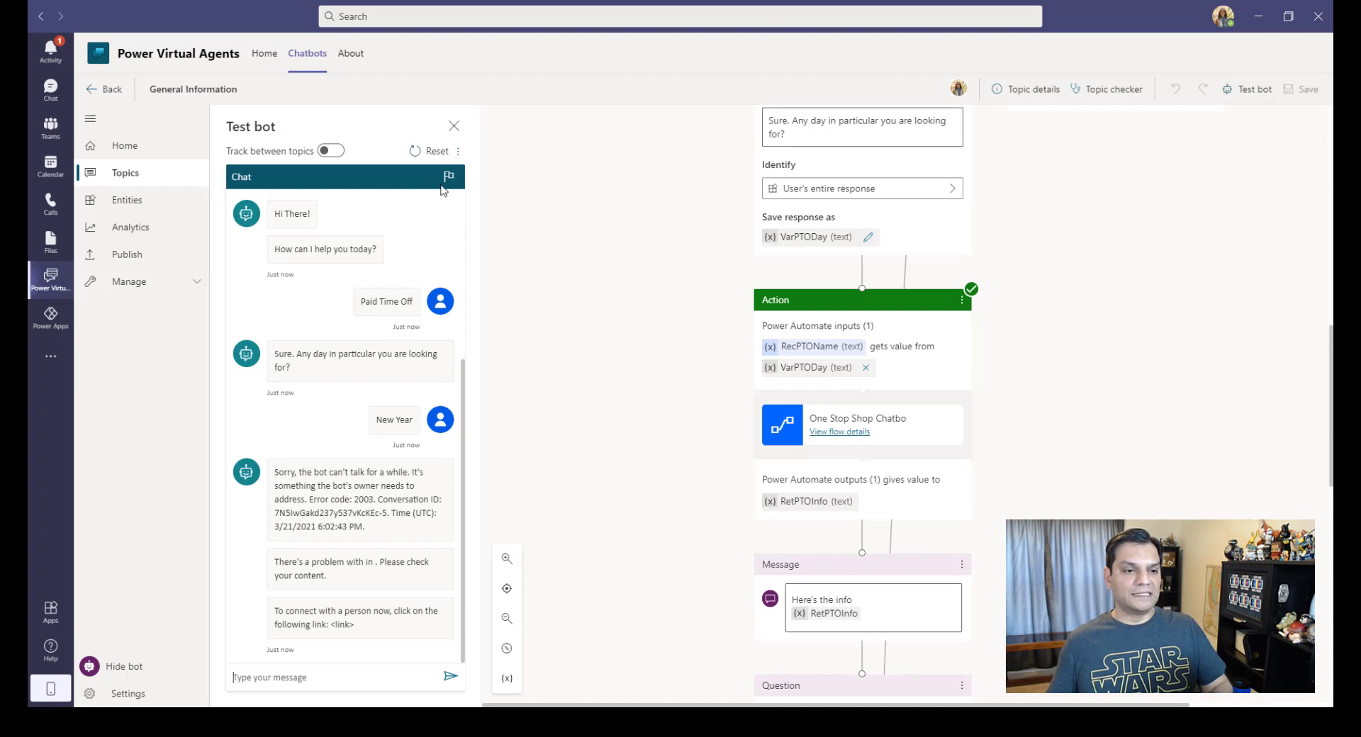
{"action": "left_click", "coordinate": [453, 128]}
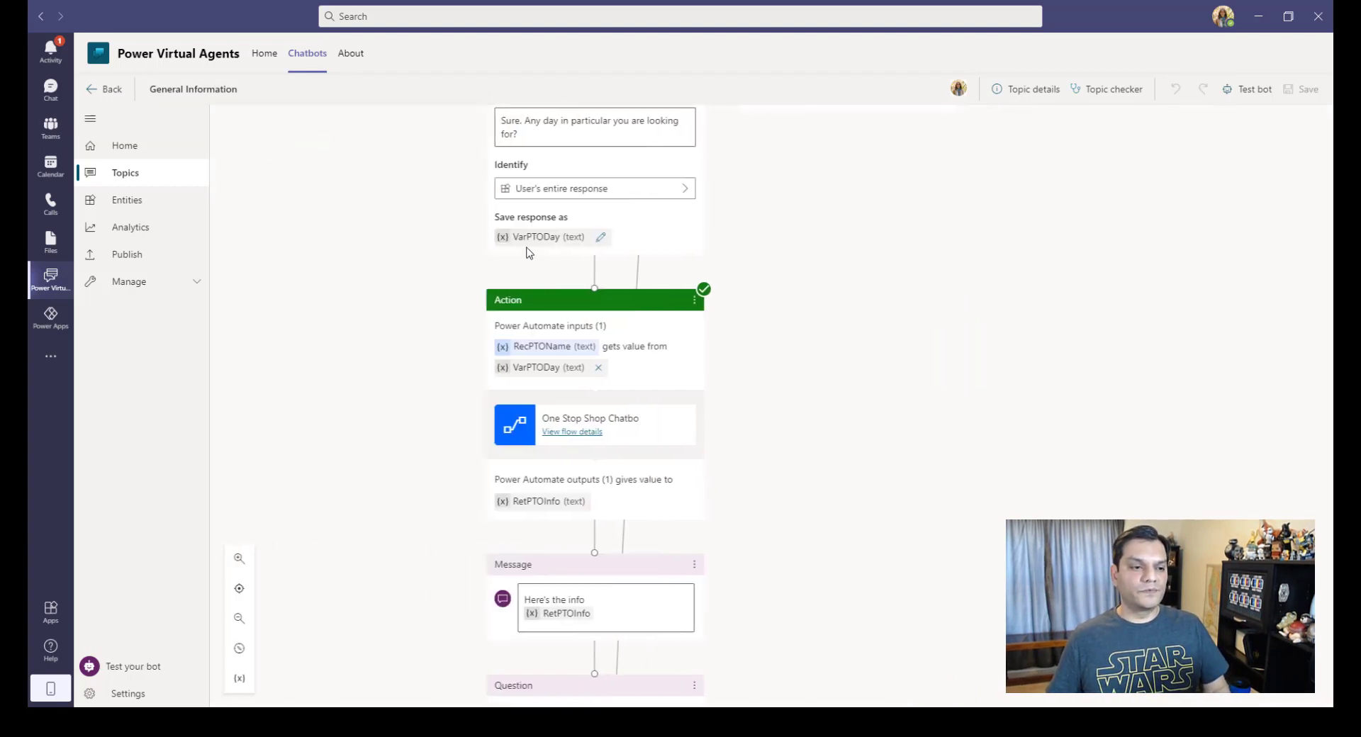
- Publish the latest content of the One Stop Shop bot and confirm the publishing
{"action": "left_click", "coordinate": [149, 265]}
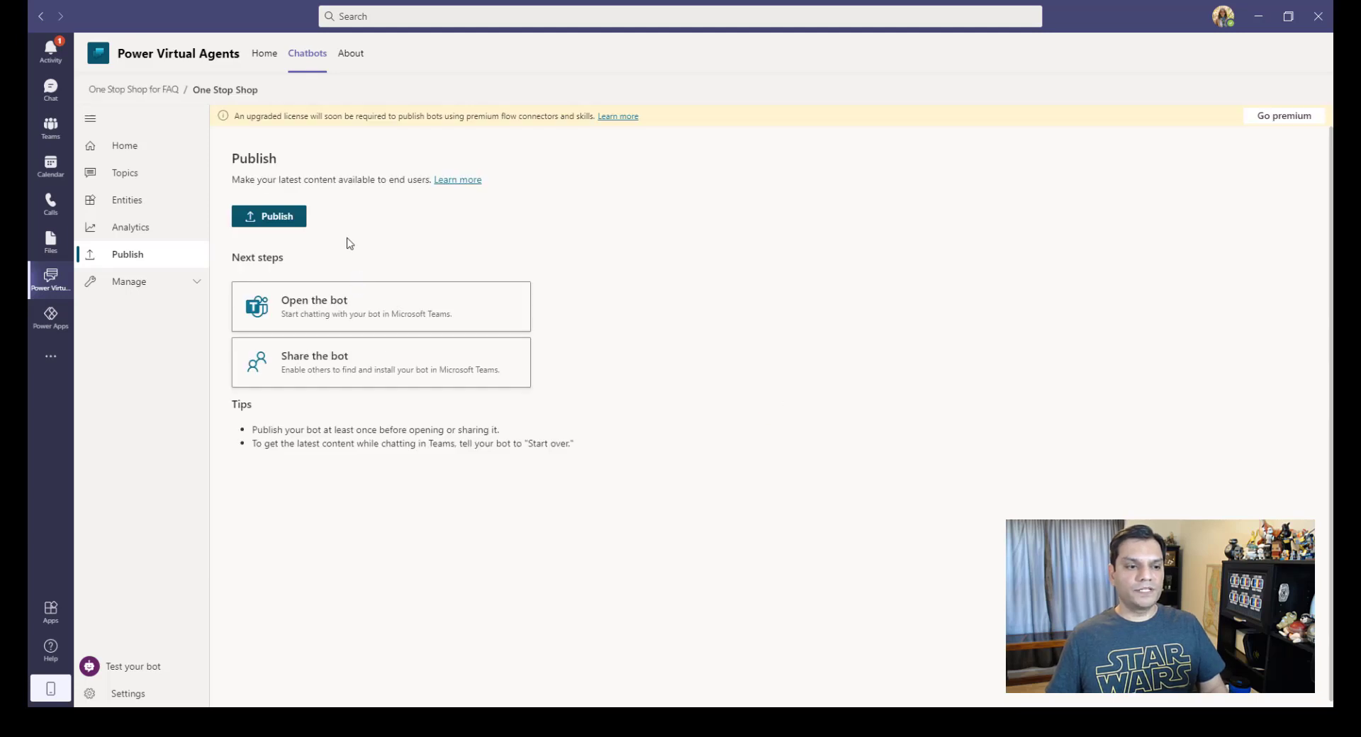
{"action": "left_click", "coordinate": [274, 216]}
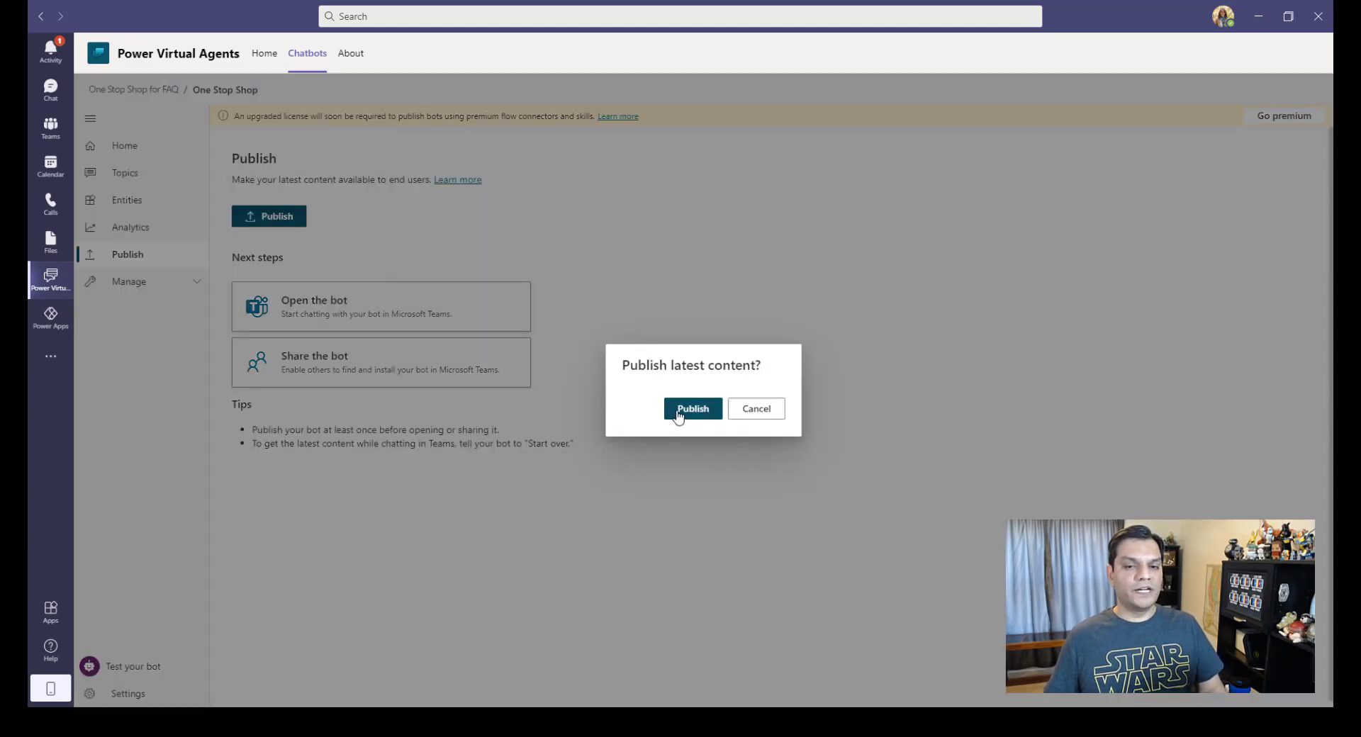
{"action": "left_click", "coordinate": [679, 415]}
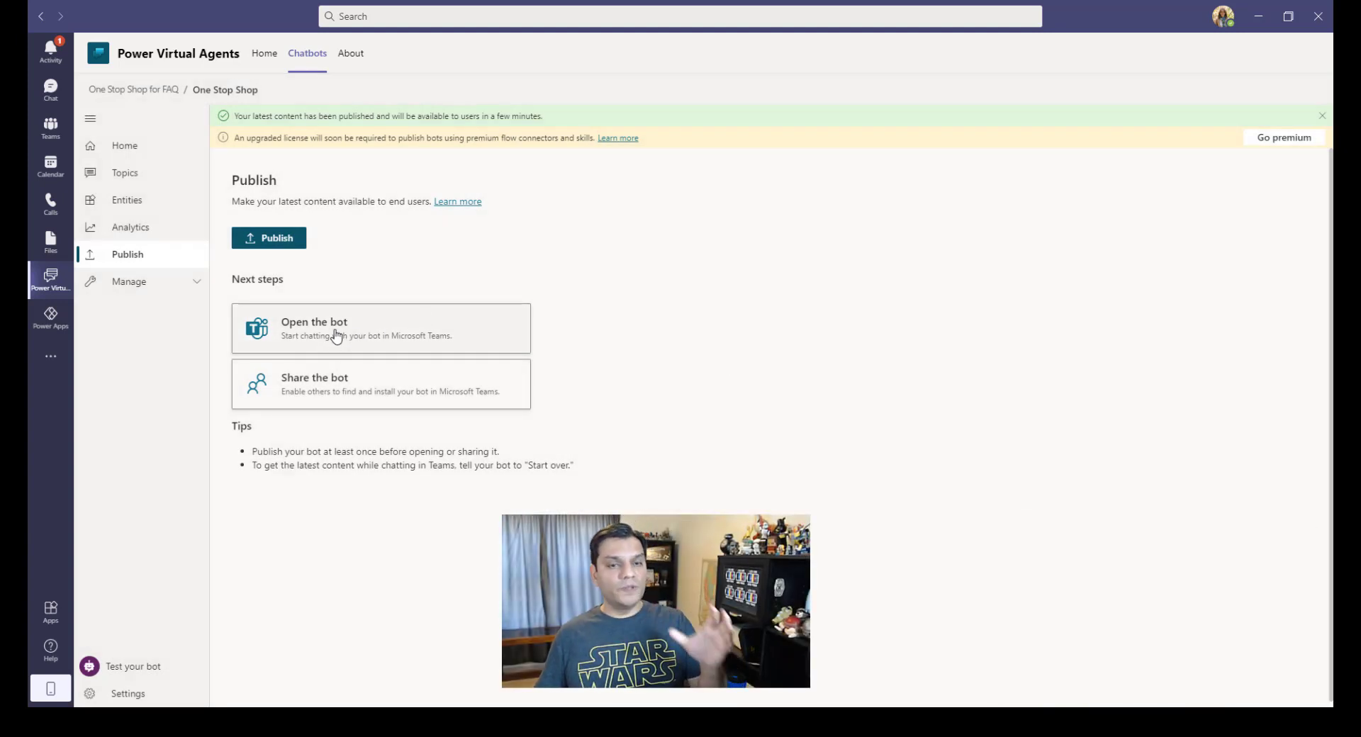
- Edit the bot's Teams details from its sharing options, changing the icon color to orange, and save them
{"action": "left_click", "coordinate": [321, 385]}
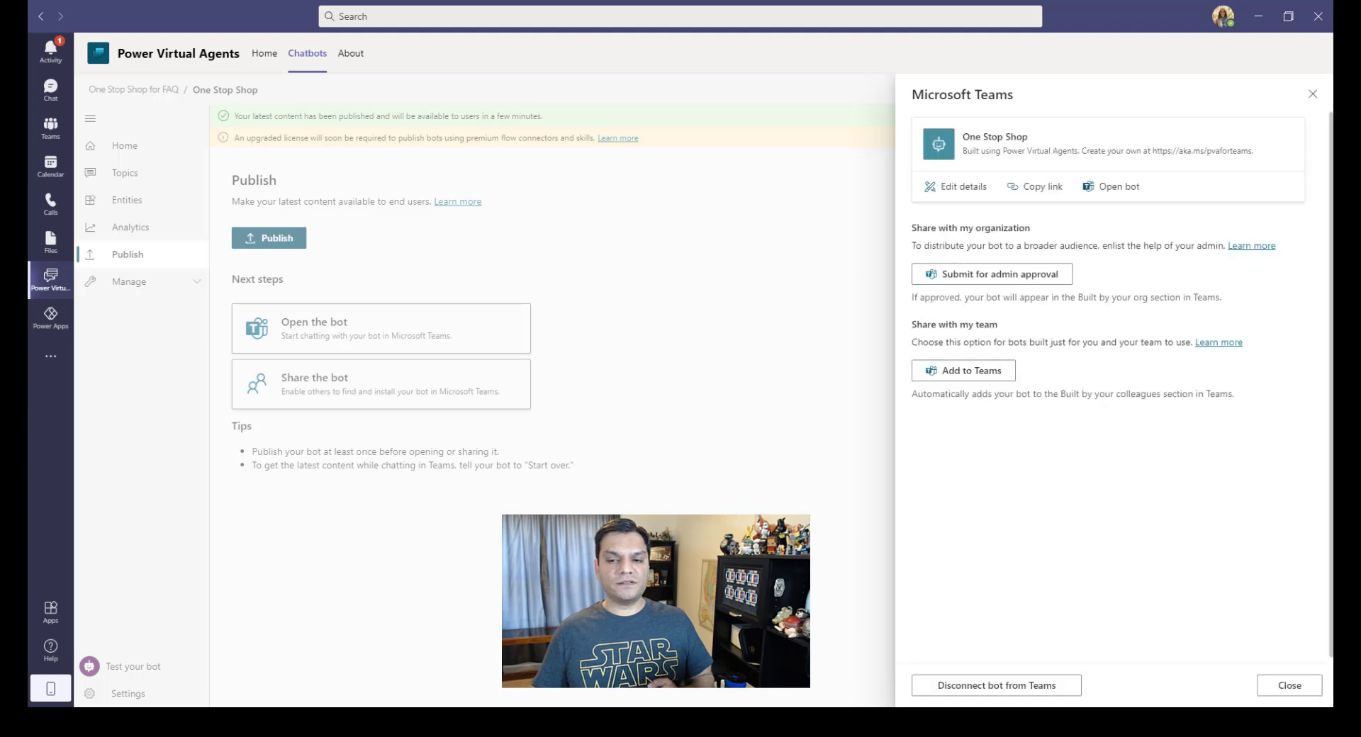
{"action": "left_click", "coordinate": [975, 185]}
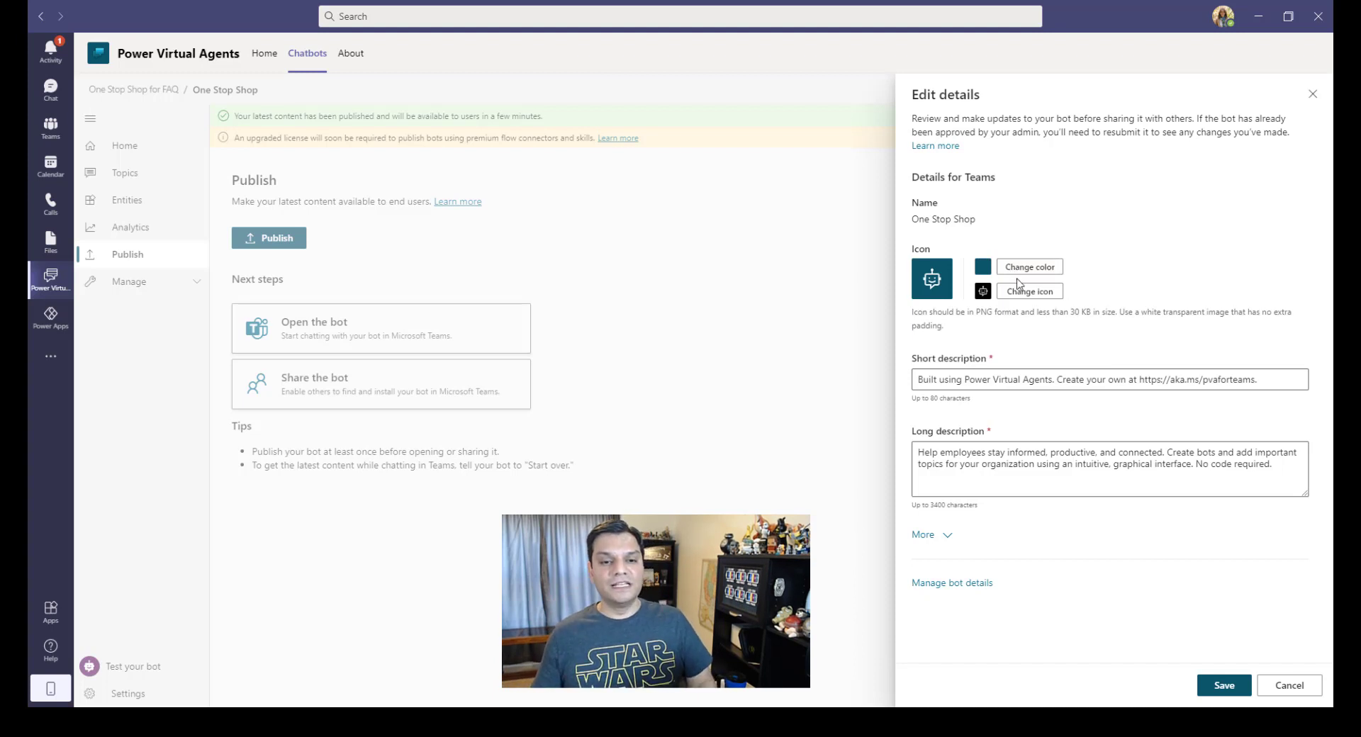
{"action": "left_click", "coordinate": [1022, 279]}
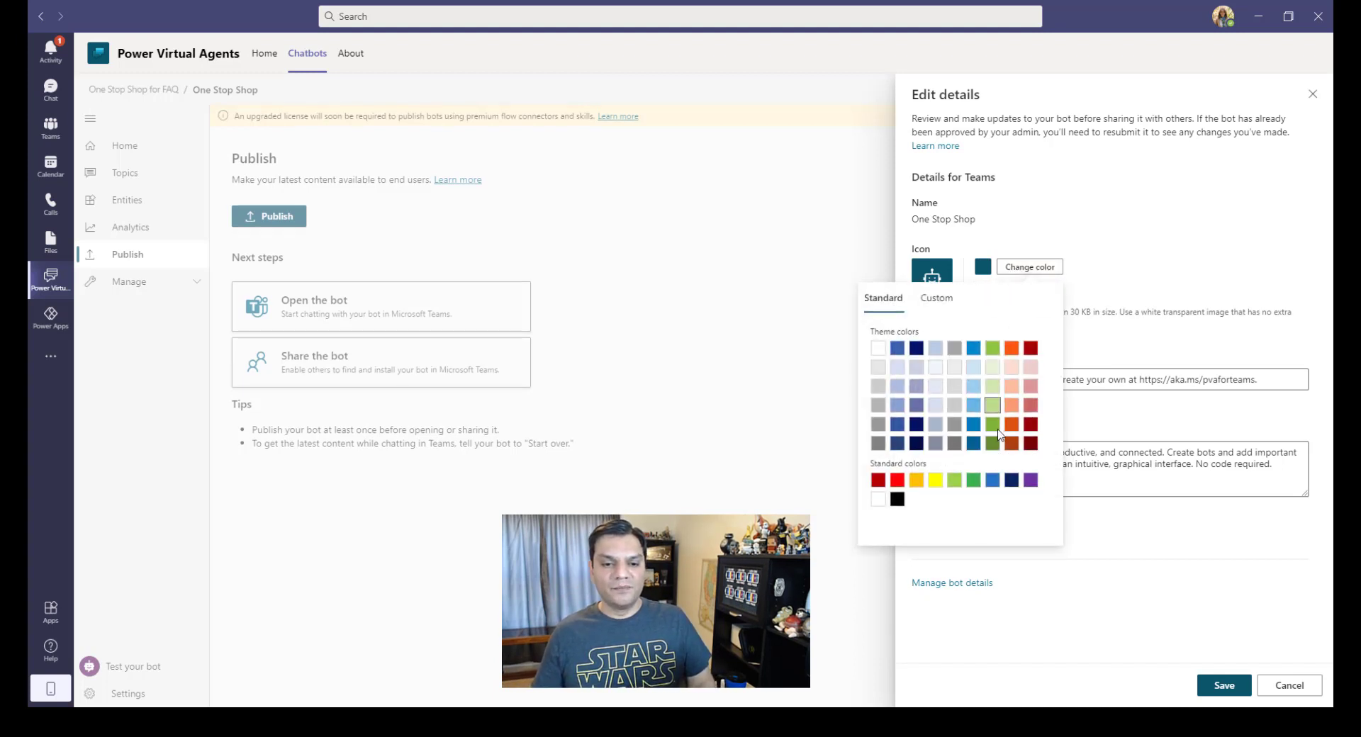
{"action": "left_click", "coordinate": [936, 481]}
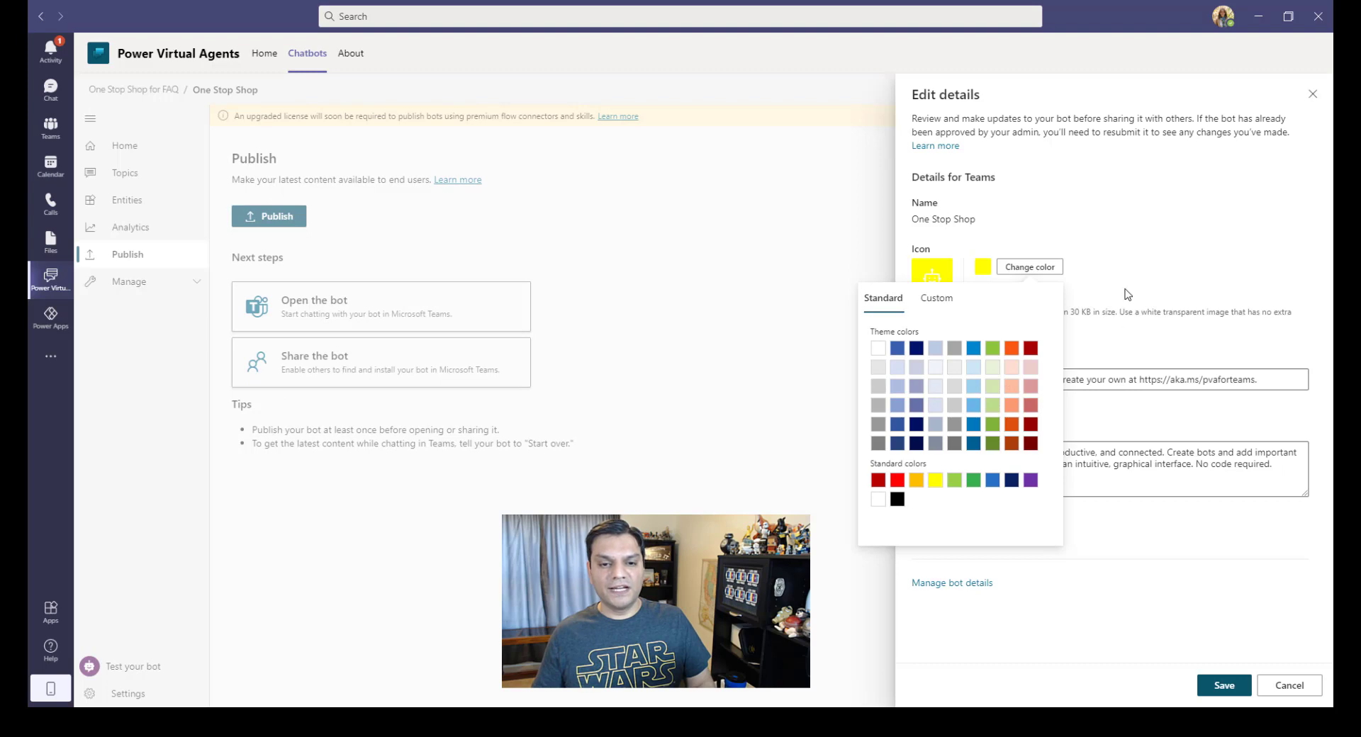
{"action": "left_click", "coordinate": [1051, 295]}
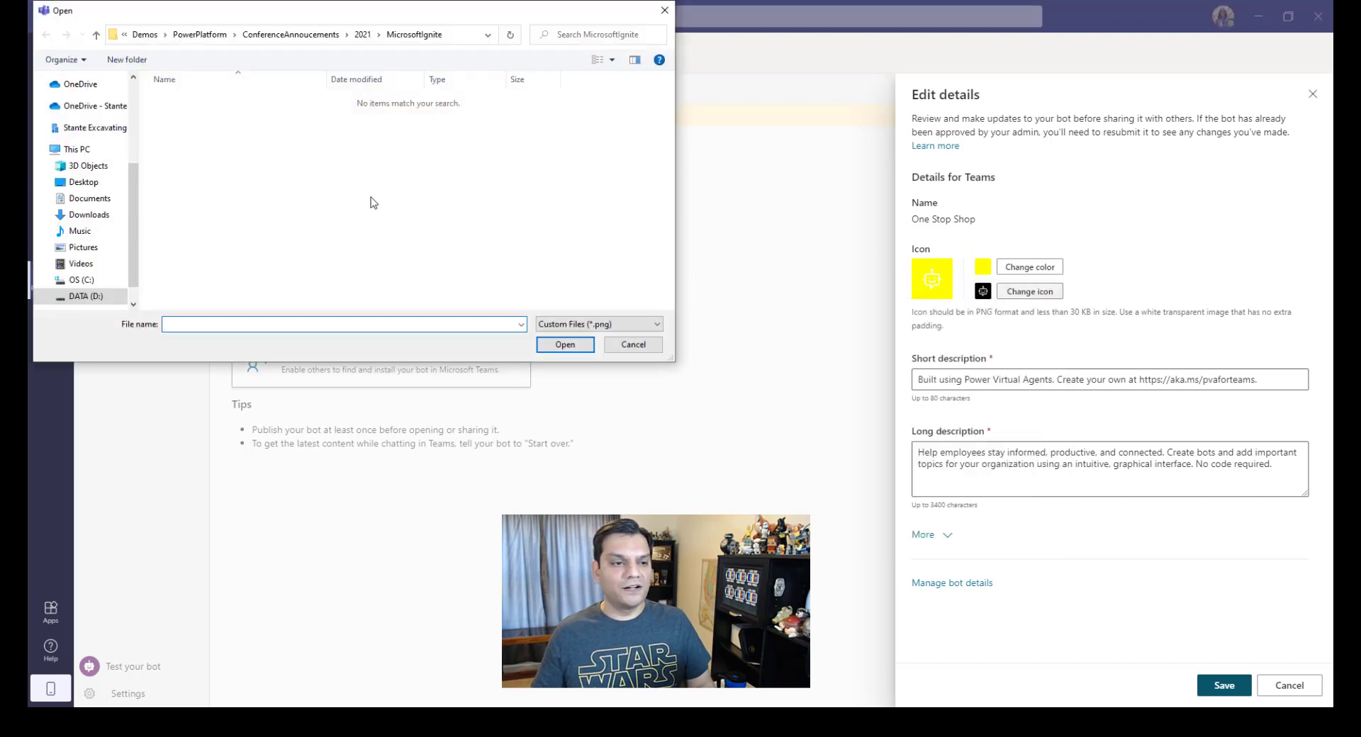
{"action": "left_click", "coordinate": [629, 343]}
{"action": "left_click", "coordinate": [1027, 267]}
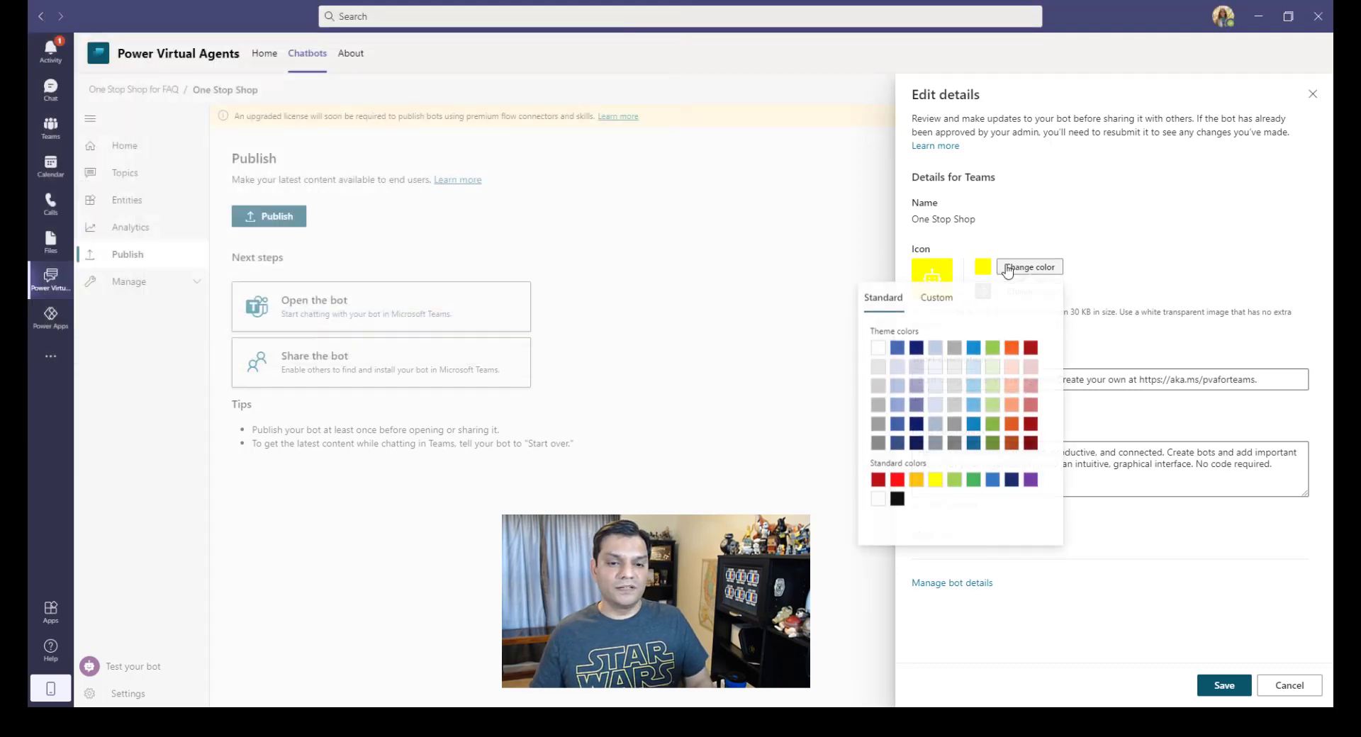
{"action": "left_click", "coordinate": [896, 348]}
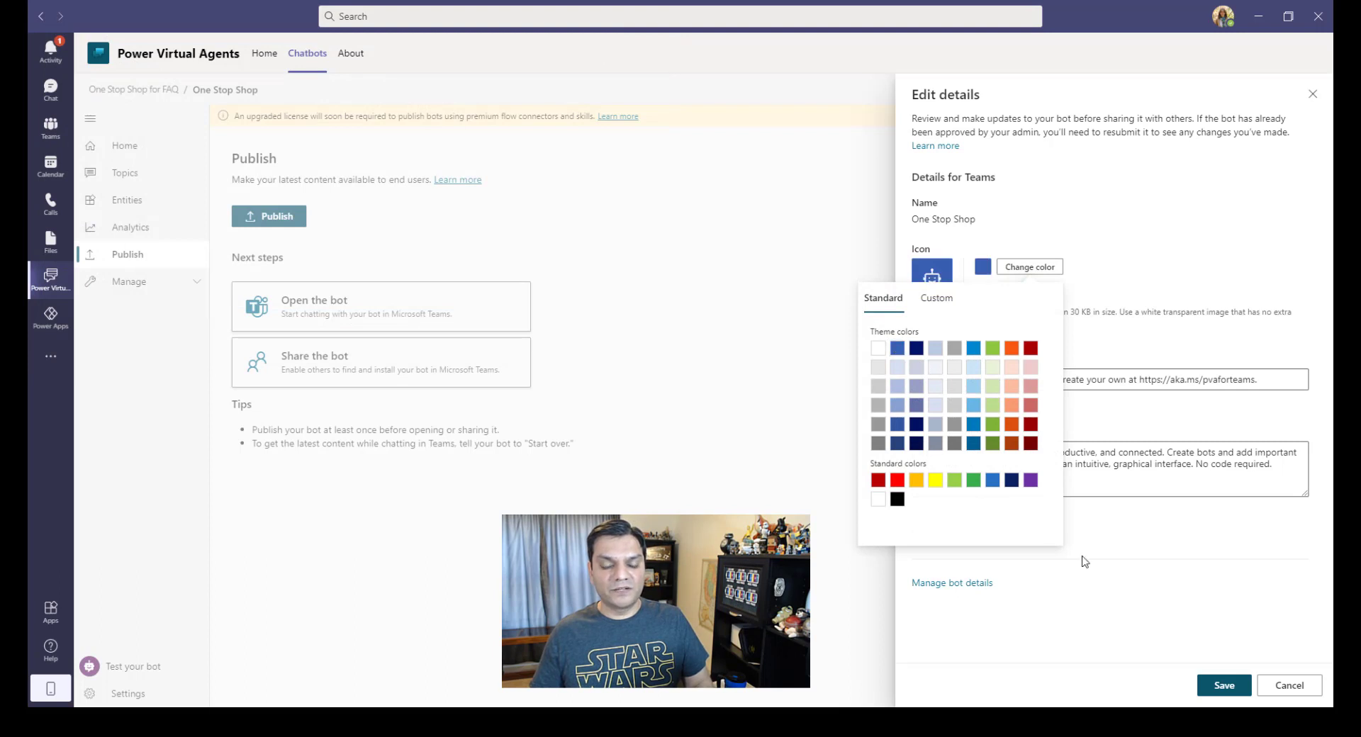
{"action": "left_click", "coordinate": [1063, 571]}
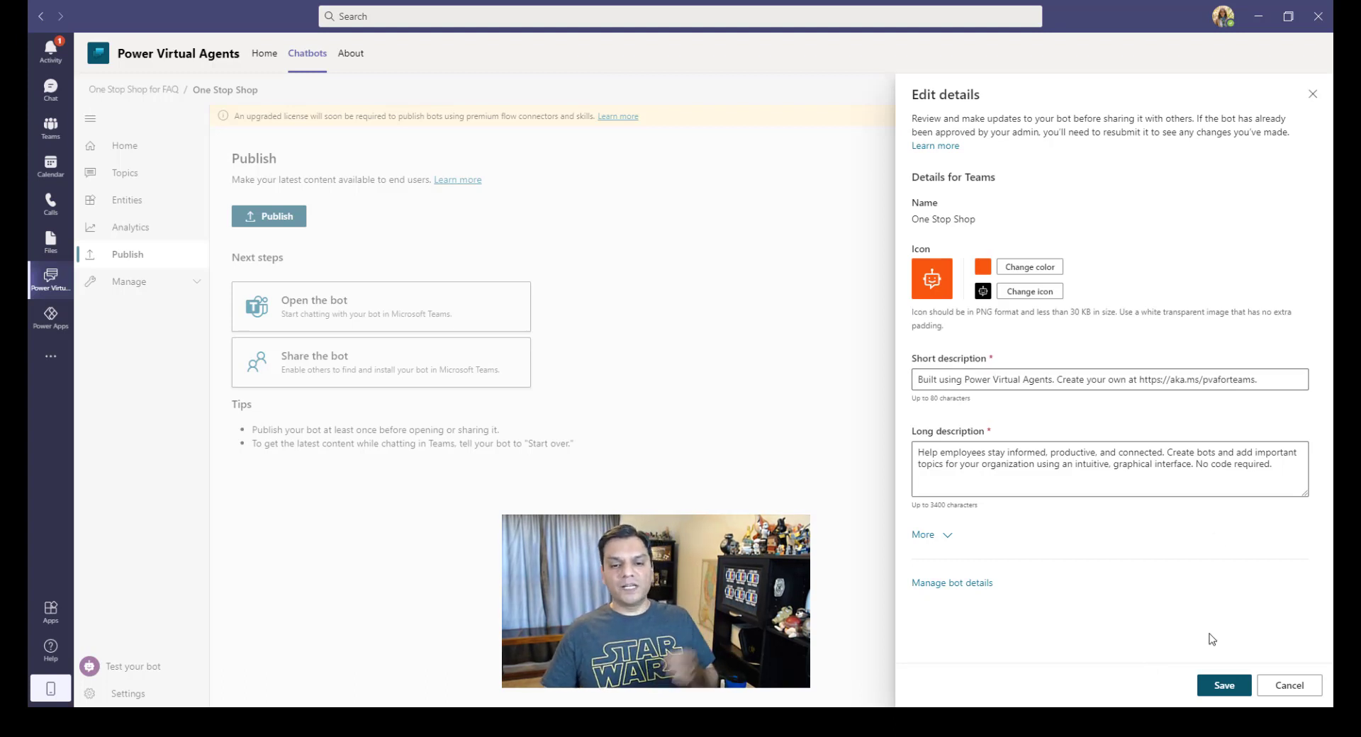
{"action": "left_click", "coordinate": [1226, 686]}
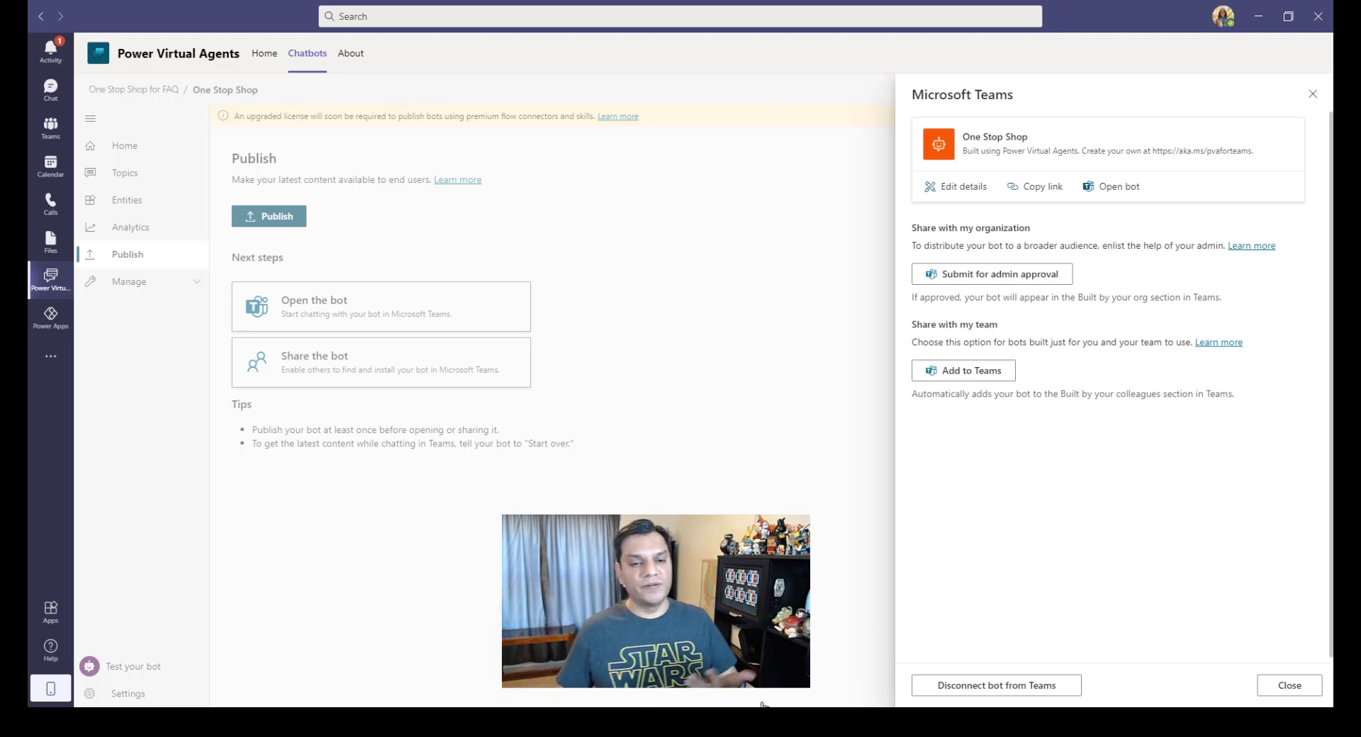
- Share the bot with the team by adding it to Teams, and close the sharing options
{"action": "left_click", "coordinate": [988, 383]}
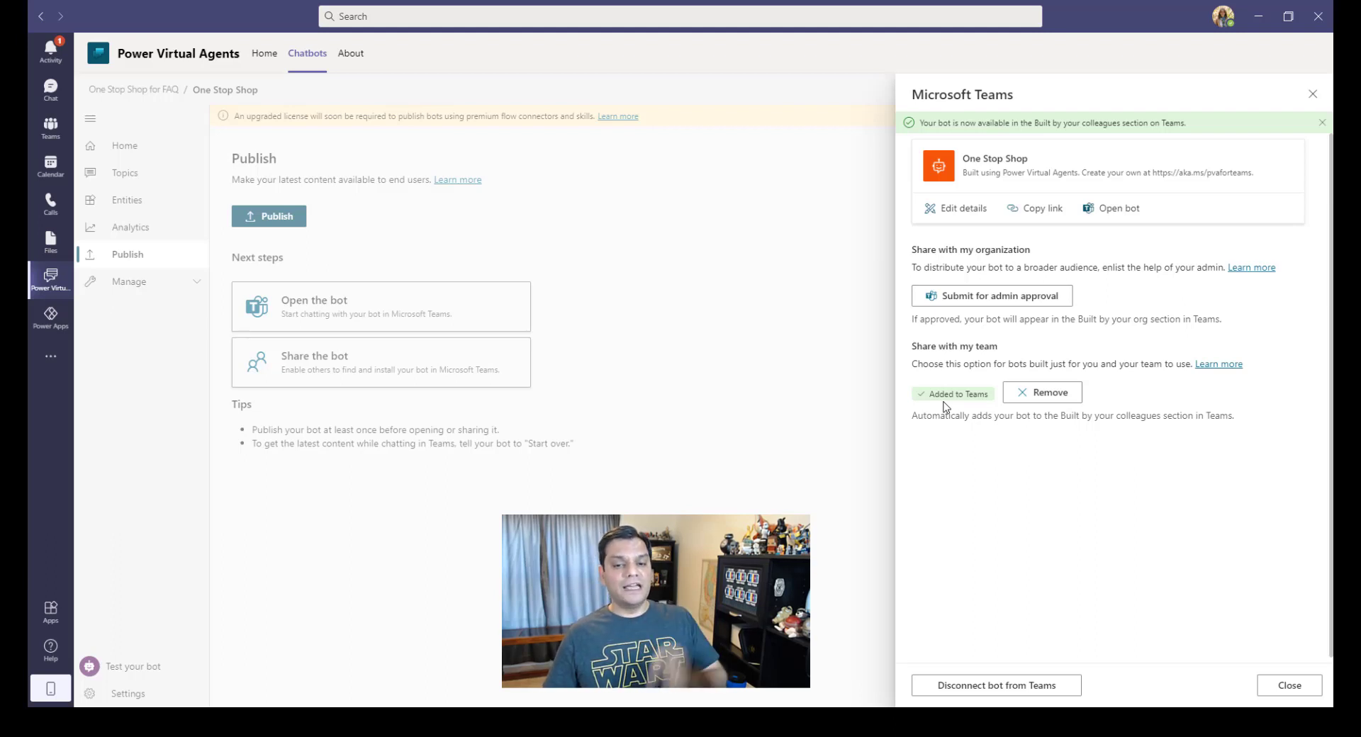
{"action": "left_click", "coordinate": [1306, 694]}
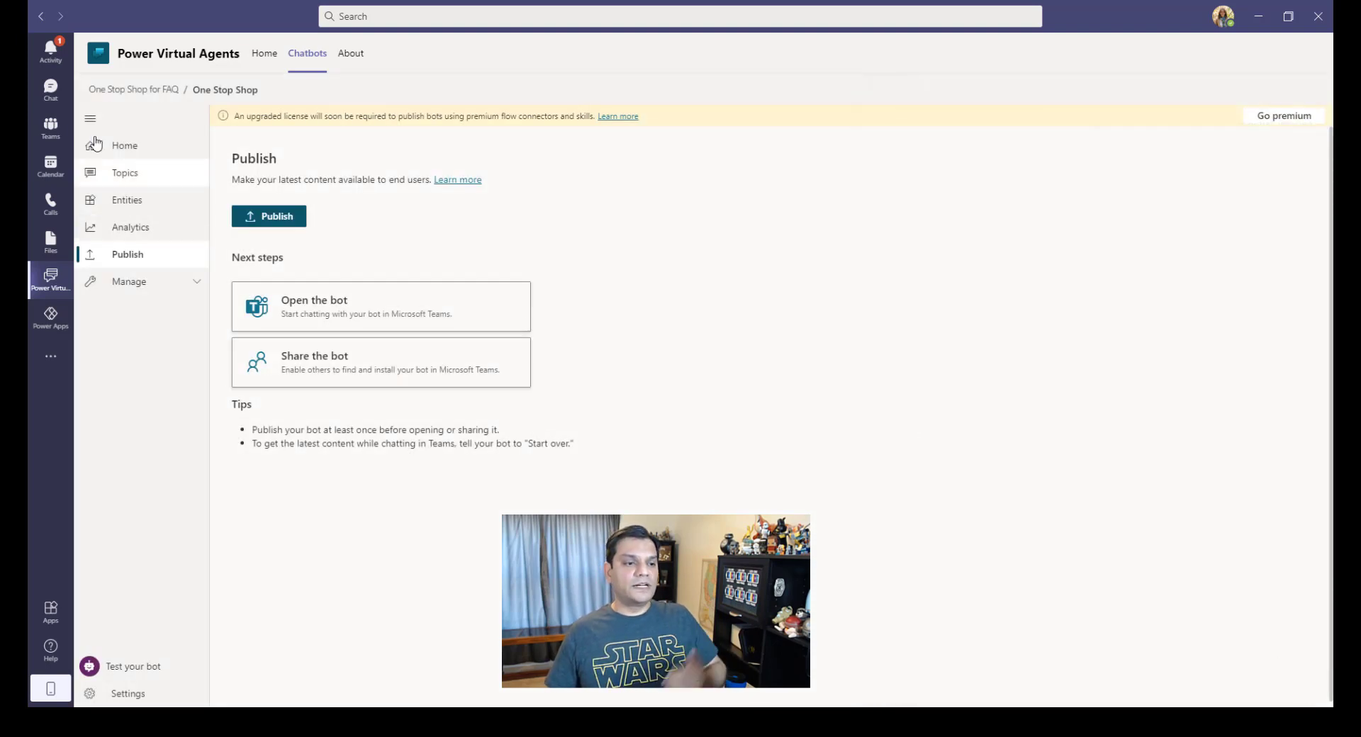
- Add the One Stop Shop bot from the Teams apps built for the organization and pin it to the app bar
{"action": "left_click", "coordinate": [54, 133]}
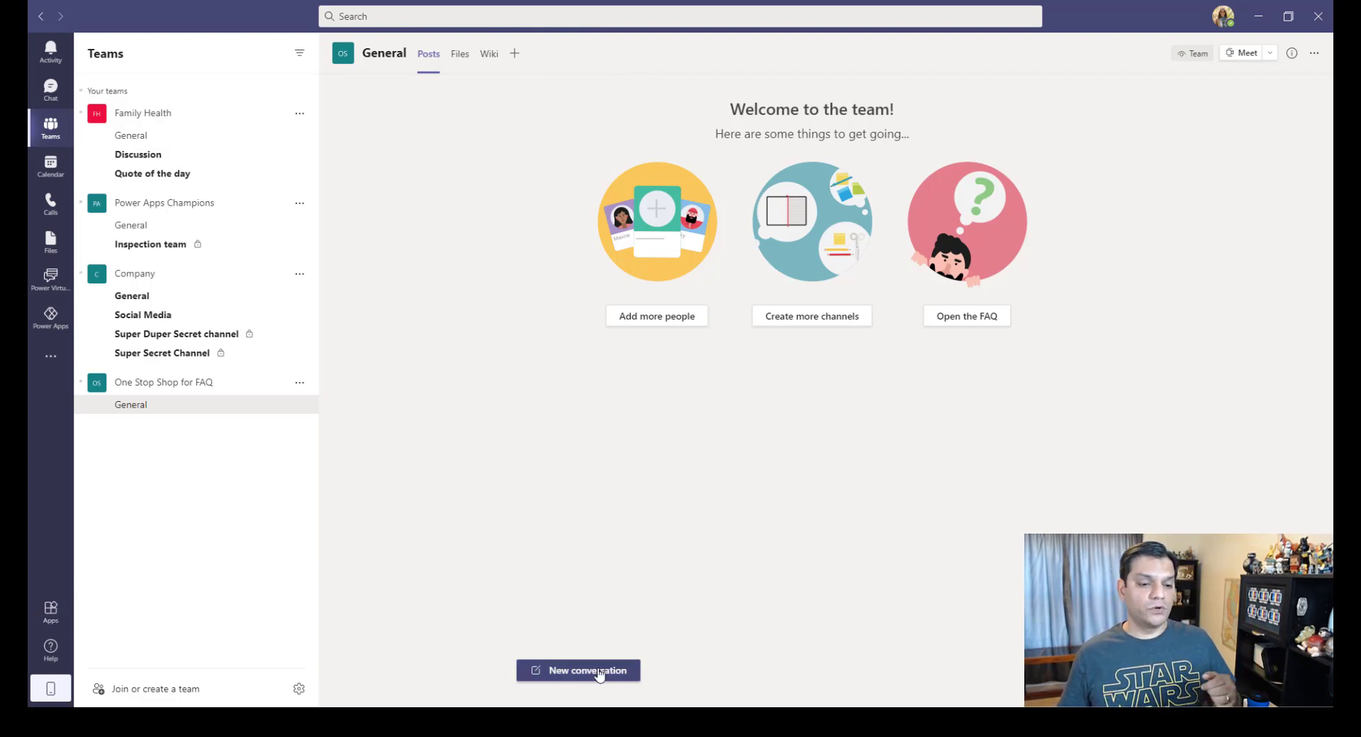
{"action": "left_click", "coordinate": [51, 615]}
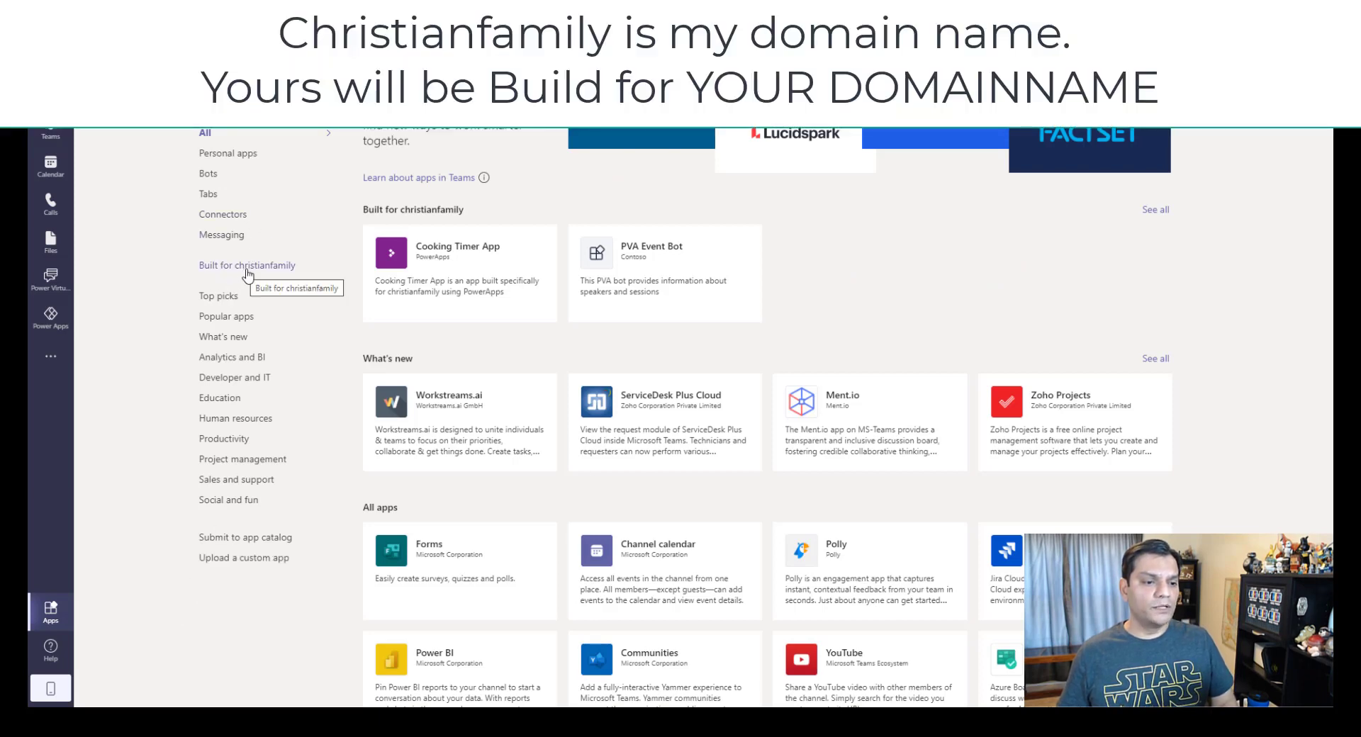
{"action": "left_click", "coordinate": [233, 276]}
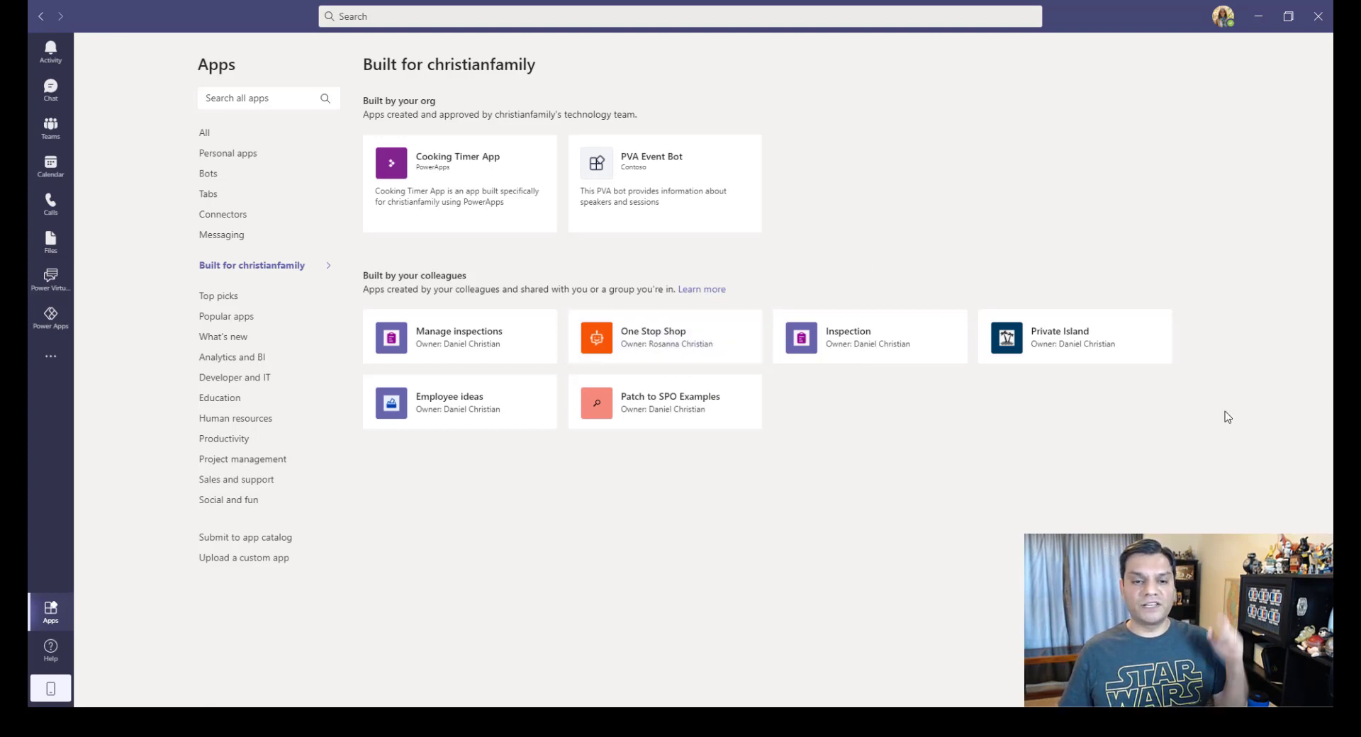
{"action": "left_click", "coordinate": [670, 355]}
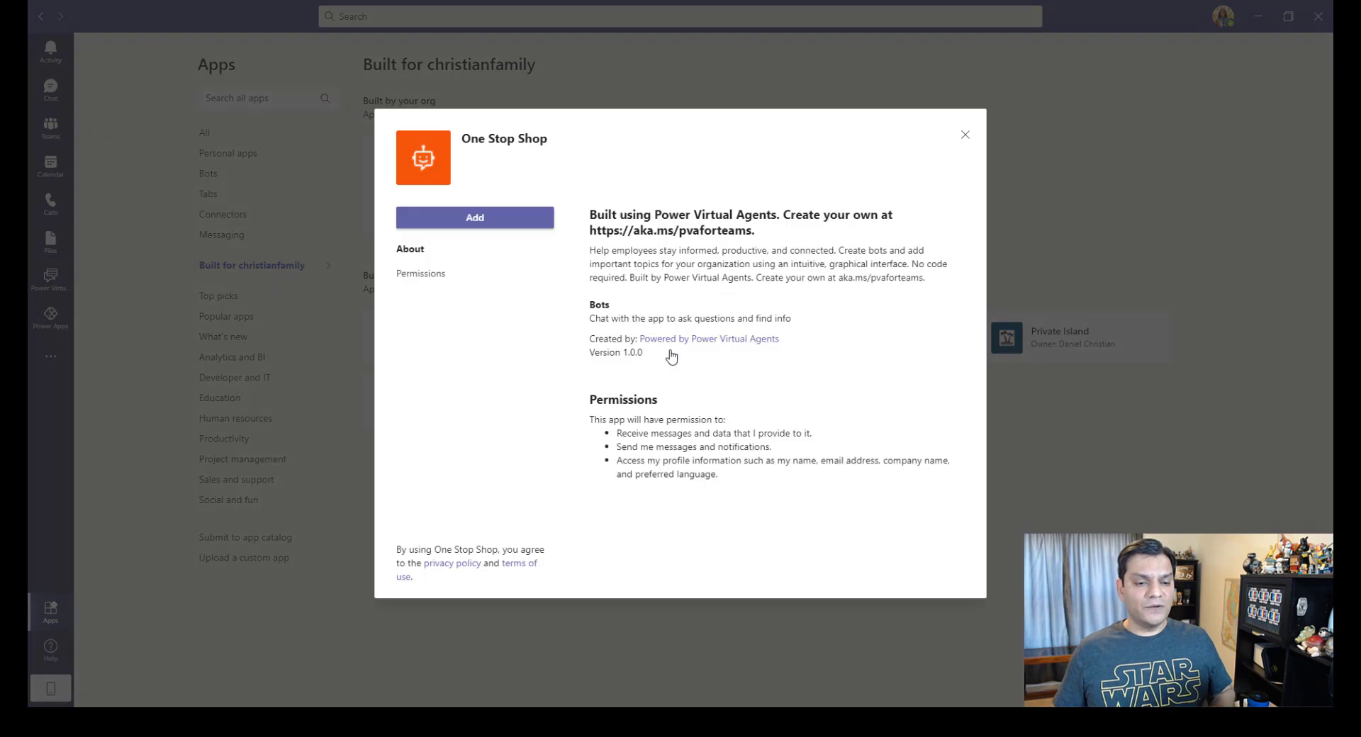
{"action": "left_click", "coordinate": [496, 220]}
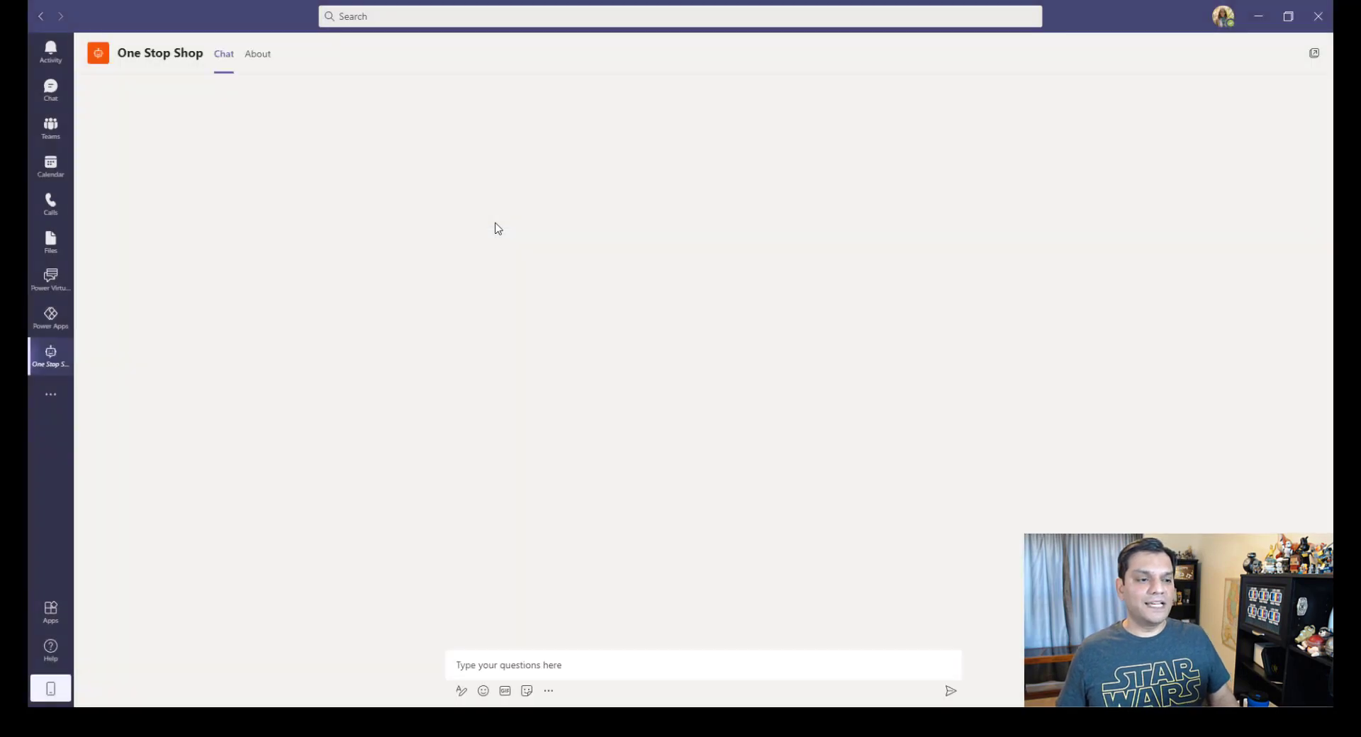
{"action": "right_click", "coordinate": [61, 369]}
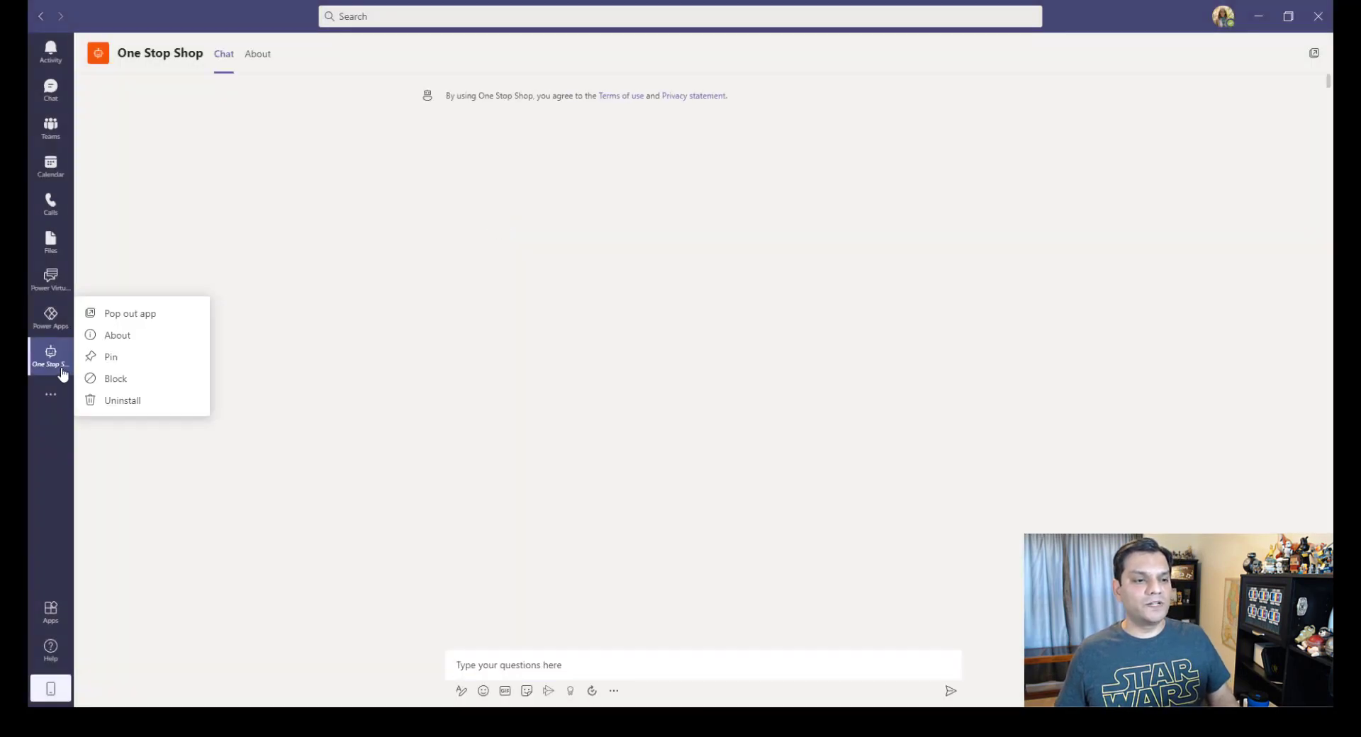
{"action": "left_click", "coordinate": [113, 357]}
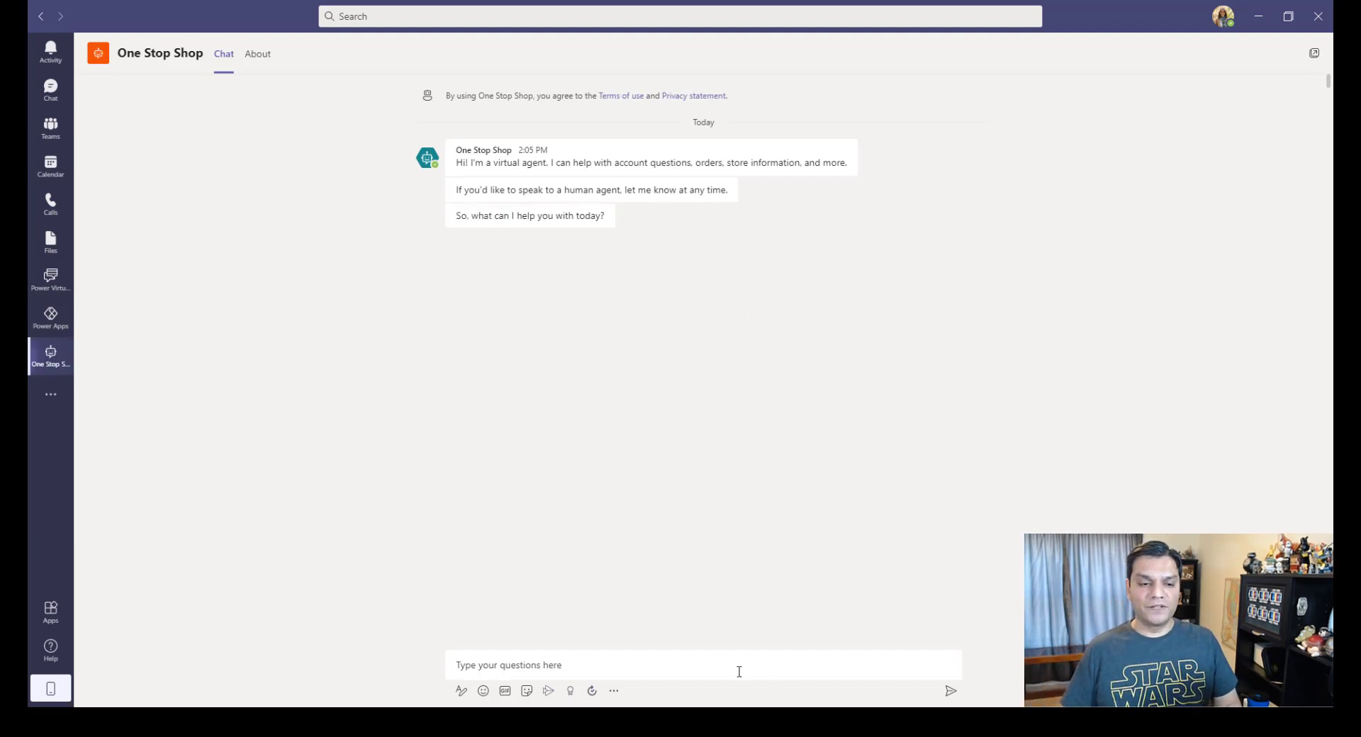
- Greet the published One Stop Shop bot with the message "Hi there"
{"action": "left_click", "coordinate": [738, 671]}
{"action": "type", "text": "Hi there"}
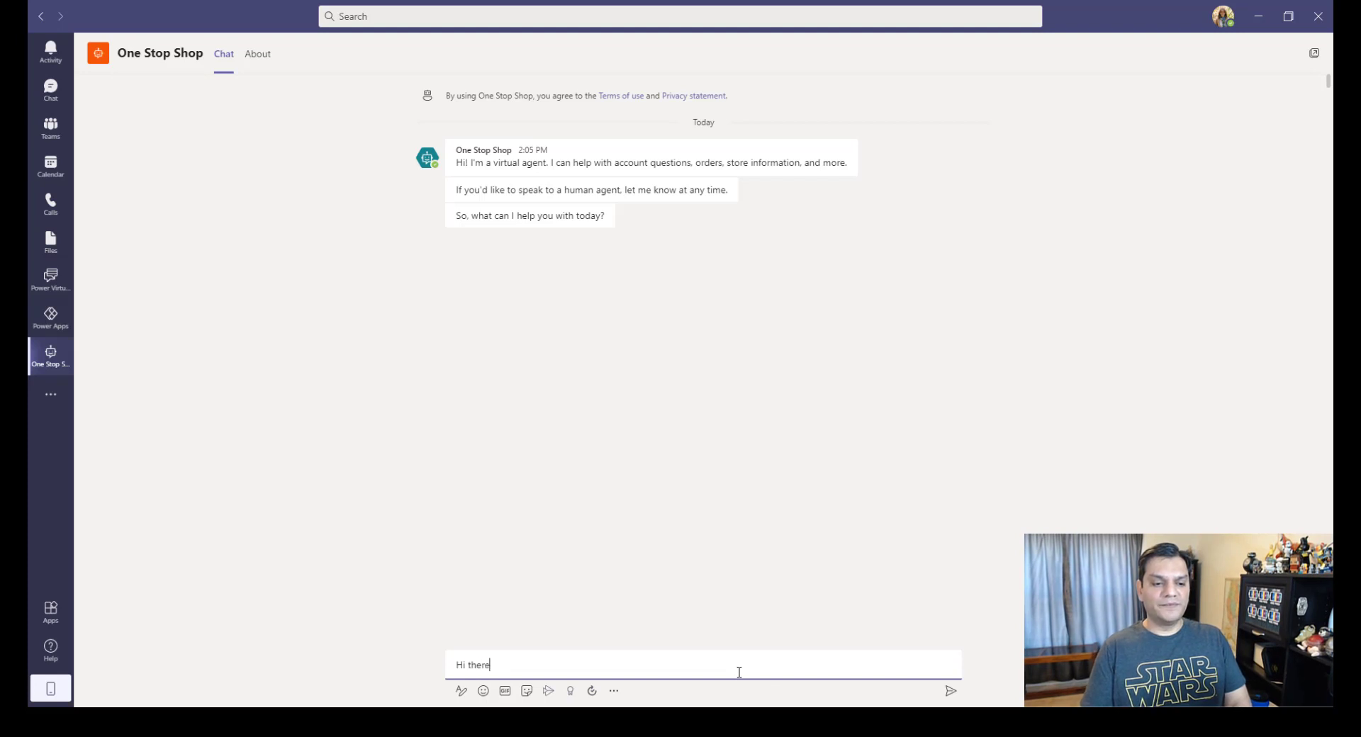
{"action": "key", "text": "Return"}
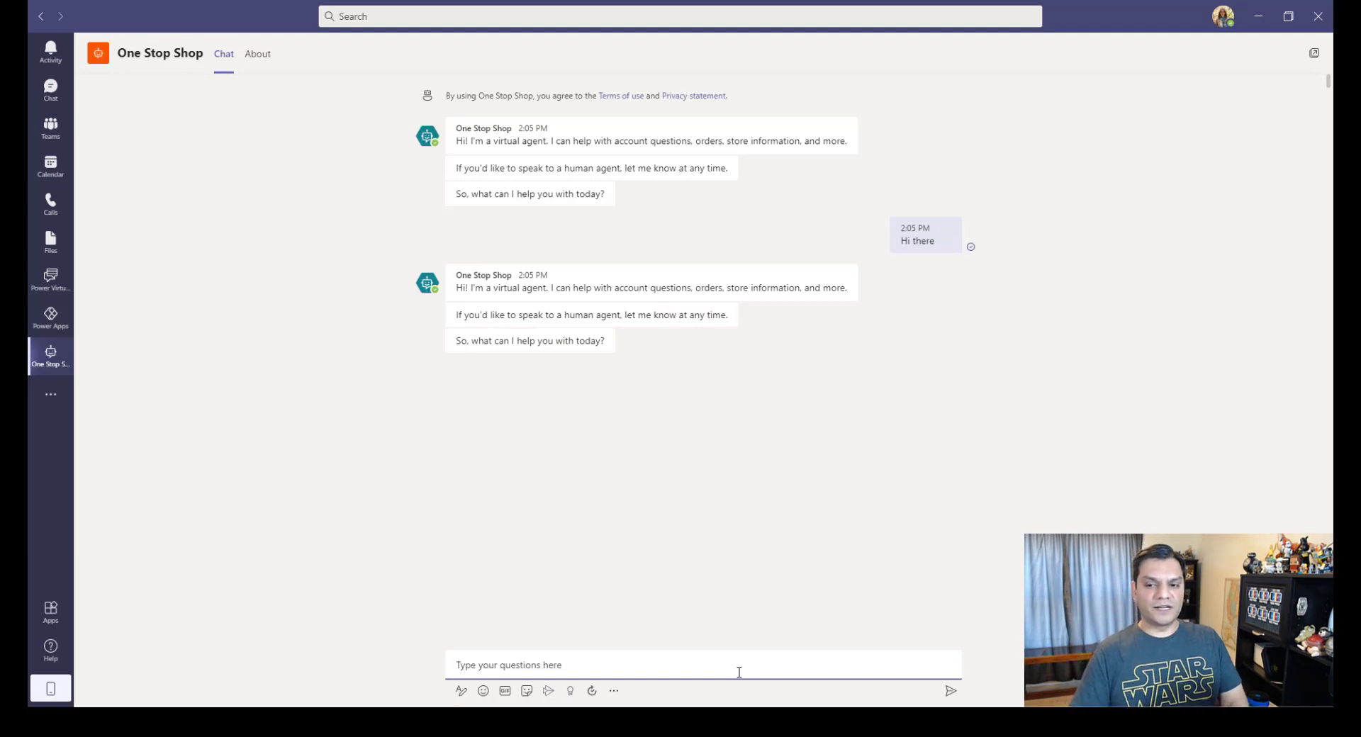
- Send "Need some information" to the published bot and choose the Paid Time Off option
{"action": "type", "text": "Need"}
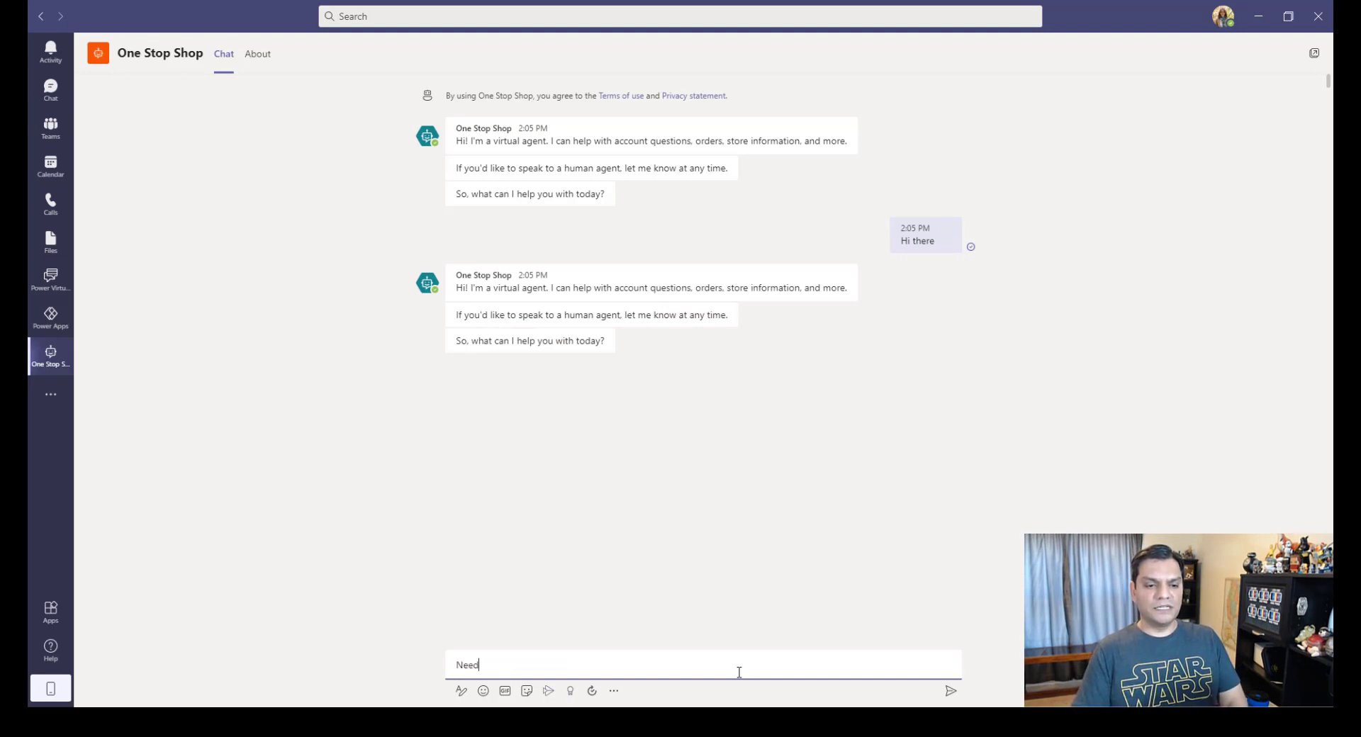
{"action": "type", "text": " some information"}
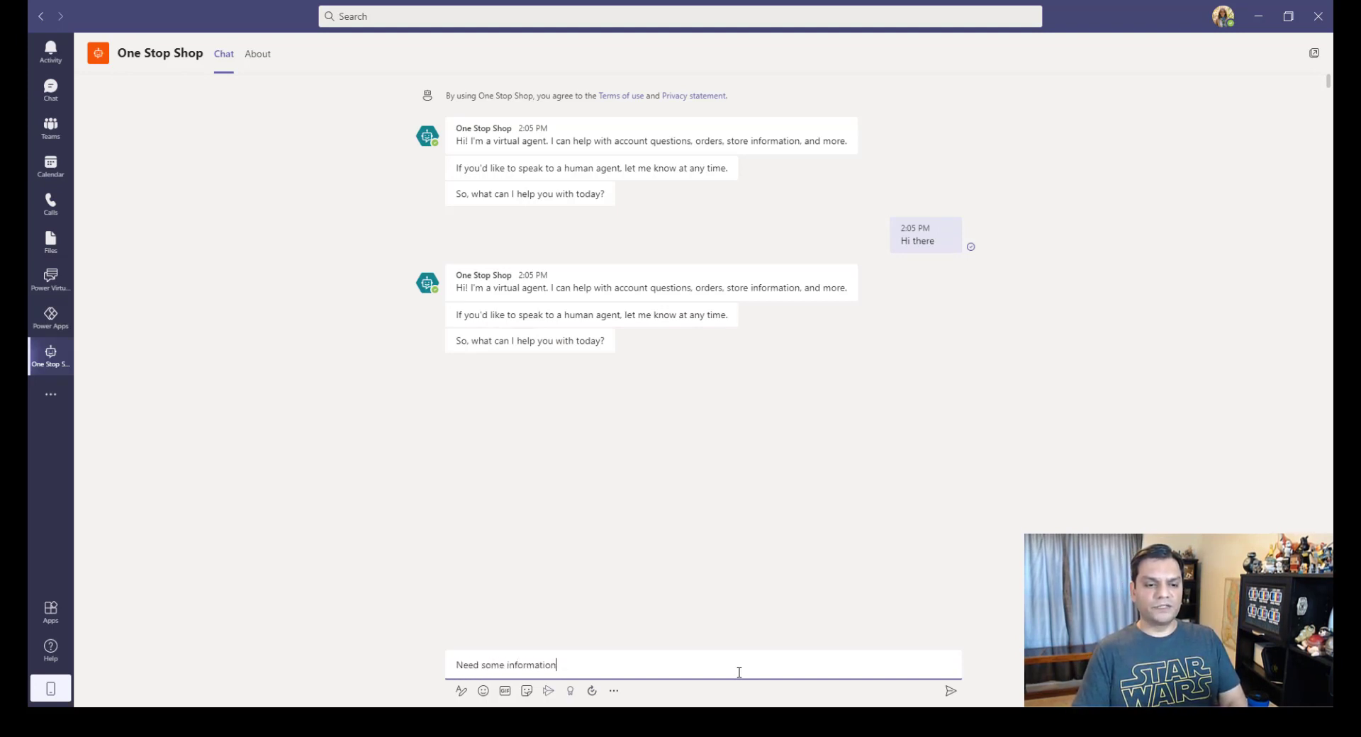
{"action": "key", "text": "Return"}
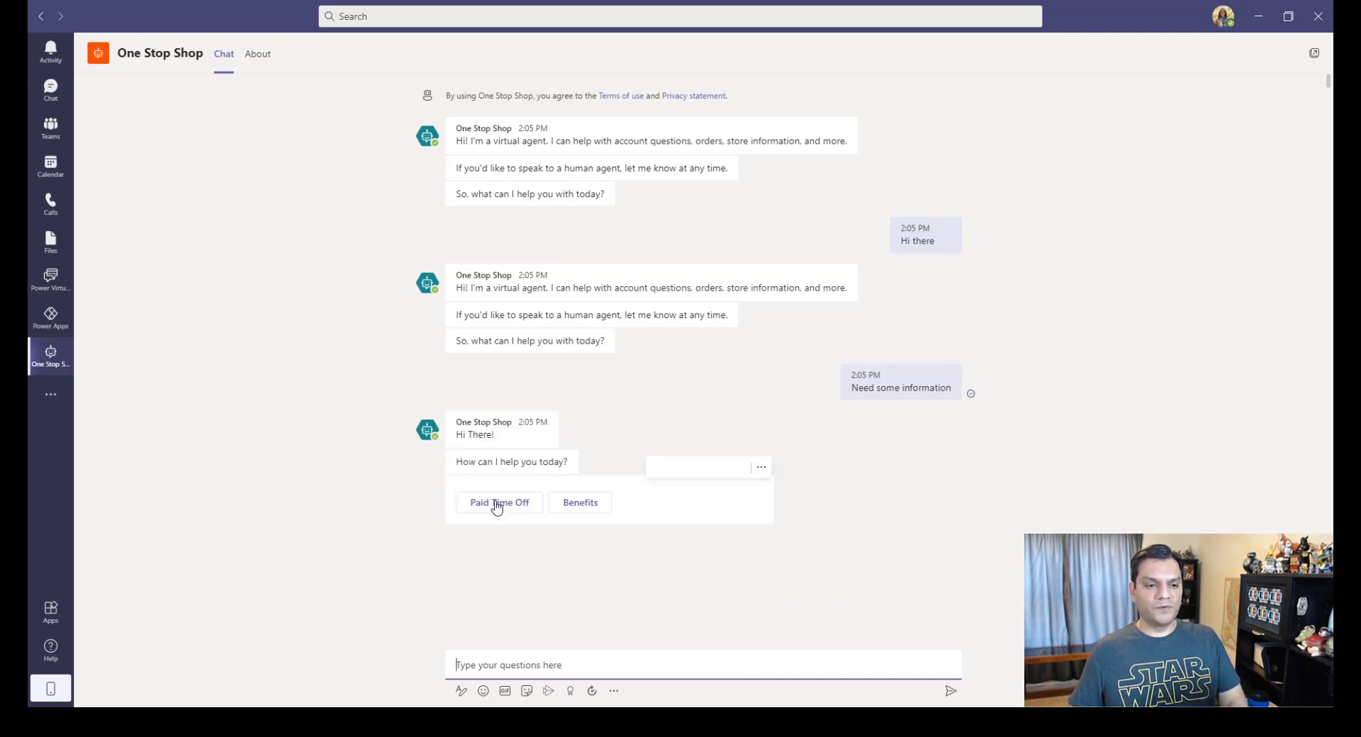
{"action": "left_click", "coordinate": [496, 504]}
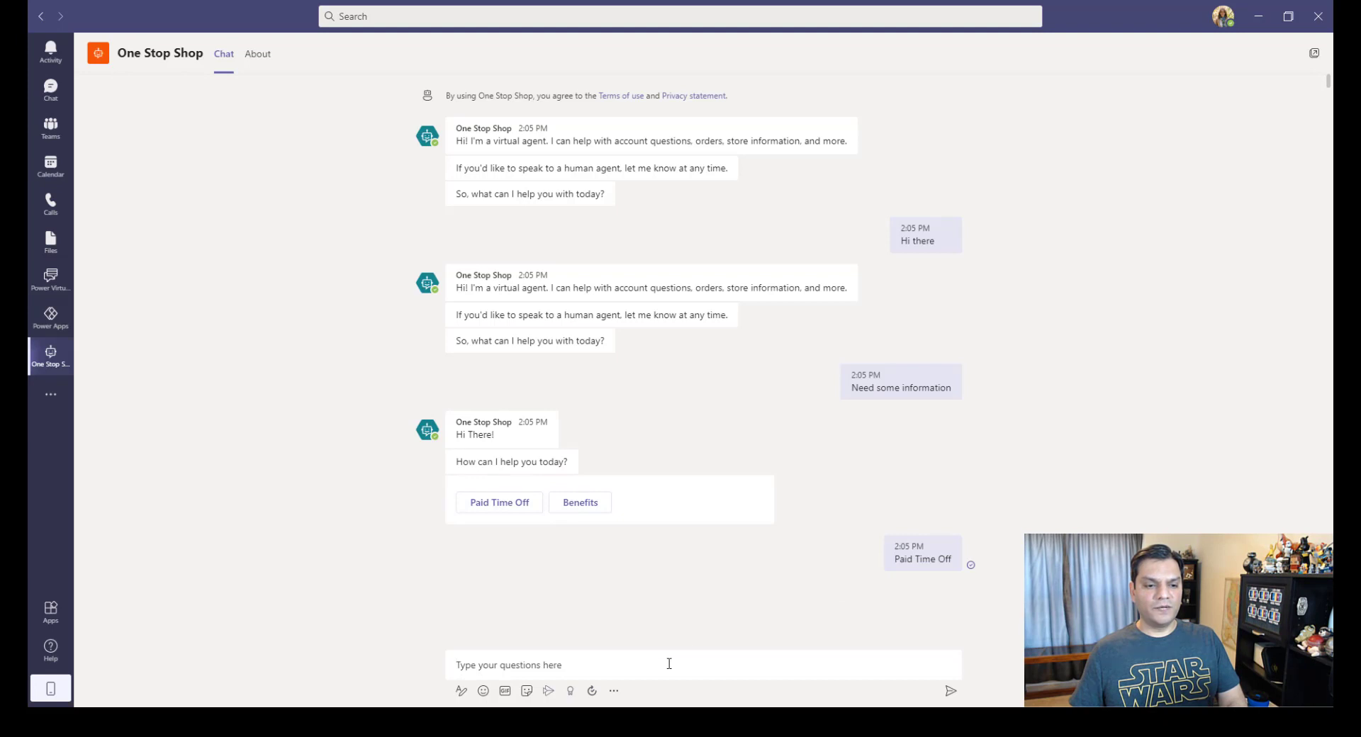
- Answer the published bot's question about a particular day with "Independence day"
{"action": "left_click", "coordinate": [669, 663]}
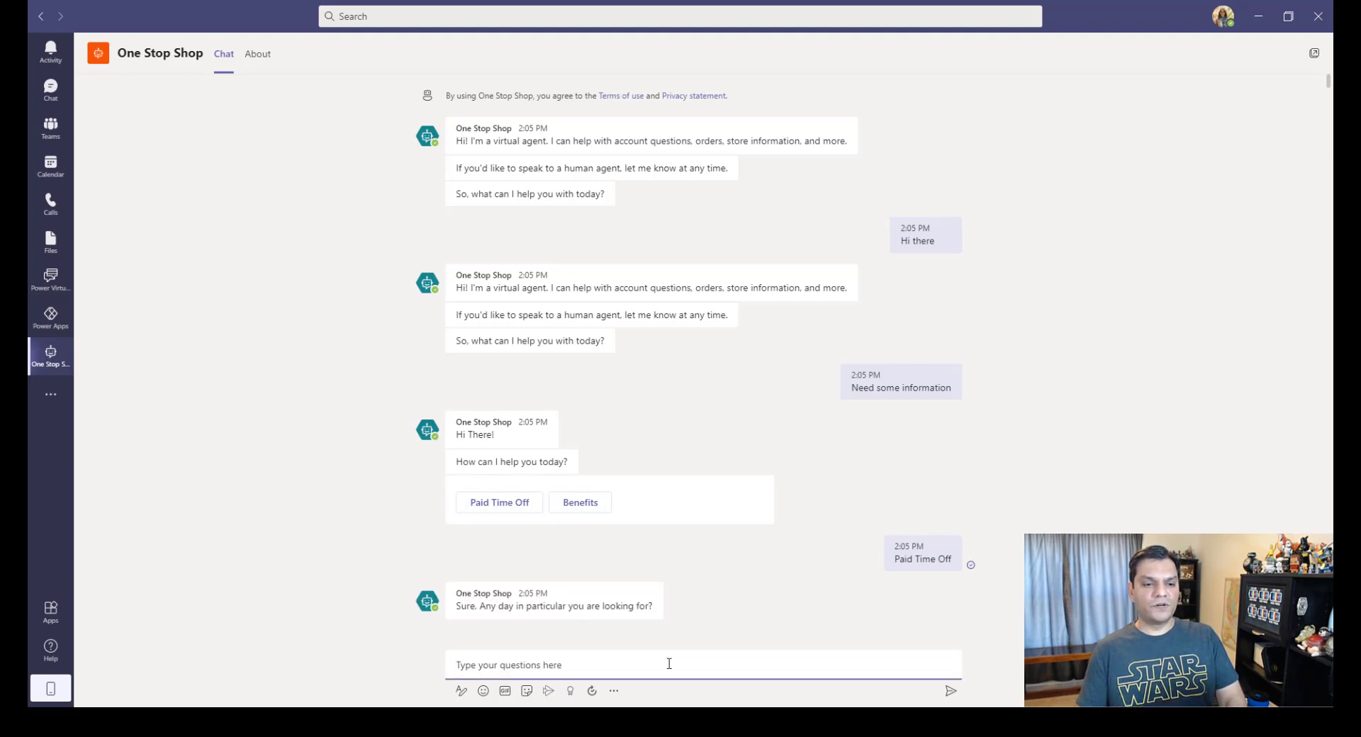
{"action": "type", "text": "Independence"}
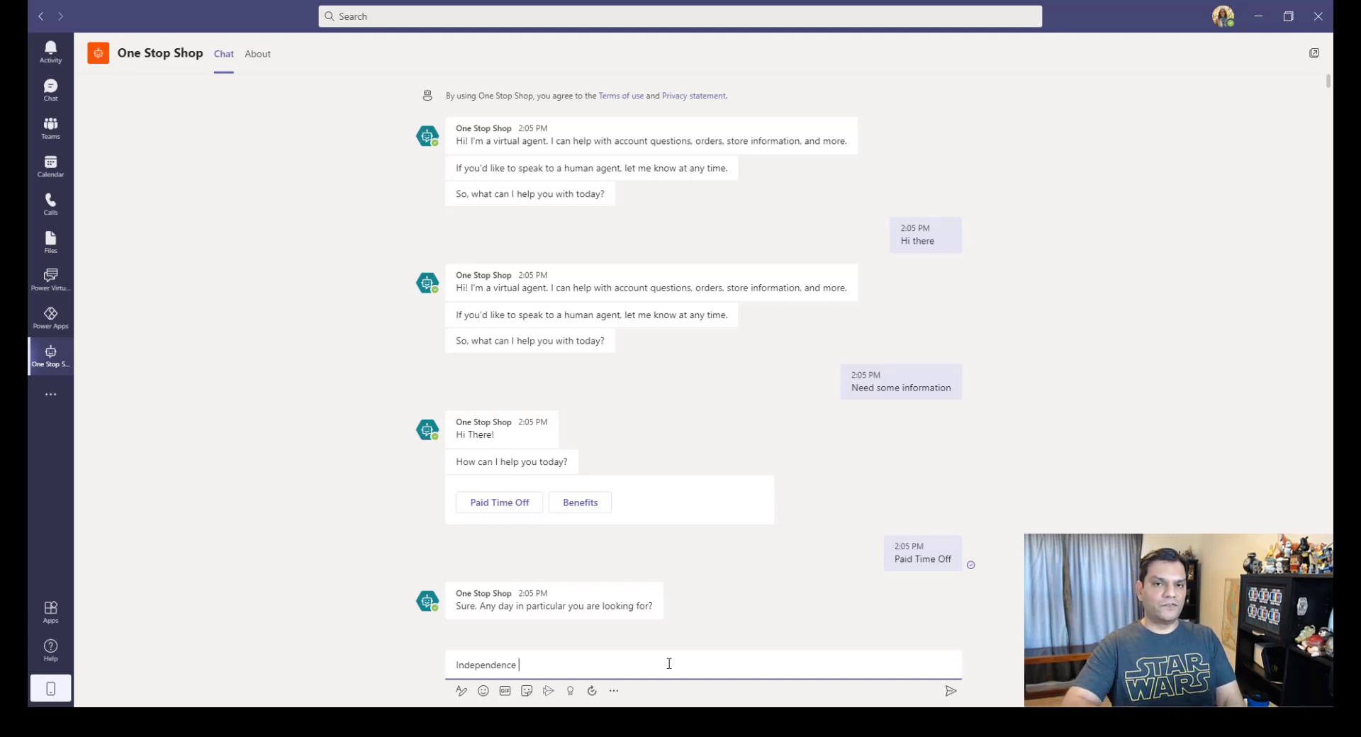
{"action": "type", "text": "day"}
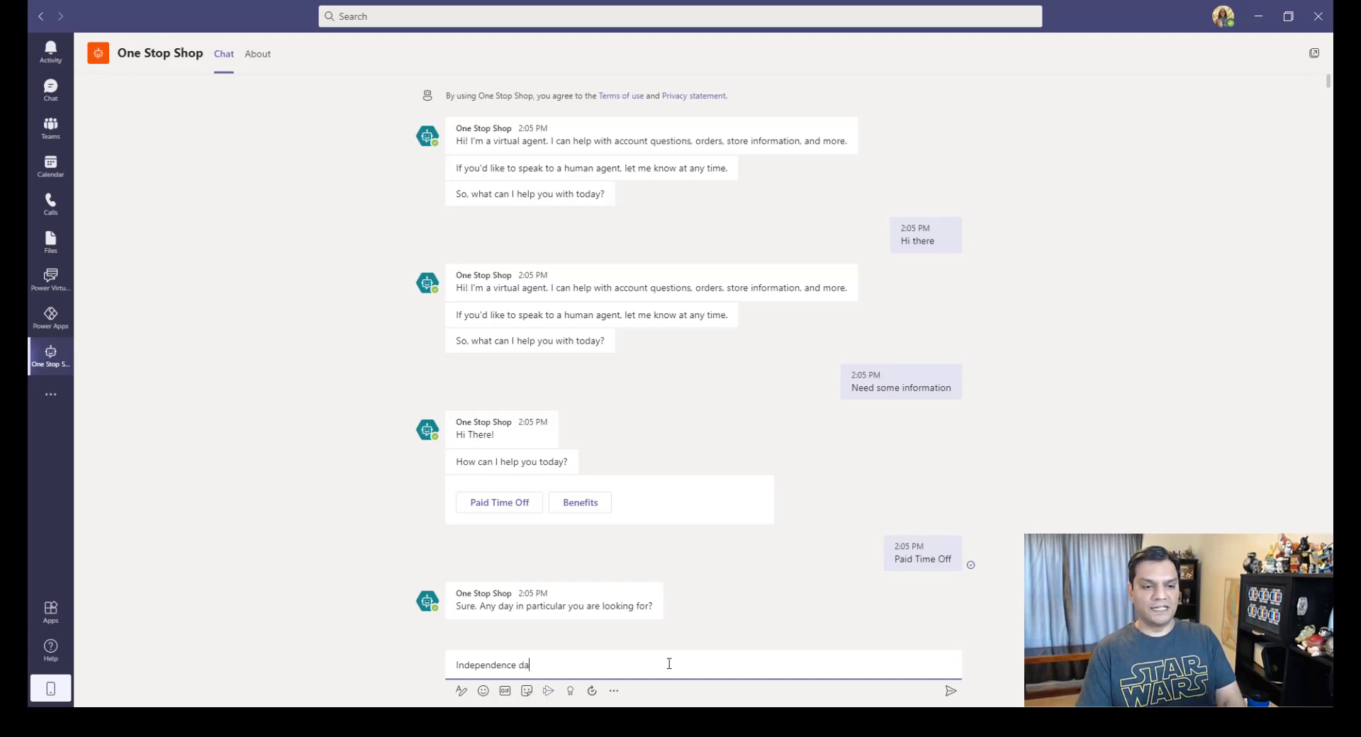
{"action": "key", "text": "Return"}
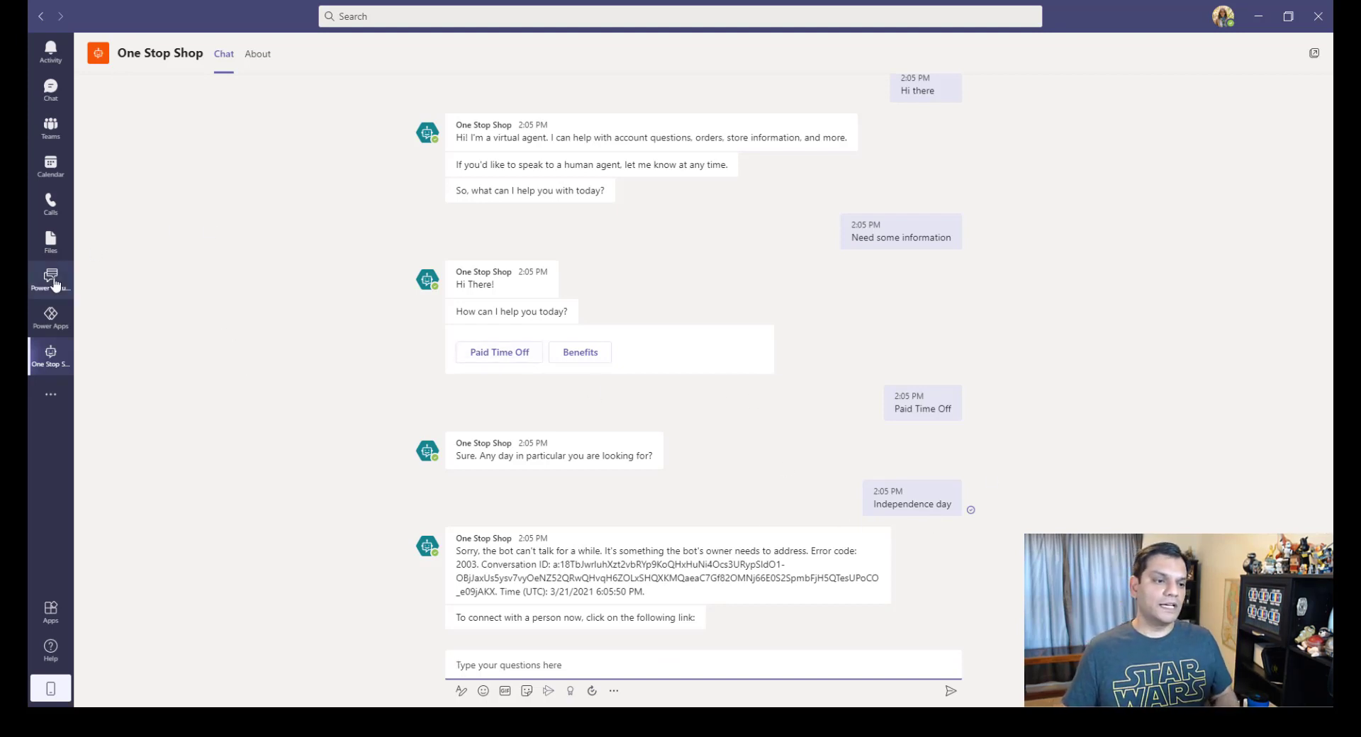
- Check access to the pinned bot by switching to the teams list and returning to the One Stop Shop chat
{"action": "left_click", "coordinate": [57, 285]}
{"action": "left_click", "coordinate": [71, 126]}
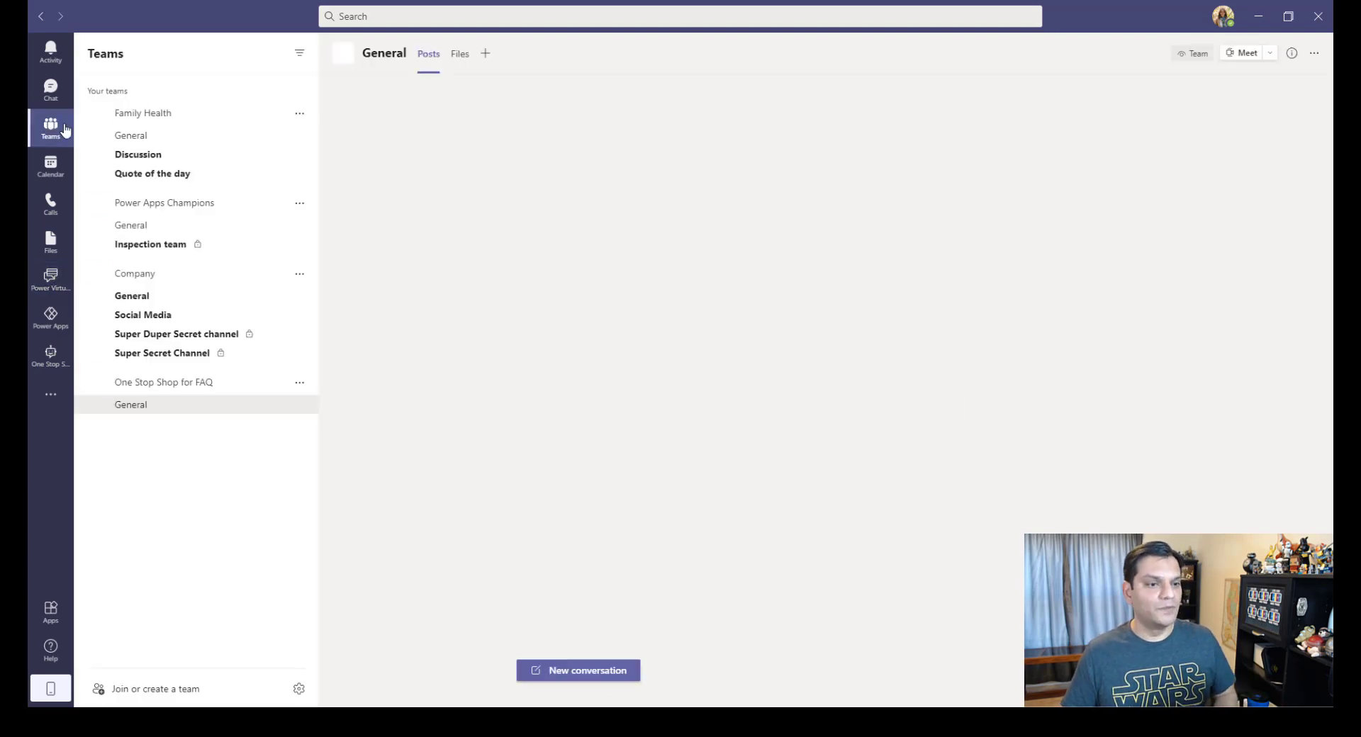
{"action": "left_click", "coordinate": [50, 355]}
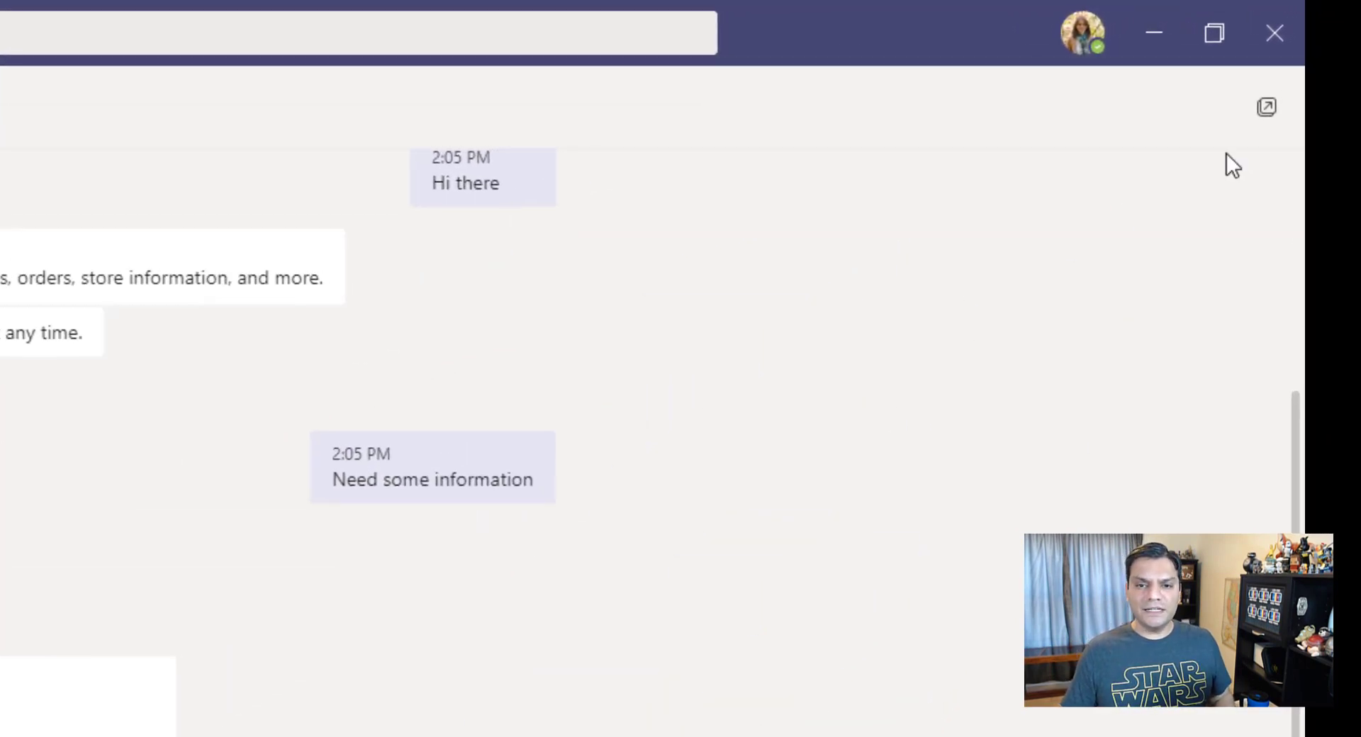
- Pop the One Stop Shop chat out into its own window and move that window over the middle of the main window
{"action": "left_click", "coordinate": [1267, 108]}
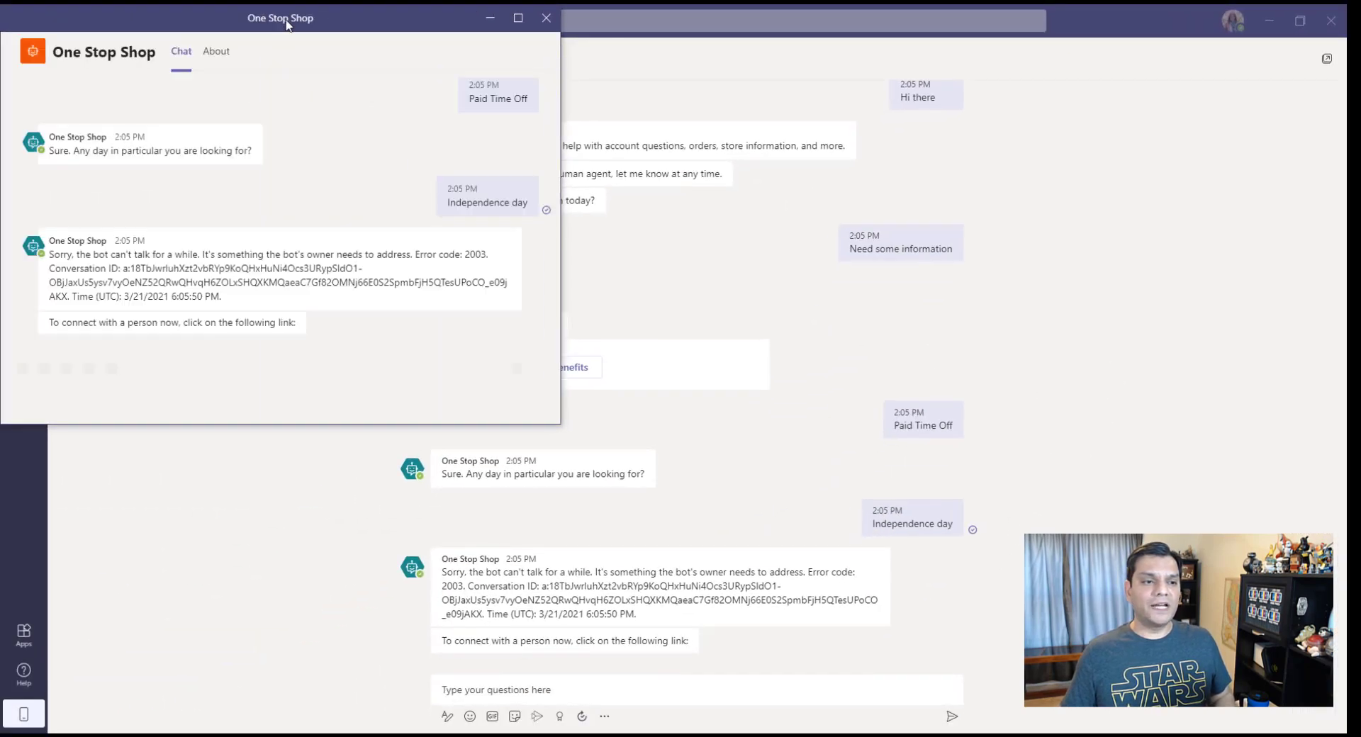
{"action": "left_click_drag", "start_coordinate": [287, 24], "coordinate": [779, 80]}
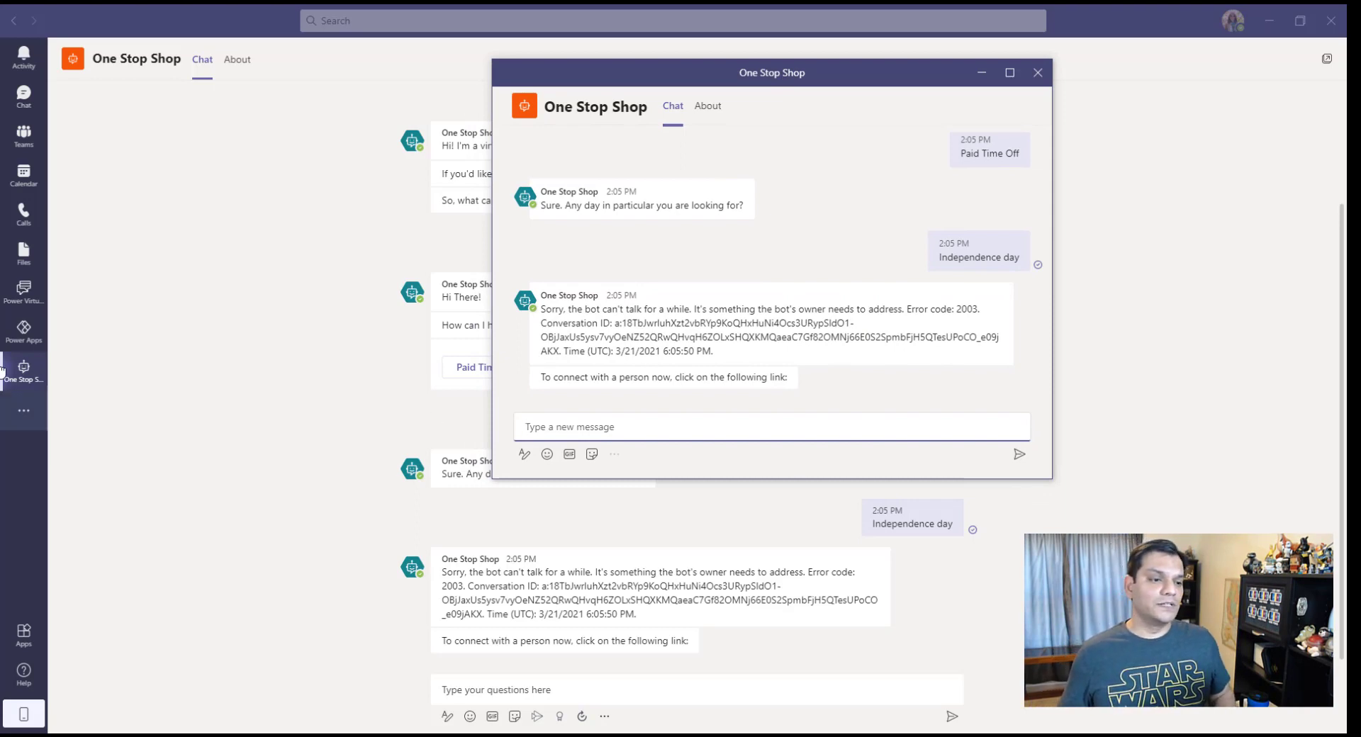
- Switch the main Teams window to the teams list and reposition the popped-out One Stop Shop chat over its middle
{"action": "left_click", "coordinate": [23, 135]}
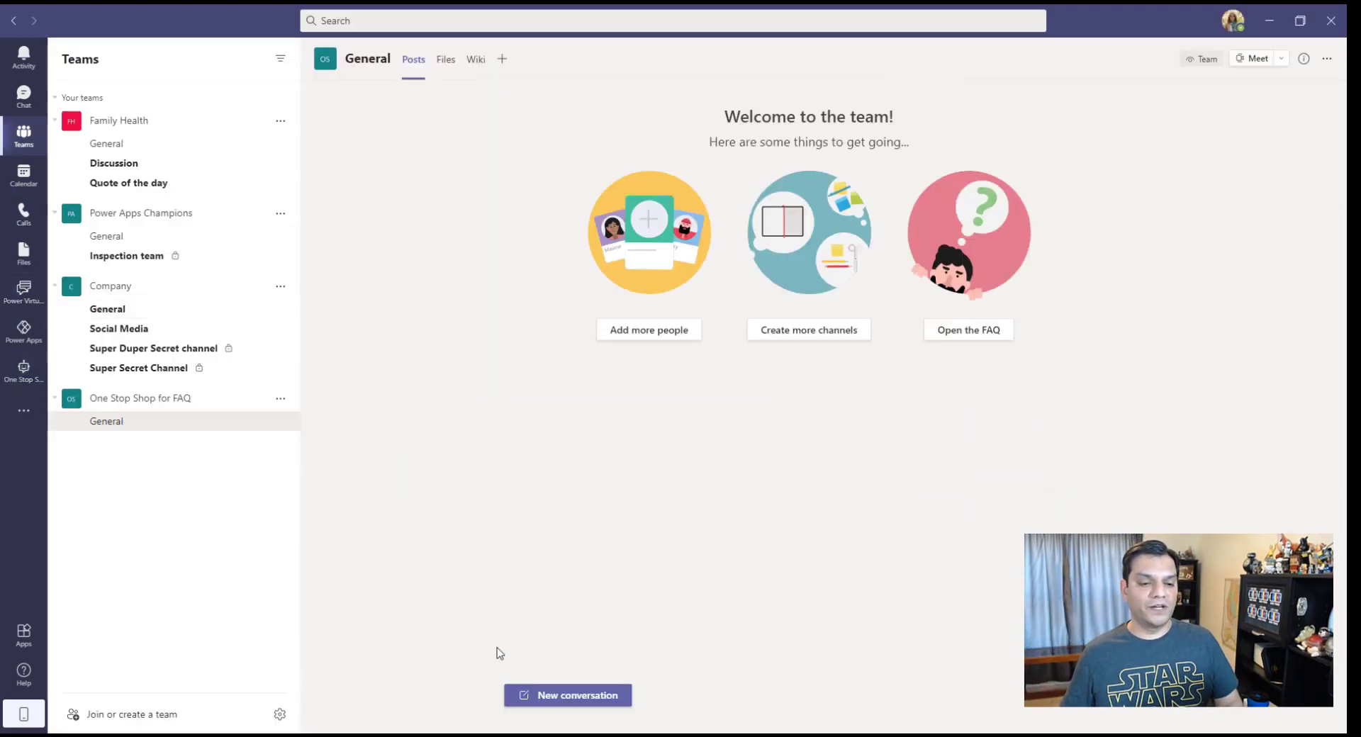
{"action": "mouse_move", "coordinate": [624, 729]}
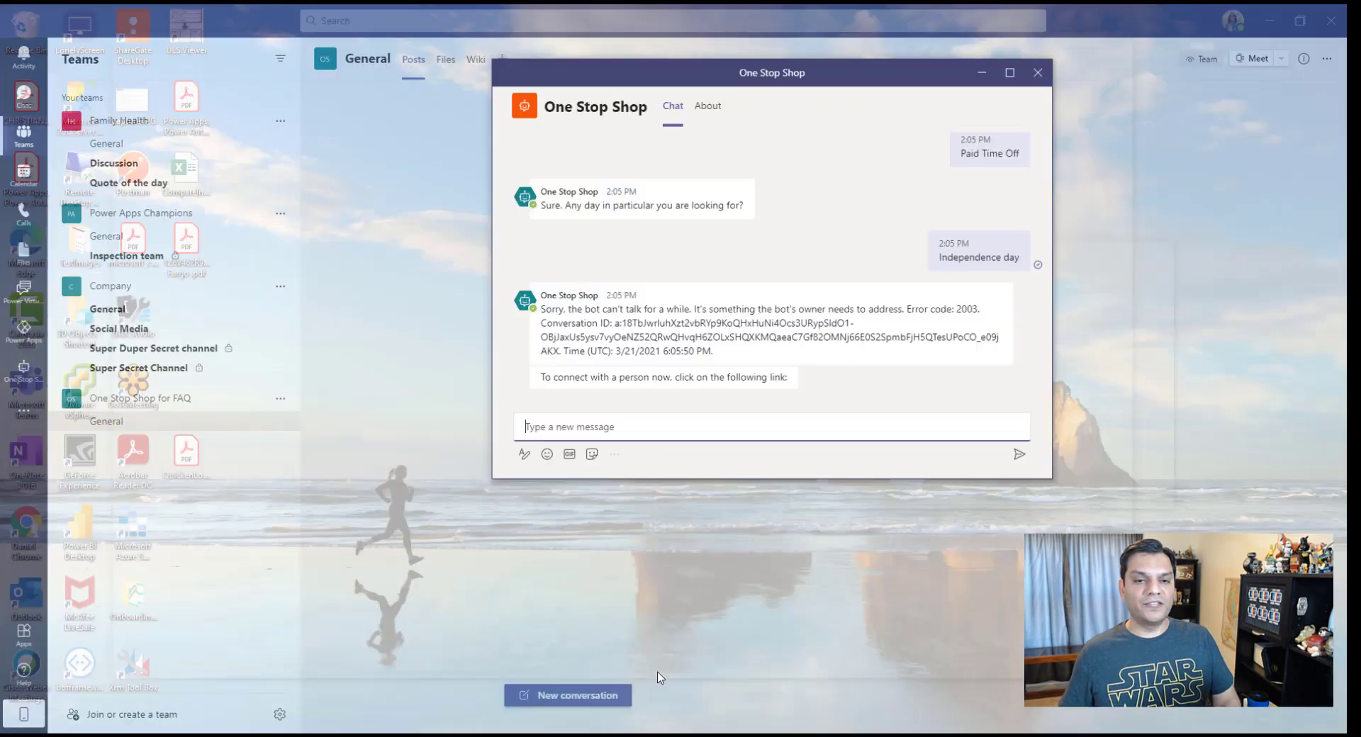
{"action": "left_click", "coordinate": [670, 662]}
{"action": "left_click_drag", "start_coordinate": [758, 84], "coordinate": [660, 104]}
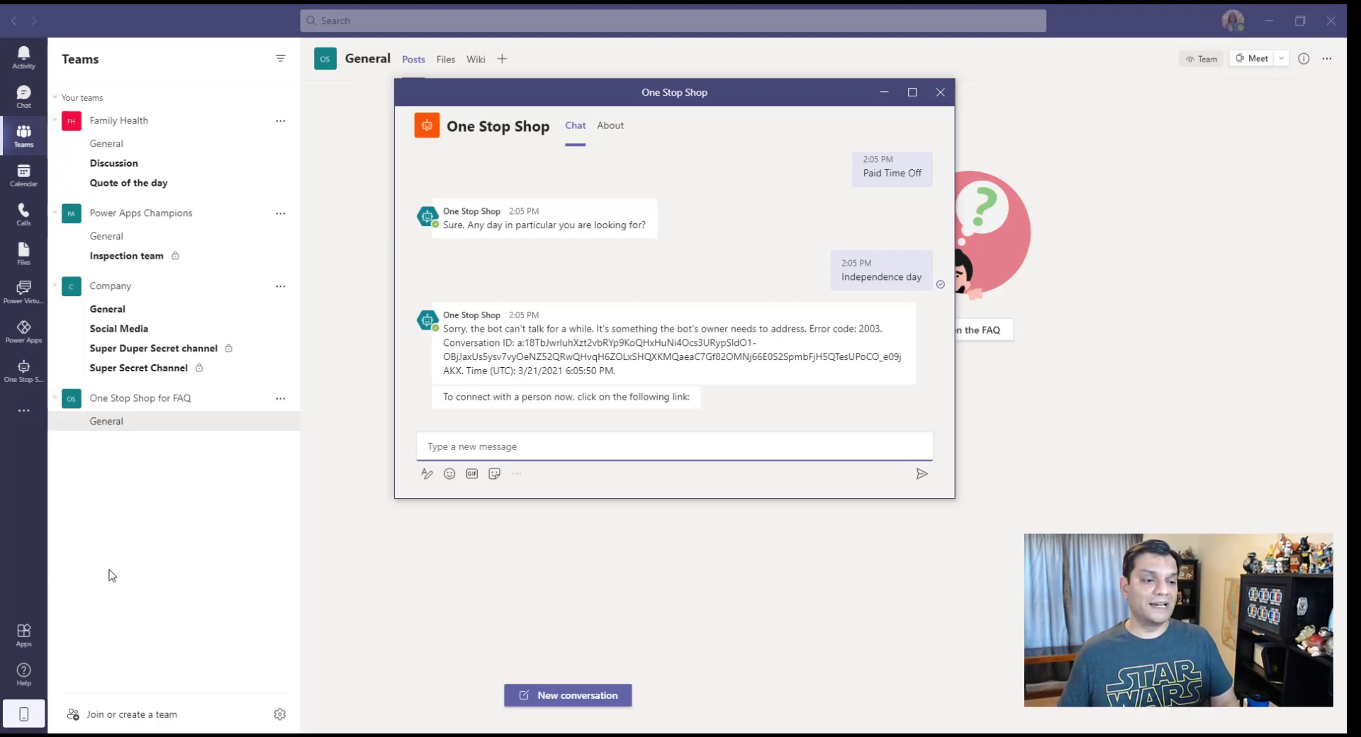
- Bring the popped-out One Stop Shop chat back in front of the main window and close it
{"action": "left_click", "coordinate": [160, 576]}
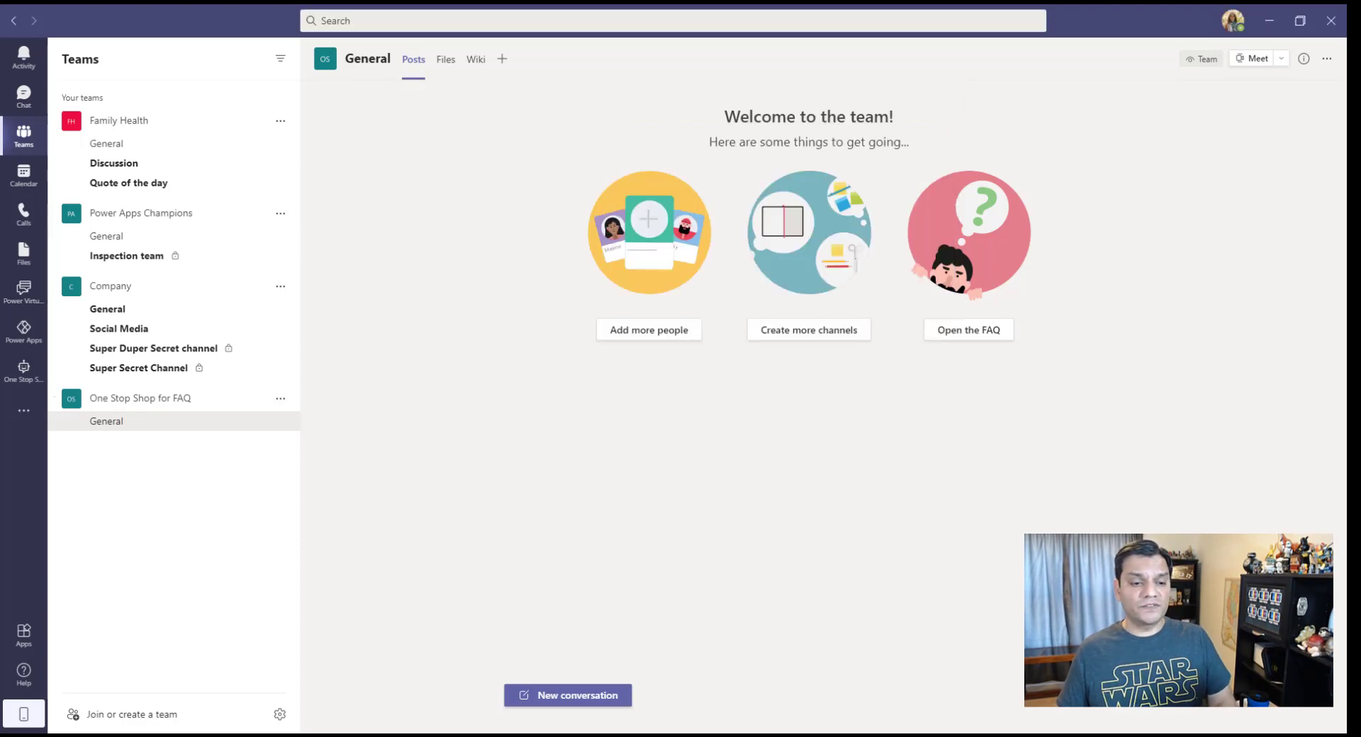
{"action": "left_click", "coordinate": [685, 676]}
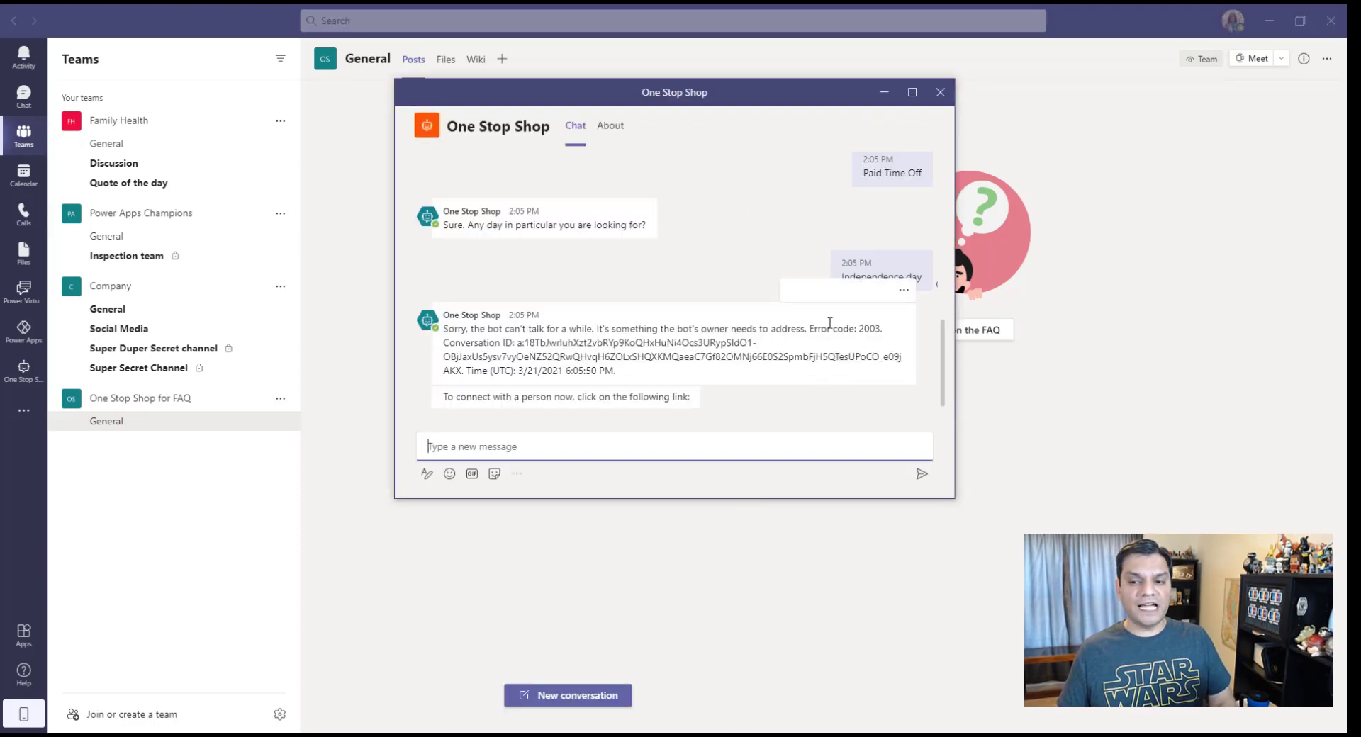
{"action": "left_click", "coordinate": [939, 93]}
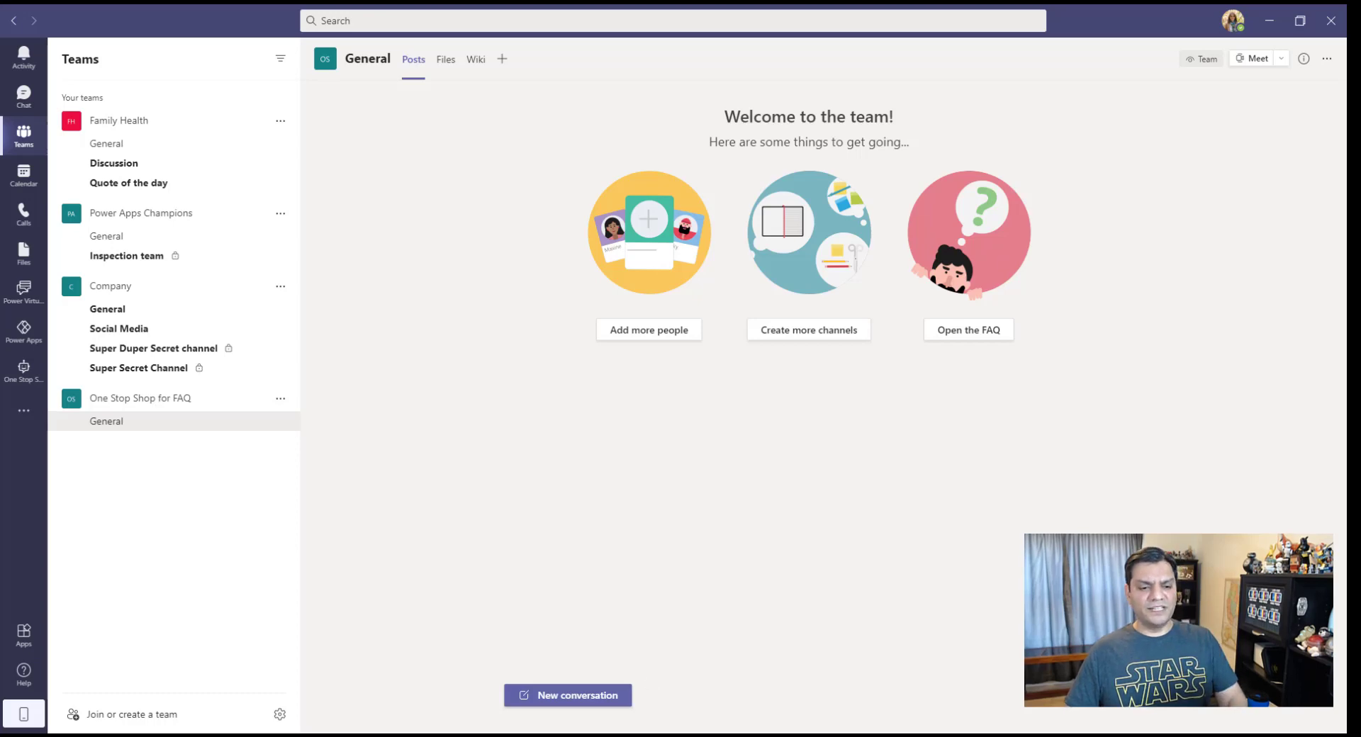
- Switch to the colleague's Teams session in the browser, select the One Stop Shop for FAQ team, and open the organization's own app list
{"action": "key", "text": "alt+Tab"}
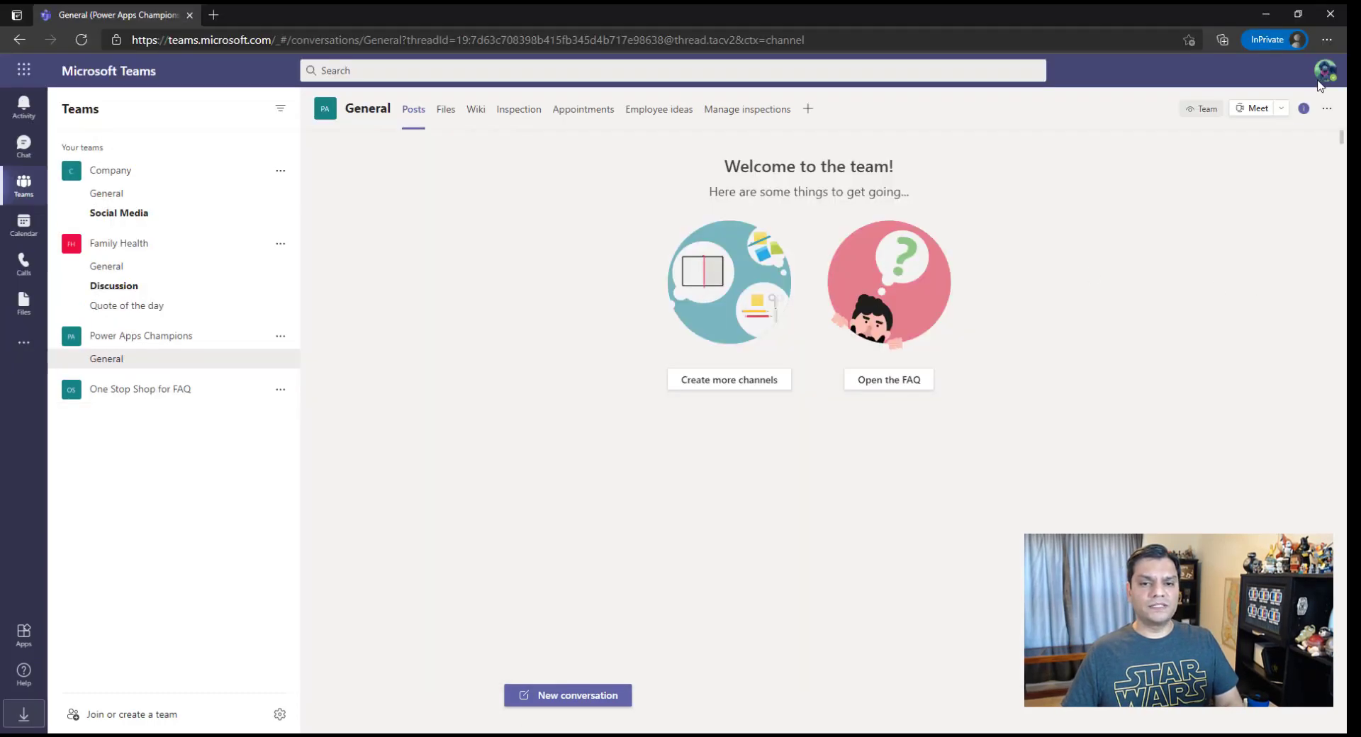
{"action": "left_click", "coordinate": [114, 389]}
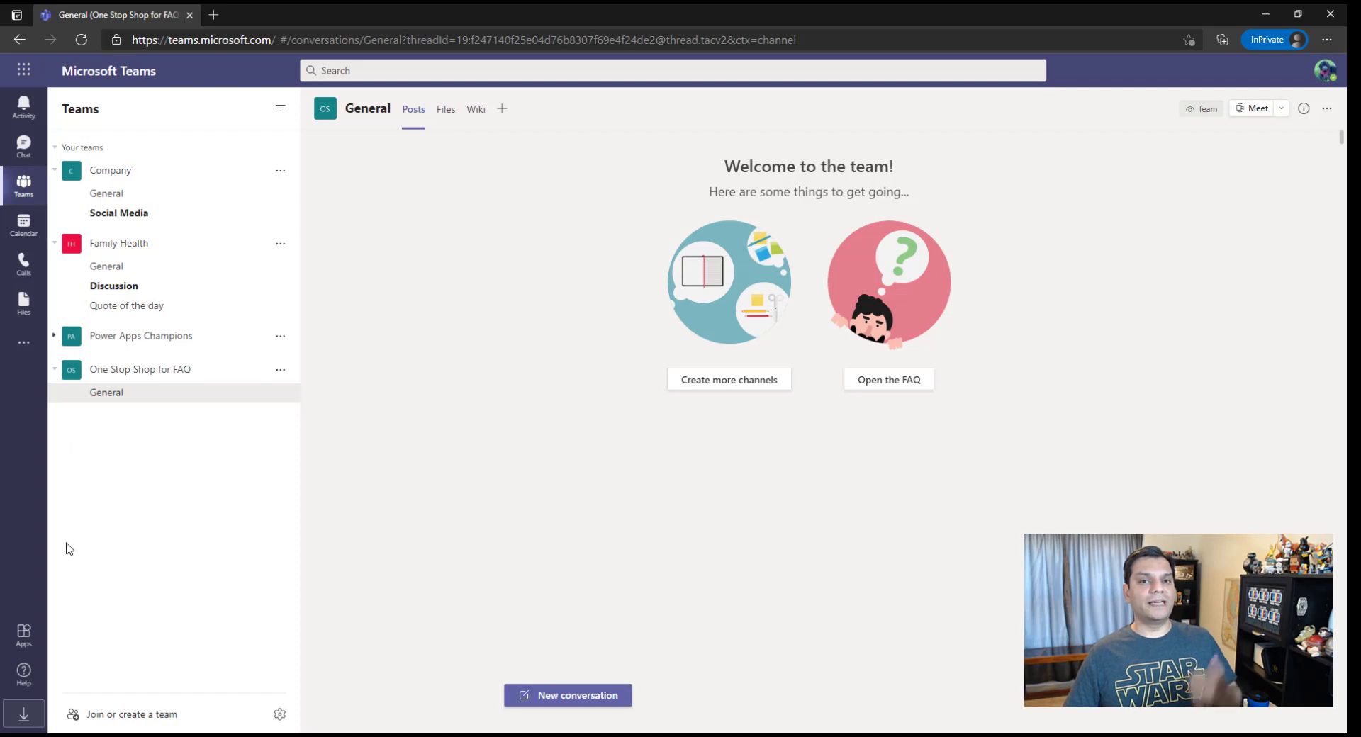
{"action": "left_click", "coordinate": [28, 648]}
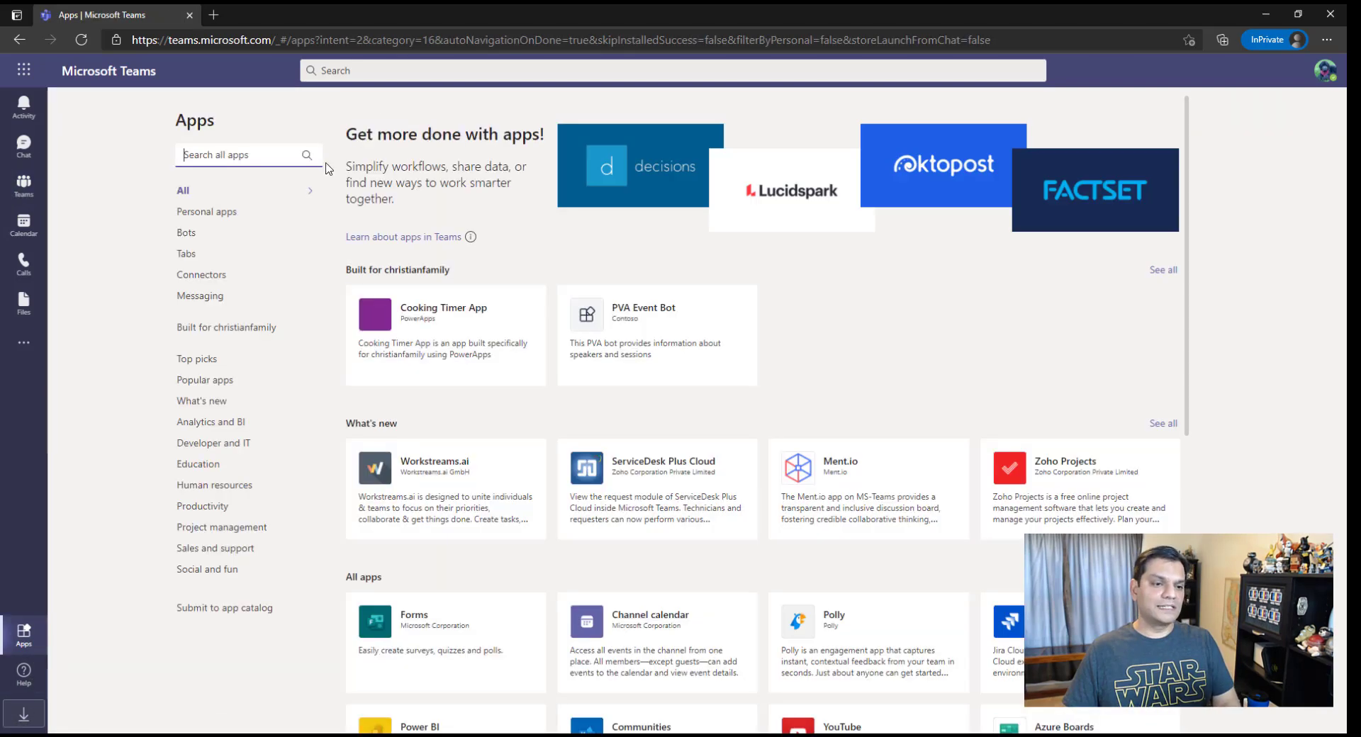
{"action": "left_click", "coordinate": [250, 329]}
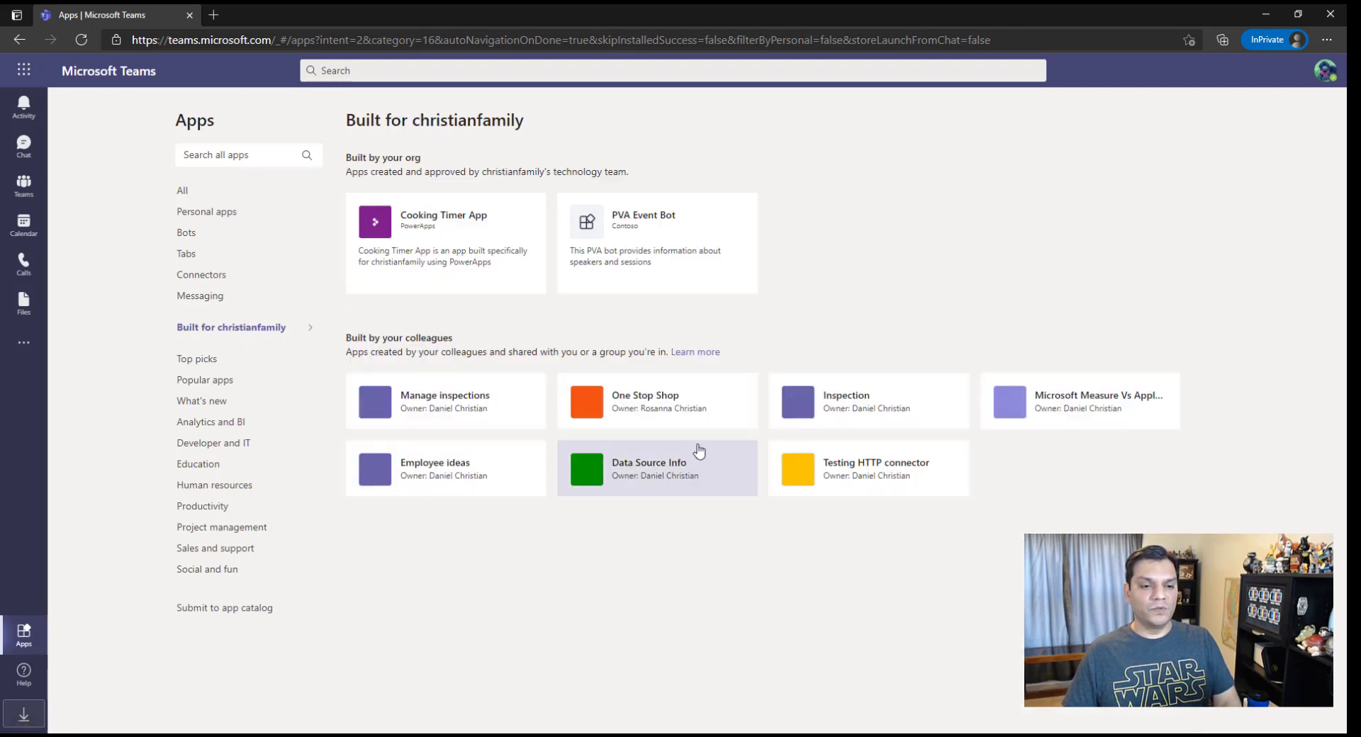
- Add the One Stop Shop bot from the apps built by colleagues and pin it to the app bar
{"action": "left_click", "coordinate": [705, 401]}
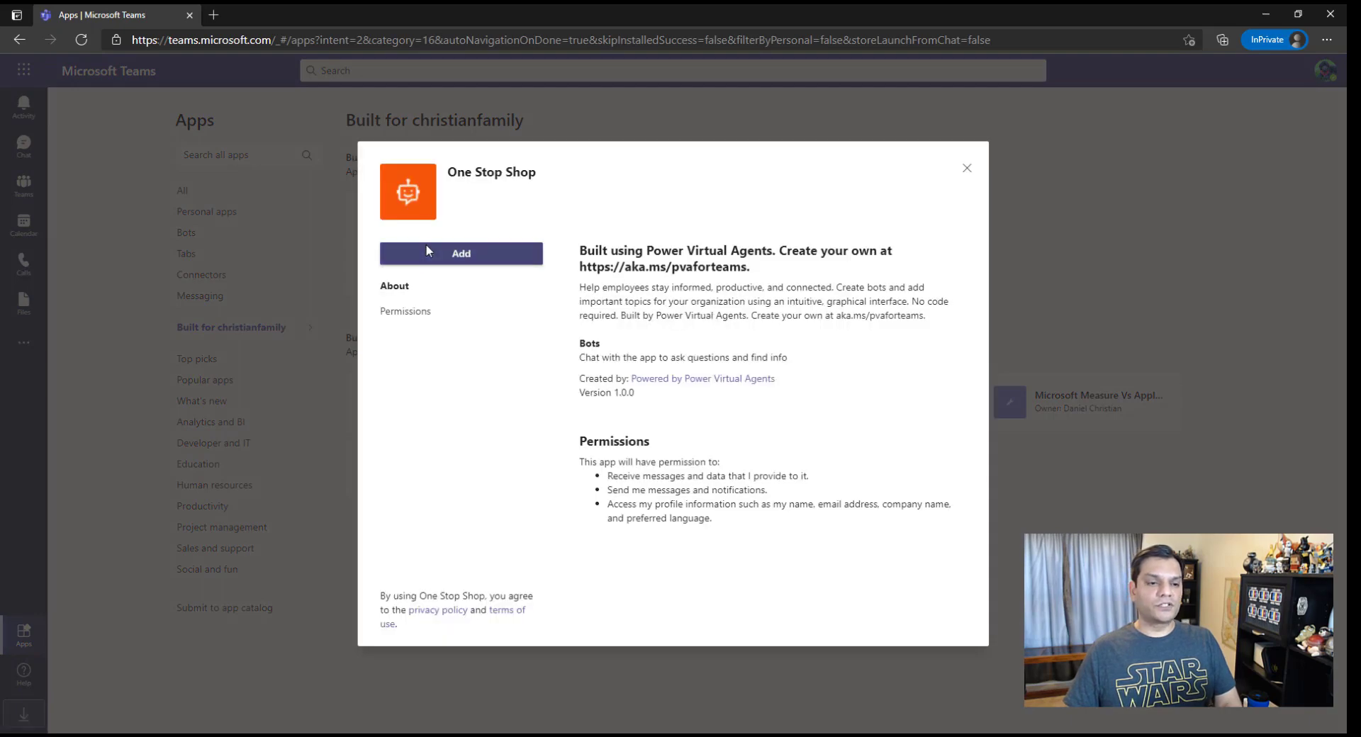
{"action": "left_click", "coordinate": [425, 243]}
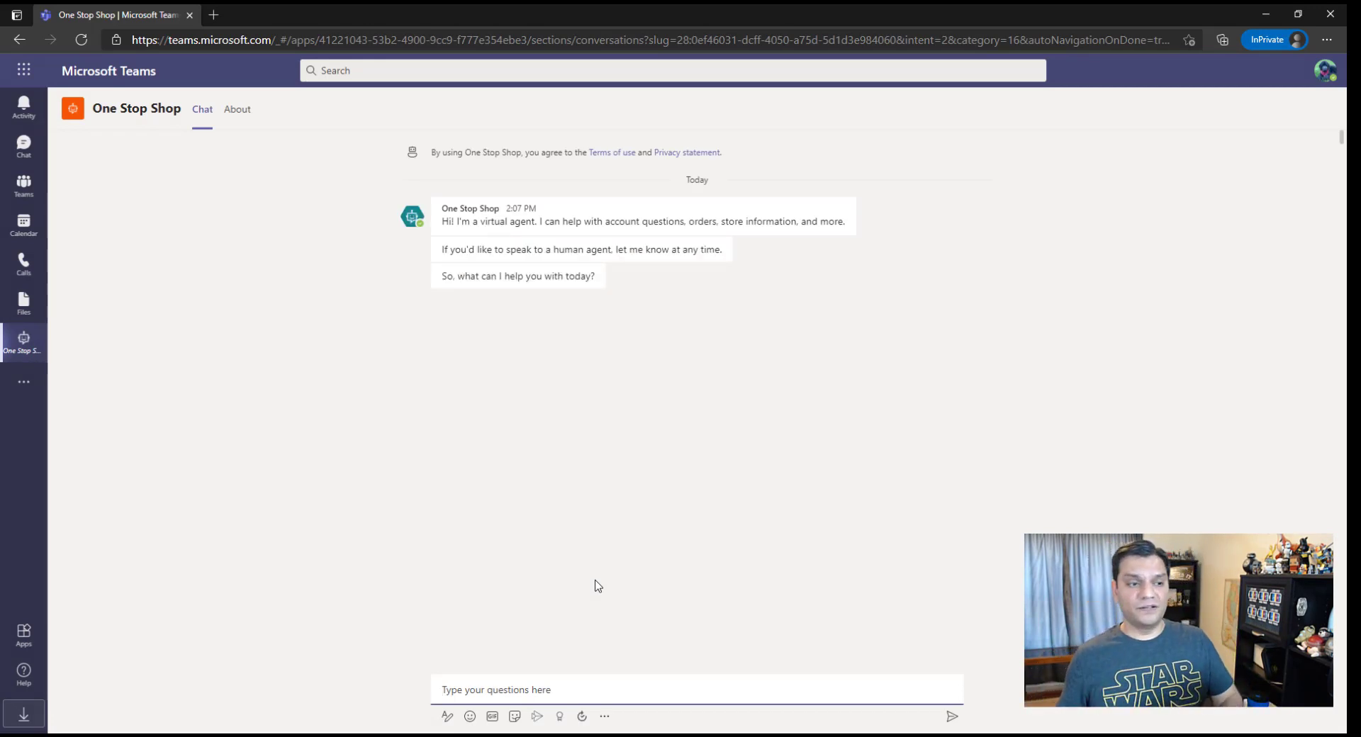
{"action": "right_click", "coordinate": [23, 340]}
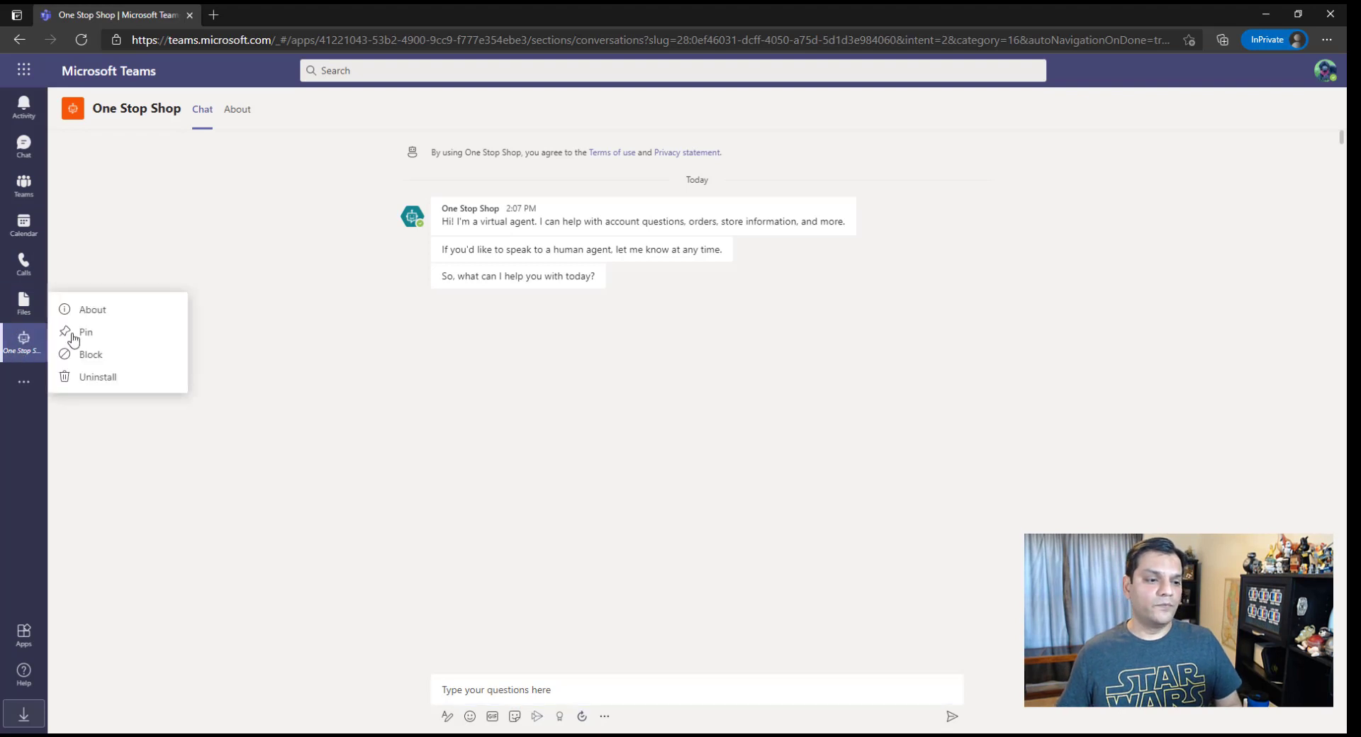
{"action": "left_click", "coordinate": [73, 333]}
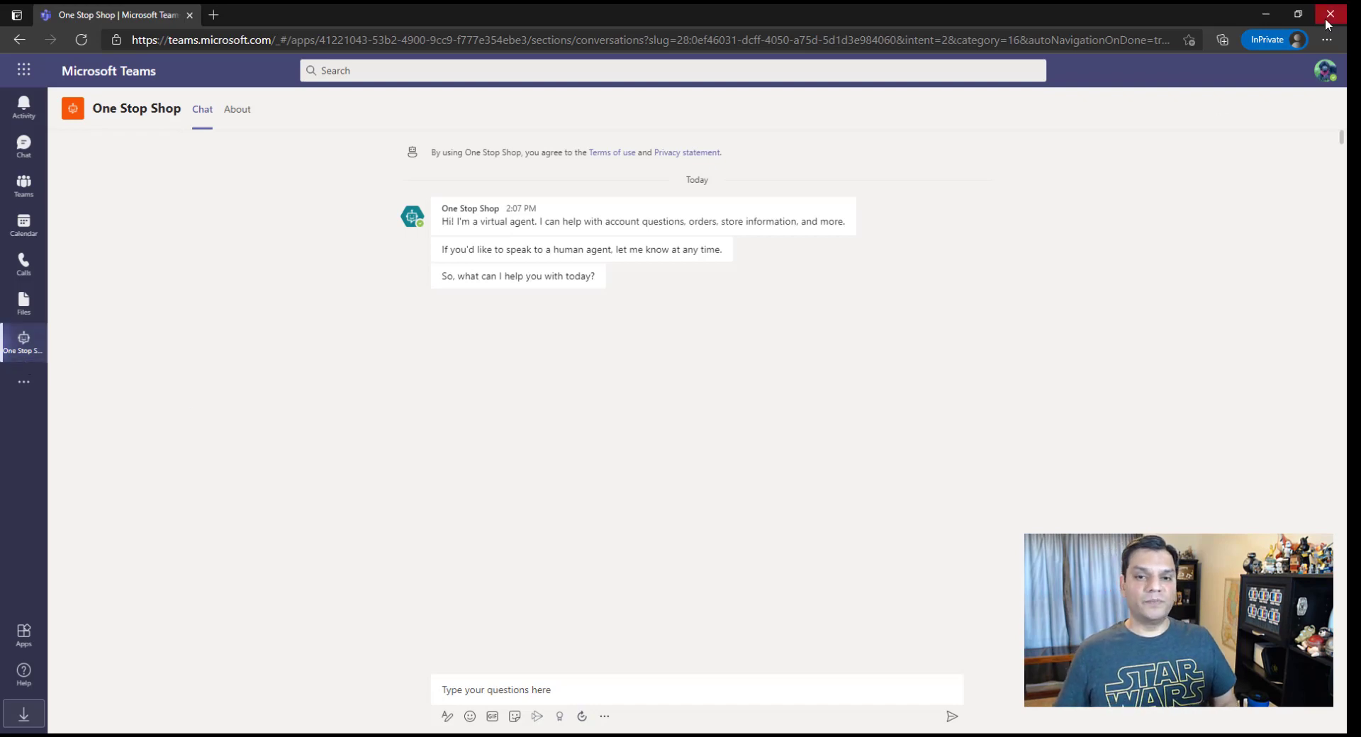
- Return to the desktop Teams, open the One Stop Shop chatbot in Power Virtual Agents, and remove it from the apps shared with the team
{"action": "key", "text": "alt+Tab"}
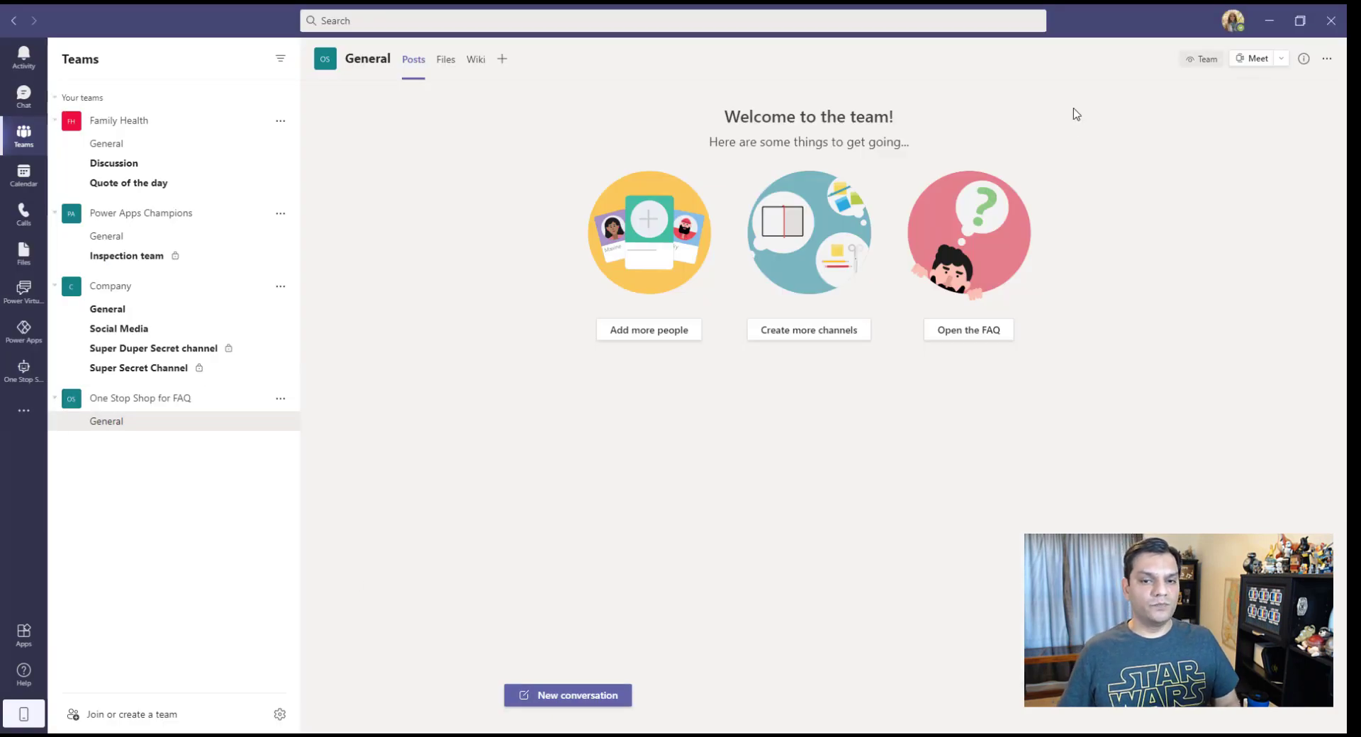
{"action": "left_click", "coordinate": [23, 290]}
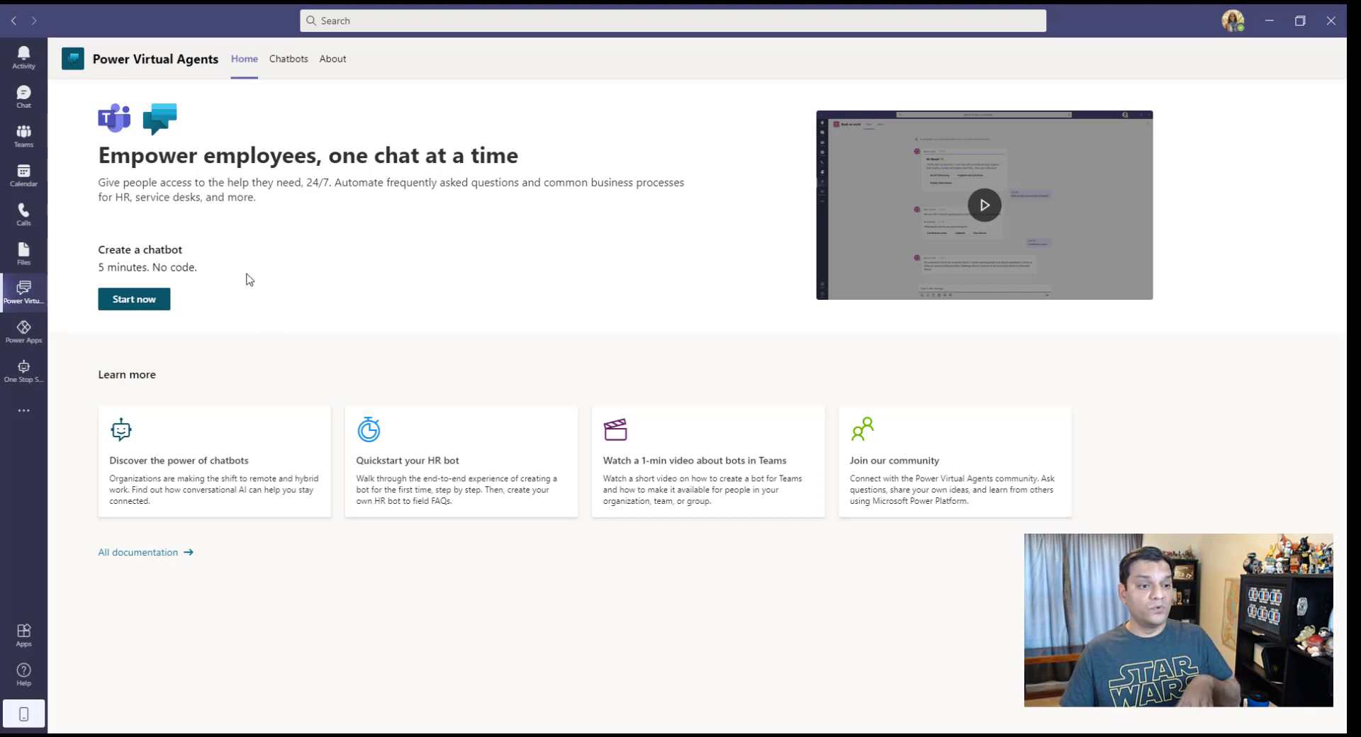
{"action": "left_click", "coordinate": [278, 65]}
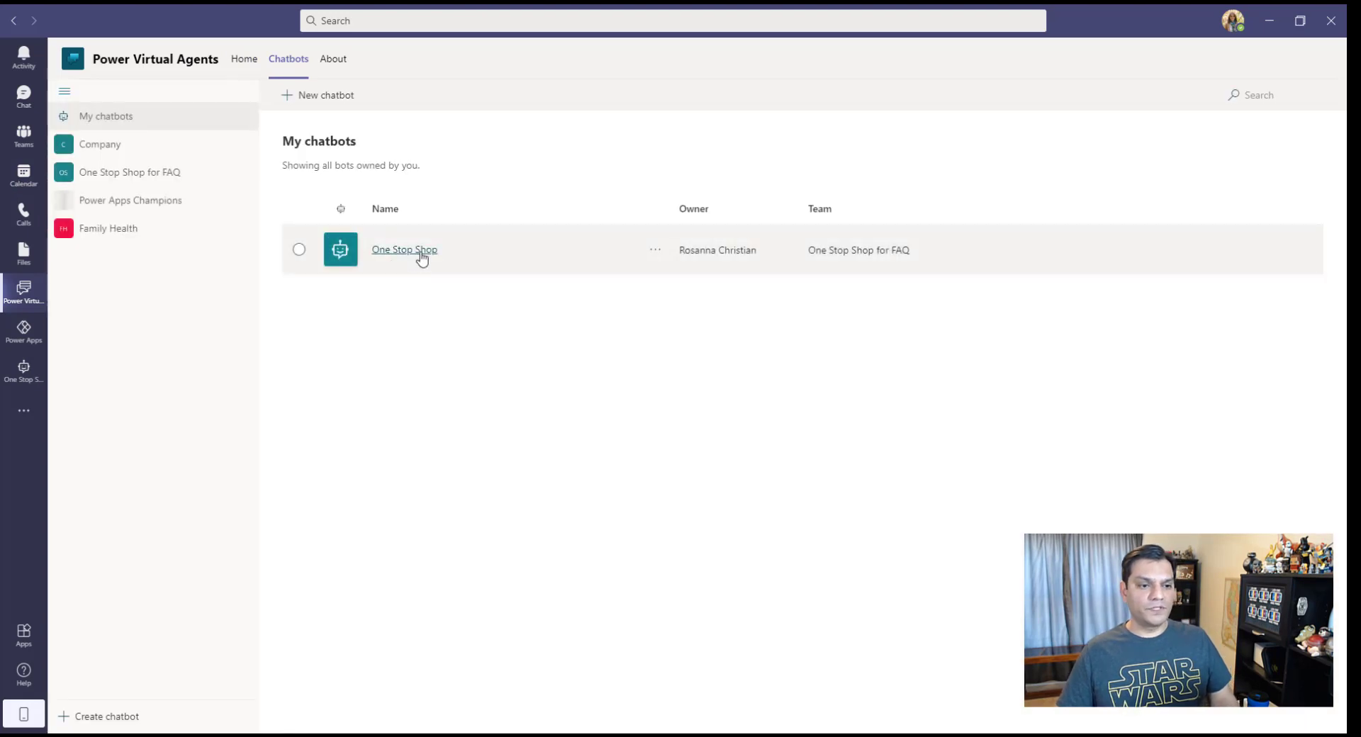
{"action": "left_click", "coordinate": [421, 251]}
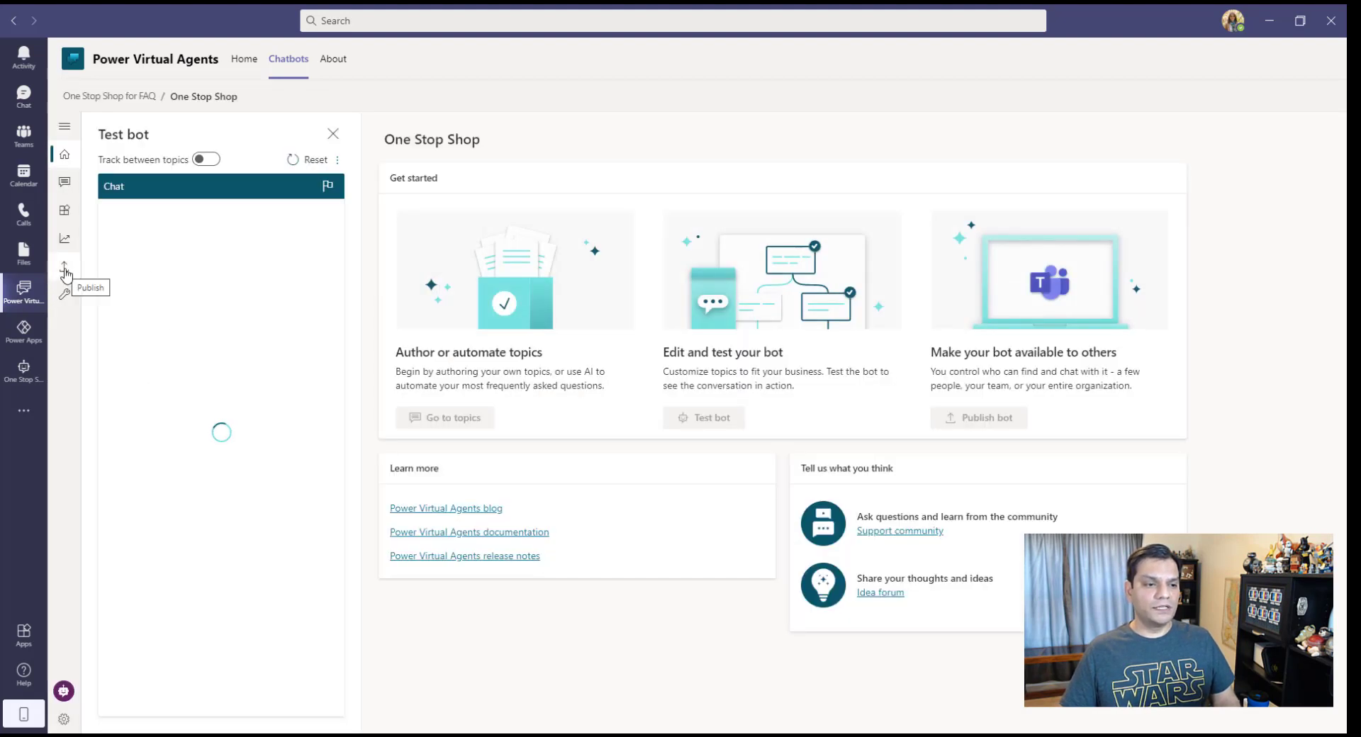
{"action": "left_click", "coordinate": [63, 270]}
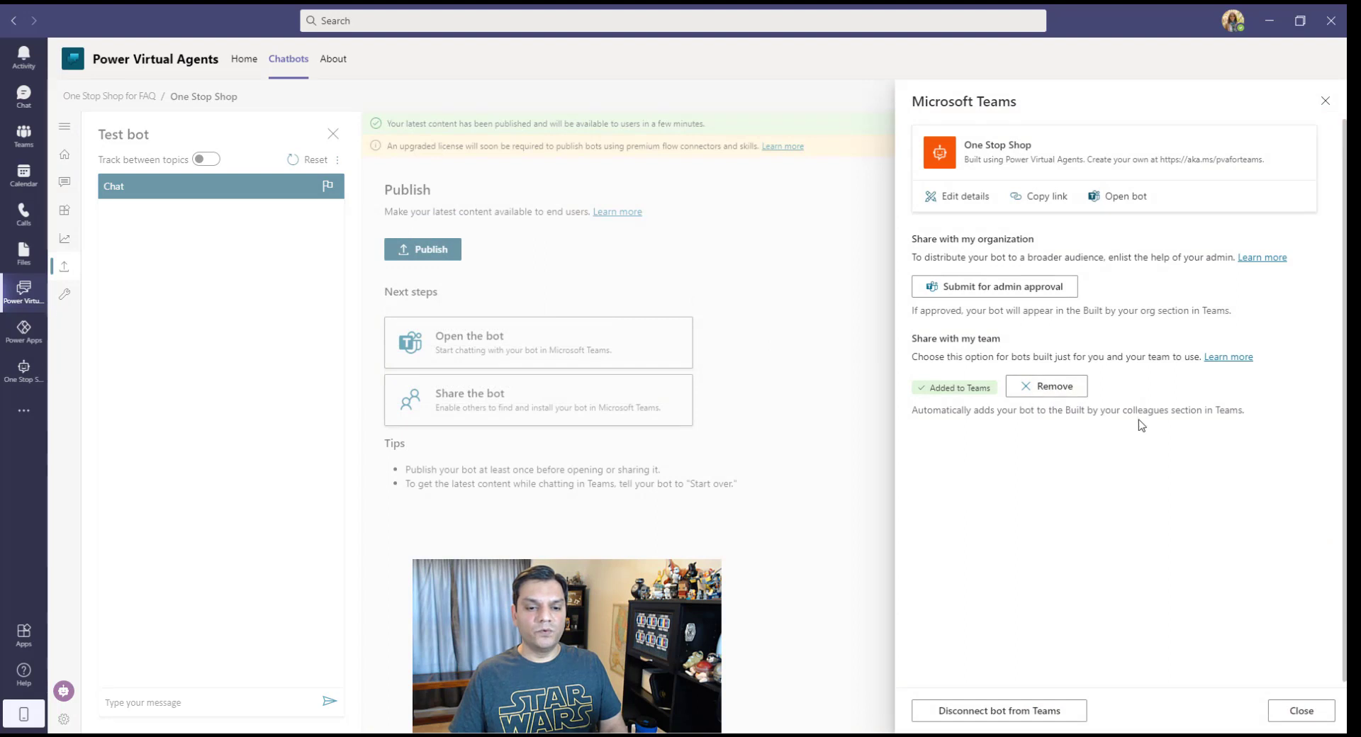
{"action": "left_click", "coordinate": [1069, 391]}
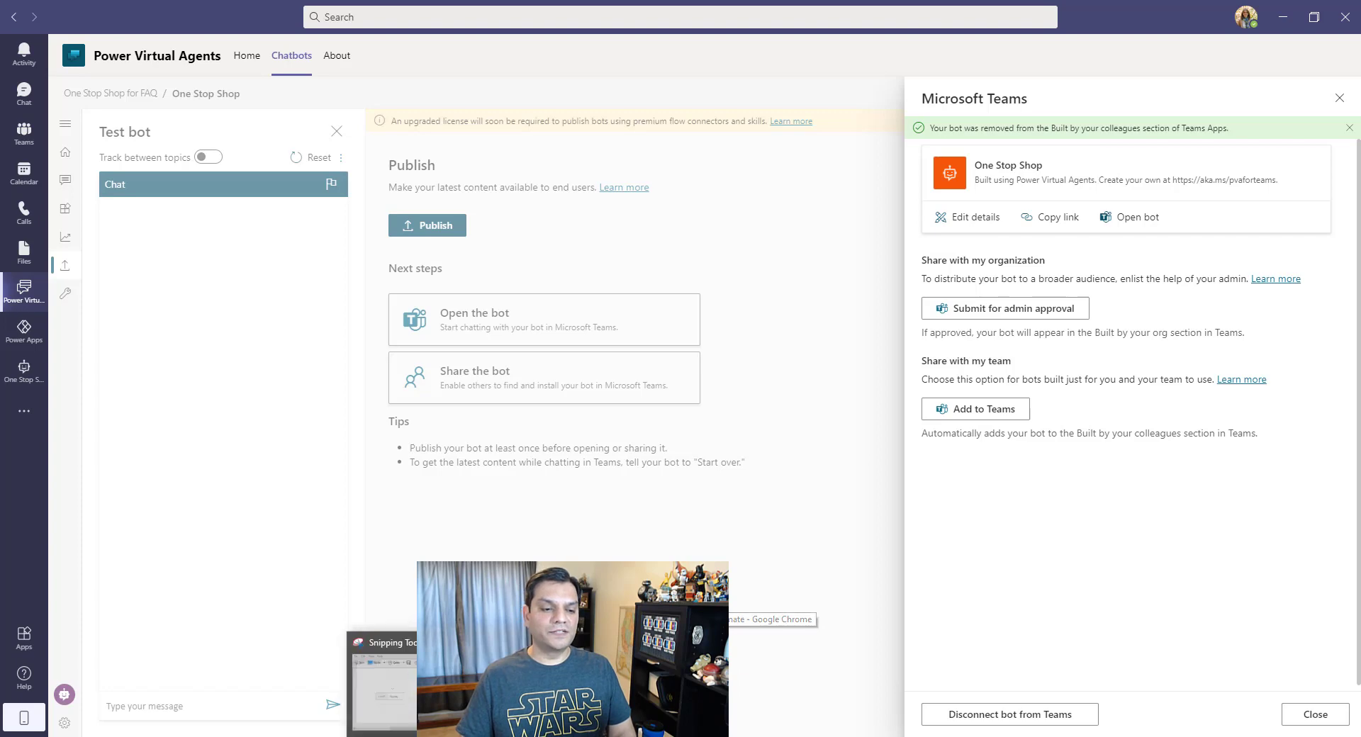
- Reload the colleague's browser session, check the organization's app list for the One Stop Shop bot, and close the bot's sharing settings in desktop Teams
{"action": "left_click", "coordinate": [439, 693]}
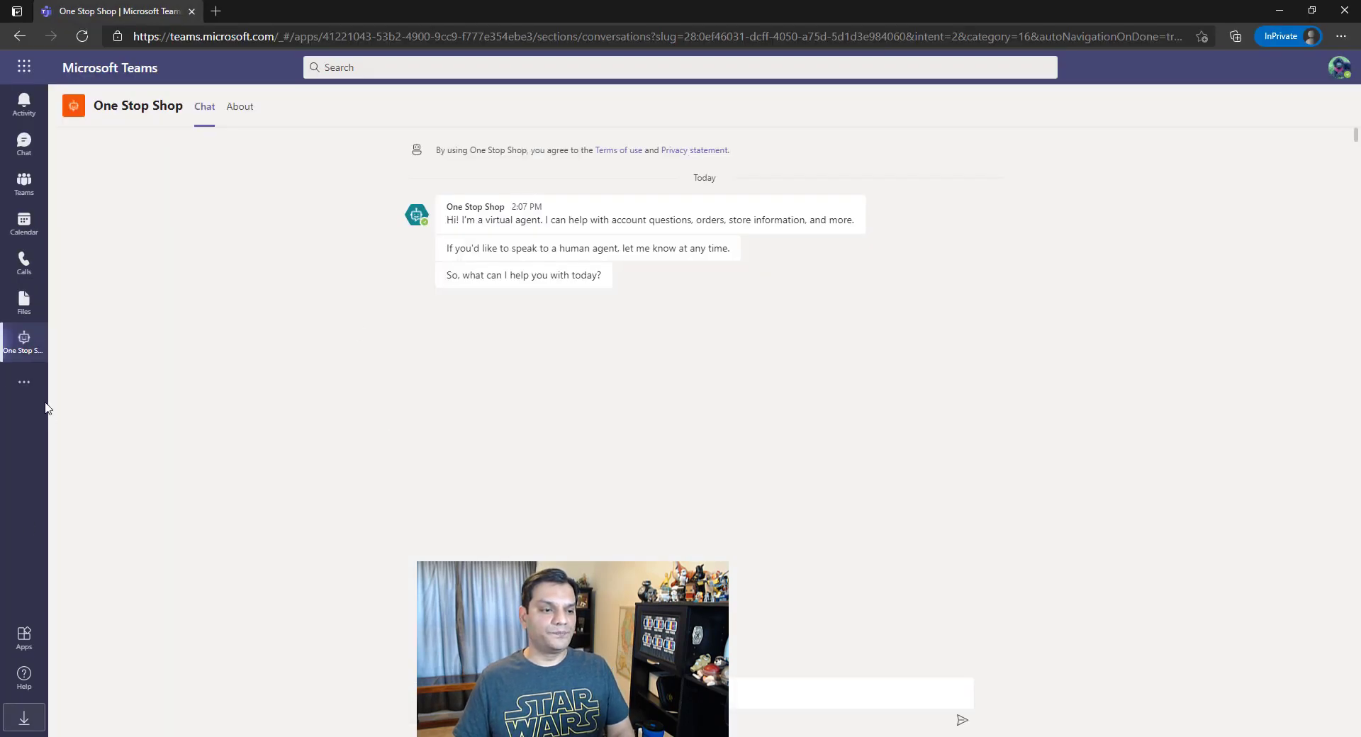
{"action": "left_click", "coordinate": [24, 392]}
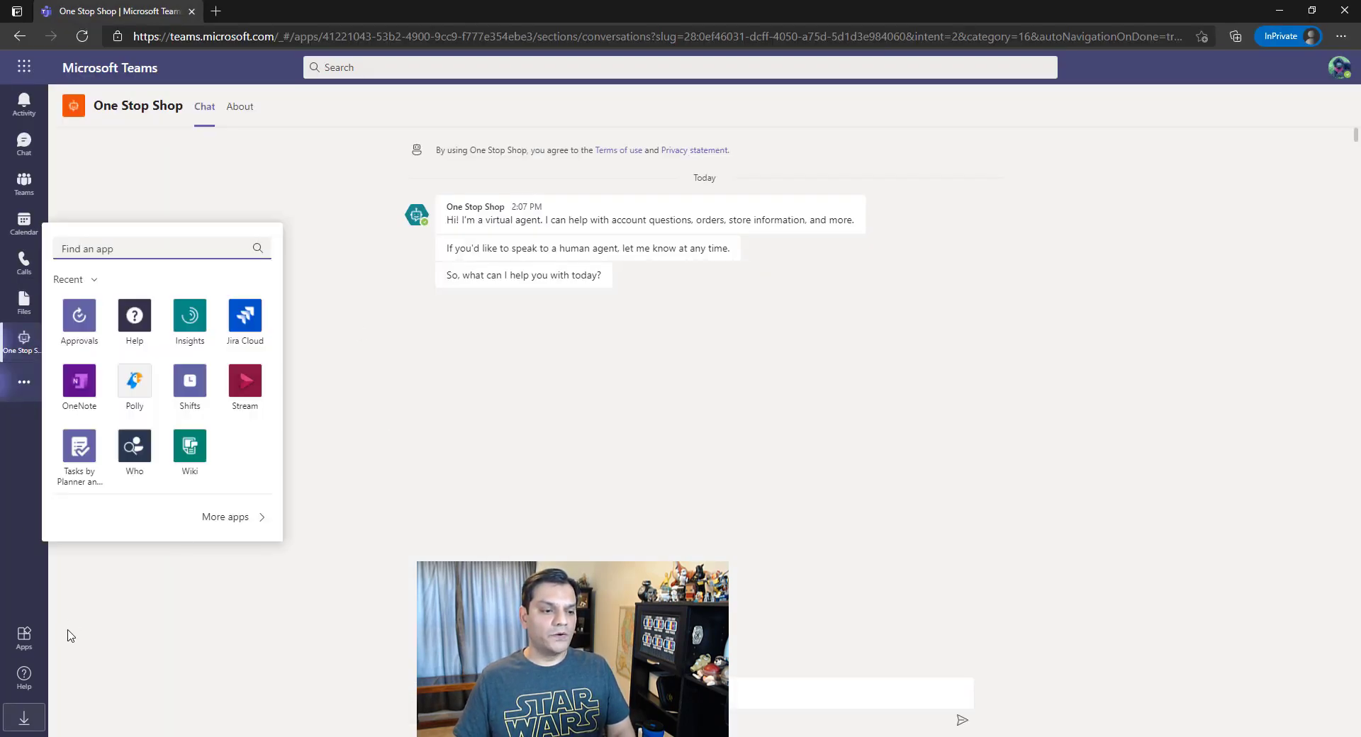
{"action": "left_click", "coordinate": [26, 639]}
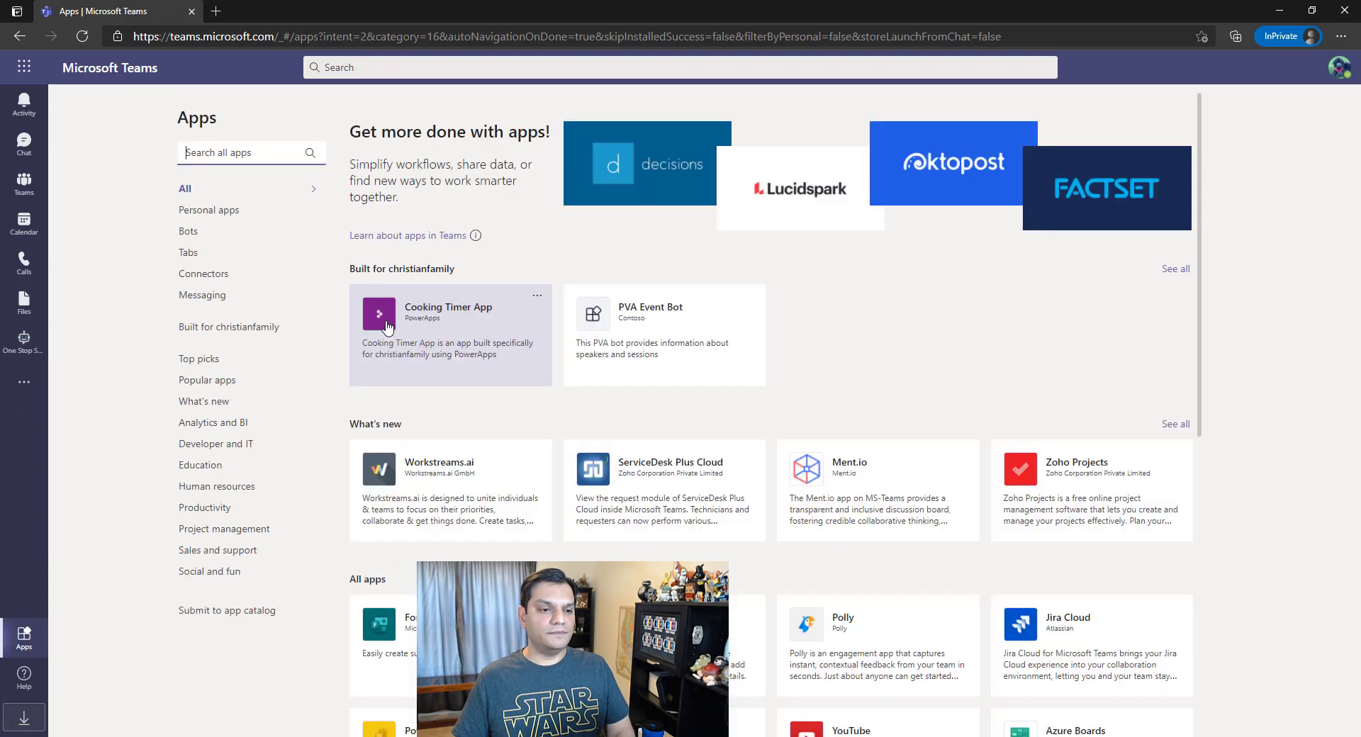
{"action": "left_click", "coordinate": [235, 333]}
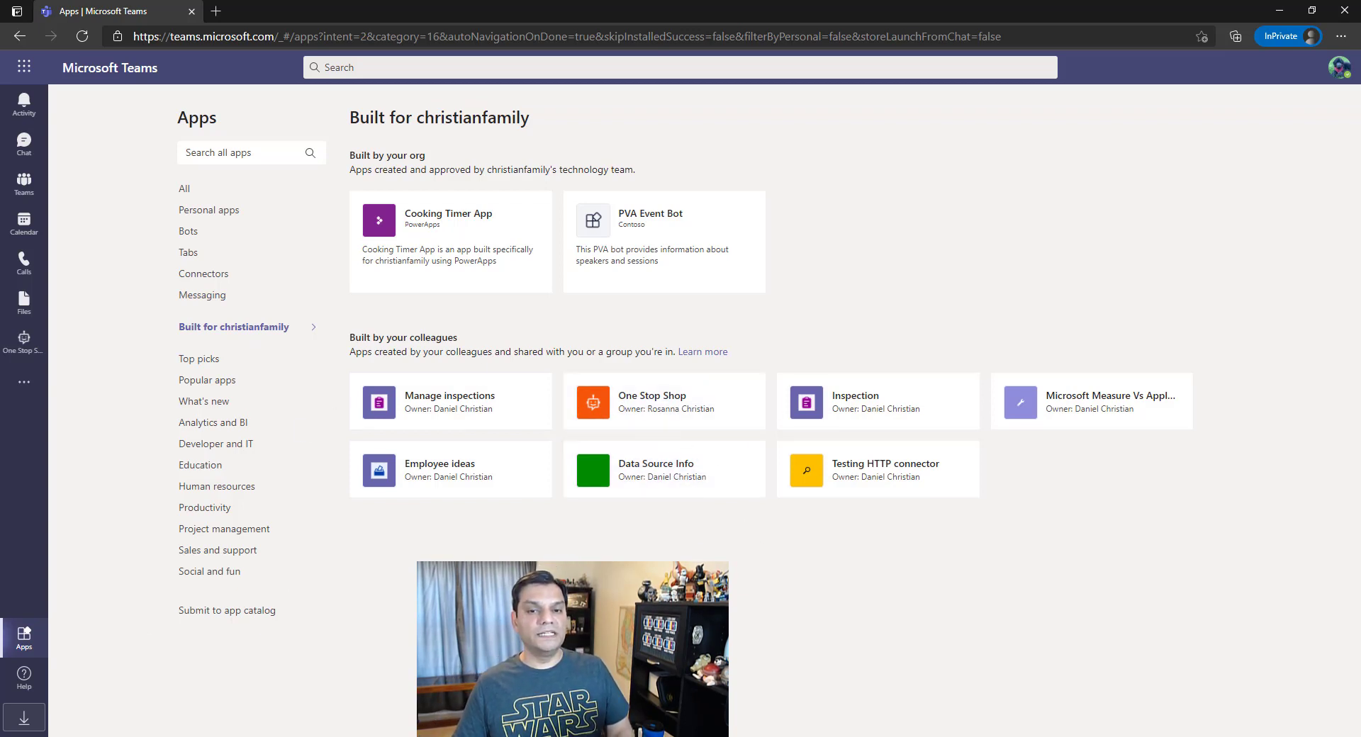
{"action": "left_click", "coordinate": [82, 36]}
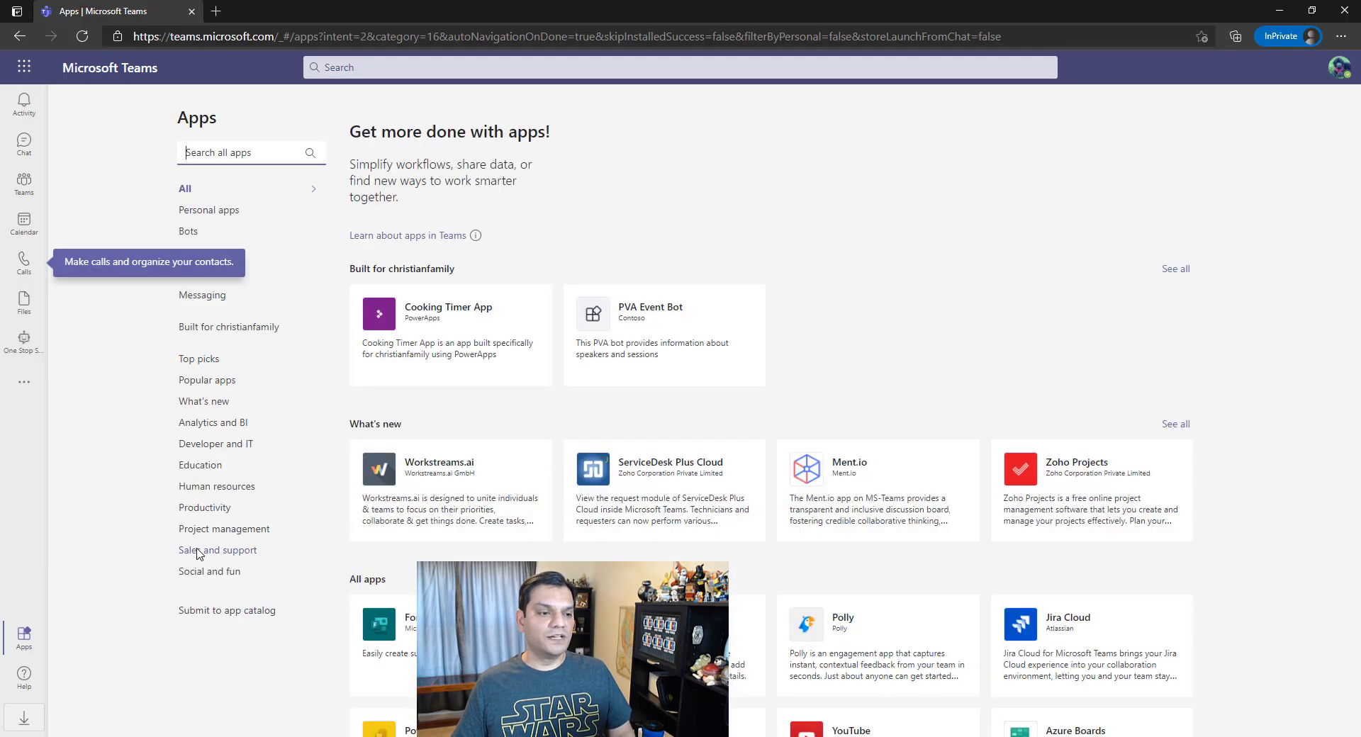
{"action": "left_click", "coordinate": [224, 330]}
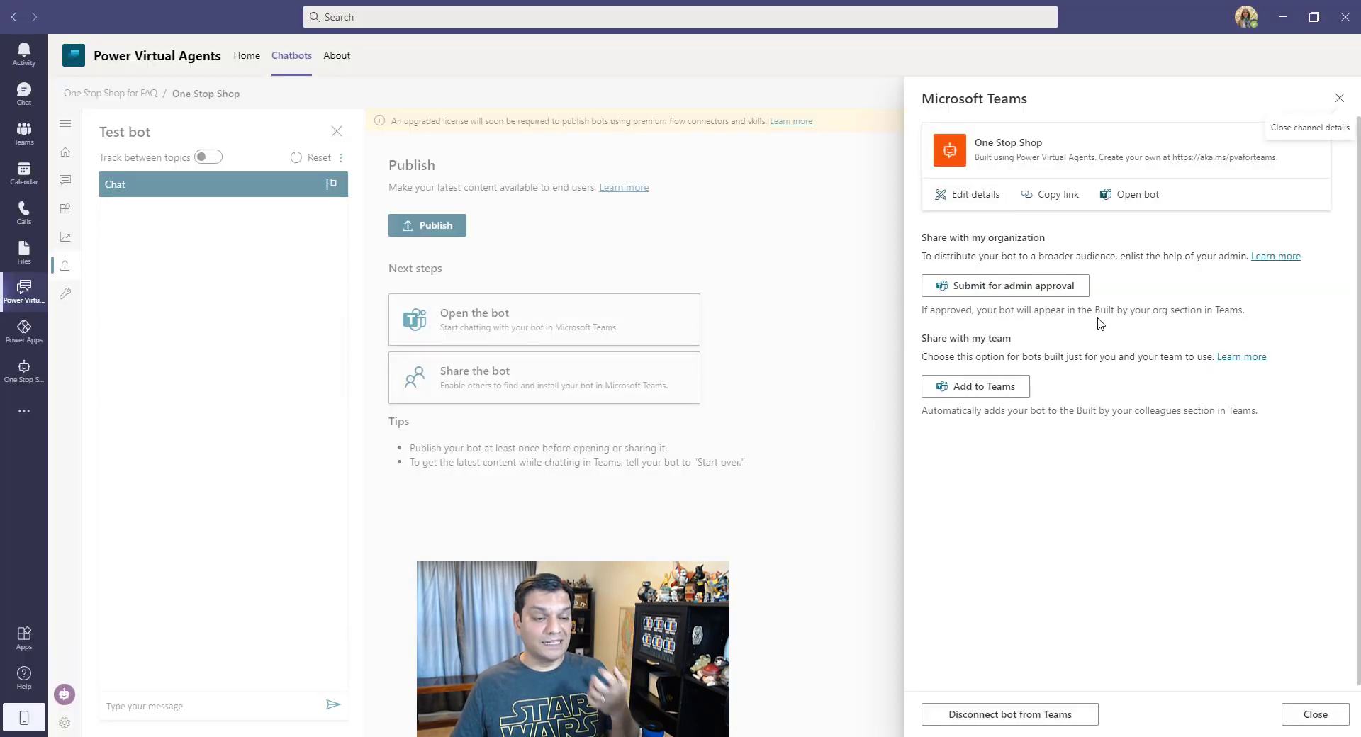
{"action": "left_click", "coordinate": [1332, 103]}
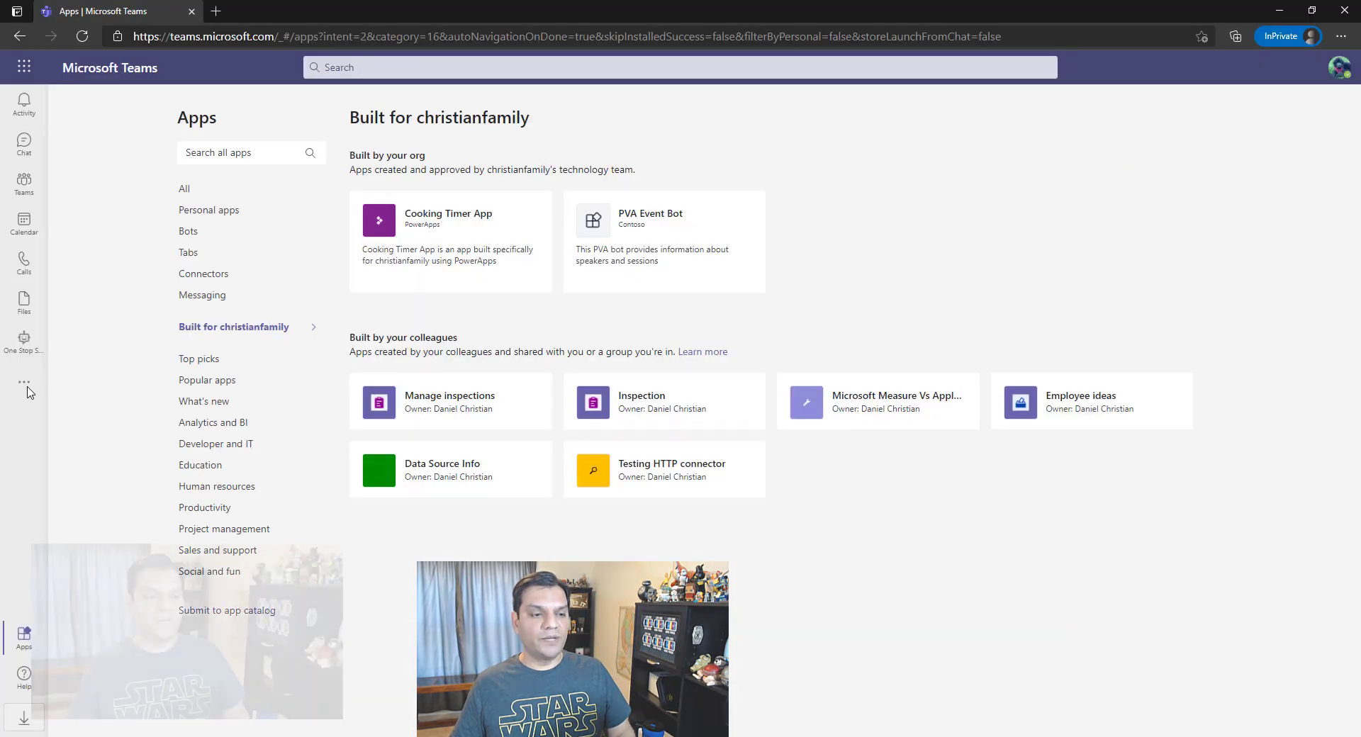
- Open the pinned One Stop Shop bot in the colleague's browser session and send it "Hi there"
{"action": "left_click", "coordinate": [22, 347]}
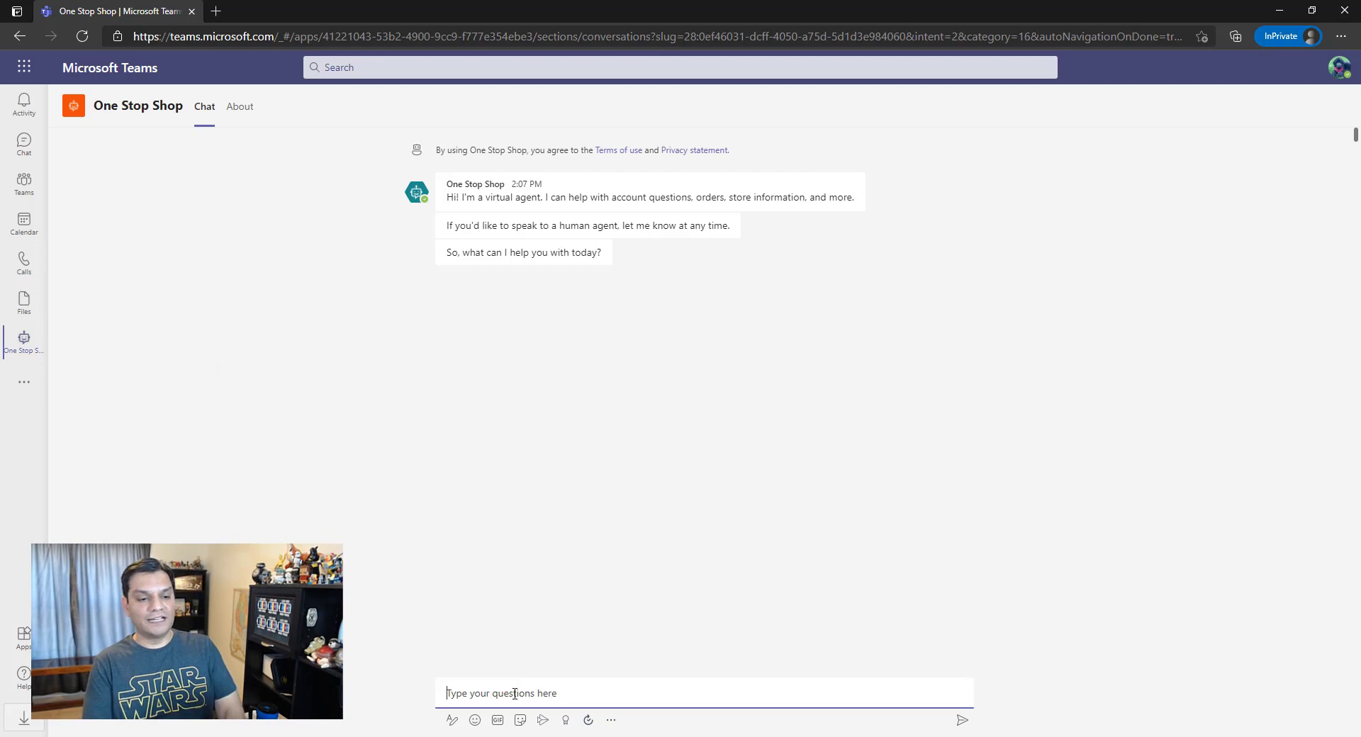
{"action": "type", "text": "Hi there"}
{"action": "key", "text": "Return"}
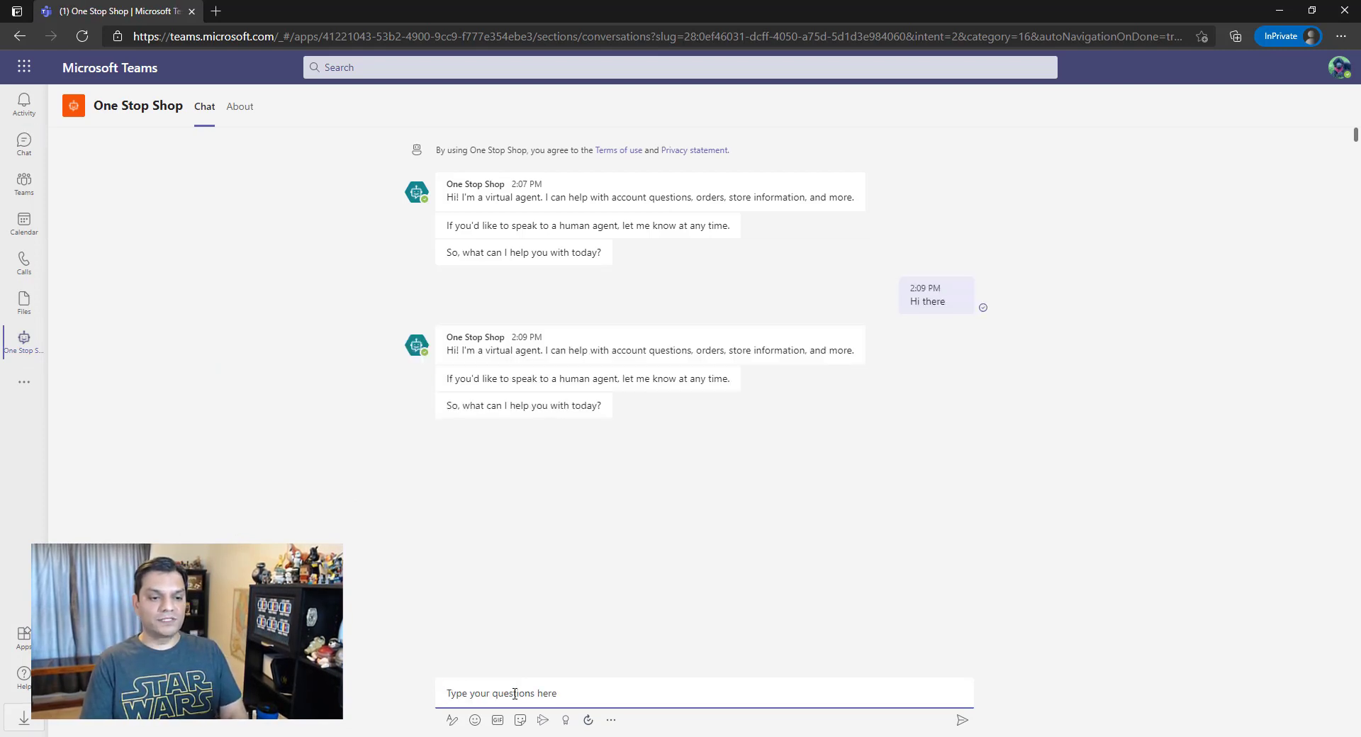
- Send "Need some information" to the bot and choose the Paid Time Off option
{"action": "type", "text": "Need some information"}
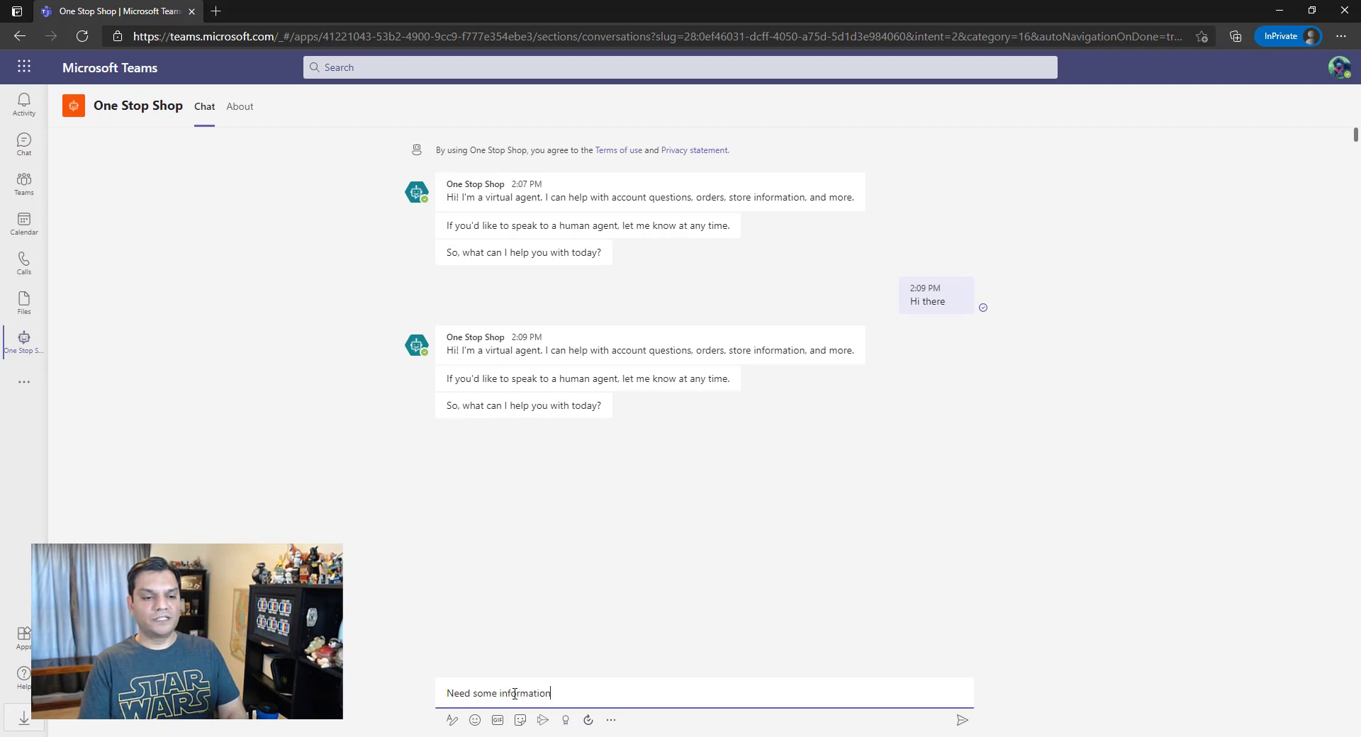
{"action": "key", "text": "Return"}
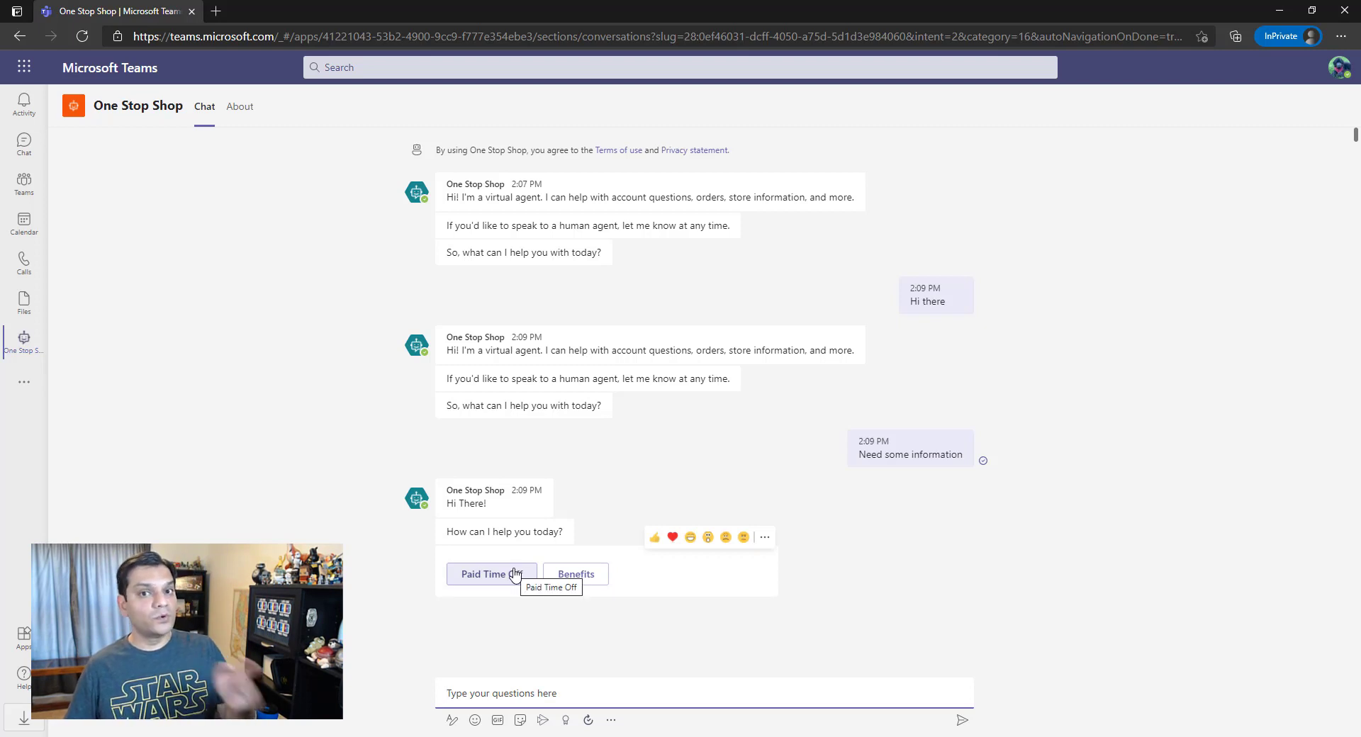
{"action": "left_click", "coordinate": [511, 580]}
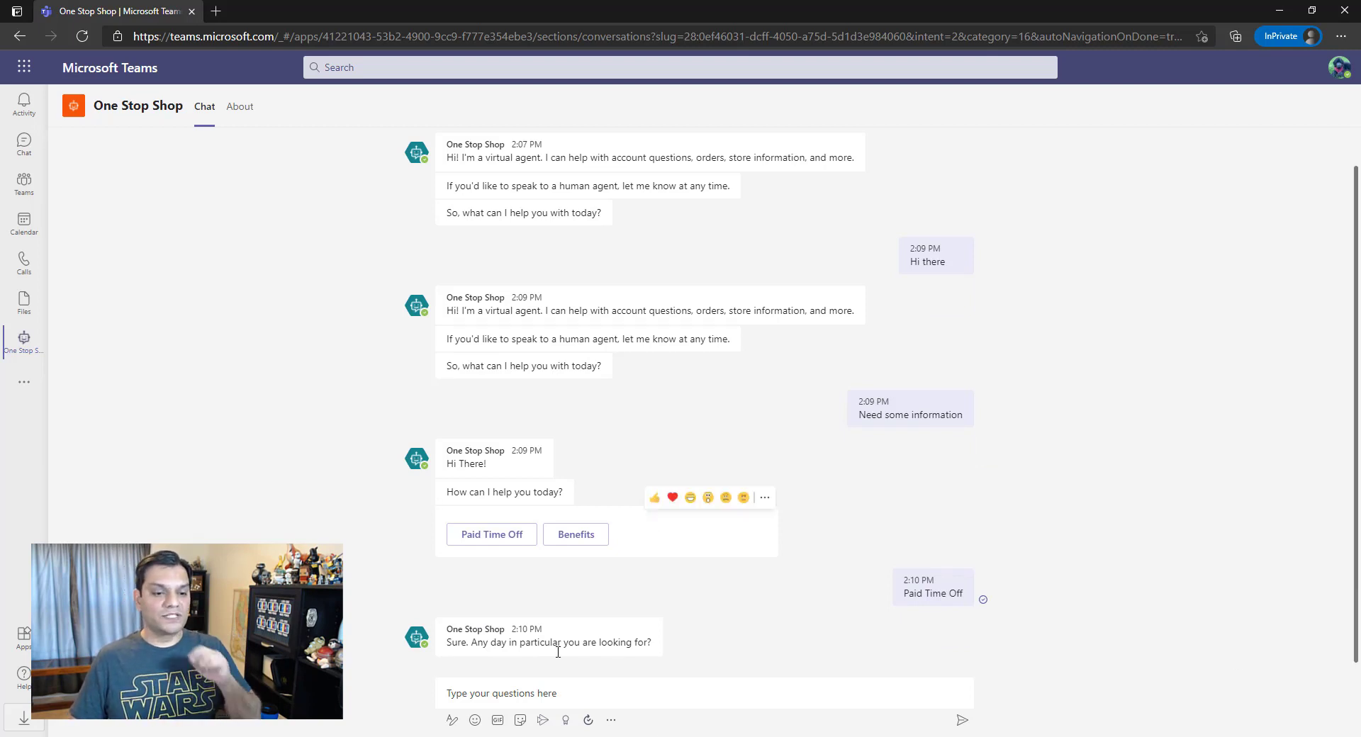
- Switch to the desktop Teams, open the sharing settings of the One Stop Shop bot, and disconnect the bot from Teams
{"action": "mouse_move", "coordinate": [712, 736]}
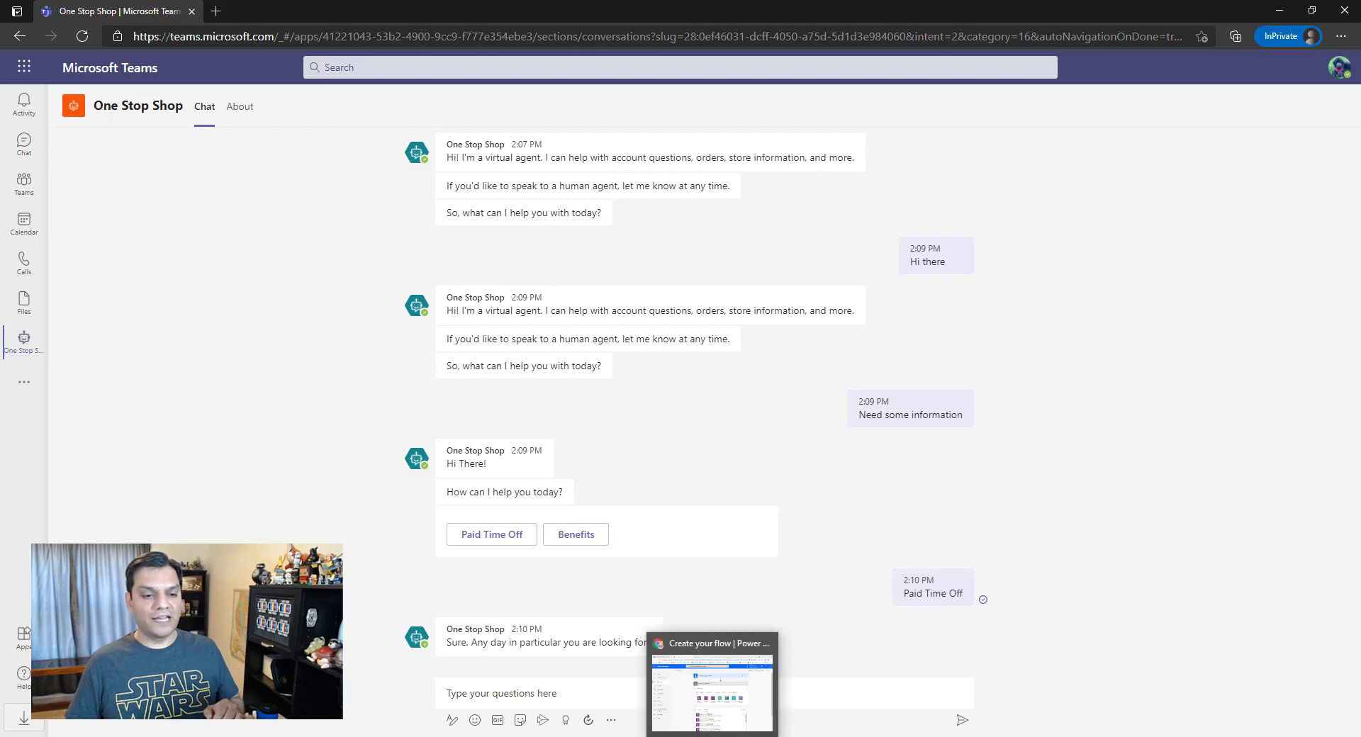
{"action": "left_click", "coordinate": [591, 693]}
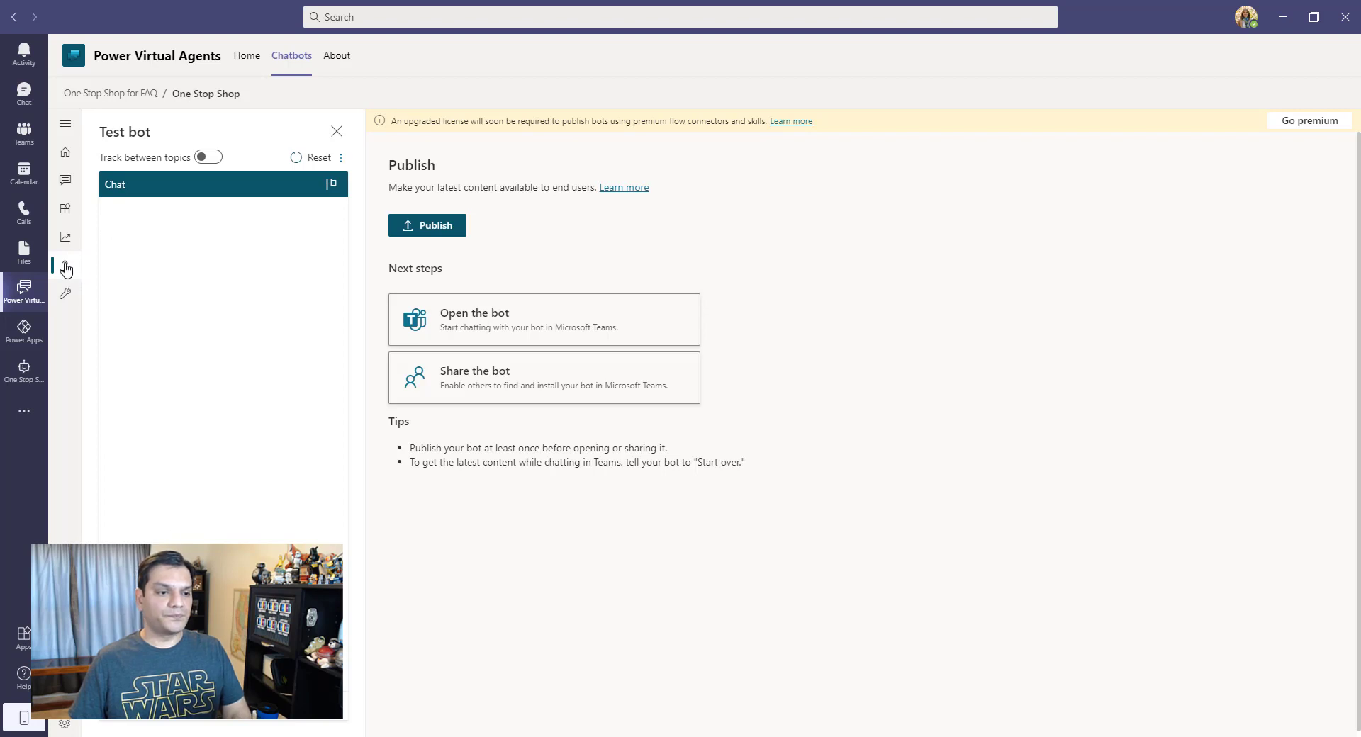
{"action": "left_click", "coordinate": [550, 385]}
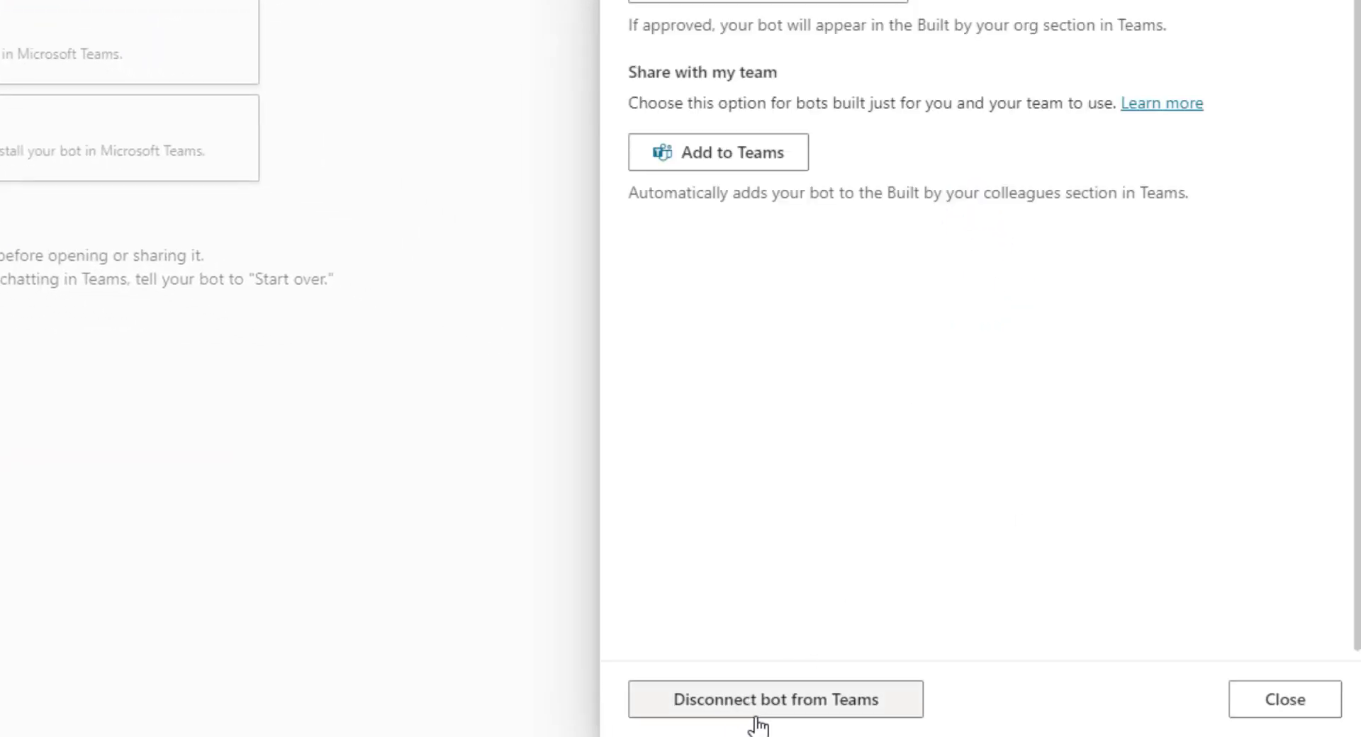
{"action": "left_click", "coordinate": [776, 714]}
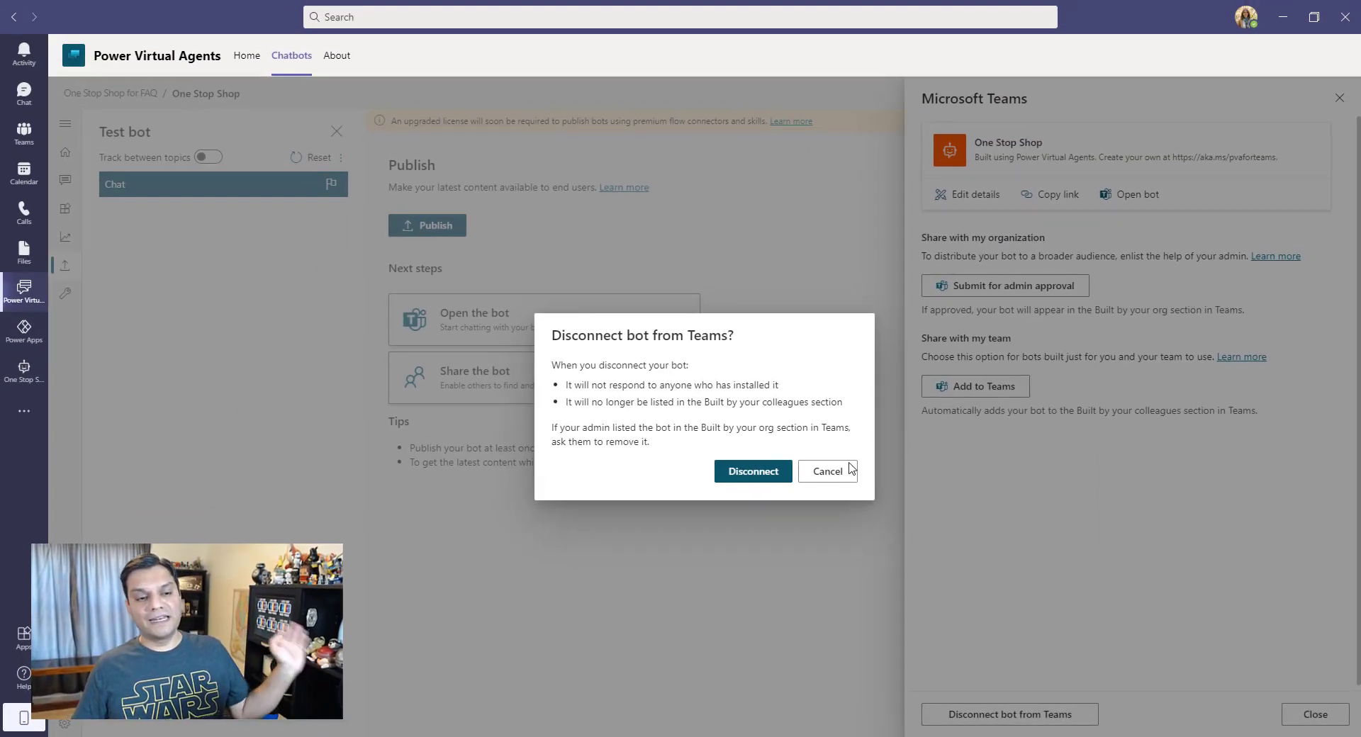
{"action": "left_click", "coordinate": [754, 472]}
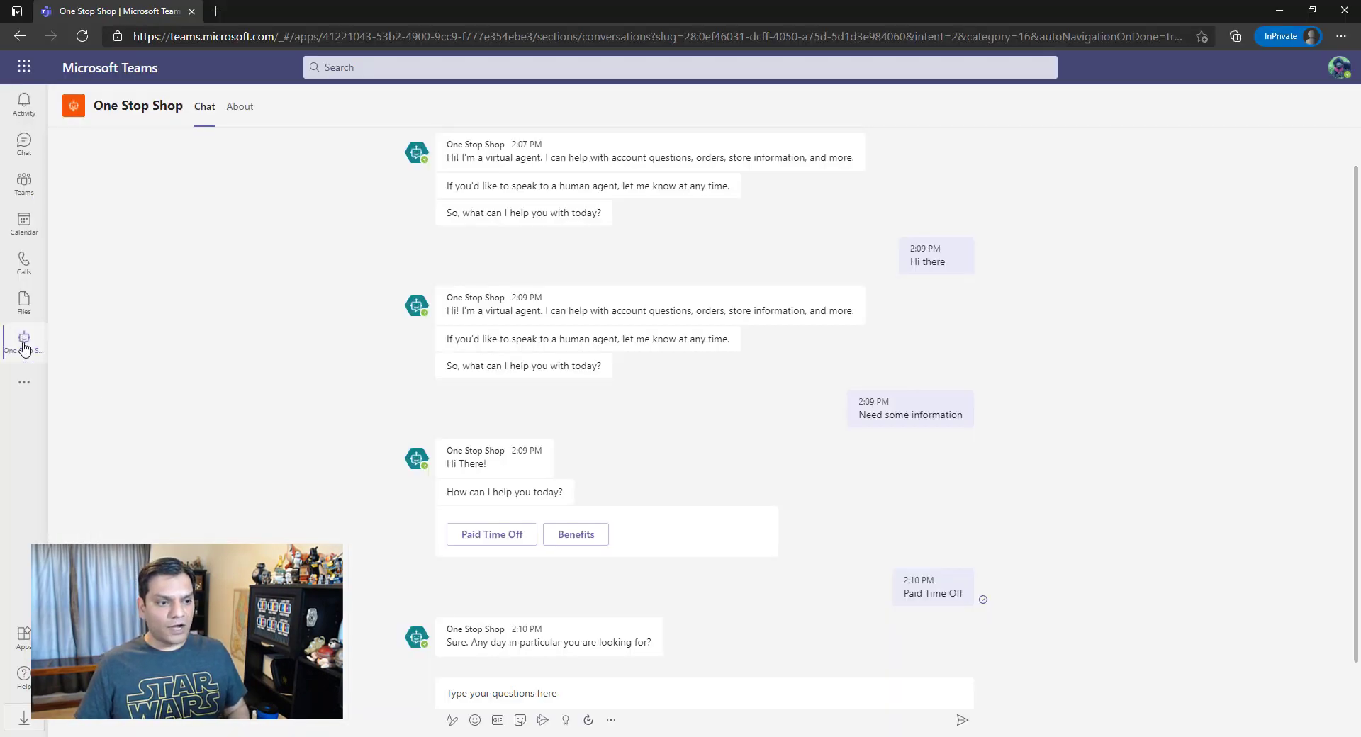
- Send "start again" to the One Stop Shop bot in the colleague's browser session
{"action": "left_click", "coordinate": [746, 693]}
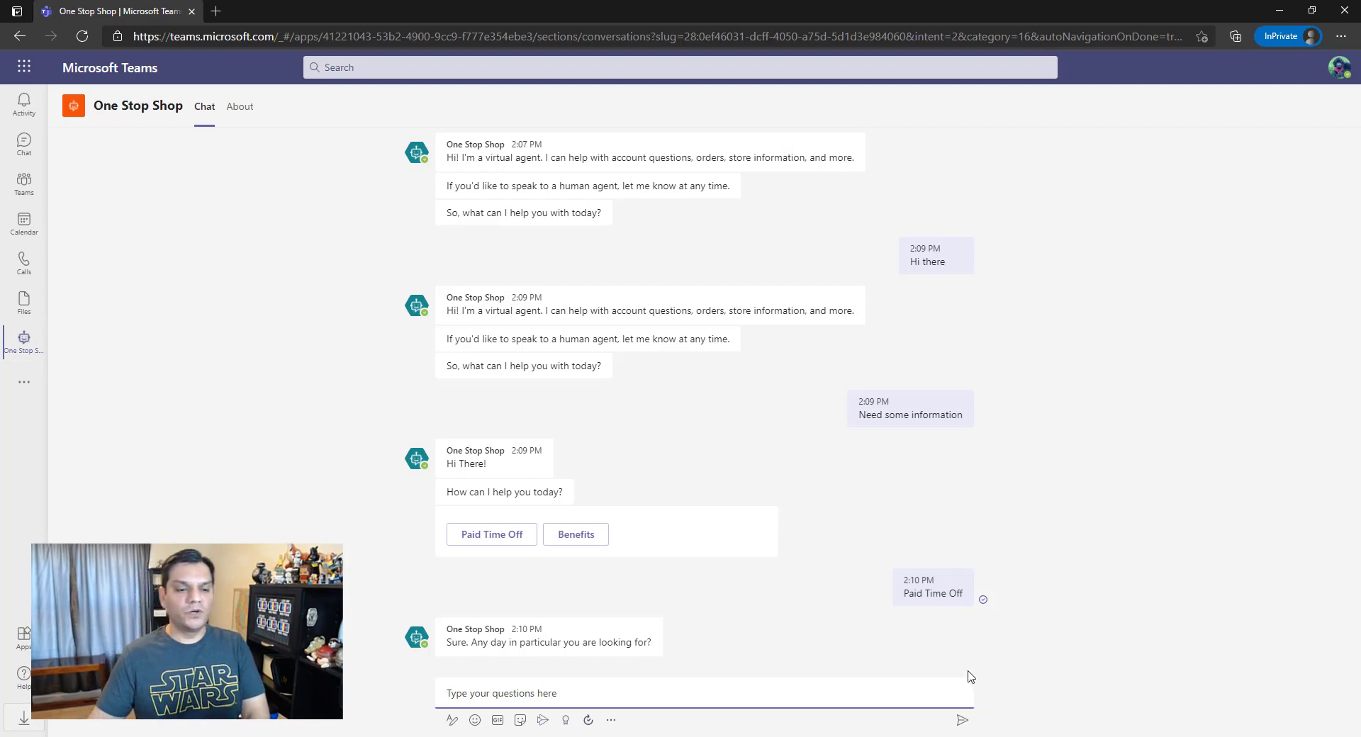
{"action": "type", "text": "s"}
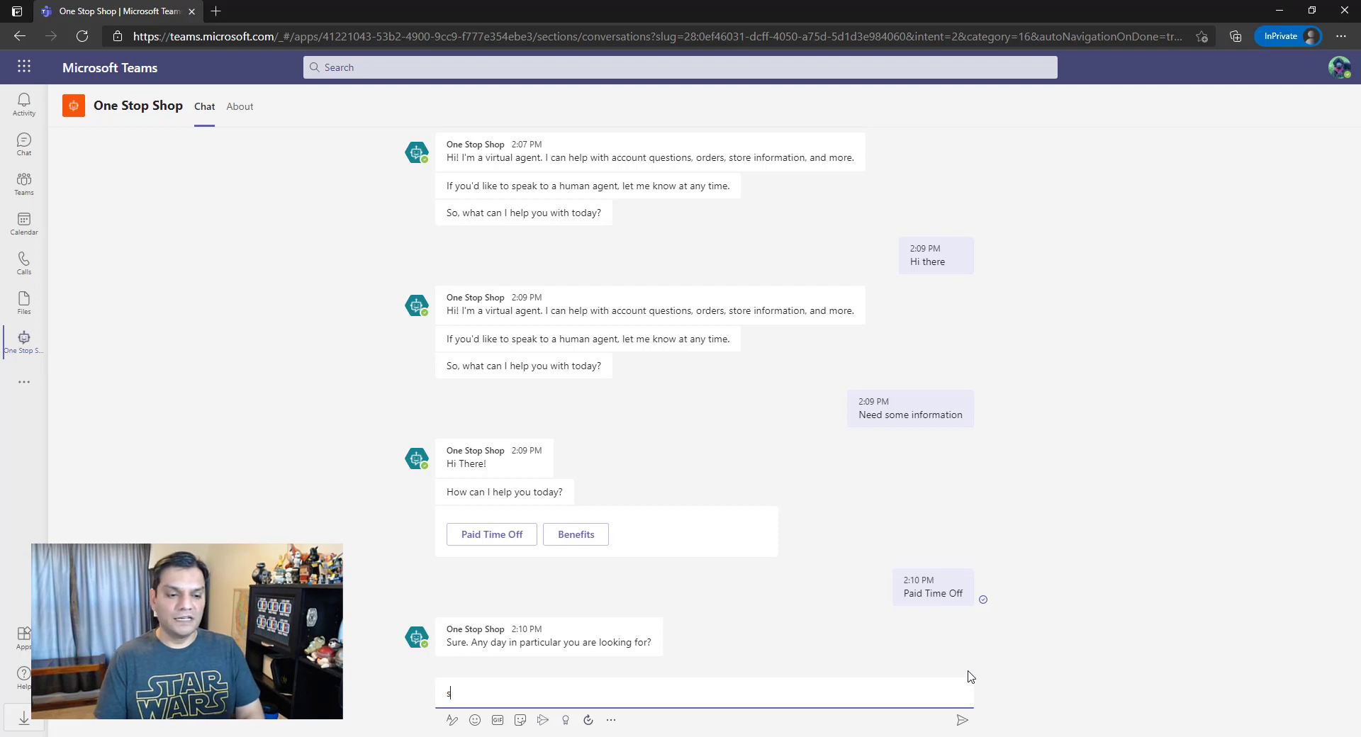
{"action": "type", "text": "tart again"}
{"action": "key", "text": "Return"}
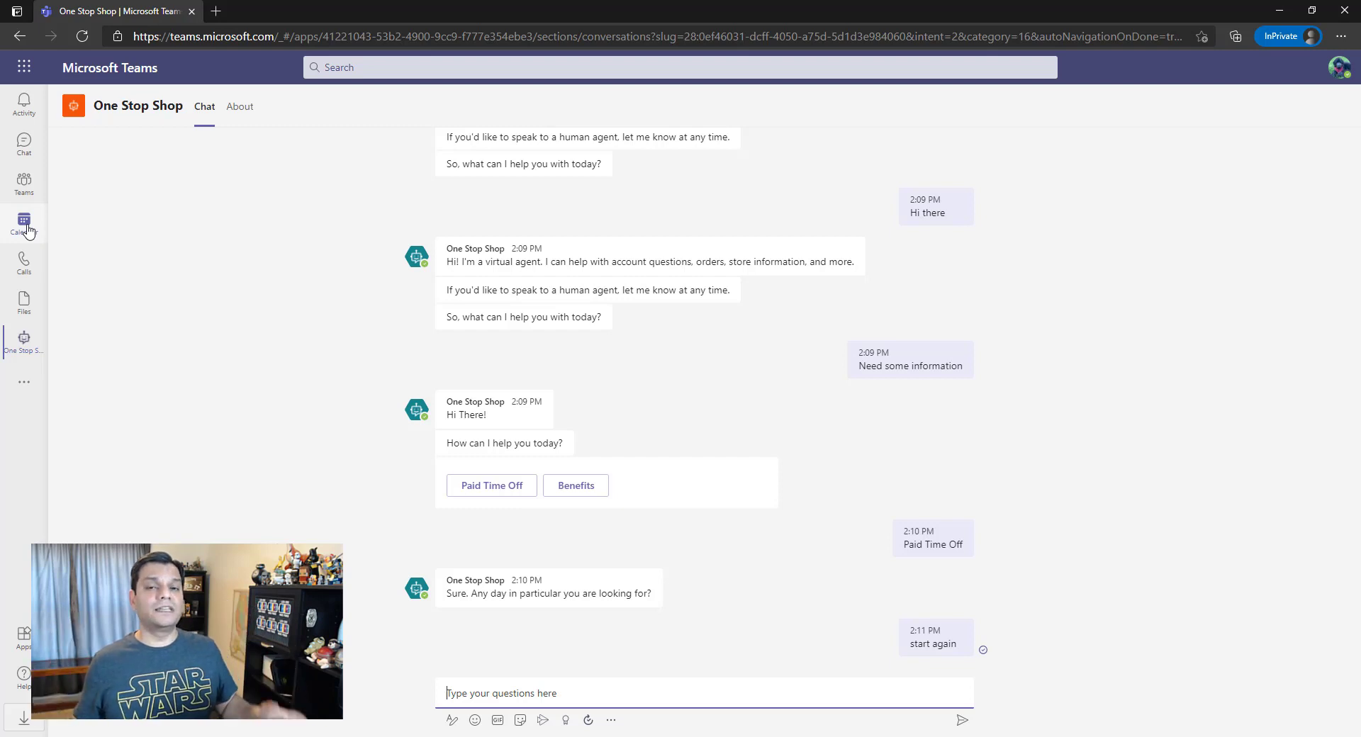
- Check the unpin, block and uninstall options for the pinned One Stop Shop app in the colleague's session
{"action": "right_click", "coordinate": [14, 346]}
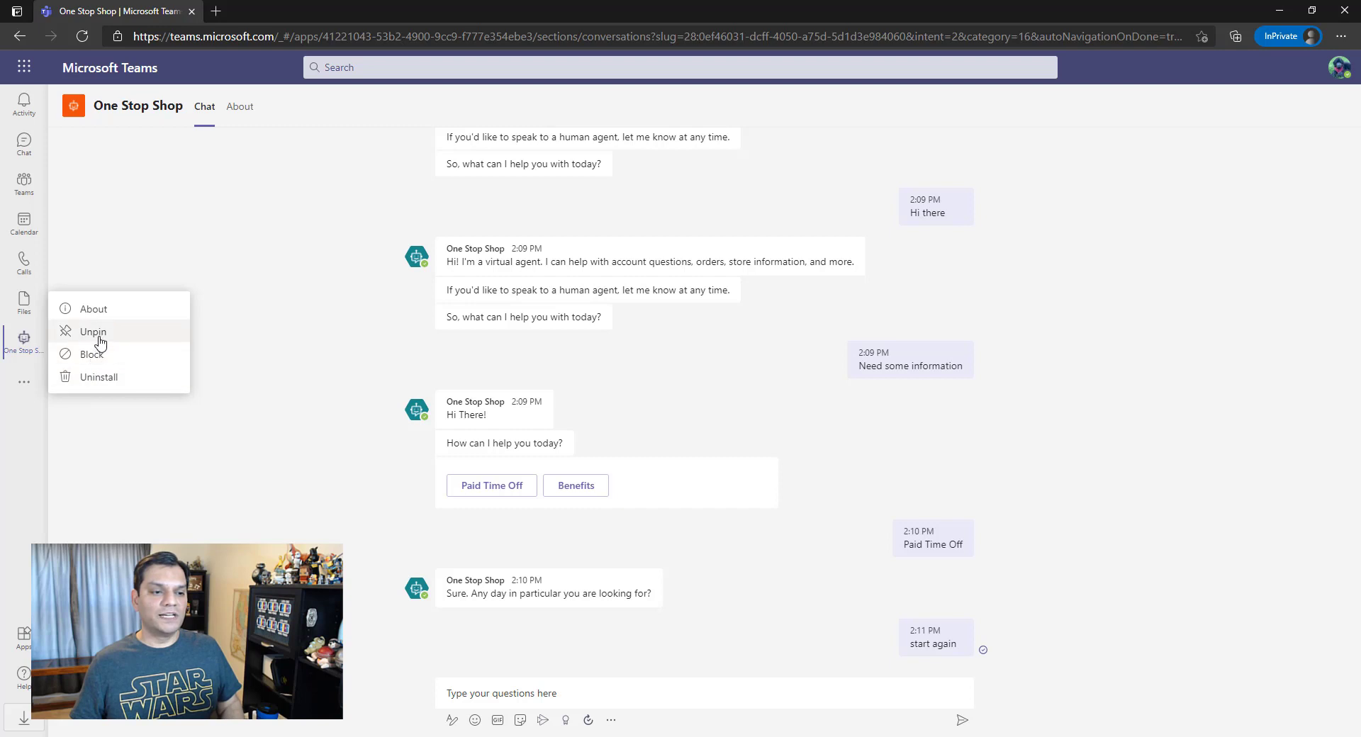
{"action": "left_click", "coordinate": [141, 382]}
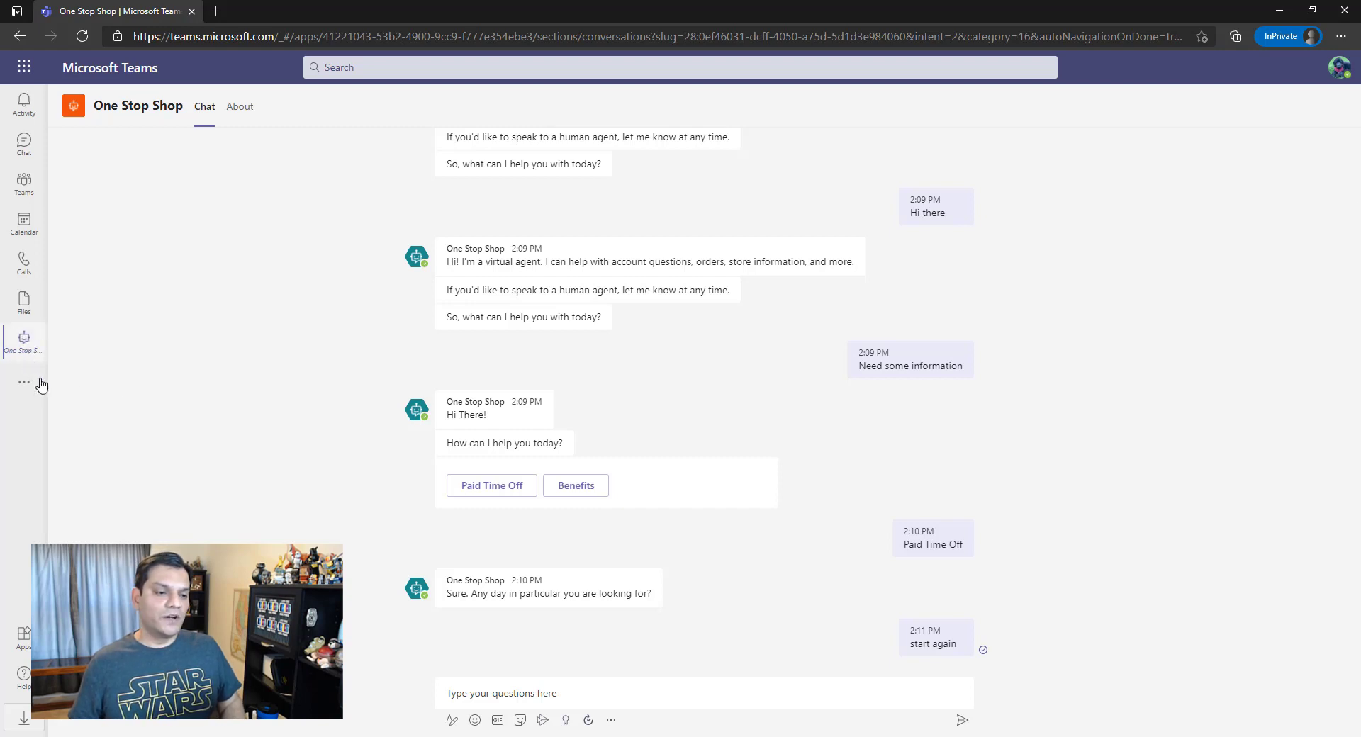
{"action": "left_click", "coordinate": [37, 318]}
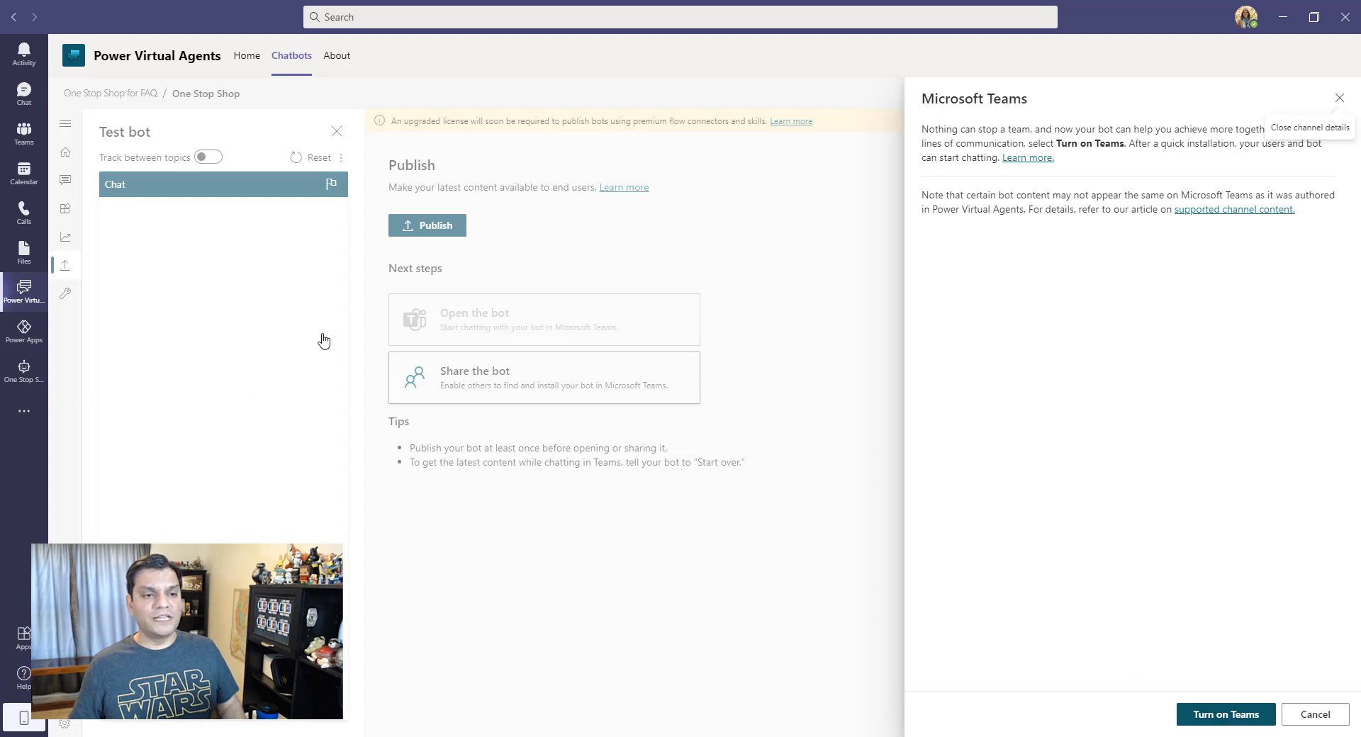
- Dismiss the Teams channel details in desktop Teams and permanently delete the bot, confirming with its name, One Stop Shop
{"action": "left_click", "coordinate": [1341, 724]}
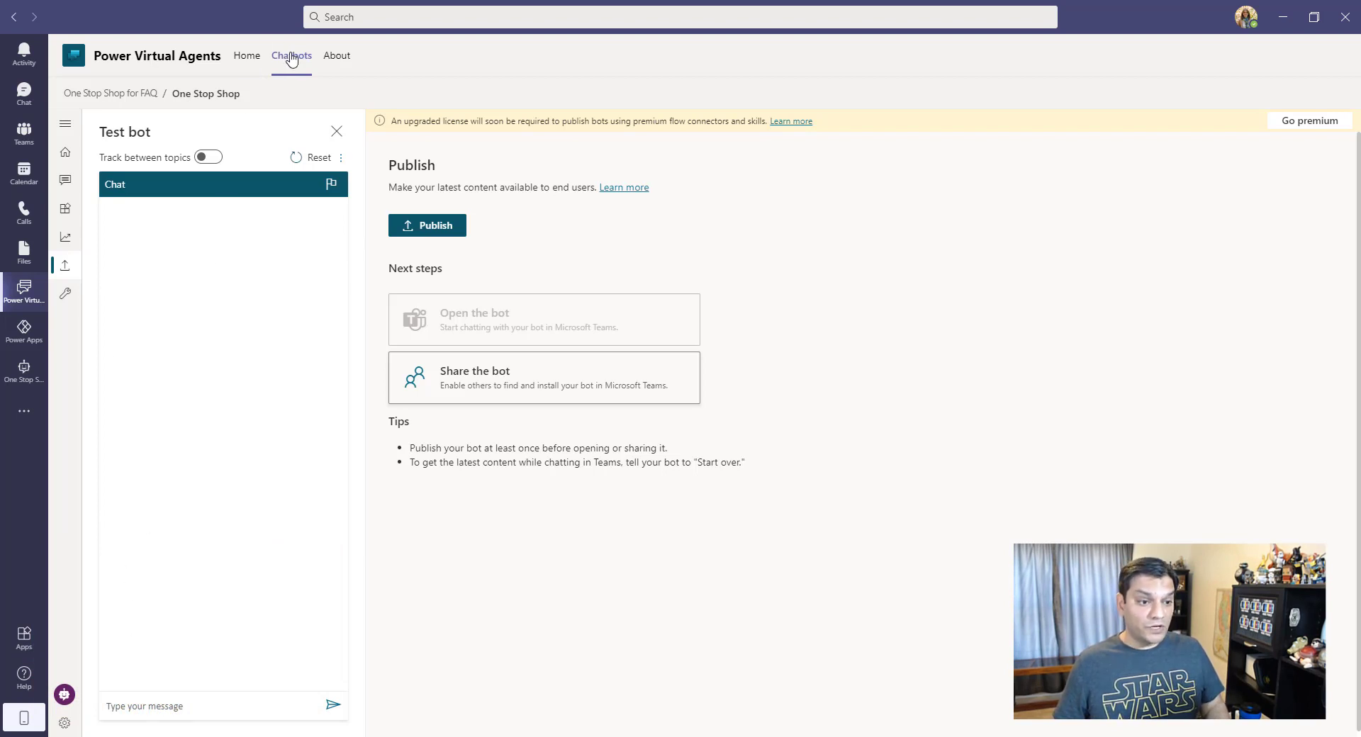
{"action": "left_click", "coordinate": [64, 724]}
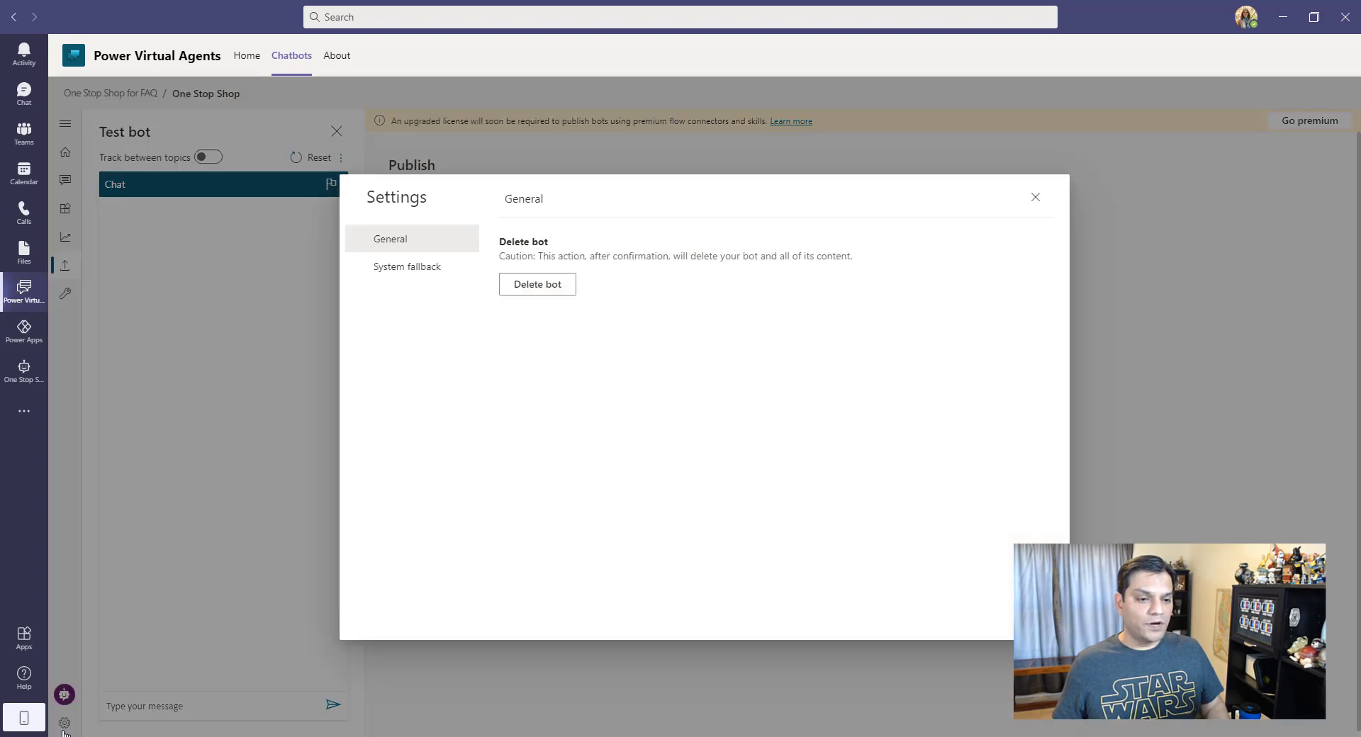
{"action": "left_click", "coordinate": [550, 285]}
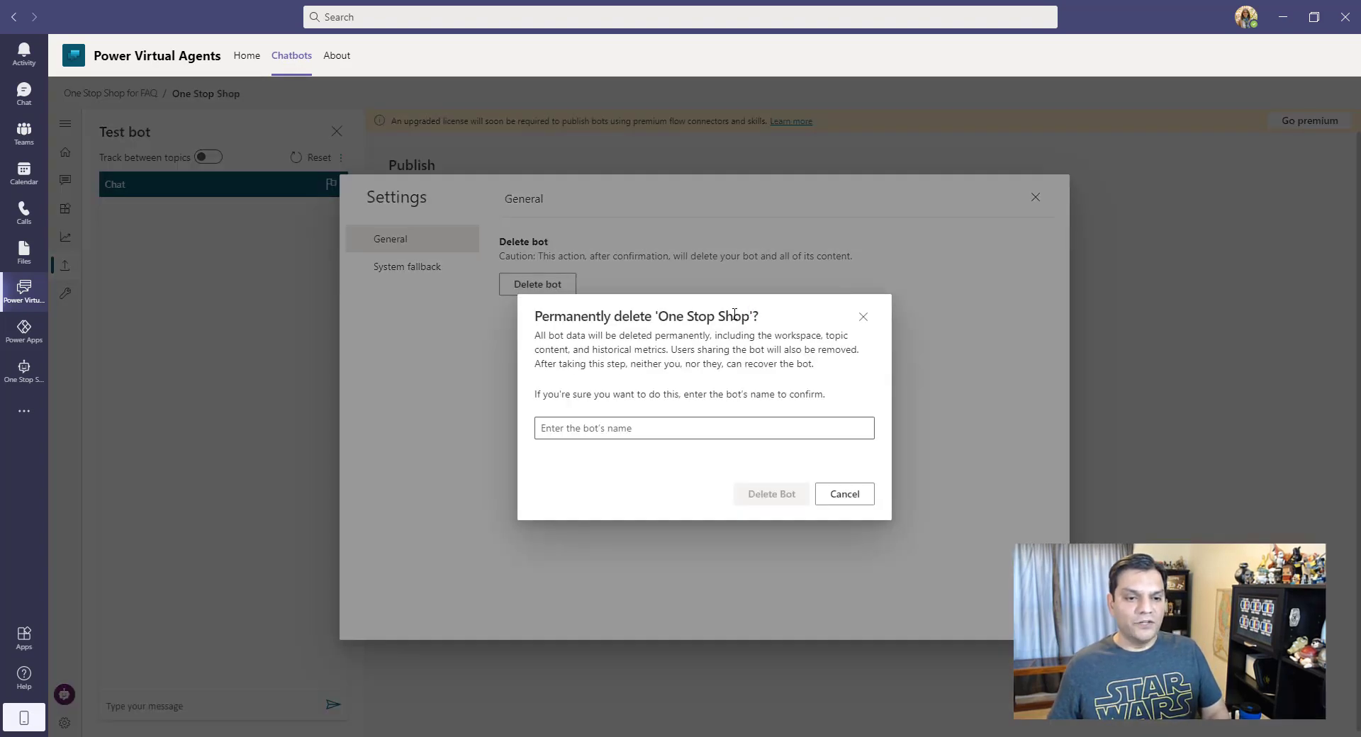
{"action": "left_click_drag", "start_coordinate": [750, 316], "coordinate": [653, 317]}
{"action": "key", "text": "ctrl+c"}
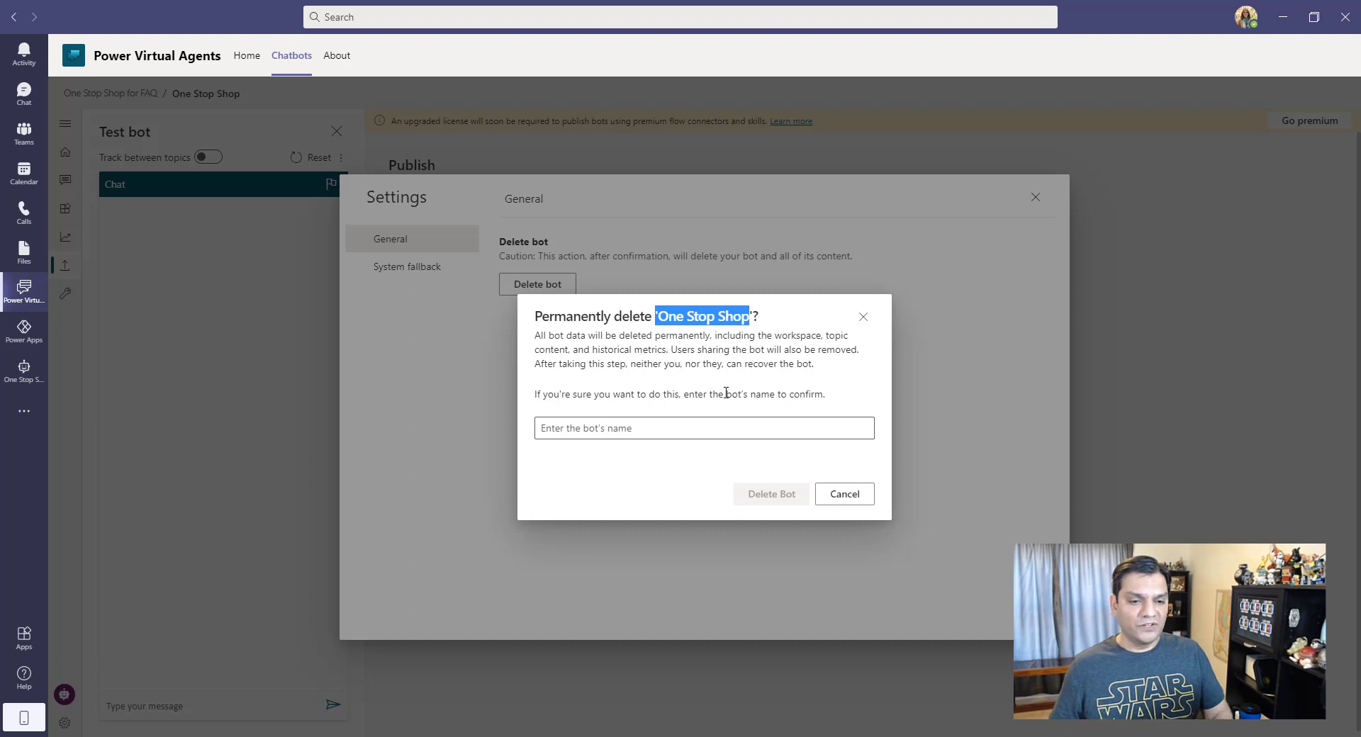
{"action": "left_click", "coordinate": [700, 428]}
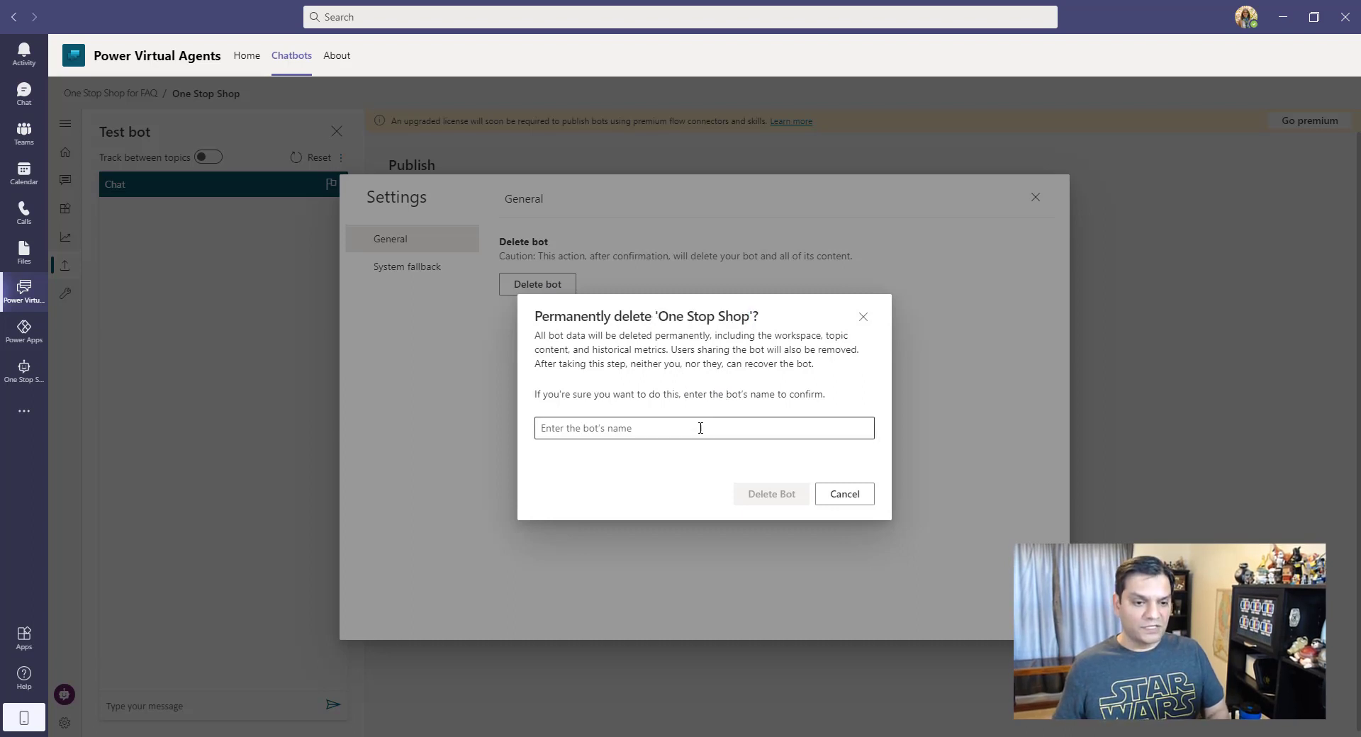
{"action": "key", "text": "ctrl+v"}
{"action": "left_click", "coordinate": [762, 501]}
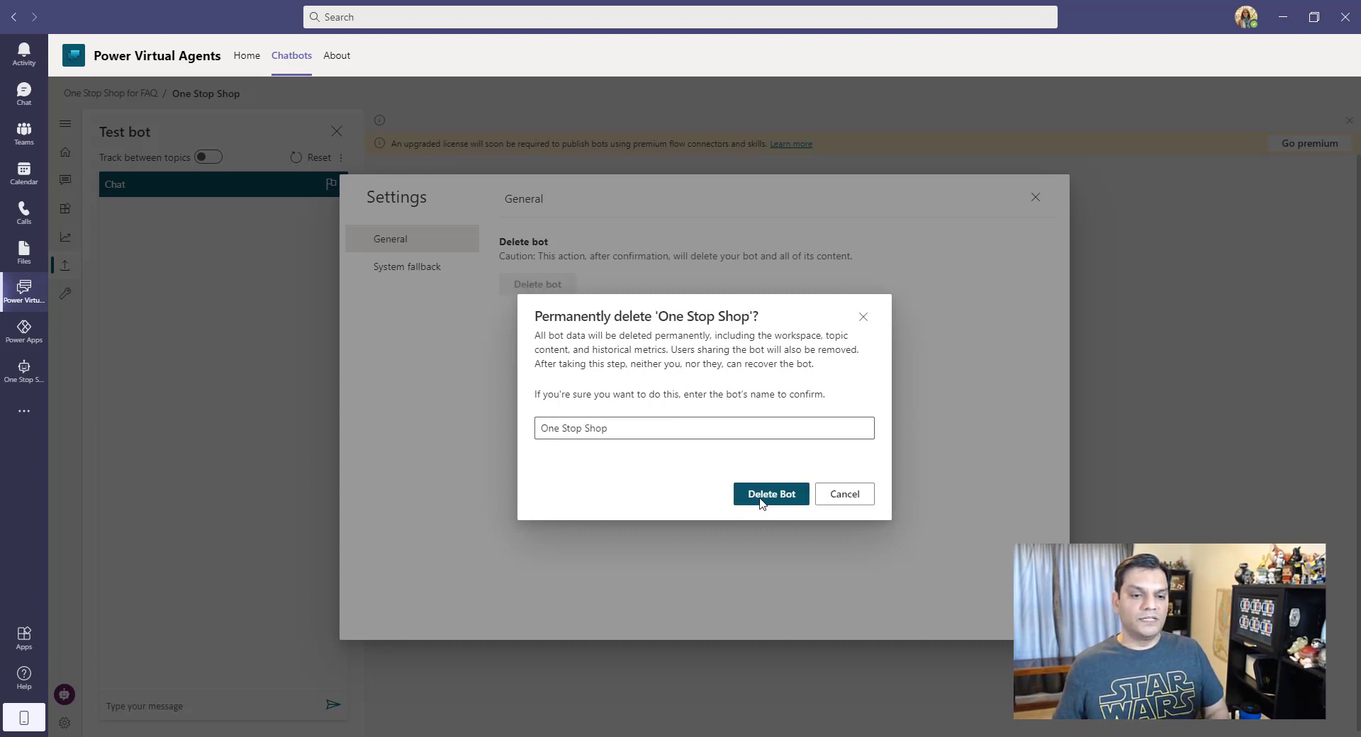